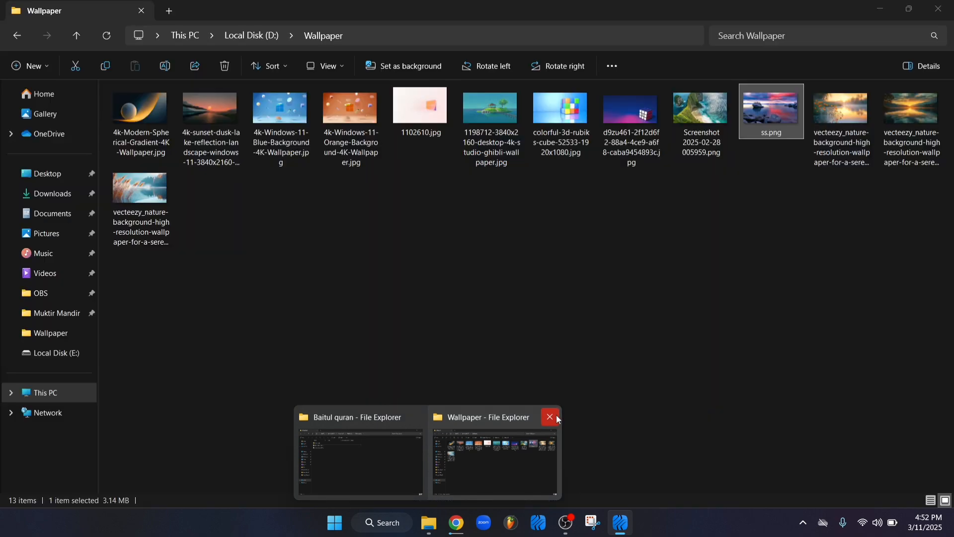
- Close the Wallpaper folder window and open the recent song Baitul Quran in Studio One
{"action": "left_click", "coordinate": [553, 416]}
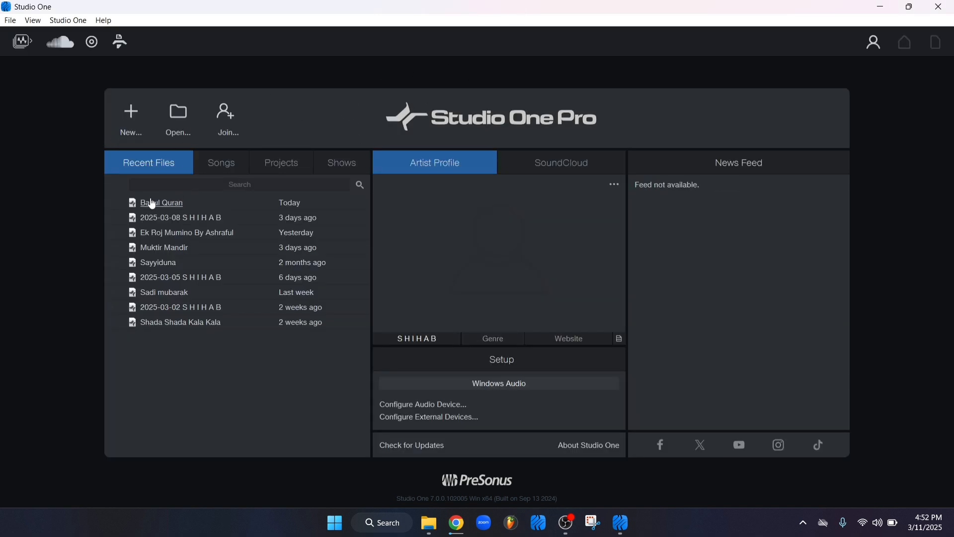
{"action": "left_click", "coordinate": [185, 195]}
{"action": "left_click", "coordinate": [184, 195]}
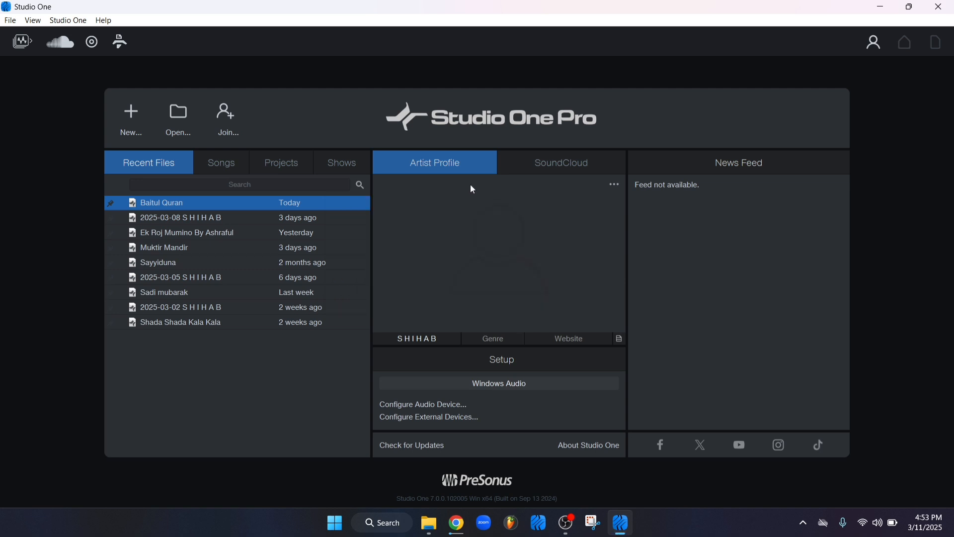
{"action": "scroll", "coordinate": [393, 189], "scroll_direction": "up", "scroll_amount": 5}
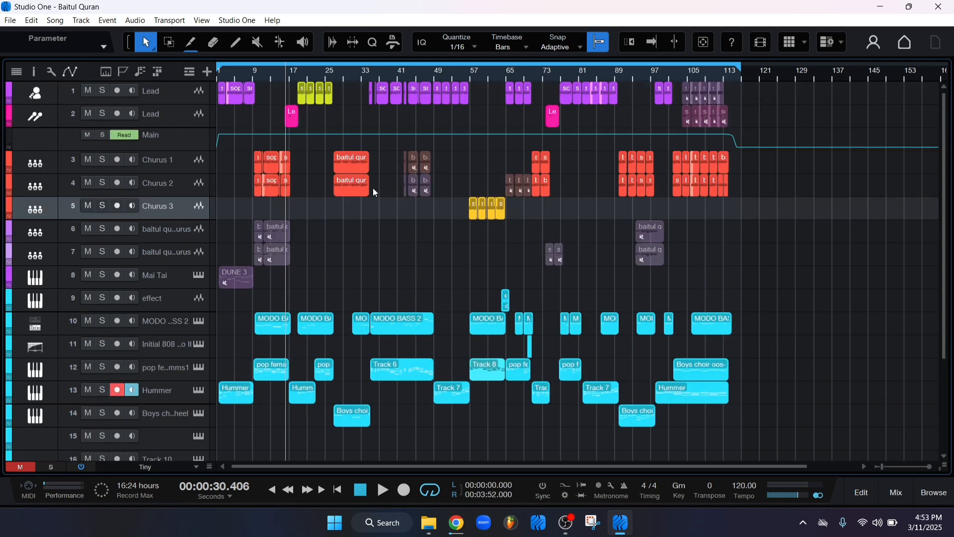
{"action": "scroll", "coordinate": [224, 72], "scroll_direction": "up", "scroll_amount": 2}
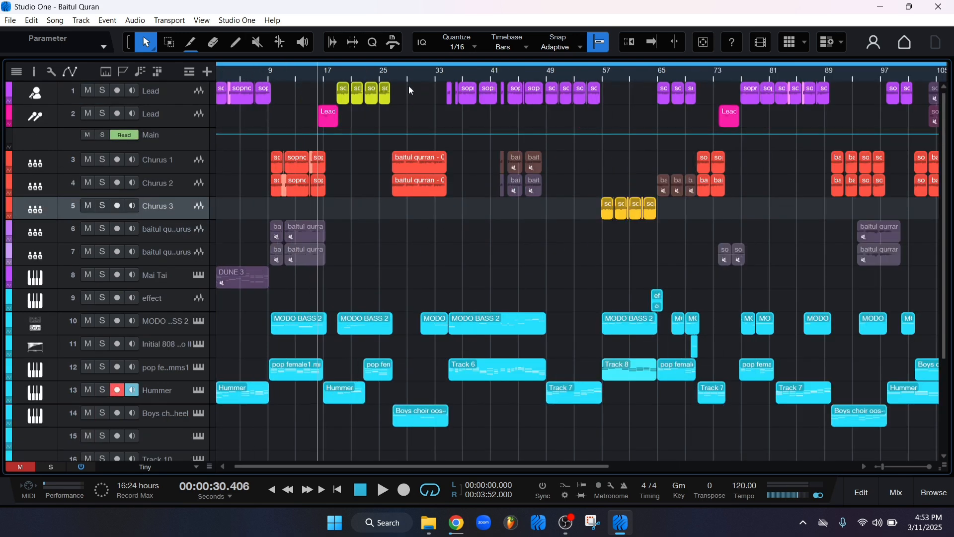
- Play the song briefly from about bar 35 and stop playback
{"action": "left_click", "coordinate": [447, 76]}
{"action": "scroll", "coordinate": [451, 74], "scroll_direction": "up", "scroll_amount": 2}
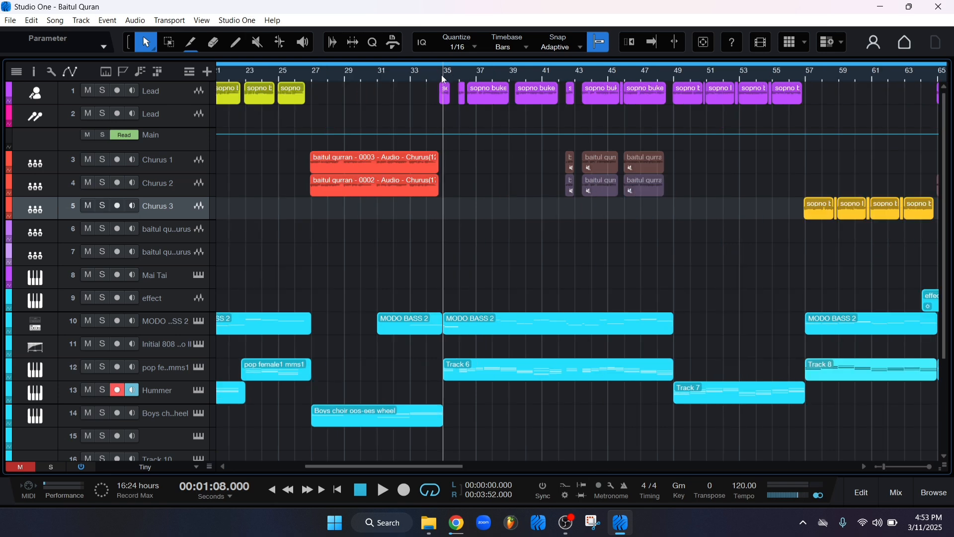
{"action": "left_click", "coordinate": [439, 70]}
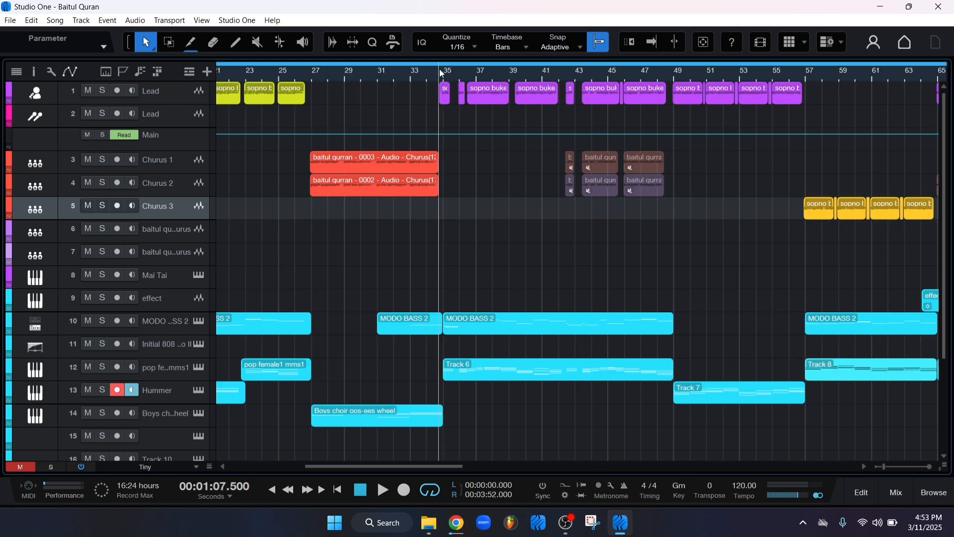
{"action": "key", "text": "space"}
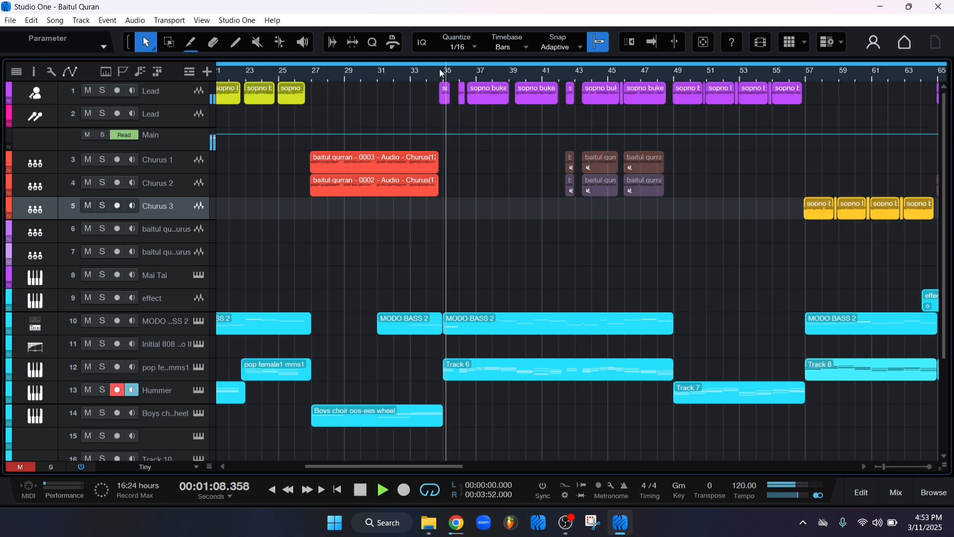
{"action": "key", "text": "space"}
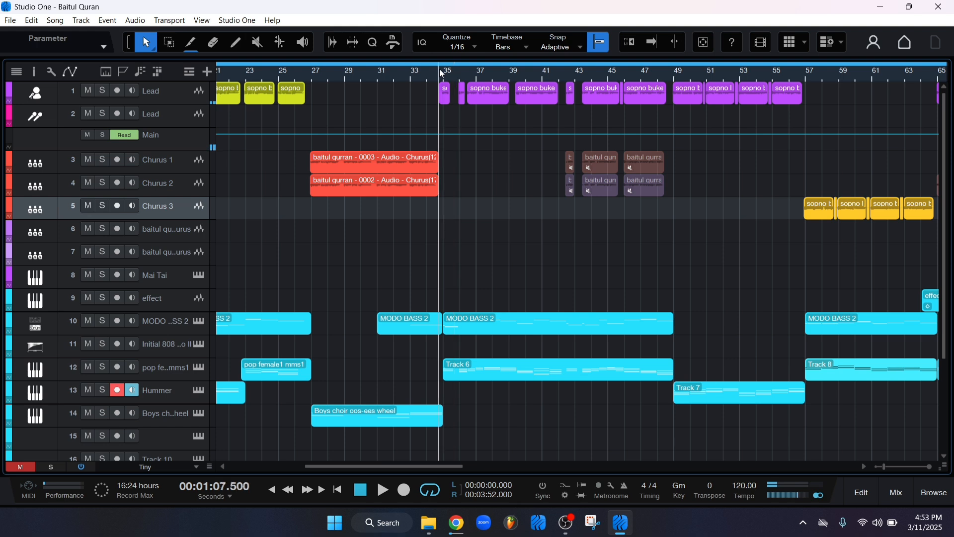
- Activate all devices in the Performance Monitor and close it
{"action": "left_click", "coordinate": [64, 491]}
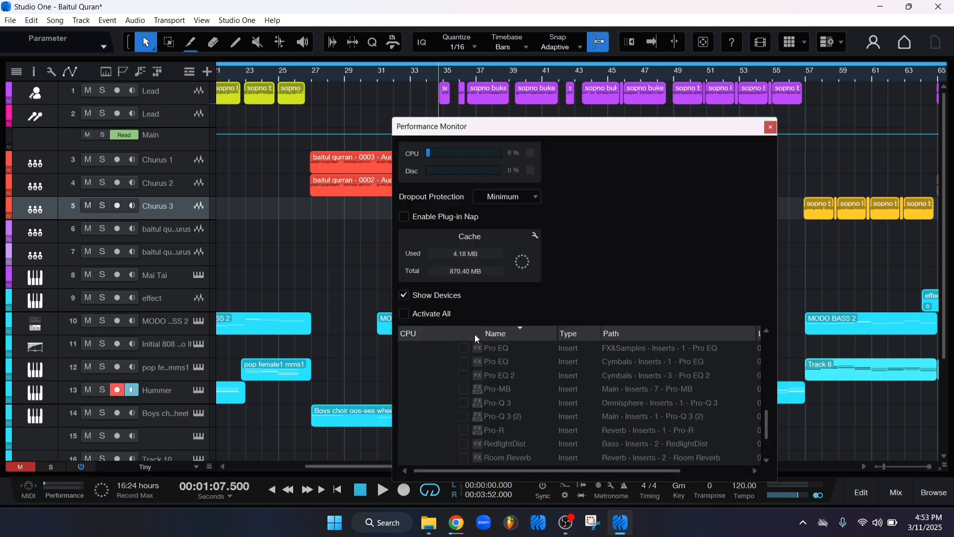
{"action": "left_click", "coordinate": [428, 314]}
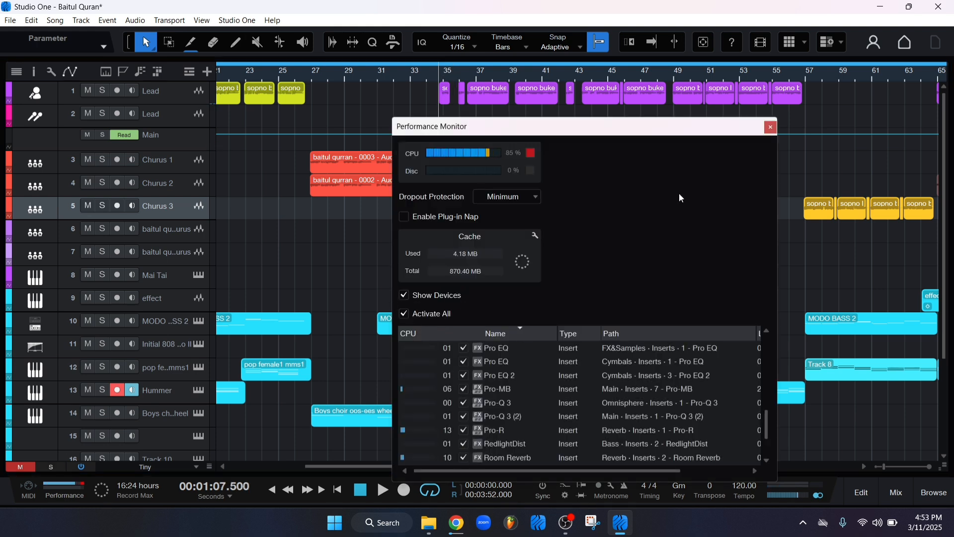
{"action": "left_click", "coordinate": [771, 127]}
- Play the song from about bar 35 with all devices active
{"action": "key", "text": "space"}
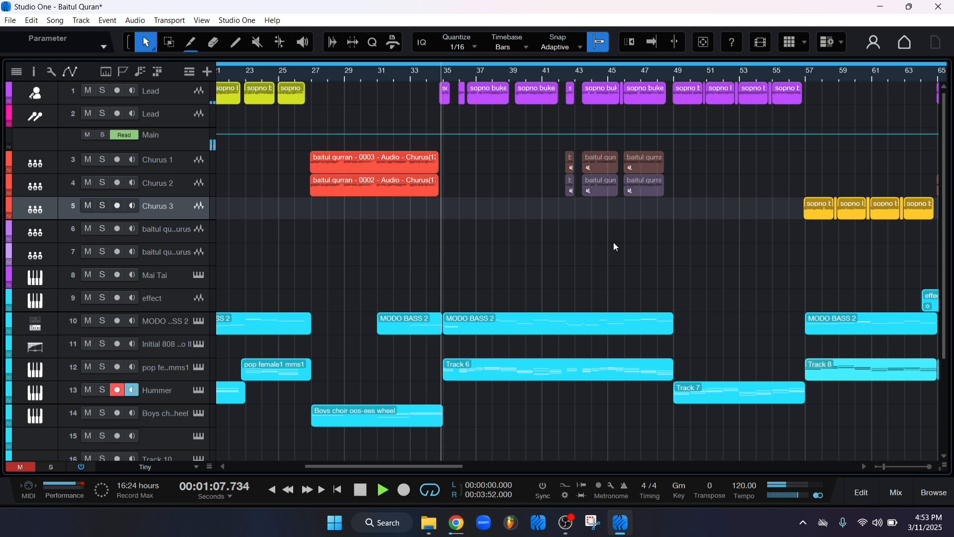
{"action": "scroll", "coordinate": [434, 84], "scroll_direction": "down", "scroll_amount": 3}
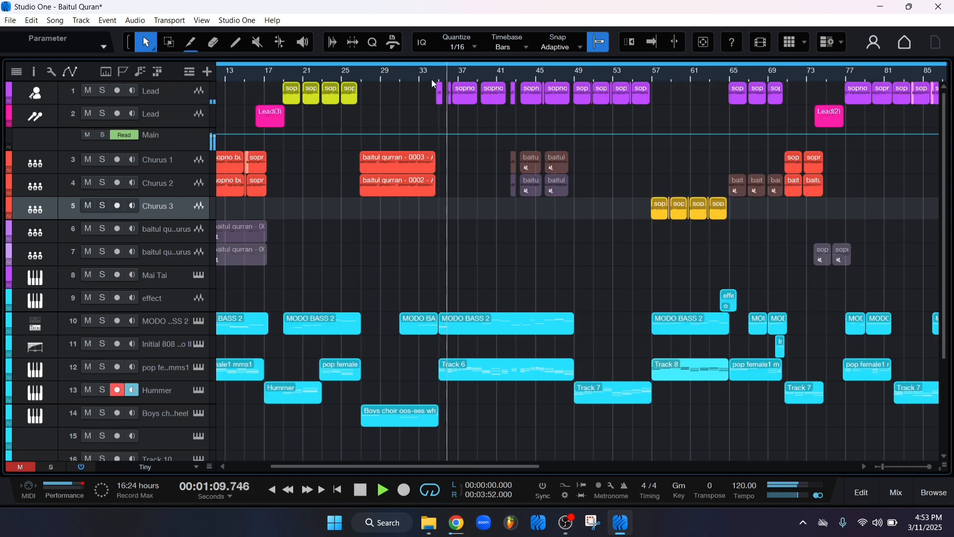
{"action": "scroll", "coordinate": [432, 81], "scroll_direction": "down", "scroll_amount": 3}
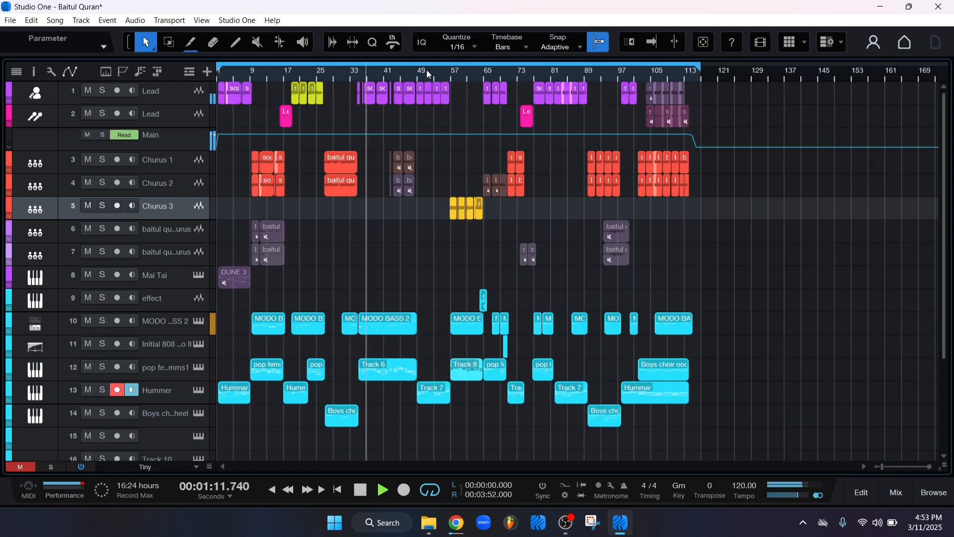
{"action": "scroll", "coordinate": [384, 66], "scroll_direction": "up", "scroll_amount": 5}
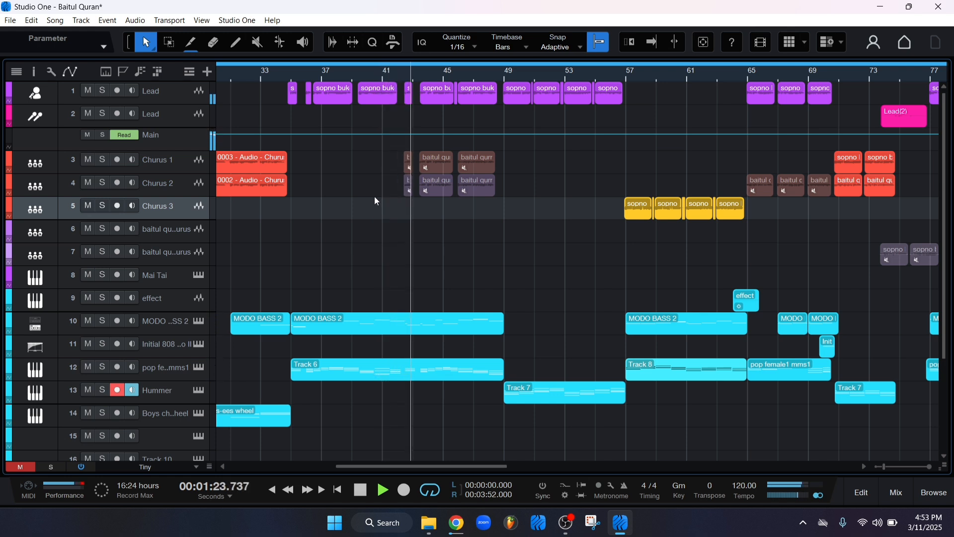
- Select the MODO BASS 2 track and examine the CPU load in the Performance Monitor during playback
{"action": "left_click", "coordinate": [171, 324]}
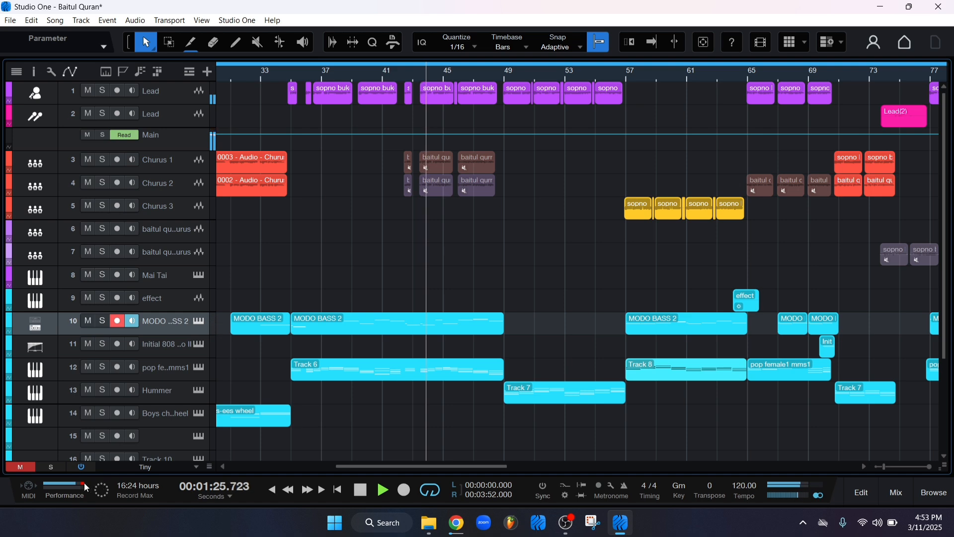
{"action": "left_click", "coordinate": [64, 486]}
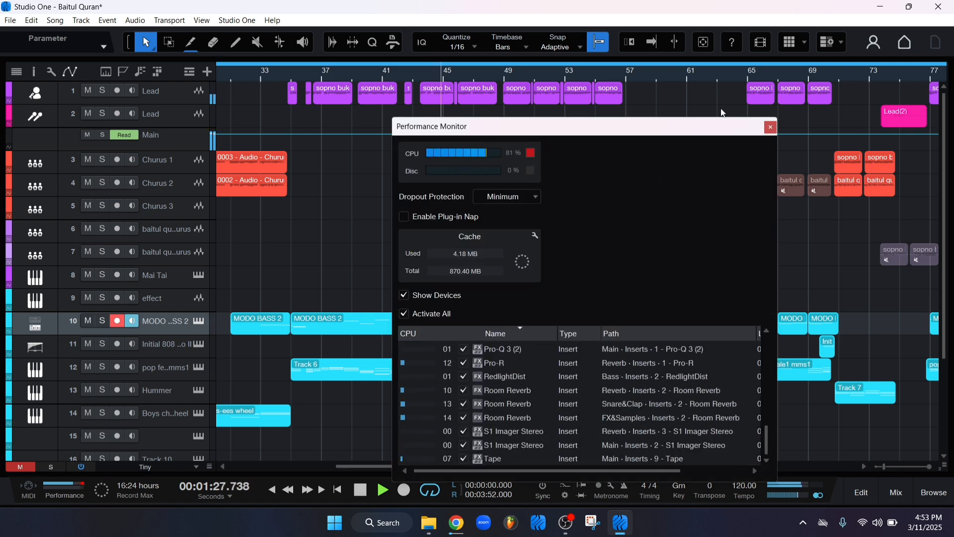
{"action": "left_click", "coordinate": [771, 128]}
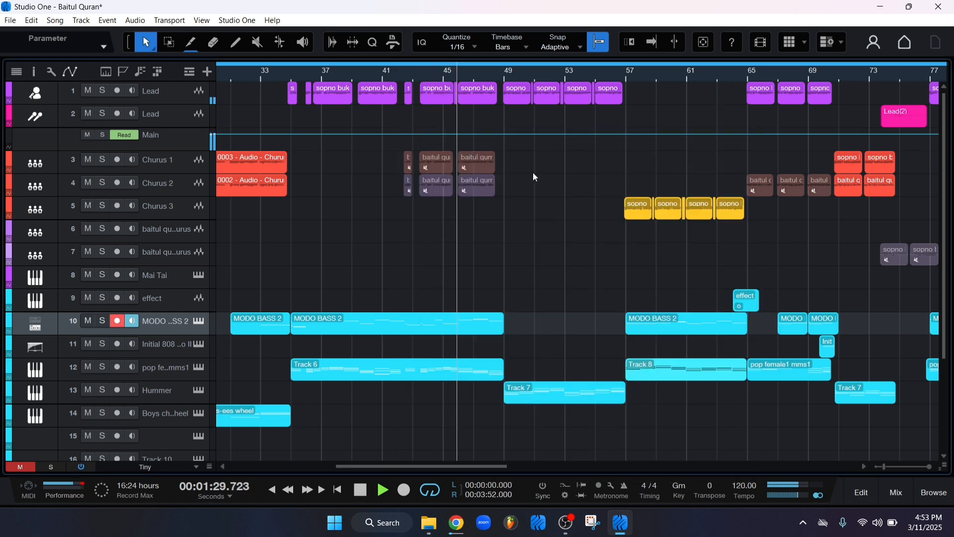
- Listen to further sections of the song by jumping to about bar 65 and bar 77, and stop playback
{"action": "scroll", "coordinate": [427, 70], "scroll_direction": "down", "scroll_amount": 2}
{"action": "scroll", "coordinate": [427, 70], "scroll_direction": "down", "scroll_amount": 2}
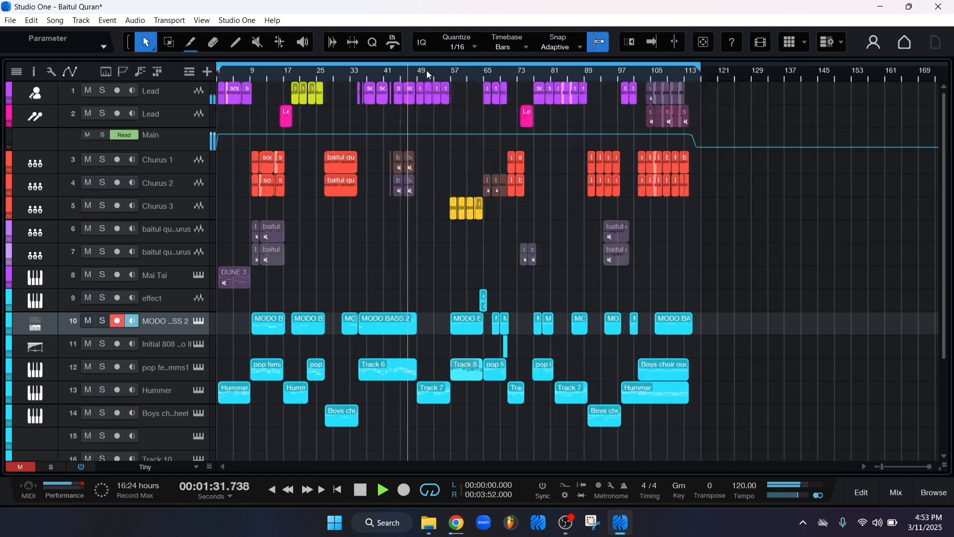
{"action": "scroll", "coordinate": [484, 66], "scroll_direction": "up", "scroll_amount": 2}
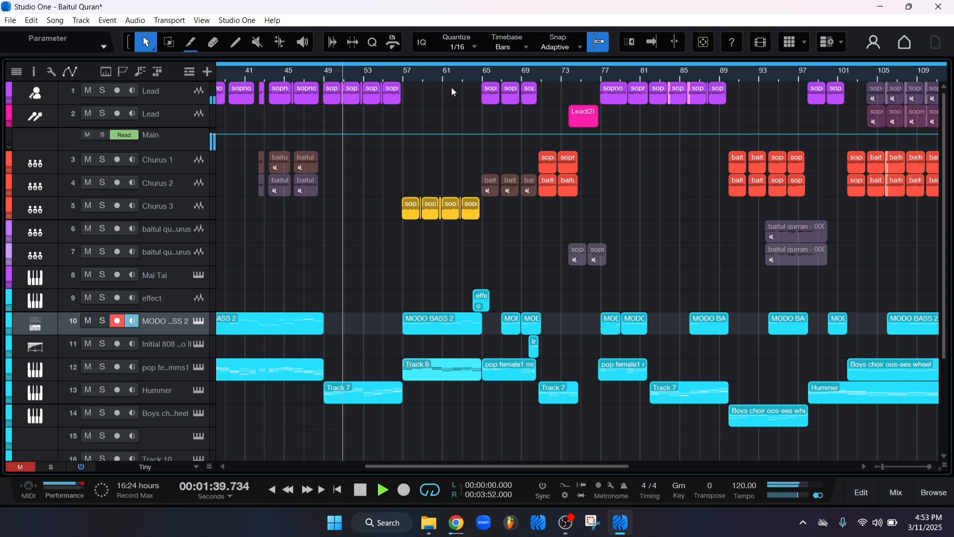
{"action": "left_click", "coordinate": [483, 72]}
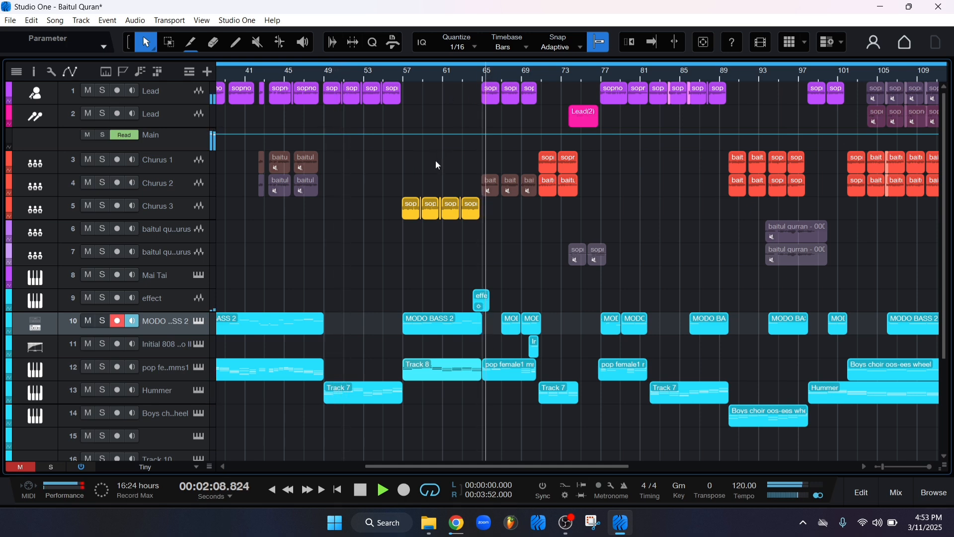
{"action": "left_click", "coordinate": [603, 74]}
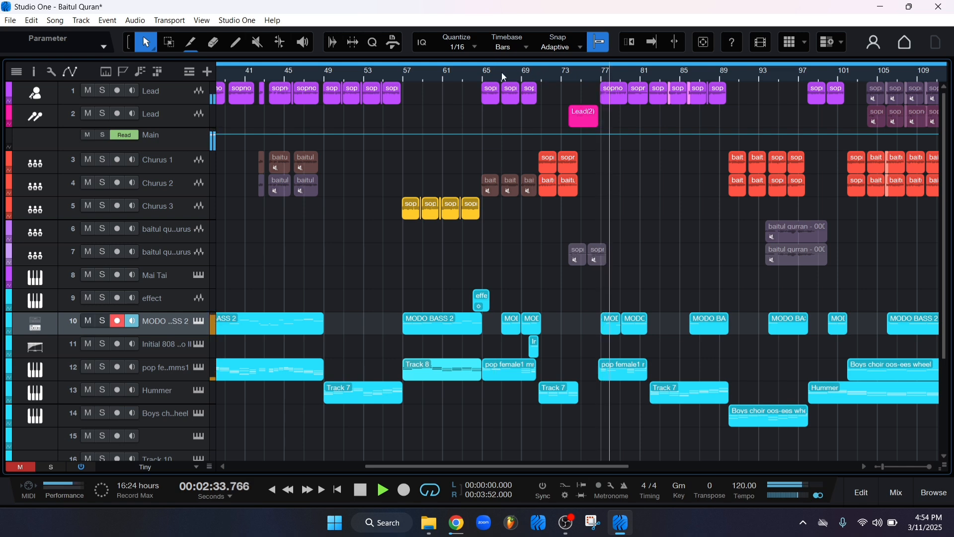
{"action": "scroll", "coordinate": [502, 73], "scroll_direction": "down", "scroll_amount": 3}
{"action": "scroll", "coordinate": [591, 70], "scroll_direction": "up", "scroll_amount": 5}
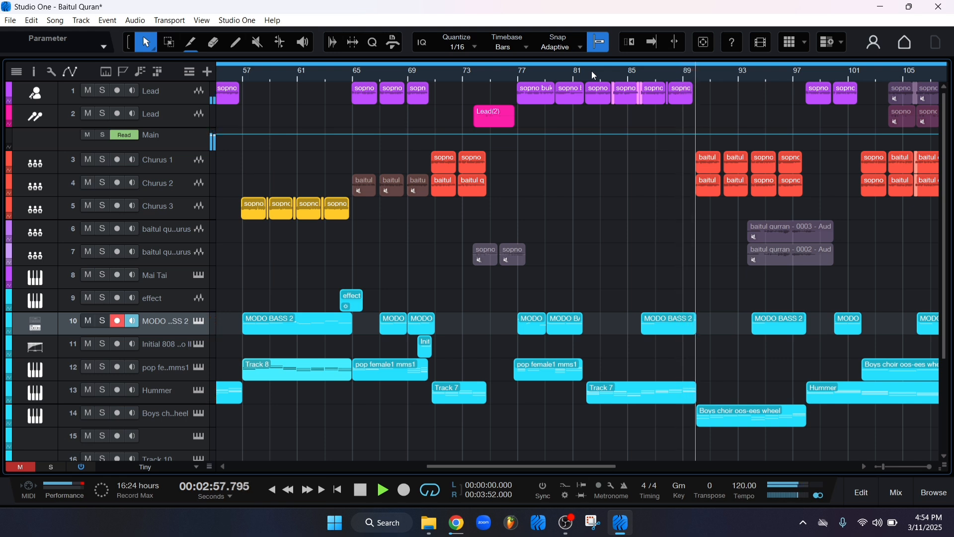
{"action": "key", "text": "space"}
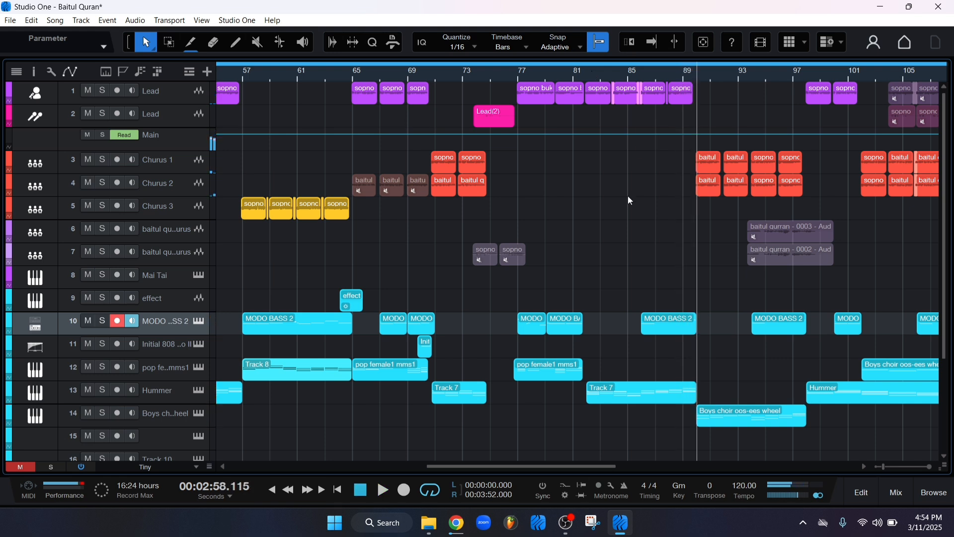
- Check the CPU load in the Performance Monitor and deactivate all devices
{"action": "left_click", "coordinate": [62, 497]}
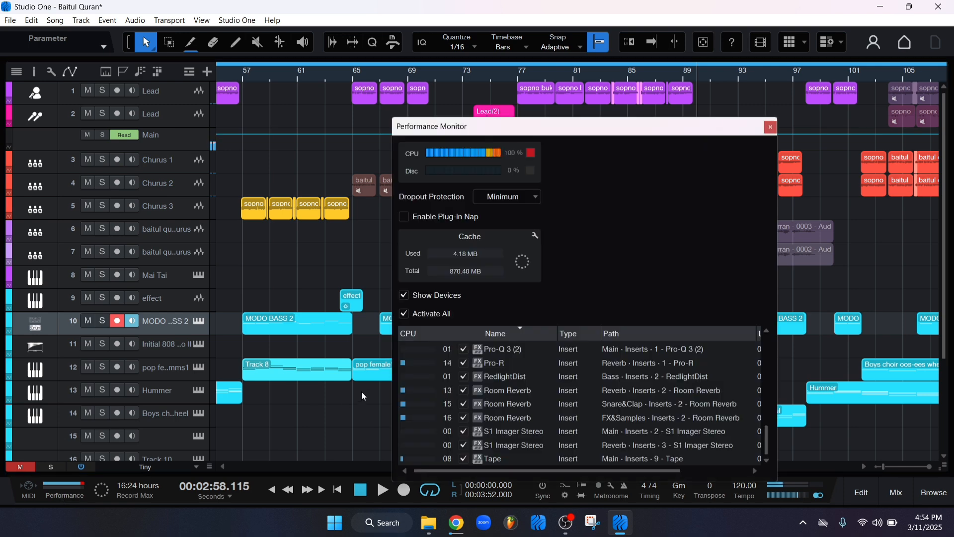
{"action": "left_click", "coordinate": [771, 128]}
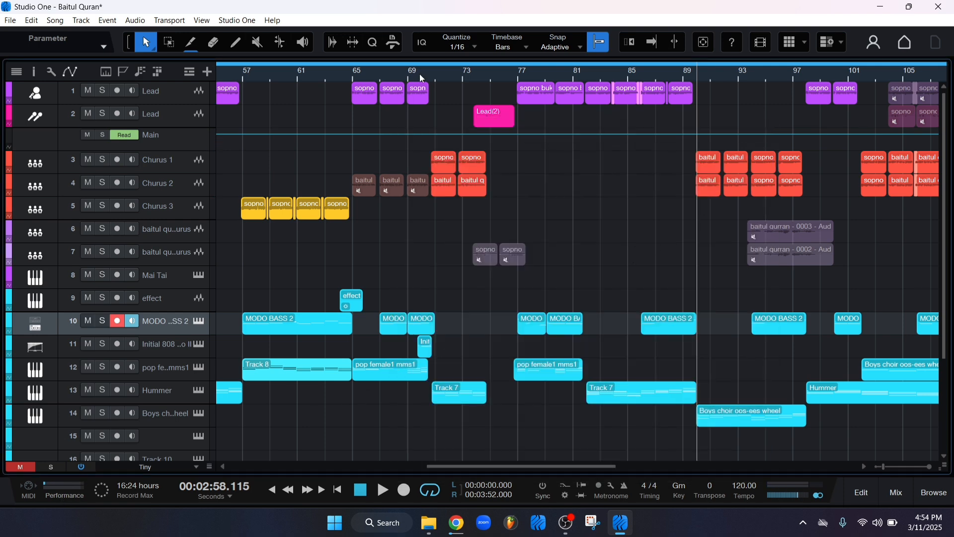
{"action": "scroll", "coordinate": [422, 74], "scroll_direction": "down", "scroll_amount": 3}
{"action": "scroll", "coordinate": [323, 68], "scroll_direction": "up", "scroll_amount": 5}
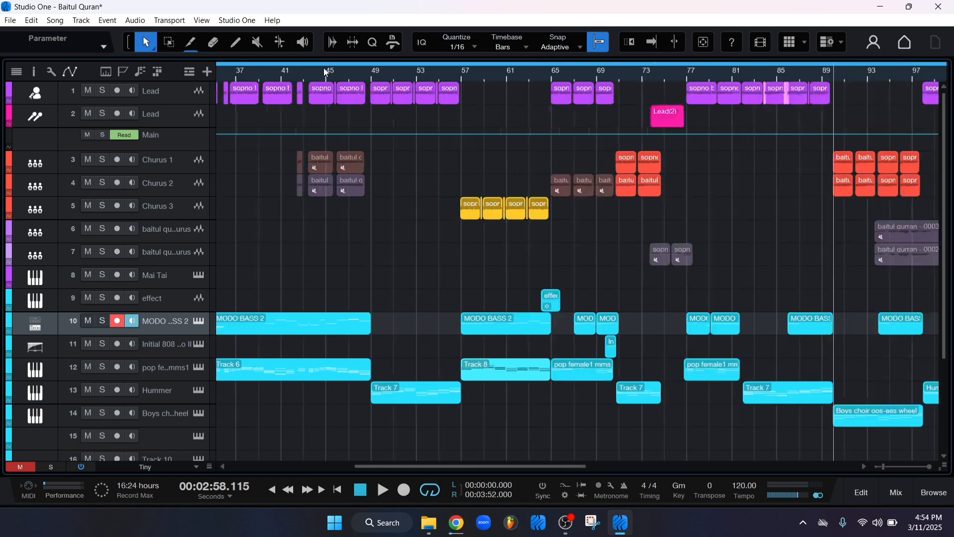
{"action": "scroll", "coordinate": [375, 72], "scroll_direction": "down", "scroll_amount": 2}
{"action": "scroll", "coordinate": [377, 75], "scroll_direction": "down", "scroll_amount": 3}
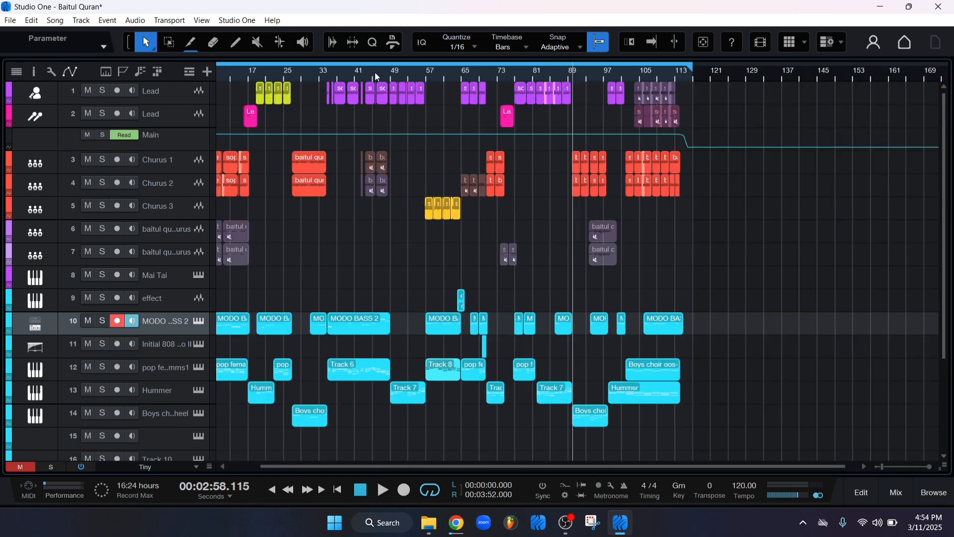
{"action": "scroll", "coordinate": [377, 76], "scroll_direction": "down", "scroll_amount": 1}
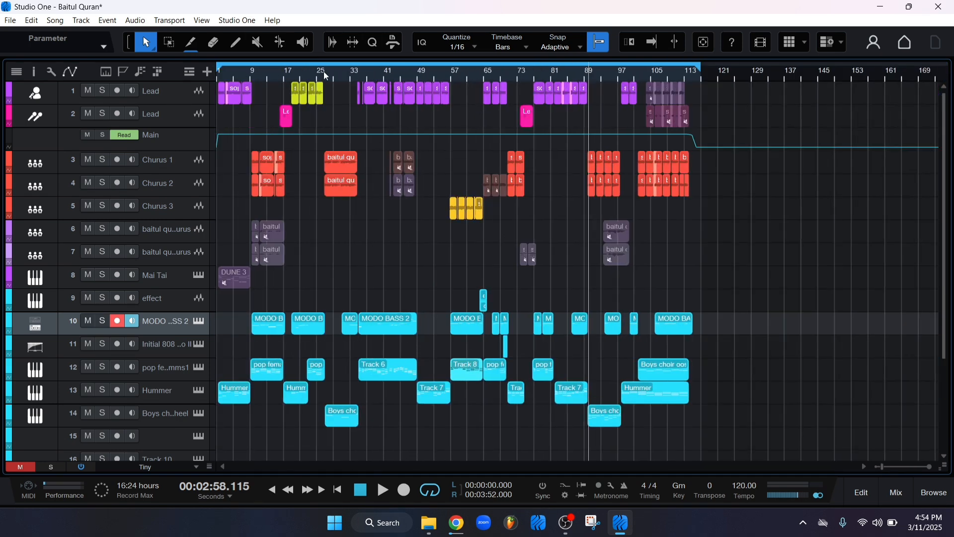
{"action": "scroll", "coordinate": [537, 75], "scroll_direction": "up", "scroll_amount": 2}
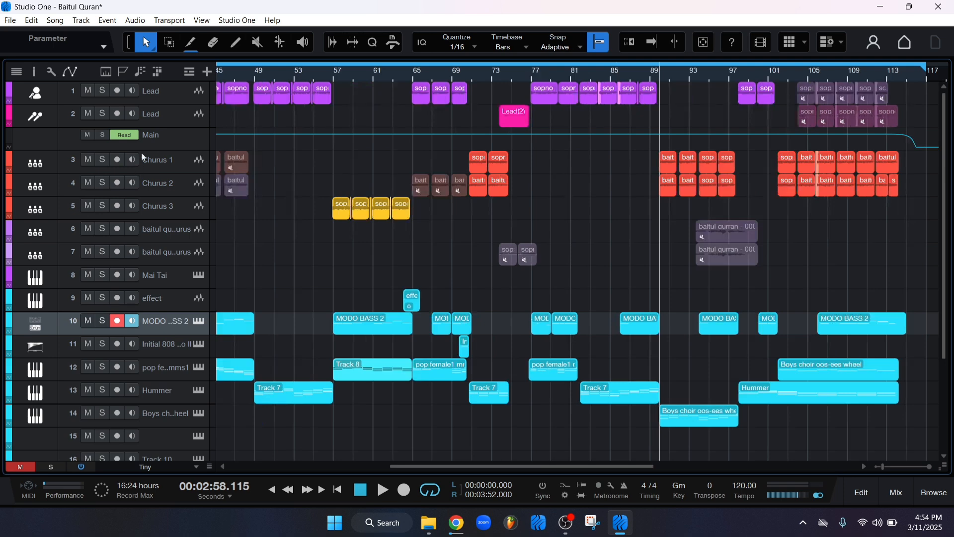
- Select the Main automation track and examine the CPU load and device list in the Performance Monitor again
{"action": "left_click", "coordinate": [189, 144]}
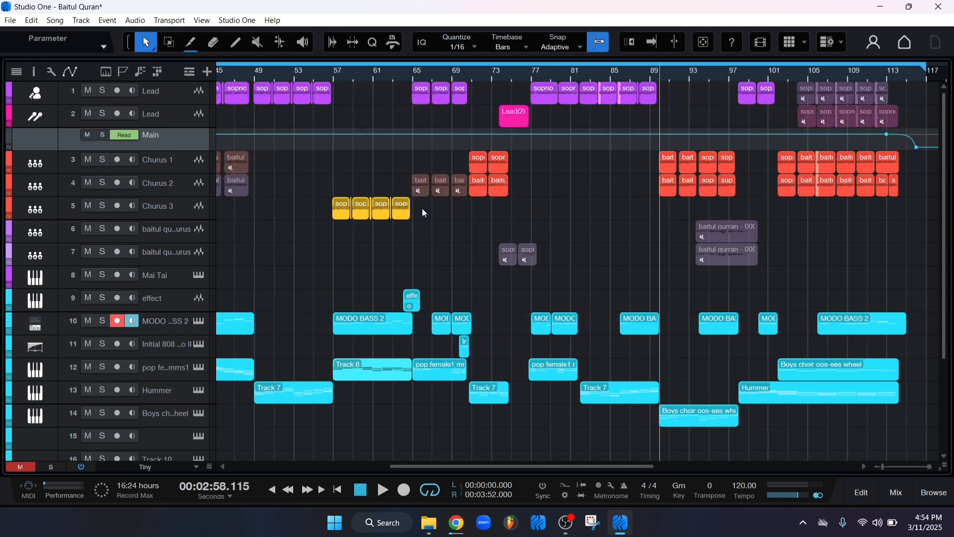
{"action": "left_click", "coordinate": [79, 488]}
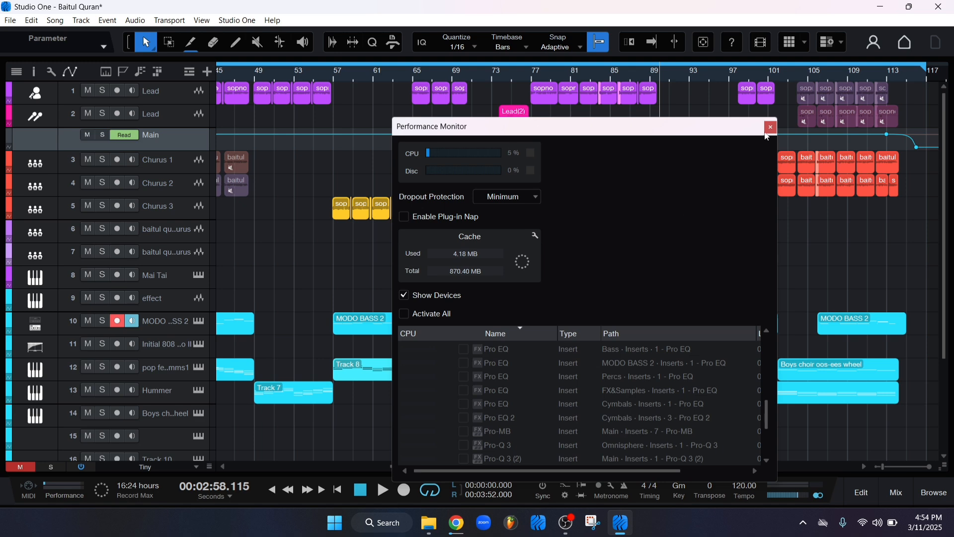
{"action": "left_click", "coordinate": [770, 128]}
{"action": "left_click", "coordinate": [904, 44]}
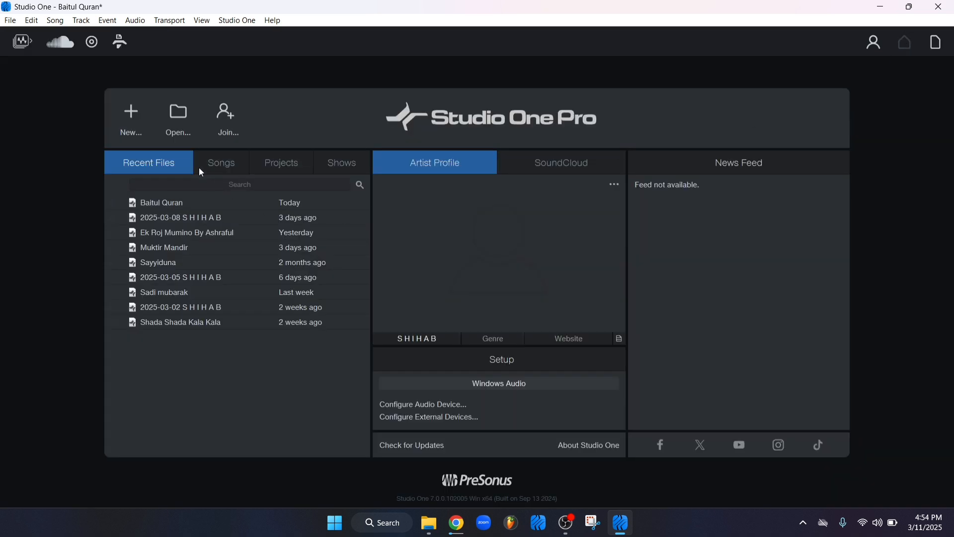
{"action": "left_click", "coordinate": [133, 120]}
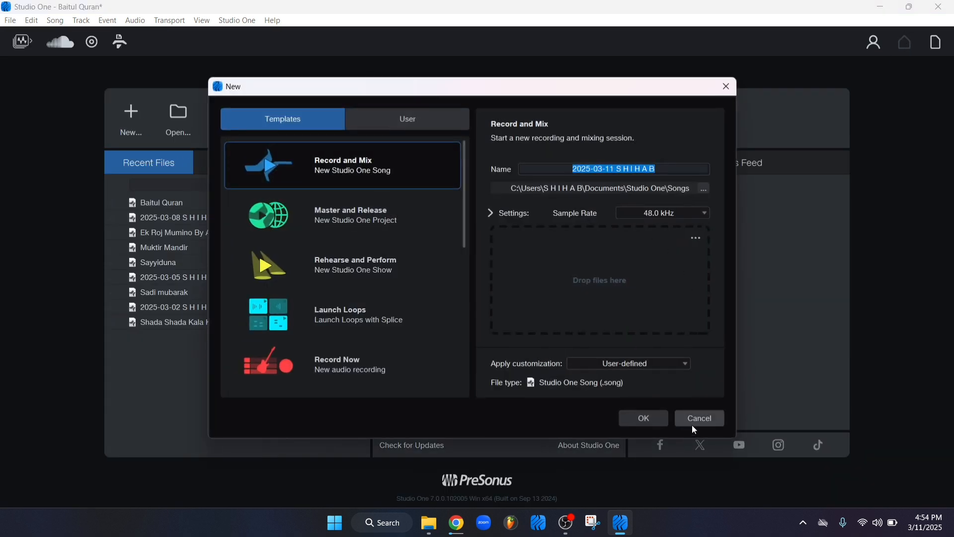
{"action": "left_click", "coordinate": [693, 423]}
{"action": "left_click", "coordinate": [938, 48]}
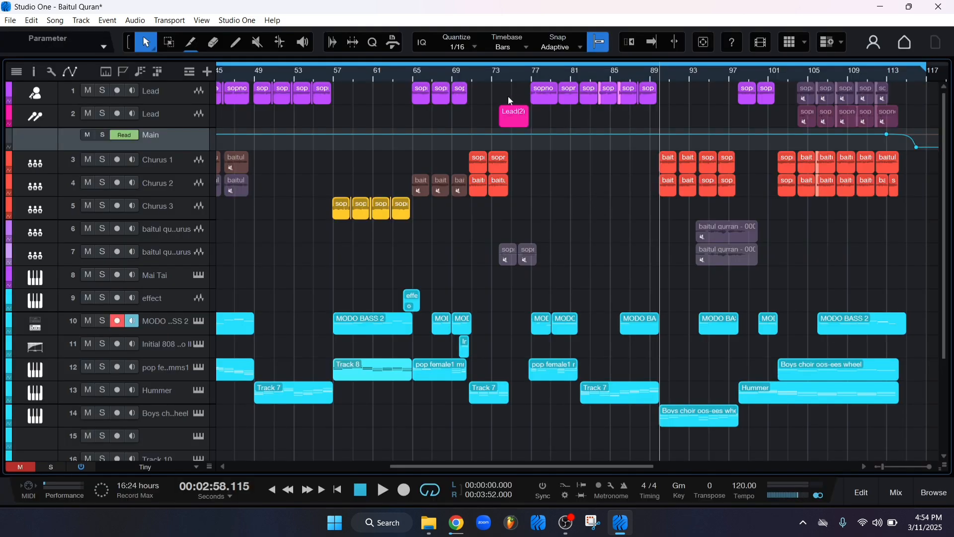
{"action": "scroll", "coordinate": [461, 67], "scroll_direction": "down", "scroll_amount": 3}
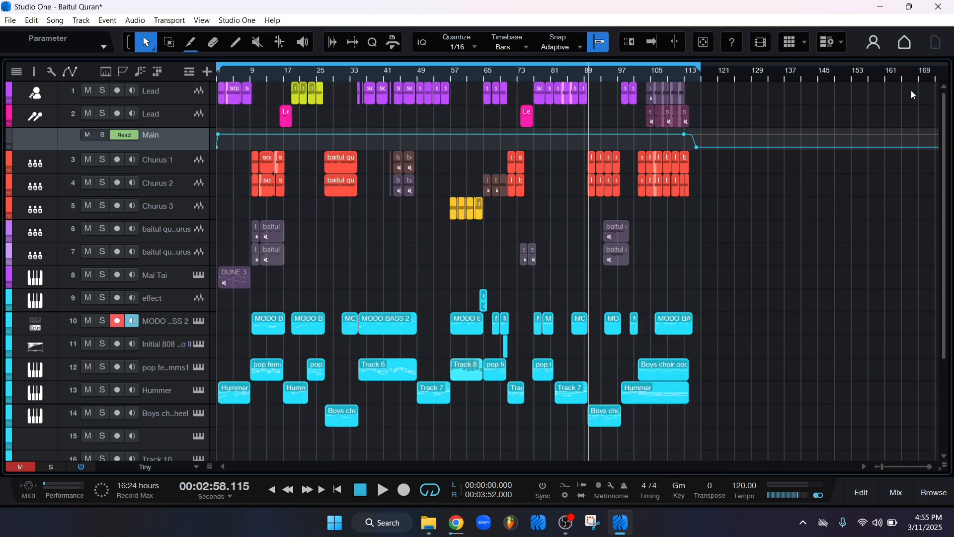
- Look at the start page, return to the Baitul Quran song, and listen to a short section from about bar 35
{"action": "left_click", "coordinate": [908, 43]}
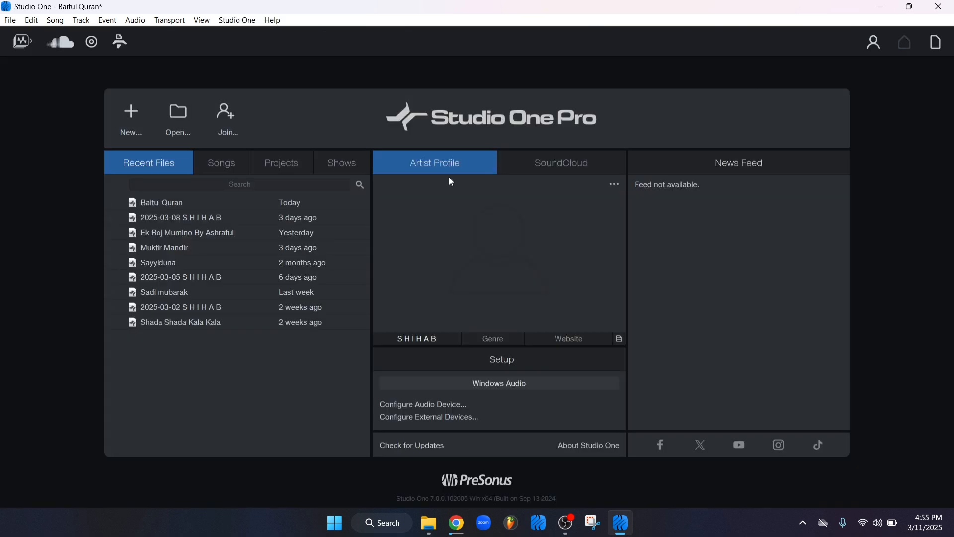
{"action": "left_click", "coordinate": [936, 43]}
{"action": "scroll", "coordinate": [360, 70], "scroll_direction": "up", "scroll_amount": 5}
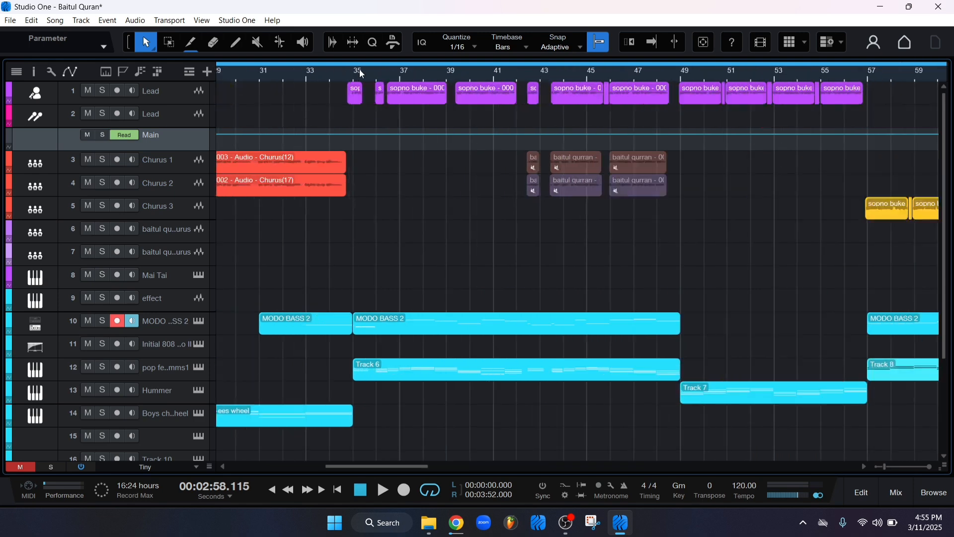
{"action": "left_click", "coordinate": [348, 73]}
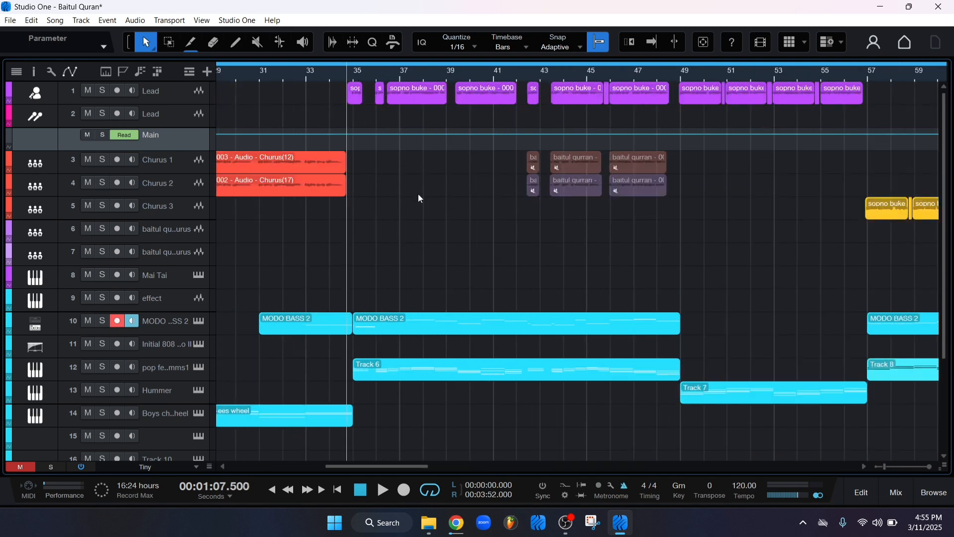
{"action": "key", "text": "space"}
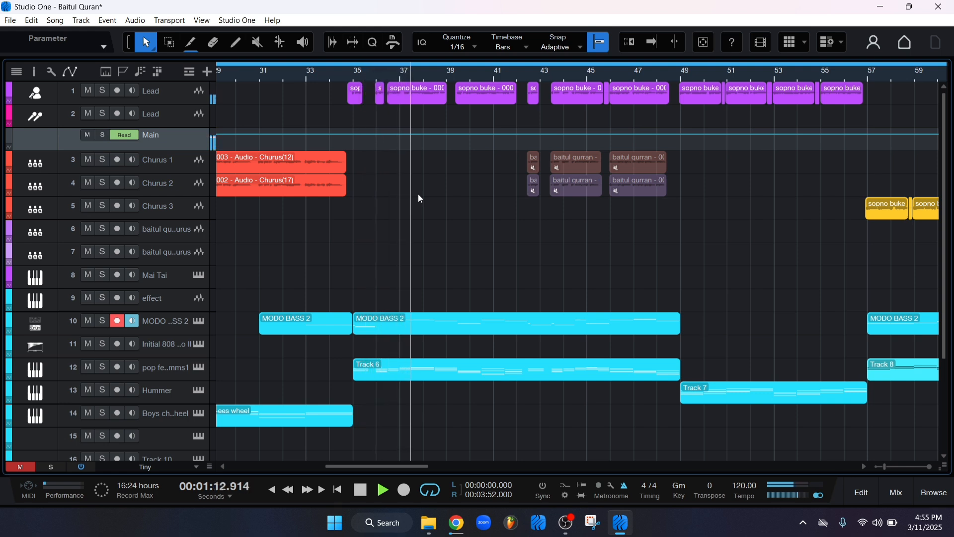
{"action": "key", "text": "space"}
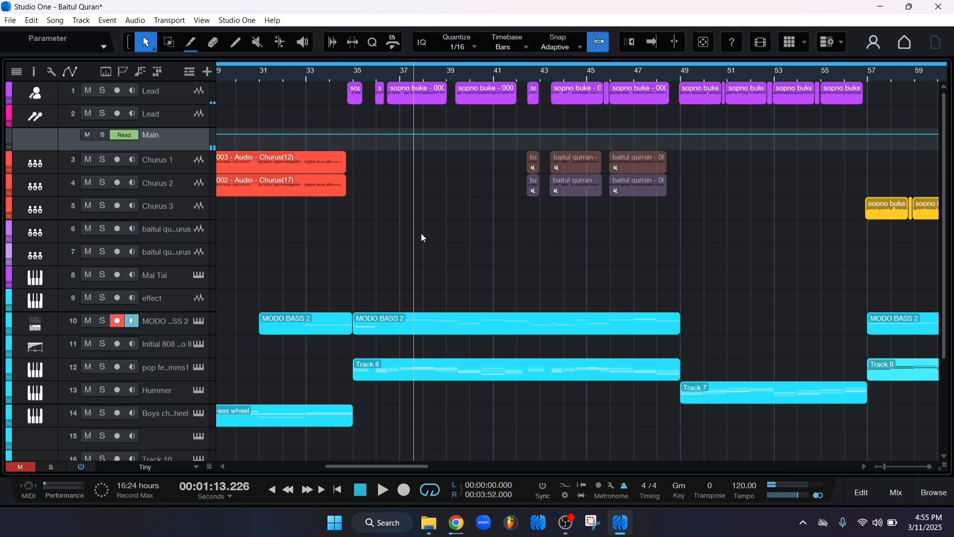
- Create a new song from the Record and Mix template at 48.0 kHz and hide the browser
{"action": "left_click", "coordinate": [911, 47]}
{"action": "left_click", "coordinate": [131, 115]}
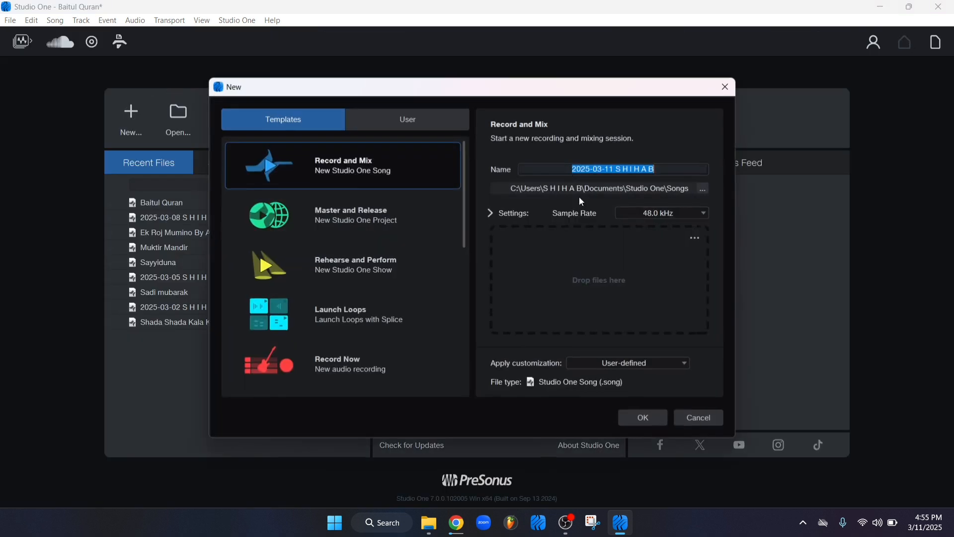
{"action": "left_click", "coordinate": [649, 418]}
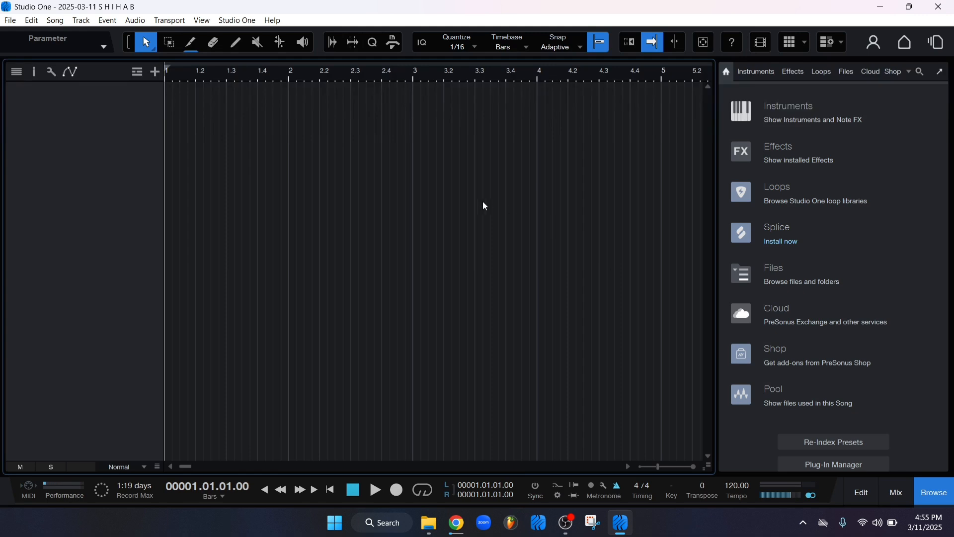
{"action": "left_click", "coordinate": [931, 485]}
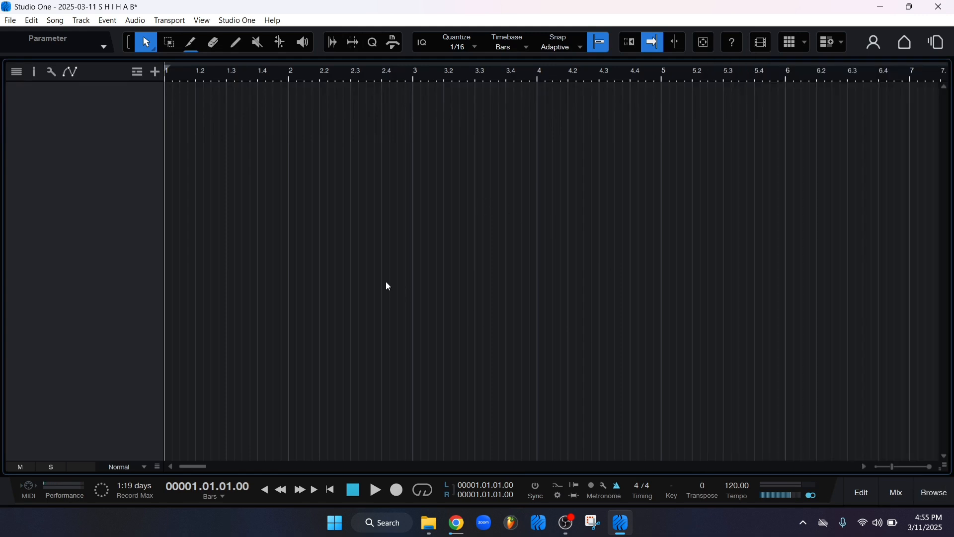
- Import the two sopno buke vocal recordings, 0001 and 0002, onto separate tracks at the song start and enlarge the tracks
{"action": "left_click", "coordinate": [428, 522]}
{"action": "left_click_drag", "start_coordinate": [159, 181], "coordinate": [175, 150]}
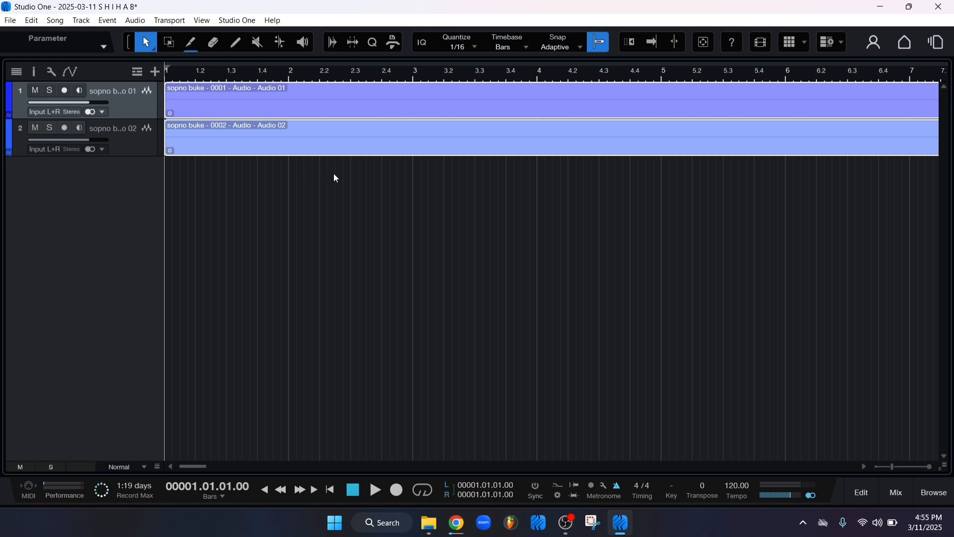
{"action": "scroll", "coordinate": [352, 220], "scroll_direction": "up", "scroll_amount": 1}
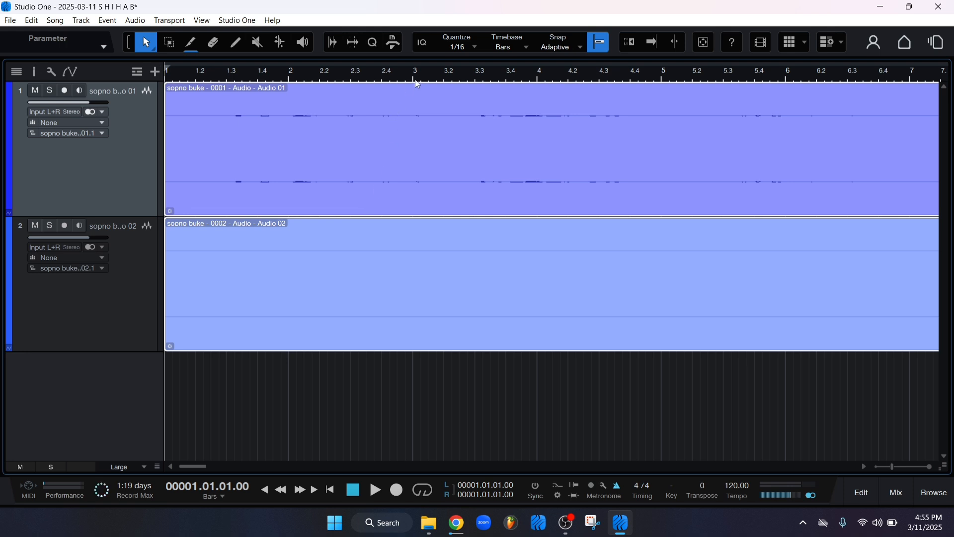
{"action": "scroll", "coordinate": [426, 77], "scroll_direction": "down", "scroll_amount": 10}
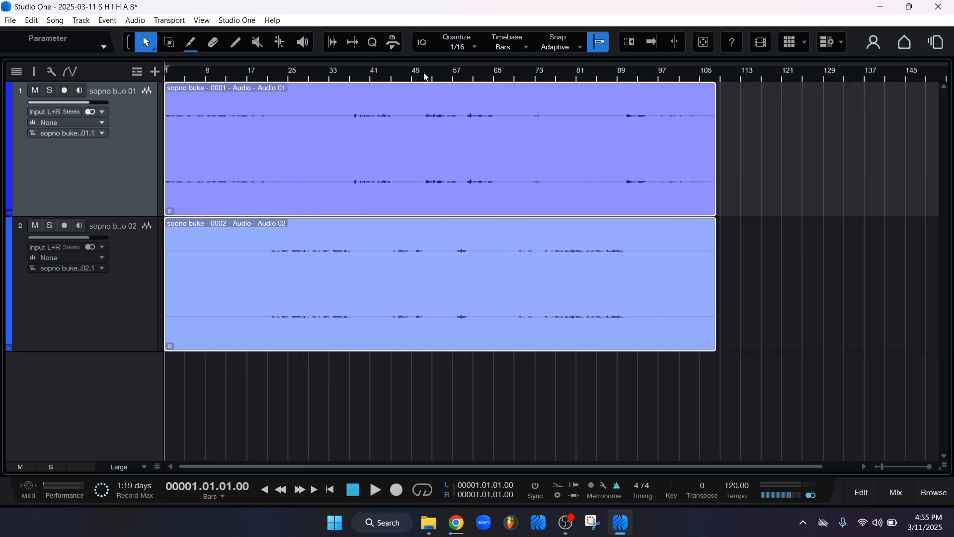
- Open the track inspector, play the vocals, and raise the clip gain of both selected audio events
{"action": "left_click_drag", "start_coordinate": [797, 137], "coordinate": [371, 269]}
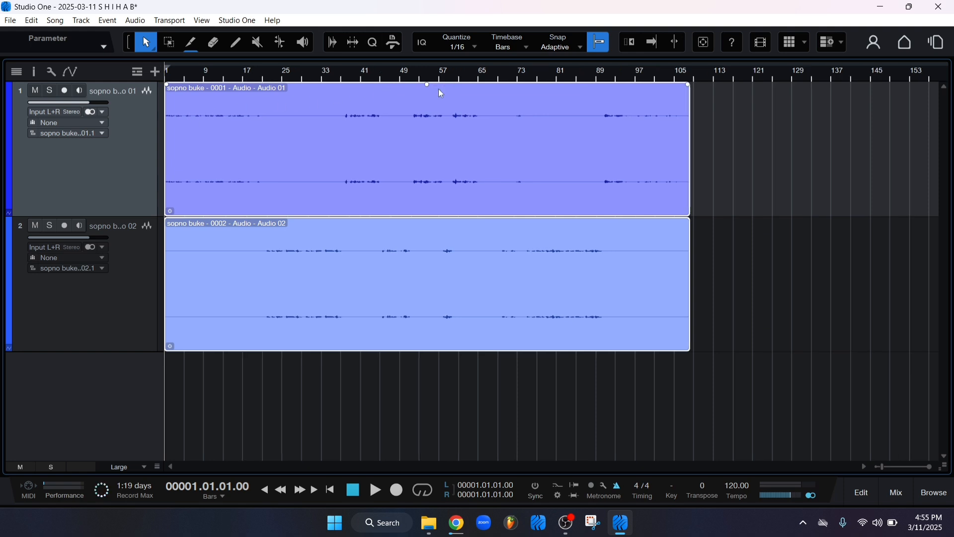
{"action": "left_click_drag", "start_coordinate": [430, 89], "coordinate": [430, 80]}
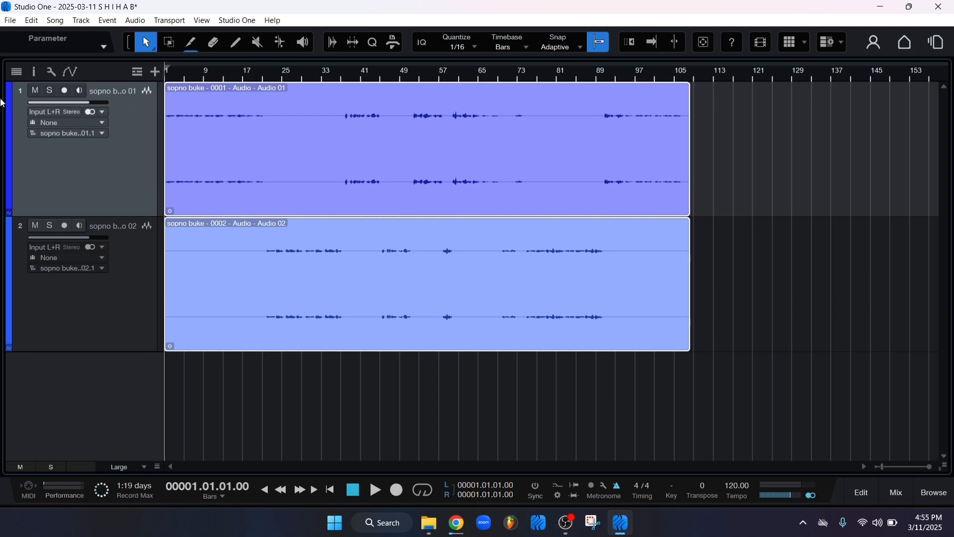
{"action": "left_click", "coordinate": [34, 73]}
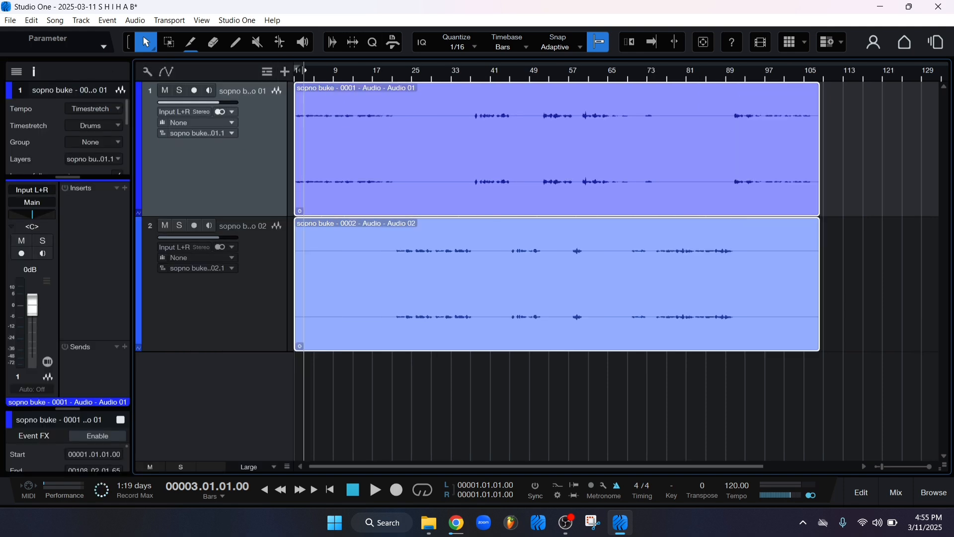
{"action": "key", "text": "space"}
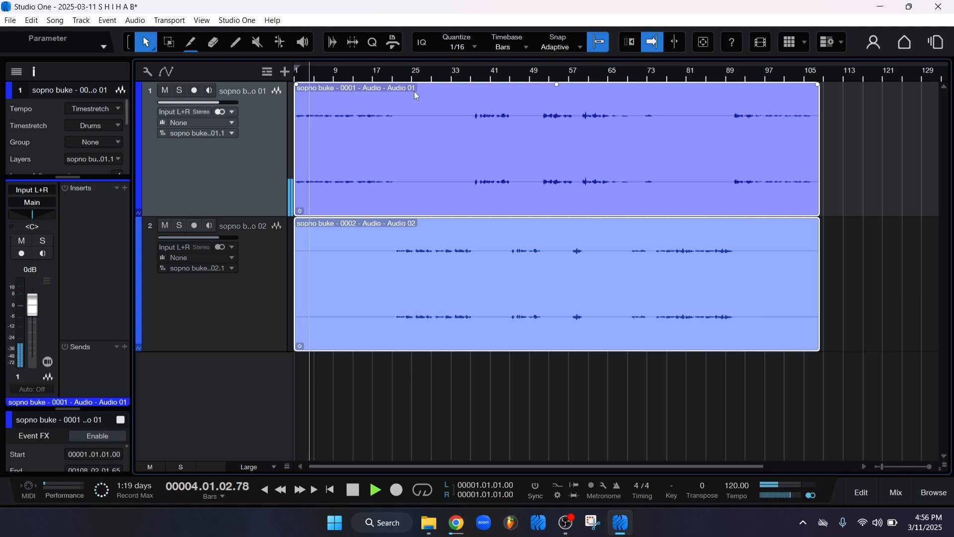
{"action": "left_click_drag", "start_coordinate": [557, 85], "coordinate": [560, 45]}
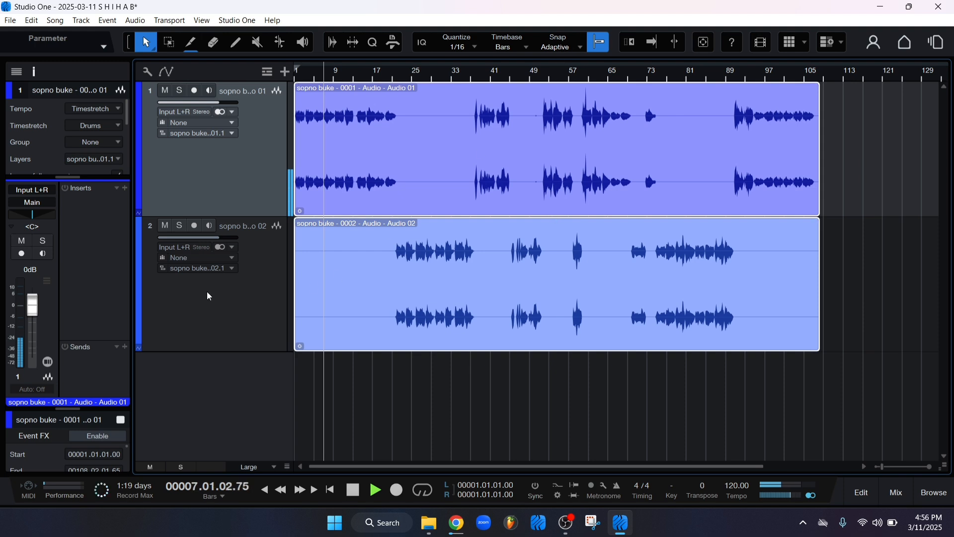
- Resize the inspector sections to give the channel strip more height, deselect the audio events, and stop playback
{"action": "left_click_drag", "start_coordinate": [64, 409], "coordinate": [61, 427]}
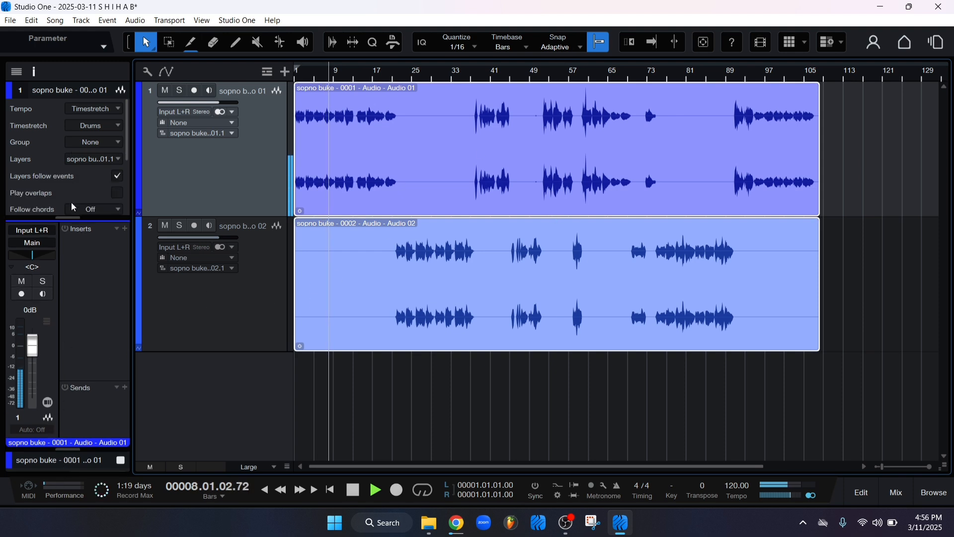
{"action": "left_click_drag", "start_coordinate": [69, 218], "coordinate": [66, 101]}
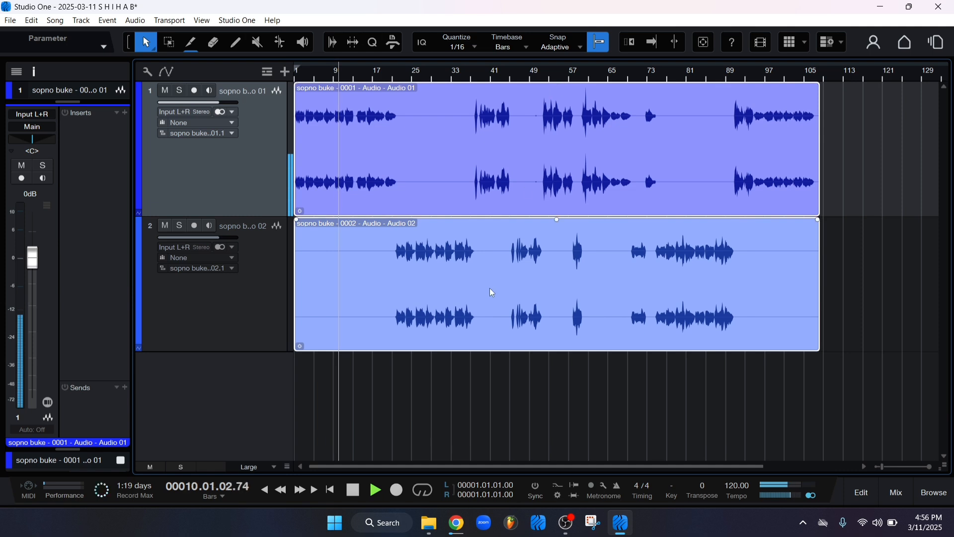
{"action": "left_click", "coordinate": [479, 415]}
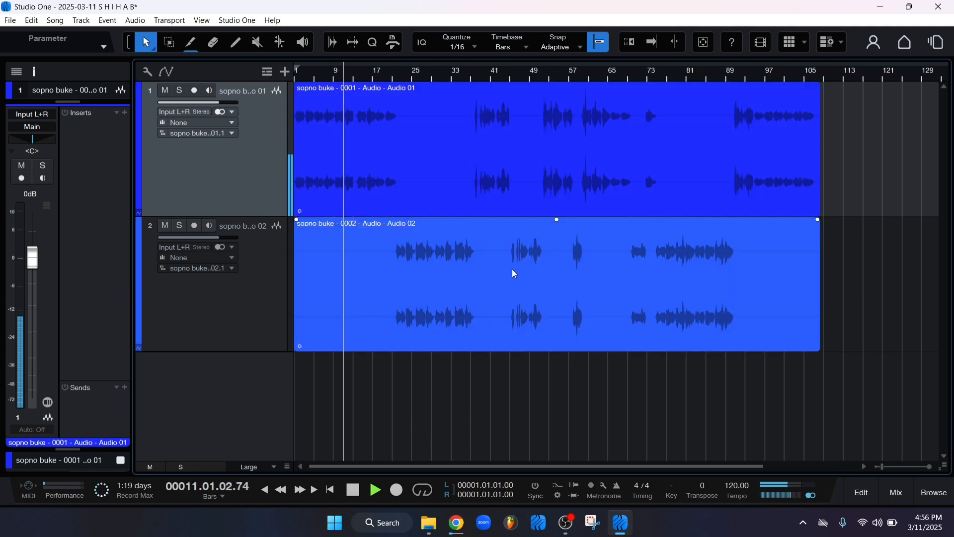
{"action": "key", "text": "space"}
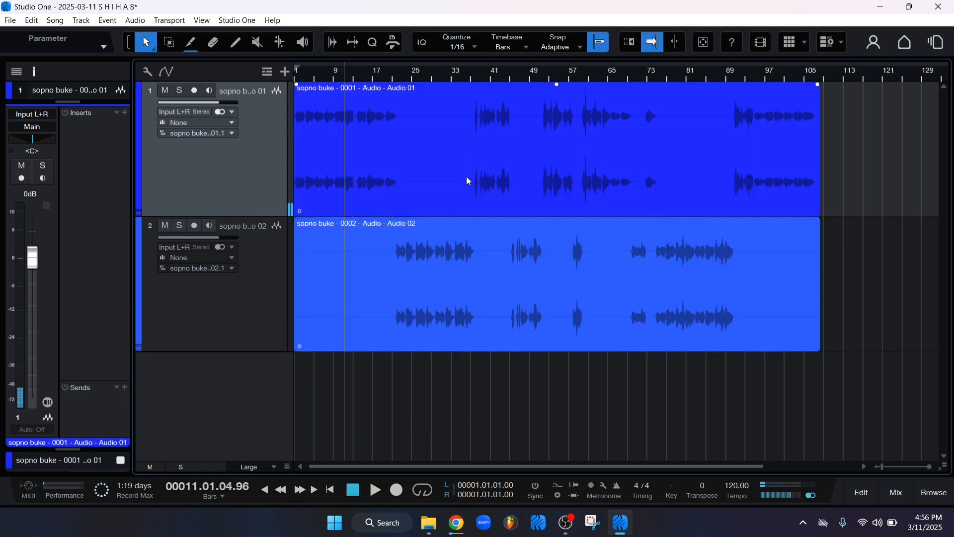
- Listen to the first vocal from about bar 13 and stop playback at about bar 15
{"action": "scroll", "coordinate": [350, 70], "scroll_direction": "up", "scroll_amount": 5}
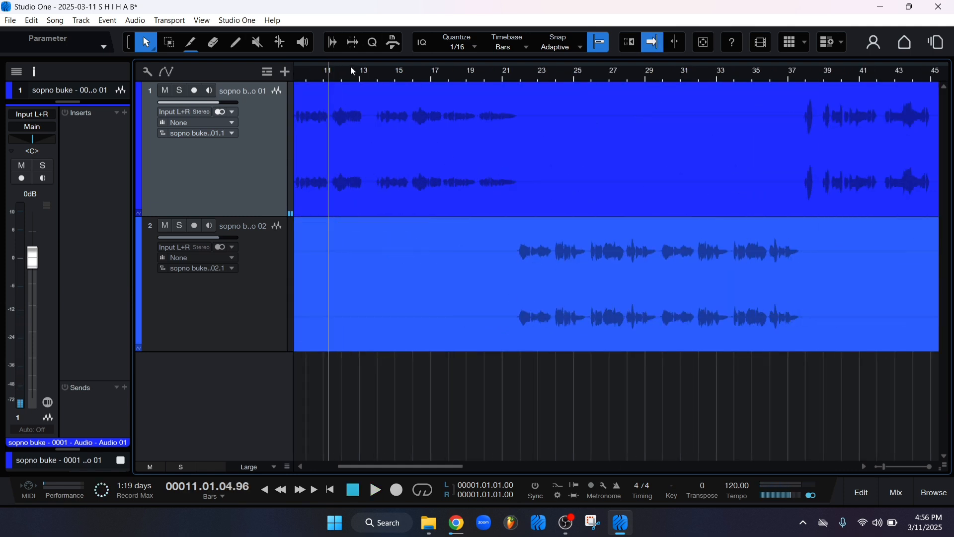
{"action": "left_click", "coordinate": [375, 79]}
{"action": "key", "text": "space"}
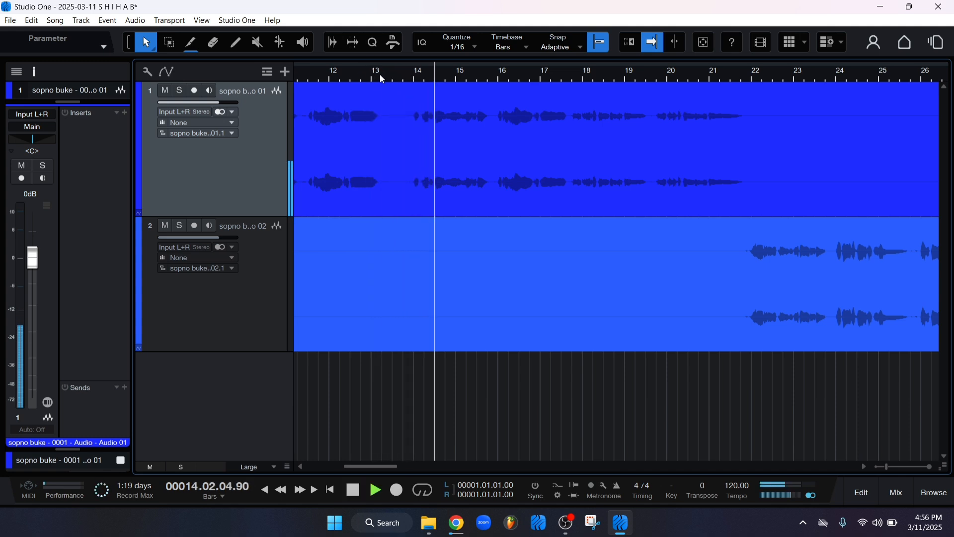
{"action": "key", "text": "space"}
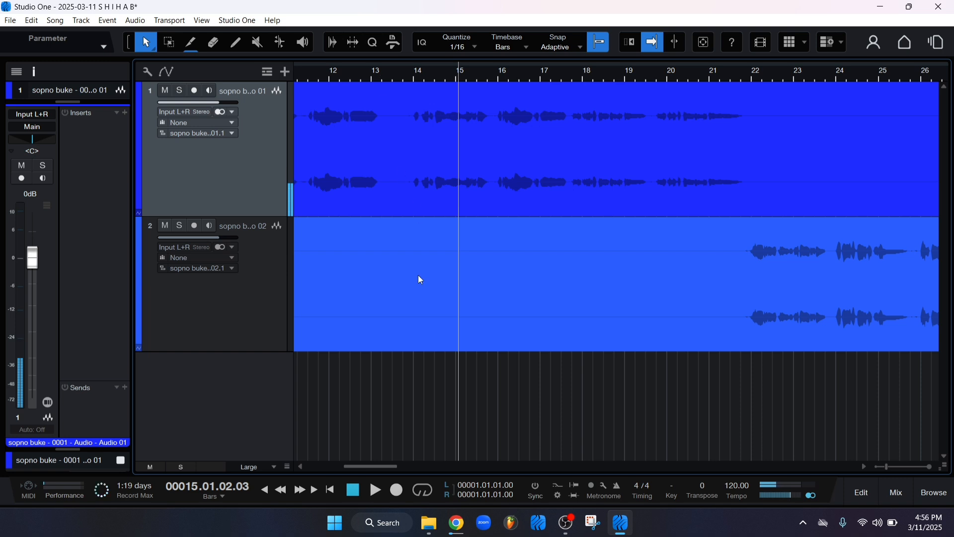
- Split both vocal events around the silent gap between about bars 13 and 14 and delete that gap with ripple edit on
{"action": "left_click_drag", "start_coordinate": [385, 388], "coordinate": [481, 195]}
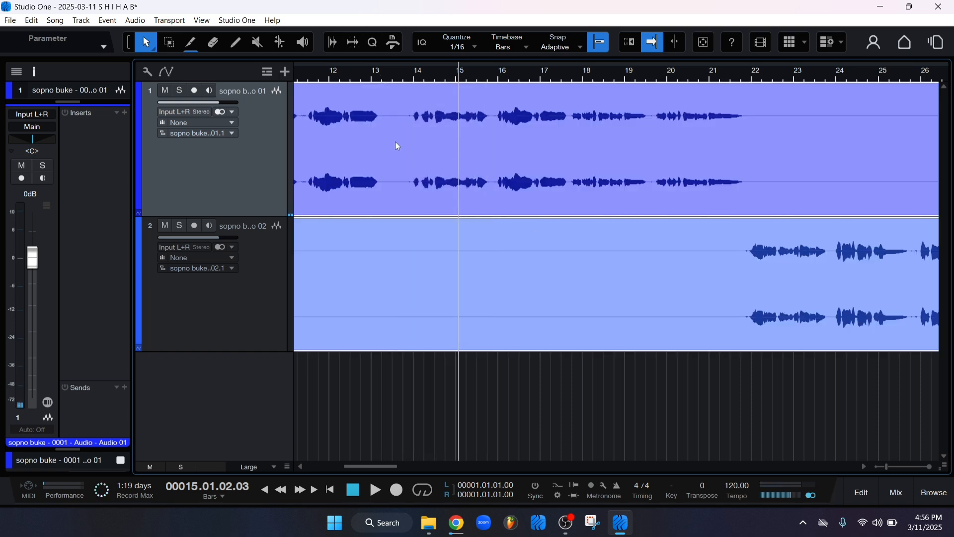
{"action": "left_click", "coordinate": [381, 130], "text": "alt"}
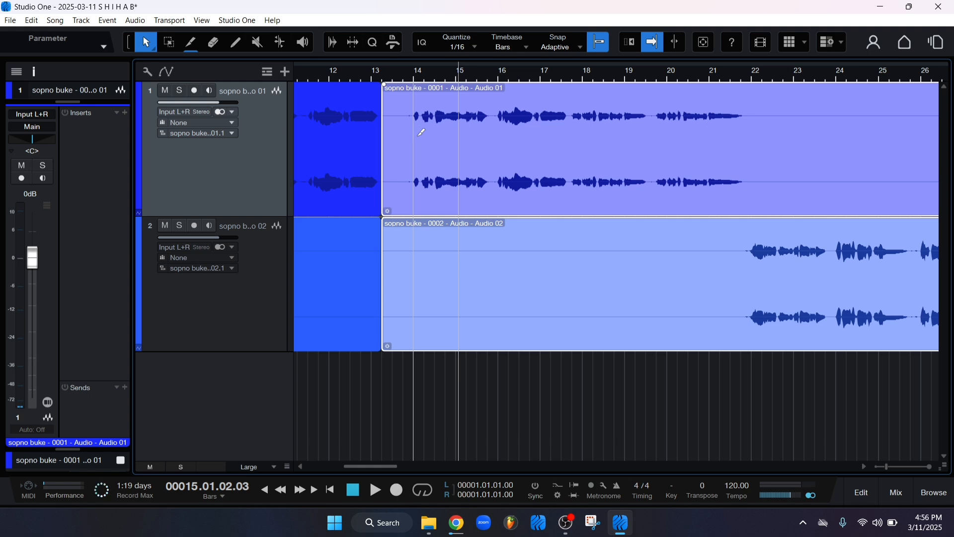
{"action": "left_click", "coordinate": [419, 134], "text": "alt"}
{"action": "left_click_drag", "start_coordinate": [386, 382], "coordinate": [399, 166]}
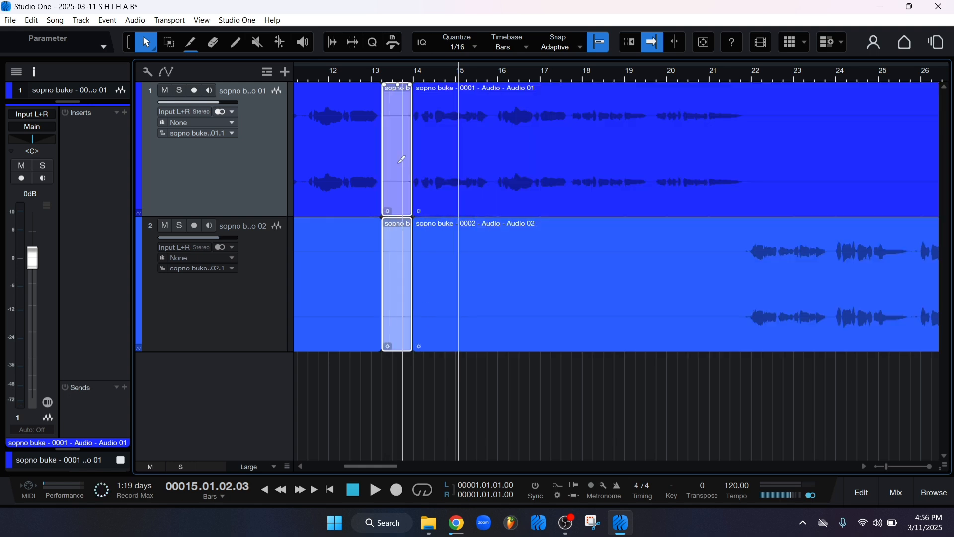
{"action": "key", "text": "Delete"}
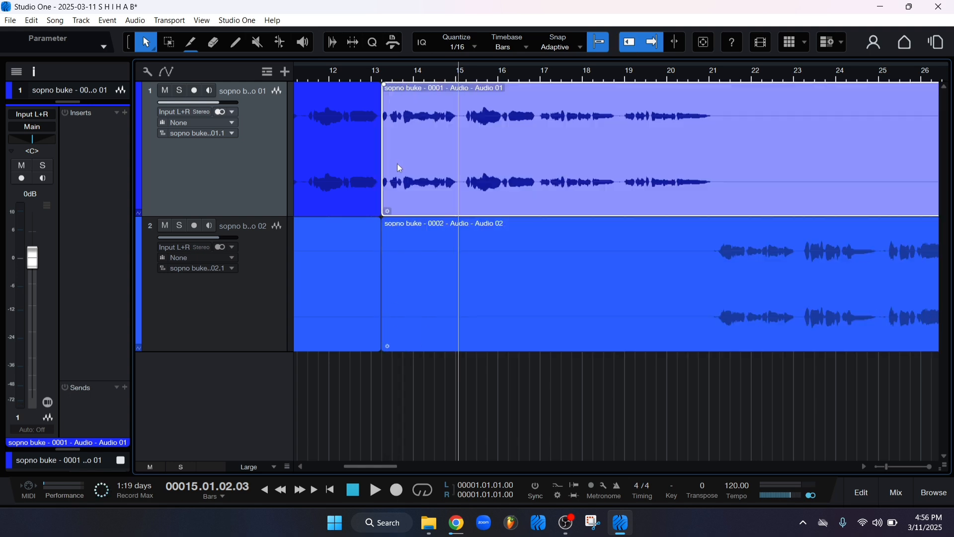
- Listen to the edited join from just before bar 13, stop playback, and deselect the audio event
{"action": "left_click", "coordinate": [350, 72]}
{"action": "key", "text": "space"}
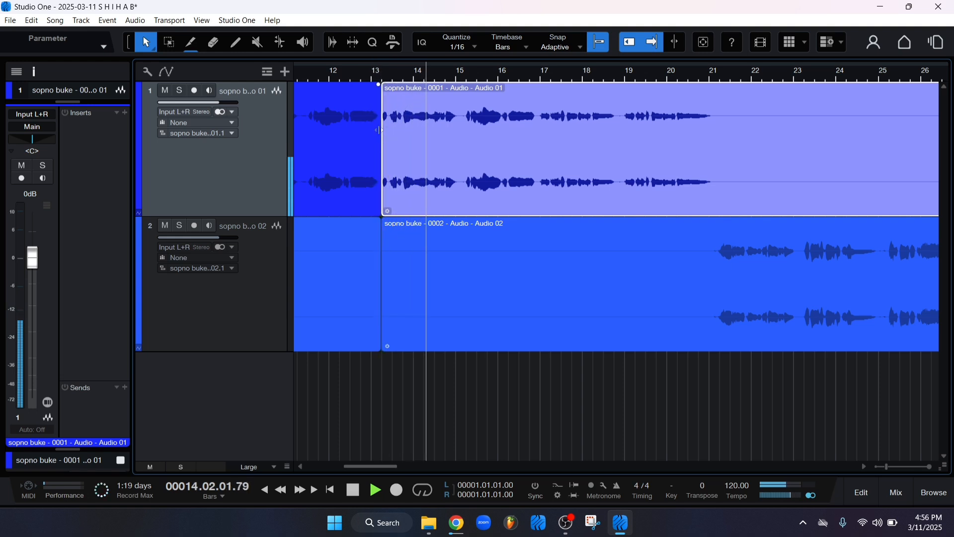
{"action": "key", "text": "space"}
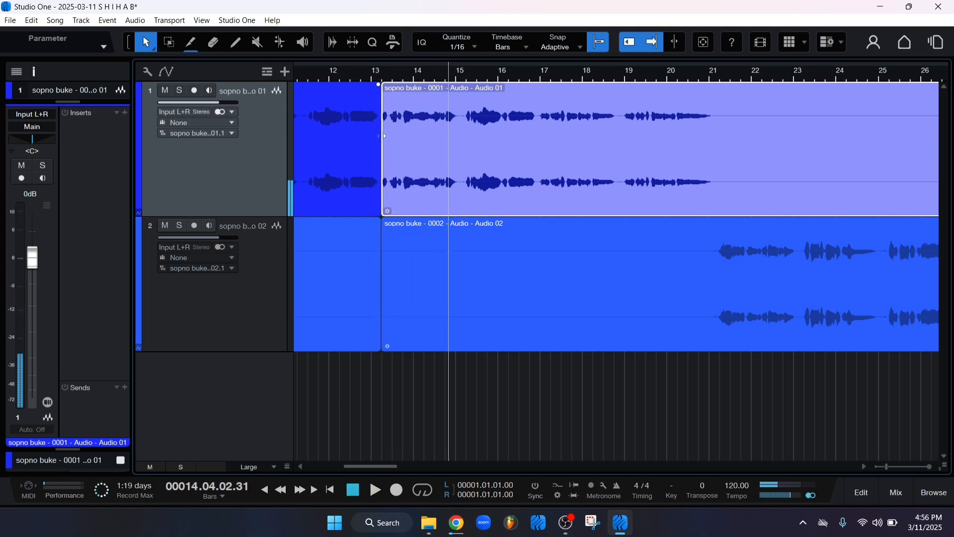
{"action": "left_click", "coordinate": [430, 392]}
- Move both vocal events after the cut about a sixteenth note later, leaving a small gap, and hide the track inspector
{"action": "scroll", "coordinate": [364, 72], "scroll_direction": "down", "scroll_amount": 2}
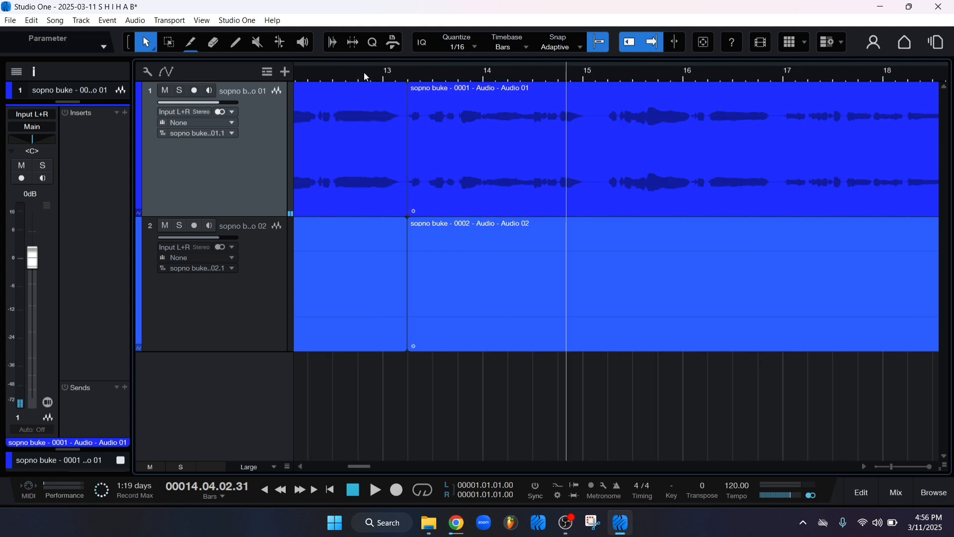
{"action": "left_click_drag", "start_coordinate": [389, 379], "coordinate": [463, 112]}
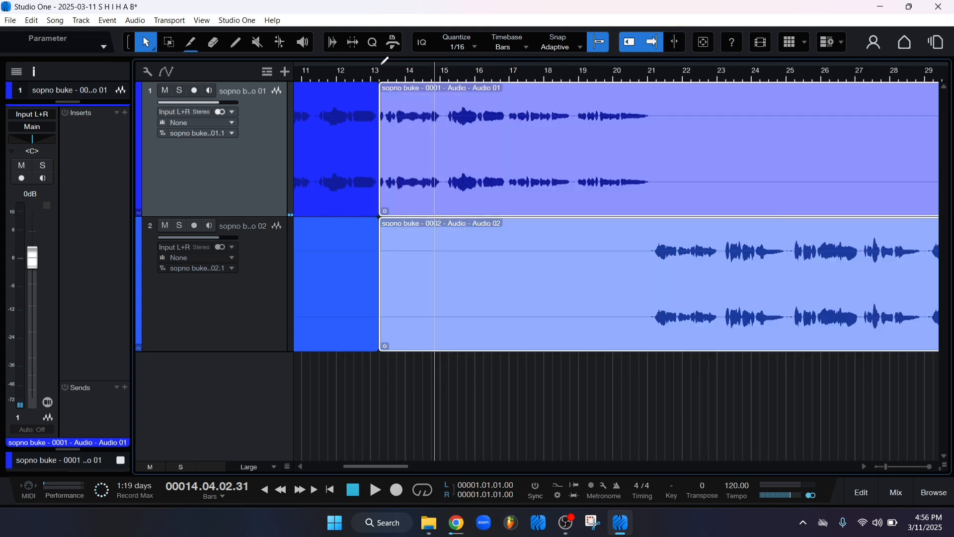
{"action": "scroll", "coordinate": [375, 60], "scroll_direction": "up", "scroll_amount": 3}
{"action": "scroll", "coordinate": [431, 105], "scroll_direction": "up", "scroll_amount": 3}
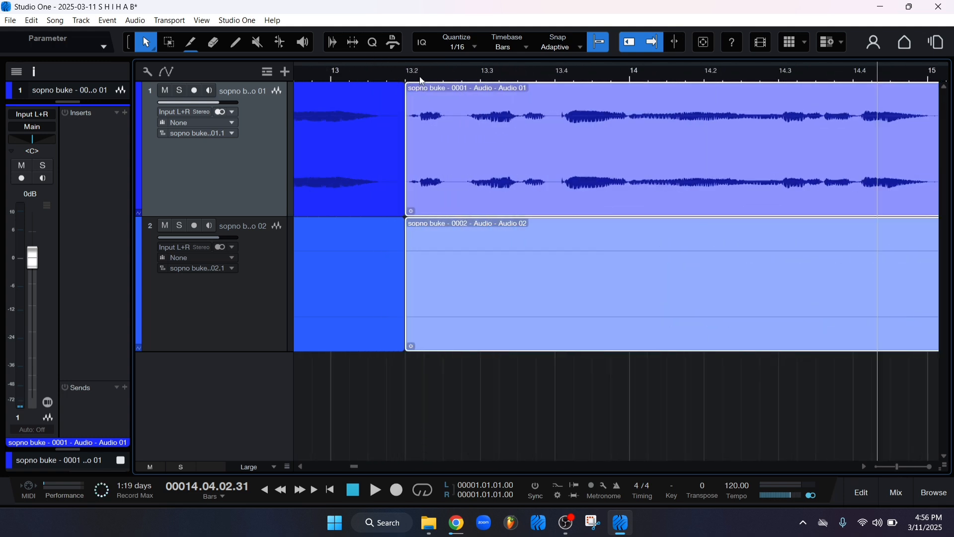
{"action": "left_click_drag", "start_coordinate": [433, 151], "coordinate": [476, 151]}
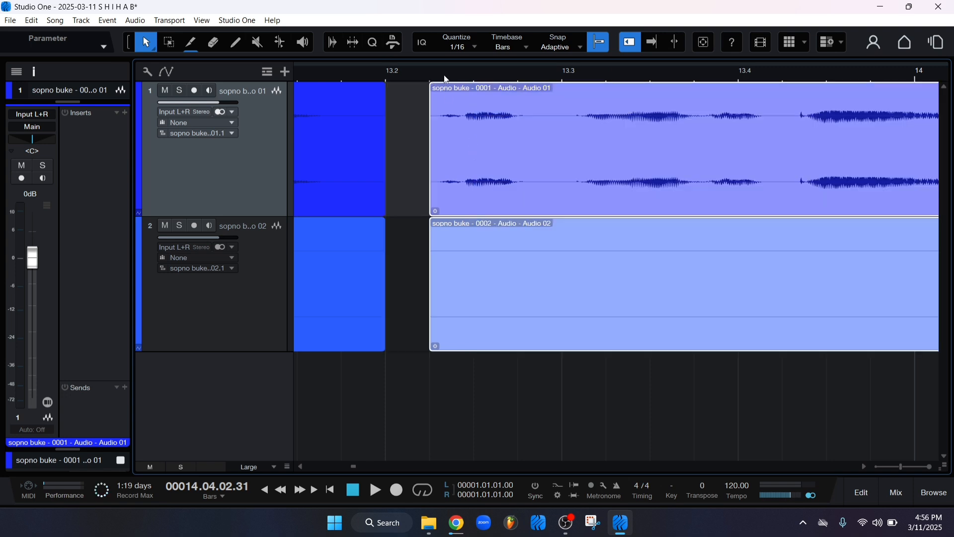
{"action": "scroll", "coordinate": [447, 70], "scroll_direction": "down", "scroll_amount": 4}
{"action": "scroll", "coordinate": [442, 72], "scroll_direction": "down", "scroll_amount": 3}
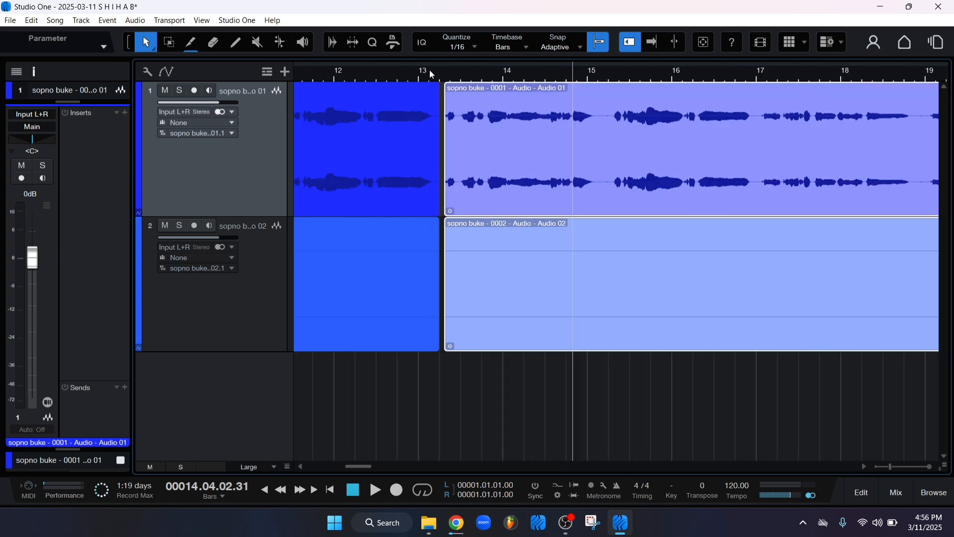
{"action": "left_click", "coordinate": [35, 73]}
{"action": "left_click", "coordinate": [358, 380]}
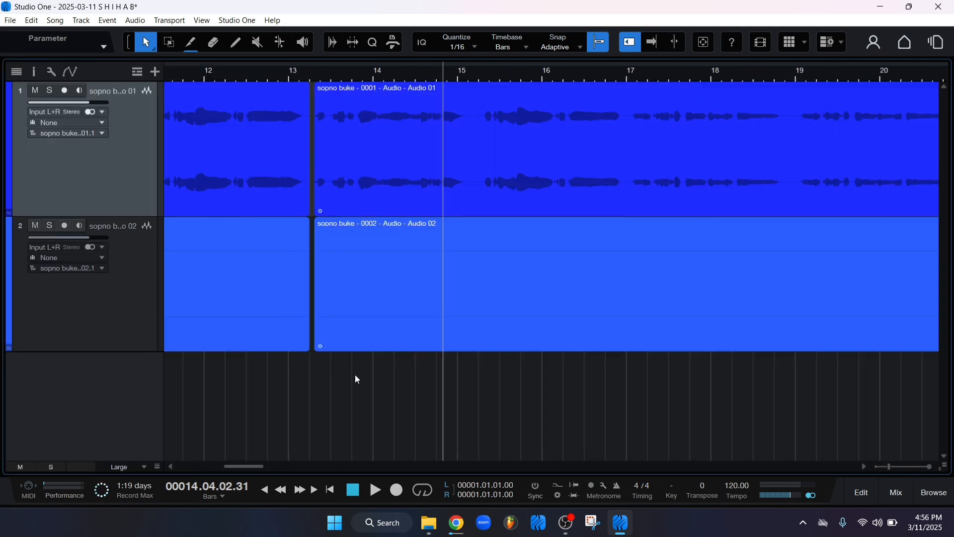
- Set the loop range from about bar 1.2 to bar 20.4 and turn looping on
{"action": "scroll", "coordinate": [395, 72], "scroll_direction": "down", "scroll_amount": 8}
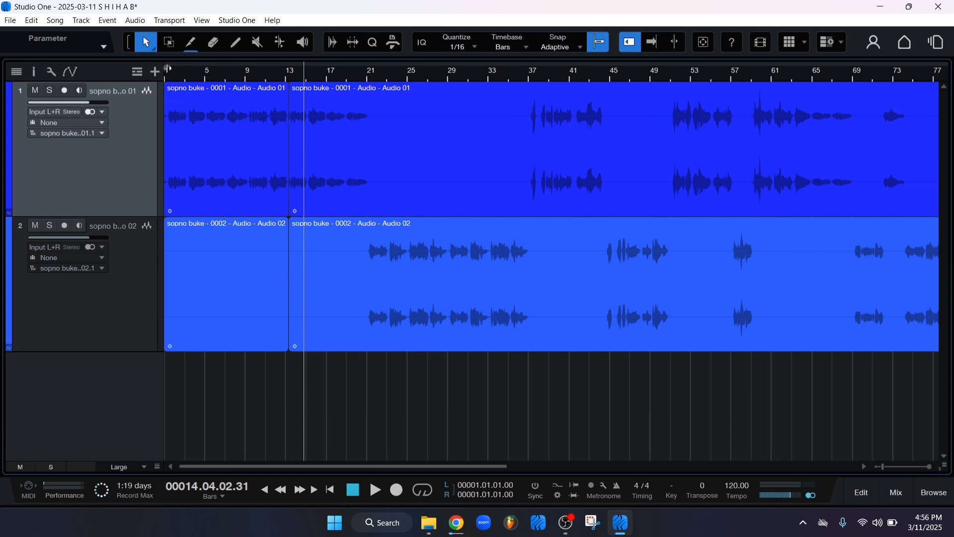
{"action": "scroll", "coordinate": [395, 73], "scroll_direction": "up", "scroll_amount": 3}
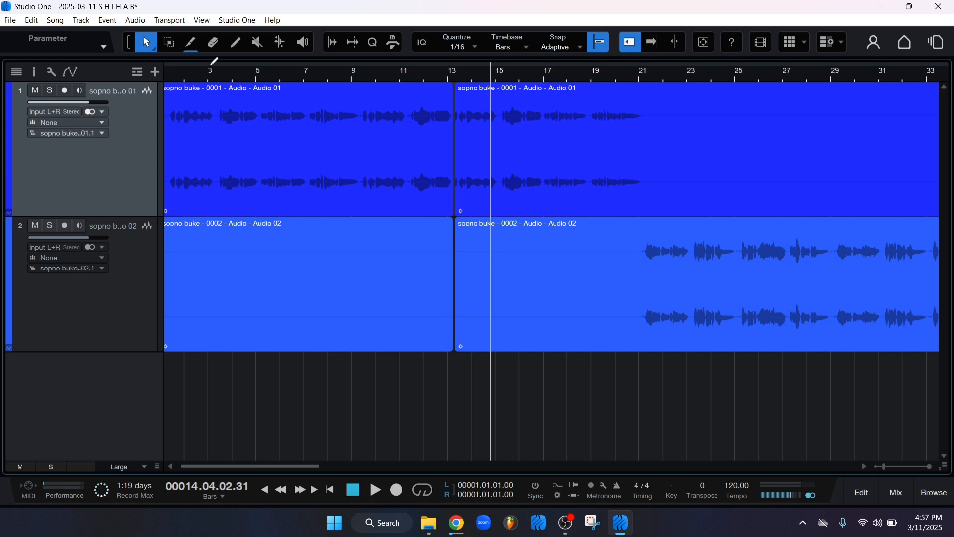
{"action": "left_click_drag", "start_coordinate": [292, 467], "coordinate": [272, 467]}
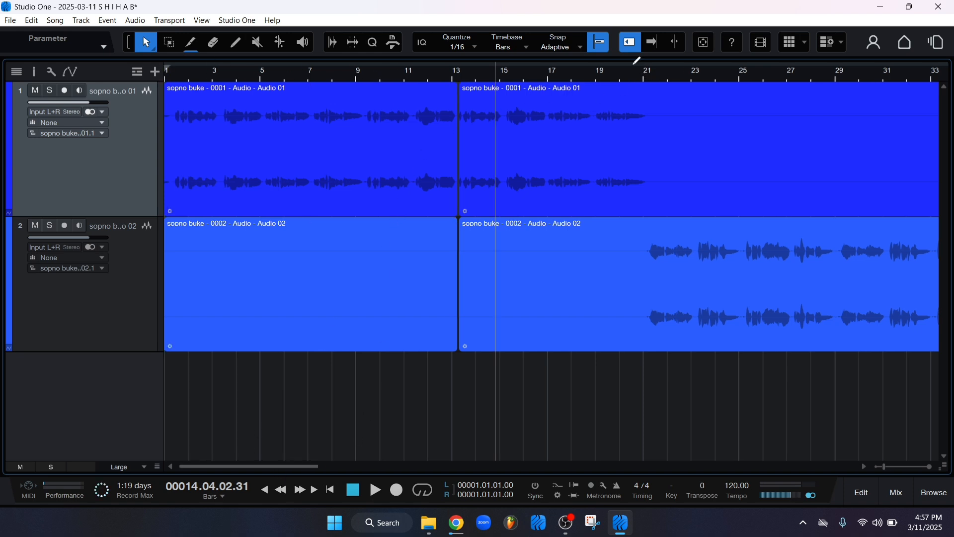
{"action": "left_click_drag", "start_coordinate": [642, 61], "coordinate": [172, 66]}
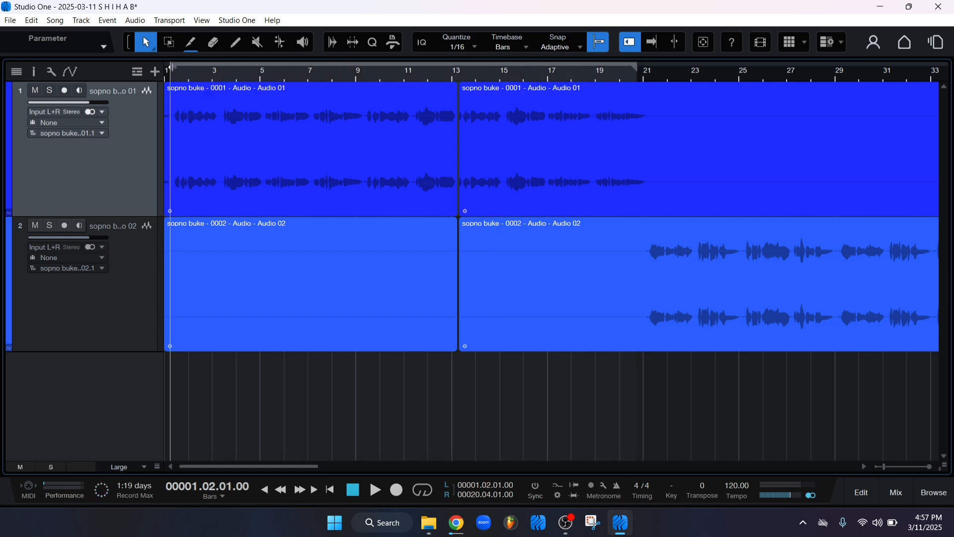
{"action": "key", "text": "/"}
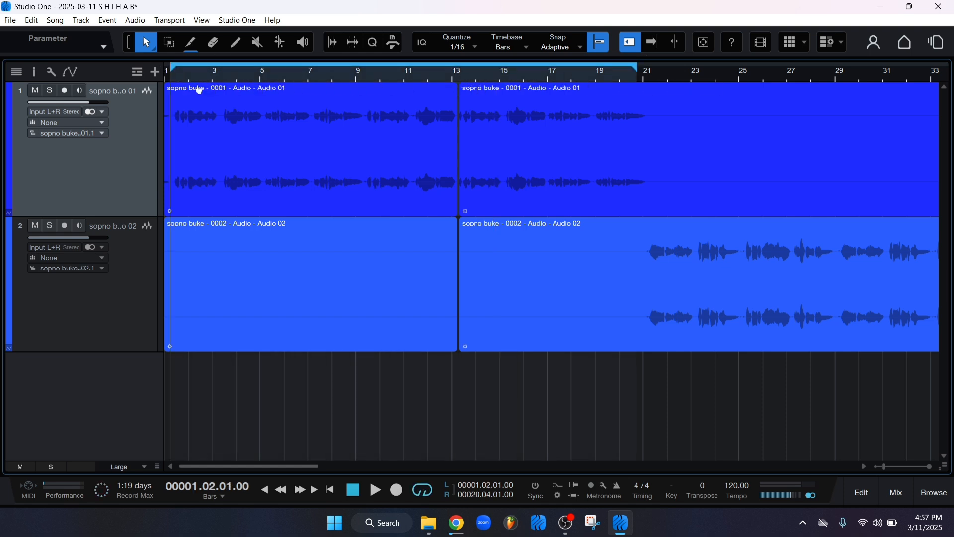
{"action": "left_click", "coordinate": [269, 142]}
{"action": "left_click", "coordinate": [537, 137]}
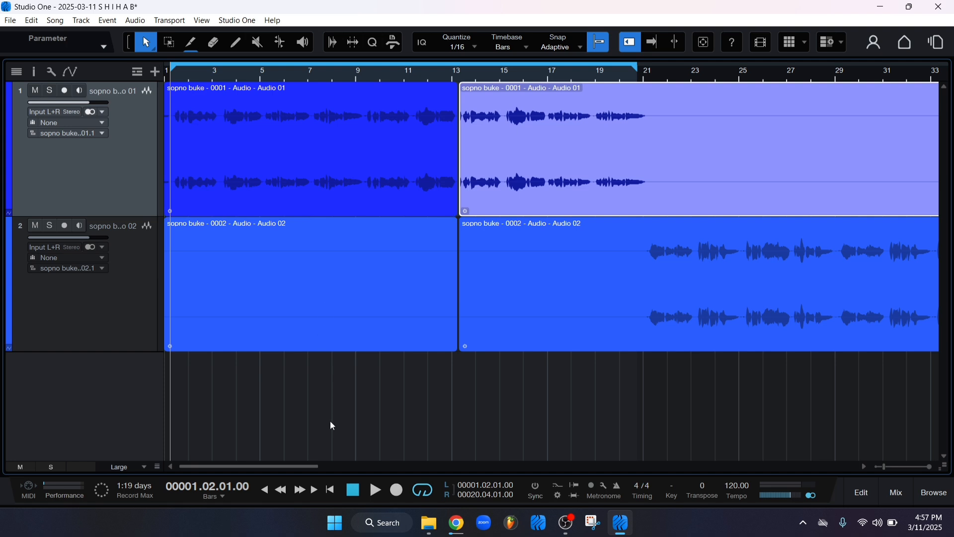
{"action": "left_click_drag", "start_coordinate": [332, 425], "coordinate": [542, 241]}
{"action": "left_click_drag", "start_coordinate": [518, 381], "coordinate": [315, 146]}
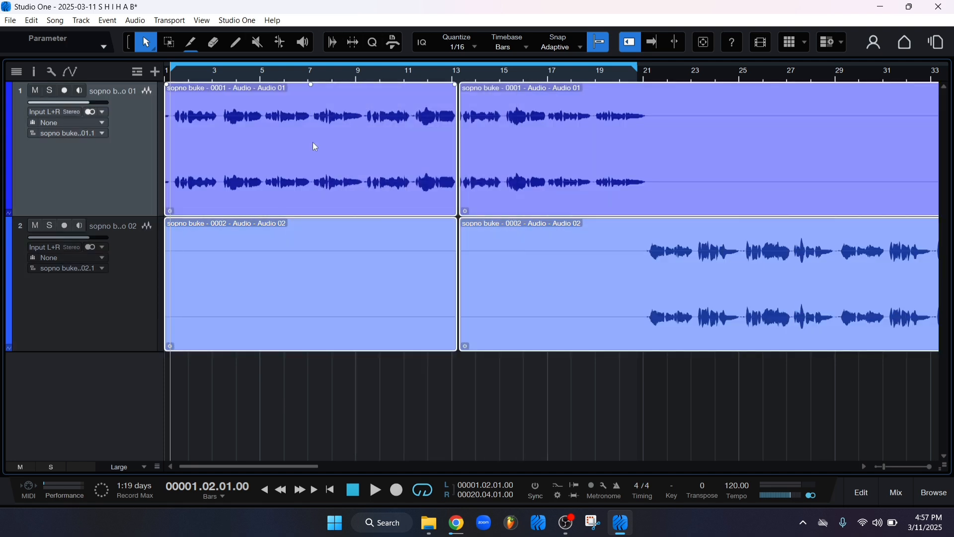
{"action": "left_click", "coordinate": [440, 406]}
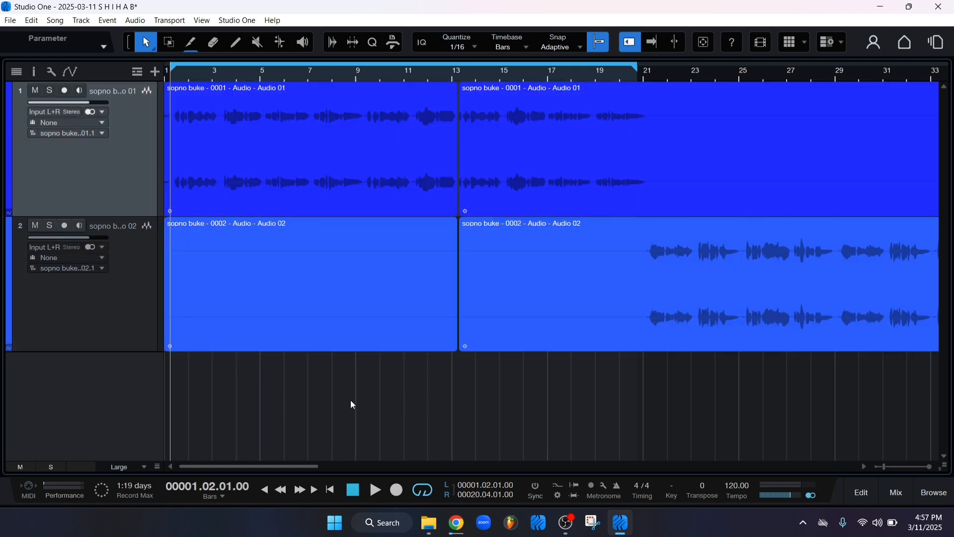
{"action": "left_click_drag", "start_coordinate": [267, 454], "coordinate": [524, 184]}
{"action": "left_click", "coordinate": [452, 389]}
{"action": "left_click_drag", "start_coordinate": [267, 386], "coordinate": [529, 180]}
{"action": "left_click", "coordinate": [426, 393]}
- Increase the height of the first vocal track slightly and leave its events deselected
{"action": "mouse_move", "coordinate": [143, 225]}
{"action": "left_mouse_down"}
{"action": "mouse_move", "coordinate": [131, 313]}
{"action": "mouse_move", "coordinate": [155, 229]}
{"action": "left_mouse_up"}
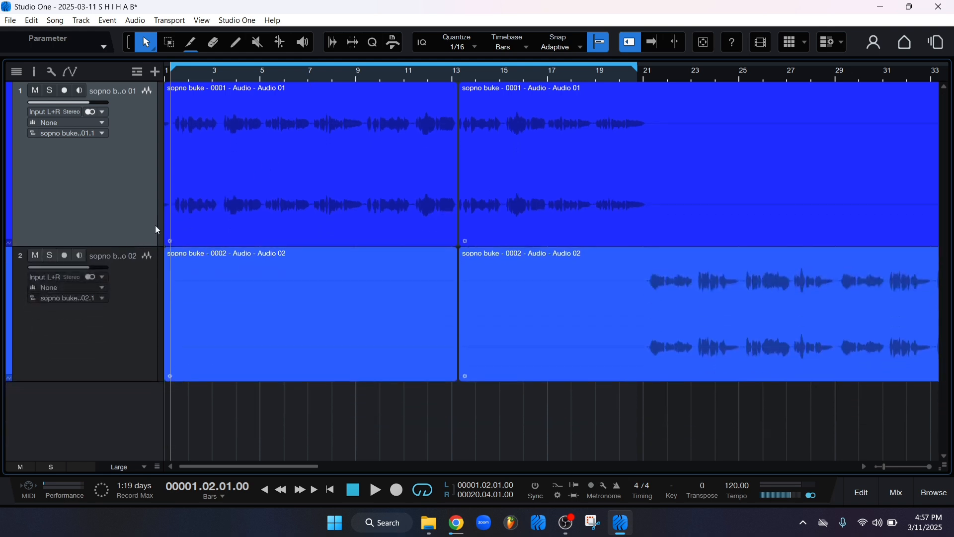
{"action": "left_click", "coordinate": [406, 121]}
{"action": "left_click", "coordinate": [528, 143]}
{"action": "left_click", "coordinate": [385, 402]}
{"action": "scroll", "coordinate": [168, 74], "scroll_direction": "up", "scroll_amount": 2}
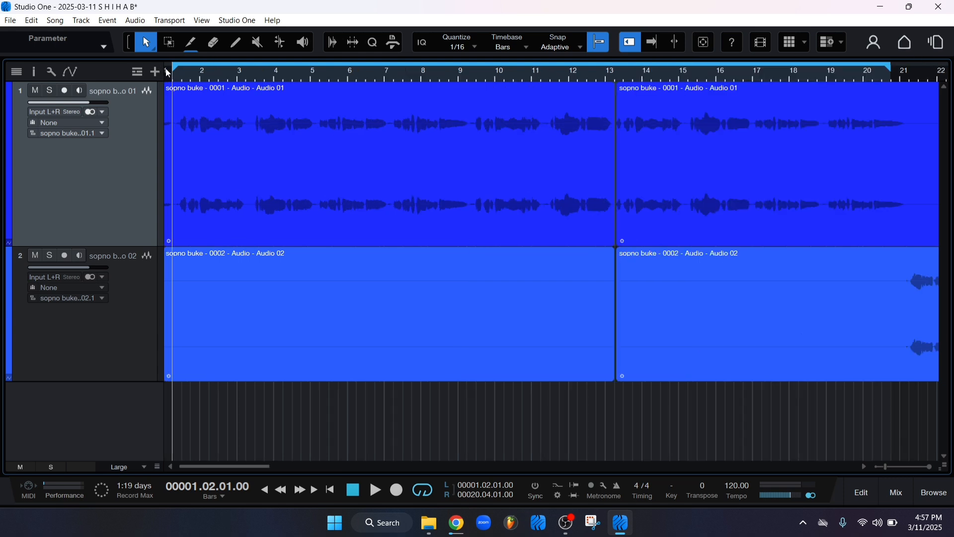
- Show the first vocal track's inspector and insert Antares Auto-Key on the track
{"action": "left_click", "coordinate": [352, 103]}
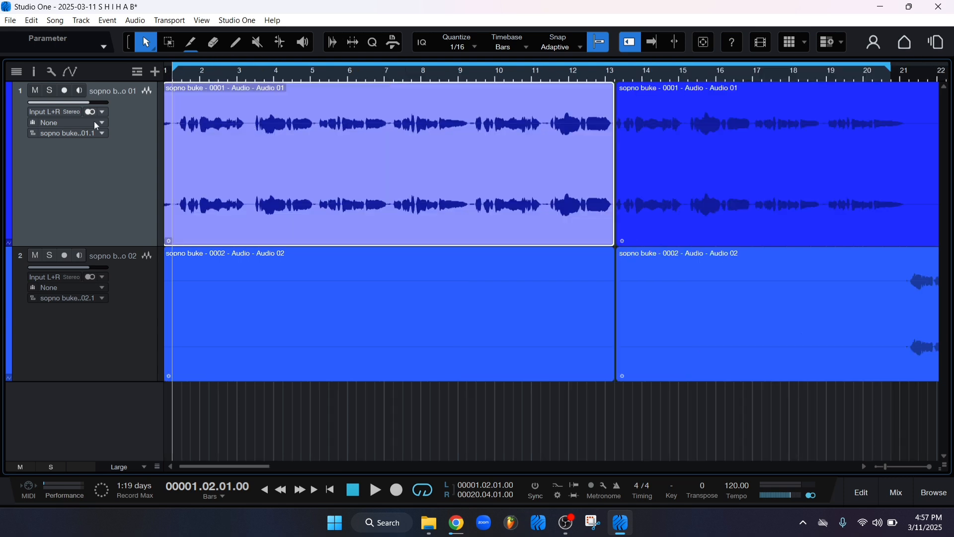
{"action": "left_click", "coordinate": [33, 73]}
{"action": "left_click", "coordinate": [127, 112]}
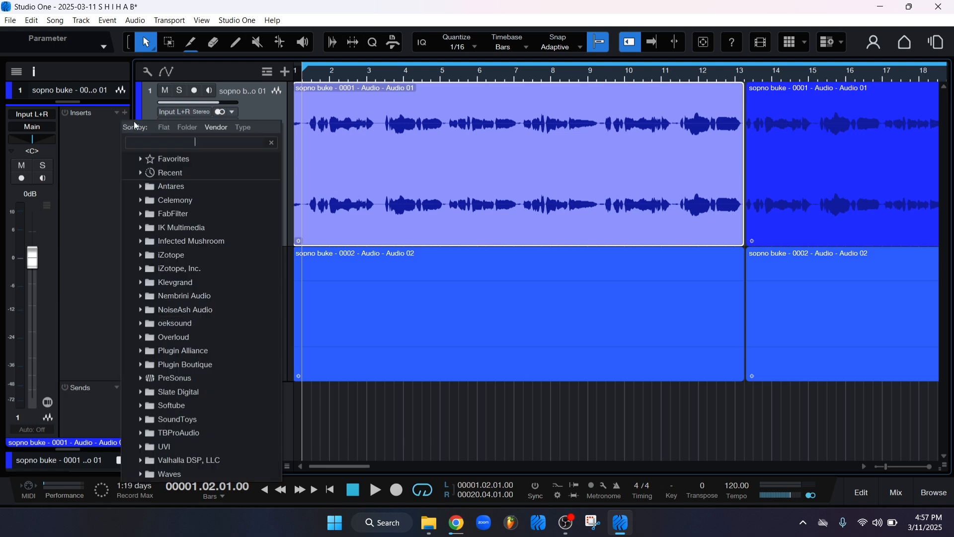
{"action": "left_click", "coordinate": [166, 186]}
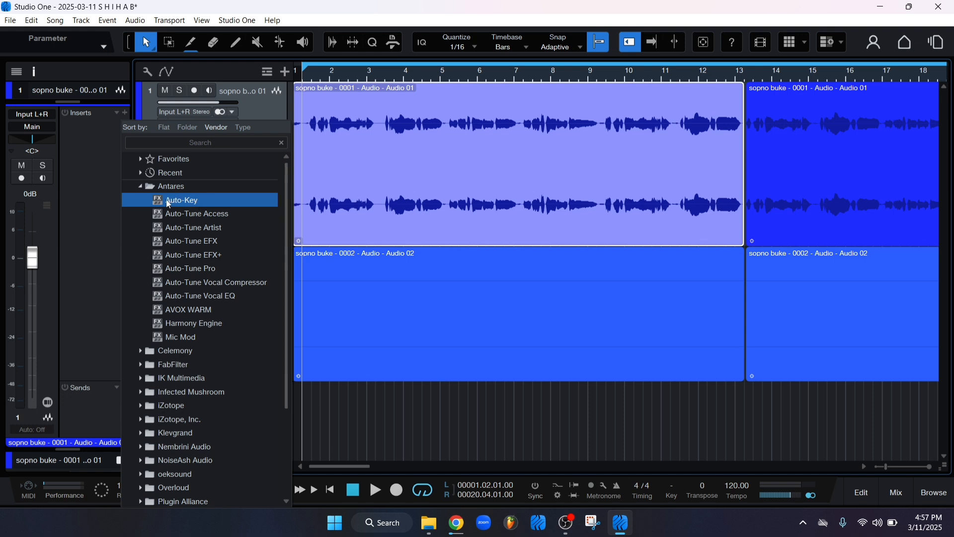
{"action": "left_click", "coordinate": [167, 199]}
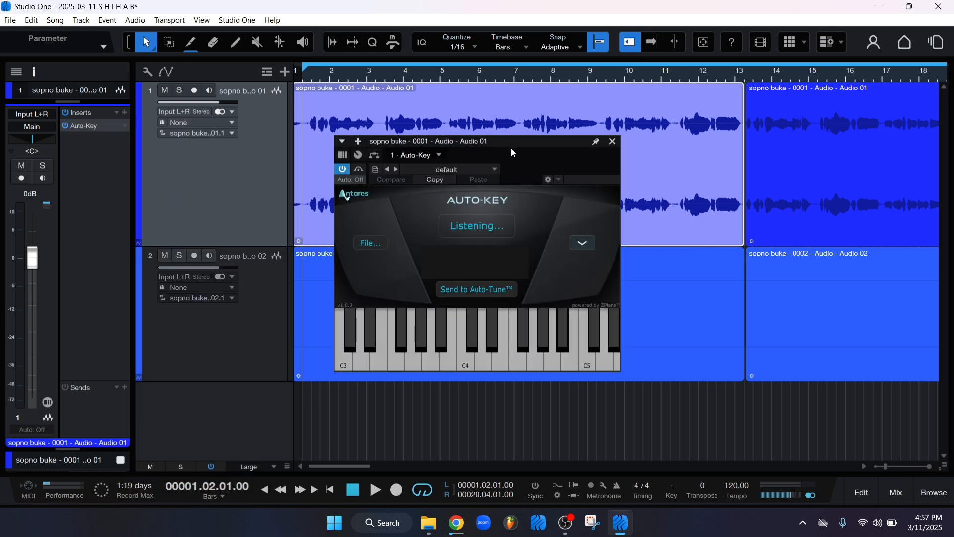
- Play the first vocal through Auto-Key from the loop start, restarting key detection during playback, and stop at about bar 9
{"action": "left_click_drag", "start_coordinate": [514, 152], "coordinate": [754, 208]}
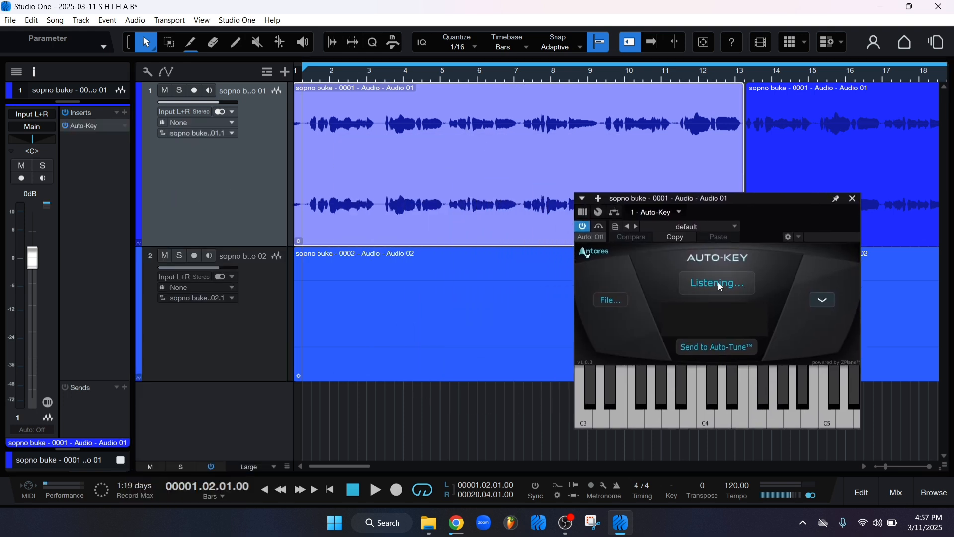
{"action": "left_click", "coordinate": [767, 175]}
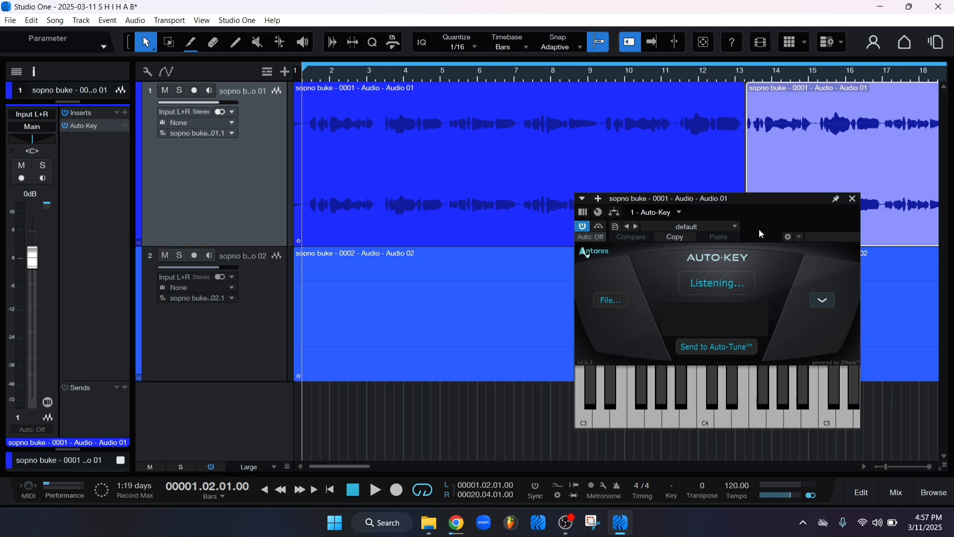
{"action": "left_click_drag", "start_coordinate": [765, 215], "coordinate": [809, 242]}
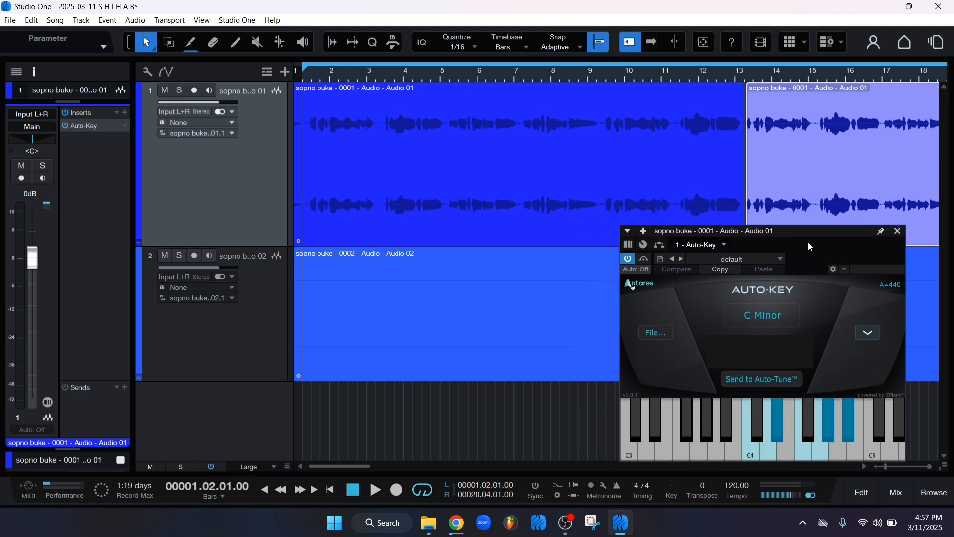
{"action": "left_click", "coordinate": [767, 314]}
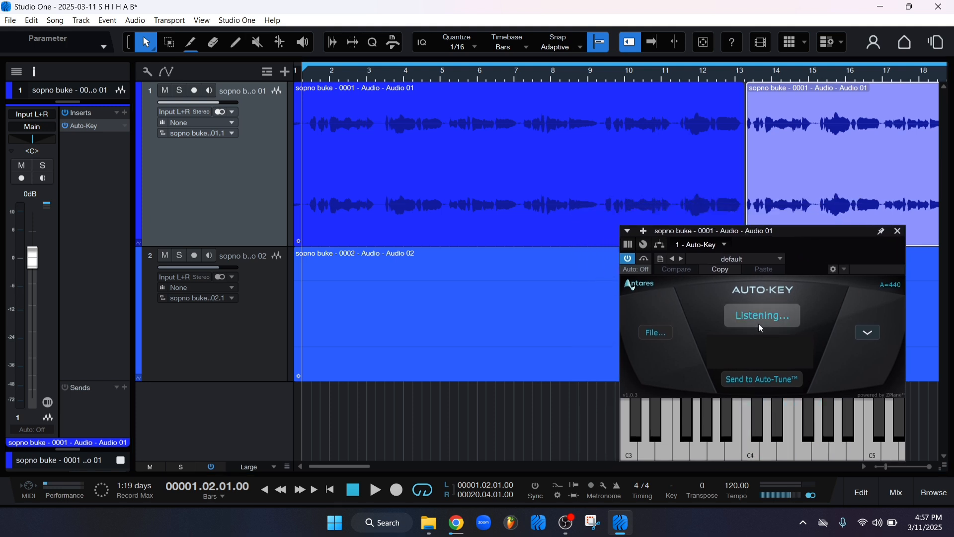
{"action": "left_click_drag", "start_coordinate": [843, 246], "coordinate": [811, 294]}
{"action": "key", "text": "space"}
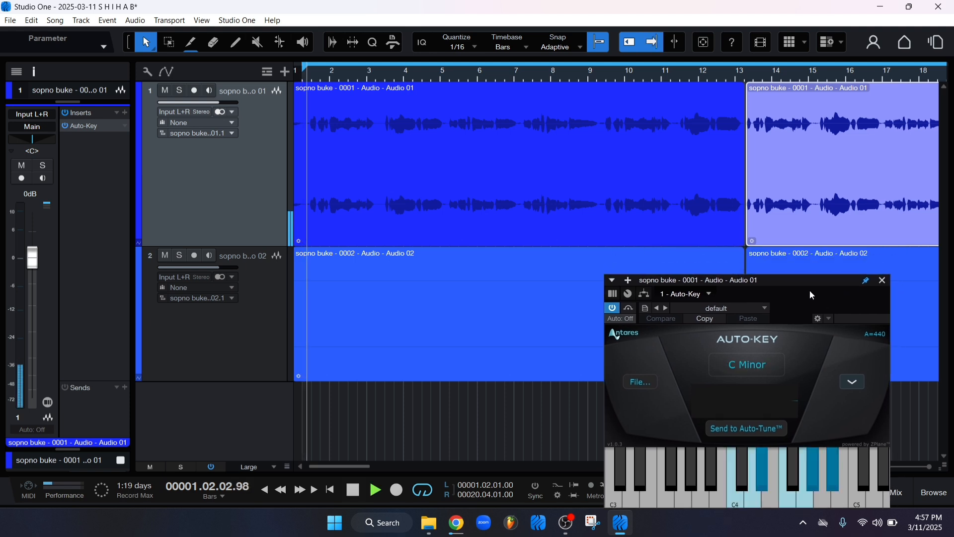
{"action": "left_click", "coordinate": [772, 369]}
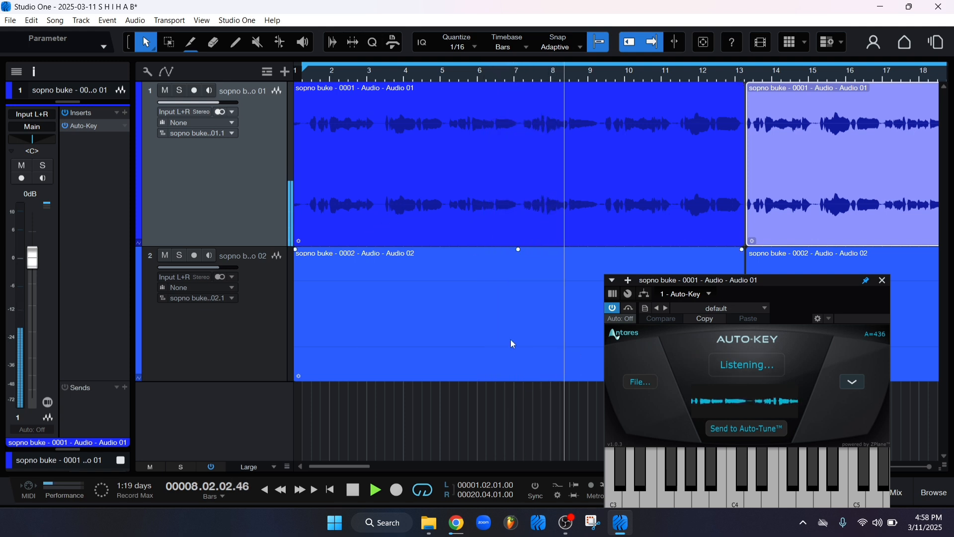
{"action": "key", "text": "space"}
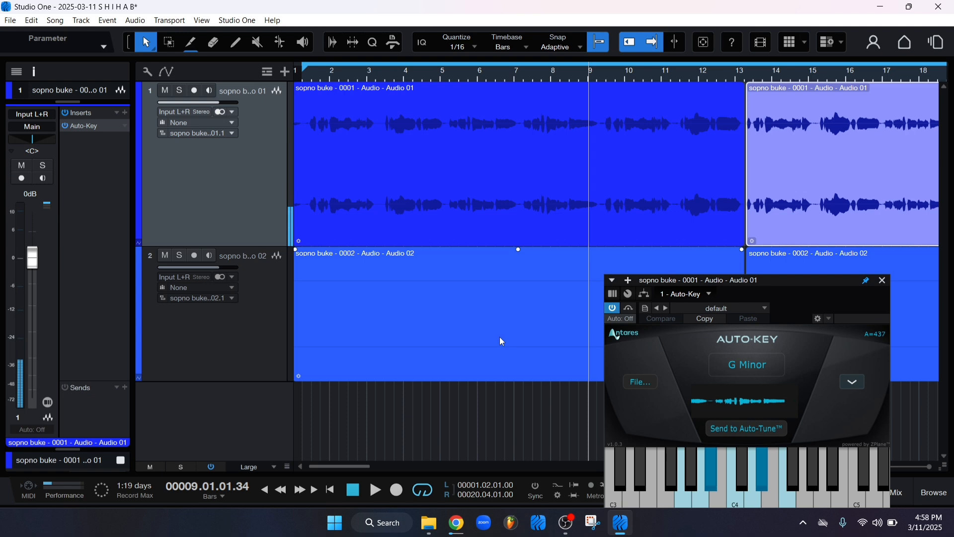
- Read the detected key in Auto-Key, close its window, and deselect the vocal event
{"action": "left_click_drag", "start_coordinate": [795, 280], "coordinate": [704, 196]}
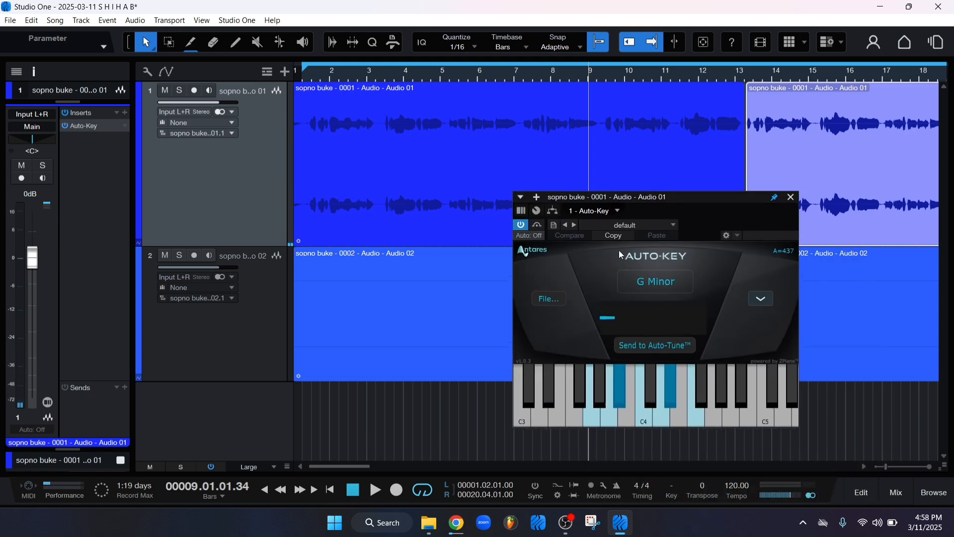
{"action": "left_click_drag", "start_coordinate": [744, 217], "coordinate": [730, 223]}
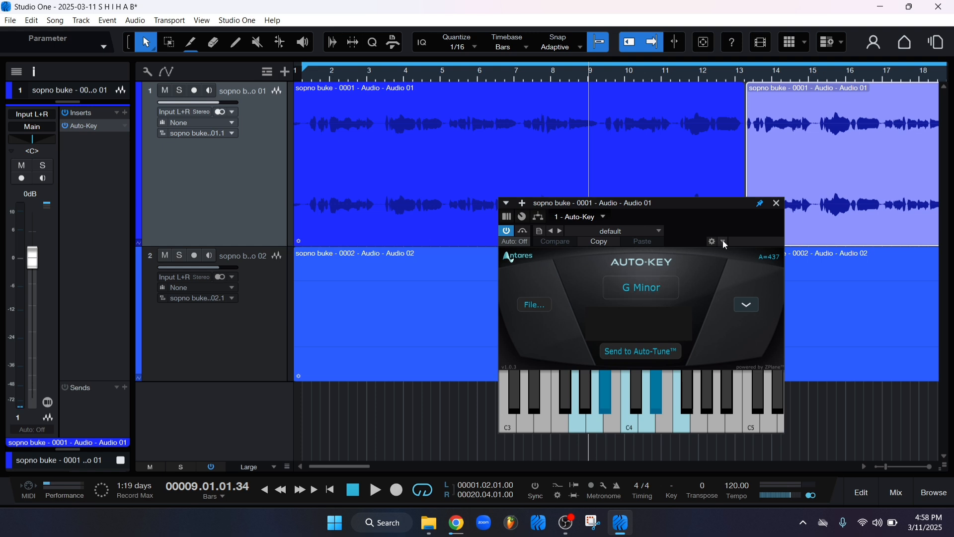
{"action": "left_click", "coordinate": [778, 203]}
{"action": "left_click", "coordinate": [454, 392]}
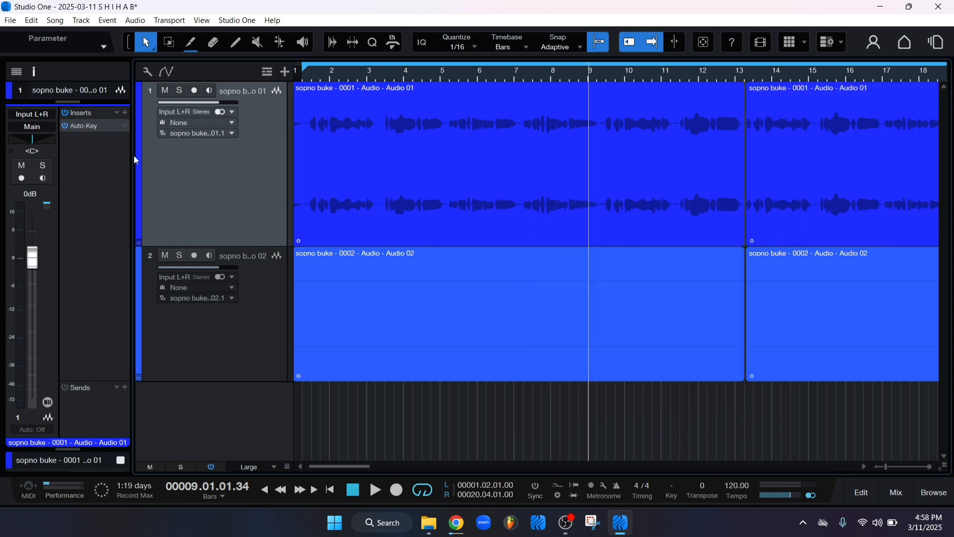
{"action": "left_click", "coordinate": [124, 112]}
{"action": "left_click", "coordinate": [199, 268]}
{"action": "left_click", "coordinate": [126, 139]}
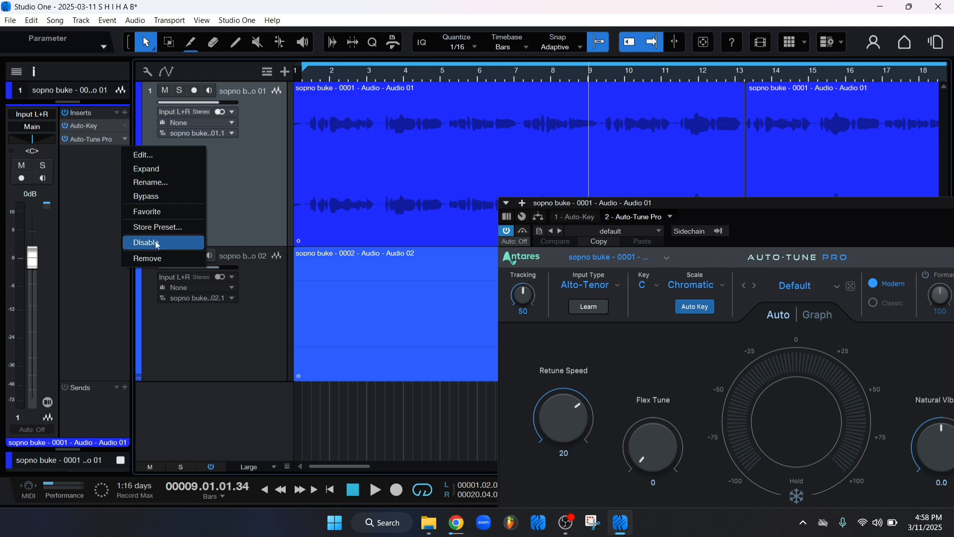
{"action": "left_click", "coordinate": [145, 240]}
- Insert Auto-Tune EFX+ on the first vocal track, dismiss its missing-presets error, and remove Auto-Key from the inserts
{"action": "left_click", "coordinate": [125, 113]}
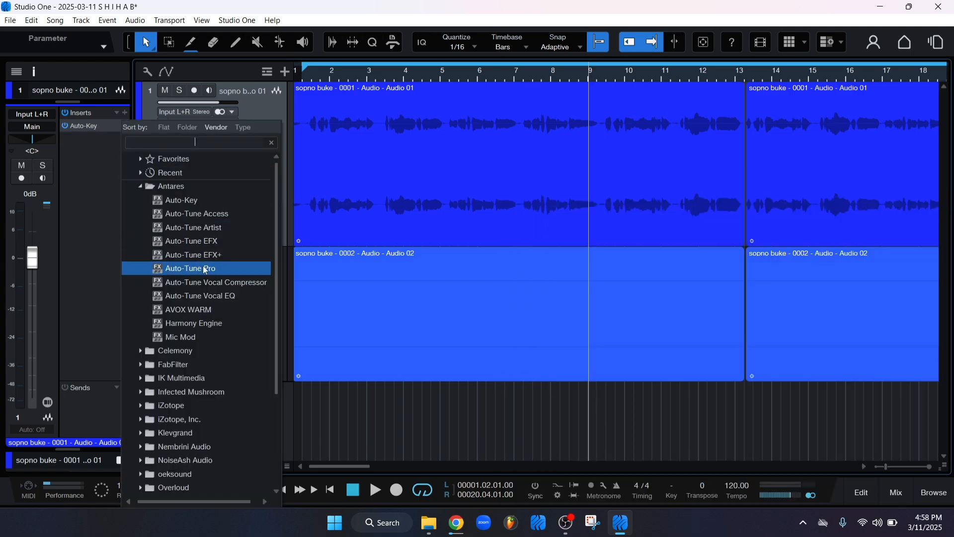
{"action": "left_click", "coordinate": [189, 254]}
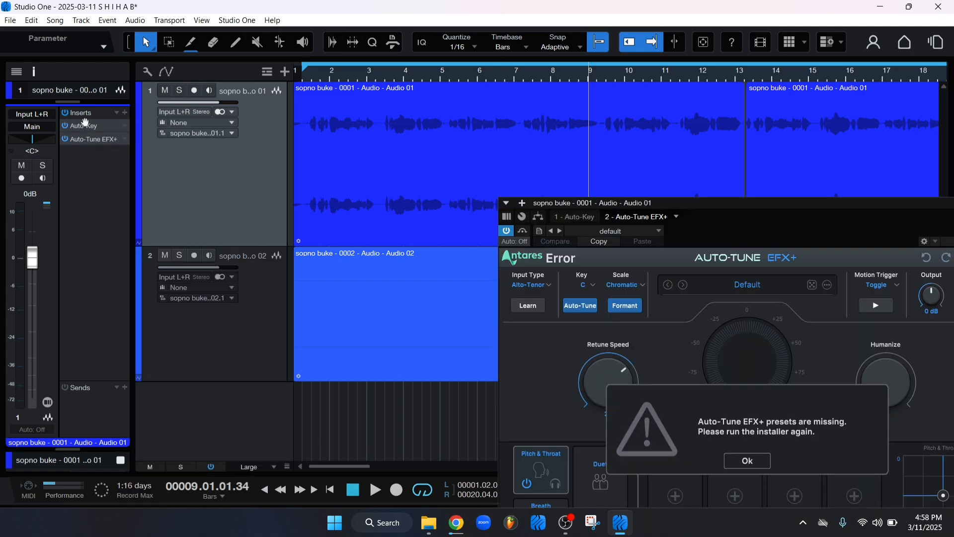
{"action": "left_click_drag", "start_coordinate": [797, 264], "coordinate": [602, 94]}
{"action": "left_click", "coordinate": [547, 379]}
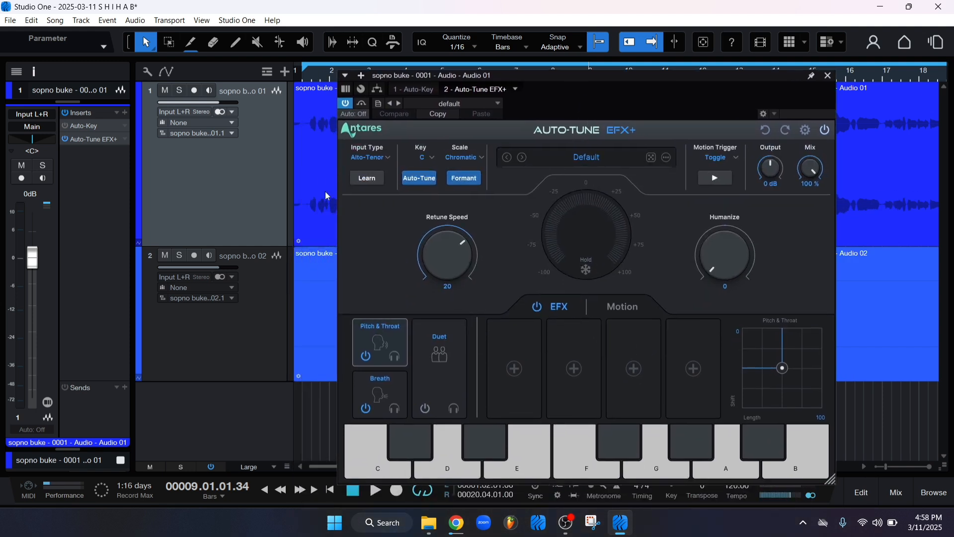
{"action": "left_click", "coordinate": [127, 124]}
{"action": "left_click", "coordinate": [148, 248]}
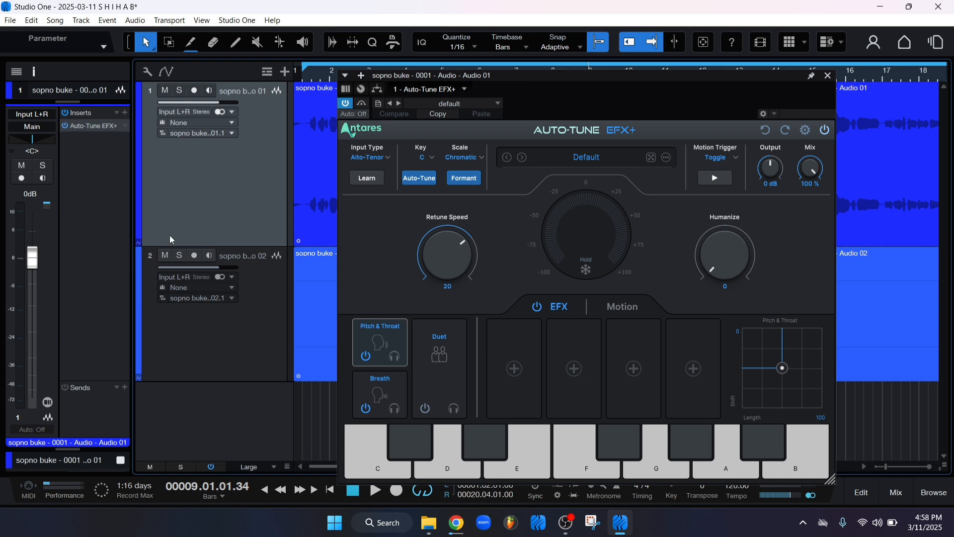
- Set the Auto-Tune EFX+ key to G and the scale to Minor
{"action": "left_click_drag", "start_coordinate": [573, 108], "coordinate": [601, 60]}
{"action": "left_click", "coordinate": [432, 129]}
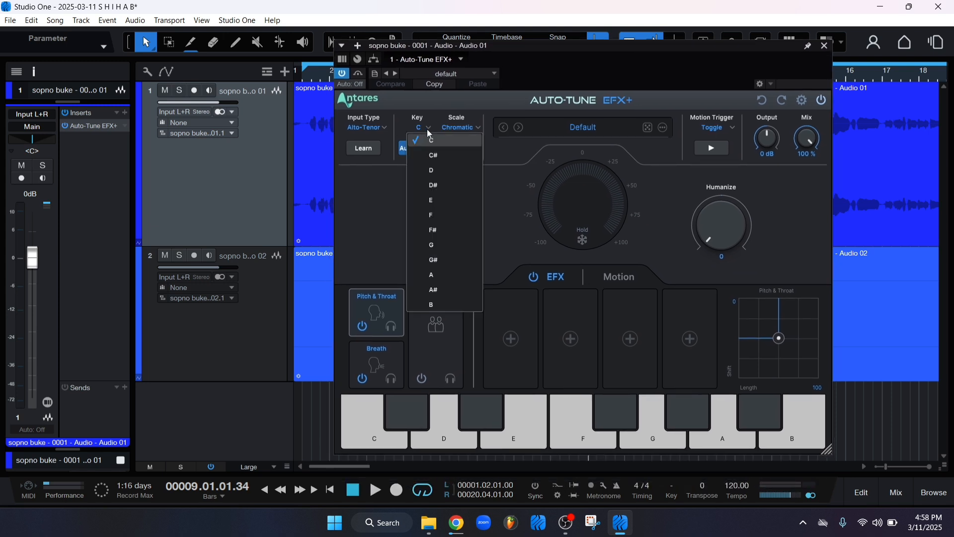
{"action": "left_click", "coordinate": [438, 244]}
{"action": "left_click", "coordinate": [470, 122]}
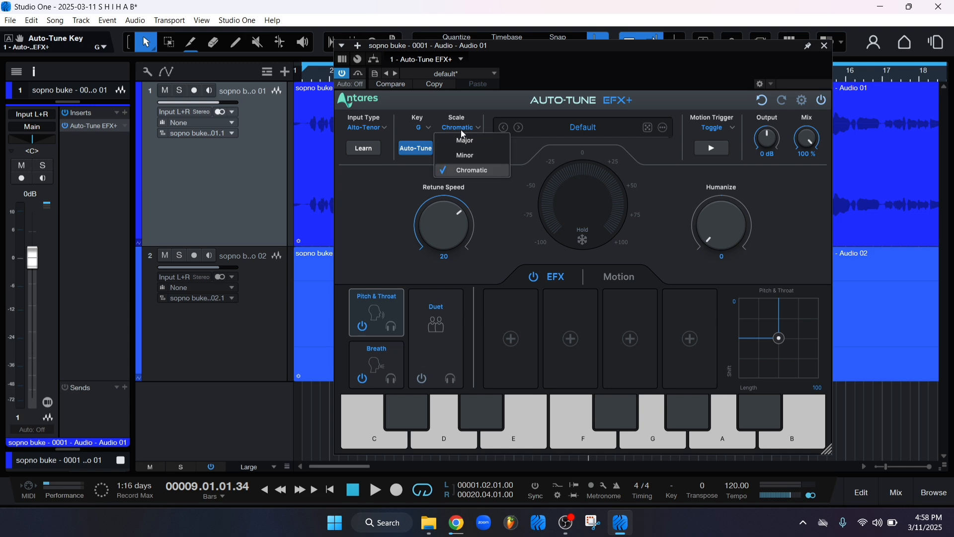
{"action": "left_click", "coordinate": [477, 153]}
- Set the Auto-Tune EFX+ Retune Speed to 10
{"action": "left_click_drag", "start_coordinate": [596, 79], "coordinate": [617, 124]}
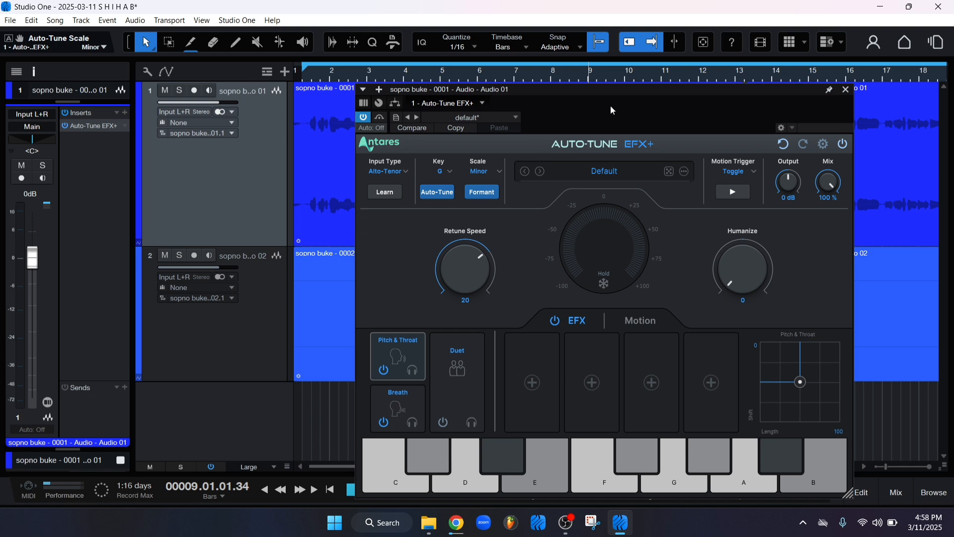
{"action": "left_click_drag", "start_coordinate": [612, 109], "coordinate": [579, 145]}
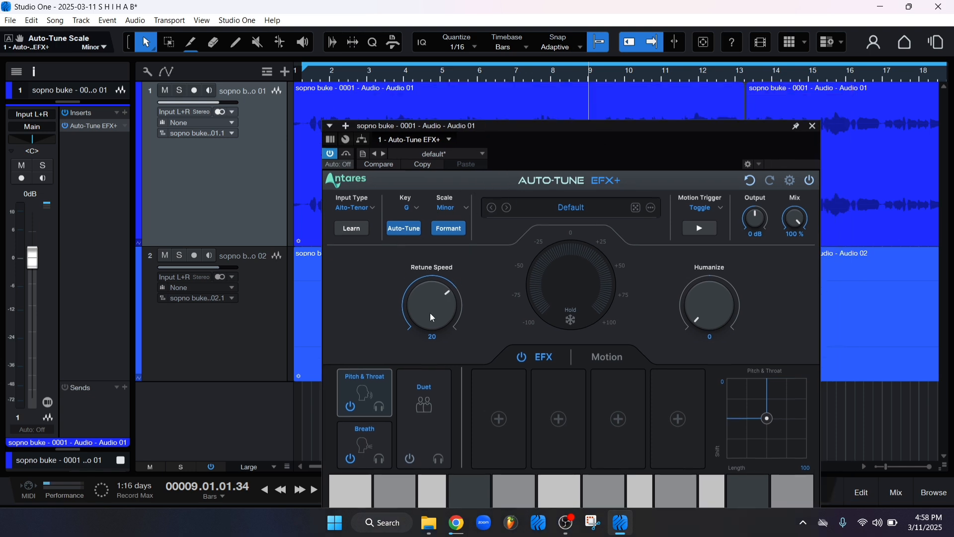
{"action": "scroll", "coordinate": [423, 314], "scroll_direction": "down", "scroll_amount": 5}
{"action": "left_click", "coordinate": [432, 337]}
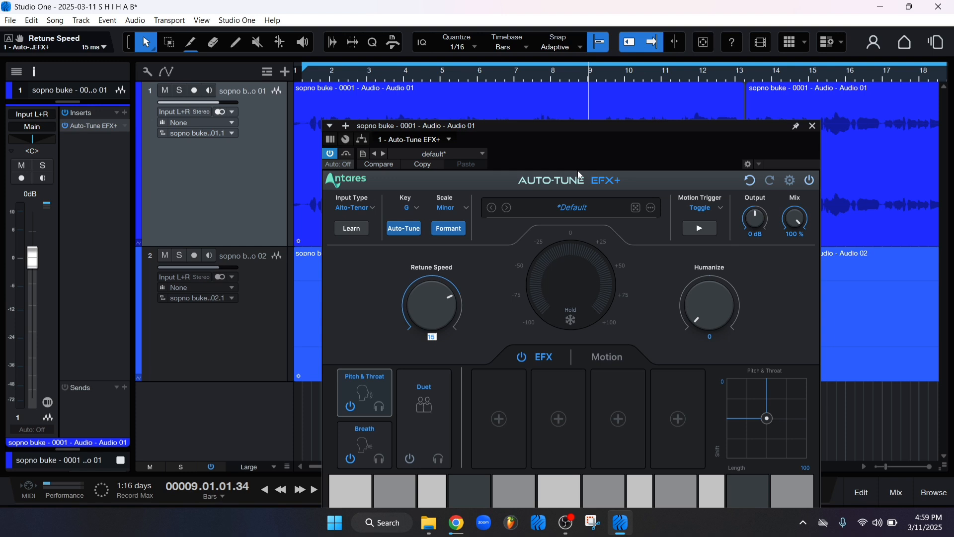
{"action": "key", "text": "Return"}
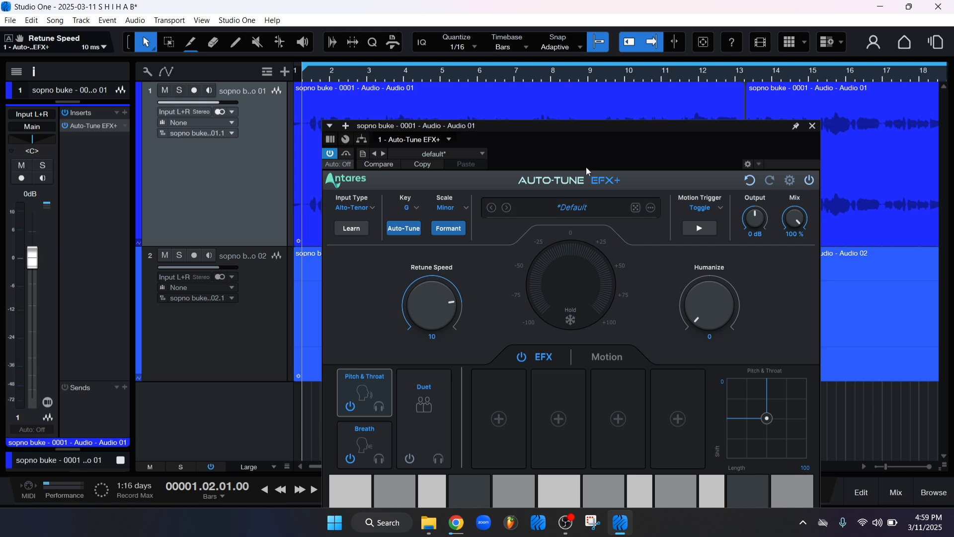
- Set the Auto-Tune EFX+ Humanize amount to 30
{"action": "left_click_drag", "start_coordinate": [588, 171], "coordinate": [585, 132]}
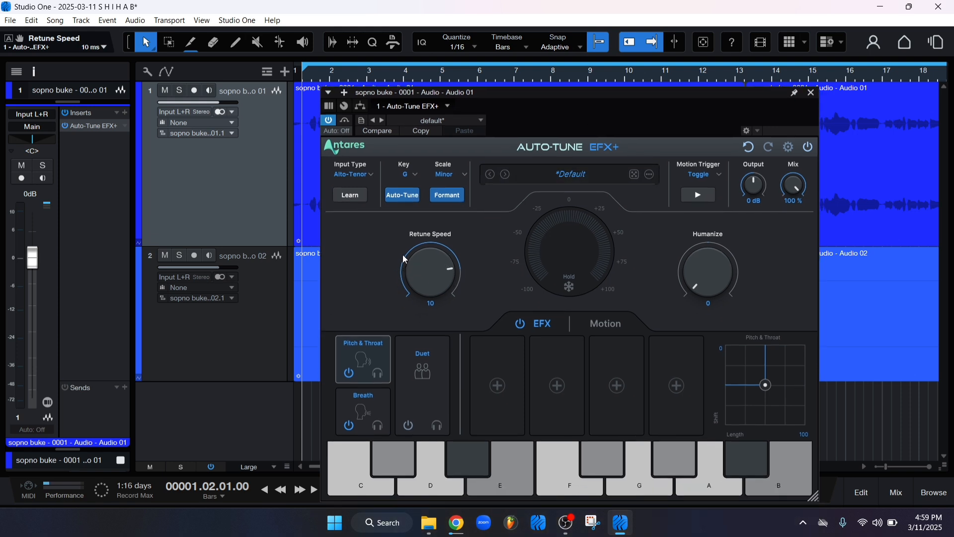
{"action": "left_click_drag", "start_coordinate": [705, 273], "coordinate": [703, 259]}
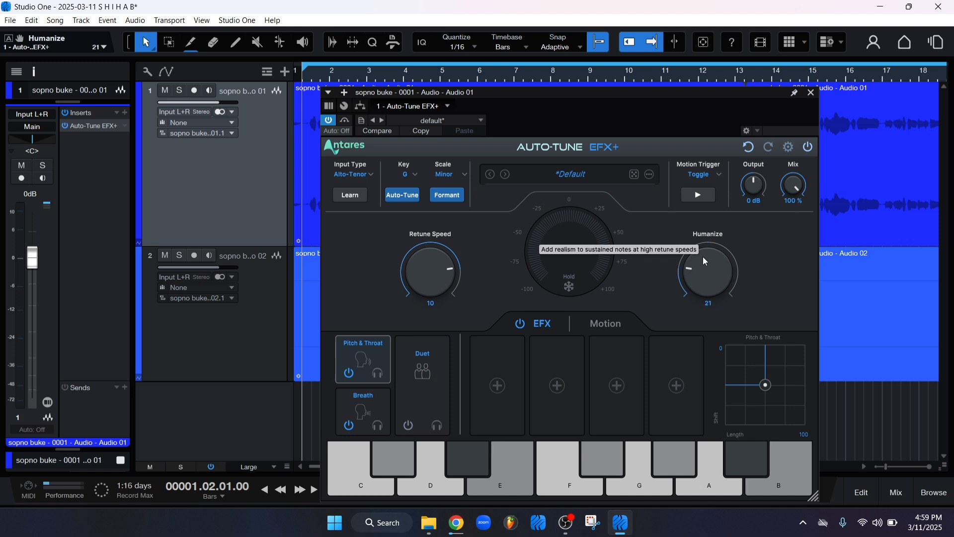
{"action": "left_click_drag", "start_coordinate": [579, 118], "coordinate": [577, 117]}
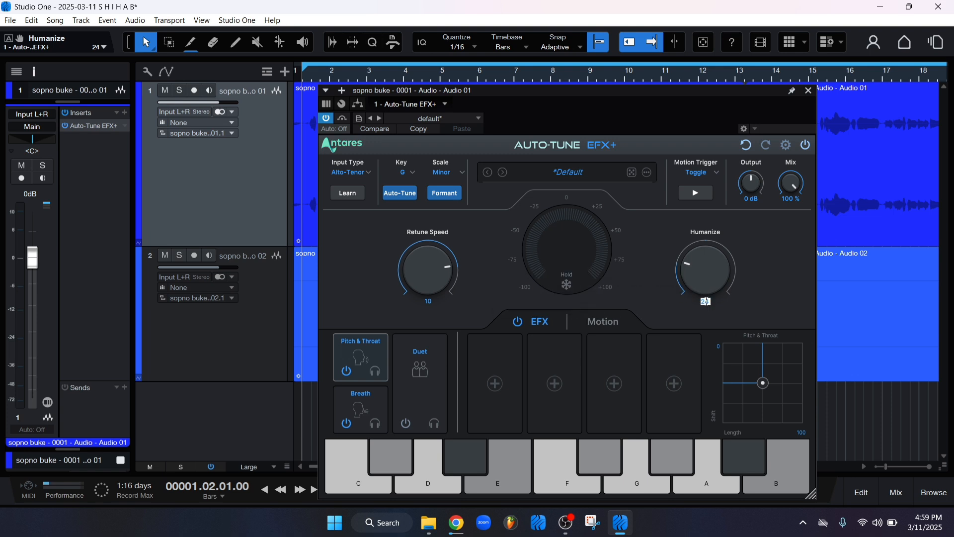
{"action": "type", "text": "30"}
{"action": "key", "text": "Return"}
- Play back the first bars of the vocal through Auto-Tune EFX+ and stop playback
{"action": "left_click_drag", "start_coordinate": [592, 115], "coordinate": [671, 188]}
{"action": "key", "text": "space"}
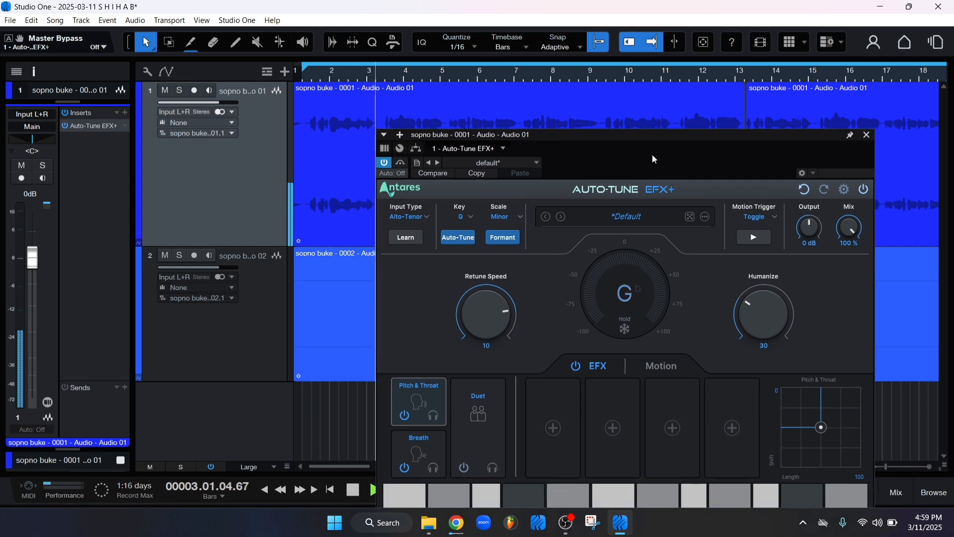
{"action": "left_click_drag", "start_coordinate": [676, 185], "coordinate": [654, 156]}
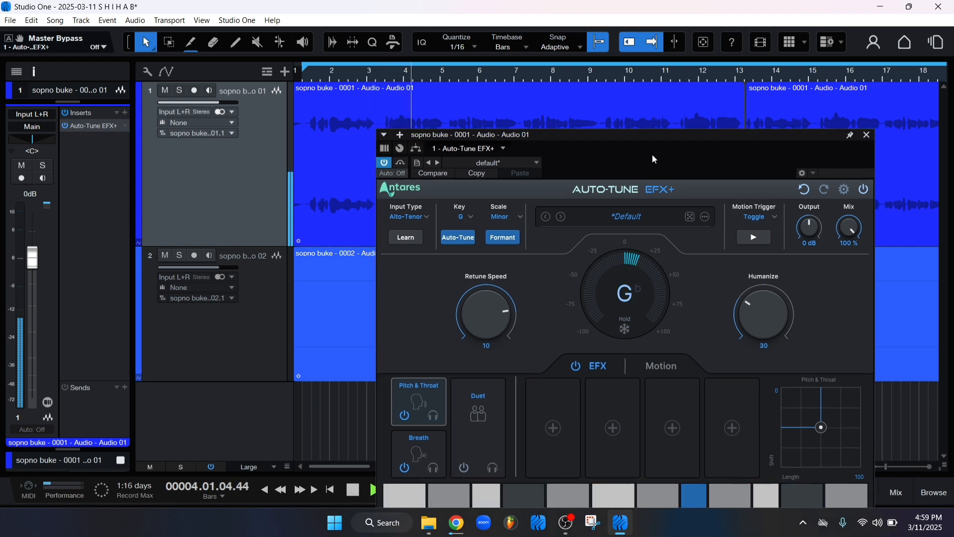
{"action": "key", "text": "space"}
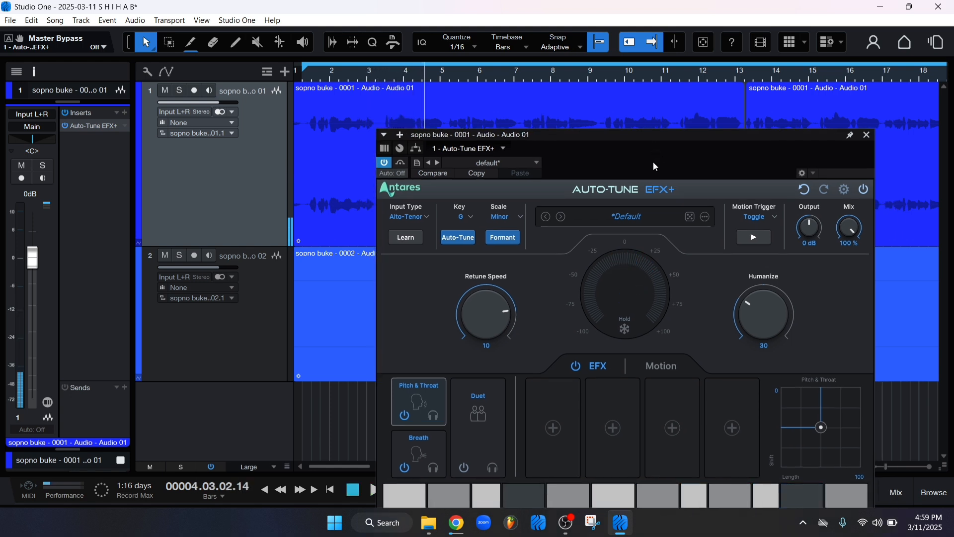
{"action": "left_click_drag", "start_coordinate": [641, 165], "coordinate": [560, 114]}
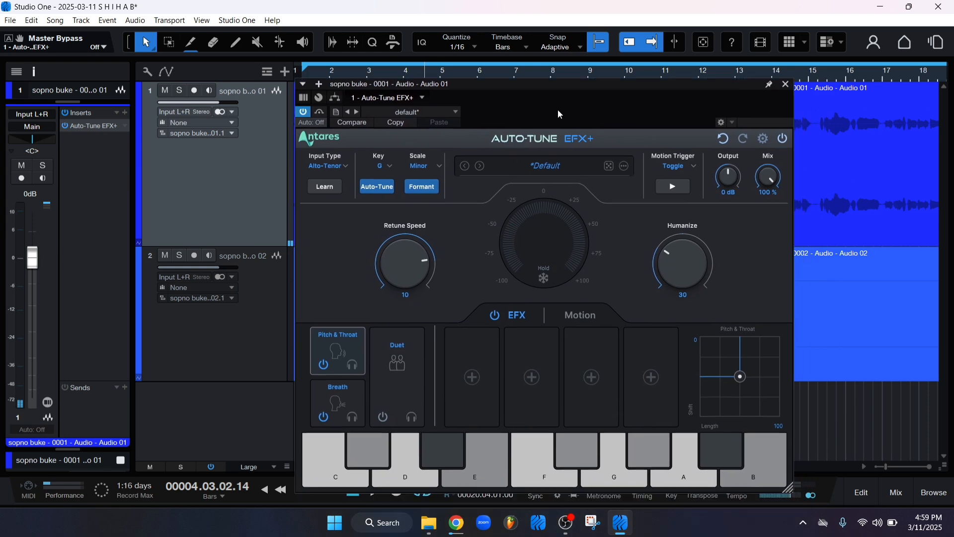
- Look over both vocal tracks across the arrangement and close the Auto-Tune EFX+ window
{"action": "scroll", "coordinate": [716, 71], "scroll_direction": "down", "scroll_amount": 5}
{"action": "left_click_drag", "start_coordinate": [490, 105], "coordinate": [550, 116]}
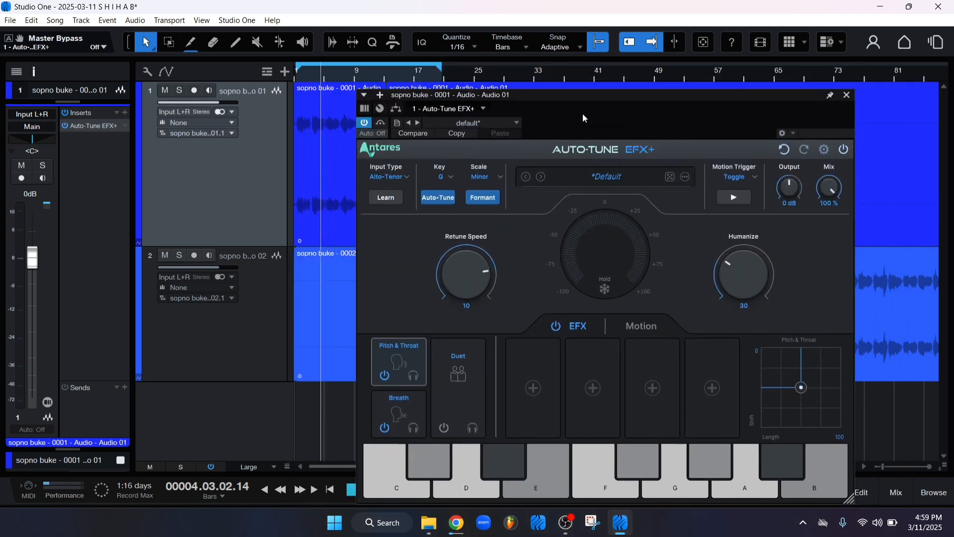
{"action": "left_click_drag", "start_coordinate": [625, 104], "coordinate": [547, 181]}
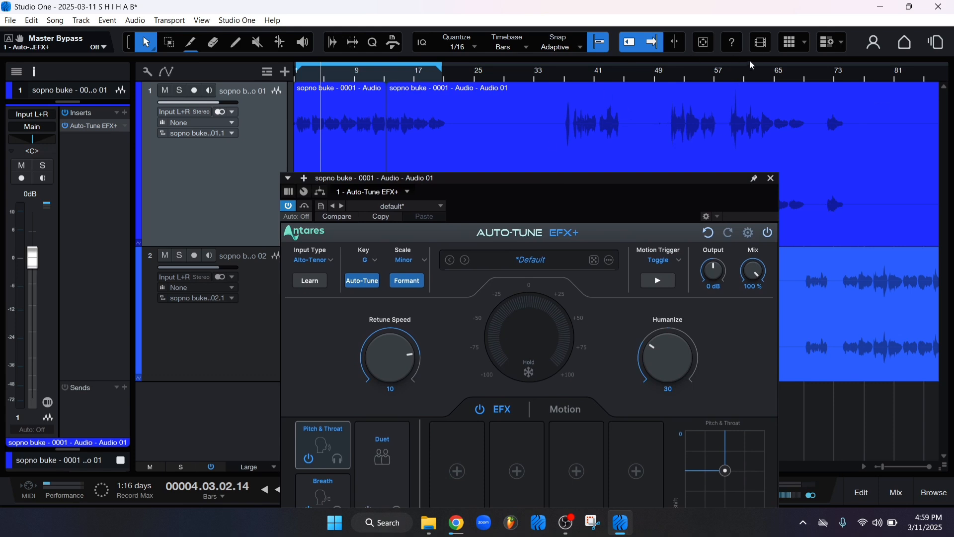
{"action": "scroll", "coordinate": [596, 78], "scroll_direction": "down", "scroll_amount": 2}
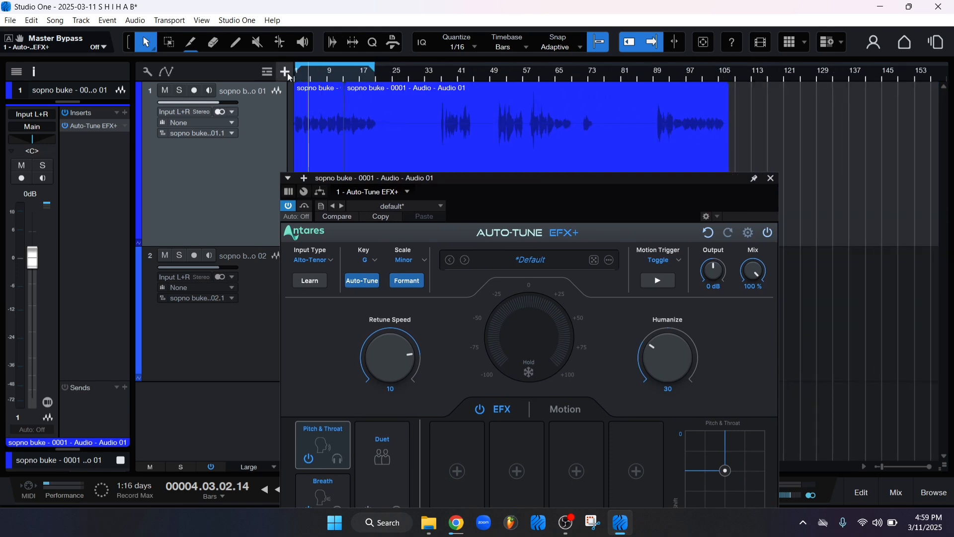
{"action": "scroll", "coordinate": [297, 72], "scroll_direction": "up", "scroll_amount": 4}
{"action": "left_click_drag", "start_coordinate": [543, 197], "coordinate": [575, 107]}
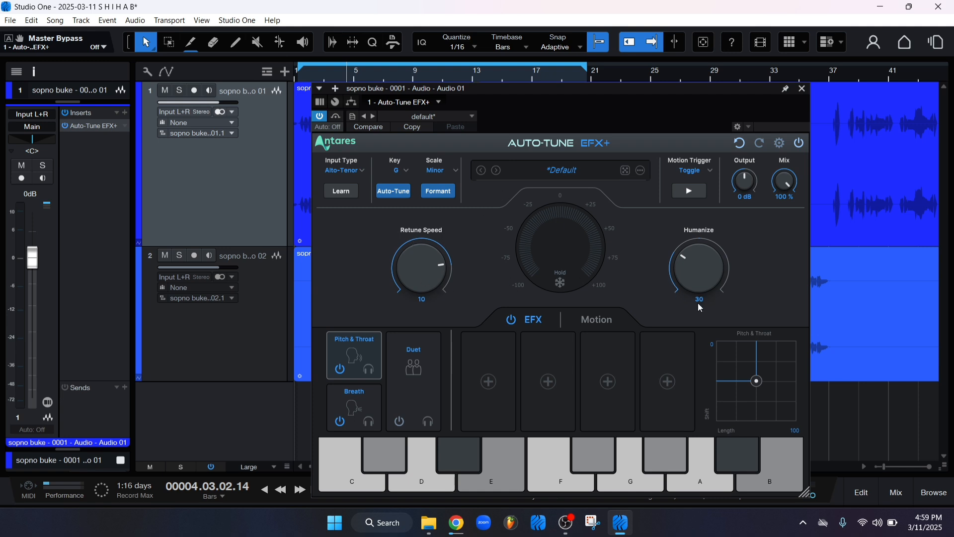
{"action": "left_click", "coordinate": [804, 89]}
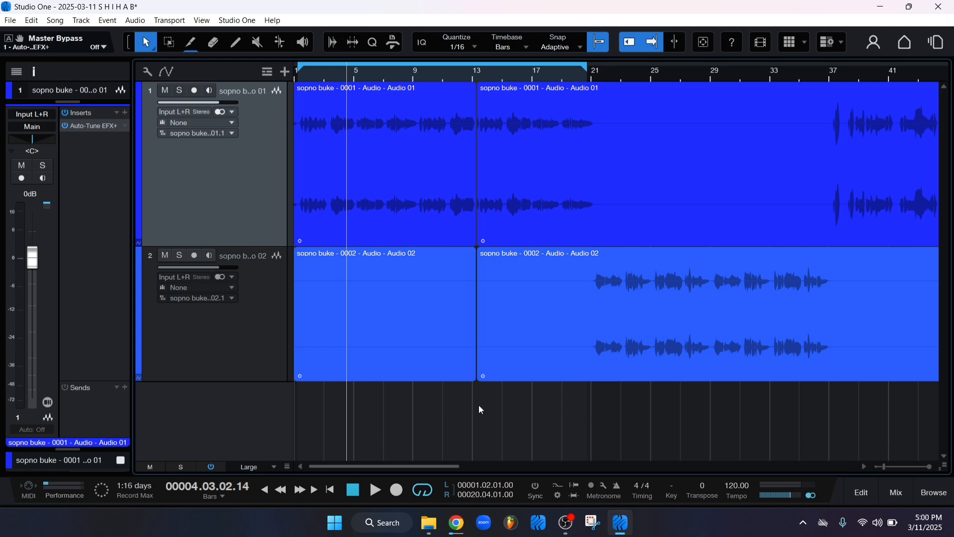
{"action": "scroll", "coordinate": [295, 68], "scroll_direction": "up", "scroll_amount": 4}
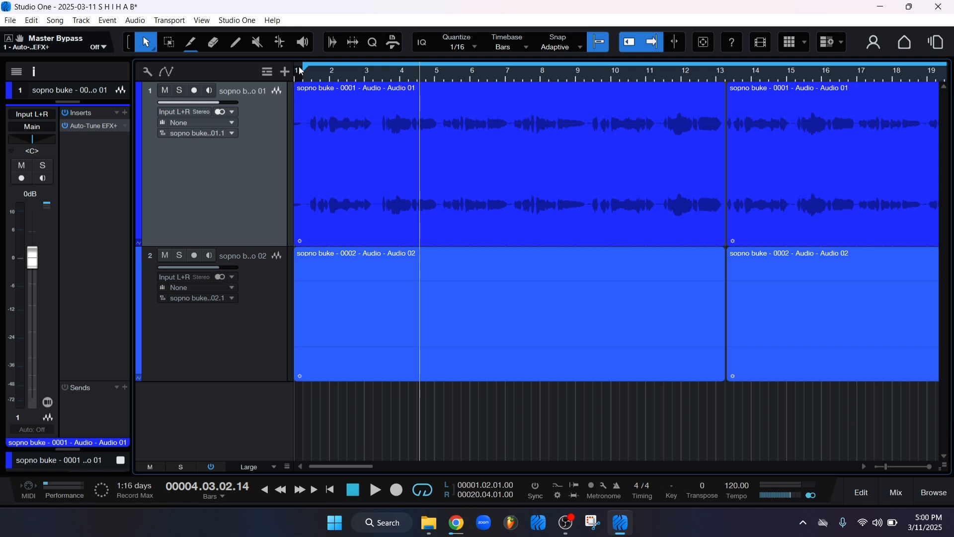
{"action": "scroll", "coordinate": [333, 74], "scroll_direction": "down", "scroll_amount": 2}
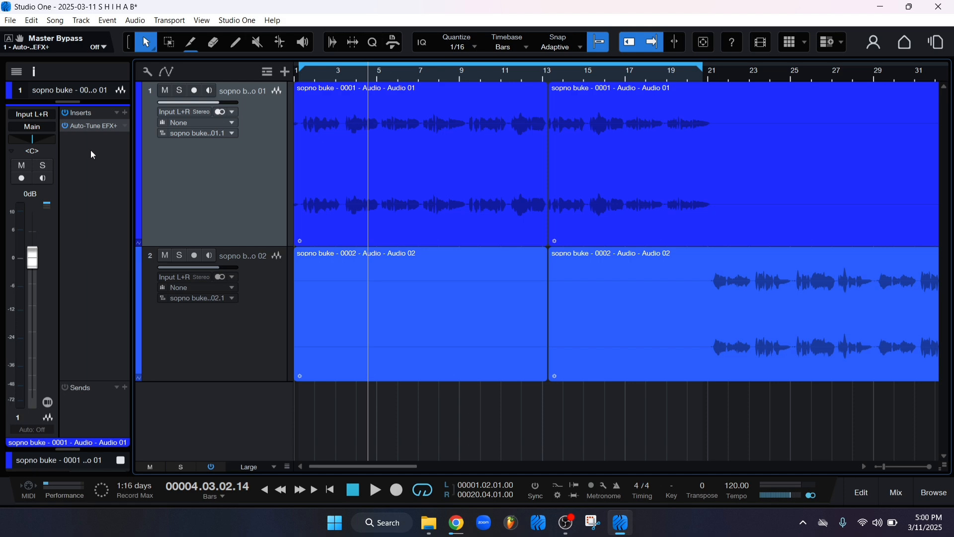
- Switch to OBS to check the recording status, and minimize it to return to Studio One
{"action": "left_click", "coordinate": [566, 522]}
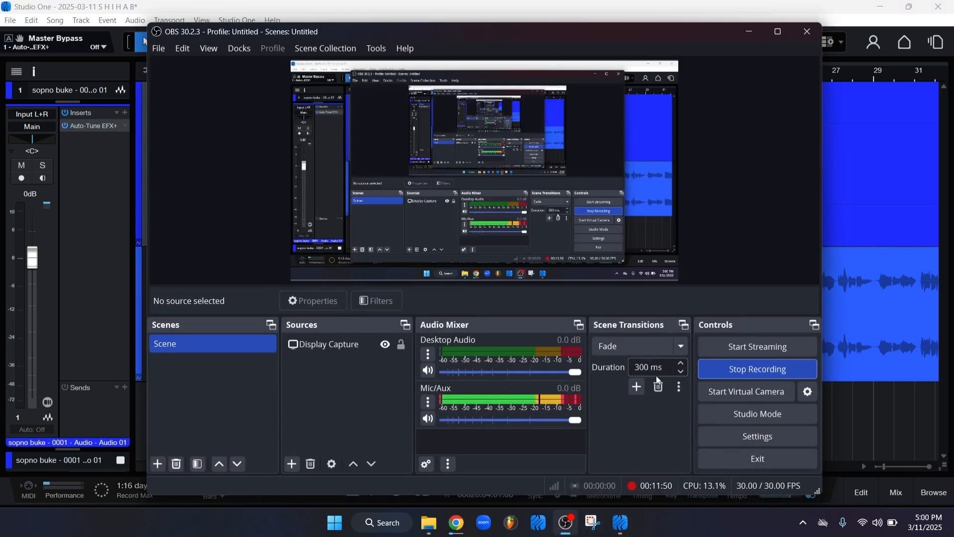
{"action": "left_click", "coordinate": [751, 33]}
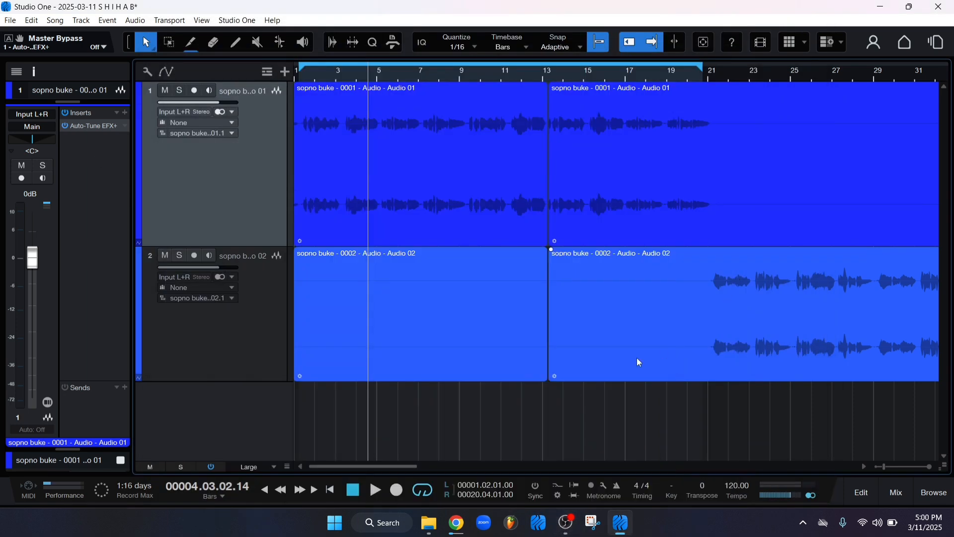
- Search the plug-ins for "pro" and insert Pro EQ after Auto-Tune EFX+ on the first vocal track
{"action": "left_click", "coordinate": [125, 113]}
{"action": "left_click", "coordinate": [178, 191]}
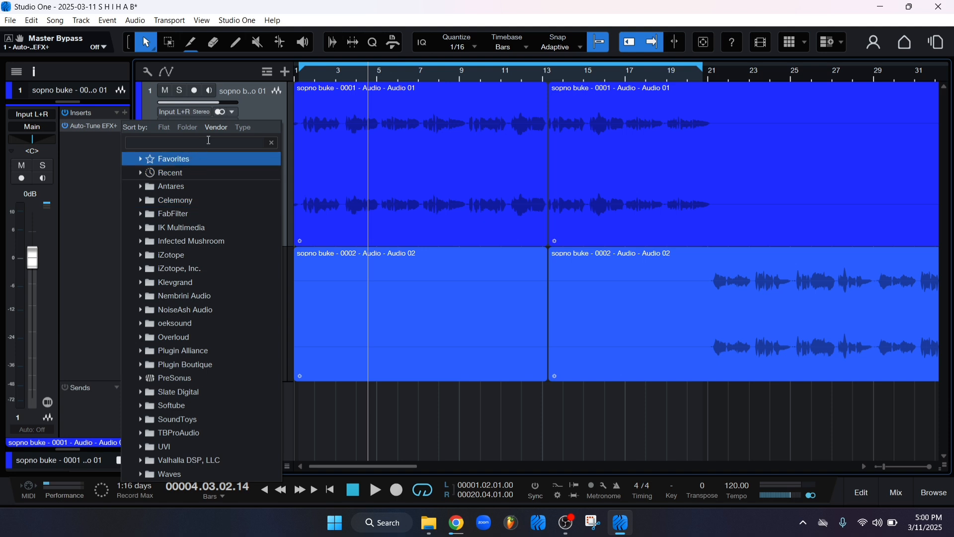
{"action": "type", "text": "pro"}
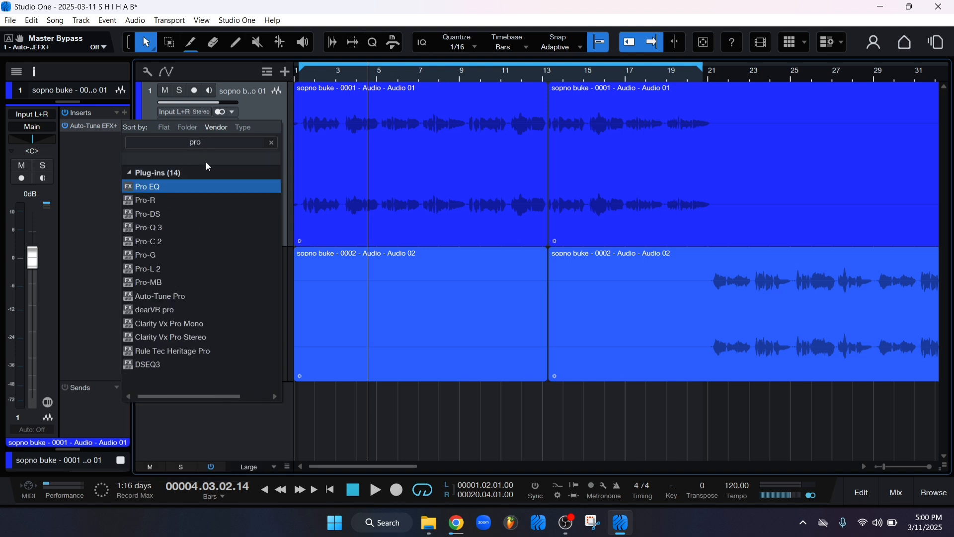
{"action": "double_click", "coordinate": [188, 186]}
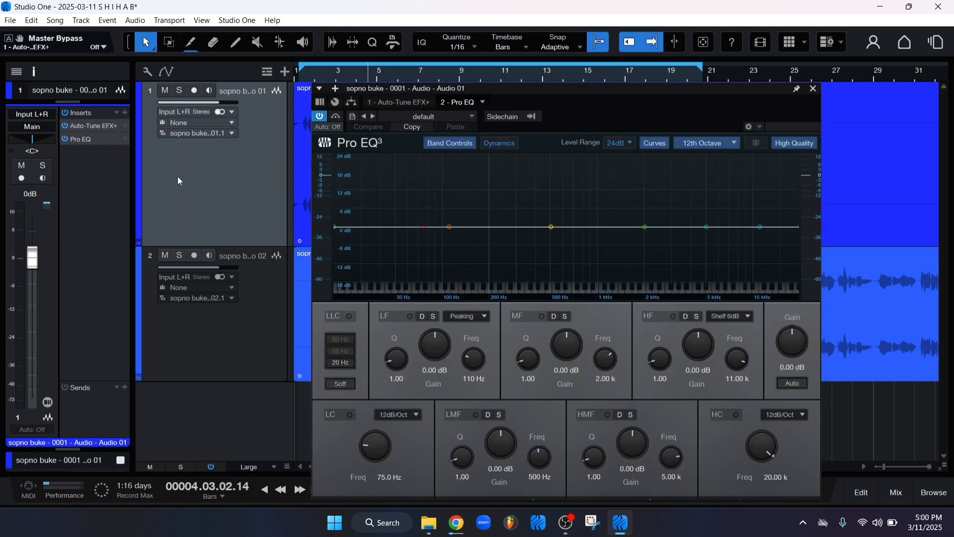
{"action": "left_click_drag", "start_coordinate": [616, 122], "coordinate": [593, 125]}
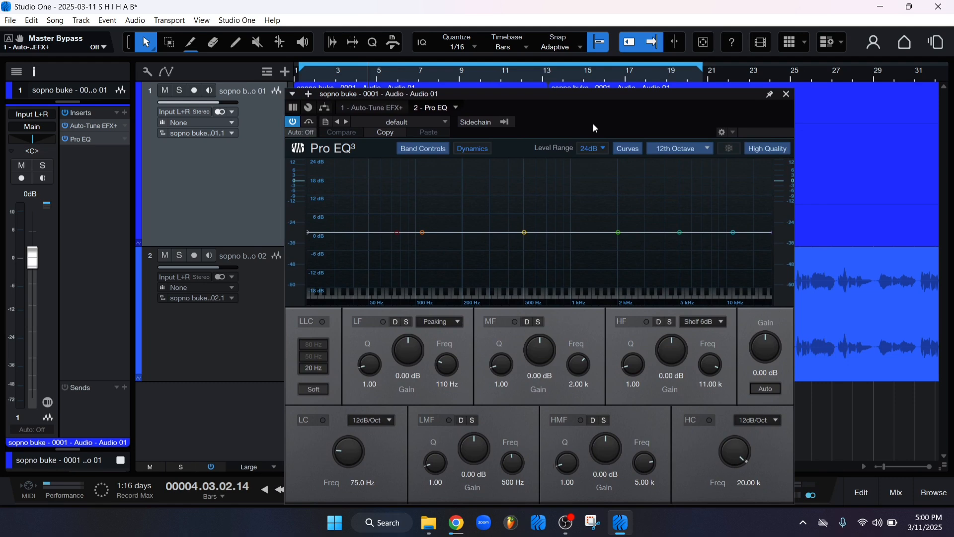
{"action": "left_click_drag", "start_coordinate": [567, 109], "coordinate": [567, 88]}
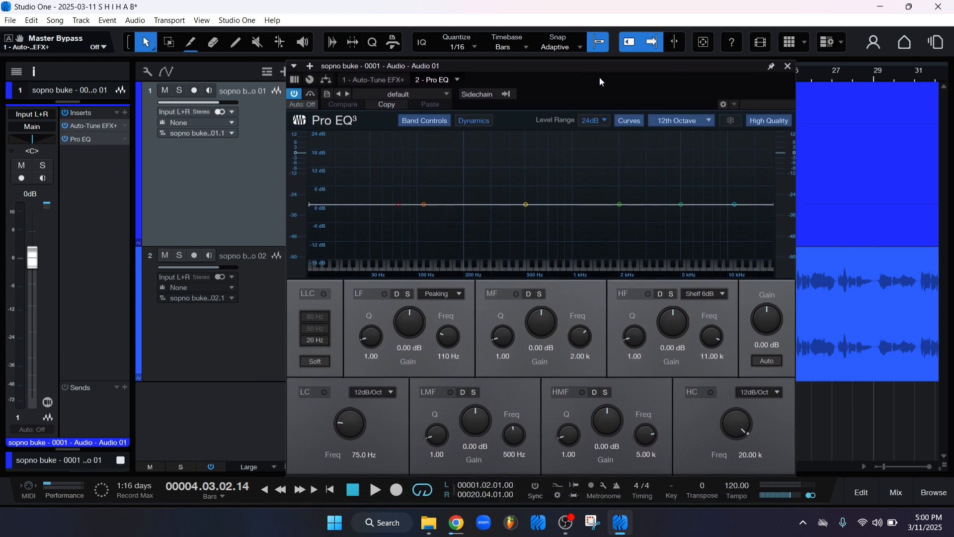
{"action": "left_click_drag", "start_coordinate": [592, 79], "coordinate": [589, 88]}
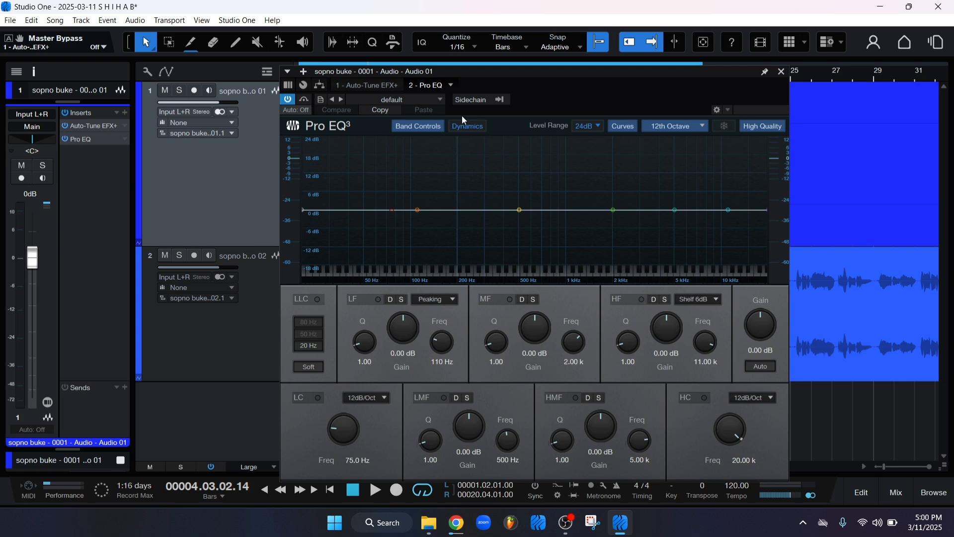
{"action": "left_click_drag", "start_coordinate": [543, 93], "coordinate": [573, 96]}
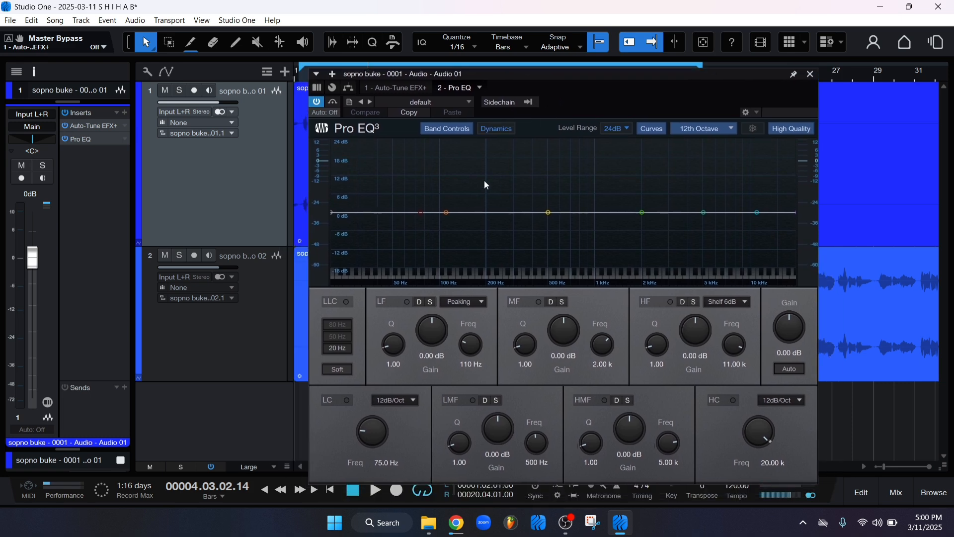
{"action": "left_click_drag", "start_coordinate": [592, 104], "coordinate": [578, 103]}
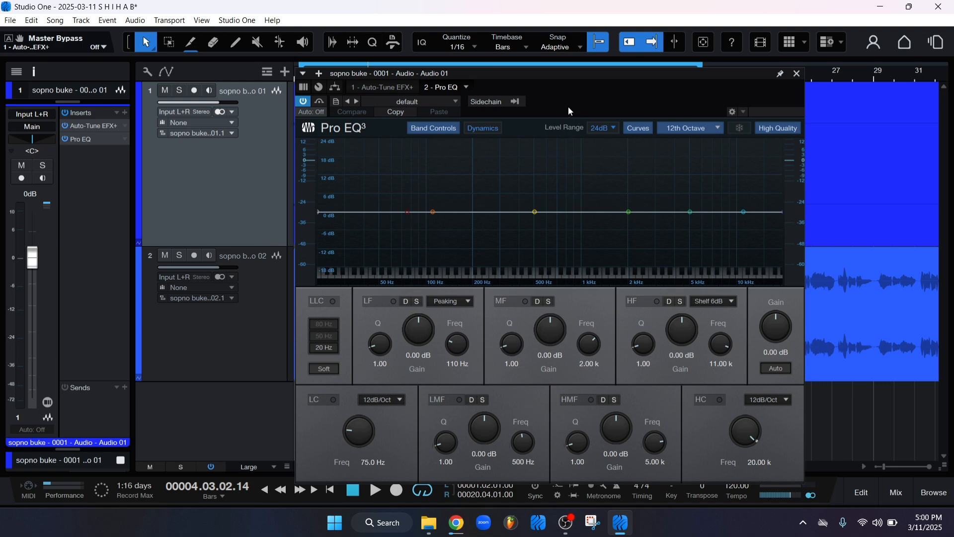
{"action": "mouse_move", "coordinate": [568, 106]}
{"action": "left_mouse_down"}
{"action": "mouse_move", "coordinate": [566, 78]}
{"action": "mouse_move", "coordinate": [565, 95]}
{"action": "left_mouse_up"}
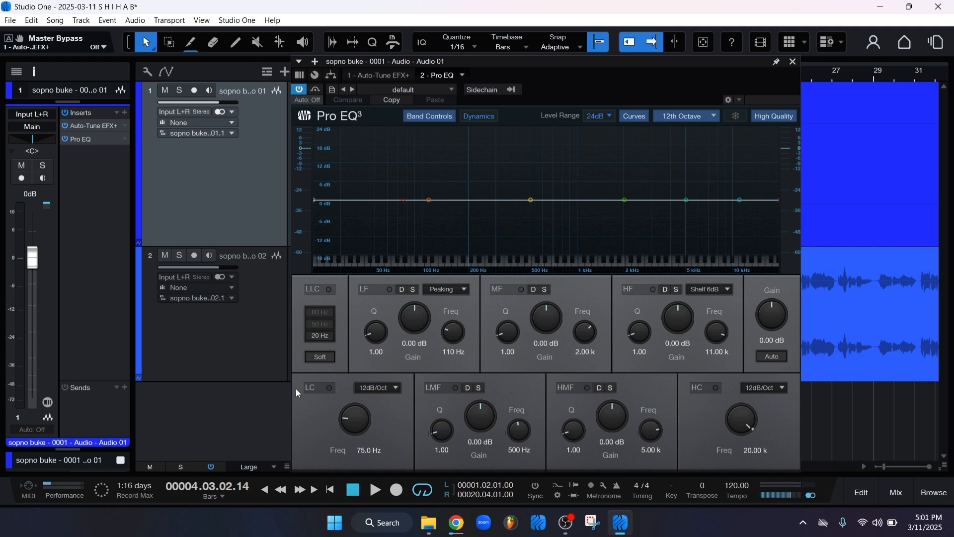
- Enable the low-cut filter in Pro EQ and set its slope to 36dB/Oct
{"action": "left_click", "coordinate": [331, 387]}
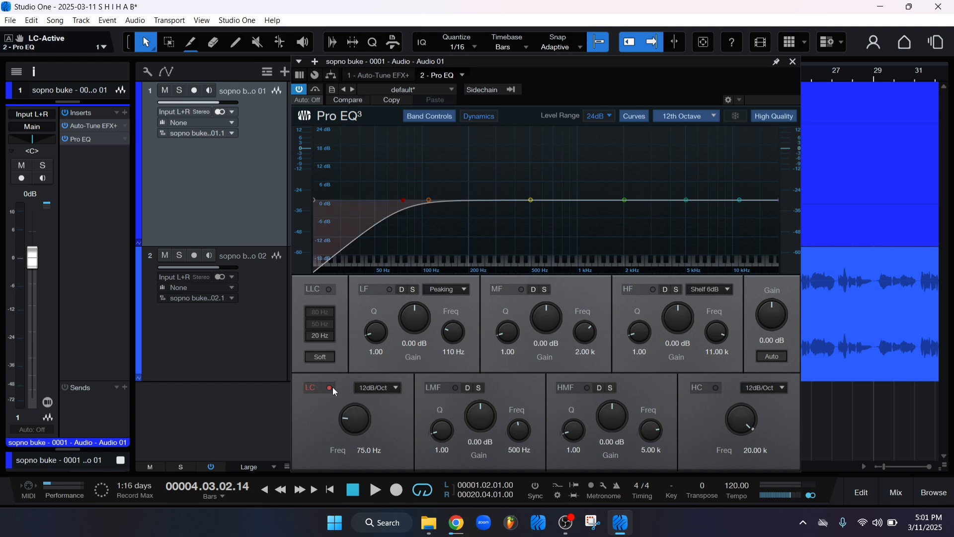
{"action": "left_click", "coordinate": [368, 390]}
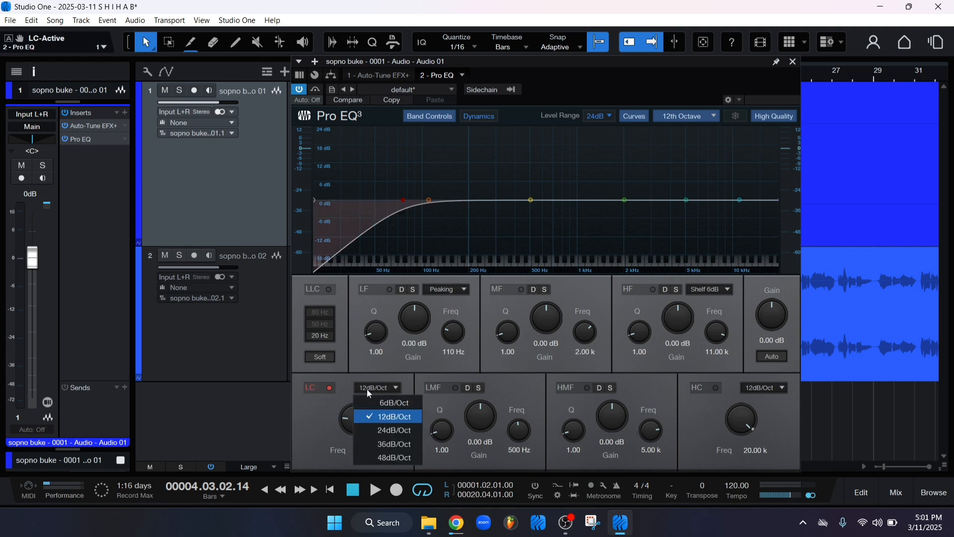
{"action": "left_click", "coordinate": [387, 444]}
- Try the Pro EQ low-cut frequency at 243 Hz and audition the vocal from the loop start
{"action": "mouse_move", "coordinate": [352, 425]}
{"action": "left_mouse_down"}
{"action": "mouse_move", "coordinate": [353, 395]}
{"action": "mouse_move", "coordinate": [353, 430]}
{"action": "left_mouse_up"}
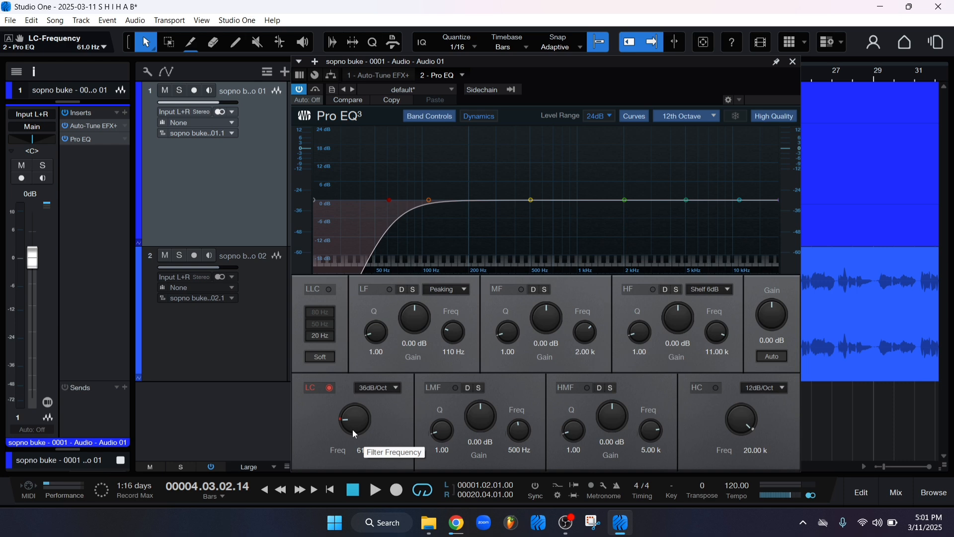
{"action": "left_click_drag", "start_coordinate": [353, 430], "coordinate": [352, 407]}
{"action": "key", "text": "KP_1"}
{"action": "key", "text": "space"}
{"action": "key", "text": "n"}
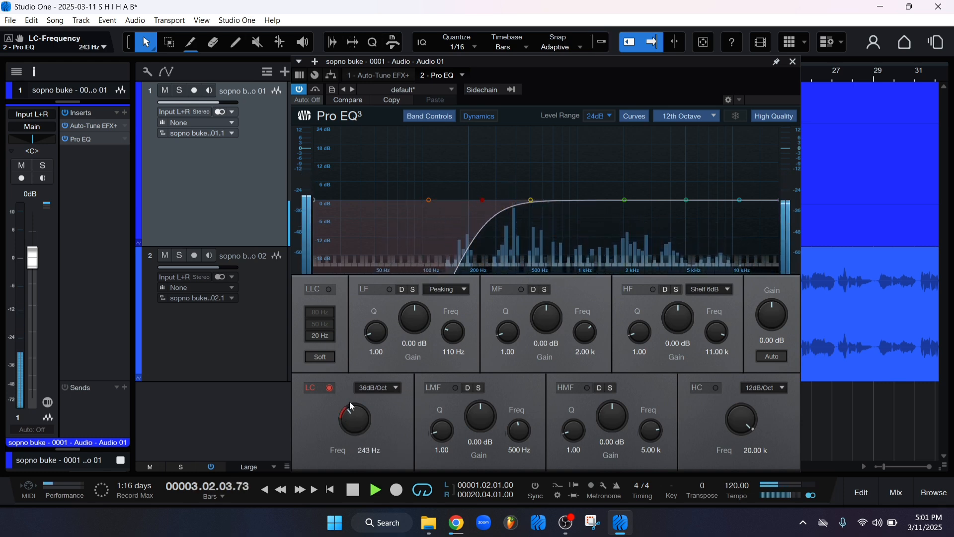
{"action": "key", "text": "space"}
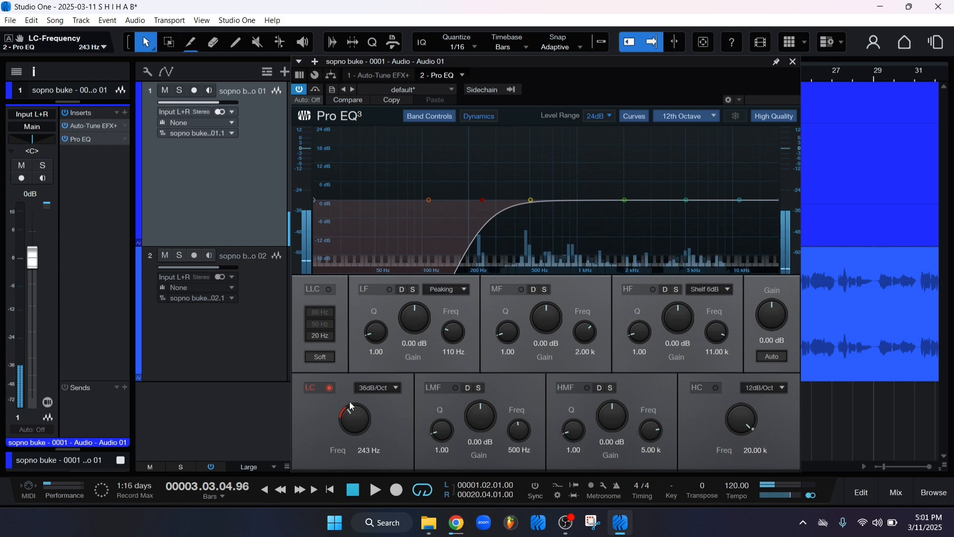
- Set the Pro EQ low-cut frequency to 112 Hz and play the vocal to hear the filter
{"action": "scroll", "coordinate": [359, 414], "scroll_direction": "down", "scroll_amount": 8}
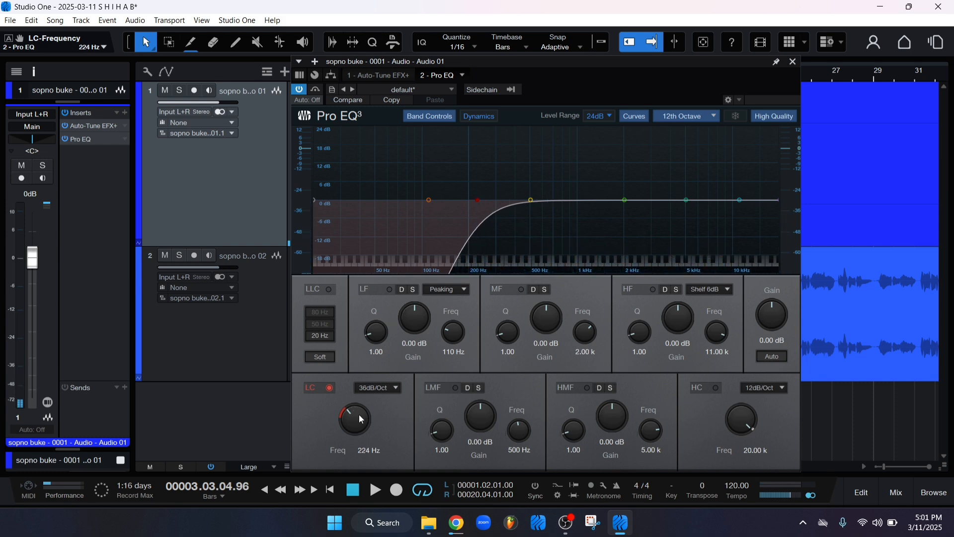
{"action": "scroll", "coordinate": [359, 414], "scroll_direction": "down", "scroll_amount": 3}
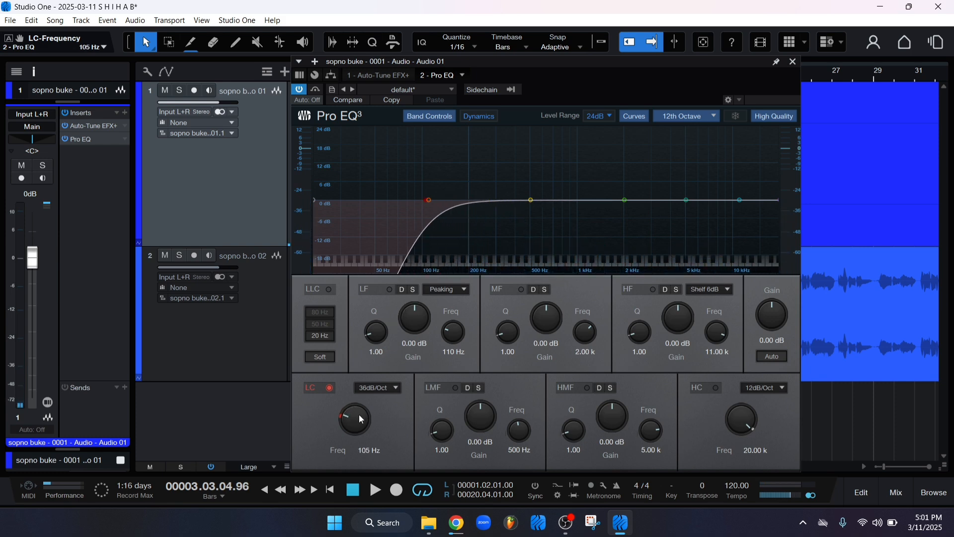
{"action": "scroll", "coordinate": [362, 419], "scroll_direction": "up", "scroll_amount": 1}
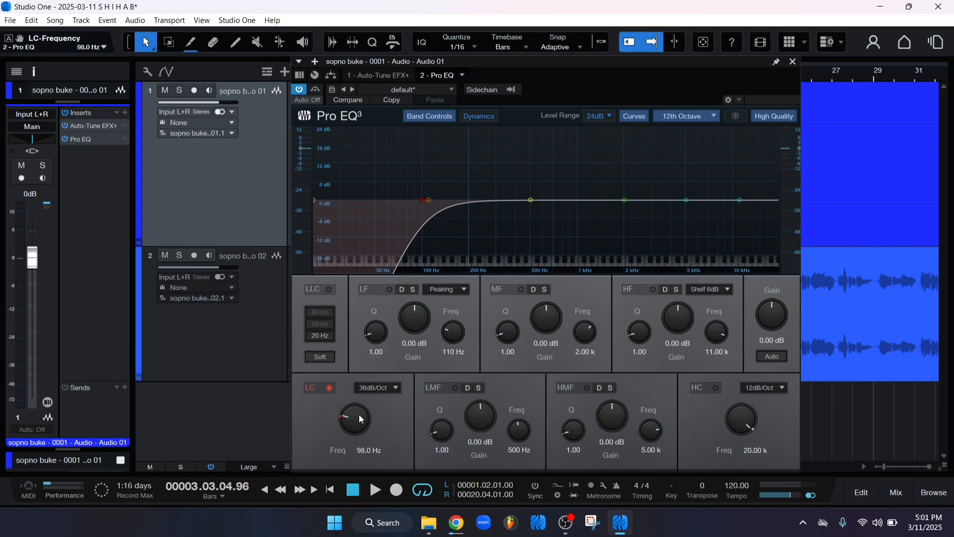
{"action": "scroll", "coordinate": [360, 416], "scroll_direction": "up", "scroll_amount": 2}
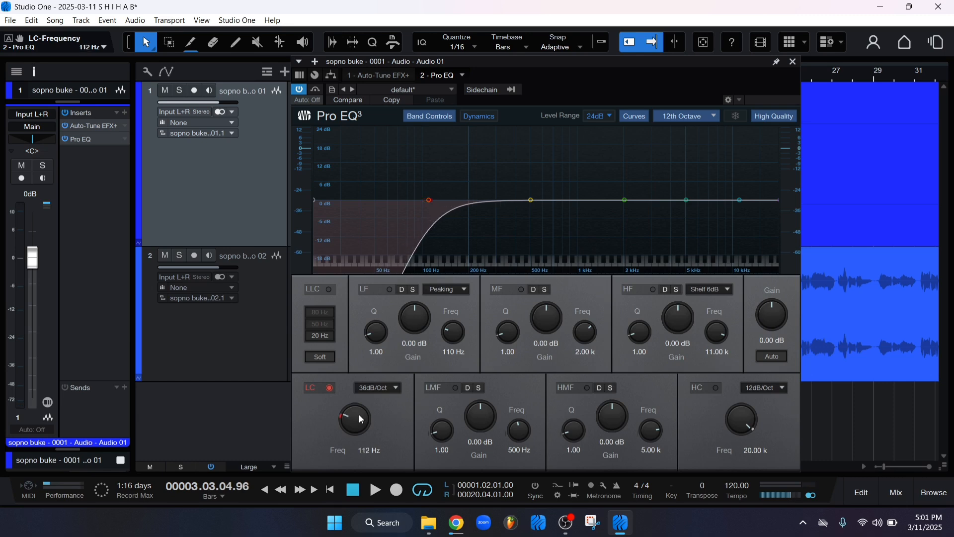
{"action": "key", "text": "space"}
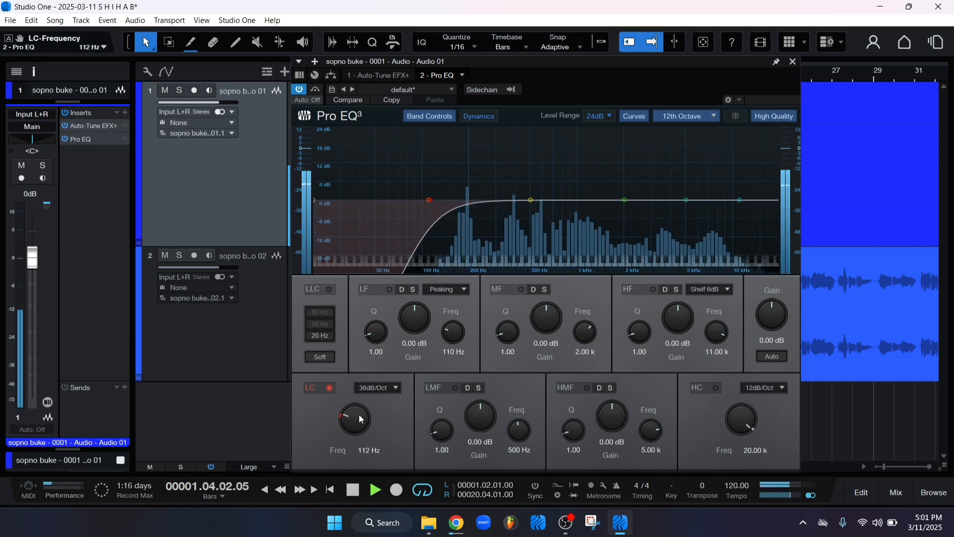
- Set the Pro EQ low-cut frequency to 130 Hz during playback, then stop the vocal
{"action": "scroll", "coordinate": [351, 419], "scroll_direction": "up", "scroll_amount": 1}
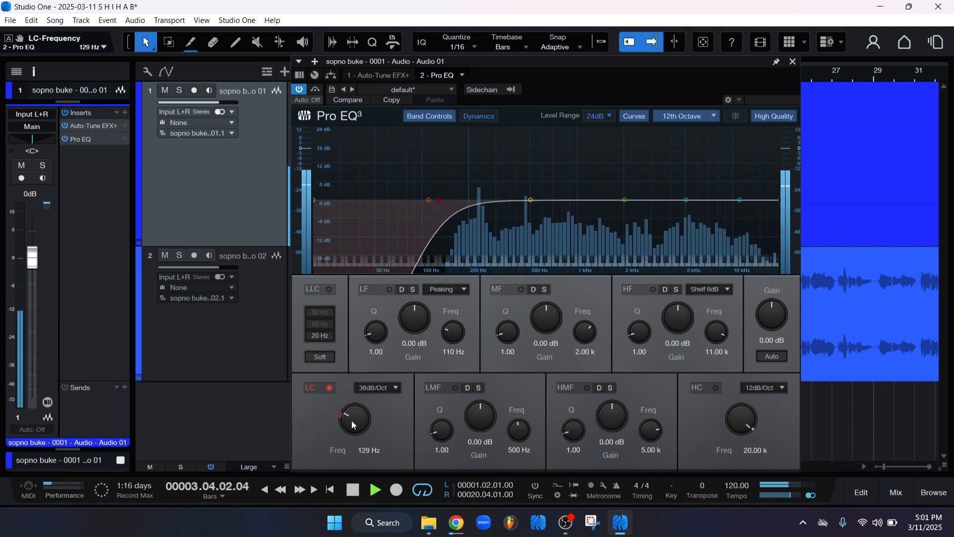
{"action": "double_click", "coordinate": [370, 451]}
{"action": "type", "text": "13"}
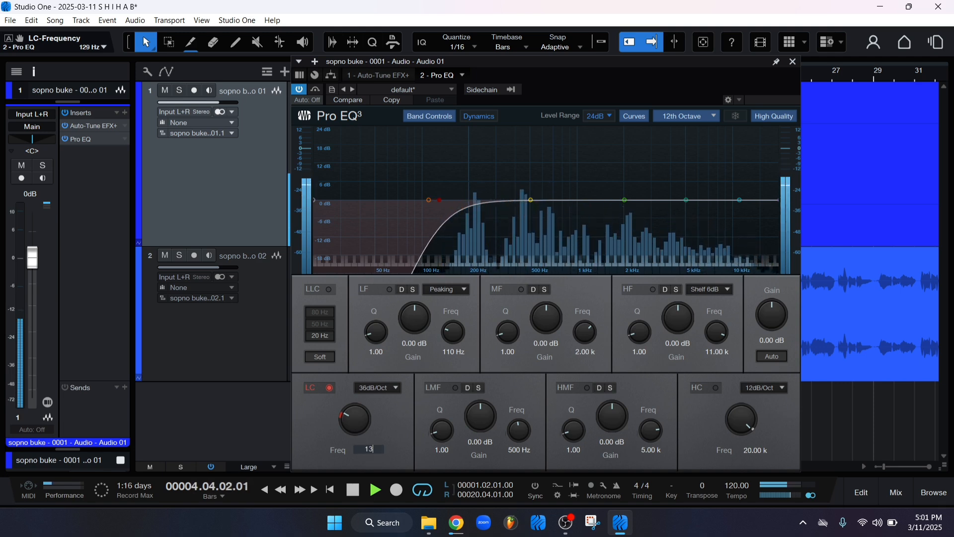
{"action": "type", "text": "0"}
{"action": "key", "text": "Return"}
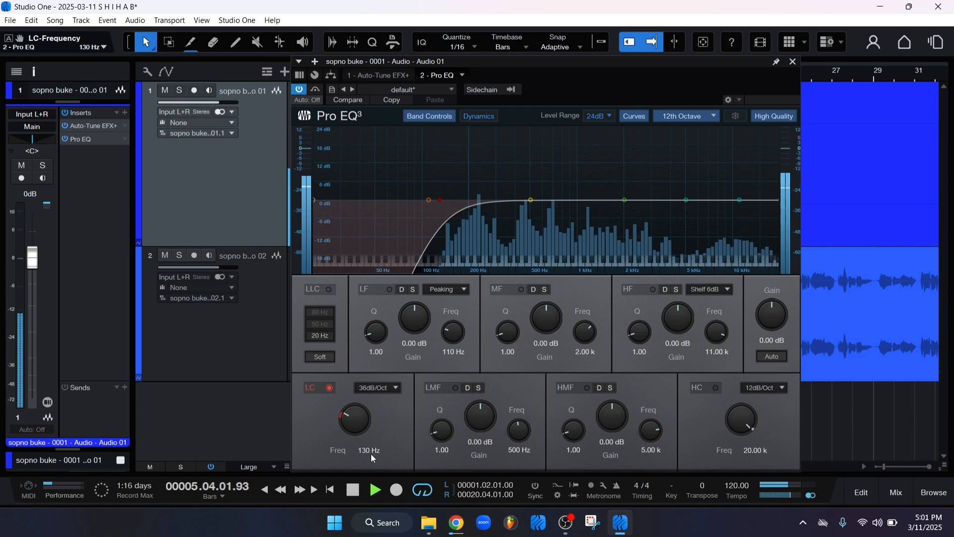
{"action": "key", "text": "space"}
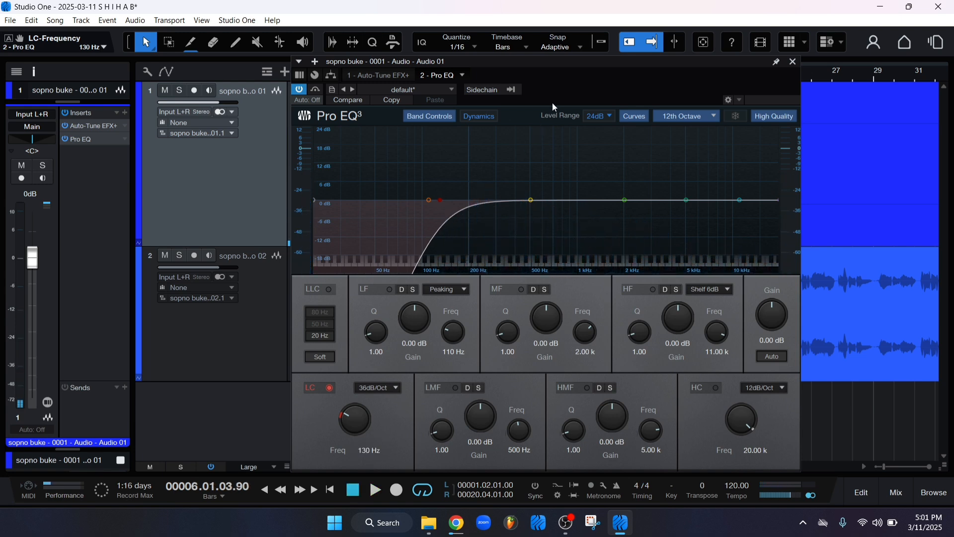
- Try the Pro EQ high-cut filter with a 48dB/Oct slope, and switch the filter off again
{"action": "left_click_drag", "start_coordinate": [570, 85], "coordinate": [498, 91]}
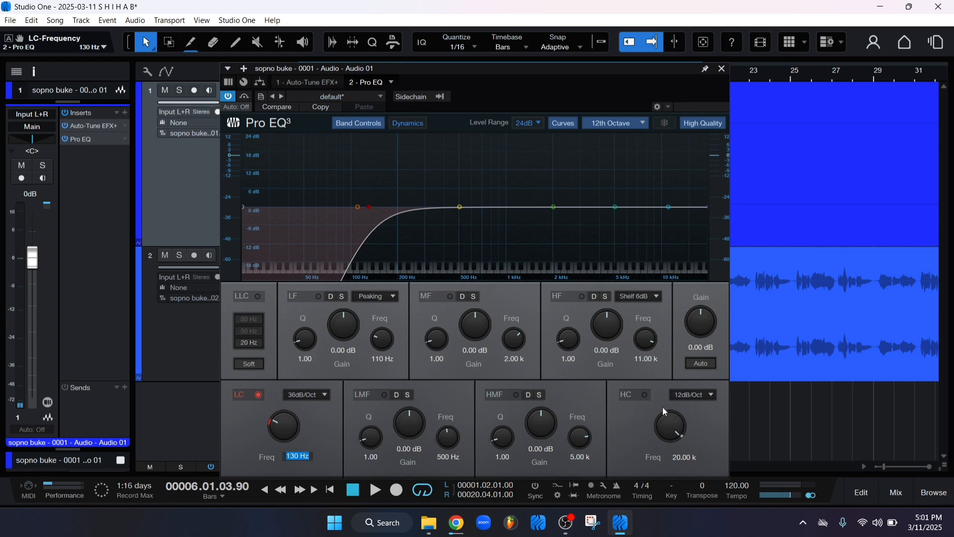
{"action": "left_click", "coordinate": [646, 395]}
{"action": "left_click", "coordinate": [694, 396]}
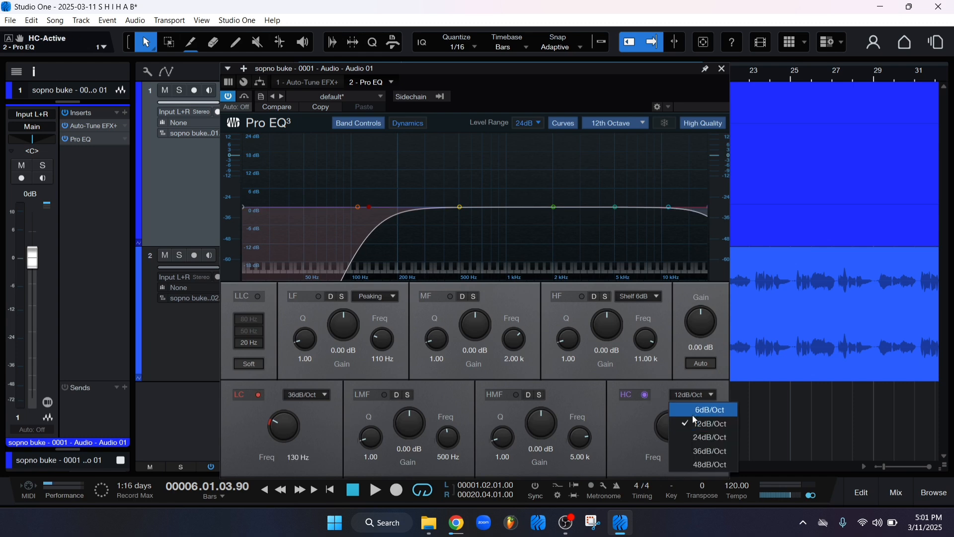
{"action": "left_click", "coordinate": [696, 437]}
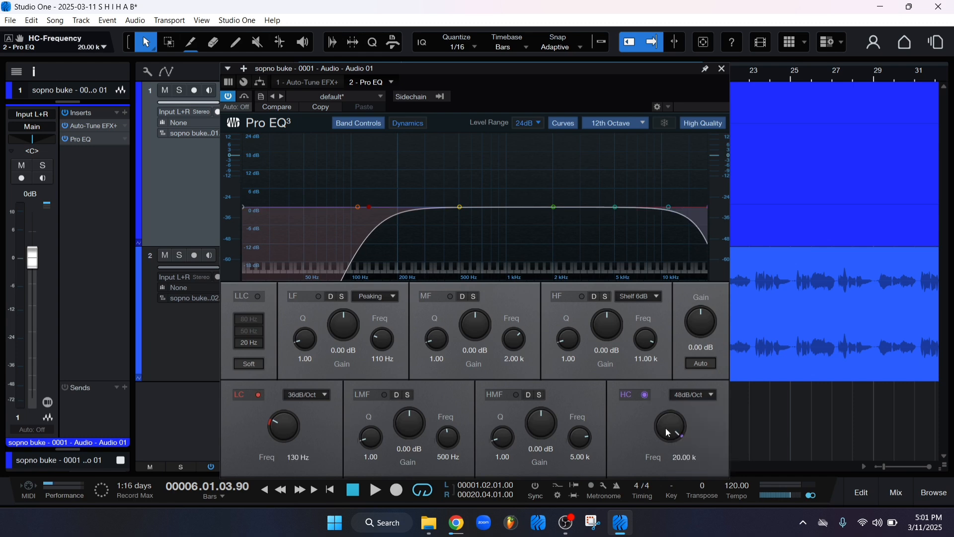
{"action": "left_click", "coordinate": [646, 395]}
- Raise the LMF band into a narrow boost of about 12.9 dB at 385 Hz with a Q of 6.40
{"action": "left_click_drag", "start_coordinate": [537, 98], "coordinate": [553, 96]}
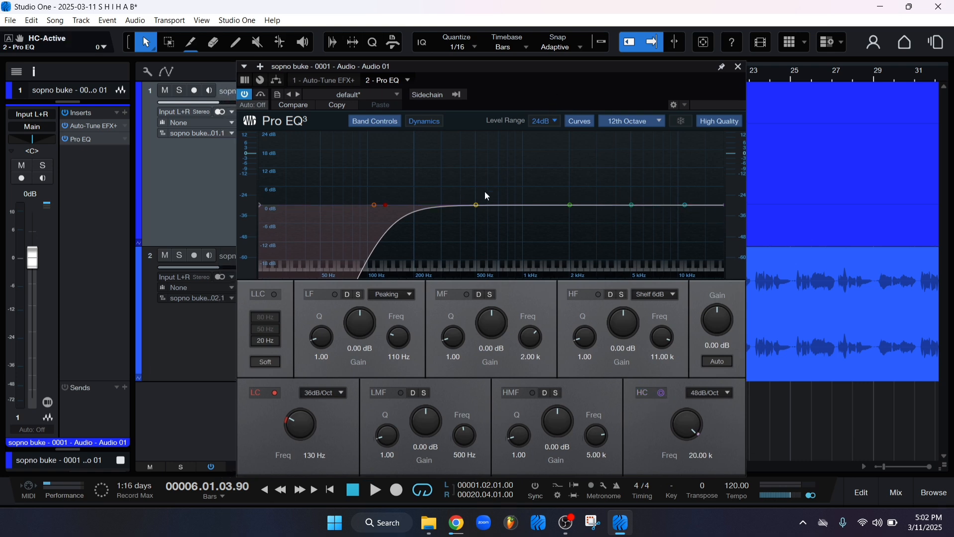
{"action": "left_click_drag", "start_coordinate": [513, 89], "coordinate": [552, 117]}
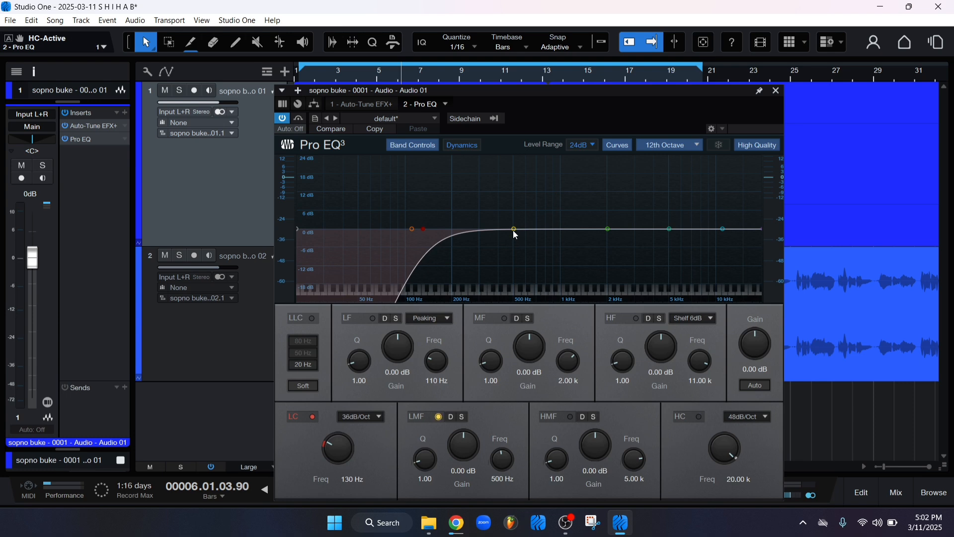
{"action": "left_click_drag", "start_coordinate": [514, 229], "coordinate": [491, 193]}
{"action": "scroll", "coordinate": [512, 189], "scroll_direction": "up", "scroll_amount": 10}
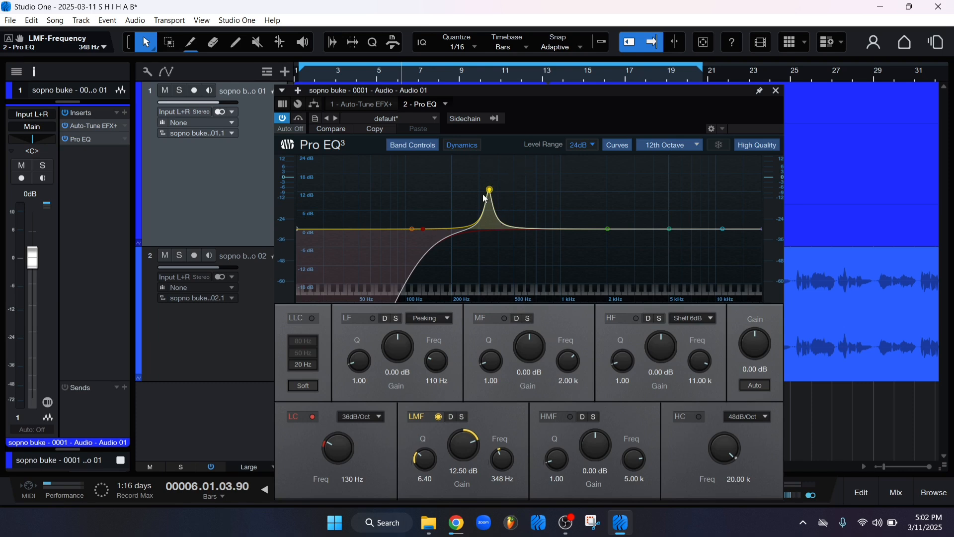
{"action": "left_click_drag", "start_coordinate": [490, 189], "coordinate": [497, 191]}
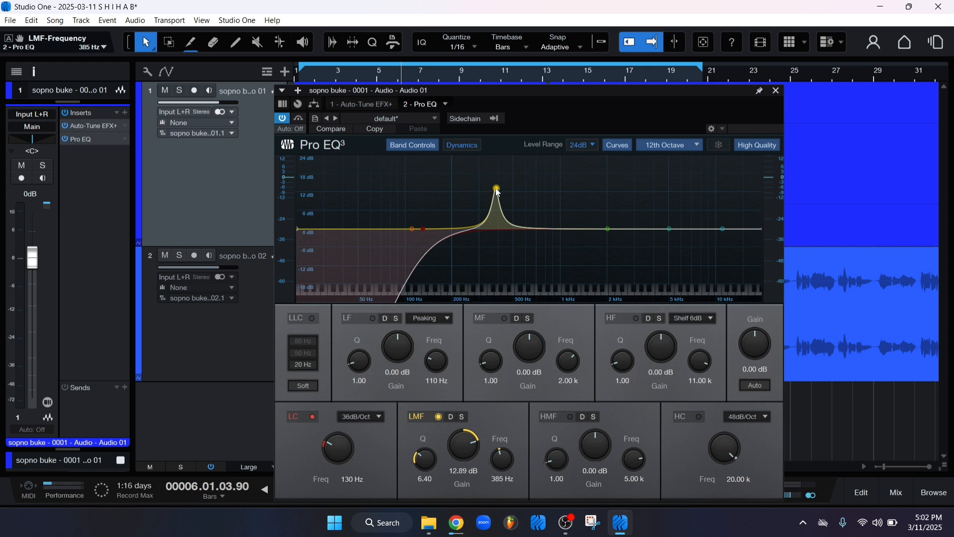
- Audition the vocal from the start while tuning the LMF band to about 378 Hz, and set its gain to -3 dB
{"action": "key", "text": "KP_0"}
{"action": "key", "text": "space"}
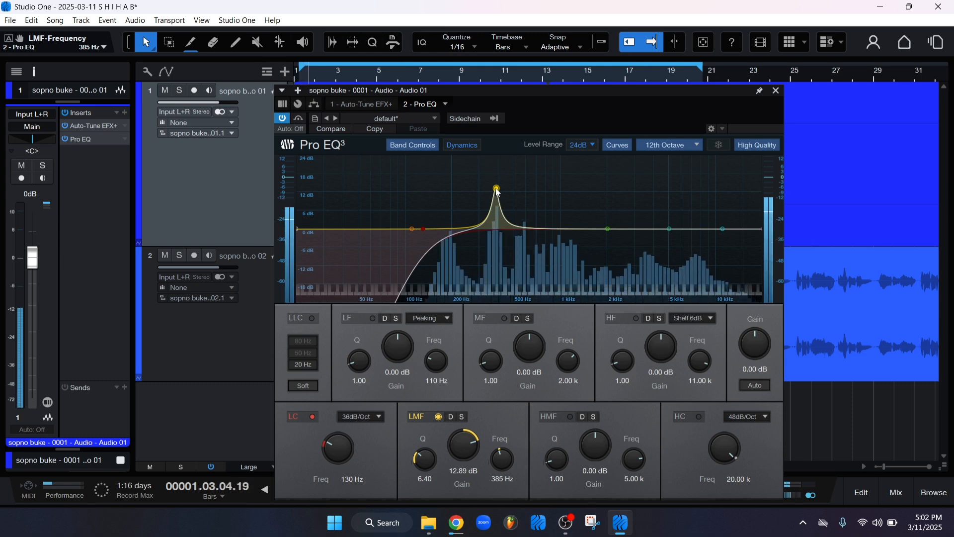
{"action": "left_click_drag", "start_coordinate": [498, 193], "coordinate": [497, 187]}
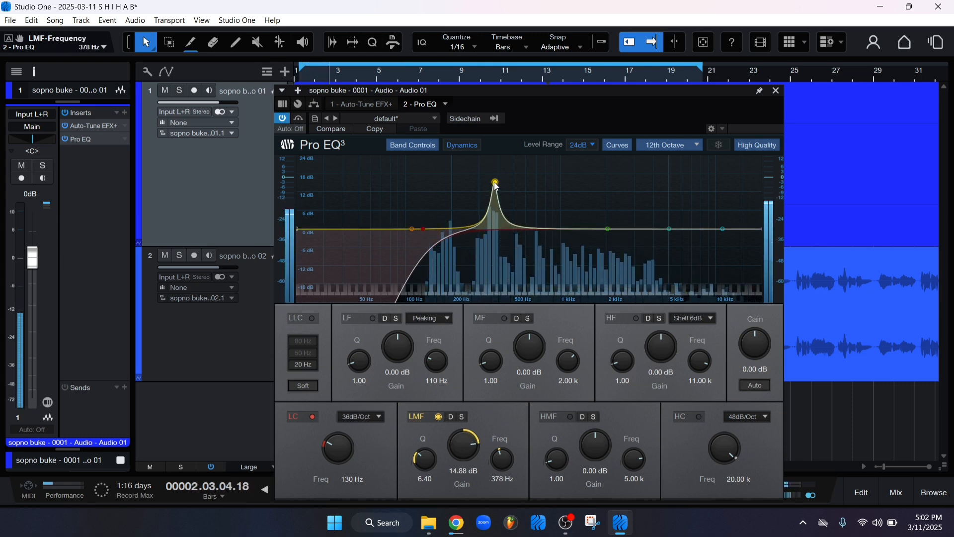
{"action": "key", "text": "space"}
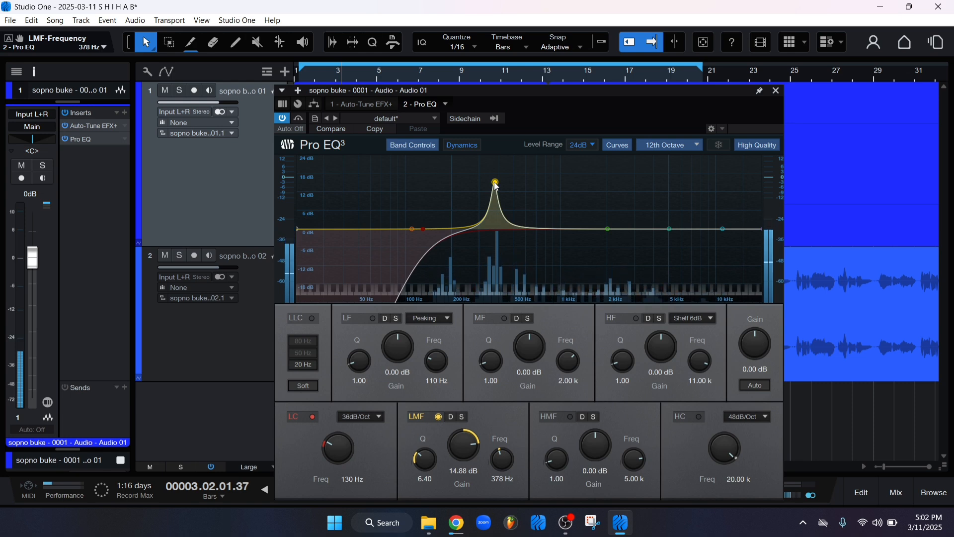
{"action": "type", "text": "-3"}
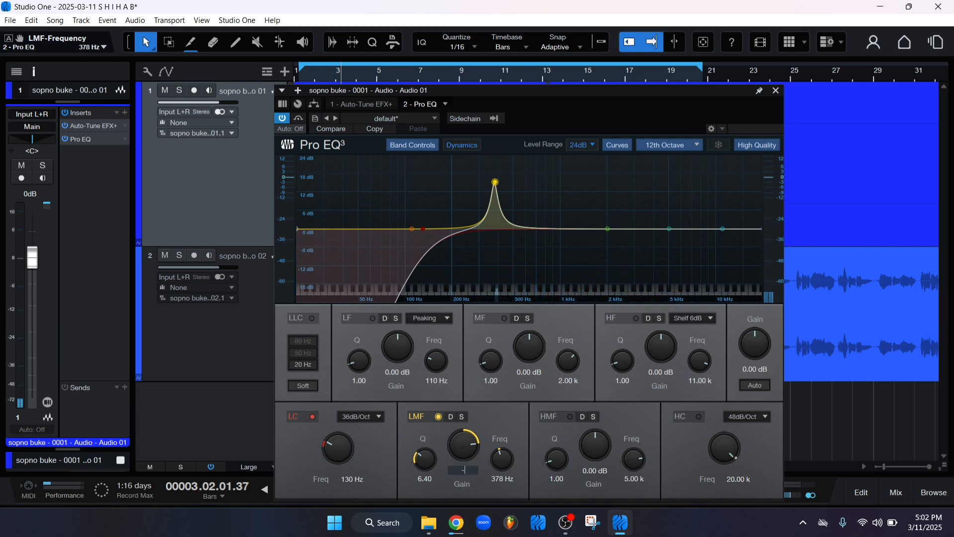
{"action": "key", "text": "Return"}
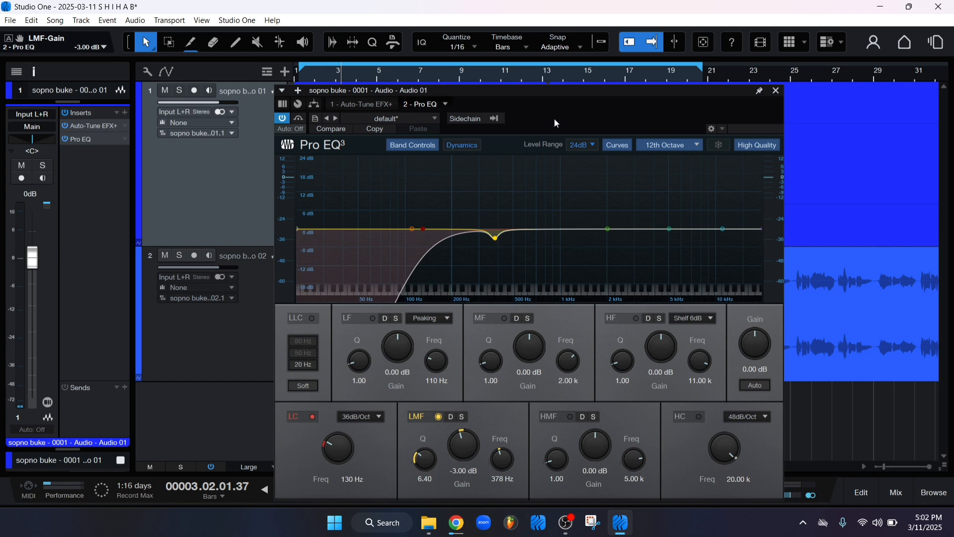
{"action": "left_click_drag", "start_coordinate": [557, 123], "coordinate": [475, 131]}
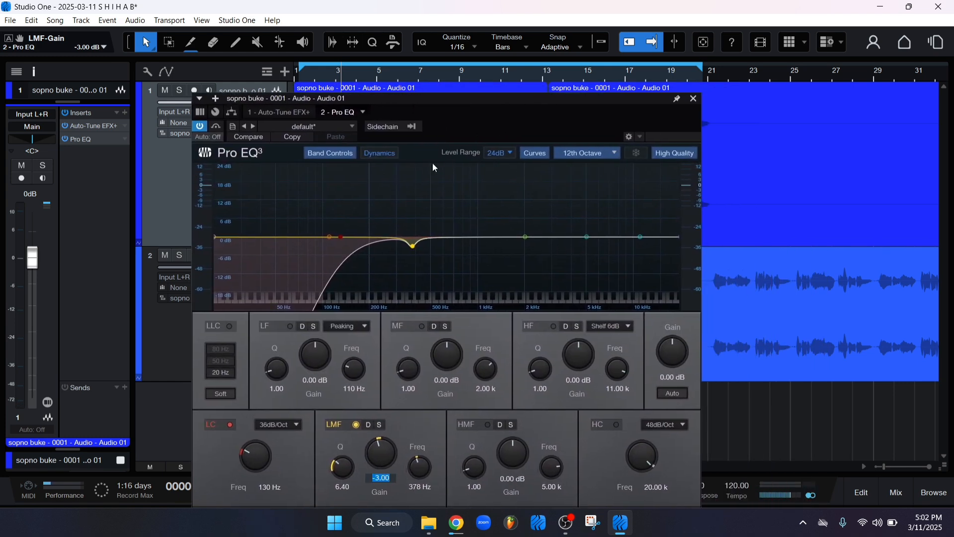
{"action": "left_click_drag", "start_coordinate": [463, 140], "coordinate": [526, 137]}
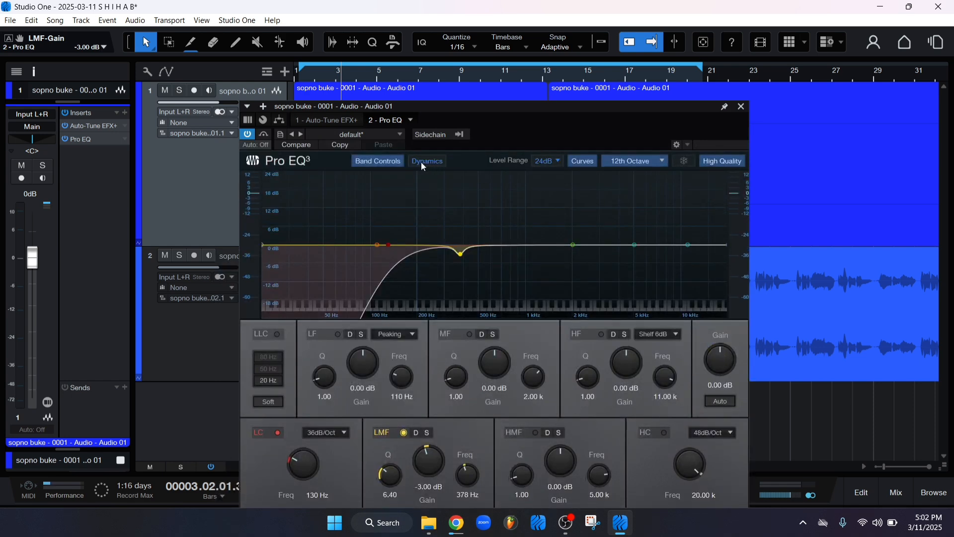
{"action": "left_click_drag", "start_coordinate": [515, 129], "coordinate": [501, 137]}
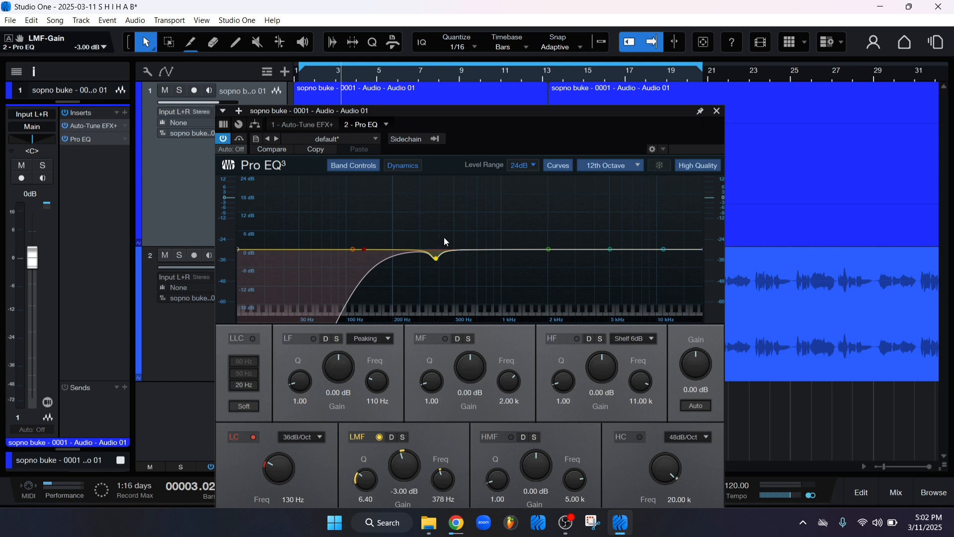
{"action": "left_click_drag", "start_coordinate": [484, 133], "coordinate": [485, 156]}
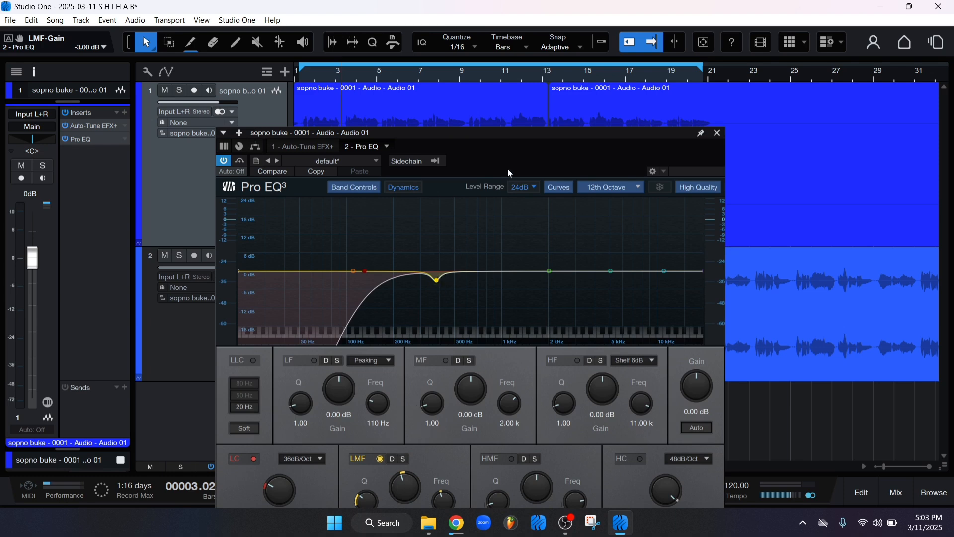
{"action": "left_click_drag", "start_coordinate": [509, 172], "coordinate": [500, 141]}
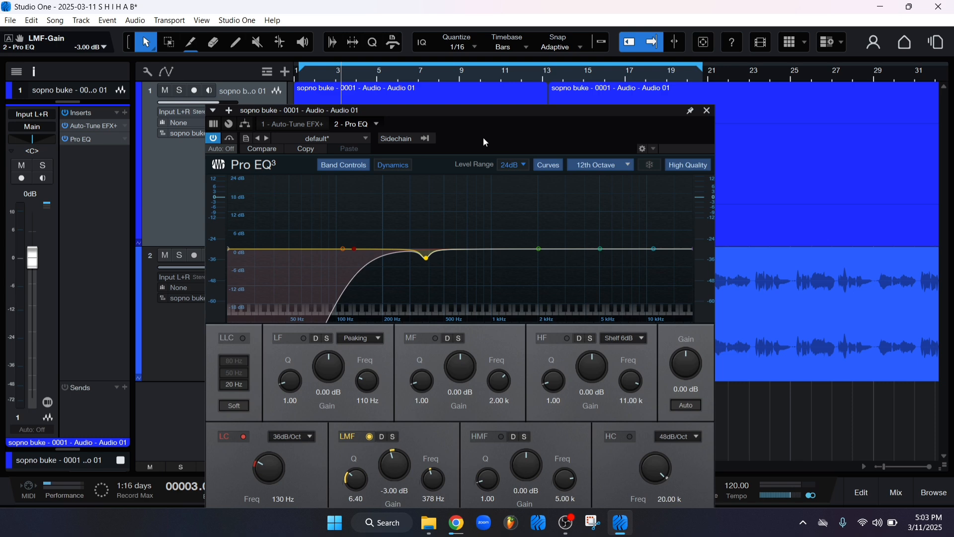
{"action": "left_click_drag", "start_coordinate": [487, 139], "coordinate": [481, 123]}
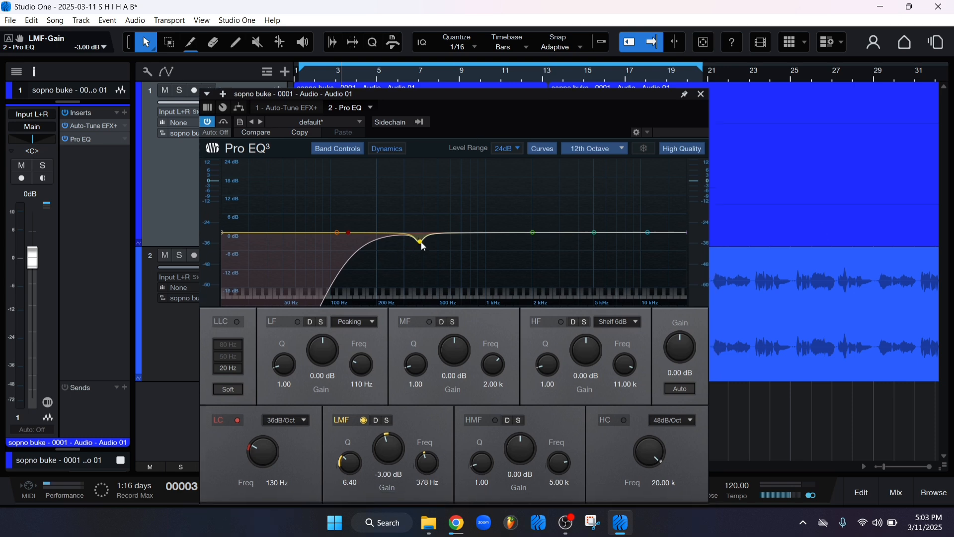
- Play the vocal from the loop start with the MF band boosted about 11.5 dB at 993 Hz and a Q of 6.40
{"action": "left_click", "coordinate": [418, 408]}
{"action": "left_click", "coordinate": [422, 419]}
{"action": "key", "text": "comma"}
{"action": "left_click_drag", "start_coordinate": [533, 232], "coordinate": [486, 199]}
{"action": "key", "text": "space"}
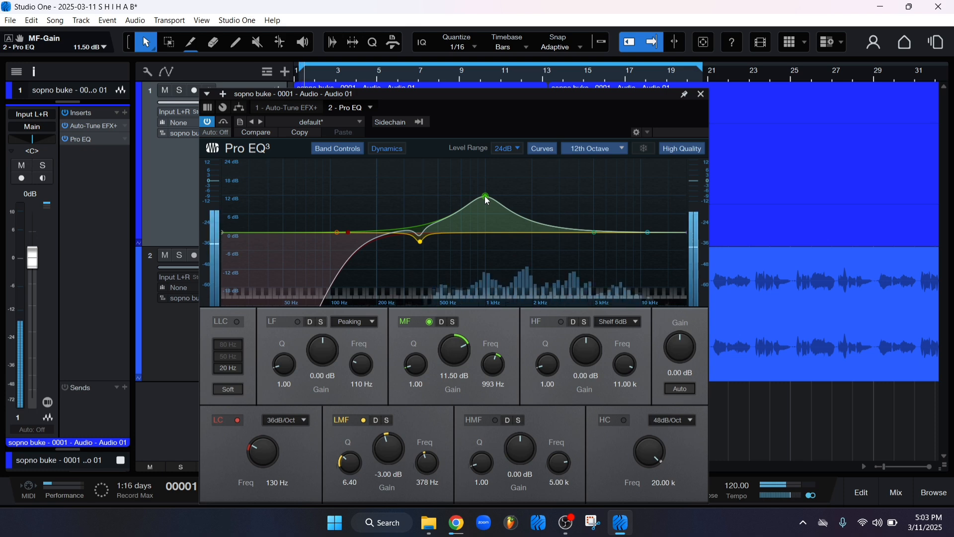
{"action": "scroll", "coordinate": [488, 200], "scroll_direction": "up", "scroll_amount": 3}
{"action": "scroll", "coordinate": [487, 200], "scroll_direction": "up", "scroll_amount": 4}
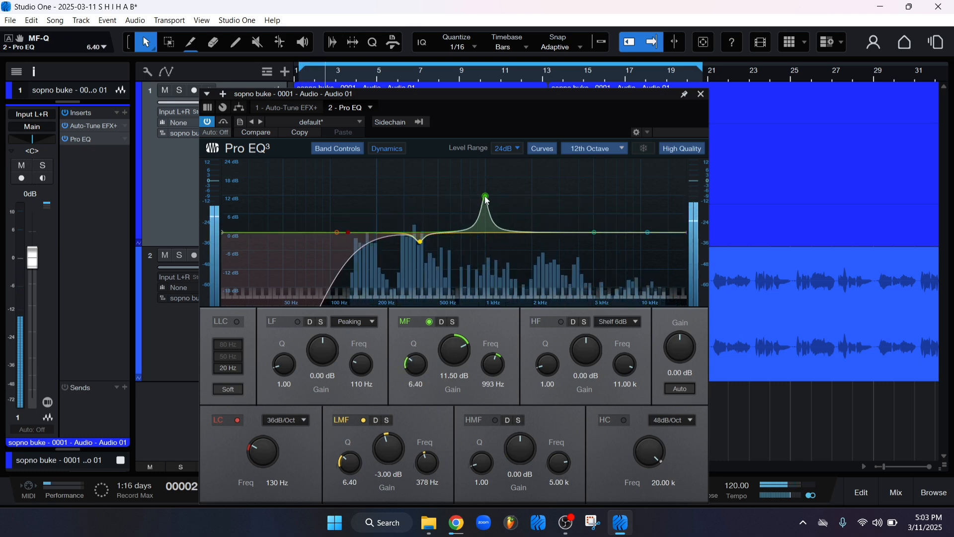
- Tune the MF band by ear to about 719 Hz, with a Q of 8.20 and a gain of -2 dB
{"action": "left_click_drag", "start_coordinate": [487, 199], "coordinate": [466, 185]}
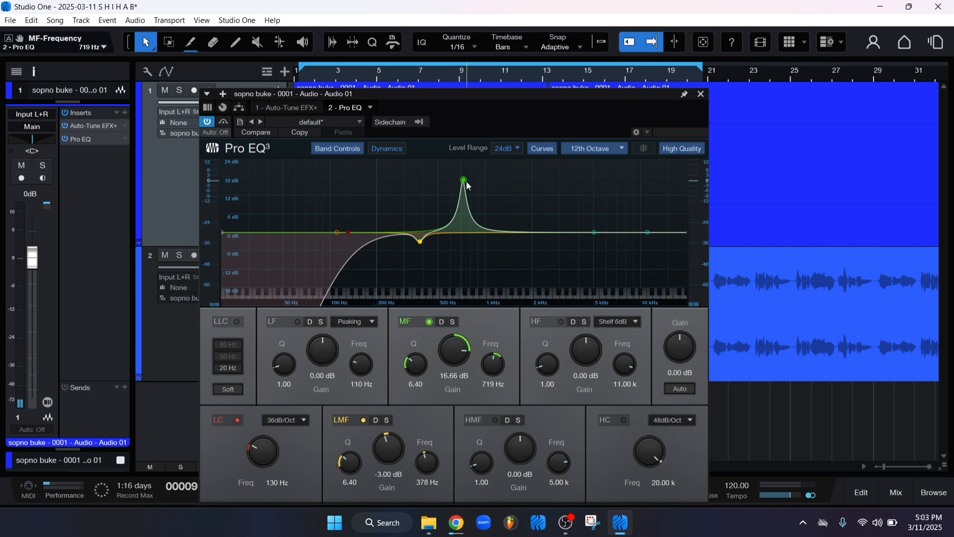
{"action": "scroll", "coordinate": [466, 183], "scroll_direction": "down", "scroll_amount": 3}
{"action": "scroll", "coordinate": [466, 183], "scroll_direction": "up", "scroll_amount": 4}
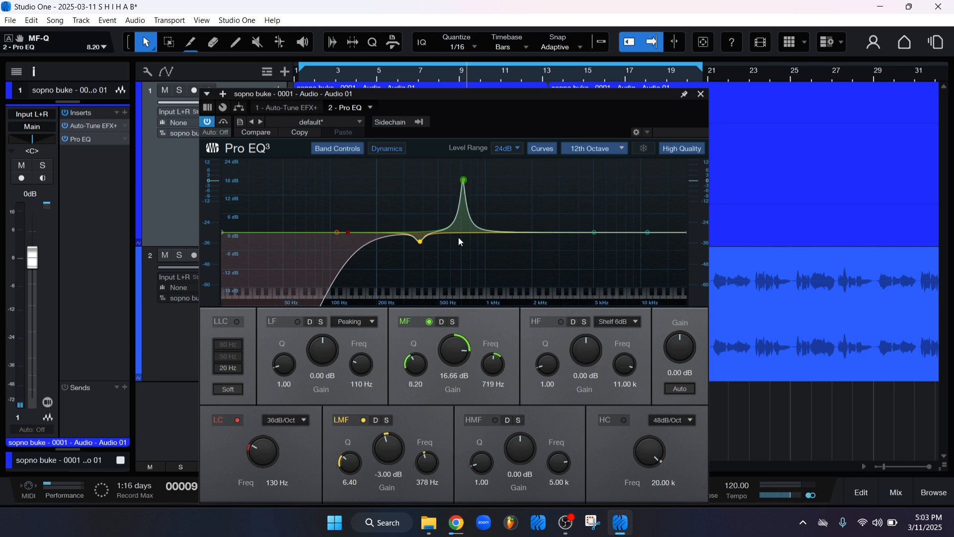
{"action": "left_click", "coordinate": [453, 376]}
{"action": "type", "text": "-2"}
{"action": "key", "text": "Return"}
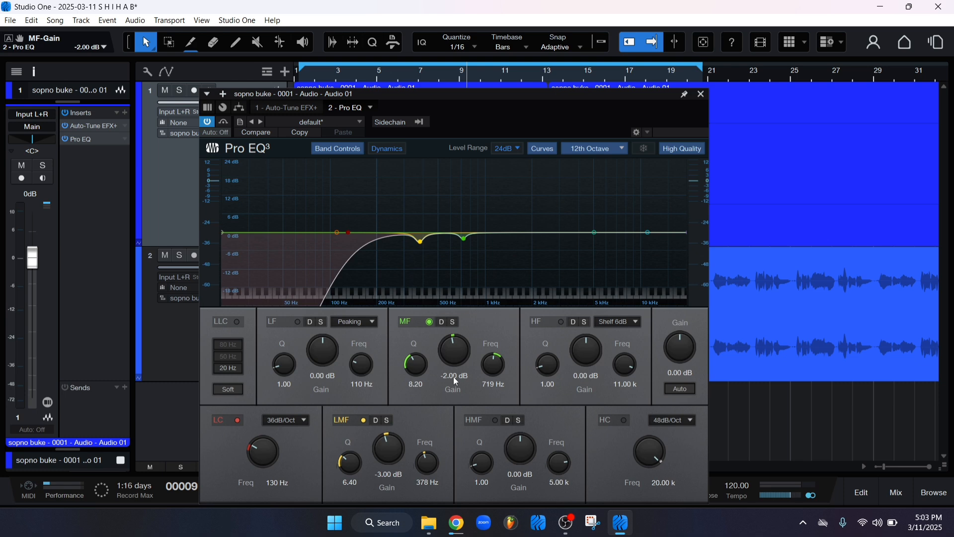
- Try an HMF cut of about 5.75 dB at 1.14 kHz, and reset the band to its defaults
{"action": "left_click_drag", "start_coordinate": [497, 214], "coordinate": [497, 256]}
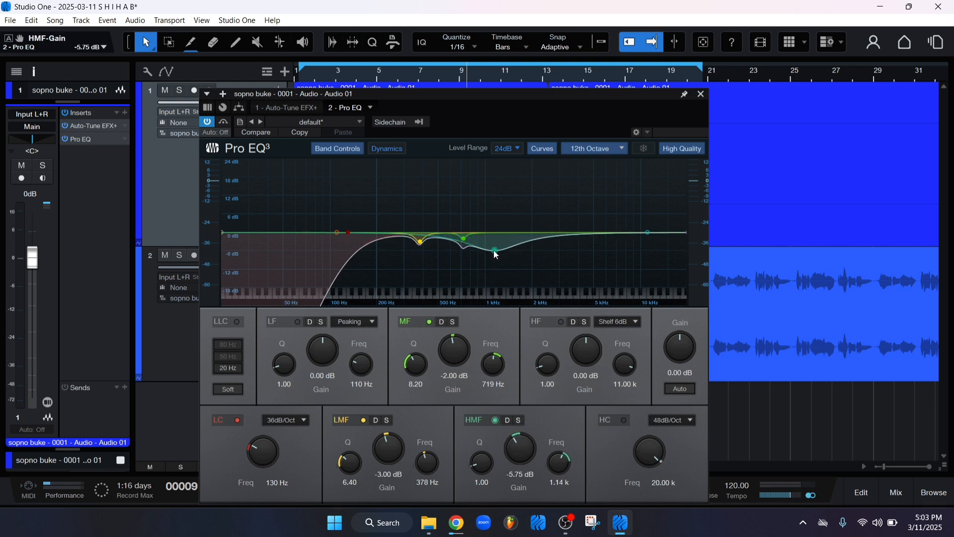
{"action": "double_click", "coordinate": [496, 251]}
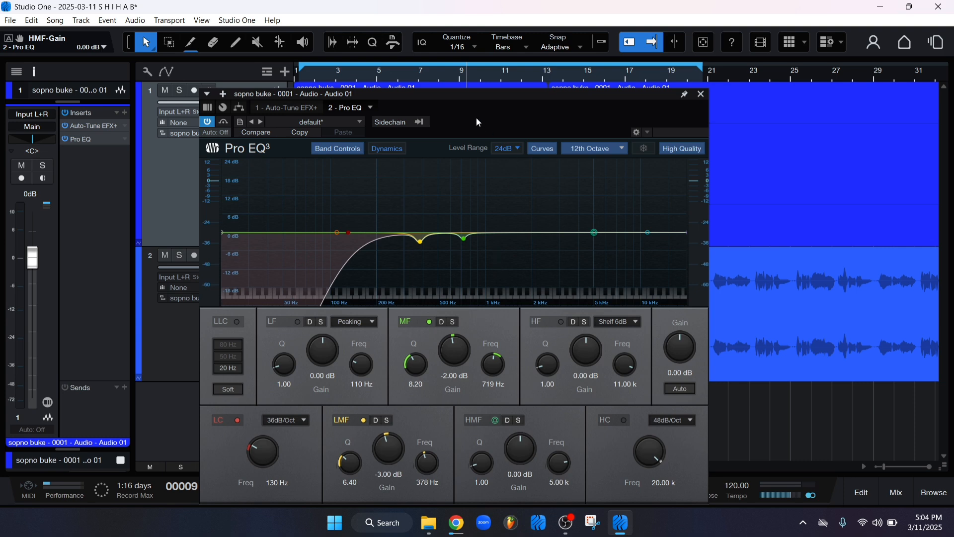
{"action": "left_click_drag", "start_coordinate": [476, 118], "coordinate": [478, 117]}
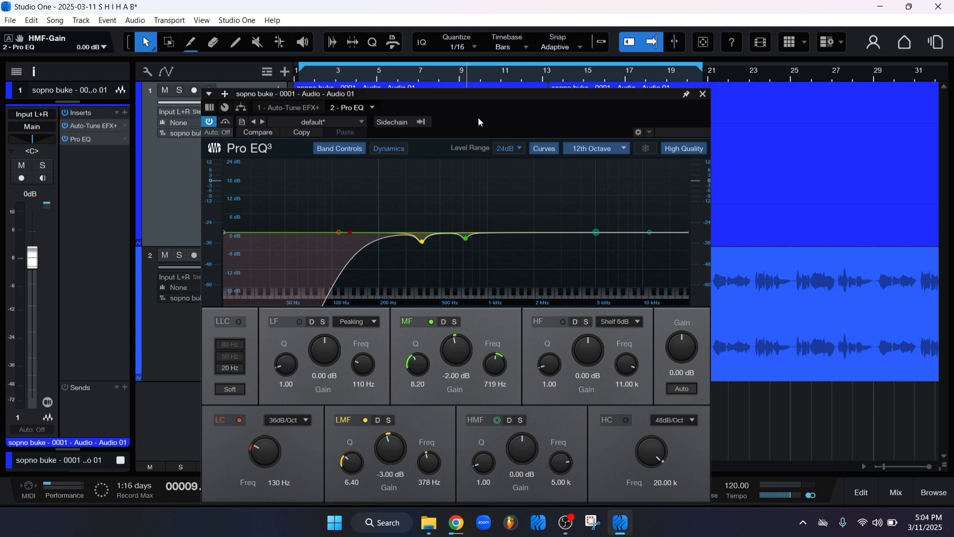
{"action": "left_click", "coordinate": [518, 117]}
{"action": "left_click_drag", "start_coordinate": [472, 132], "coordinate": [466, 140]}
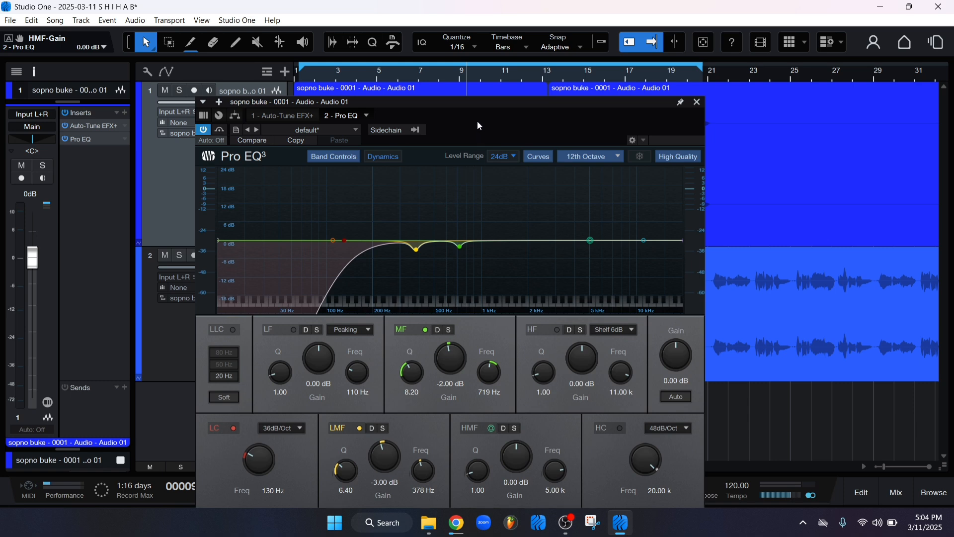
{"action": "left_click_drag", "start_coordinate": [480, 126], "coordinate": [483, 119]}
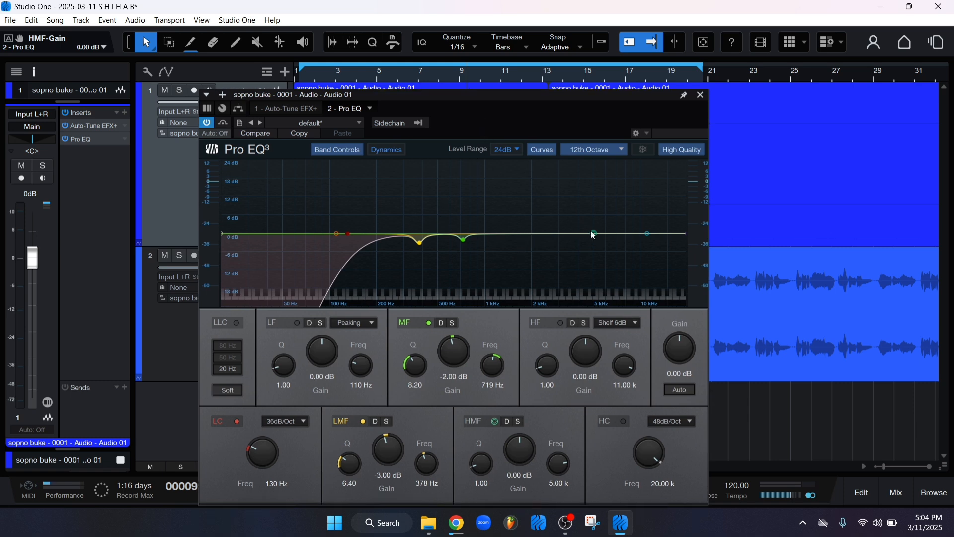
- Sweep the boosted HMF band down to about 931 Hz with a Q of 8.20, and set its gain to -2 dB
{"action": "left_click_drag", "start_coordinate": [592, 232], "coordinate": [532, 191]}
{"action": "scroll", "coordinate": [531, 192], "scroll_direction": "down", "scroll_amount": 3}
{"action": "scroll", "coordinate": [532, 191], "scroll_direction": "up", "scroll_amount": 10}
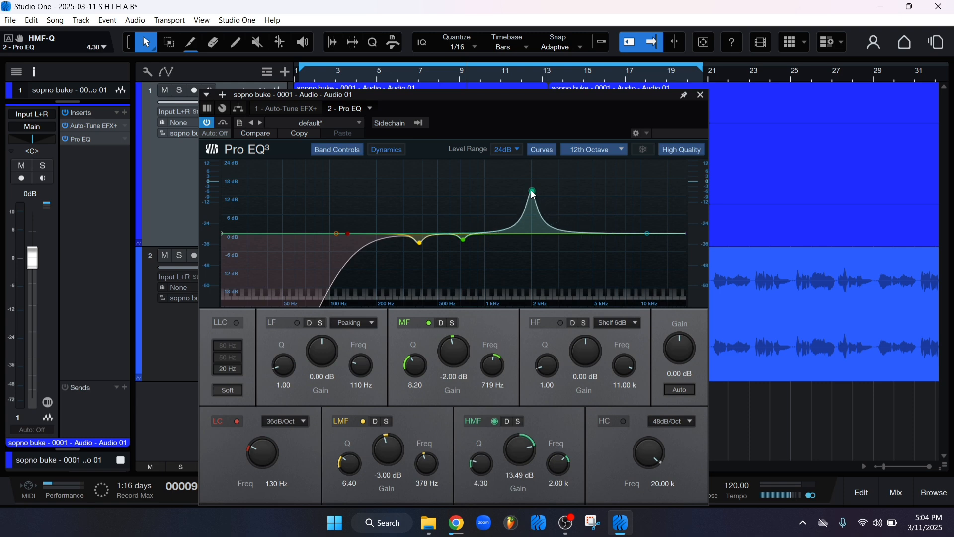
{"action": "scroll", "coordinate": [533, 194], "scroll_direction": "up", "scroll_amount": 5}
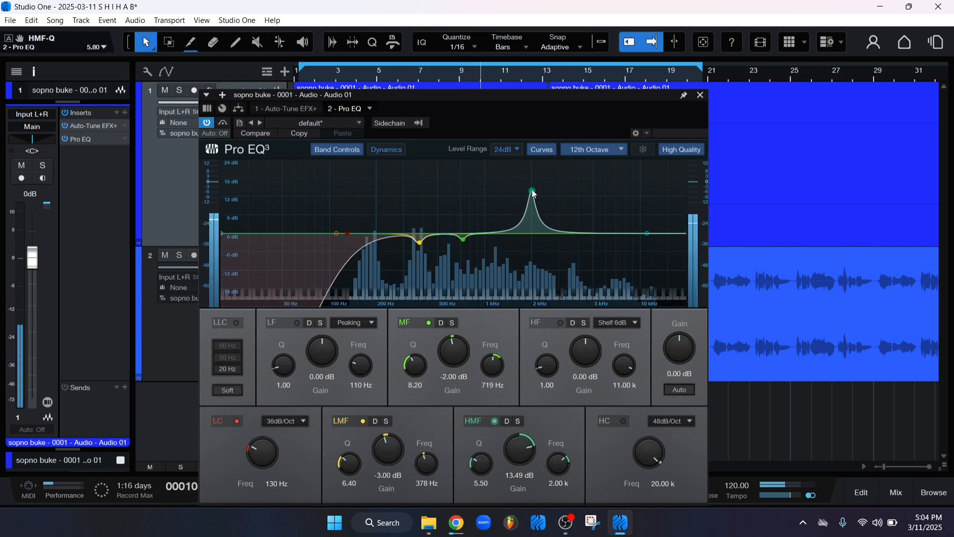
{"action": "left_click_drag", "start_coordinate": [534, 193], "coordinate": [482, 188]}
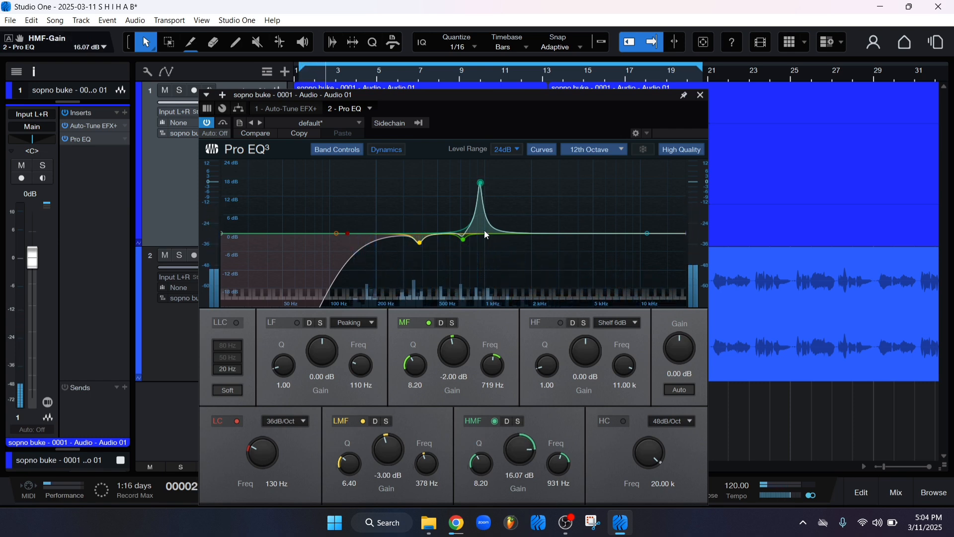
{"action": "left_click", "coordinate": [520, 474]}
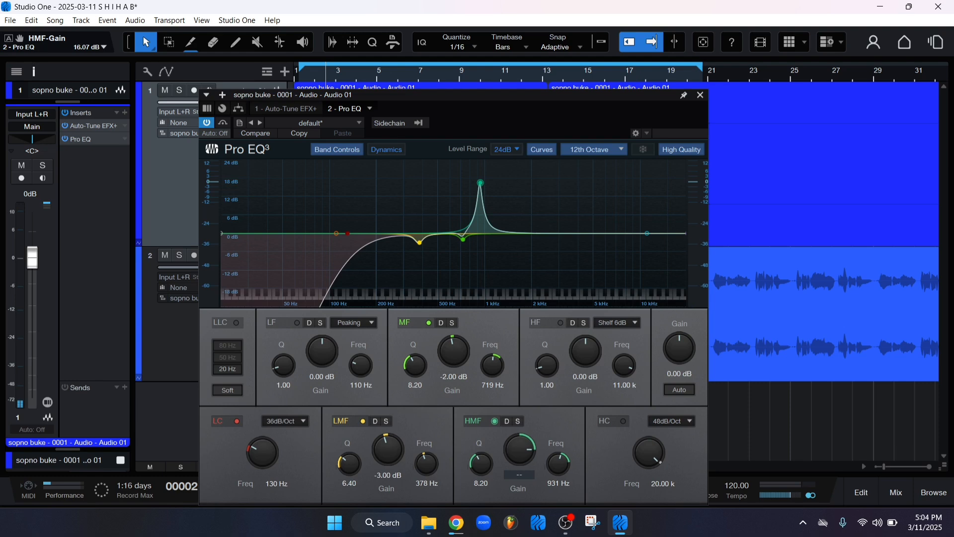
{"action": "type", "text": "-2"}
{"action": "key", "text": "Return"}
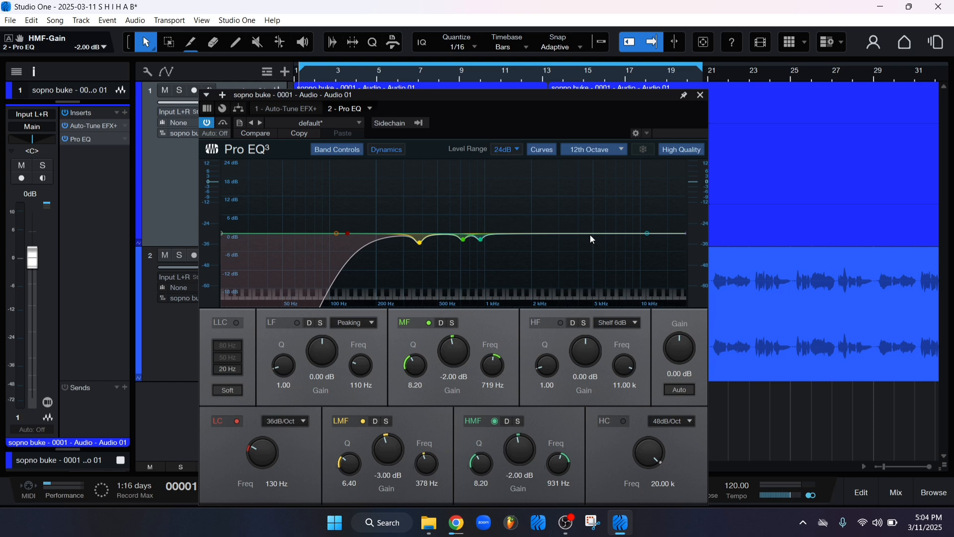
- Play the vocal to compare it with Pro EQ bypassed and active, and close the plug-in window
{"action": "left_click_drag", "start_coordinate": [499, 114], "coordinate": [530, 106]}
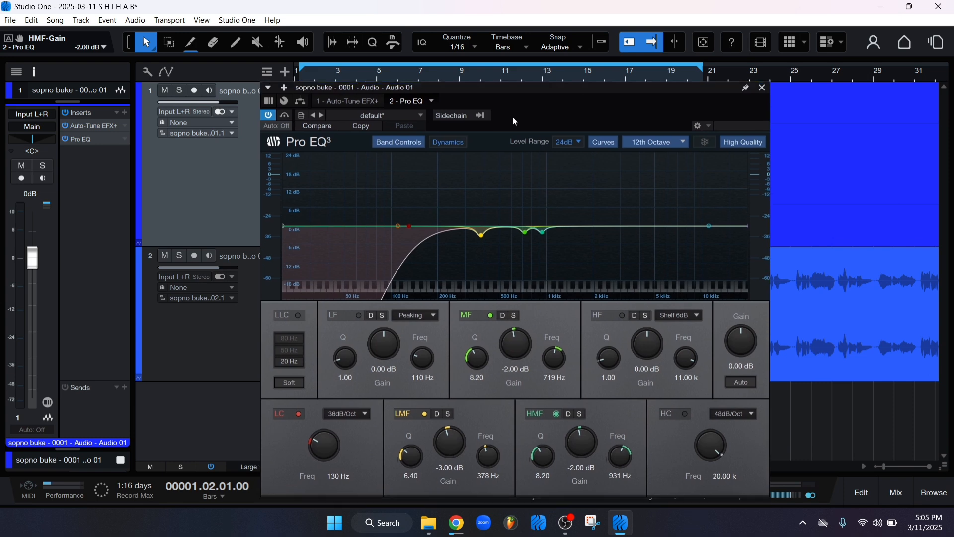
{"action": "left_click_drag", "start_coordinate": [520, 113], "coordinate": [496, 195]}
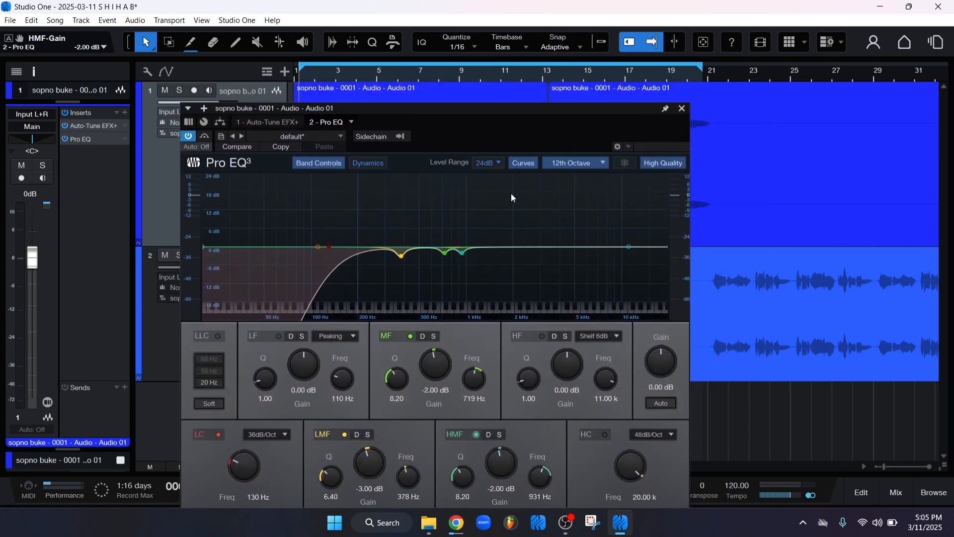
{"action": "left_click", "coordinate": [209, 136]}
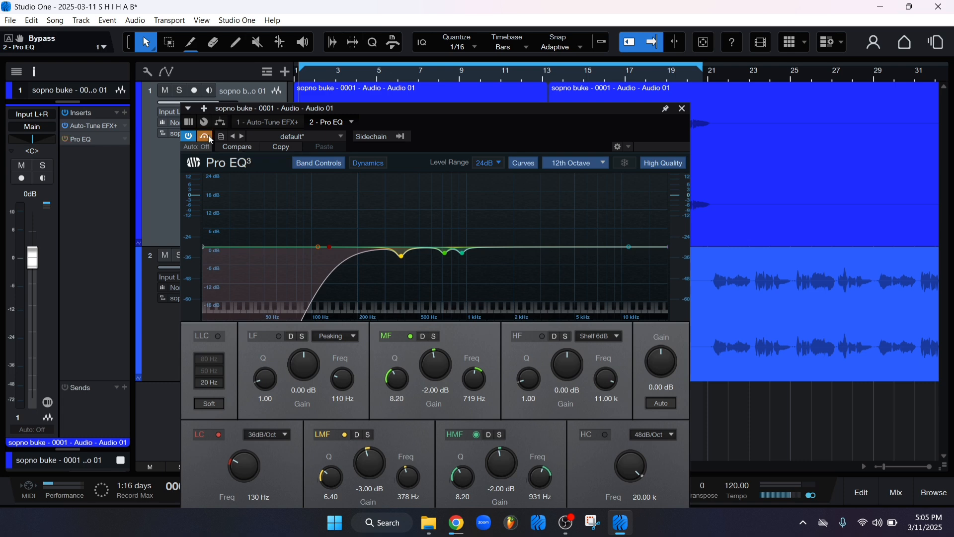
{"action": "key", "text": "space"}
{"action": "left_click_drag", "start_coordinate": [476, 132], "coordinate": [479, 142]}
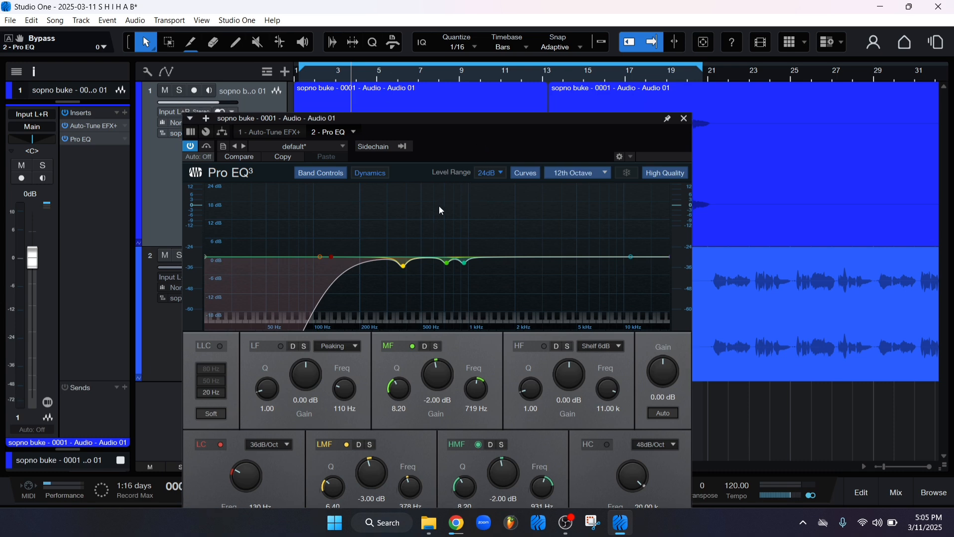
{"action": "left_click_drag", "start_coordinate": [463, 153], "coordinate": [462, 147]}
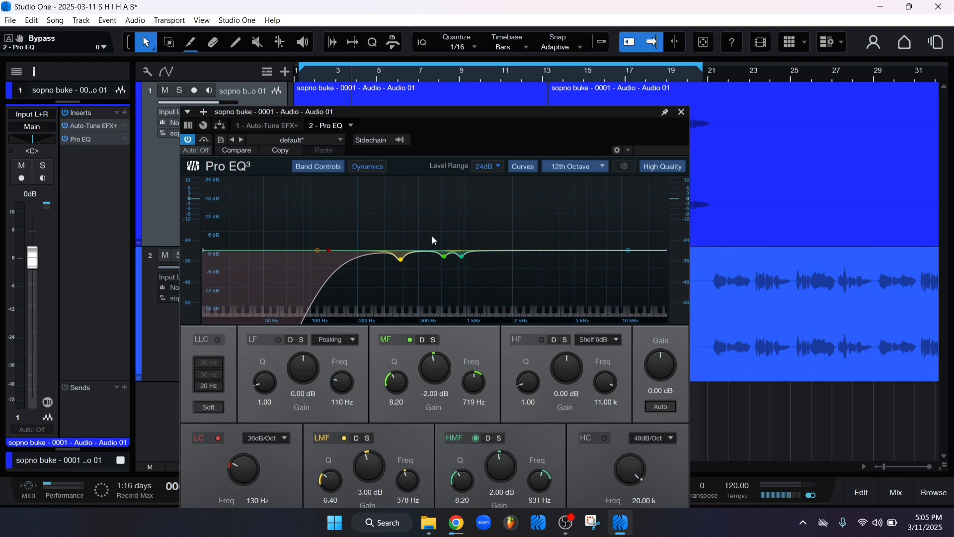
{"action": "left_click", "coordinate": [682, 113]}
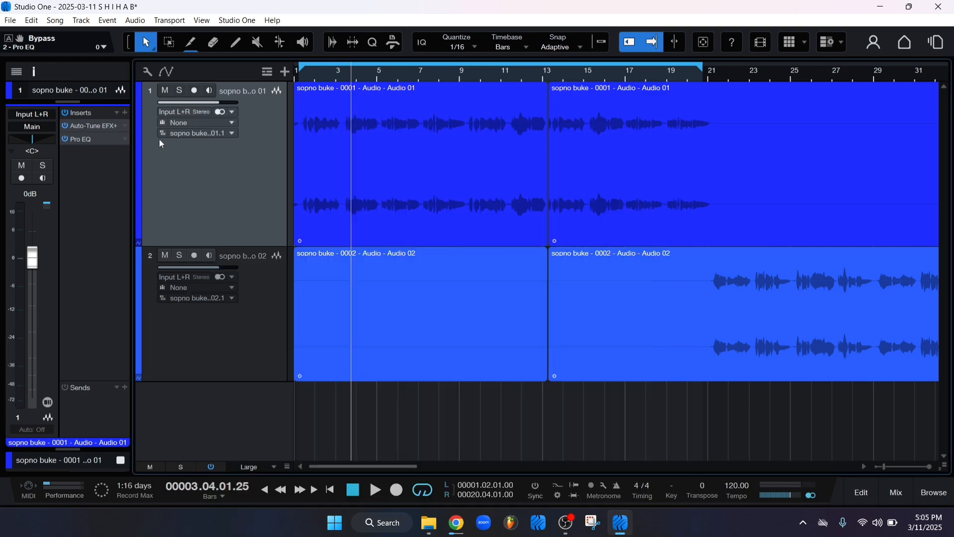
- Make the first vocal track slightly taller, and browse the PreSonus effects folder as thumbnails
{"action": "left_click", "coordinate": [450, 142]}
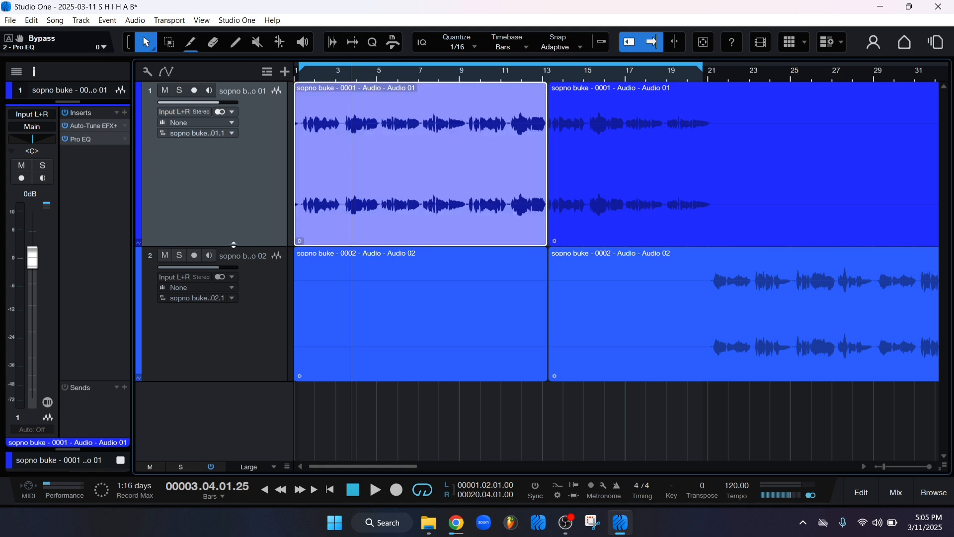
{"action": "left_click_drag", "start_coordinate": [233, 245], "coordinate": [234, 257]}
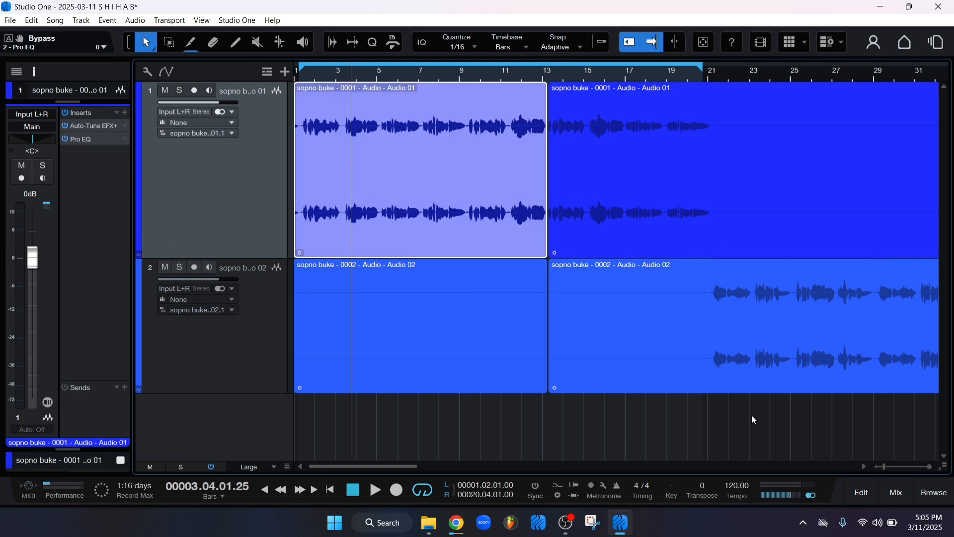
{"action": "left_click", "coordinate": [934, 492]}
{"action": "left_click", "coordinate": [796, 78]}
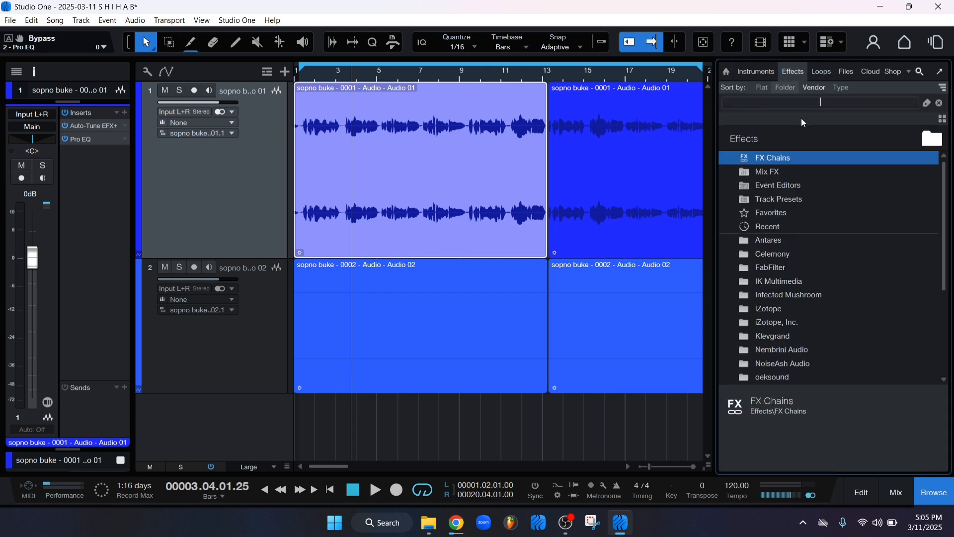
{"action": "scroll", "coordinate": [766, 269], "scroll_direction": "down", "scroll_amount": 5}
{"action": "left_click", "coordinate": [776, 296]}
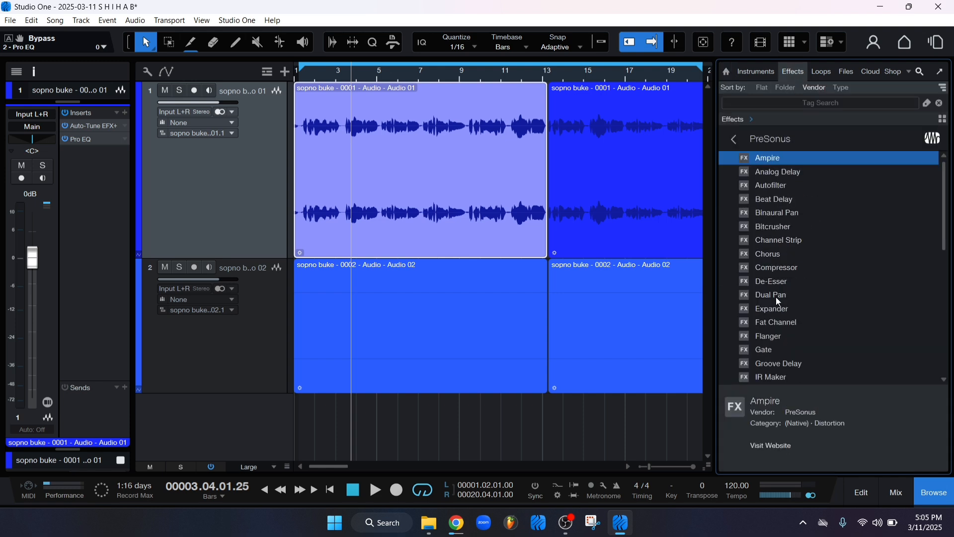
{"action": "scroll", "coordinate": [859, 164], "scroll_direction": "down", "scroll_amount": 1}
{"action": "left_click", "coordinate": [942, 119]}
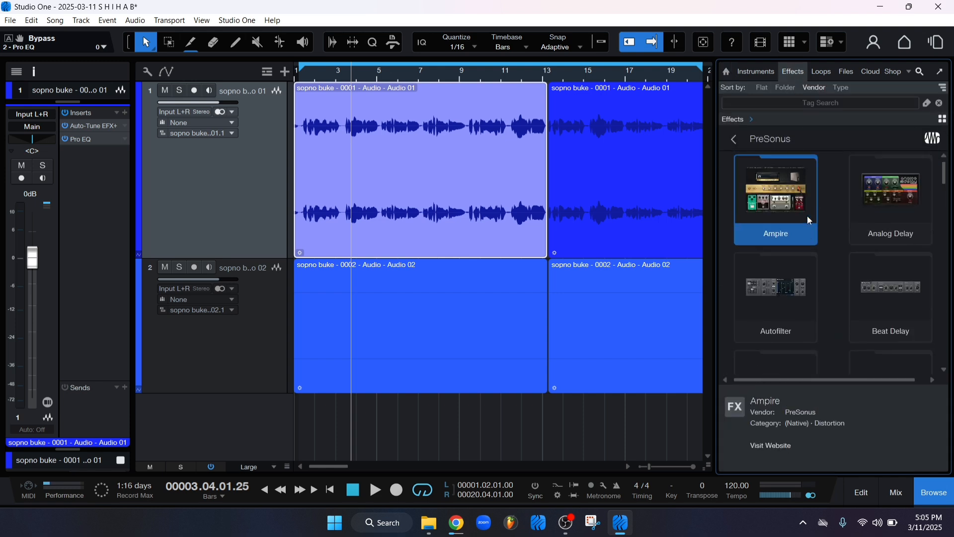
- Find Fat Channel among the PreSonus effects, insert it after Pro EQ on the first vocal track, and hide the browser
{"action": "scroll", "coordinate": [808, 216], "scroll_direction": "down", "scroll_amount": 2}
{"action": "scroll", "coordinate": [807, 215], "scroll_direction": "down", "scroll_amount": 5}
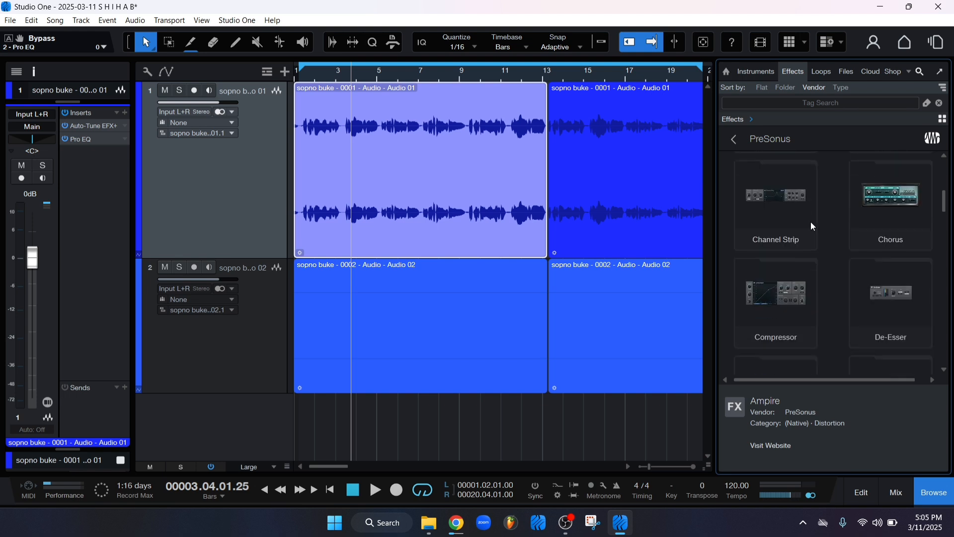
{"action": "scroll", "coordinate": [848, 254], "scroll_direction": "down", "scroll_amount": 1}
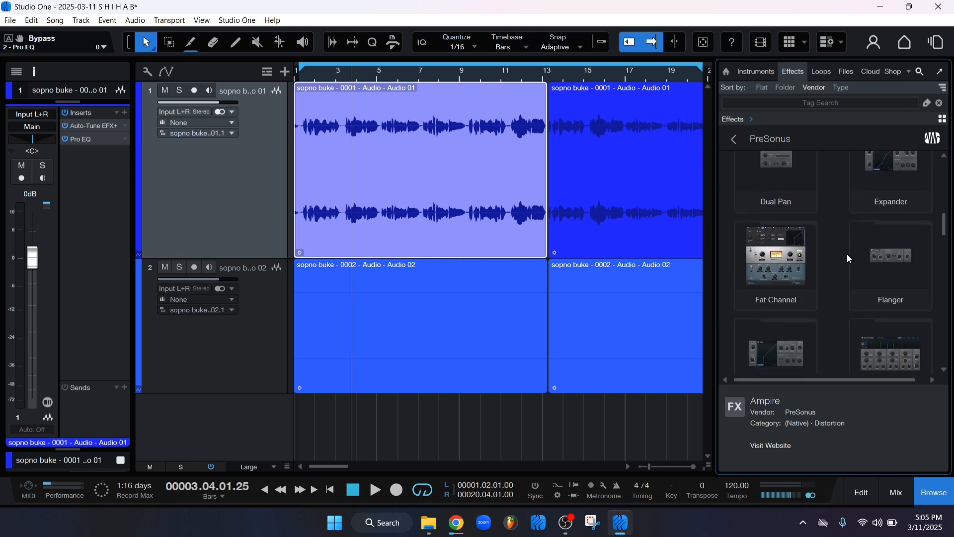
{"action": "left_click", "coordinate": [778, 258]}
{"action": "scroll", "coordinate": [779, 260], "scroll_direction": "up", "scroll_amount": 1}
{"action": "scroll", "coordinate": [781, 250], "scroll_direction": "up", "scroll_amount": 1}
{"action": "left_click_drag", "start_coordinate": [778, 240], "coordinate": [805, 240]}
{"action": "scroll", "coordinate": [818, 242], "scroll_direction": "down", "scroll_amount": 4}
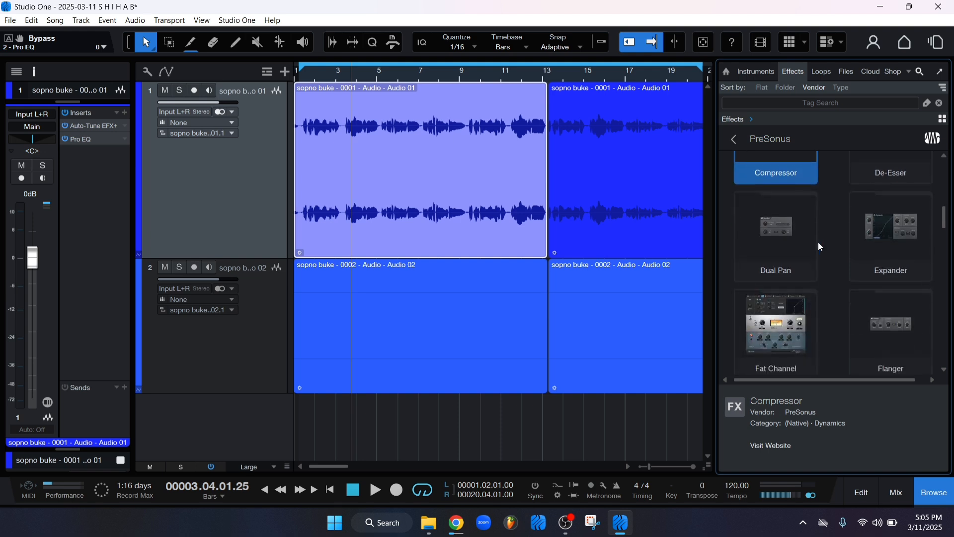
{"action": "left_click_drag", "start_coordinate": [750, 253], "coordinate": [94, 210]}
{"action": "left_click", "coordinate": [936, 492]}
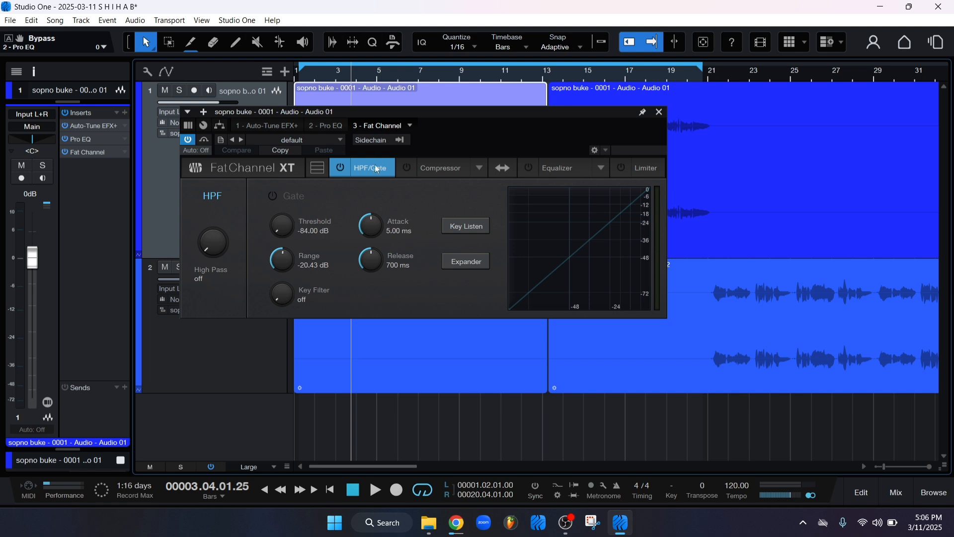
- Switch Fat Channel's compressor to the FET model and turn the compressor on
{"action": "left_click", "coordinate": [455, 169]}
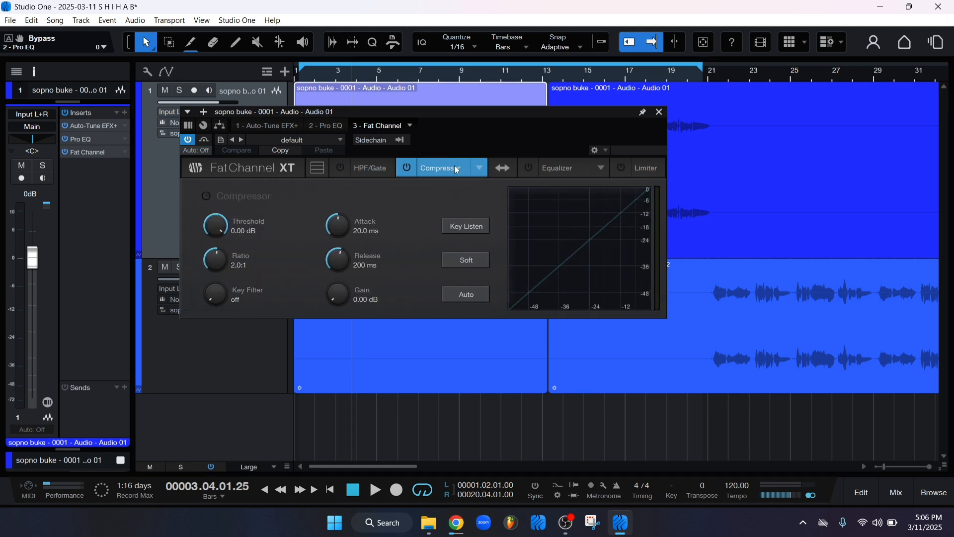
{"action": "left_click", "coordinate": [480, 170]}
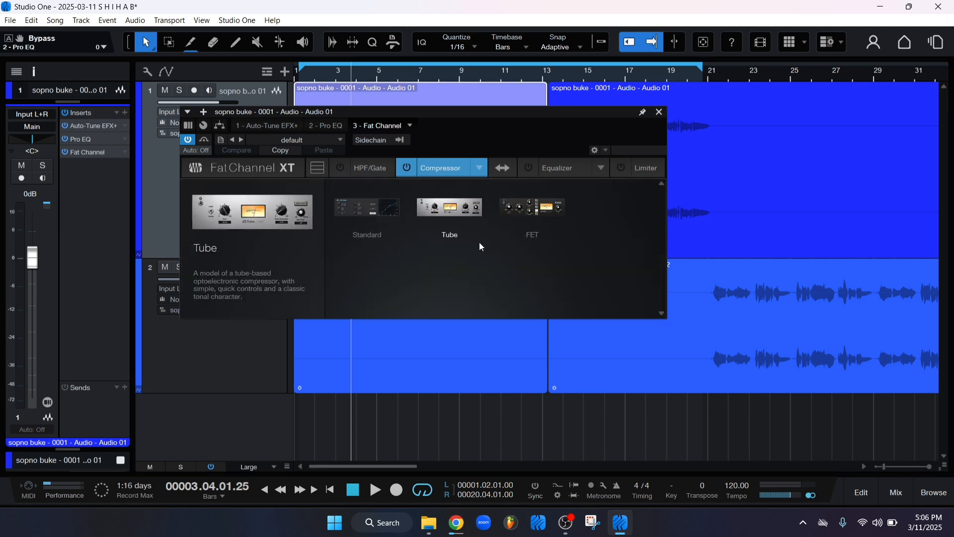
{"action": "left_click", "coordinate": [529, 218]}
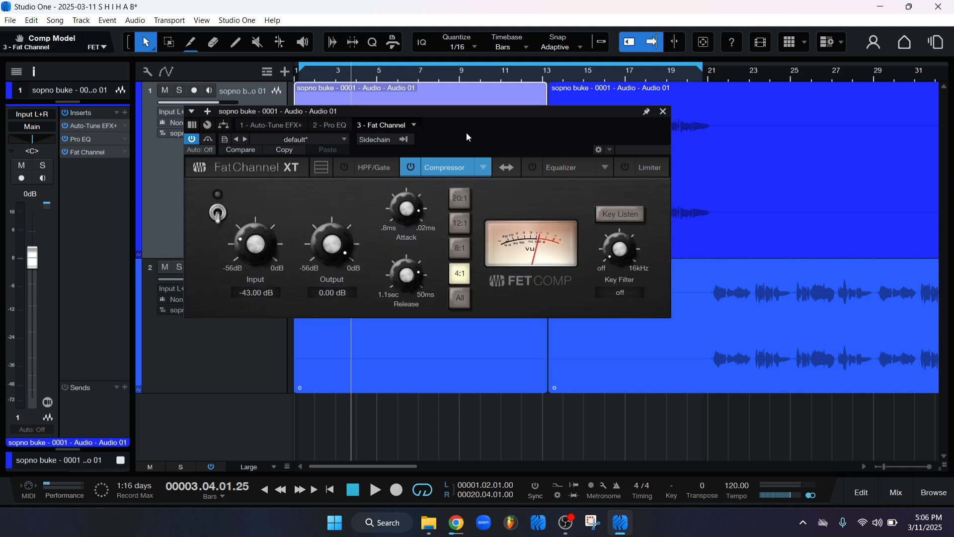
{"action": "left_click_drag", "start_coordinate": [466, 133], "coordinate": [549, 121]}
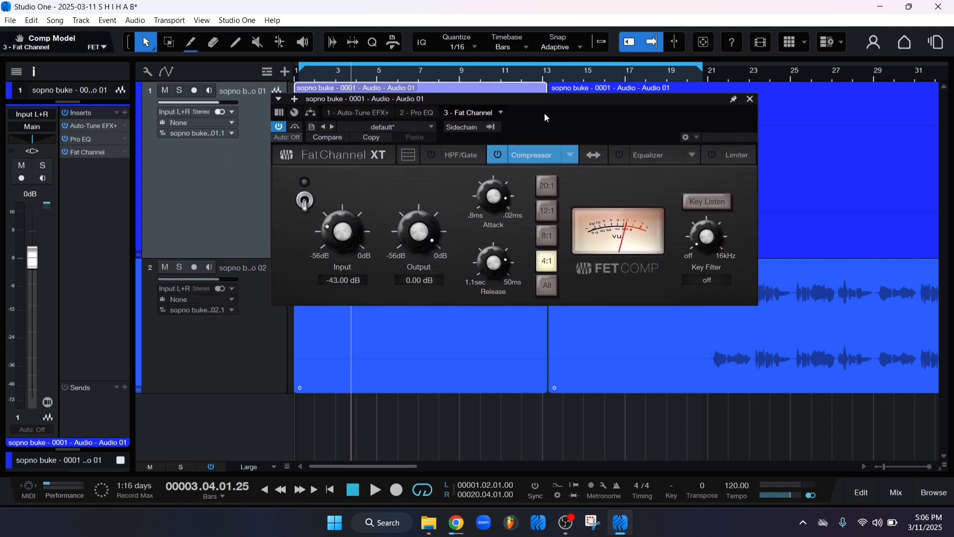
{"action": "left_click", "coordinate": [499, 156]}
{"action": "left_click", "coordinate": [499, 156]}
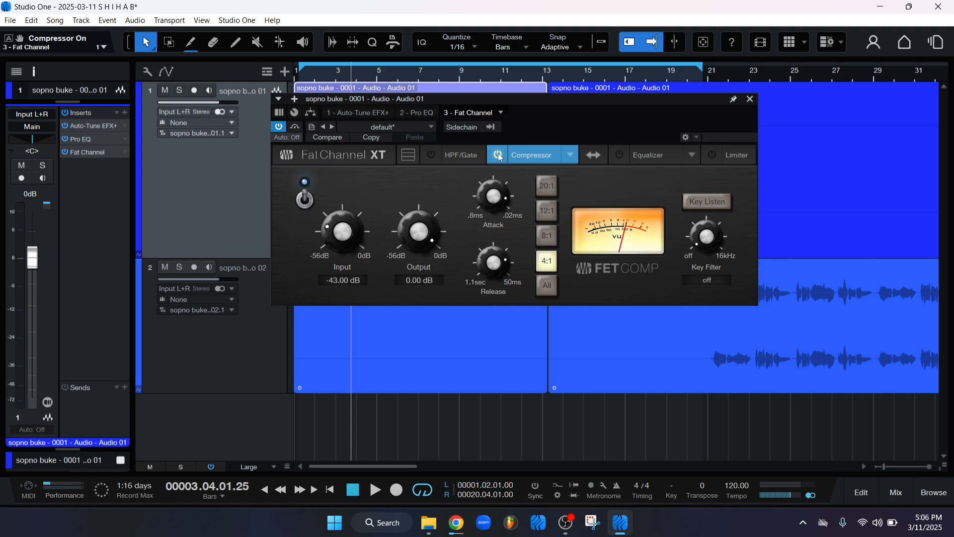
{"action": "left_click", "coordinate": [498, 156]}
{"action": "left_click_drag", "start_coordinate": [535, 123], "coordinate": [564, 144]}
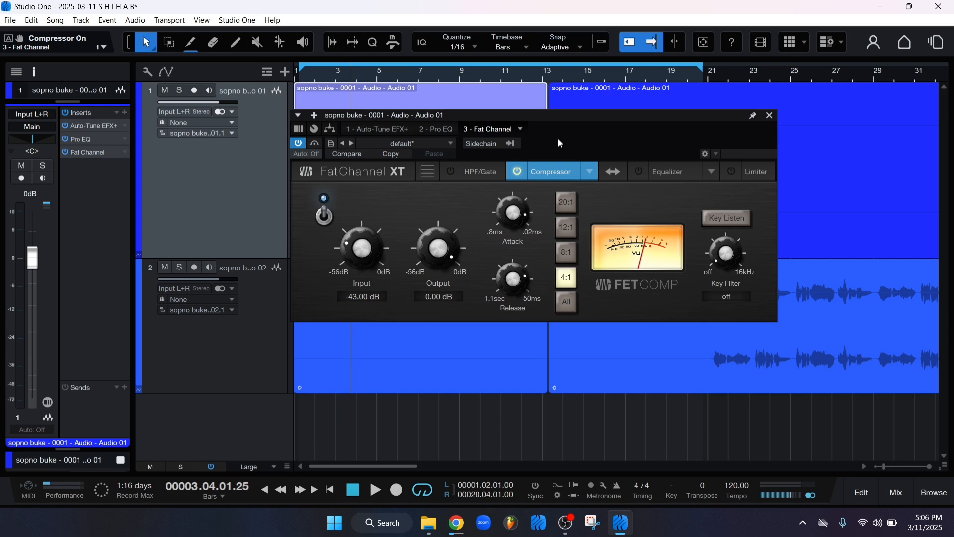
{"action": "left_click_drag", "start_coordinate": [561, 143], "coordinate": [595, 117]}
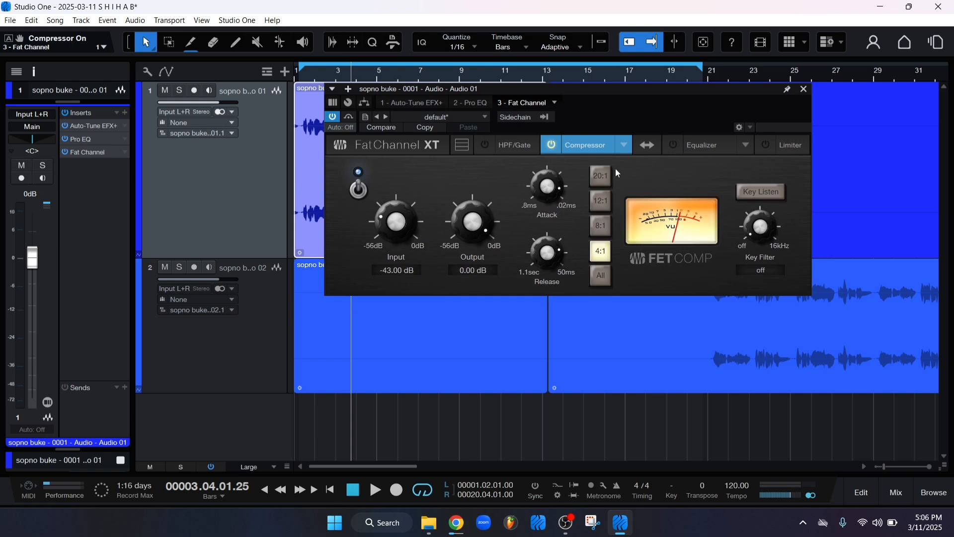
- Try the available ratios on the FET compressor, and set the ratio to 8:1
{"action": "left_click", "coordinate": [601, 277]}
{"action": "left_click", "coordinate": [602, 259]}
{"action": "left_click", "coordinate": [603, 229]}
{"action": "left_click", "coordinate": [602, 204]}
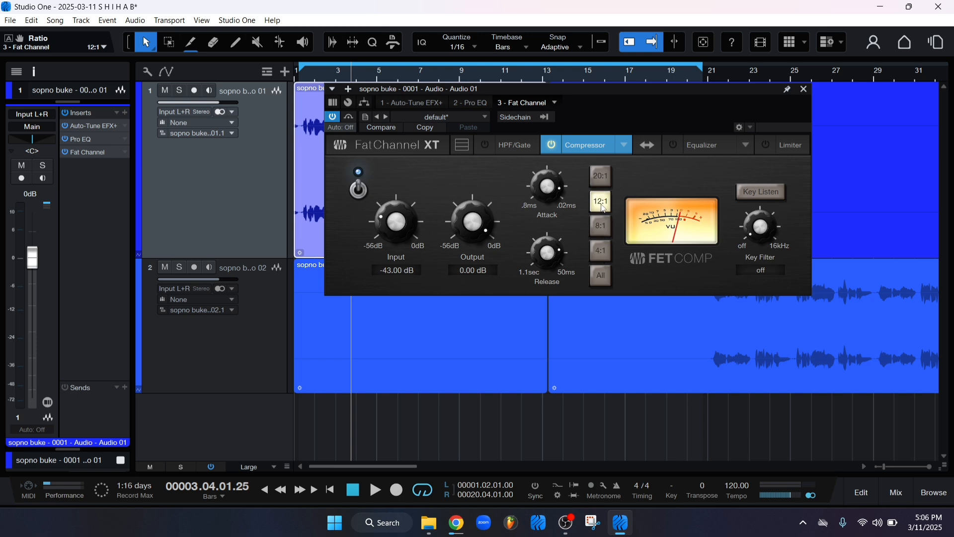
{"action": "left_click", "coordinate": [604, 182]}
{"action": "left_click", "coordinate": [606, 202]}
{"action": "left_click", "coordinate": [603, 256]}
{"action": "left_click", "coordinate": [601, 226]}
{"action": "left_click", "coordinate": [601, 204]}
{"action": "left_click", "coordinate": [603, 184]}
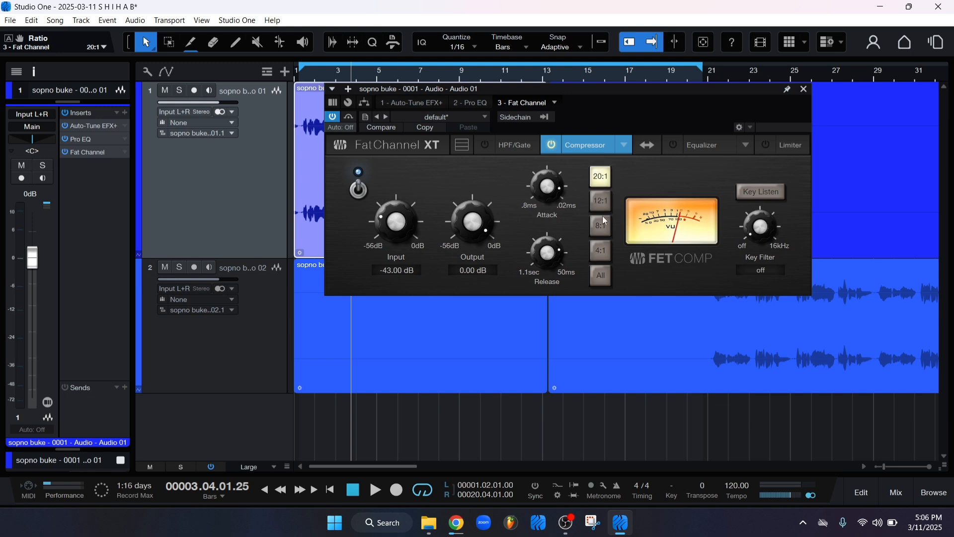
{"action": "left_click", "coordinate": [606, 254]}
{"action": "left_click", "coordinate": [608, 231]}
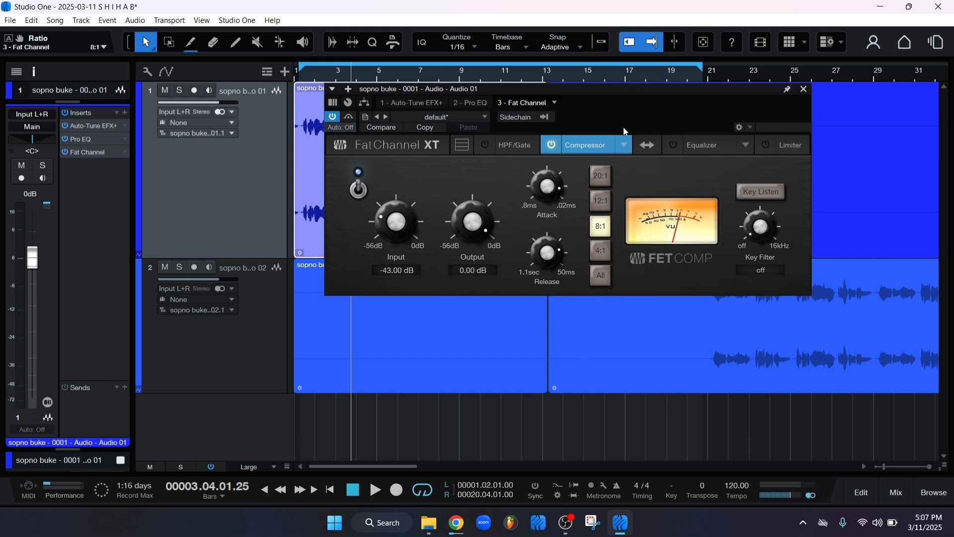
- Check the running recording in OBS, return to Studio One, and reposition the Fat Channel window over the tracks
{"action": "left_click", "coordinate": [567, 524]}
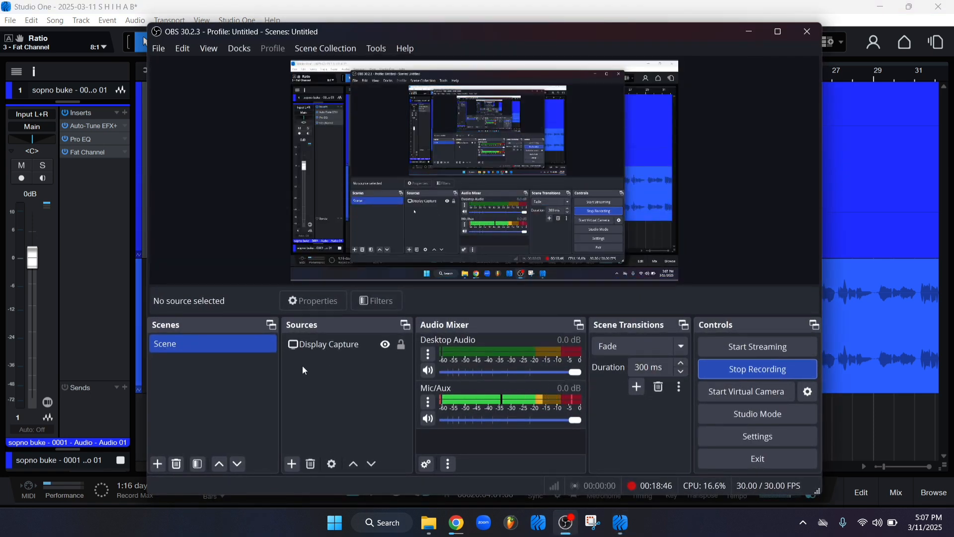
{"action": "left_click", "coordinate": [750, 30]}
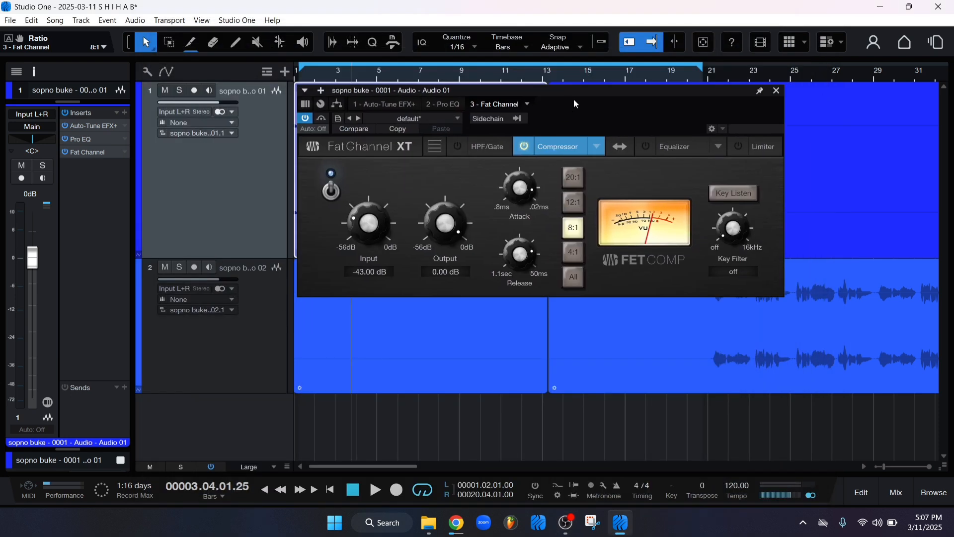
{"action": "left_click_drag", "start_coordinate": [576, 103], "coordinate": [574, 89]}
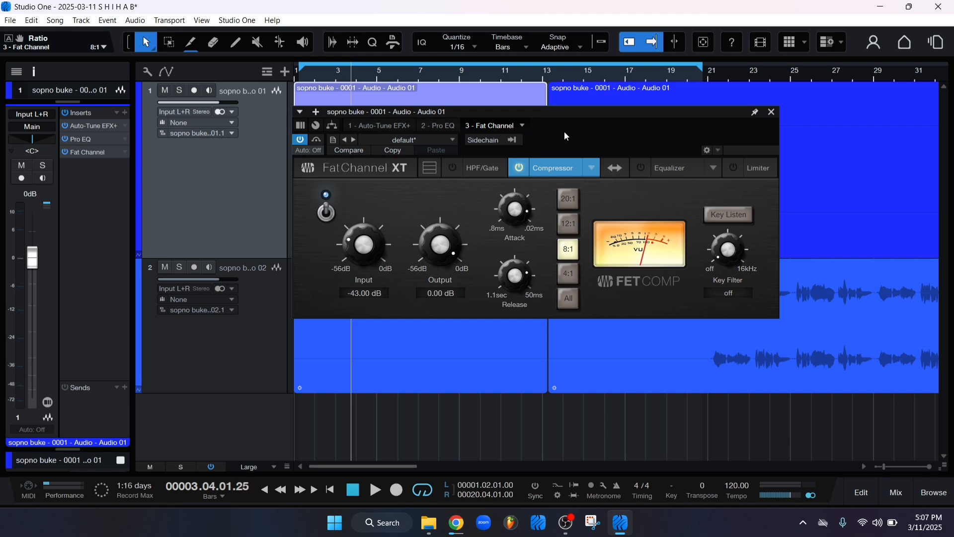
{"action": "left_click_drag", "start_coordinate": [565, 132], "coordinate": [556, 147]}
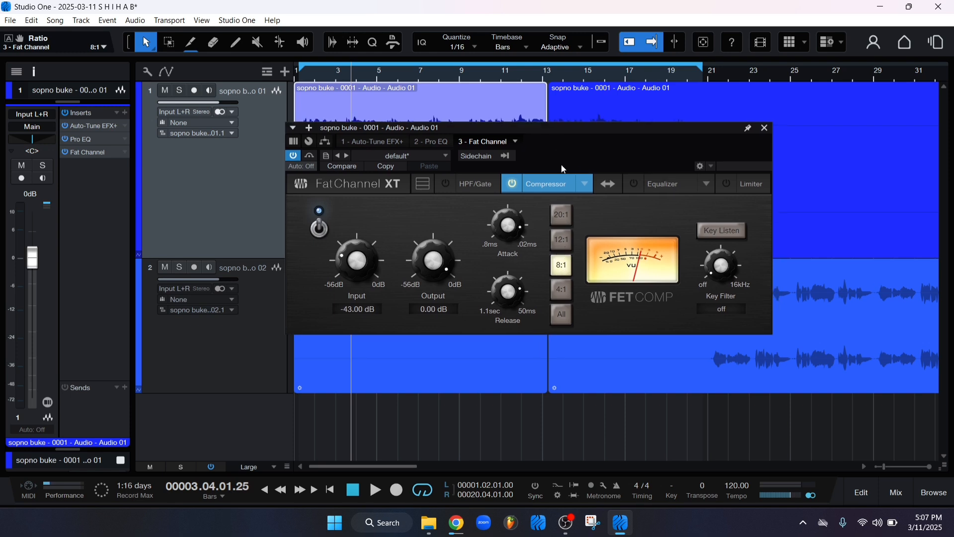
{"action": "left_click_drag", "start_coordinate": [562, 141], "coordinate": [622, 156]}
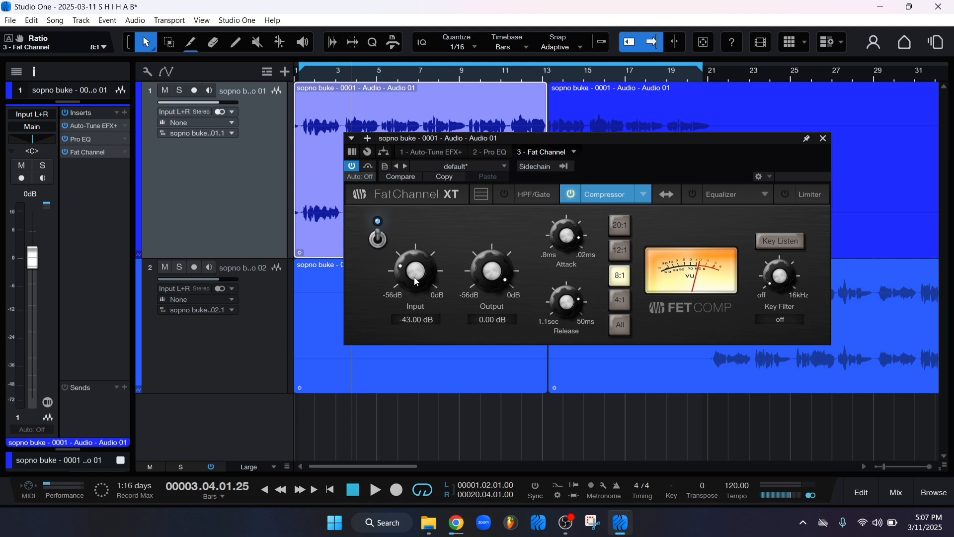
- Adjust the FET compressor's input to about -39.92 dB while playing the vocal, and stop playback
{"action": "left_click_drag", "start_coordinate": [417, 282], "coordinate": [413, 285]}
{"action": "left_click_drag", "start_coordinate": [483, 272], "coordinate": [481, 267]}
{"action": "left_click_drag", "start_coordinate": [633, 156], "coordinate": [629, 172]}
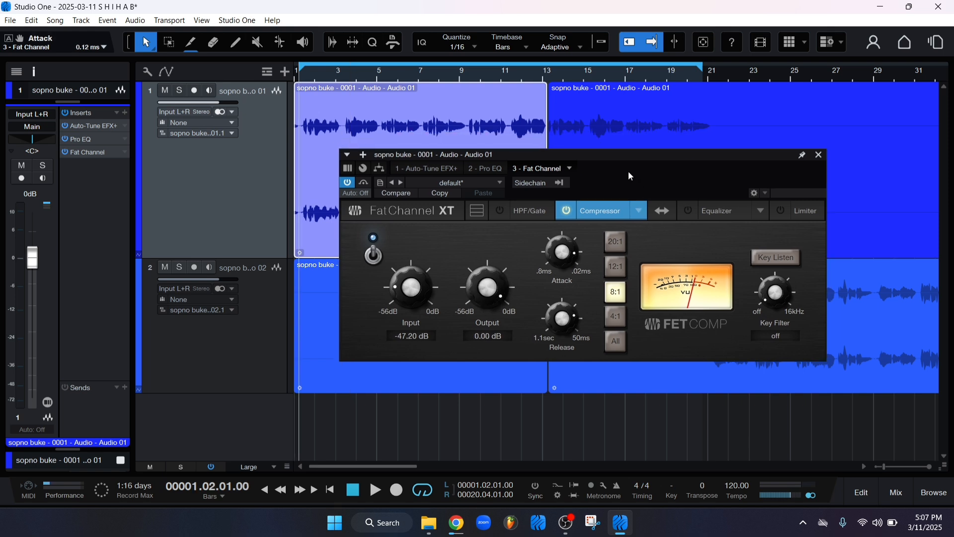
{"action": "key", "text": "space"}
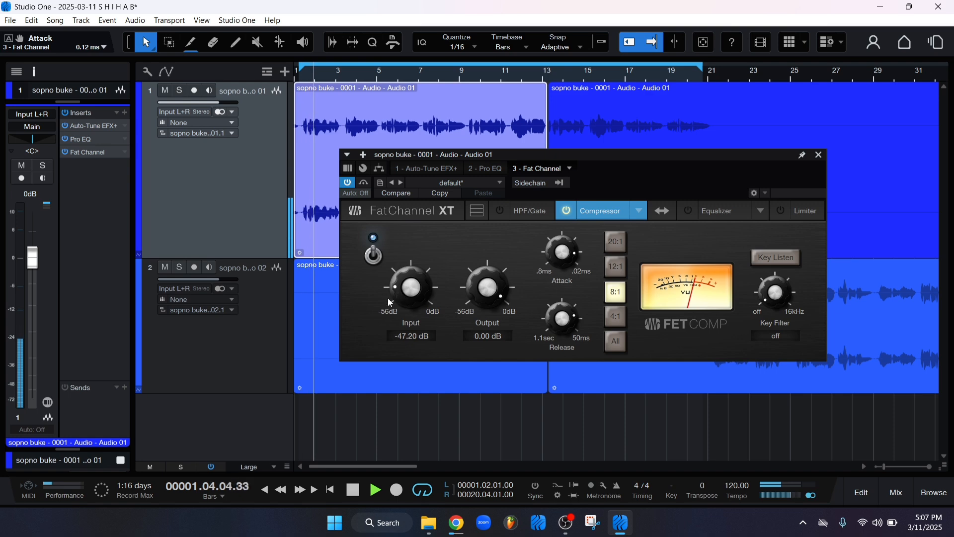
{"action": "left_click_drag", "start_coordinate": [411, 288], "coordinate": [411, 278]}
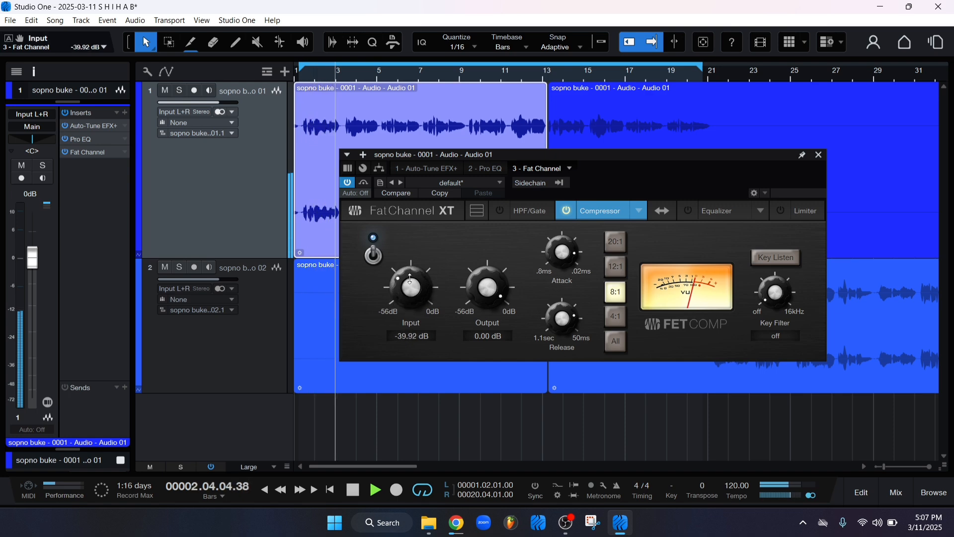
{"action": "key", "text": "space"}
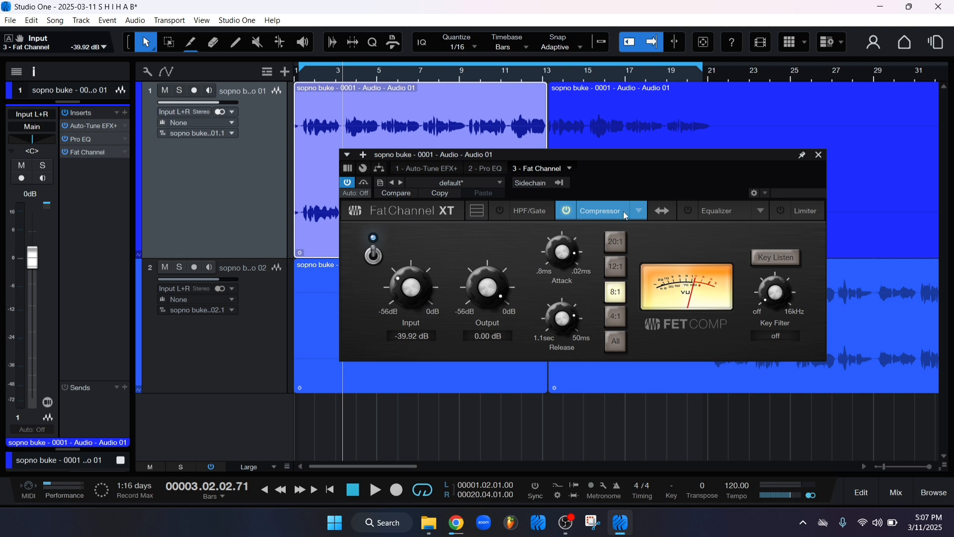
- Restart playback, raise the FET compressor's input to about -20 dB, and lower its output to about -18.2 dB
{"action": "left_click_drag", "start_coordinate": [631, 154], "coordinate": [634, 175]}
{"action": "key", "text": "space"}
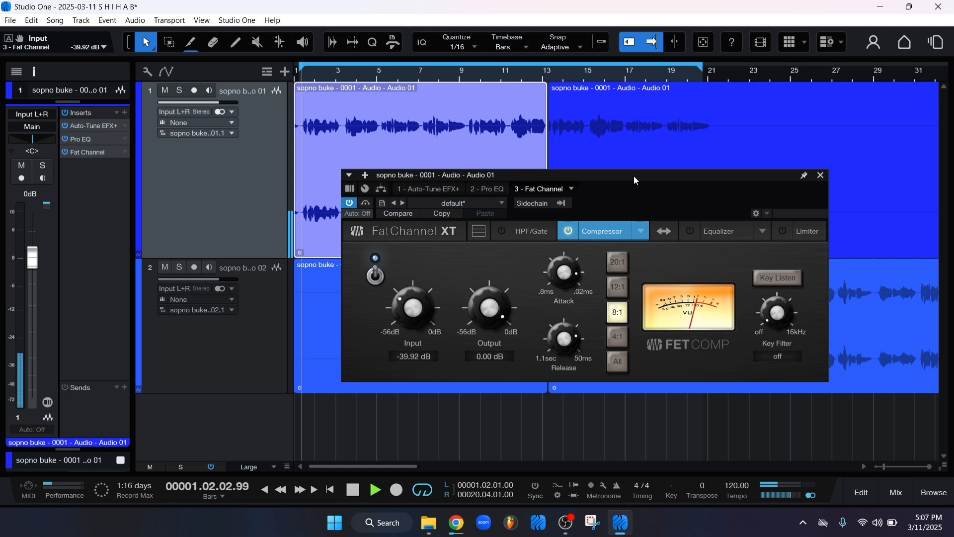
{"action": "left_click_drag", "start_coordinate": [413, 309], "coordinate": [416, 300]}
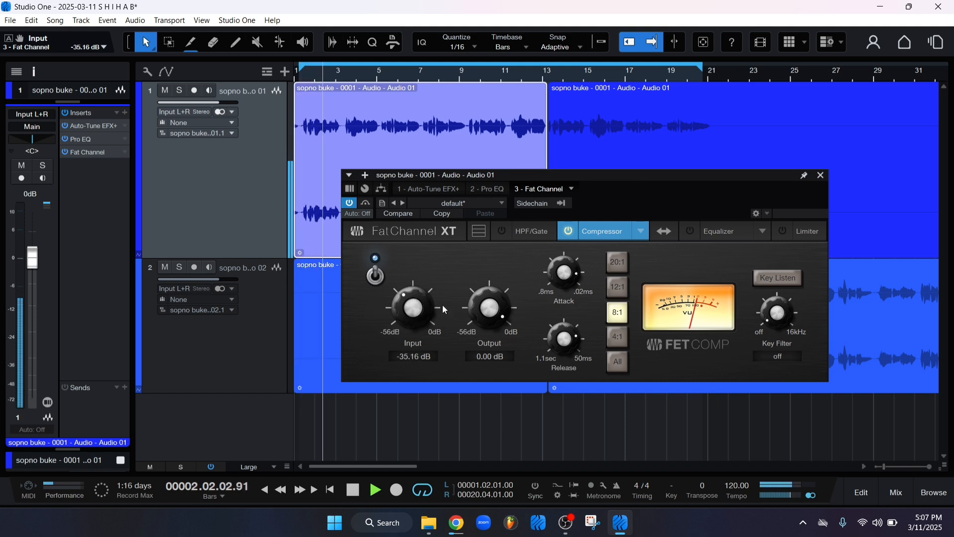
{"action": "left_click_drag", "start_coordinate": [485, 316], "coordinate": [483, 336]}
{"action": "left_click_drag", "start_coordinate": [417, 317], "coordinate": [424, 302]}
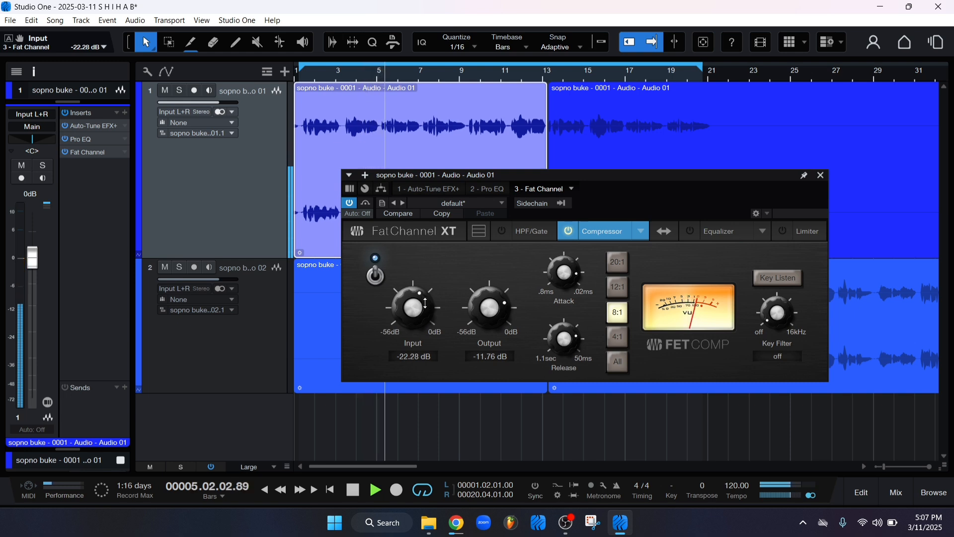
{"action": "left_click_drag", "start_coordinate": [425, 302], "coordinate": [426, 301]}
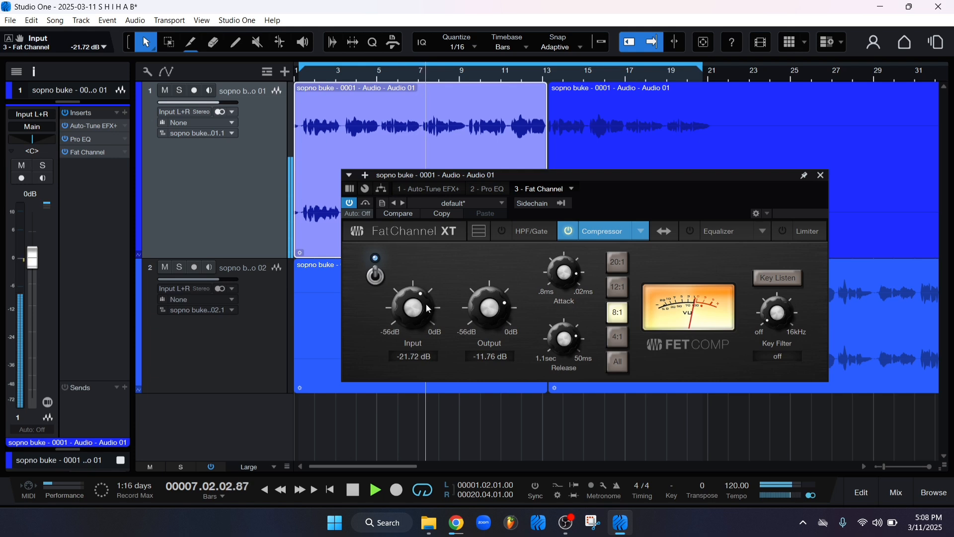
{"action": "left_click_drag", "start_coordinate": [429, 308], "coordinate": [483, 304]}
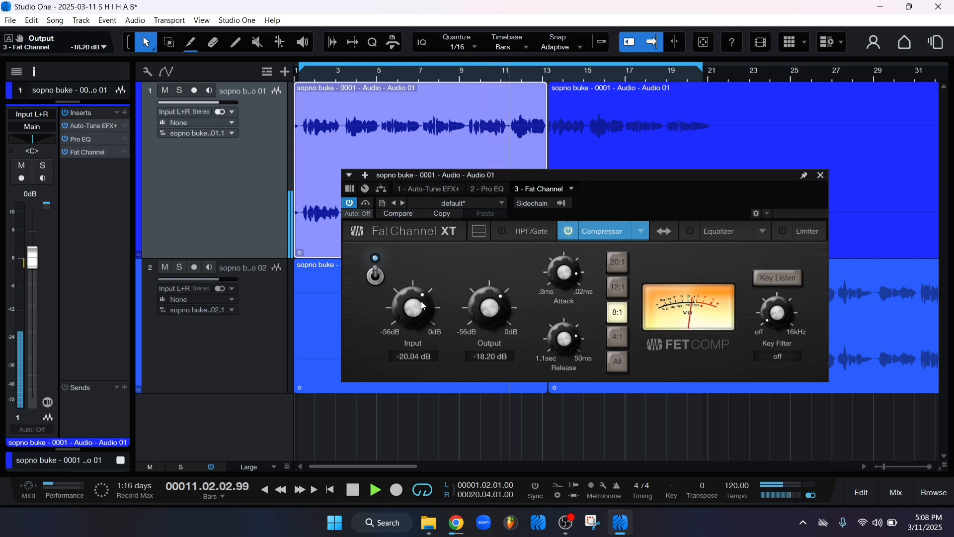
- Set the FET compressor's input to exactly -20 dB and lower its output to about -19 dB
{"action": "left_click_drag", "start_coordinate": [422, 305], "coordinate": [421, 306]}
{"action": "left_click", "coordinate": [417, 356]}
{"action": "type", "text": "-"}
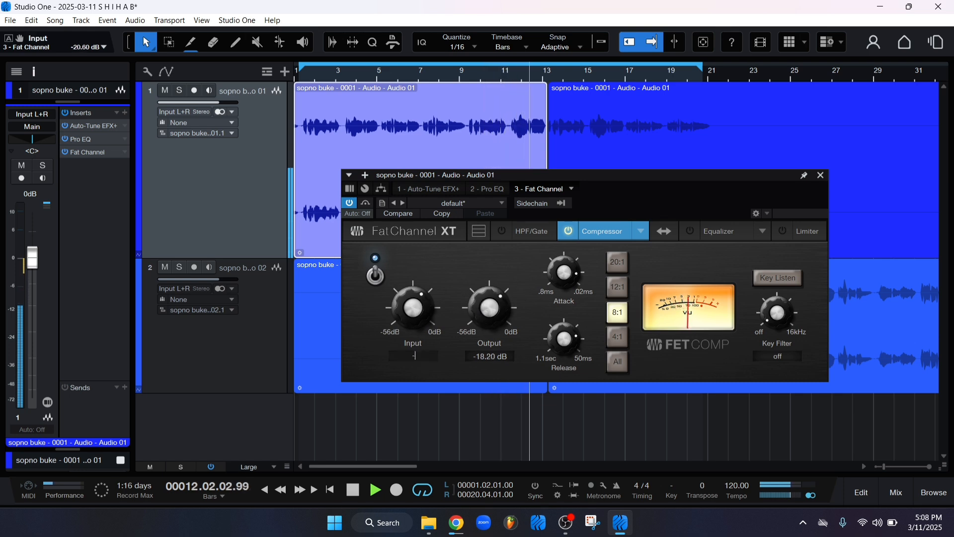
{"action": "type", "text": "20"}
{"action": "key", "text": "Return"}
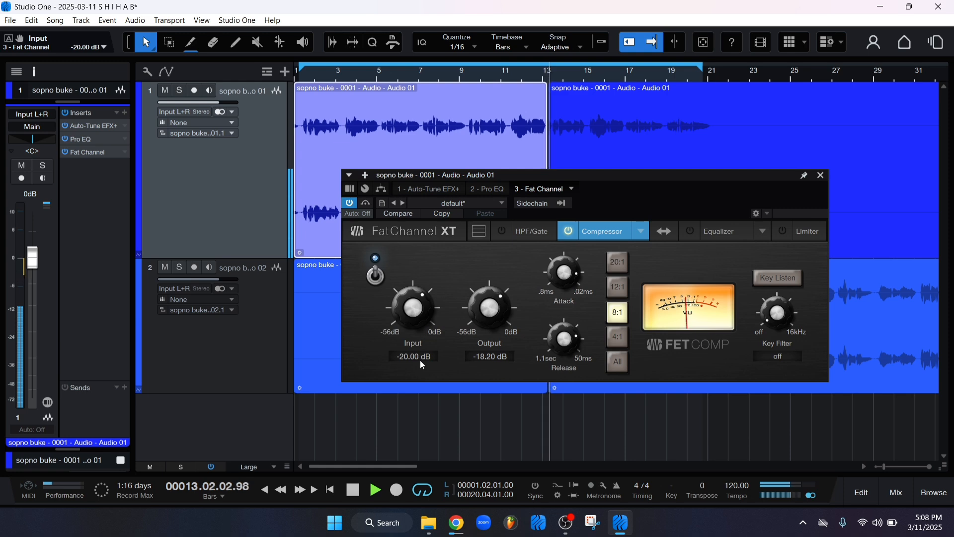
{"action": "left_click_drag", "start_coordinate": [488, 311], "coordinate": [488, 312]}
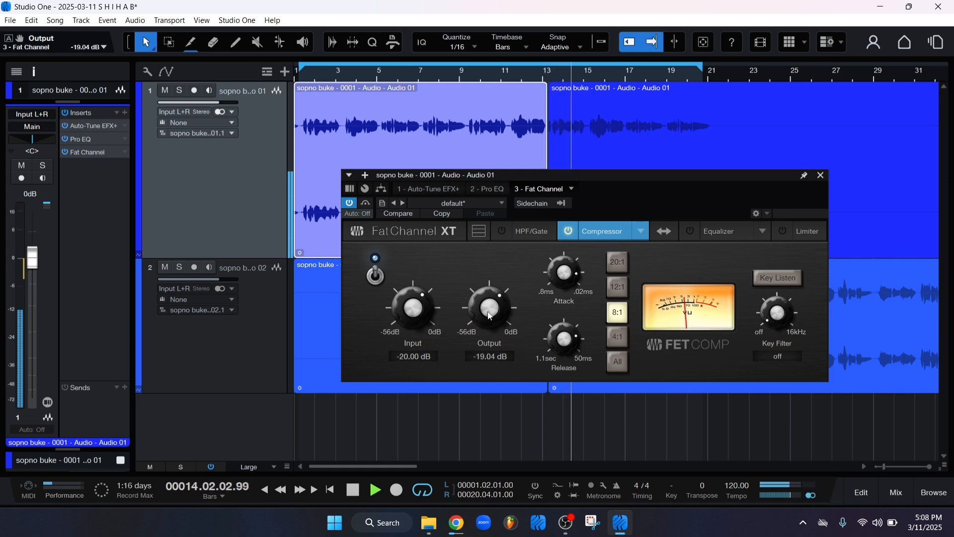
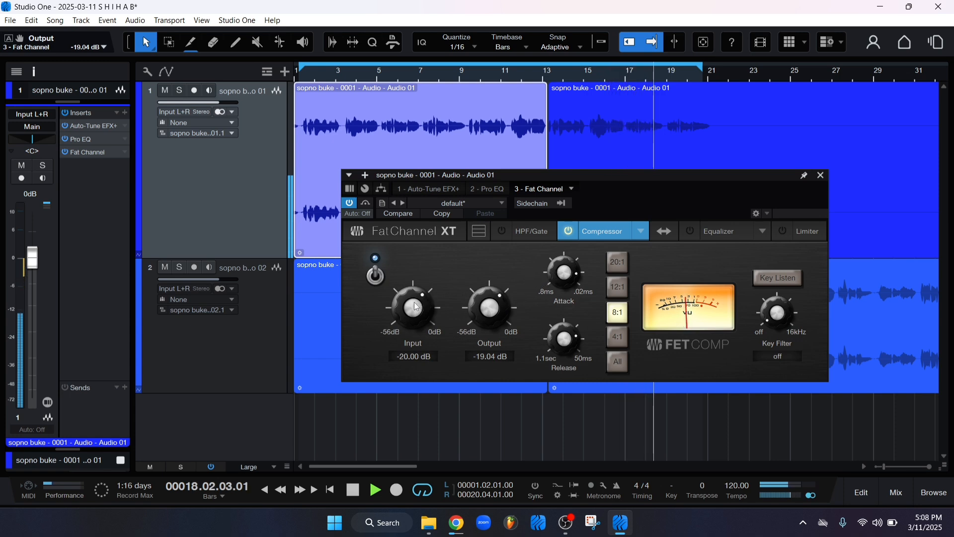
- Set the FET compressor's input to -23 dB and raise its output to about -18.2 dB
{"action": "left_click_drag", "start_coordinate": [417, 306], "coordinate": [416, 354]}
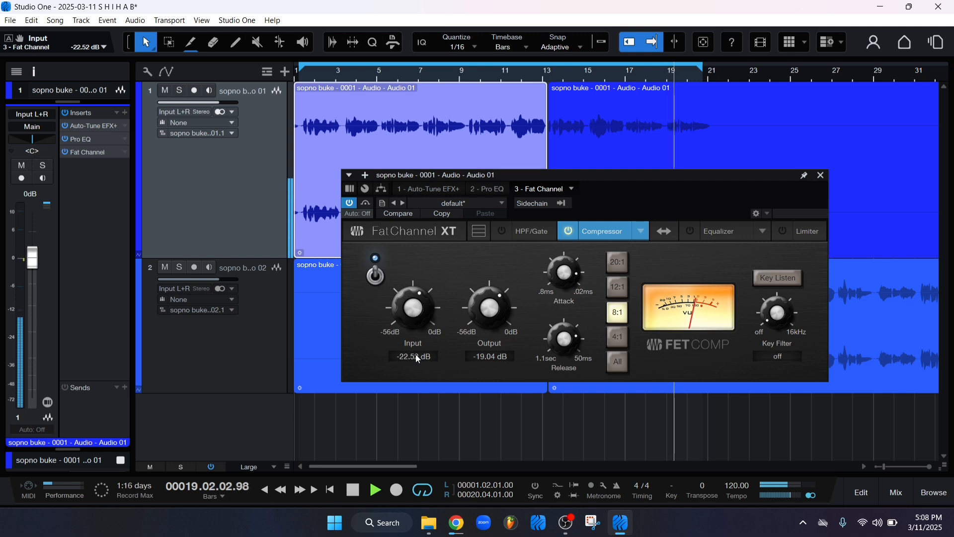
{"action": "left_click", "coordinate": [416, 355]}
{"action": "type", "text": "-23"}
{"action": "key", "text": "Return"}
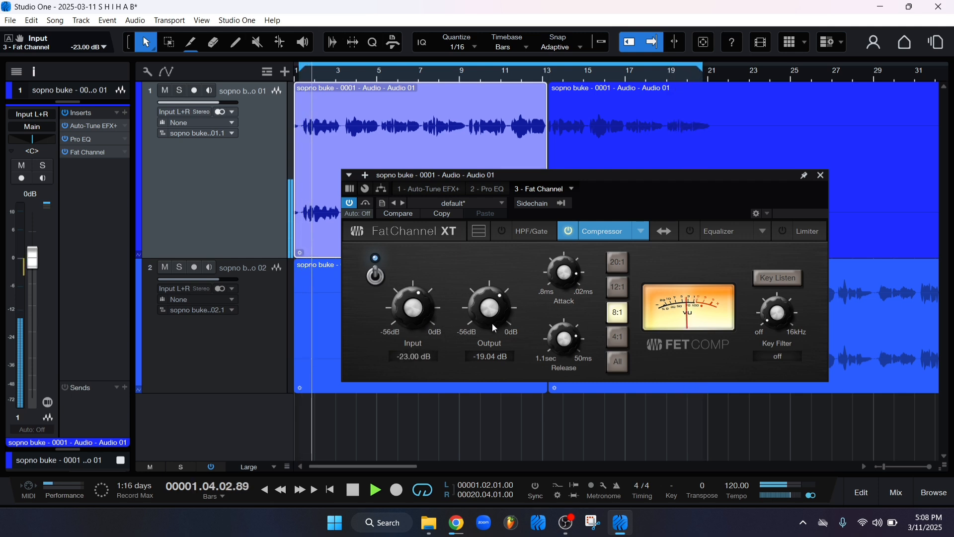
{"action": "left_click_drag", "start_coordinate": [486, 315], "coordinate": [487, 305]}
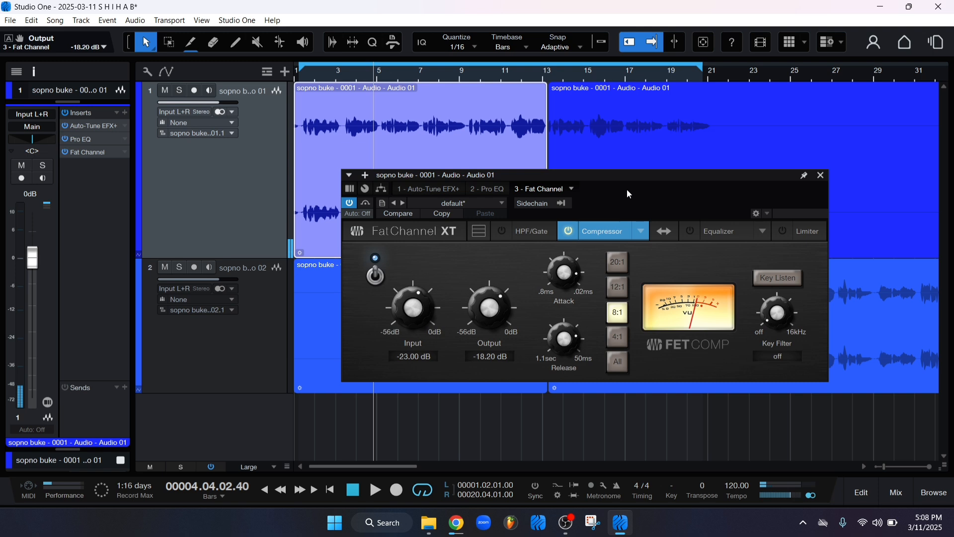
- Reposition the Fat Channel window, show its Equalizer section, and turn the equalizer on
{"action": "left_click_drag", "start_coordinate": [624, 189], "coordinate": [603, 177]}
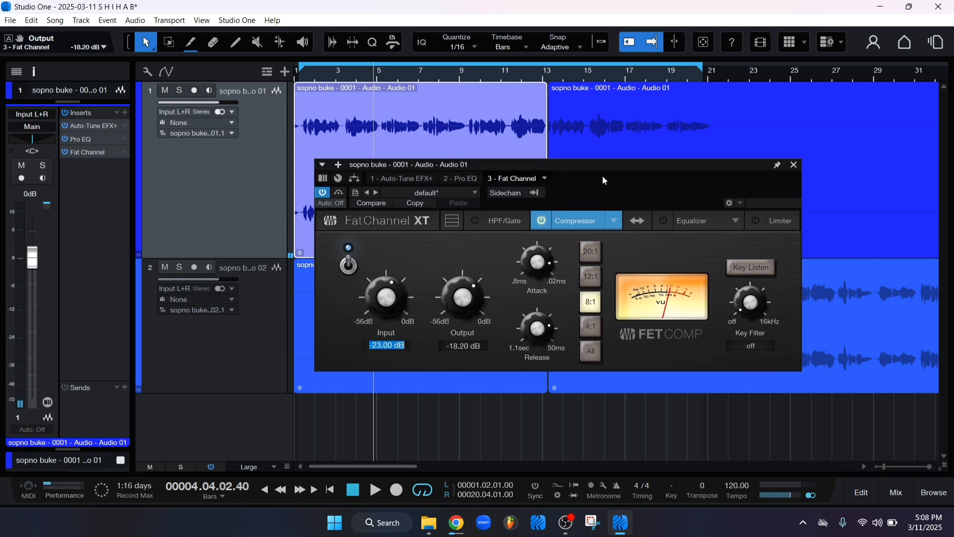
{"action": "left_click", "coordinate": [451, 243]}
{"action": "left_click_drag", "start_coordinate": [616, 171], "coordinate": [557, 170]}
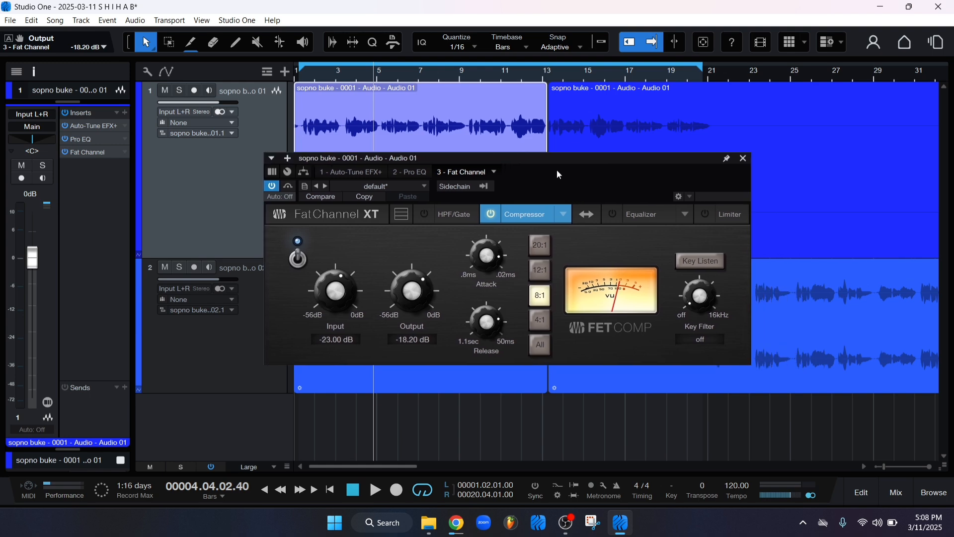
{"action": "left_click", "coordinate": [649, 219]}
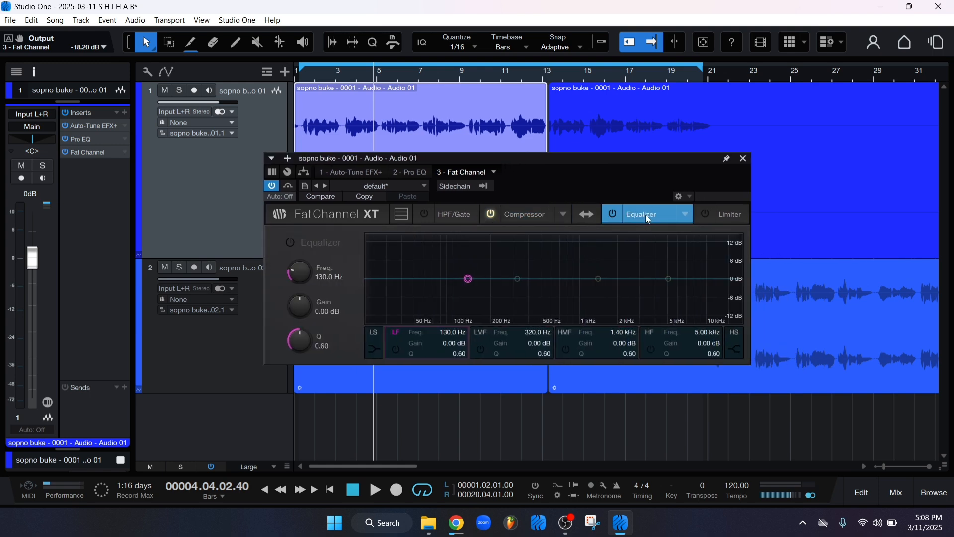
{"action": "left_click_drag", "start_coordinate": [536, 184], "coordinate": [521, 206]}
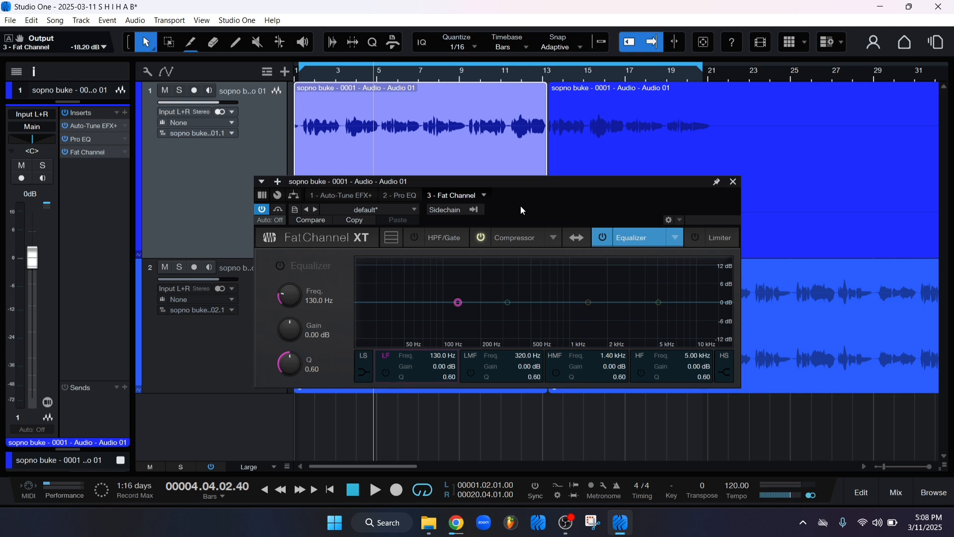
{"action": "left_click", "coordinate": [563, 399]}
{"action": "left_click_drag", "start_coordinate": [531, 207], "coordinate": [522, 212]}
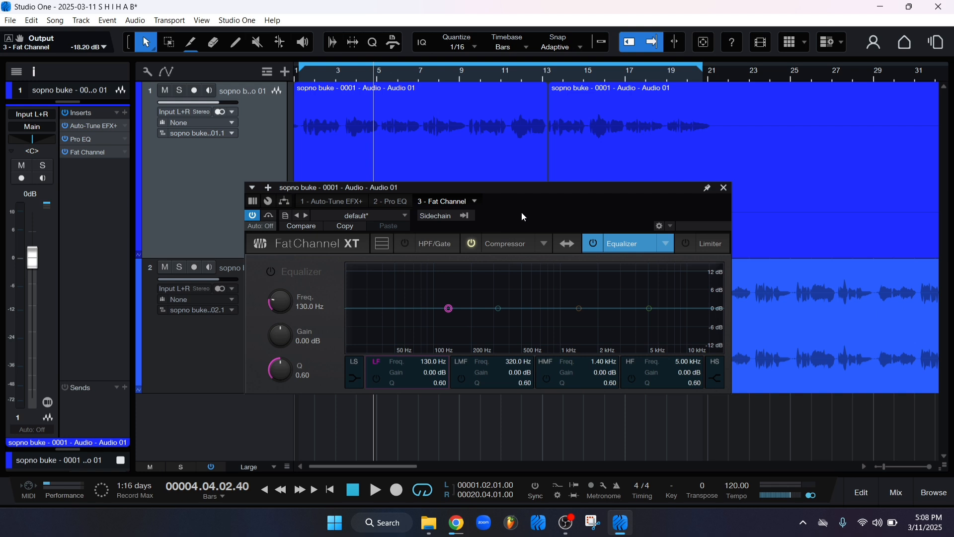
{"action": "left_click_drag", "start_coordinate": [517, 203], "coordinate": [510, 184]}
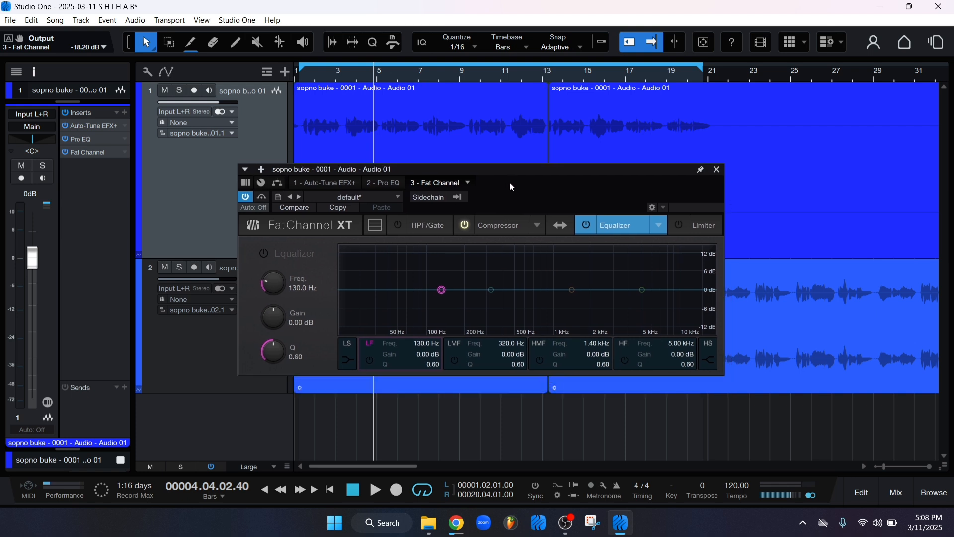
{"action": "left_click", "coordinate": [586, 223]}
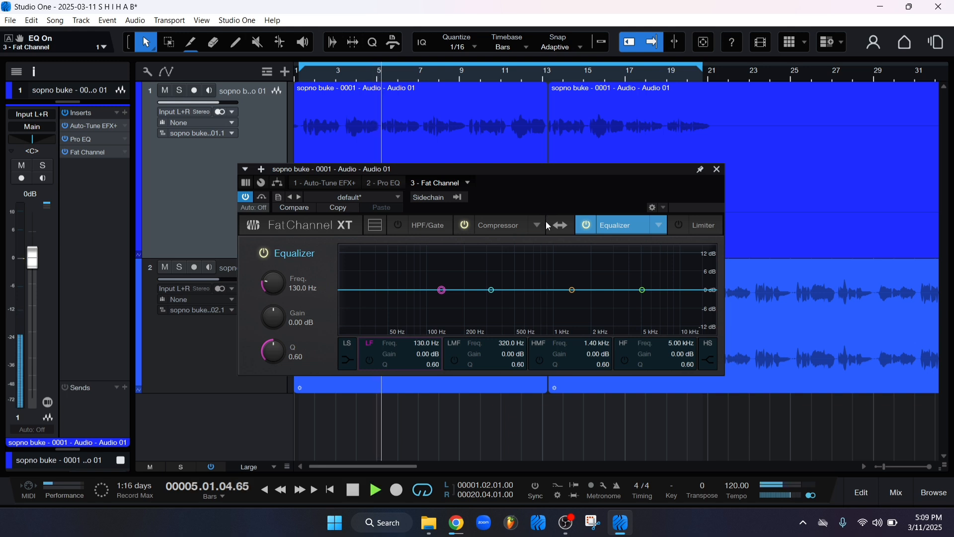
- Boost Fat Channel's equalizer bands: low-mid about 2.06 dB at 877 Hz, high-mid 2.84 dB at 2.90 kHz, high 2.65 dB at 10.63 kHz
{"action": "left_click", "coordinate": [572, 290]}
{"action": "left_click_drag", "start_coordinate": [575, 292], "coordinate": [581, 283]}
{"action": "left_click", "coordinate": [641, 292]}
{"action": "left_click_drag", "start_coordinate": [642, 293], "coordinate": [667, 283]}
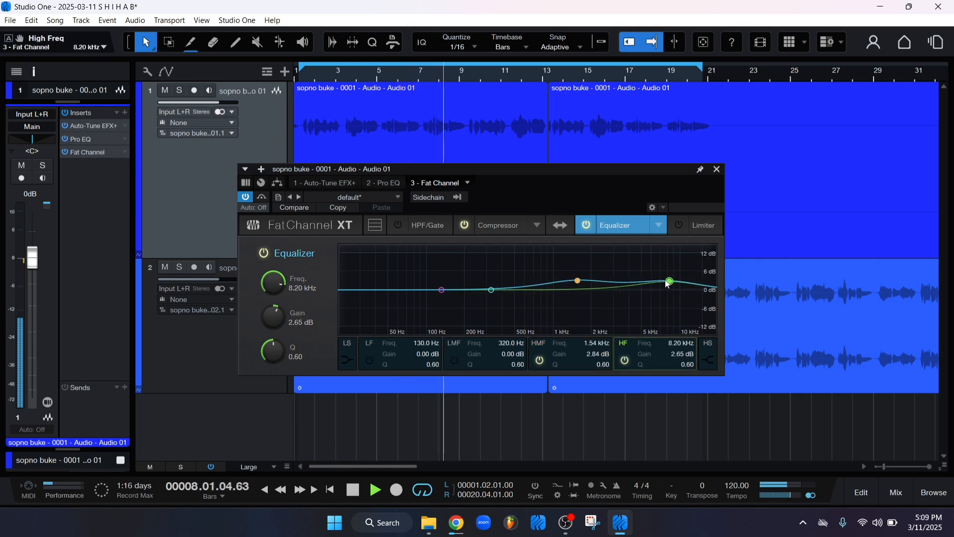
{"action": "left_click_drag", "start_coordinate": [669, 282], "coordinate": [685, 282]}
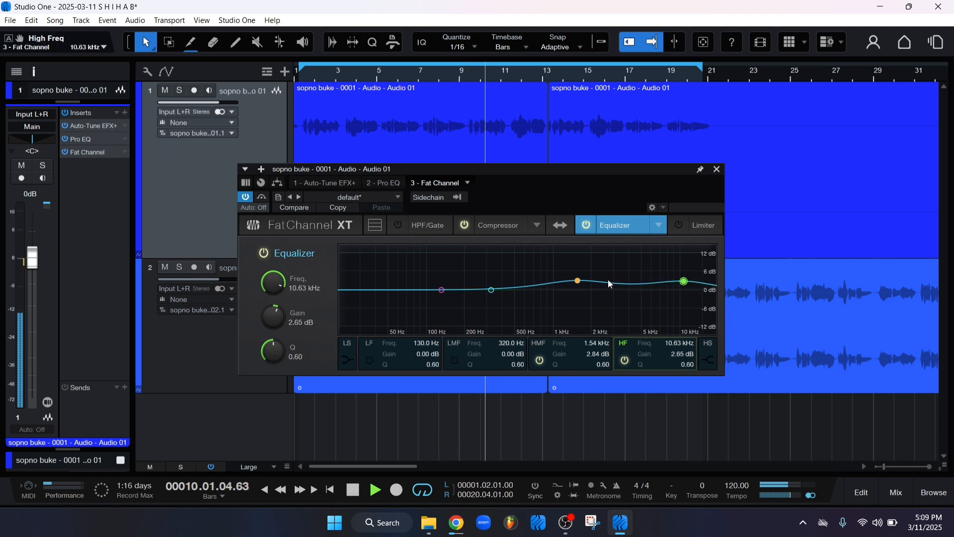
{"action": "left_click_drag", "start_coordinate": [580, 282], "coordinate": [617, 285]}
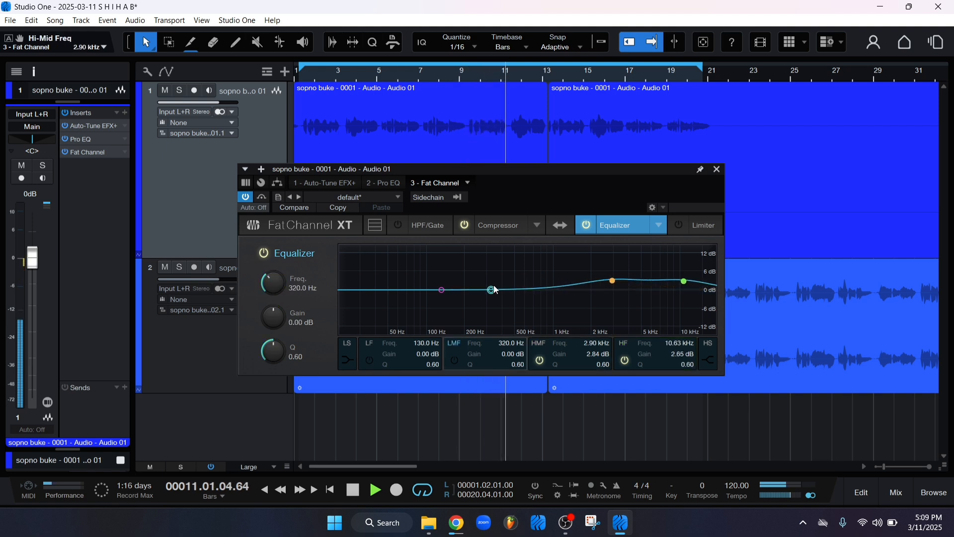
{"action": "left_click_drag", "start_coordinate": [491, 290], "coordinate": [550, 284]}
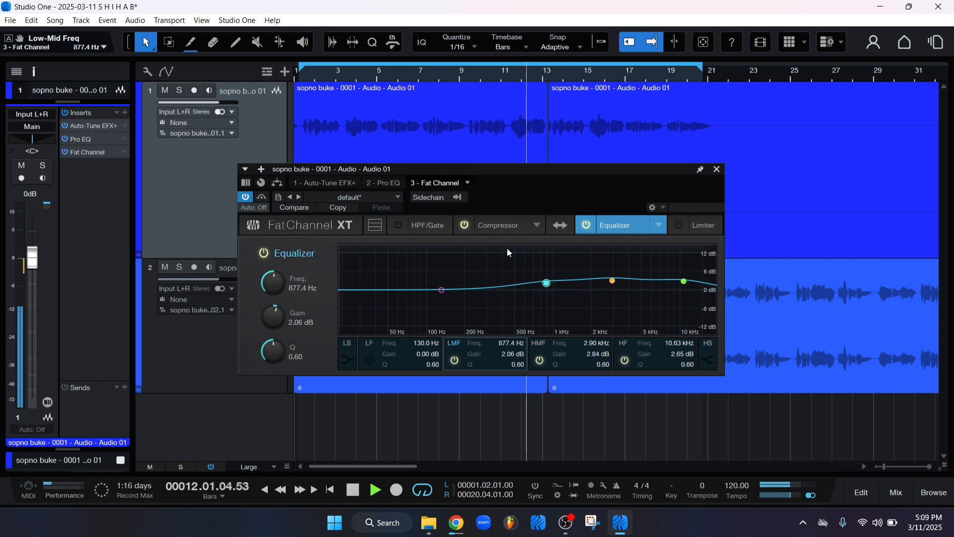
- Compare the playing vocal with Fat Channel's equalizer bypassed and active, leaving the equalizer on
{"action": "left_click", "coordinate": [586, 227]}
{"action": "left_click", "coordinate": [586, 226]}
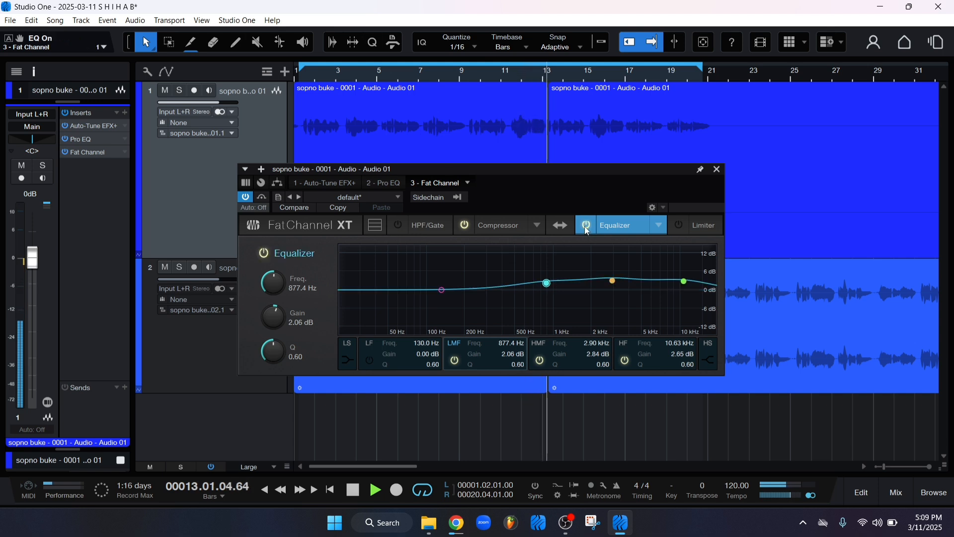
{"action": "left_click", "coordinate": [585, 226]}
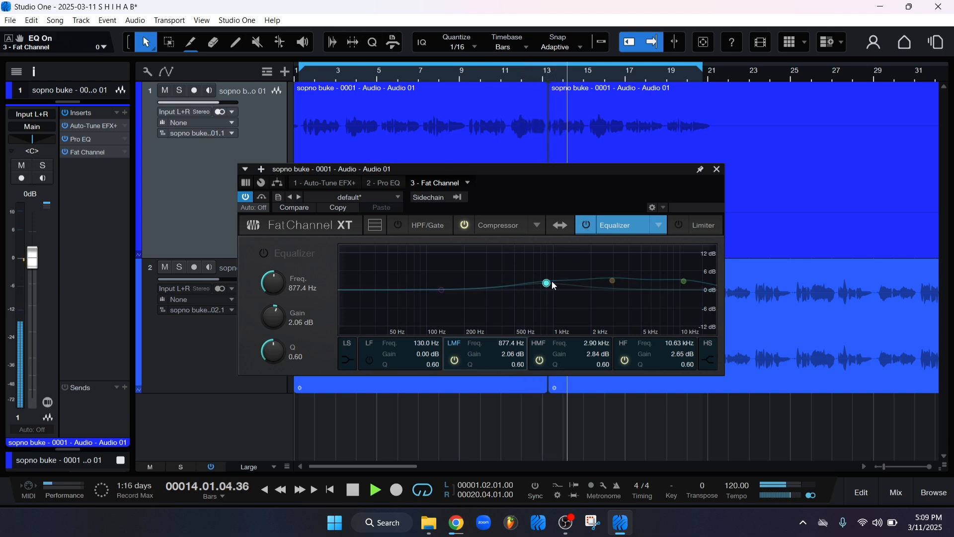
{"action": "double_click", "coordinate": [548, 282]}
{"action": "left_click", "coordinate": [586, 226]}
- Set low-mid to -1.47 dB at 897 Hz with Q 1.50, high-mid to 3.04 dB at 3.36 kHz, high to 4.22 dB at 11.90 kHz; stop playback
{"action": "mouse_move", "coordinate": [552, 282]}
{"action": "left_mouse_down"}
{"action": "mouse_move", "coordinate": [549, 253]}
{"action": "mouse_move", "coordinate": [548, 296]}
{"action": "left_mouse_up"}
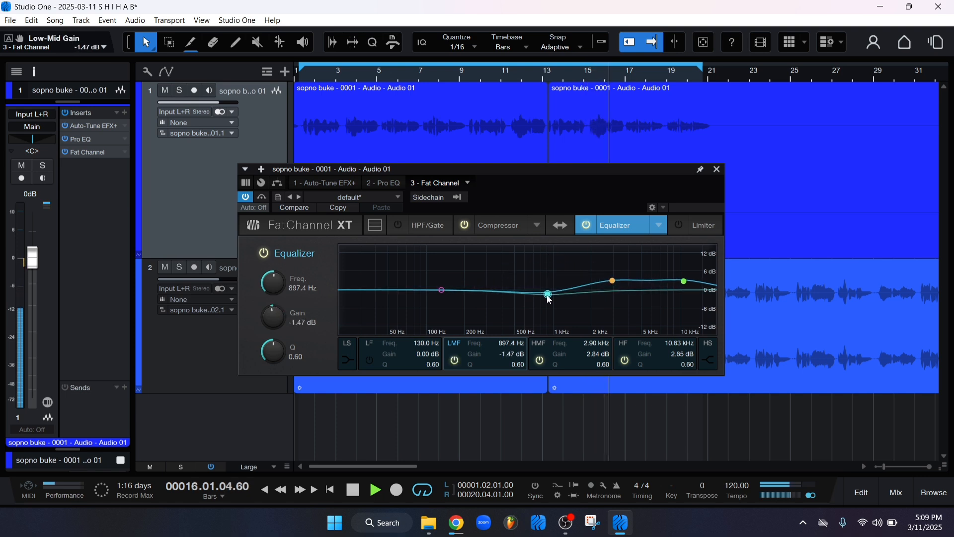
{"action": "scroll", "coordinate": [547, 296], "scroll_direction": "up", "scroll_amount": 3}
{"action": "left_click_drag", "start_coordinate": [613, 281], "coordinate": [684, 277]}
{"action": "left_click", "coordinate": [679, 282]}
{"action": "left_click", "coordinate": [622, 279]}
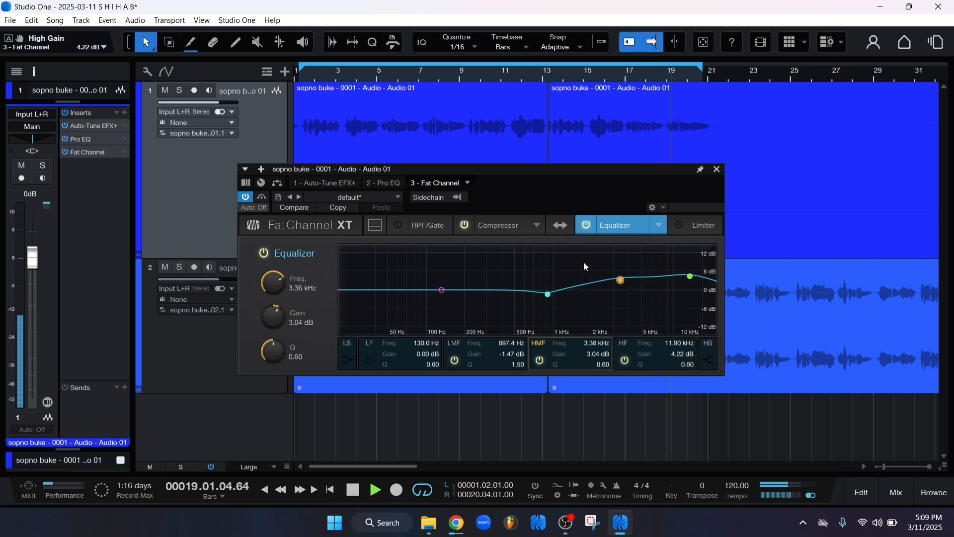
{"action": "key", "text": "space"}
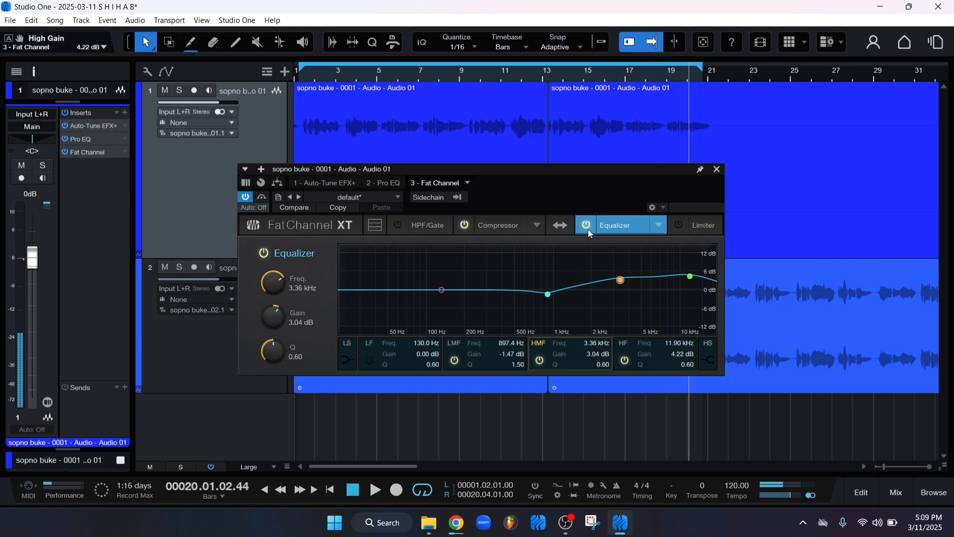
- Reposition the Fat Channel window over the tracks and show its Limiter section
{"action": "left_click_drag", "start_coordinate": [566, 181], "coordinate": [561, 184]}
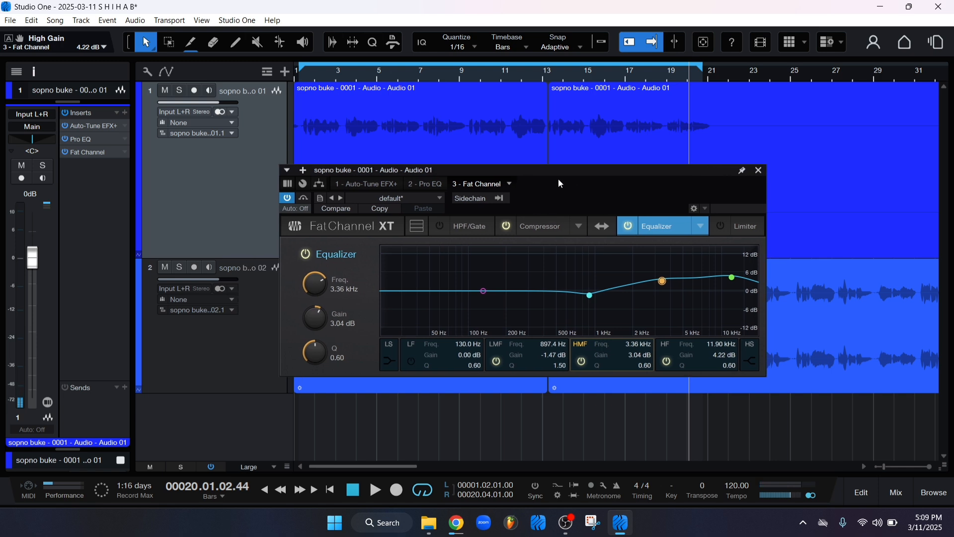
{"action": "left_click_drag", "start_coordinate": [609, 242], "coordinate": [583, 229]}
{"action": "left_click", "coordinate": [565, 282]}
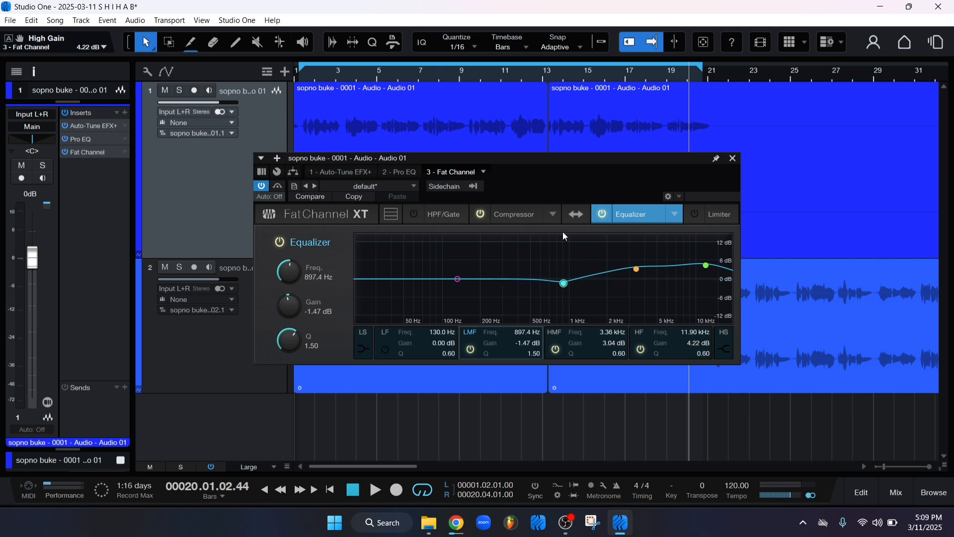
{"action": "left_click_drag", "start_coordinate": [571, 176], "coordinate": [467, 193]}
{"action": "left_click", "coordinate": [628, 217]}
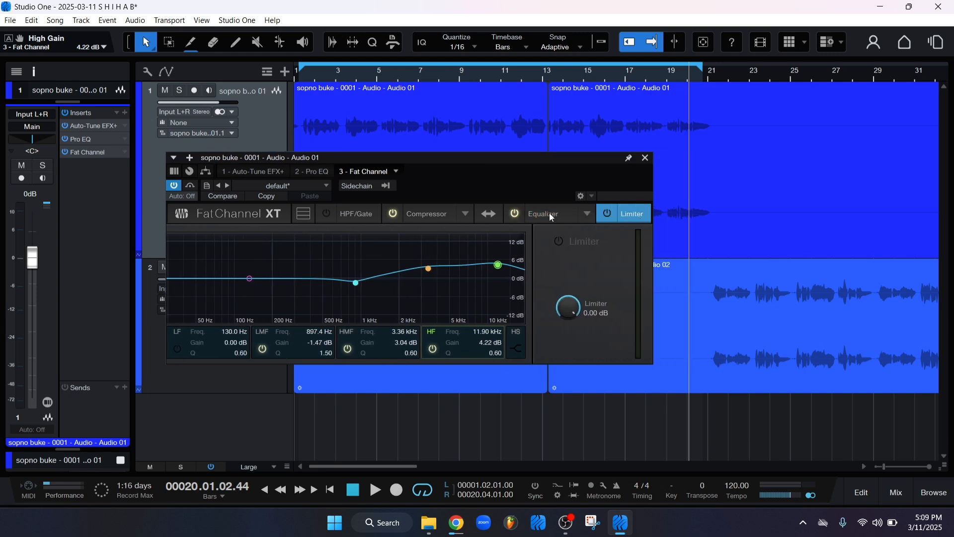
- Return Fat Channel to its Equalizer section, close the window, and expand Pro EQ's curve in the track inserts
{"action": "left_click", "coordinate": [523, 218]}
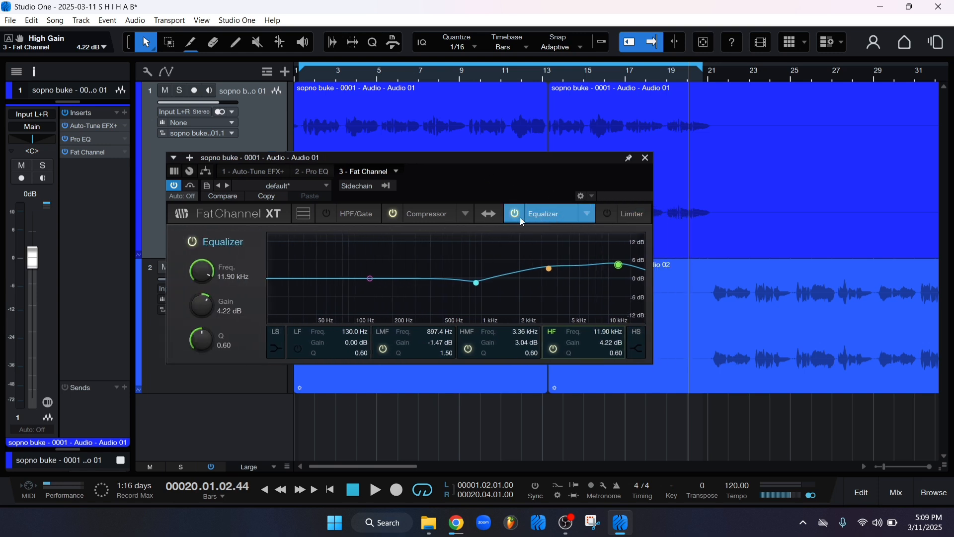
{"action": "left_click", "coordinate": [646, 158]}
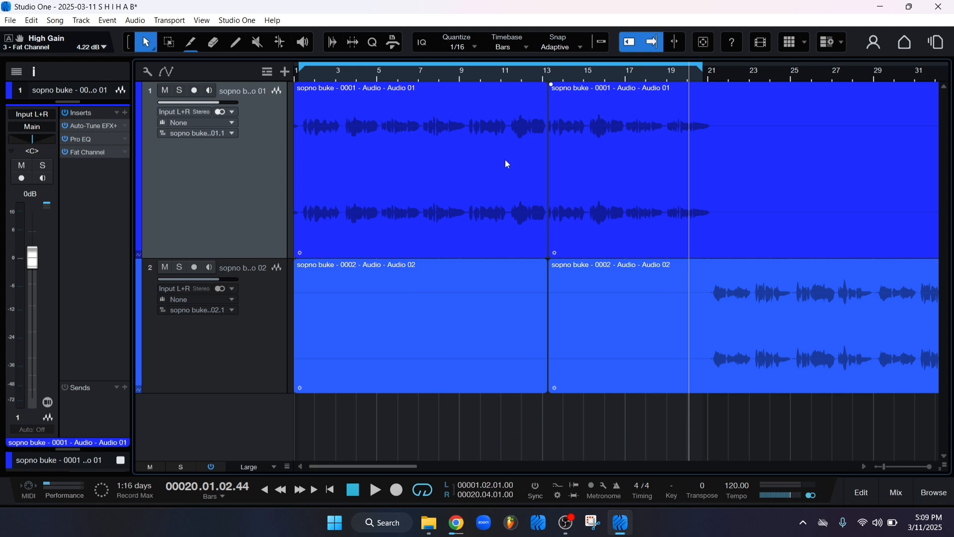
{"action": "left_click", "coordinate": [97, 139]}
{"action": "left_click", "coordinate": [89, 188]}
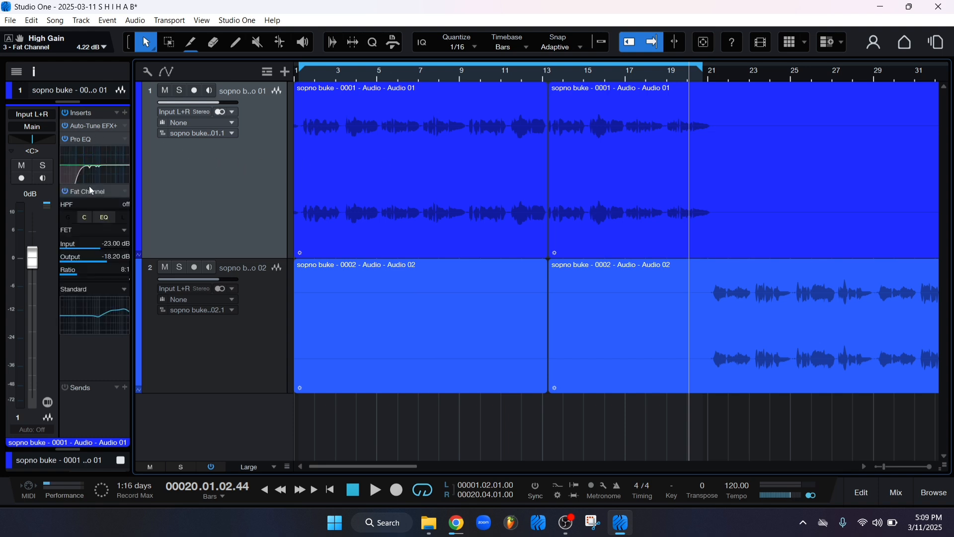
{"action": "left_click", "coordinate": [94, 193]}
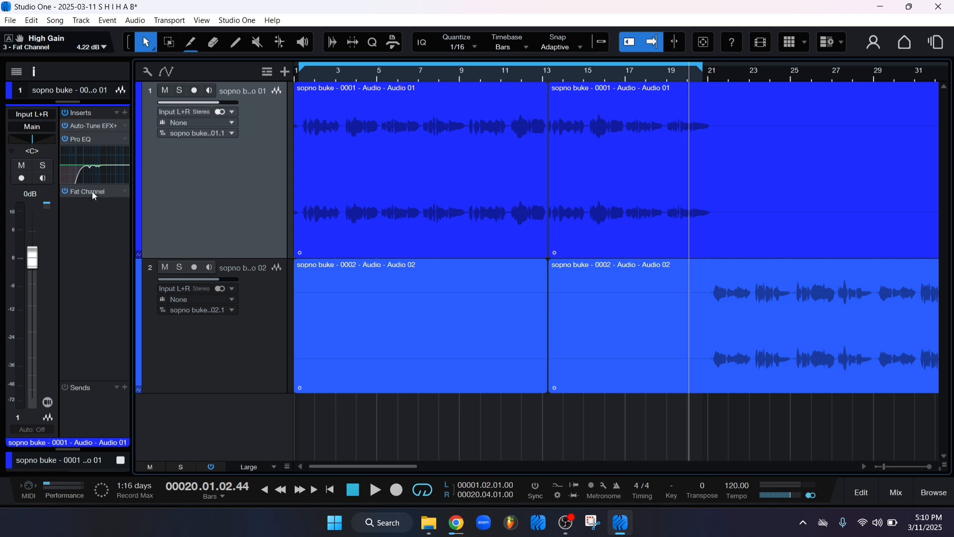
- Return the playhead to the loop start and insert the PreSonus De-Esser after Fat Channel on track 1
{"action": "key", "text": "KP_1"}
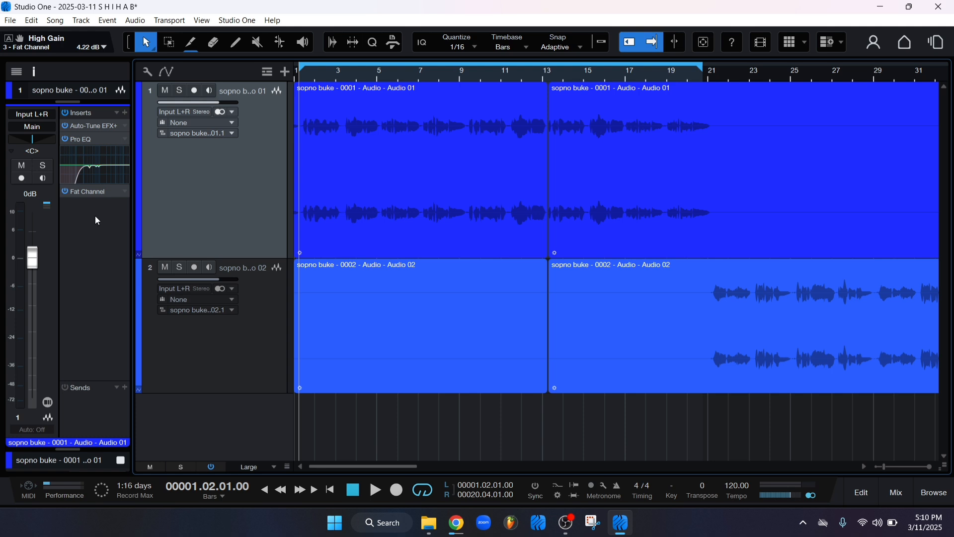
{"action": "left_click", "coordinate": [933, 491]}
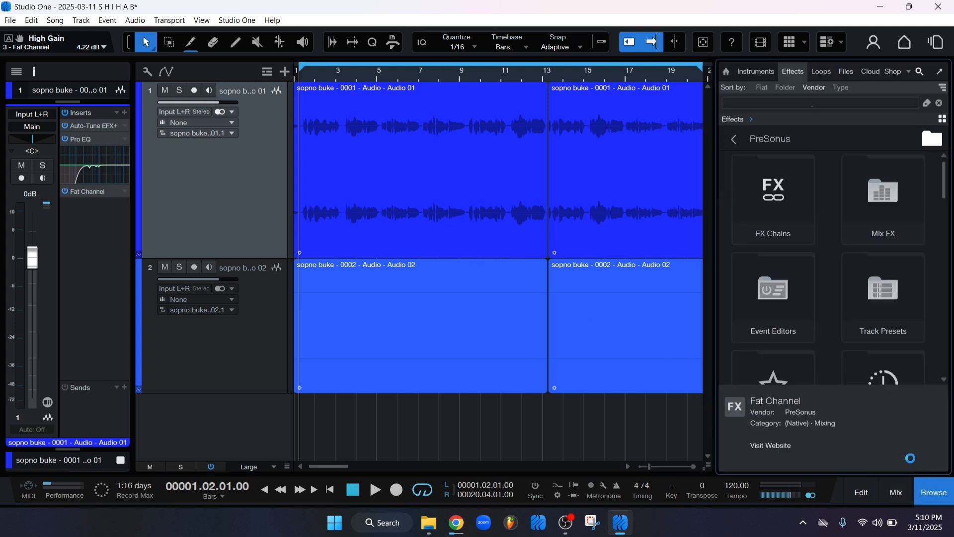
{"action": "scroll", "coordinate": [811, 268], "scroll_direction": "up", "scroll_amount": 3}
{"action": "scroll", "coordinate": [812, 272], "scroll_direction": "up", "scroll_amount": 2}
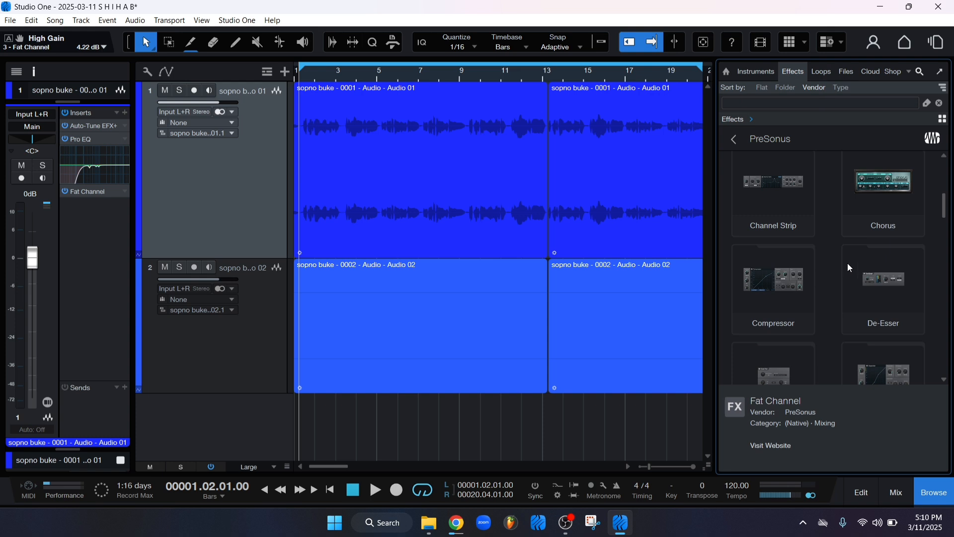
{"action": "left_click_drag", "start_coordinate": [884, 283], "coordinate": [105, 277]}
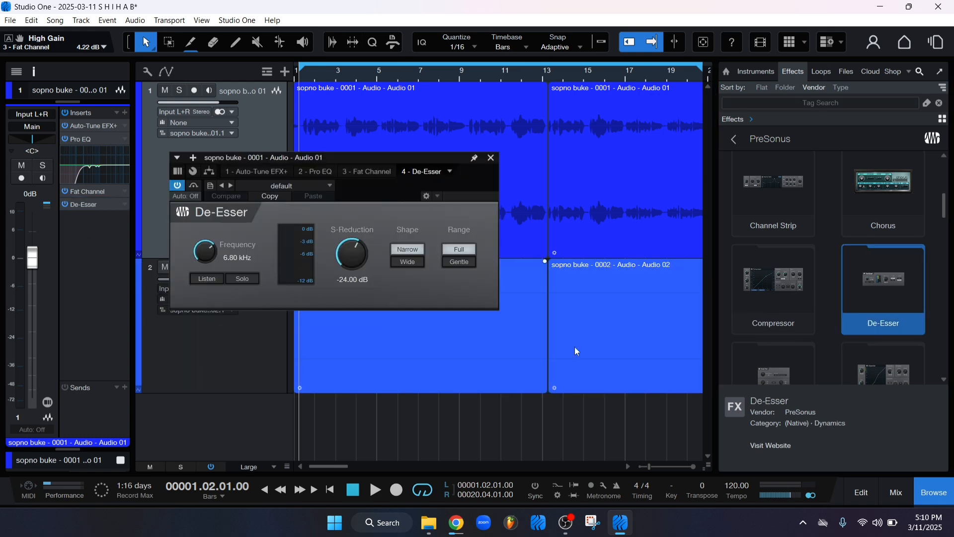
{"action": "left_click", "coordinate": [936, 487]}
{"action": "left_click_drag", "start_coordinate": [363, 198], "coordinate": [576, 205]}
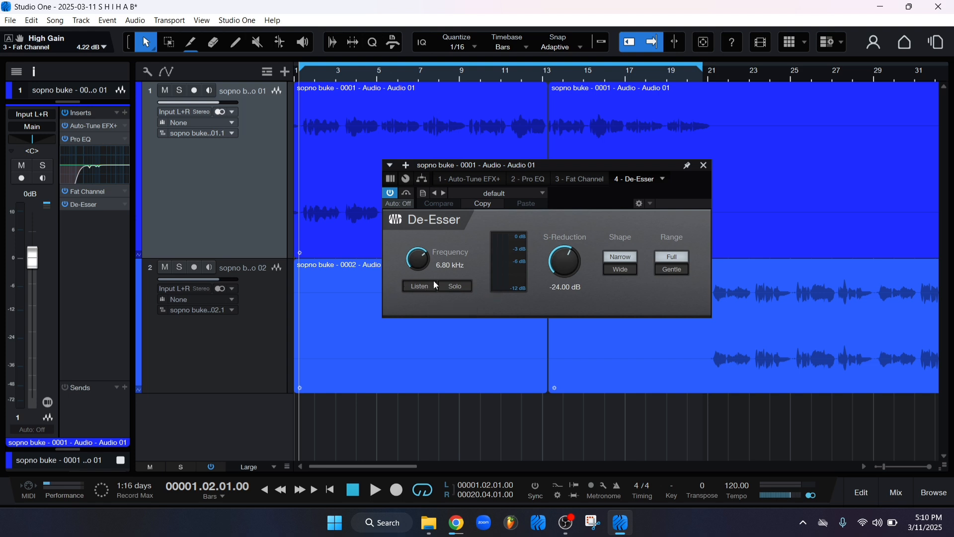
{"action": "left_click_drag", "start_coordinate": [601, 198], "coordinate": [584, 221]}
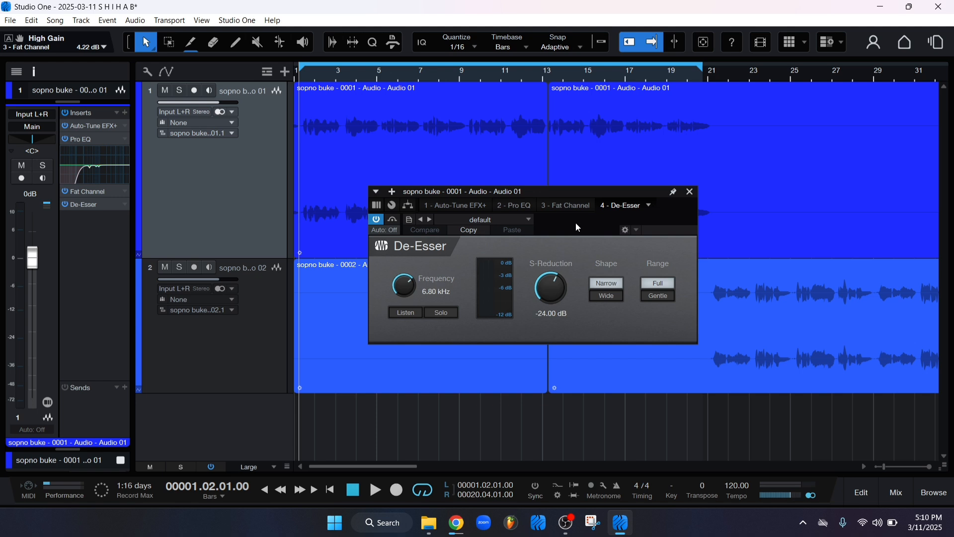
- Try the De-Esser's Shape and Range options, returning them to Narrow and Full
{"action": "left_click", "coordinate": [610, 288]}
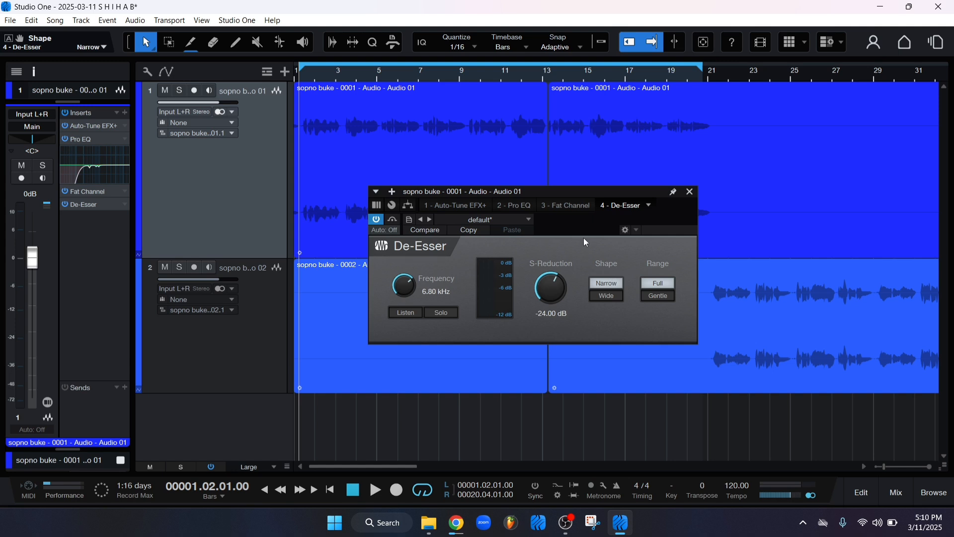
{"action": "left_click", "coordinate": [659, 284]}
{"action": "left_click", "coordinate": [666, 300]}
{"action": "left_click", "coordinate": [658, 284]}
- Set the De-Esser's Frequency to 8.00 kHz and S-Reduction to -32.70 dB, and play the vocal
{"action": "left_click_drag", "start_coordinate": [395, 293], "coordinate": [407, 291]}
{"action": "mouse_move", "coordinate": [403, 285]}
{"action": "left_mouse_down"}
{"action": "mouse_move", "coordinate": [402, 296]}
{"action": "mouse_move", "coordinate": [401, 285]}
{"action": "left_mouse_up"}
{"action": "type", "text": "80000"}
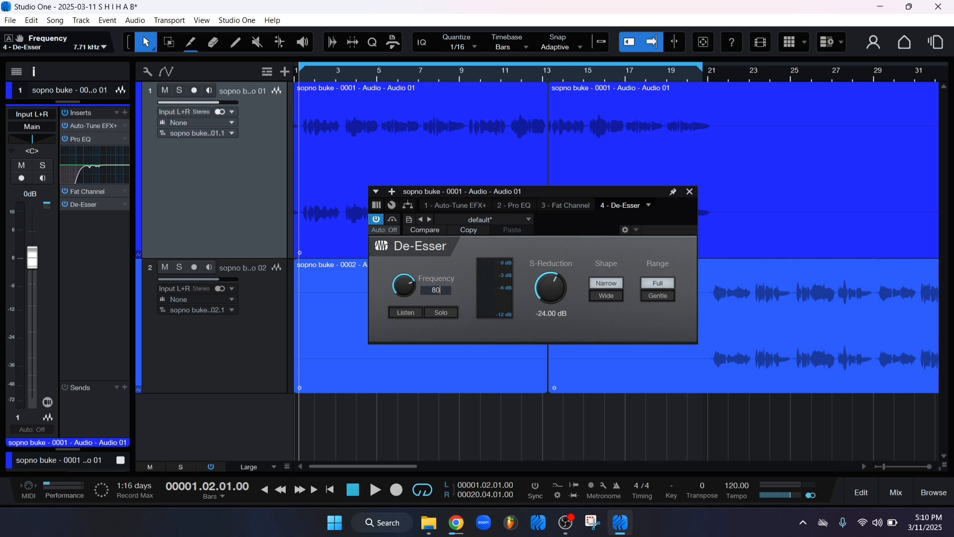
{"action": "left_click", "coordinate": [432, 291]}
{"action": "type", "text": "8000"}
{"action": "left_click_drag", "start_coordinate": [549, 219], "coordinate": [530, 217]}
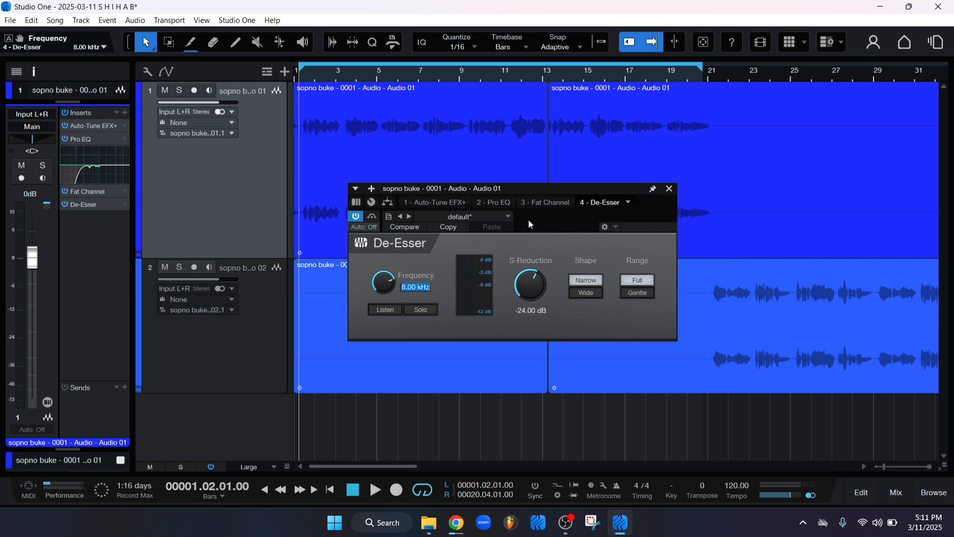
{"action": "key", "text": "Return"}
{"action": "mouse_move", "coordinate": [524, 284]}
{"action": "left_mouse_down"}
{"action": "mouse_move", "coordinate": [530, 243]}
{"action": "mouse_move", "coordinate": [531, 318]}
{"action": "mouse_move", "coordinate": [532, 278]}
{"action": "left_mouse_up"}
{"action": "key", "text": "space"}
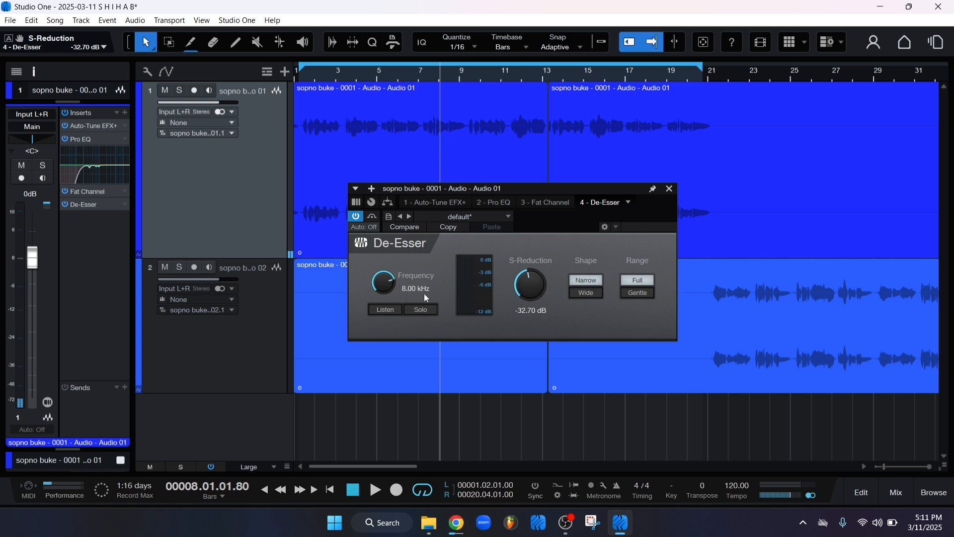
- Audition the De-Esser at 6.00 kHz and set its Frequency to 7.00 kHz
{"action": "type", "text": "6000"}
{"action": "key", "text": "Return"}
{"action": "key", "text": "space"}
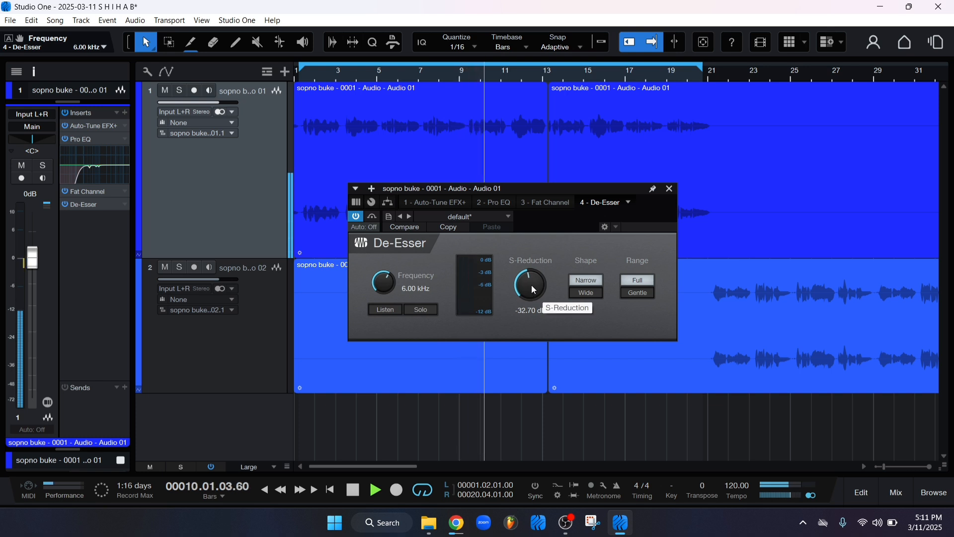
{"action": "left_click", "coordinate": [417, 288]}
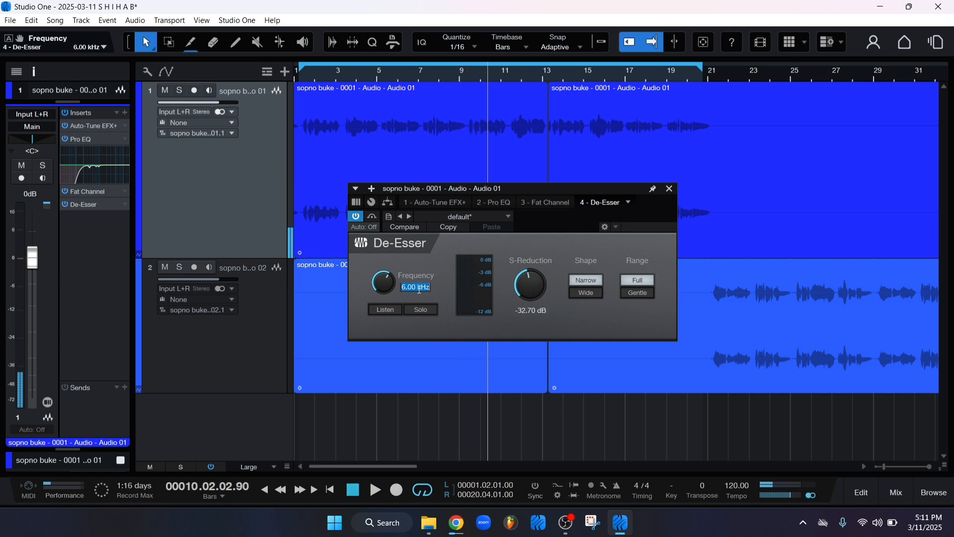
{"action": "type", "text": "7000"}
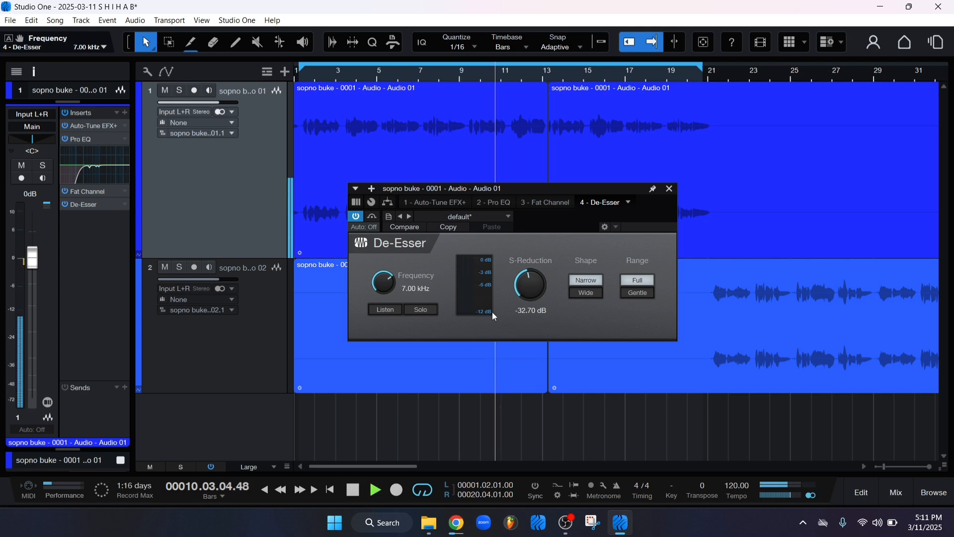
- Set the De-Esser's S-Reduction to -30.00 dB during playback and stop the vocal
{"action": "scroll", "coordinate": [523, 291], "scroll_direction": "up", "scroll_amount": 2}
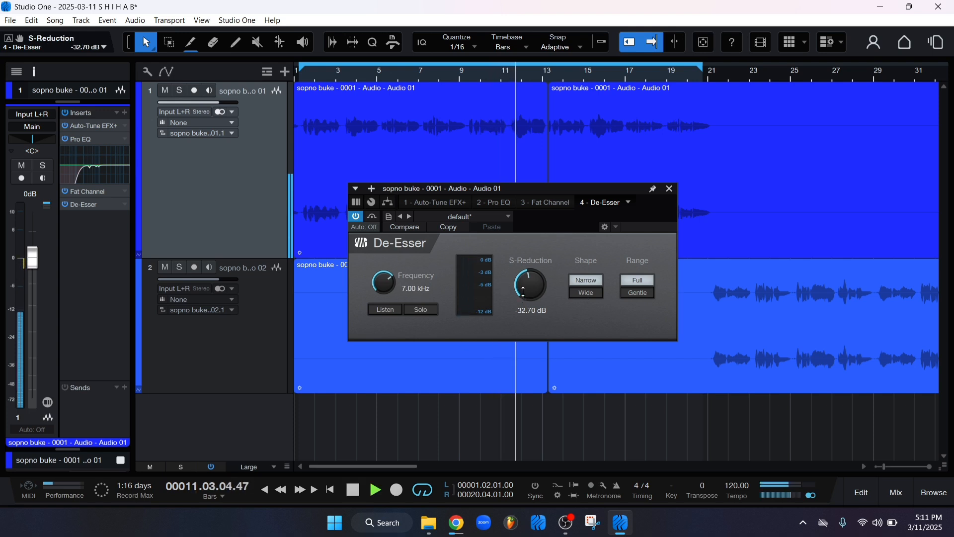
{"action": "scroll", "coordinate": [532, 307], "scroll_direction": "up", "scroll_amount": 1}
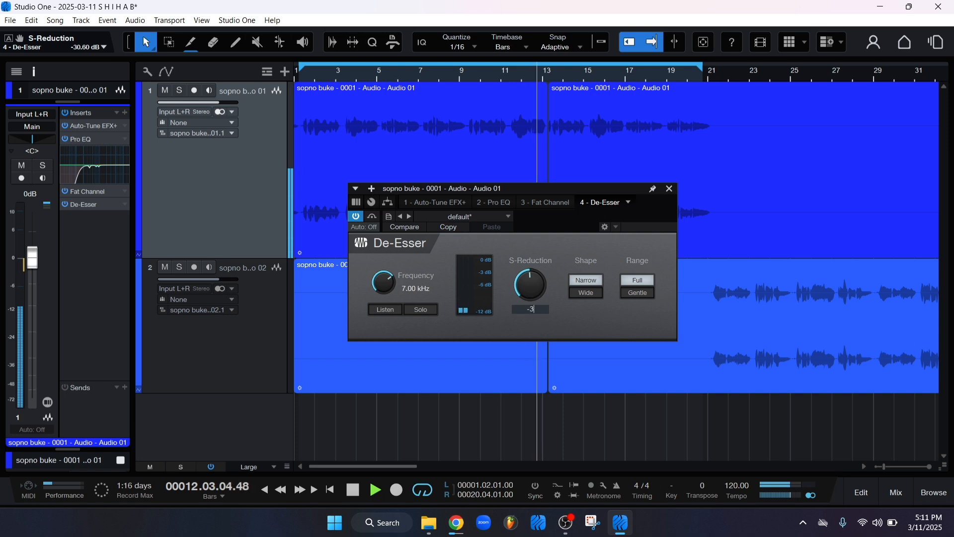
{"action": "key", "text": "space"}
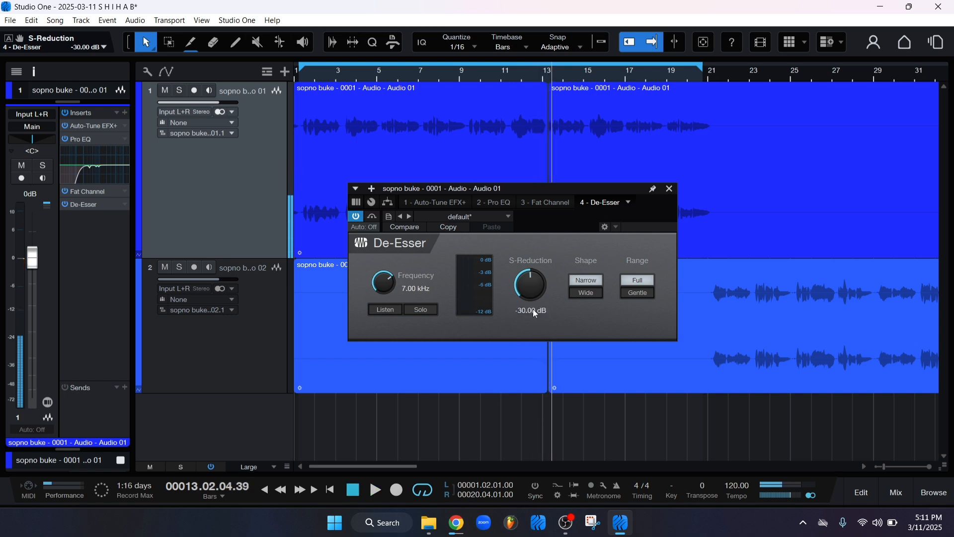
{"action": "left_click_drag", "start_coordinate": [548, 228], "coordinate": [570, 208]}
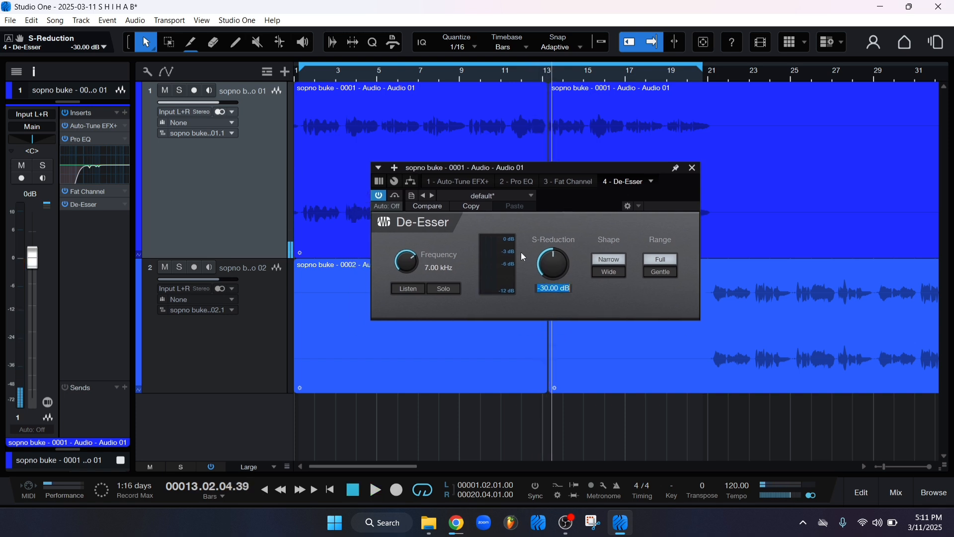
- Audition the De-Esser's Listen mode from the loop start and try S-Reduction at -20 dB
{"action": "left_click", "coordinate": [402, 292]}
{"action": "key", "text": "comma"}
{"action": "key", "text": "space"}
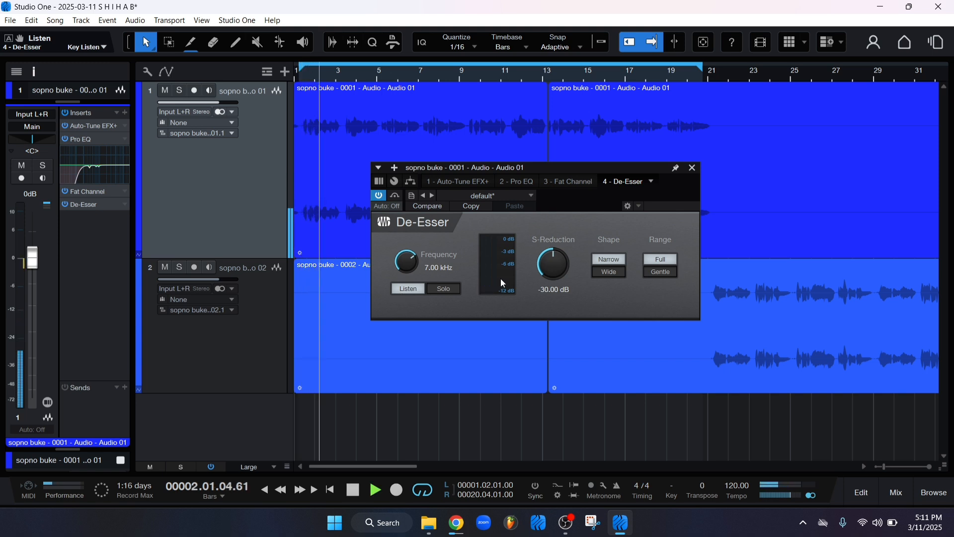
{"action": "left_click_drag", "start_coordinate": [552, 270], "coordinate": [553, 247]}
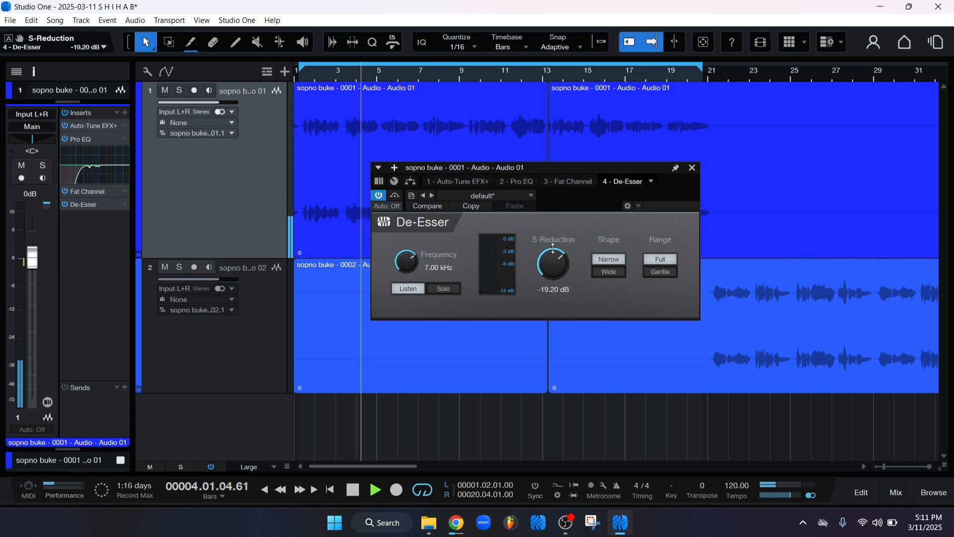
{"action": "left_click", "coordinate": [558, 289]}
{"action": "type", "text": "-20"}
{"action": "key", "text": "Return"}
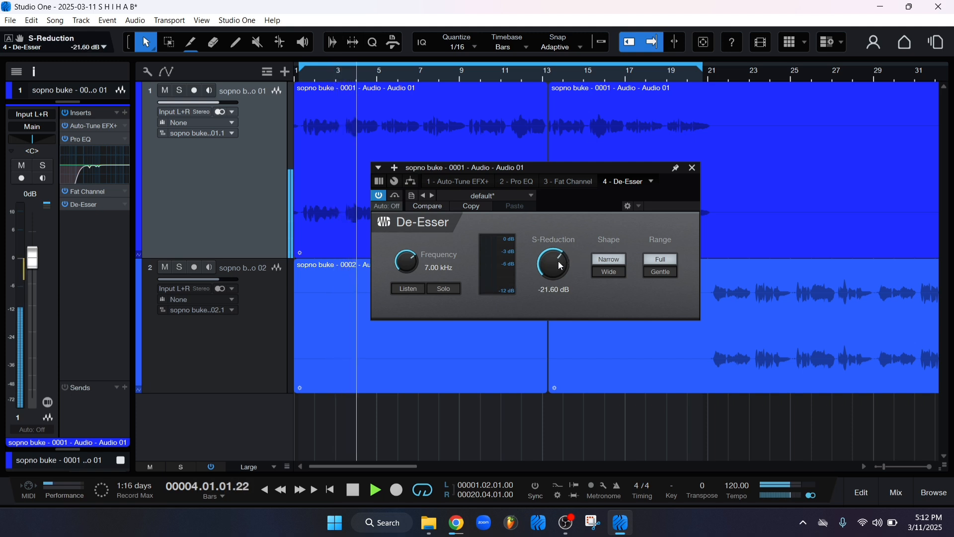
- Set S-Reduction back to -30.00 dB while the vocal plays, stop playback, and close the De-Esser window
{"action": "left_click_drag", "start_coordinate": [559, 261], "coordinate": [557, 299]}
{"action": "left_click", "coordinate": [554, 294]}
{"action": "type", "text": "-30"}
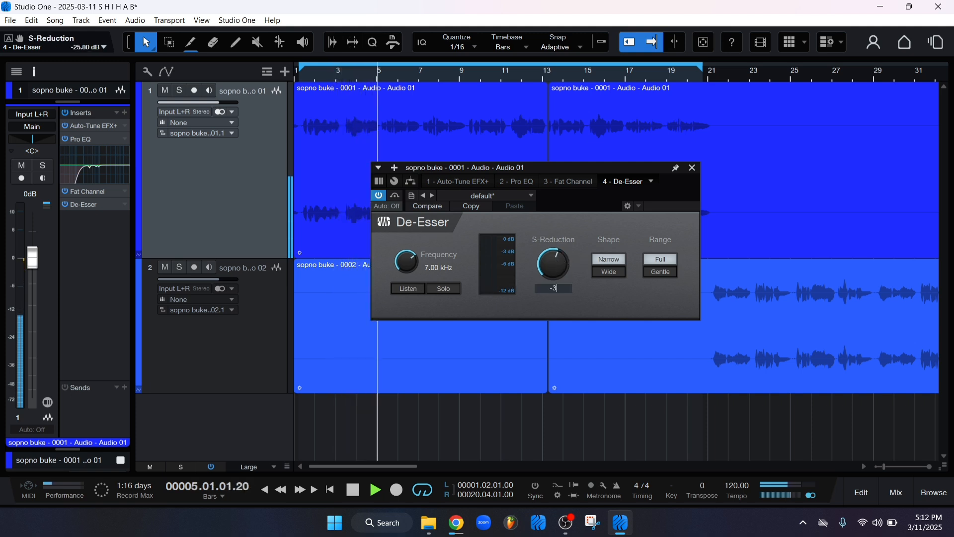
{"action": "key", "text": "Return"}
{"action": "key", "text": "space"}
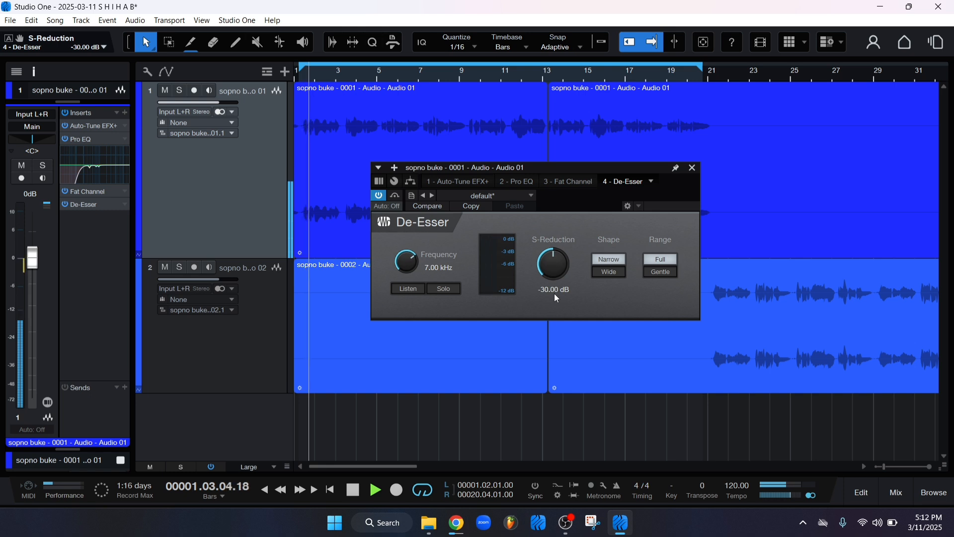
{"action": "left_click_drag", "start_coordinate": [565, 201], "coordinate": [557, 182]}
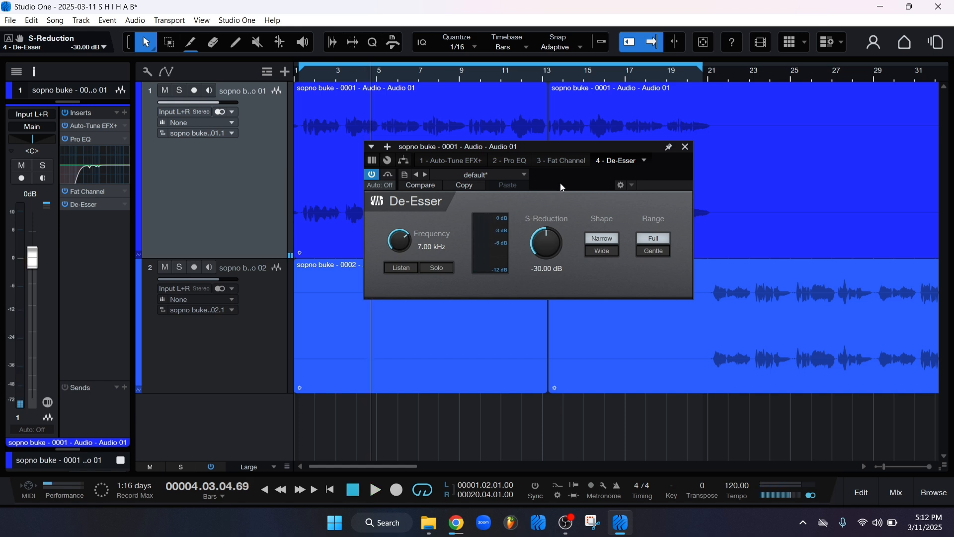
{"action": "left_click", "coordinate": [686, 148]}
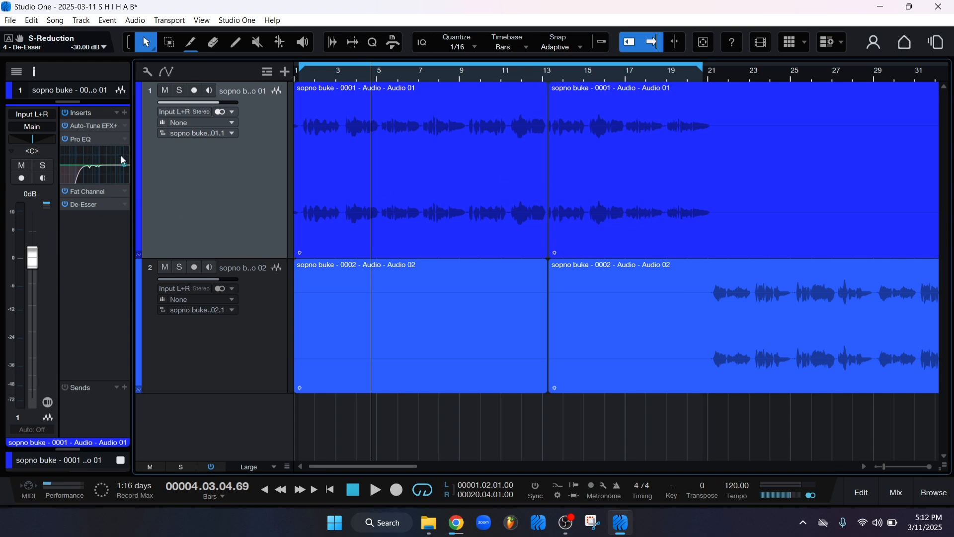
- Review Fat Channel's equalizer settings on the vocal track and close its window
{"action": "left_click", "coordinate": [94, 194]}
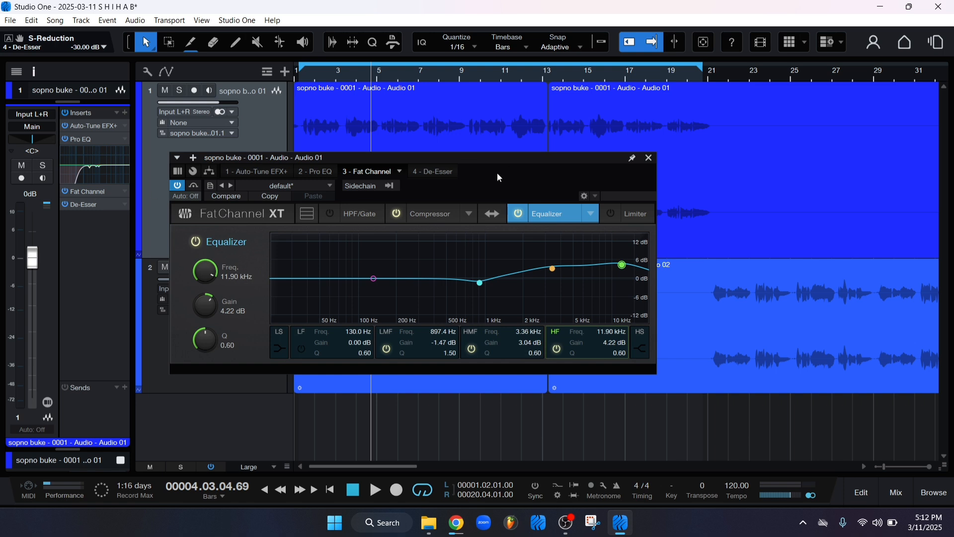
{"action": "left_click", "coordinate": [649, 159]}
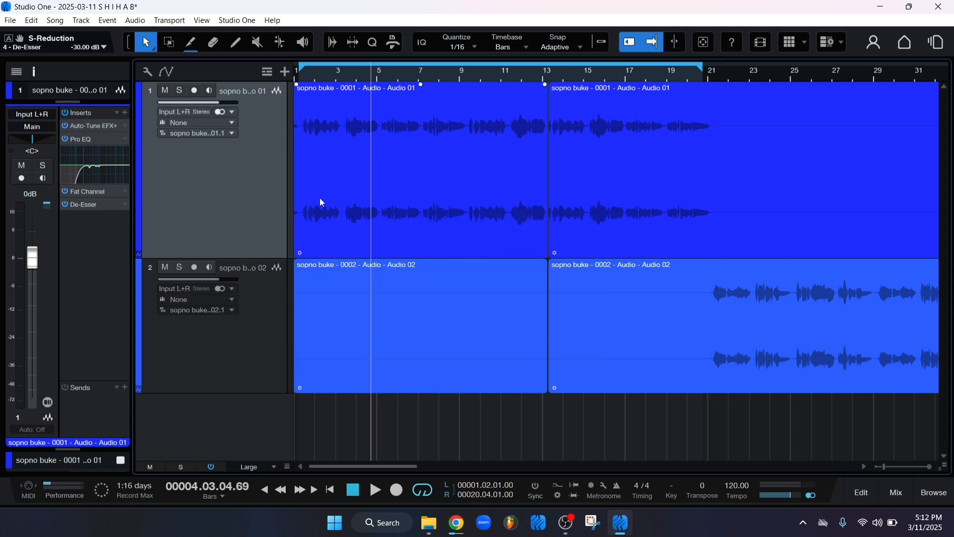
{"action": "left_click", "coordinate": [93, 191]}
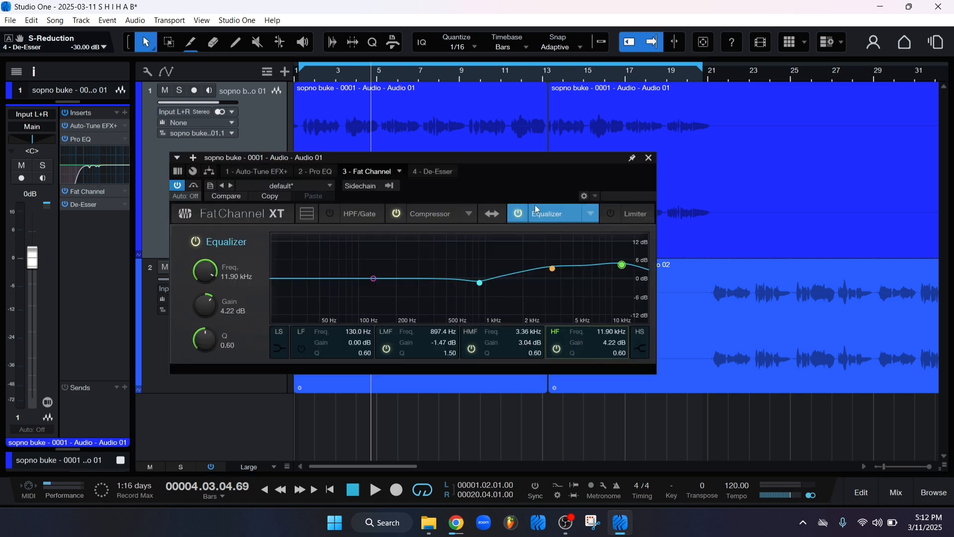
{"action": "left_click", "coordinate": [650, 159]}
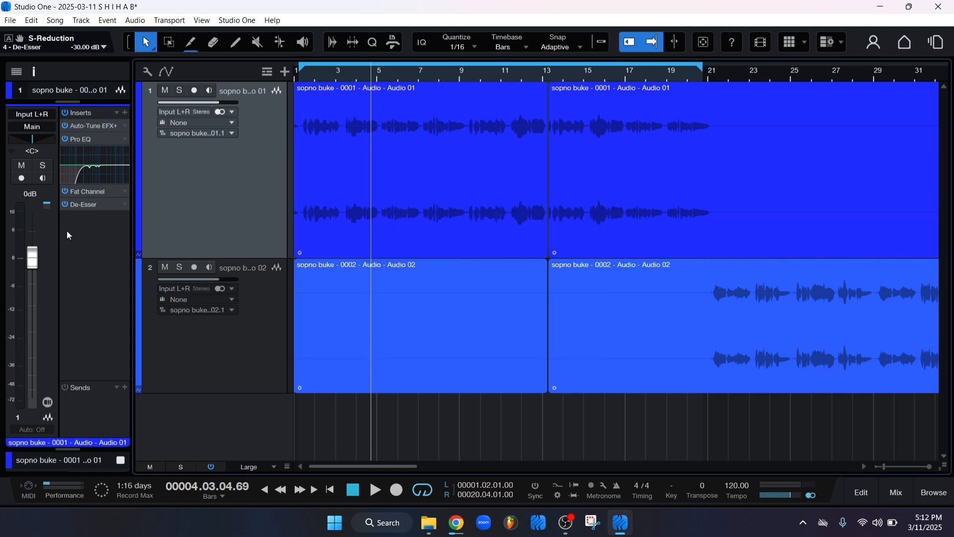
- Find RedlightDist among the PreSonus effects and insert it after De-Esser on the first vocal track
{"action": "left_click", "coordinate": [919, 490]}
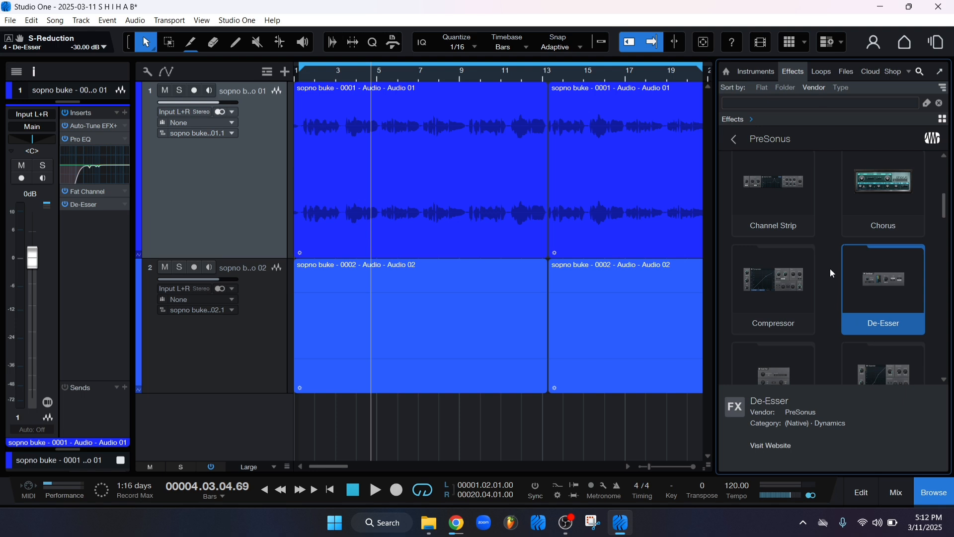
{"action": "scroll", "coordinate": [833, 274], "scroll_direction": "up", "scroll_amount": 6}
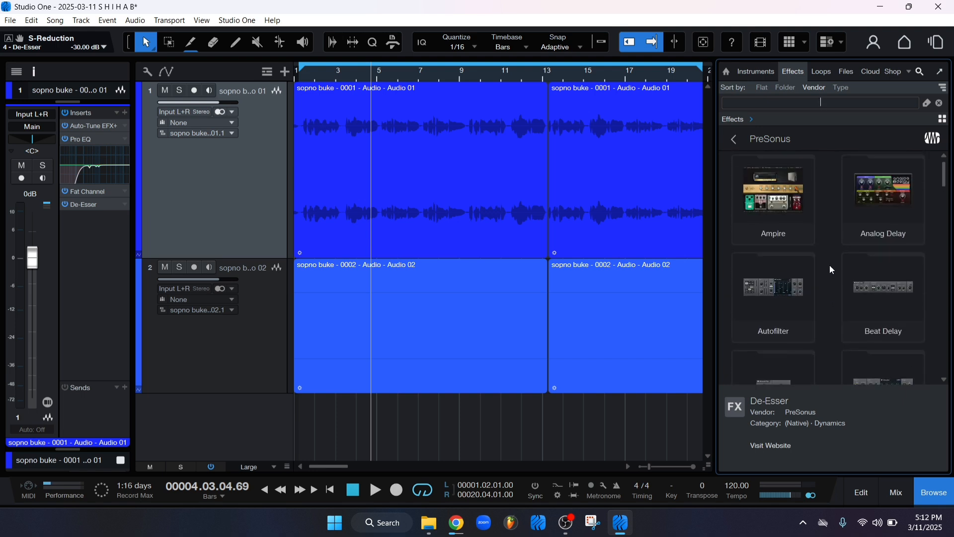
{"action": "scroll", "coordinate": [830, 269], "scroll_direction": "down", "scroll_amount": 6}
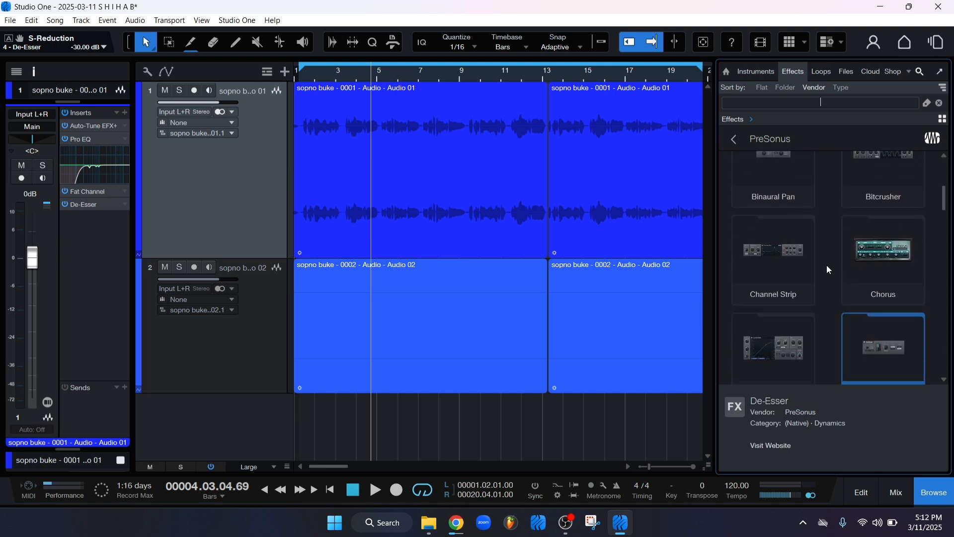
{"action": "scroll", "coordinate": [829, 268], "scroll_direction": "down", "scroll_amount": 6}
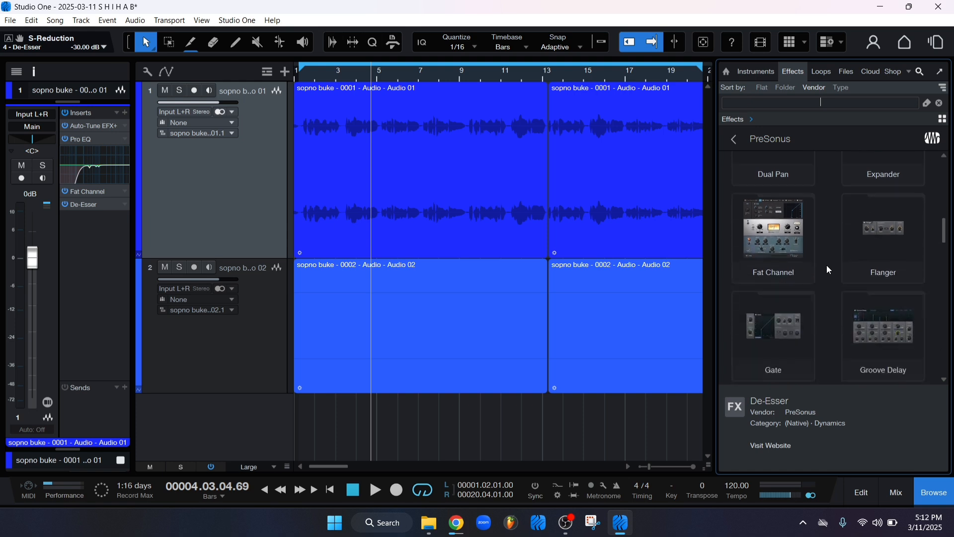
{"action": "scroll", "coordinate": [830, 270], "scroll_direction": "down", "scroll_amount": 6}
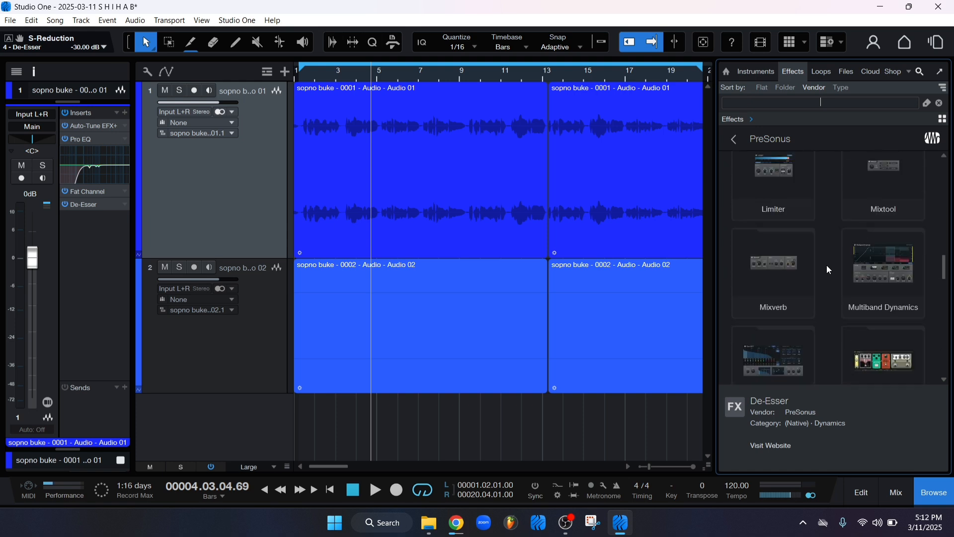
{"action": "scroll", "coordinate": [827, 266], "scroll_direction": "down", "scroll_amount": 6}
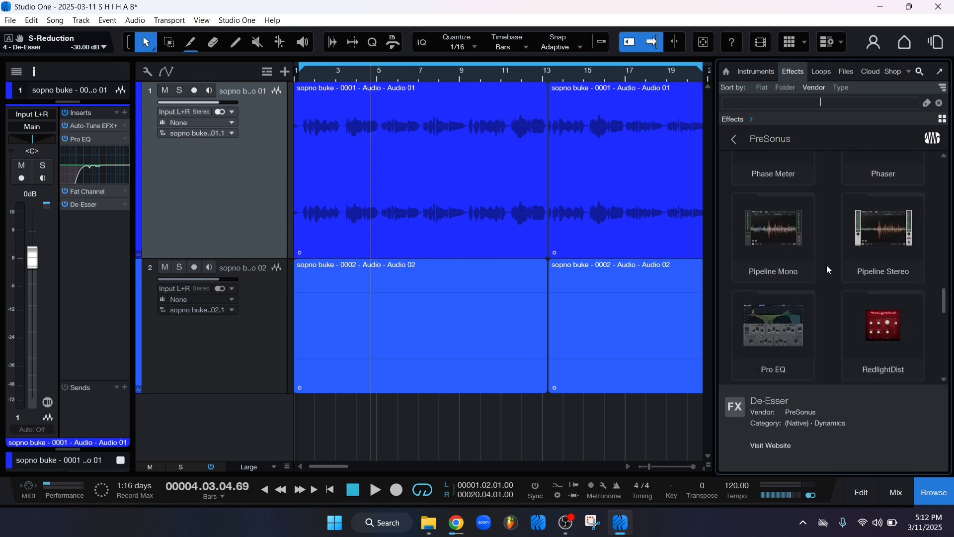
{"action": "scroll", "coordinate": [827, 265], "scroll_direction": "down", "scroll_amount": 2}
{"action": "scroll", "coordinate": [859, 267], "scroll_direction": "down", "scroll_amount": 2}
{"action": "left_click", "coordinate": [872, 247]}
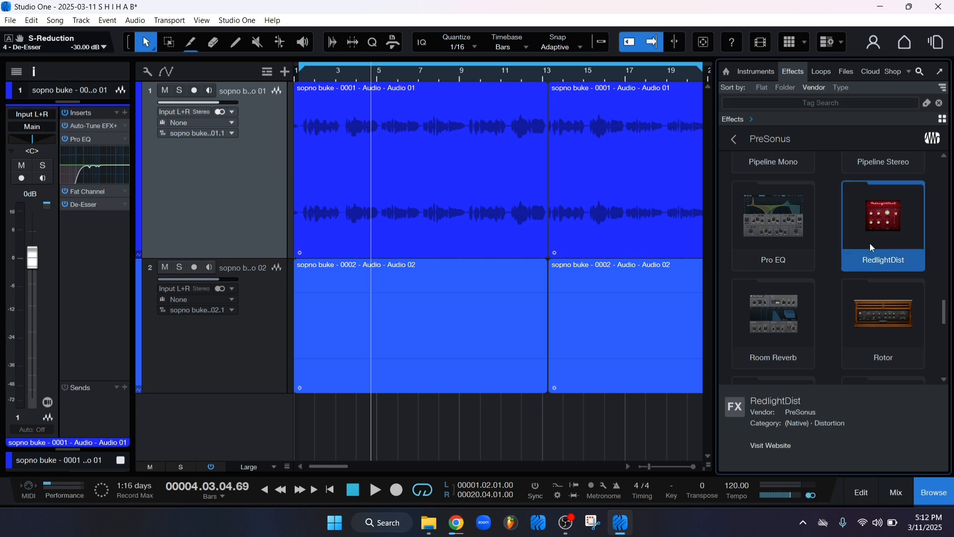
{"action": "left_click_drag", "start_coordinate": [874, 247], "coordinate": [109, 240]}
{"action": "scroll", "coordinate": [816, 253], "scroll_direction": "down", "scroll_amount": 1}
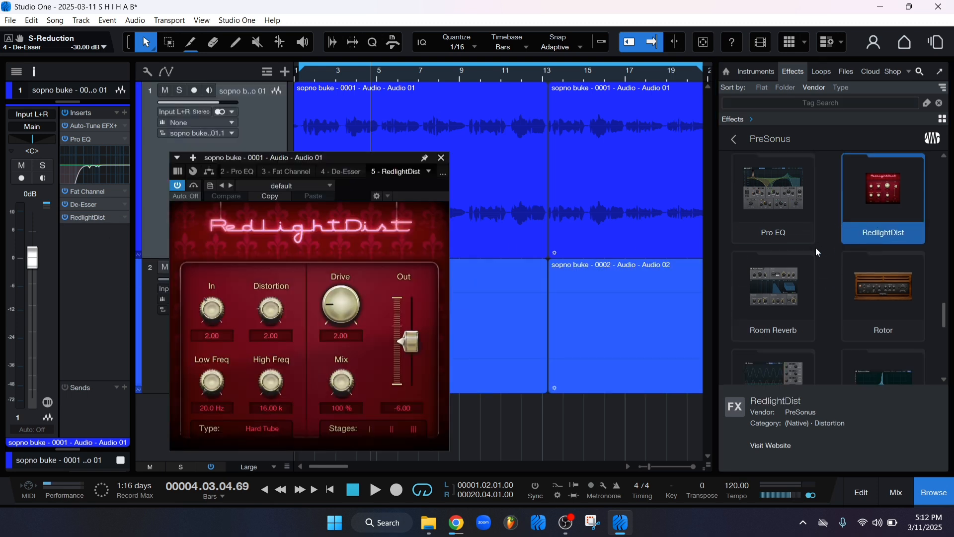
{"action": "scroll", "coordinate": [817, 248], "scroll_direction": "down", "scroll_amount": 3}
{"action": "scroll", "coordinate": [820, 248], "scroll_direction": "down", "scroll_amount": 5}
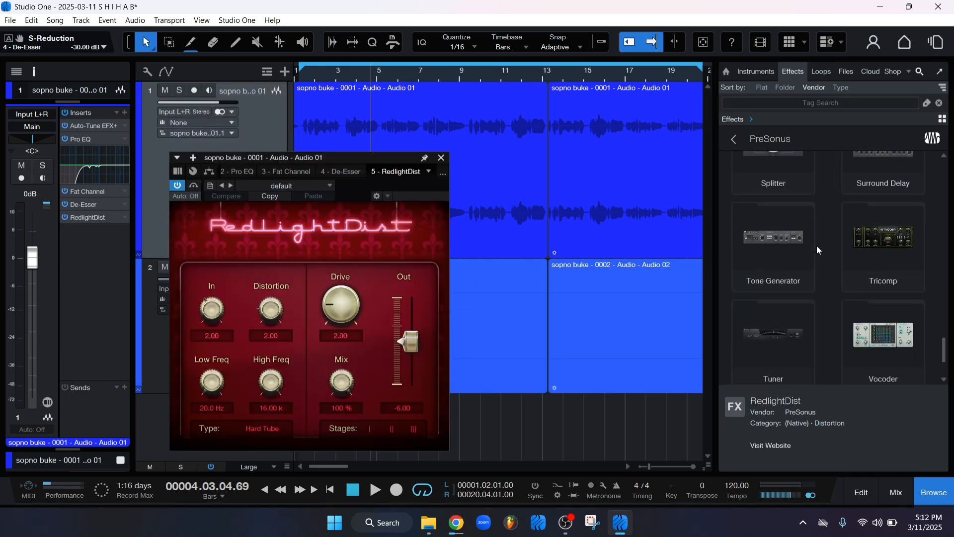
{"action": "scroll", "coordinate": [821, 250], "scroll_direction": "up", "scroll_amount": 4}
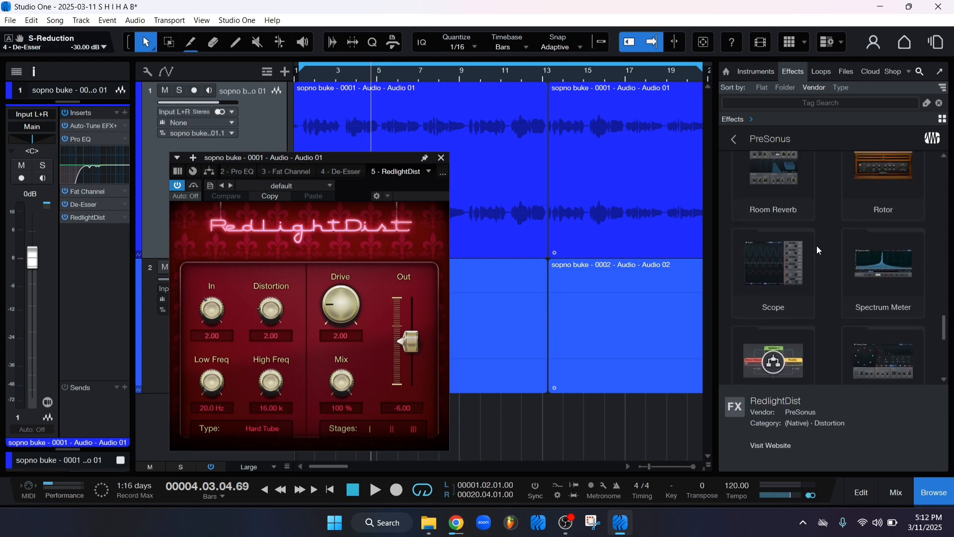
- Play the vocal from the loop start and compare it with RedlightDist bypassed and active, then stop playback
{"action": "left_click_drag", "start_coordinate": [365, 194], "coordinate": [579, 151]}
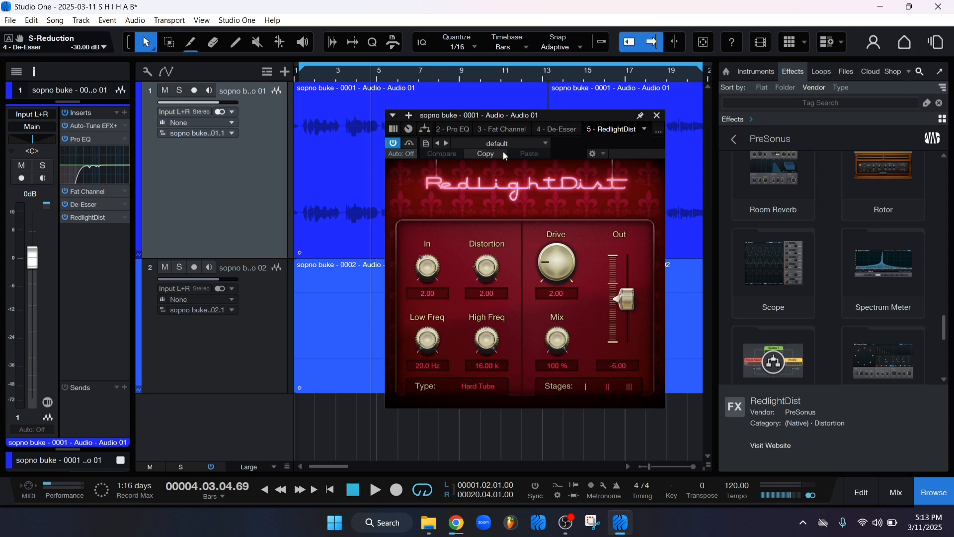
{"action": "left_click_drag", "start_coordinate": [568, 142], "coordinate": [549, 142]}
{"action": "key", "text": "KP_1"}
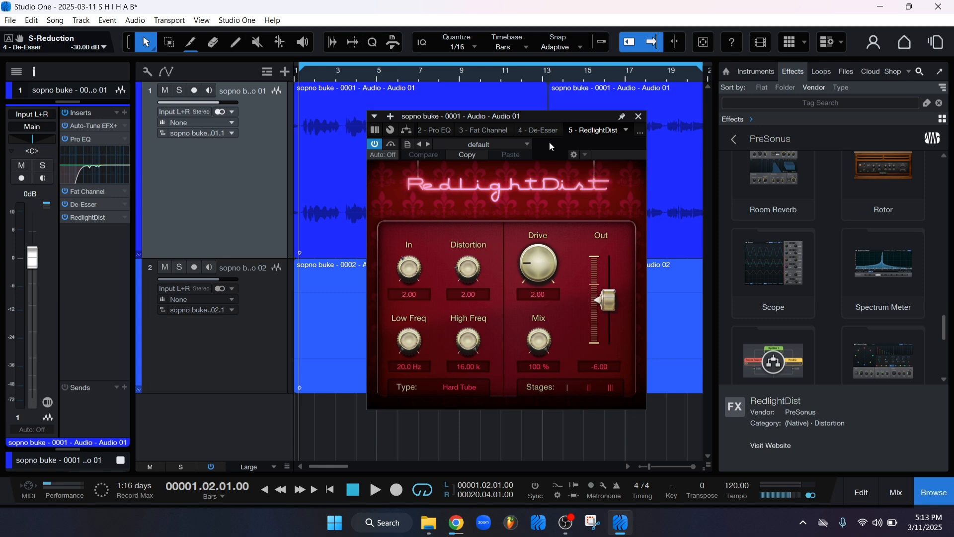
{"action": "key", "text": "space"}
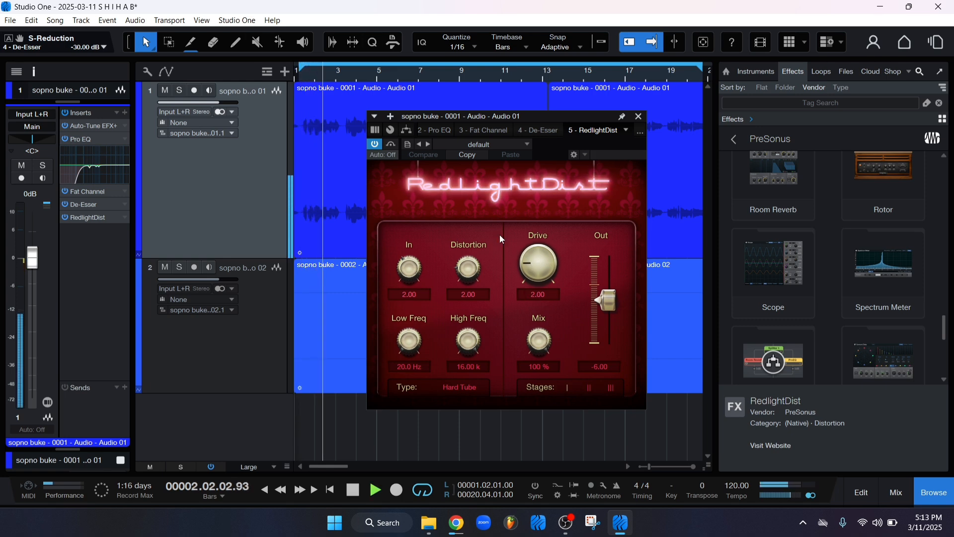
{"action": "left_click", "coordinate": [392, 145]}
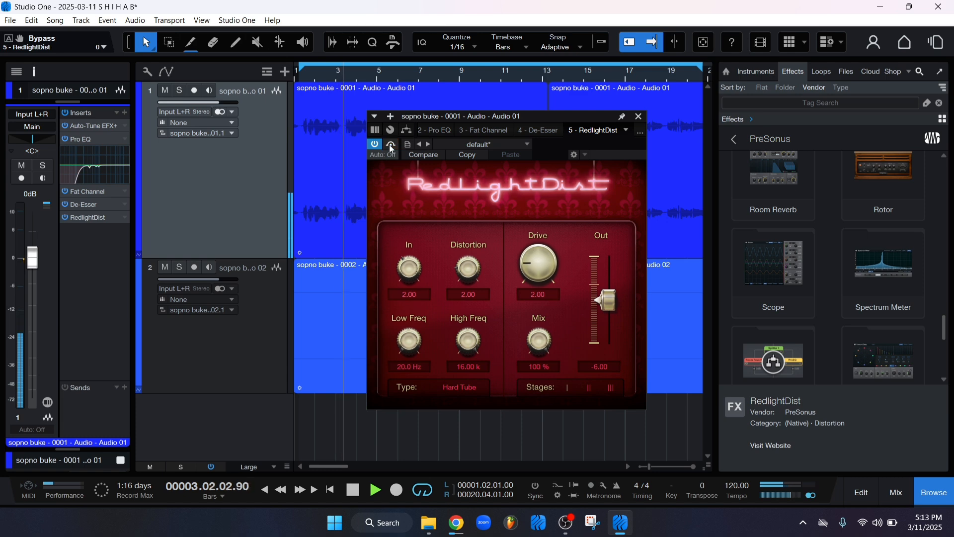
{"action": "left_click", "coordinate": [391, 145]}
{"action": "key", "text": "space"}
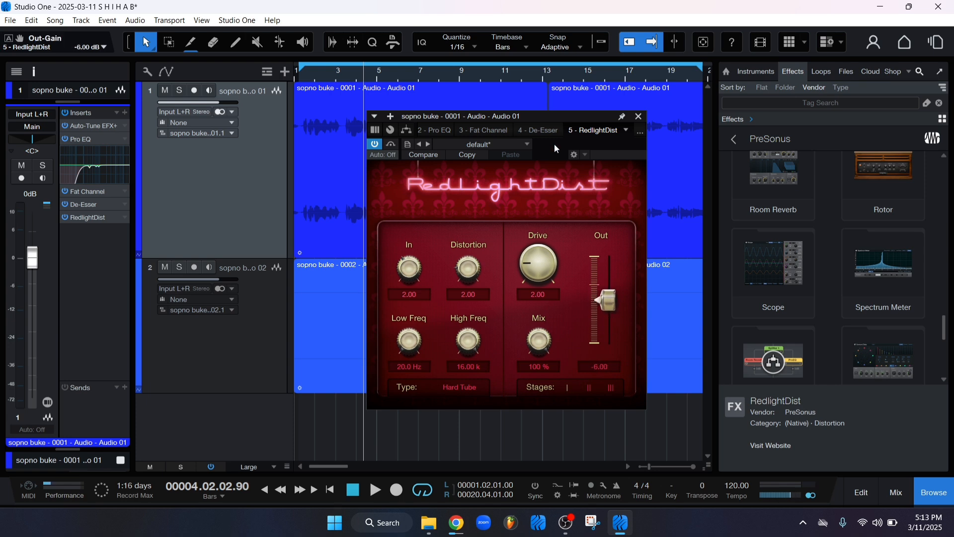
- Try RedlightDist's Drive at 3.00 and audition the vocal from the loop start
{"action": "left_click_drag", "start_coordinate": [554, 144], "coordinate": [532, 176]}
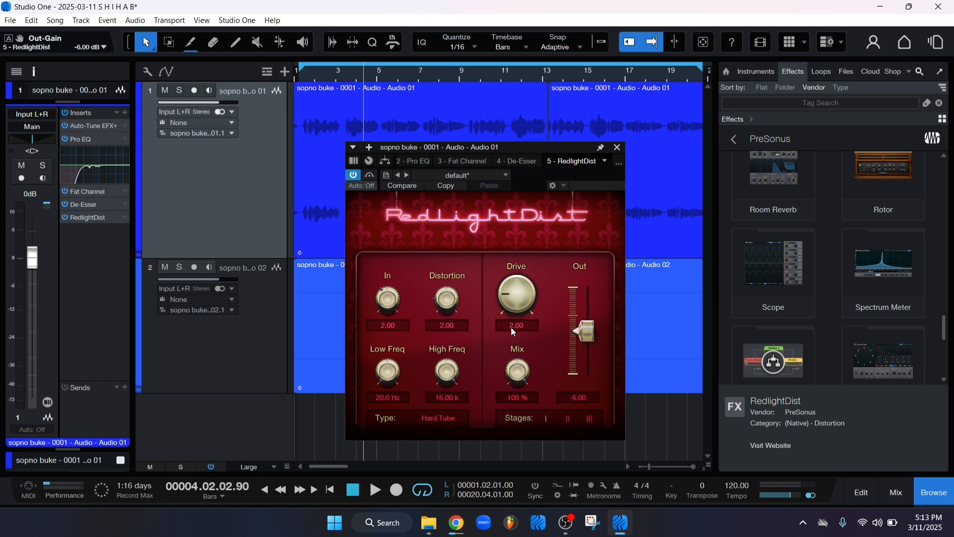
{"action": "left_click_drag", "start_coordinate": [529, 180], "coordinate": [538, 160]}
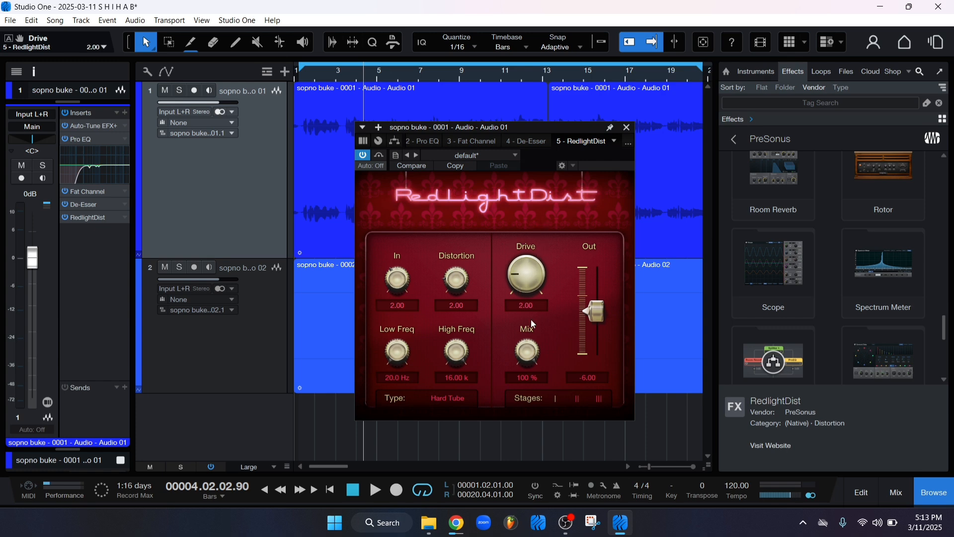
{"action": "key", "text": "Return"}
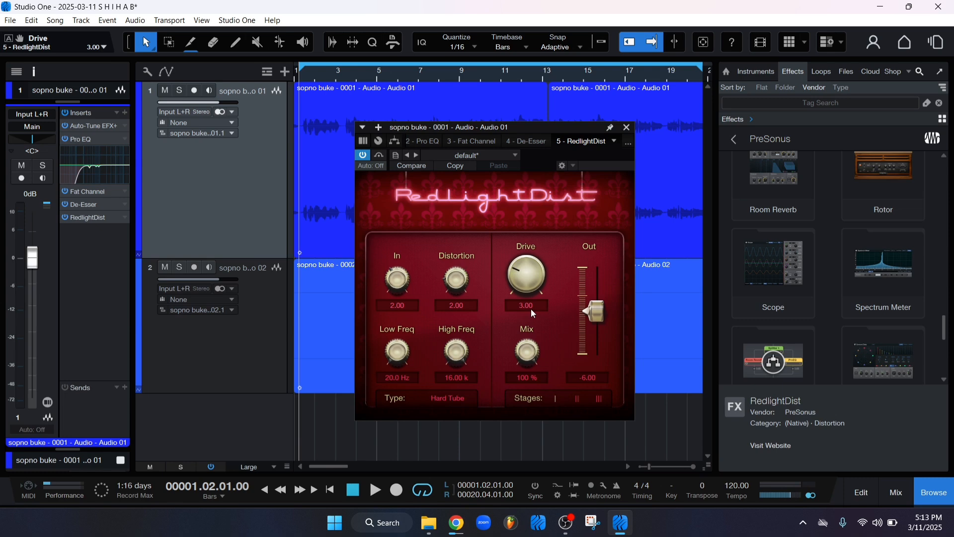
{"action": "key", "text": "space"}
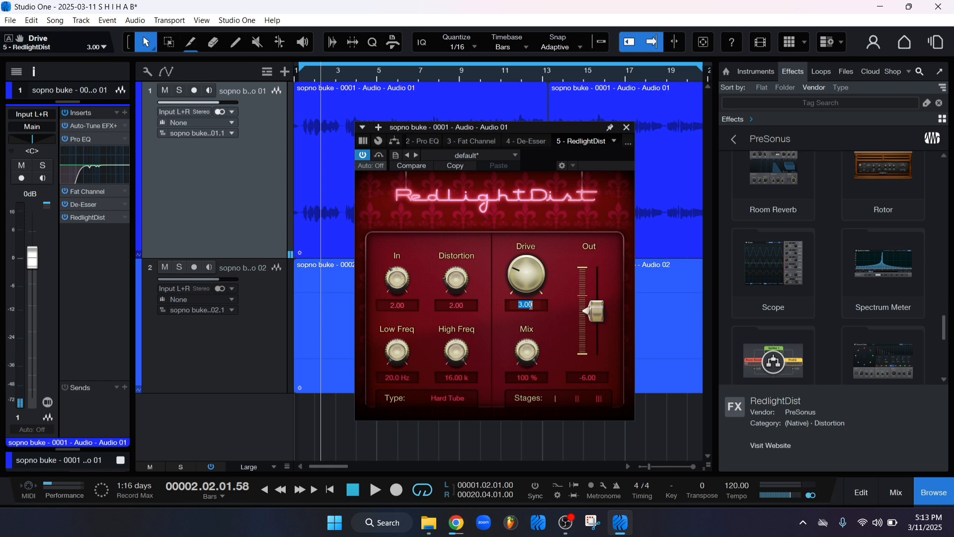
- Set RedlightDist's Drive to 2.00 and compare the vocal with the effect bypassed and active during playback
{"action": "left_click", "coordinate": [529, 305]}
{"action": "type", "text": "2"}
{"action": "key", "text": "space"}
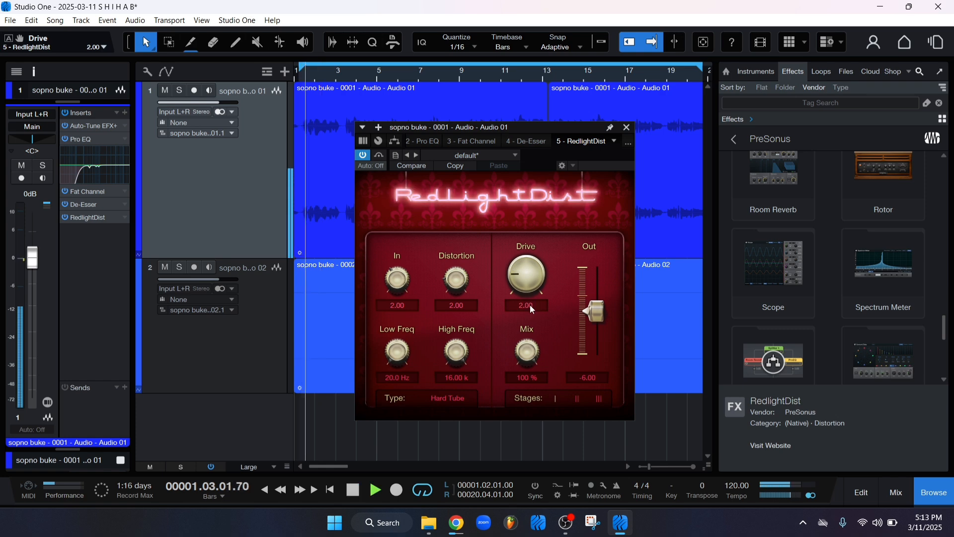
{"action": "left_click", "coordinate": [380, 156]}
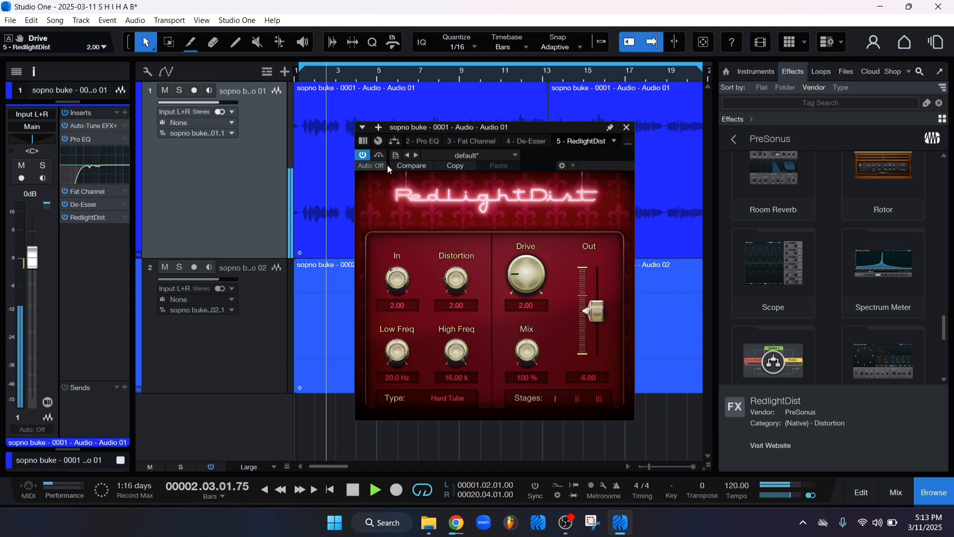
{"action": "left_click", "coordinate": [379, 156]}
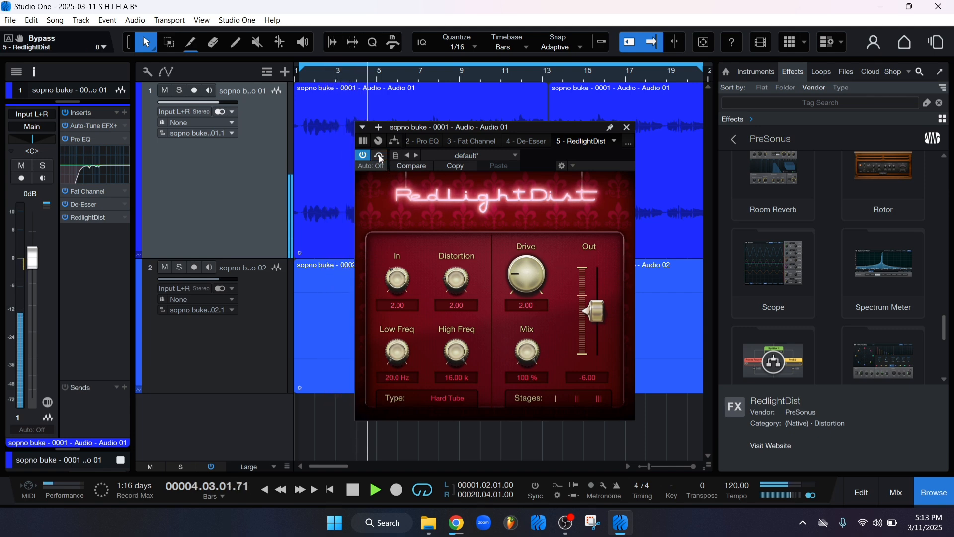
{"action": "left_click", "coordinate": [380, 155]}
{"action": "left_click", "coordinate": [380, 156]}
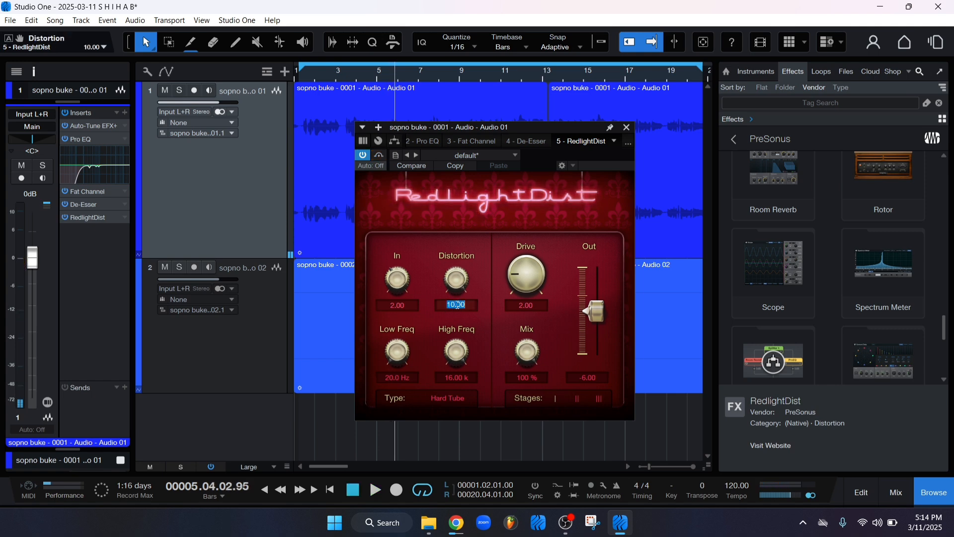
- Set RedlightDist's Distortion to 1.00, audition the vocal from the loop start, and close the effect window
{"action": "key", "text": "KP_1"}
{"action": "key", "text": "space"}
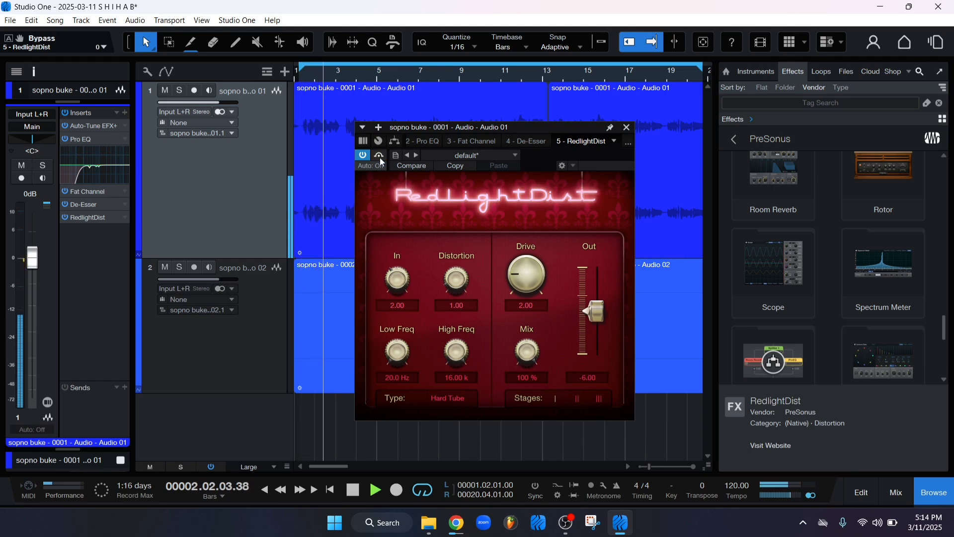
{"action": "key", "text": "space"}
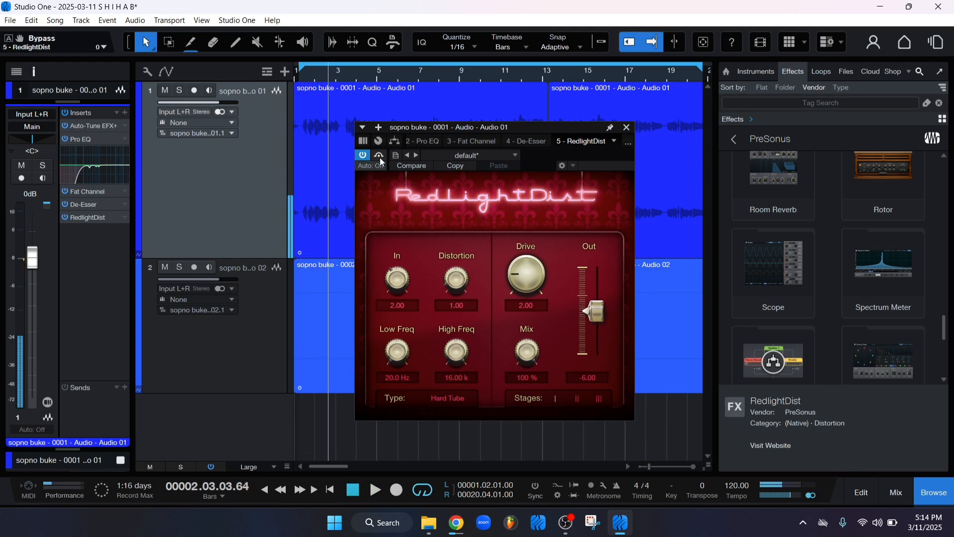
{"action": "left_click", "coordinate": [627, 128]}
{"action": "left_click", "coordinate": [494, 421]}
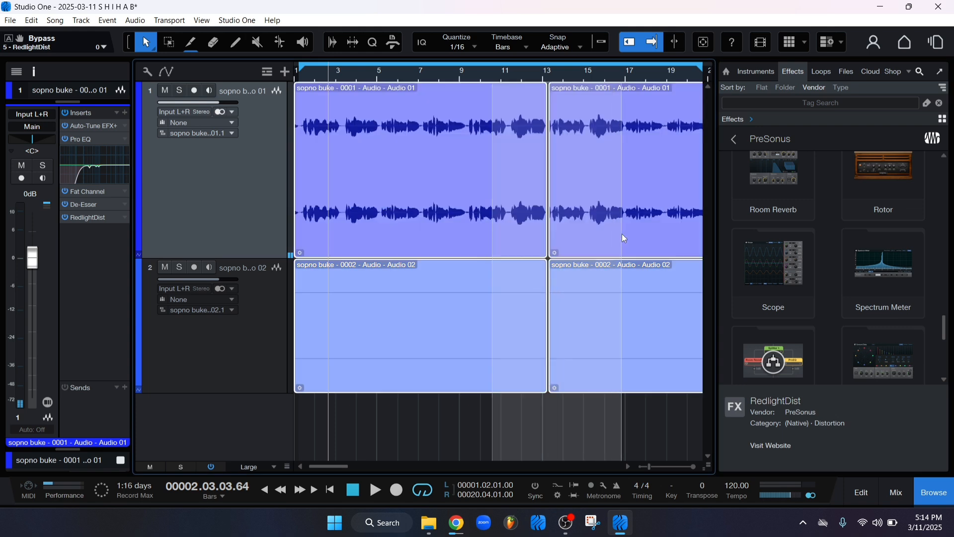
{"action": "key", "text": "ctrl+a"}
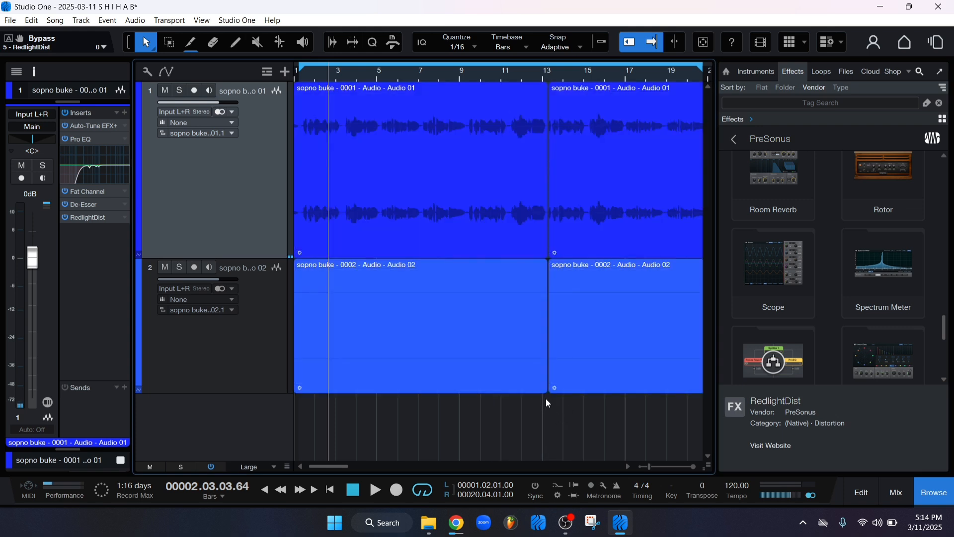
- Insert Multiband Dynamics after RedlightDist on the first vocal track and hide the effects browser
{"action": "scroll", "coordinate": [831, 181], "scroll_direction": "up", "scroll_amount": 10}
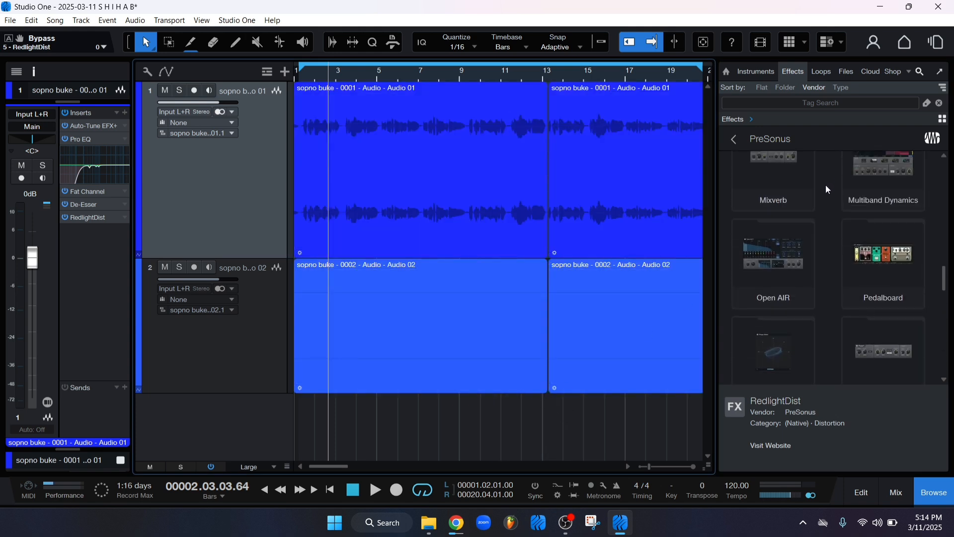
{"action": "scroll", "coordinate": [829, 190], "scroll_direction": "up", "scroll_amount": 5}
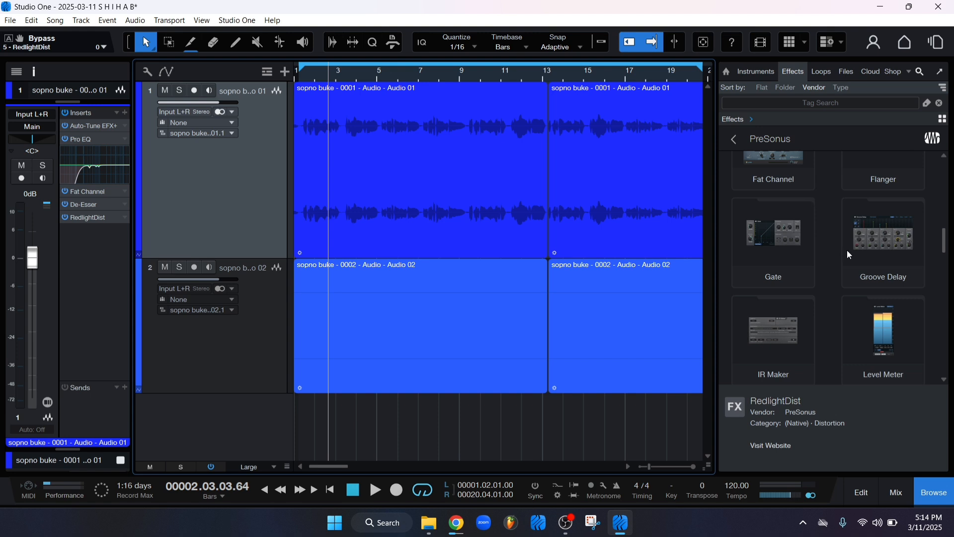
{"action": "scroll", "coordinate": [816, 274], "scroll_direction": "up", "scroll_amount": 8}
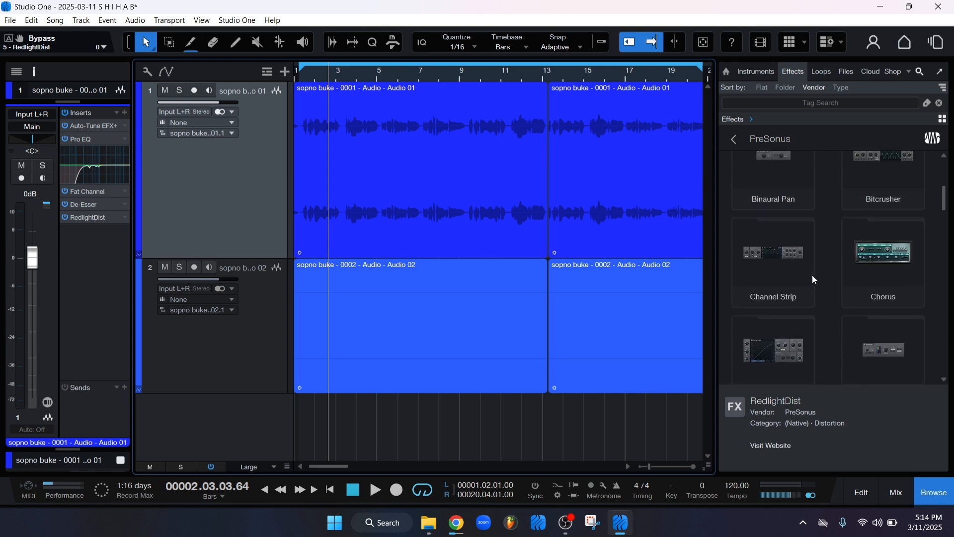
{"action": "scroll", "coordinate": [815, 278], "scroll_direction": "up", "scroll_amount": 5}
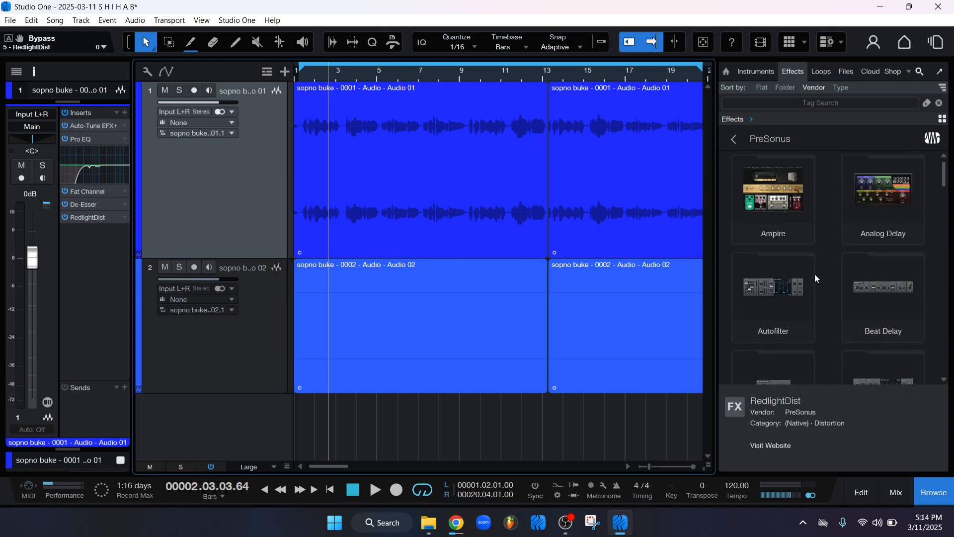
{"action": "scroll", "coordinate": [815, 277], "scroll_direction": "down", "scroll_amount": 2}
{"action": "scroll", "coordinate": [818, 279], "scroll_direction": "down", "scroll_amount": 8}
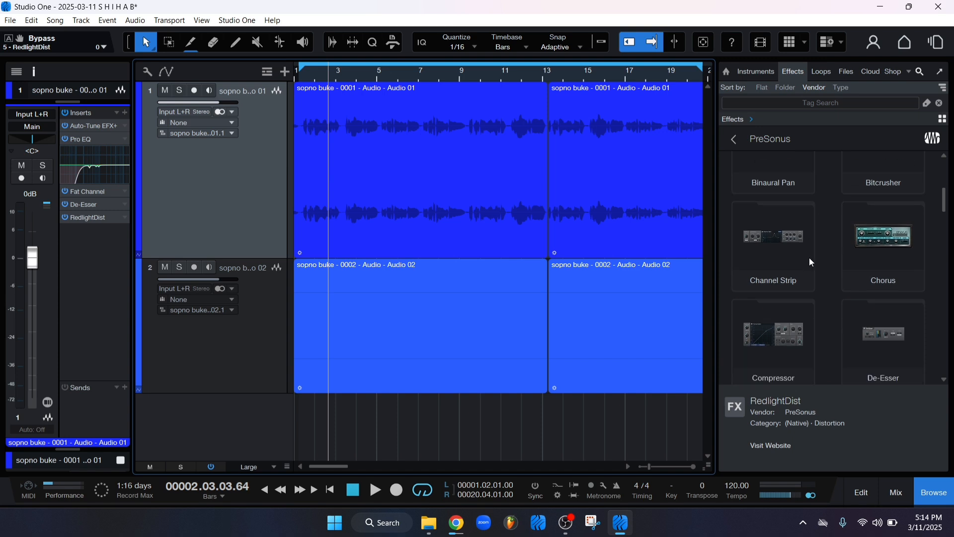
{"action": "scroll", "coordinate": [809, 258], "scroll_direction": "down", "scroll_amount": 6}
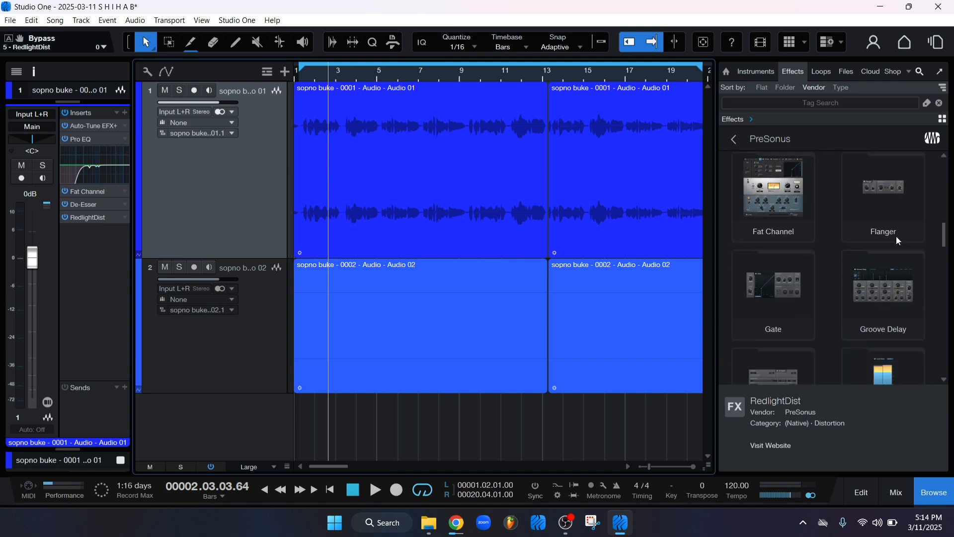
{"action": "scroll", "coordinate": [792, 295], "scroll_direction": "down", "scroll_amount": 4}
{"action": "scroll", "coordinate": [846, 286], "scroll_direction": "down", "scroll_amount": 4}
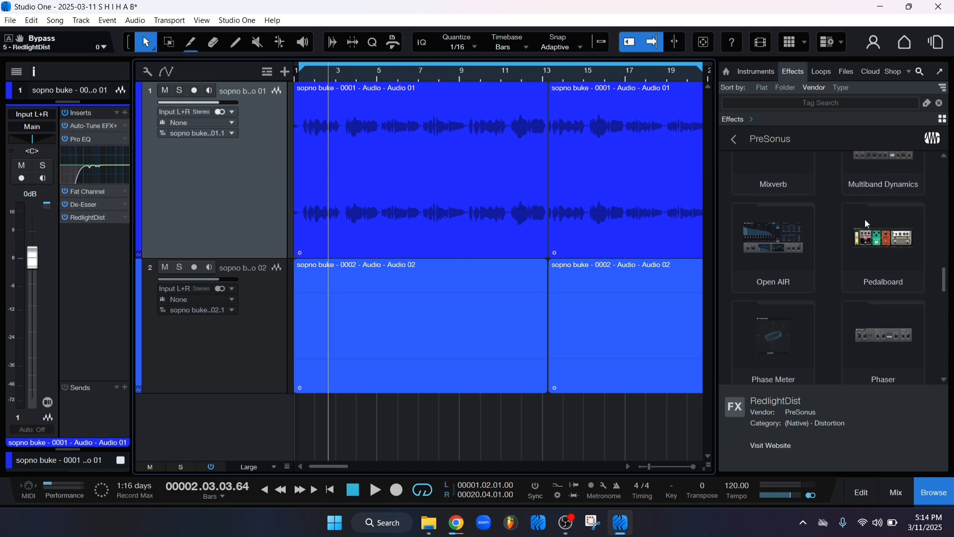
{"action": "scroll", "coordinate": [873, 231], "scroll_direction": "up", "scroll_amount": 1}
{"action": "left_click_drag", "start_coordinate": [868, 244], "coordinate": [97, 245]}
{"action": "left_click", "coordinate": [923, 487]}
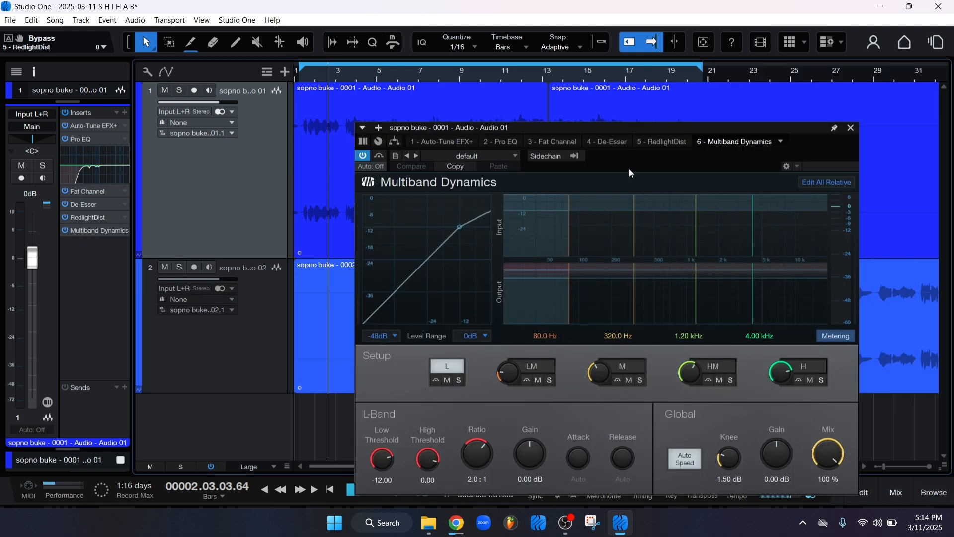
- Look through Multiband Dynamics' frequency bands, from the high bands down to Low-Mid and Low
{"action": "mouse_move", "coordinate": [628, 168]}
{"action": "left_mouse_down"}
{"action": "mouse_move", "coordinate": [527, 148]}
{"action": "mouse_move", "coordinate": [619, 148]}
{"action": "mouse_move", "coordinate": [622, 161]}
{"action": "left_mouse_up"}
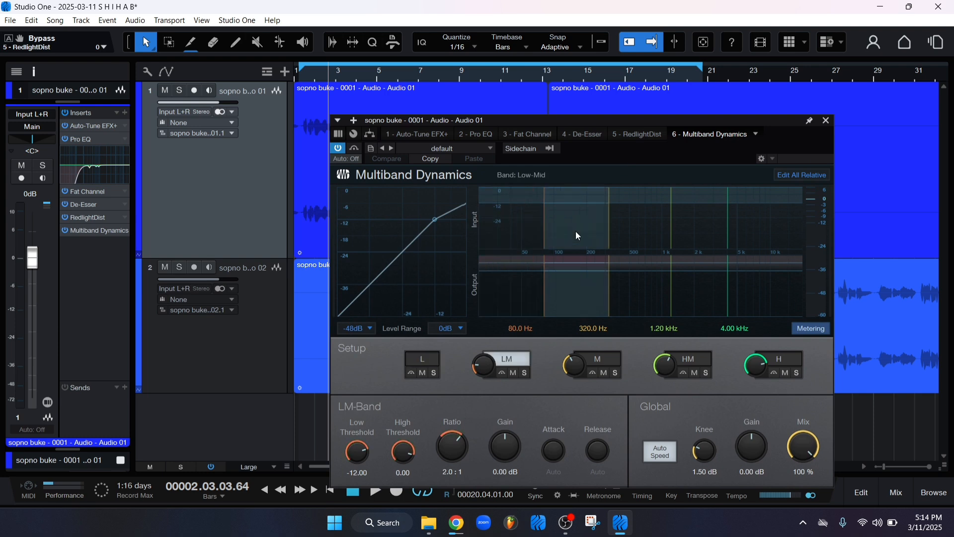
{"action": "left_click", "coordinate": [605, 225]}
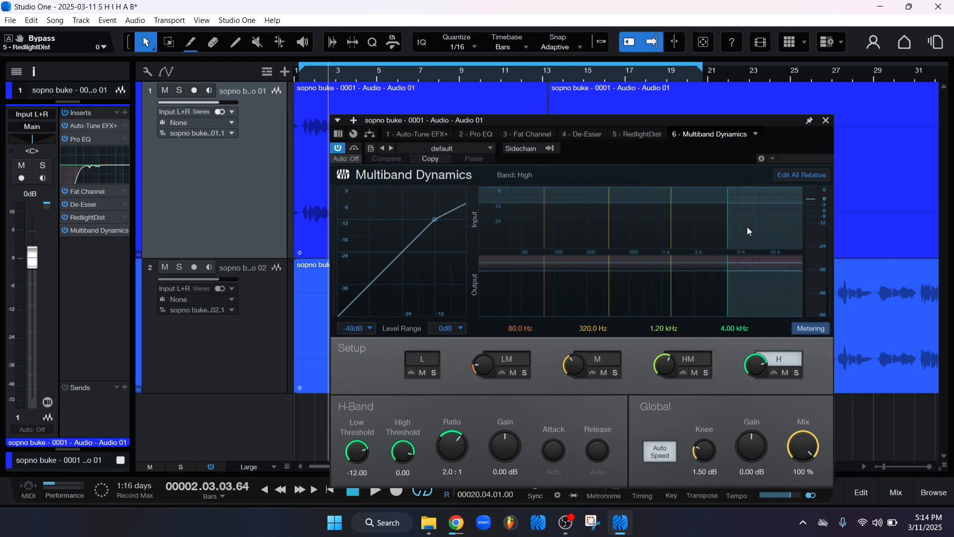
{"action": "left_click", "coordinate": [644, 227]}
{"action": "left_click", "coordinate": [573, 227]}
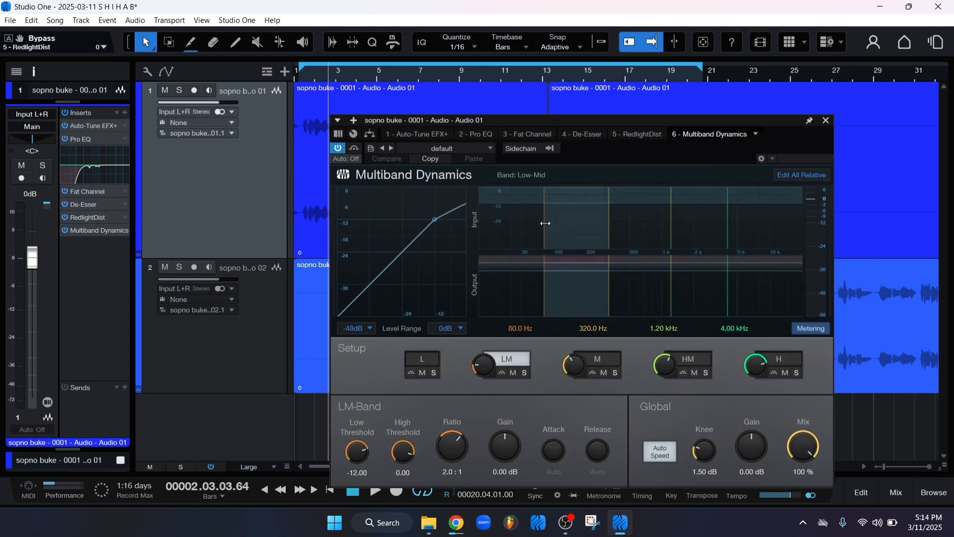
{"action": "left_click", "coordinate": [505, 220]}
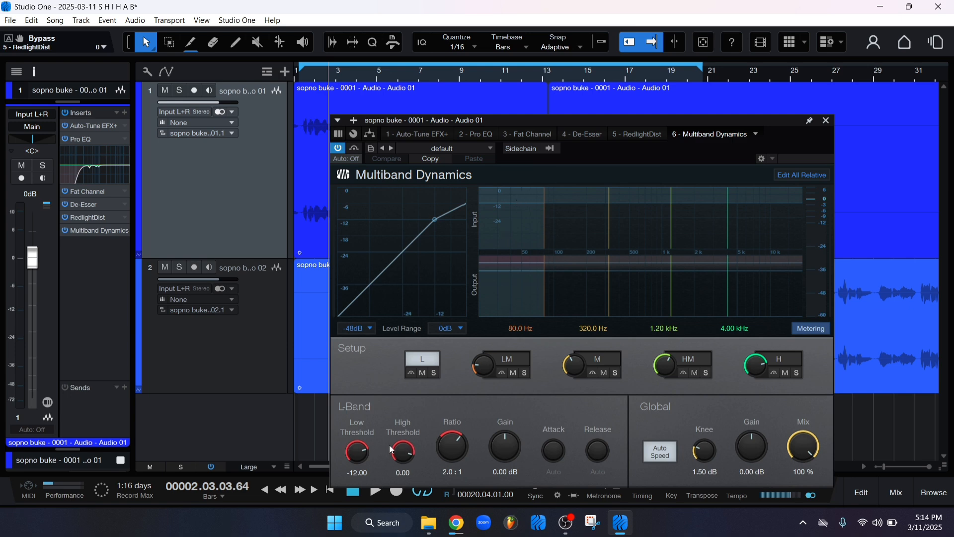
{"action": "left_click_drag", "start_coordinate": [619, 142], "coordinate": [594, 135]}
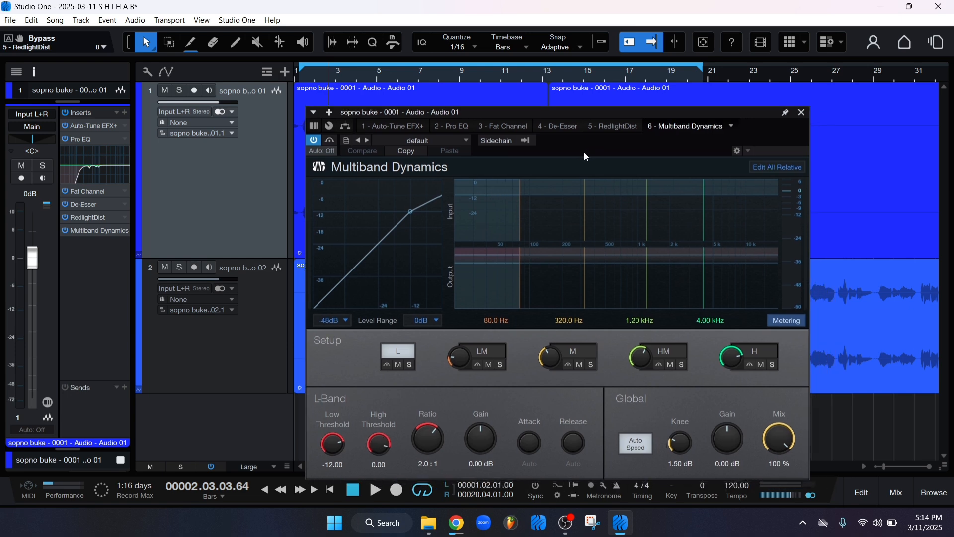
- Play the vocal and set the Low-Mid band's low threshold to -25.00 dB in Multiband Dynamics
{"action": "key", "text": "space"}
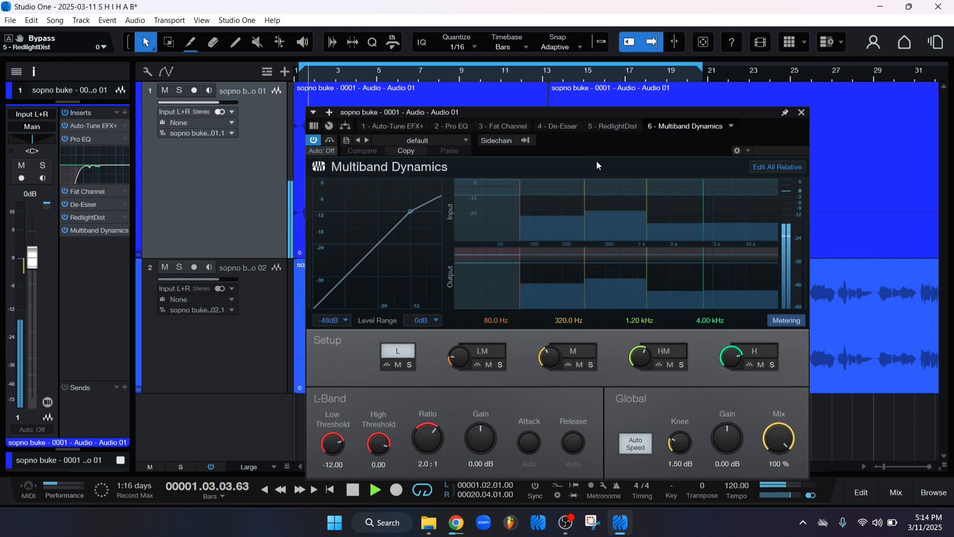
{"action": "left_click", "coordinate": [552, 204]}
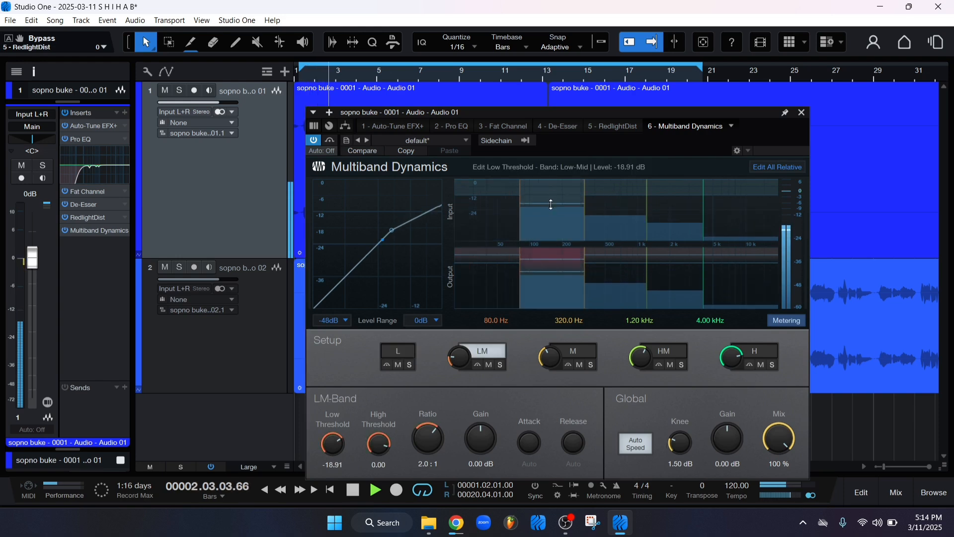
{"action": "left_click_drag", "start_coordinate": [551, 204], "coordinate": [552, 212]}
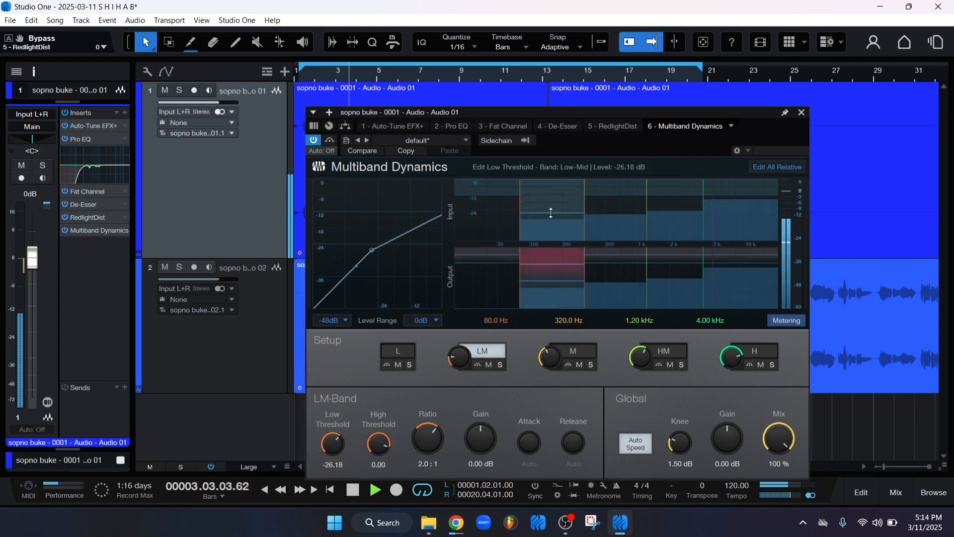
{"action": "scroll", "coordinate": [330, 450], "scroll_direction": "up", "scroll_amount": 1}
{"action": "left_click", "coordinate": [333, 468]}
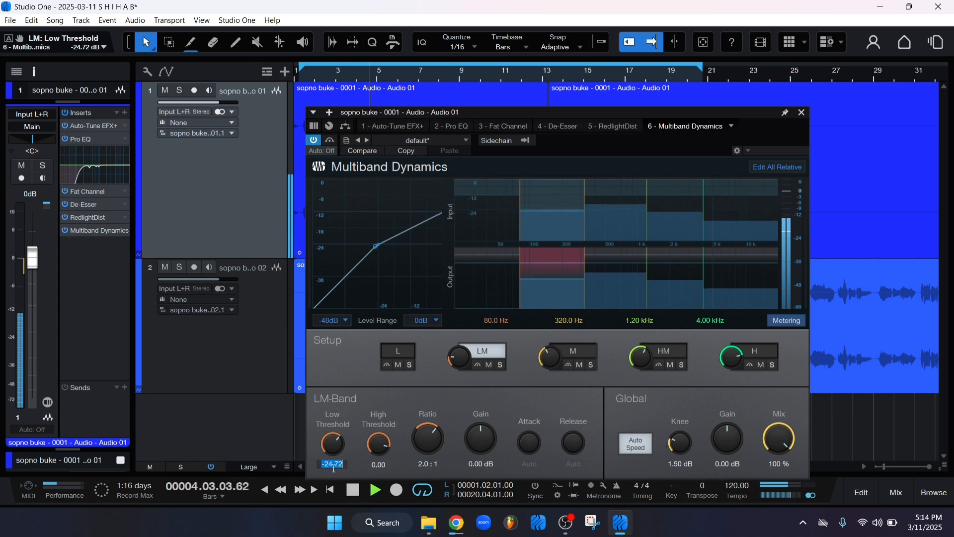
{"action": "type", "text": "-25"}
{"action": "key", "text": "Return"}
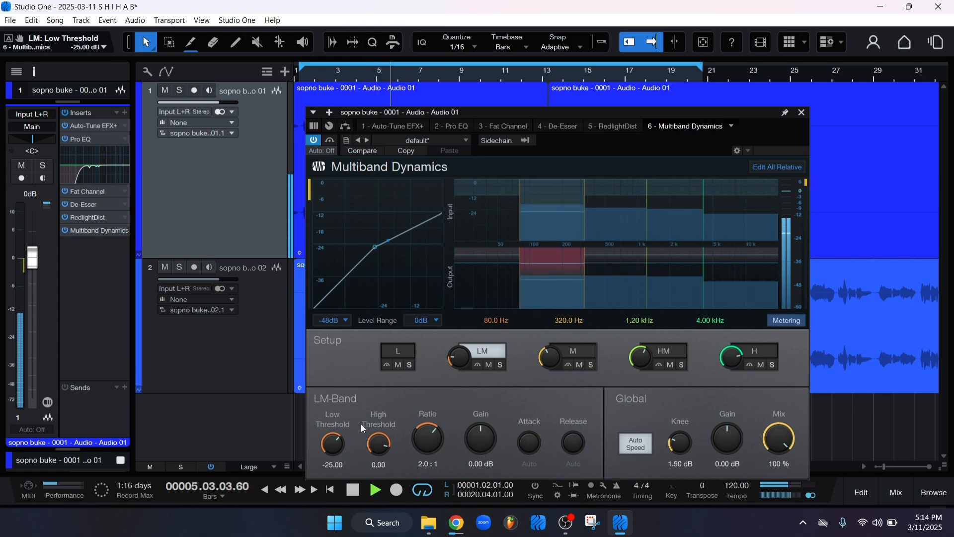
- Set the Mid, High-Mid and High low thresholds to about -22.30, -19.39 and -16.85 dB, and the High band's high threshold to about 5.82 dB
{"action": "left_click", "coordinate": [609, 203]}
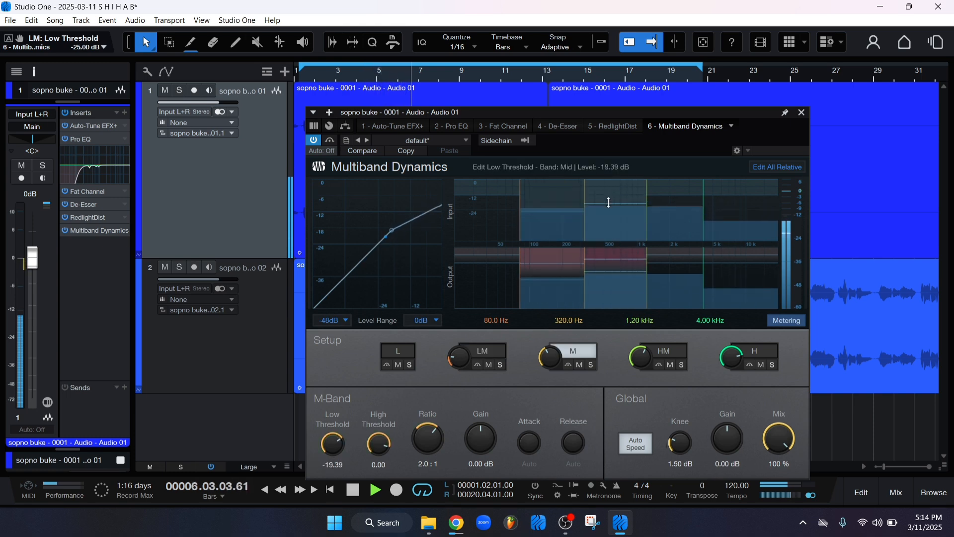
{"action": "left_click_drag", "start_coordinate": [610, 203], "coordinate": [613, 205]}
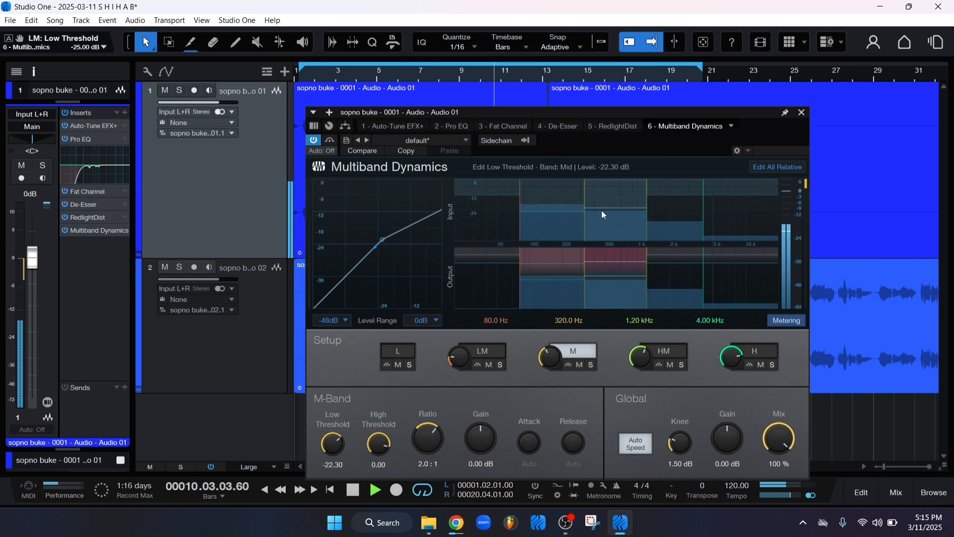
{"action": "left_click", "coordinate": [680, 201]}
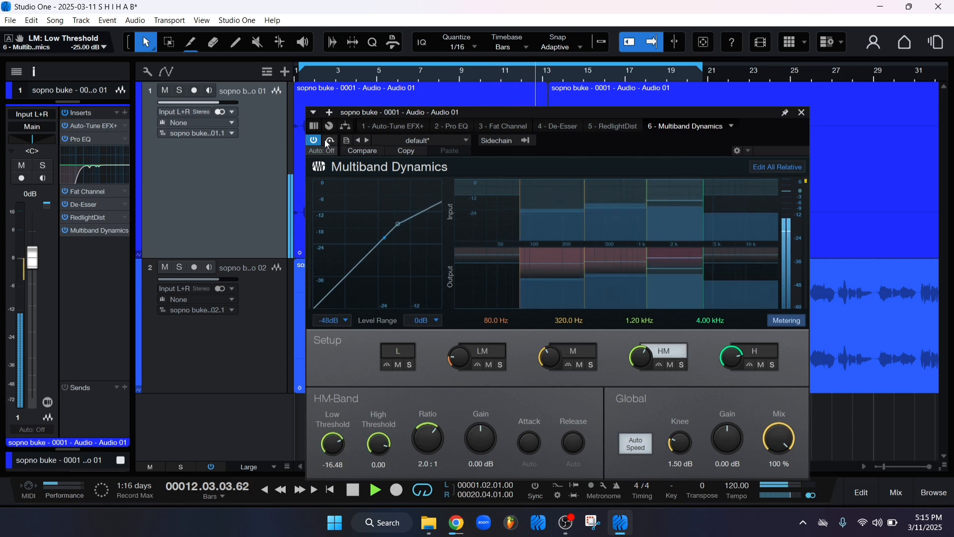
{"action": "left_click_drag", "start_coordinate": [622, 146], "coordinate": [613, 145]}
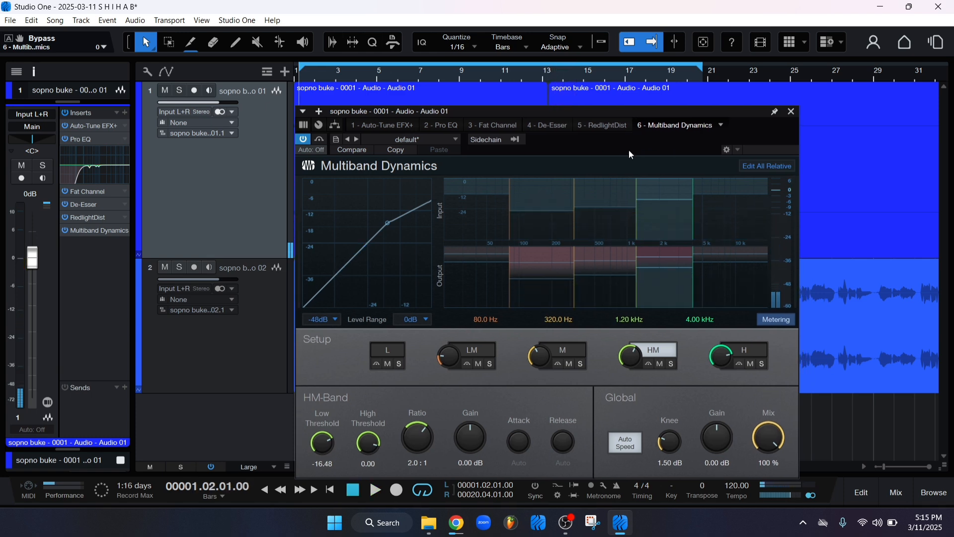
{"action": "left_click_drag", "start_coordinate": [661, 199], "coordinate": [663, 203]}
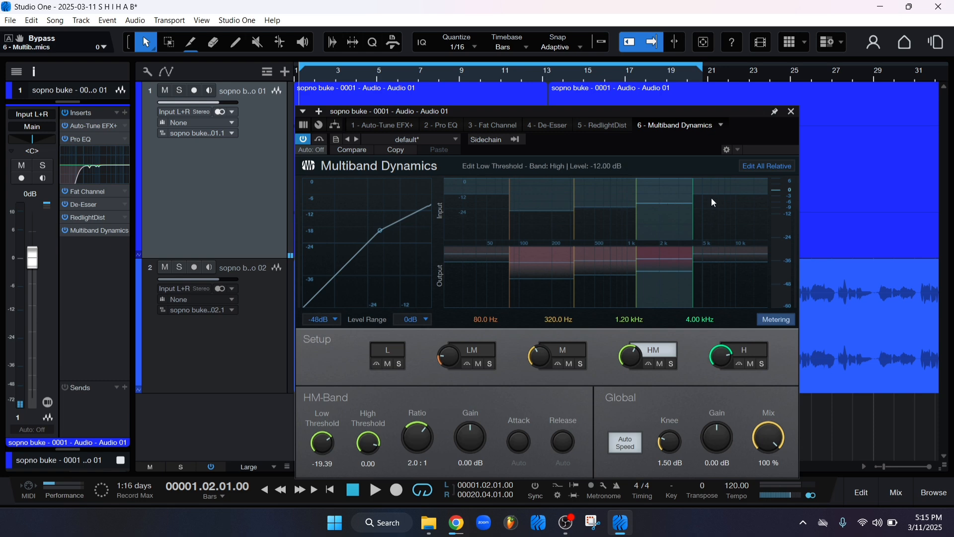
{"action": "left_click_drag", "start_coordinate": [742, 192], "coordinate": [723, 170]}
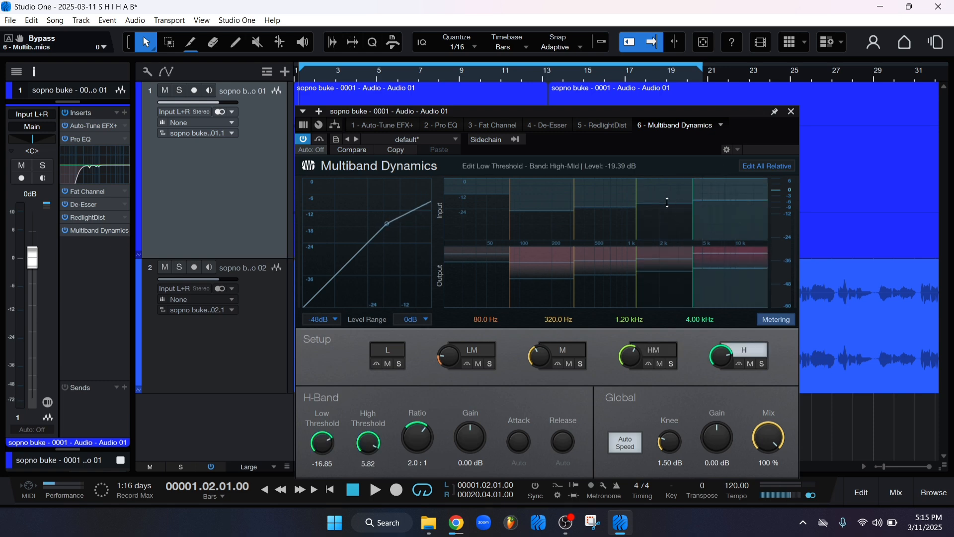
- Audition the vocal through Multiband Dynamics with the Fat Channel insert expanded in the channel strip, and close the effect window
{"action": "key", "text": "space"}
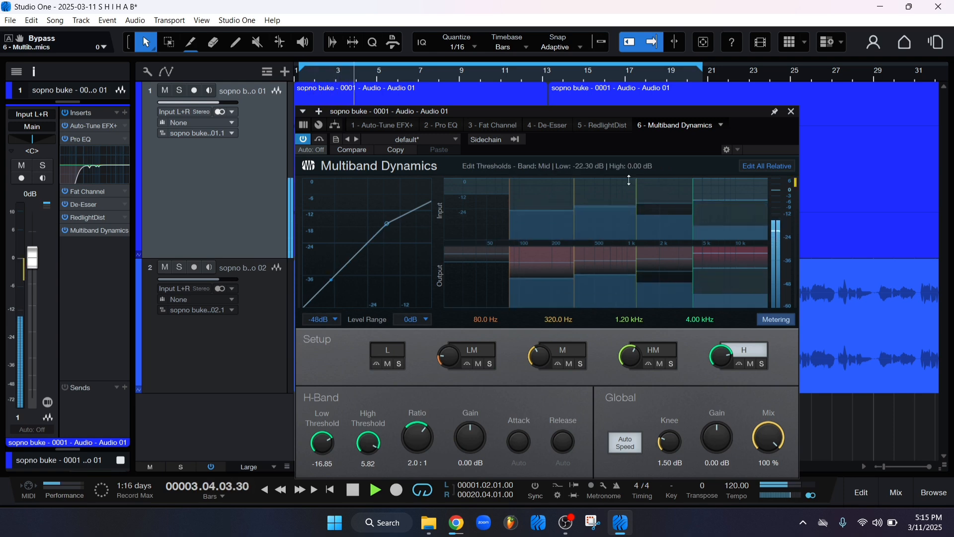
{"action": "left_click", "coordinate": [95, 191]}
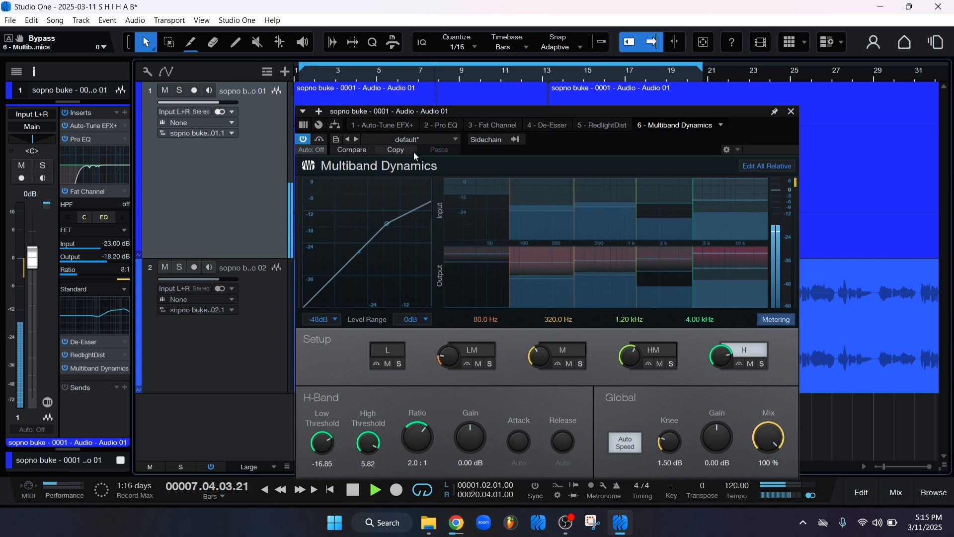
{"action": "left_click_drag", "start_coordinate": [583, 138], "coordinate": [559, 129]}
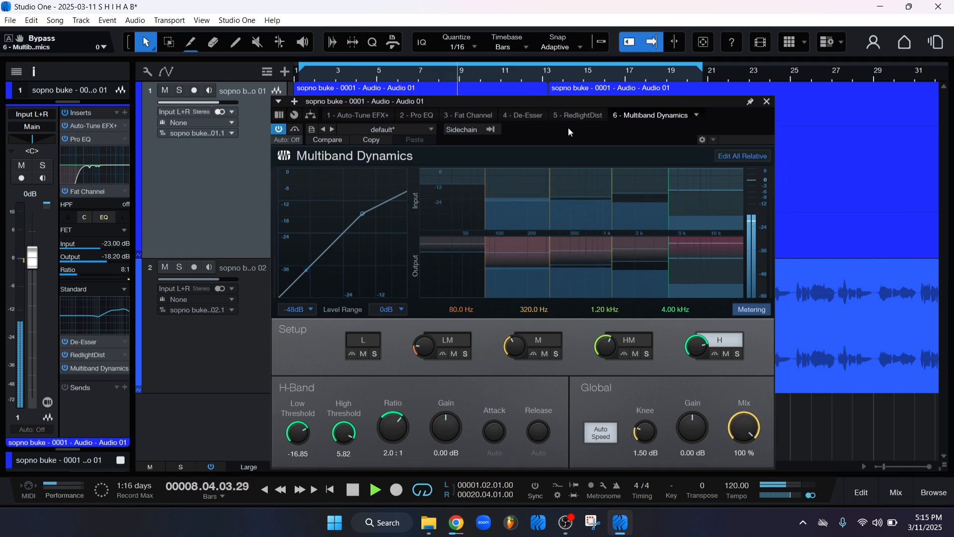
{"action": "key", "text": "space"}
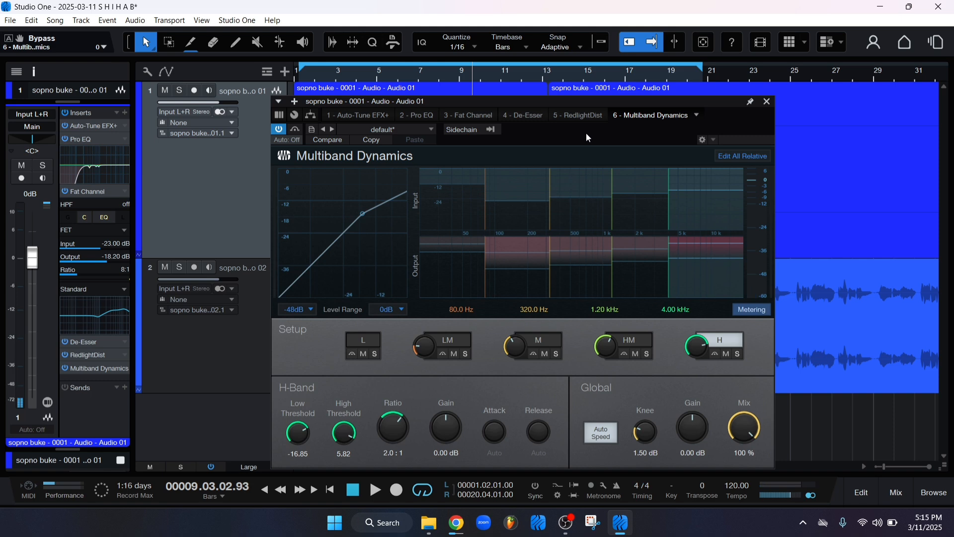
{"action": "left_click", "coordinate": [769, 103]}
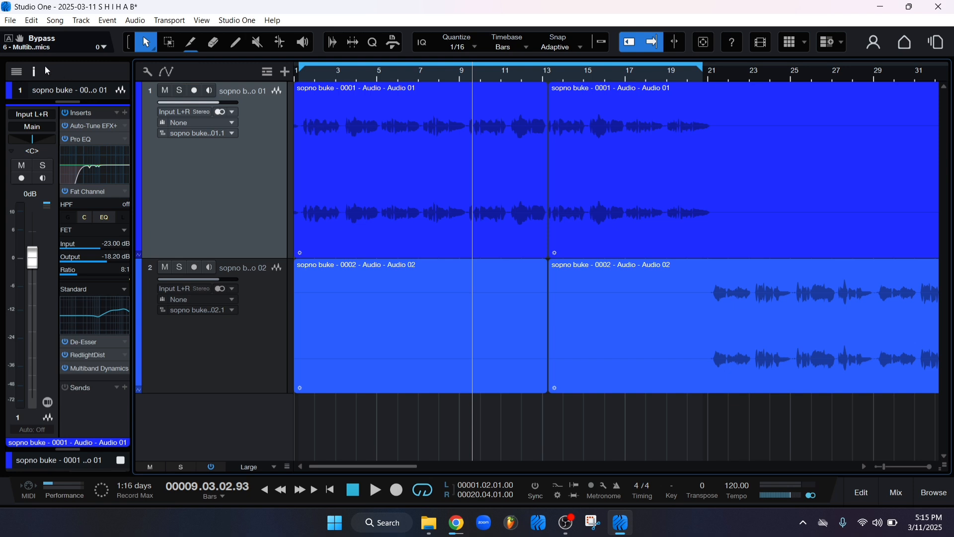
- Open the console and copy the first vocal channel's whole insert chain to the second vocal channel
{"action": "left_click", "coordinate": [897, 492]}
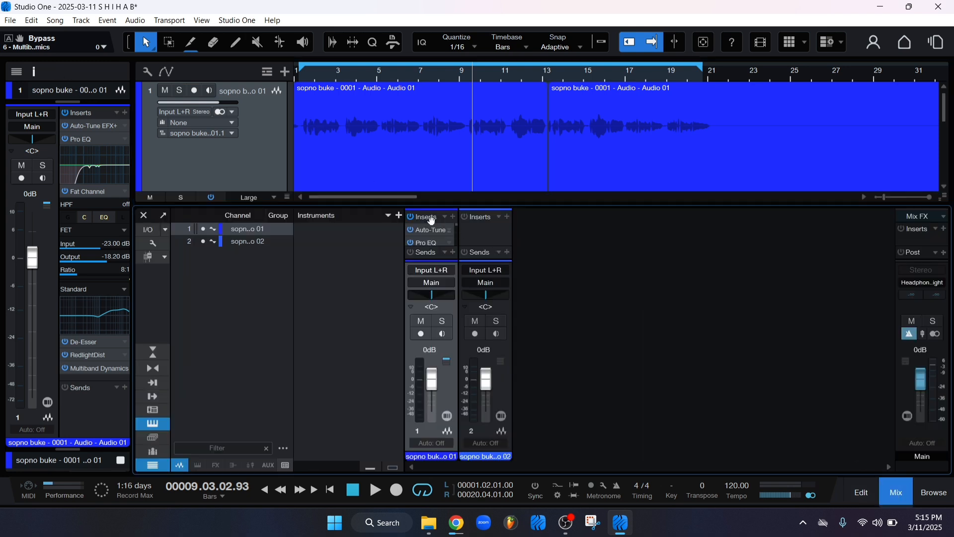
{"action": "scroll", "coordinate": [691, 124], "scroll_direction": "down", "scroll_amount": 3}
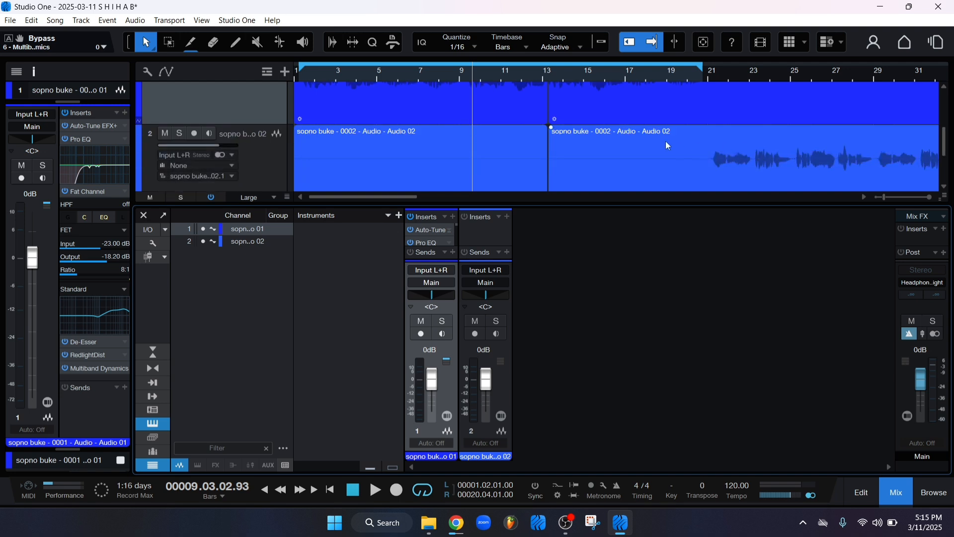
{"action": "left_click", "coordinate": [739, 154]}
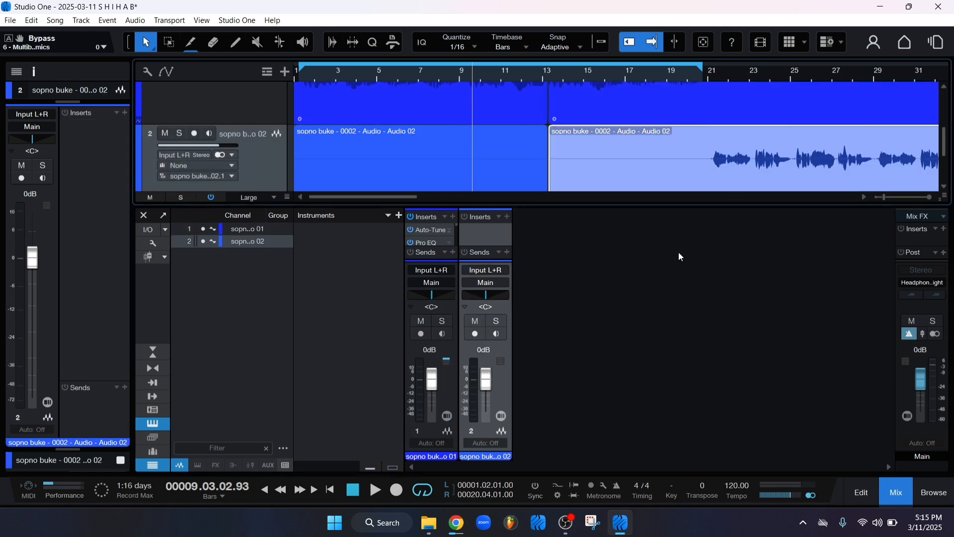
{"action": "left_click", "coordinate": [482, 232]}
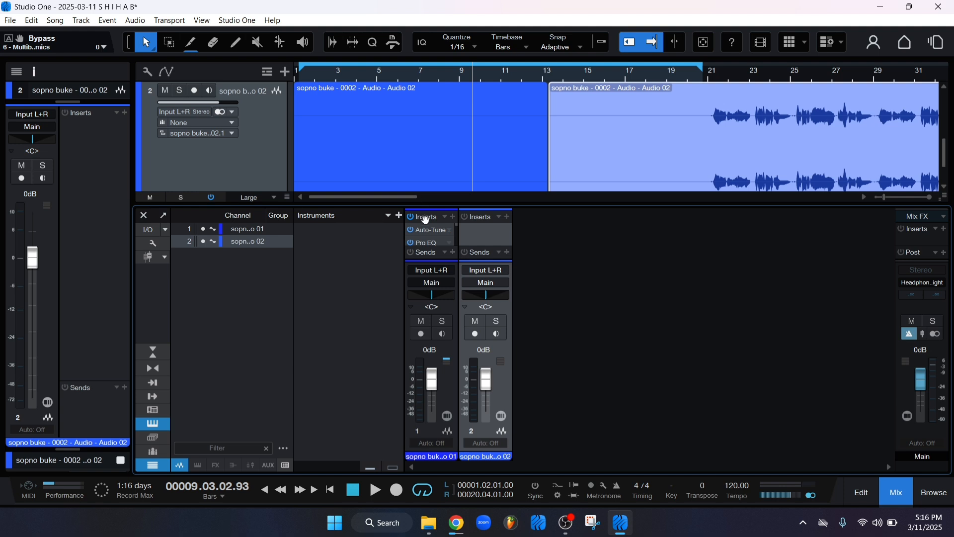
{"action": "left_click_drag", "start_coordinate": [426, 220], "coordinate": [482, 236]}
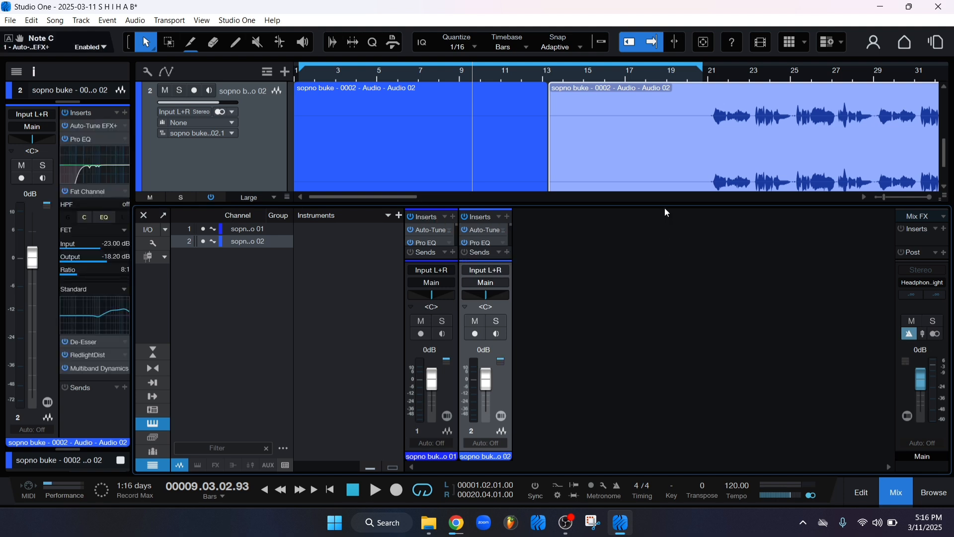
- Enlarge the console and lengthen its insert racks to show more of both vocal channels' effects
{"action": "left_click_drag", "start_coordinate": [666, 205], "coordinate": [660, 38]}
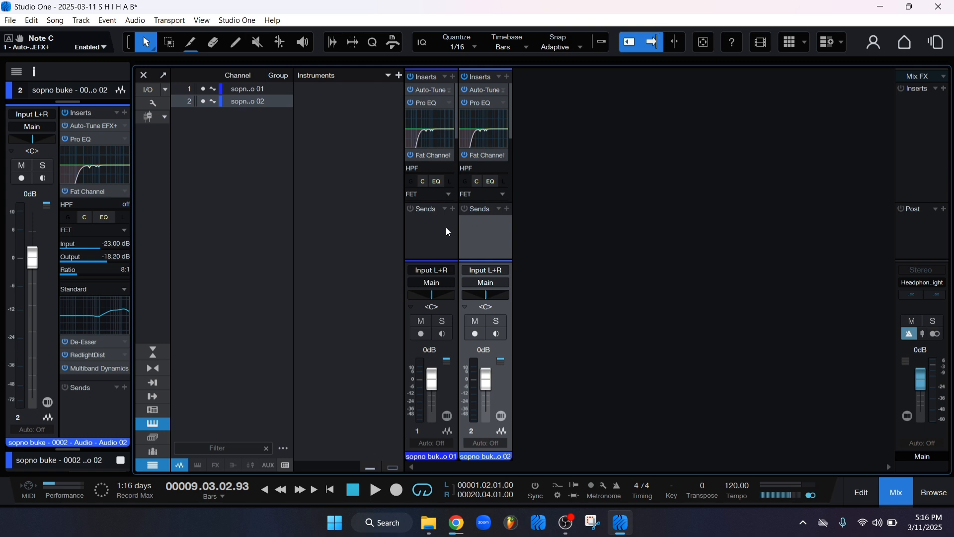
{"action": "left_click_drag", "start_coordinate": [486, 203], "coordinate": [486, 235]}
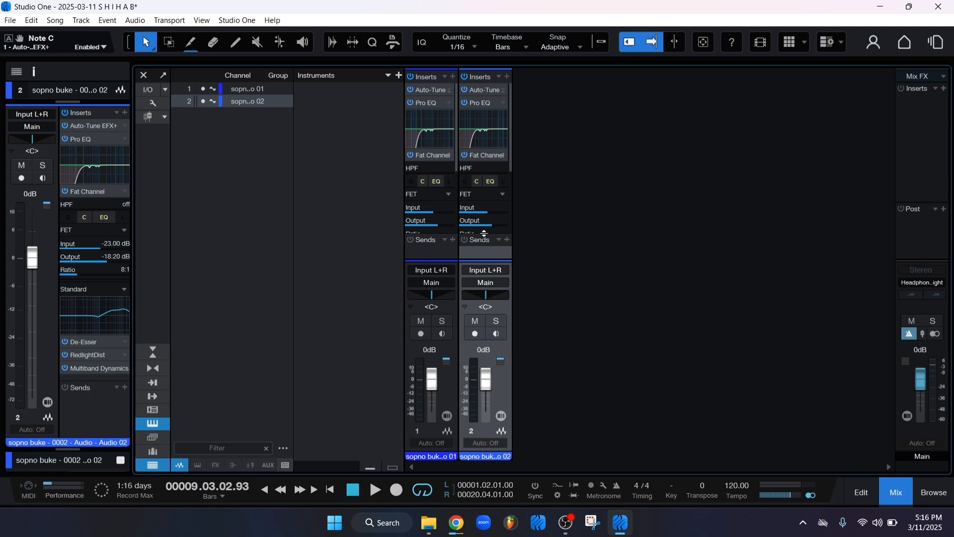
{"action": "left_click_drag", "start_coordinate": [484, 233], "coordinate": [484, 246]}
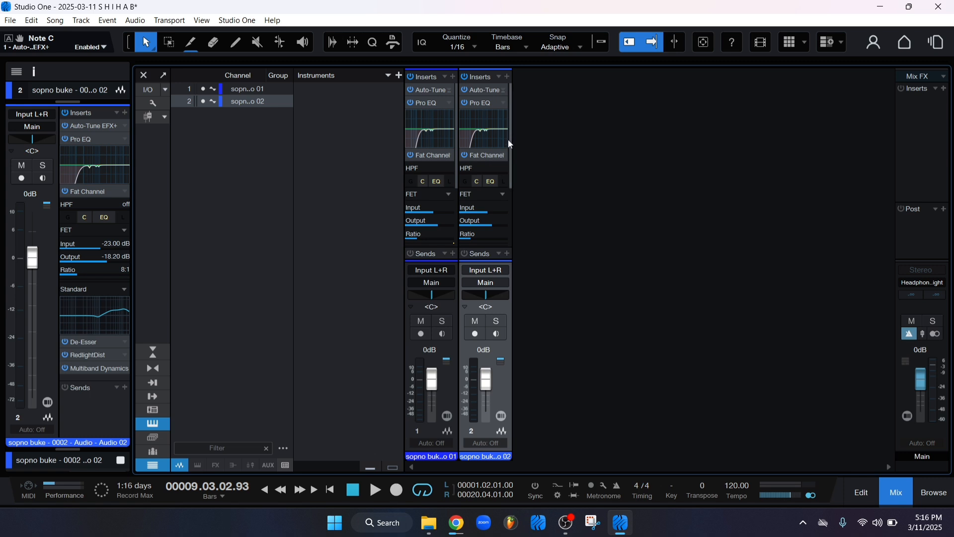
{"action": "left_click_drag", "start_coordinate": [512, 144], "coordinate": [519, 125]}
{"action": "left_click_drag", "start_coordinate": [503, 245], "coordinate": [509, 235]}
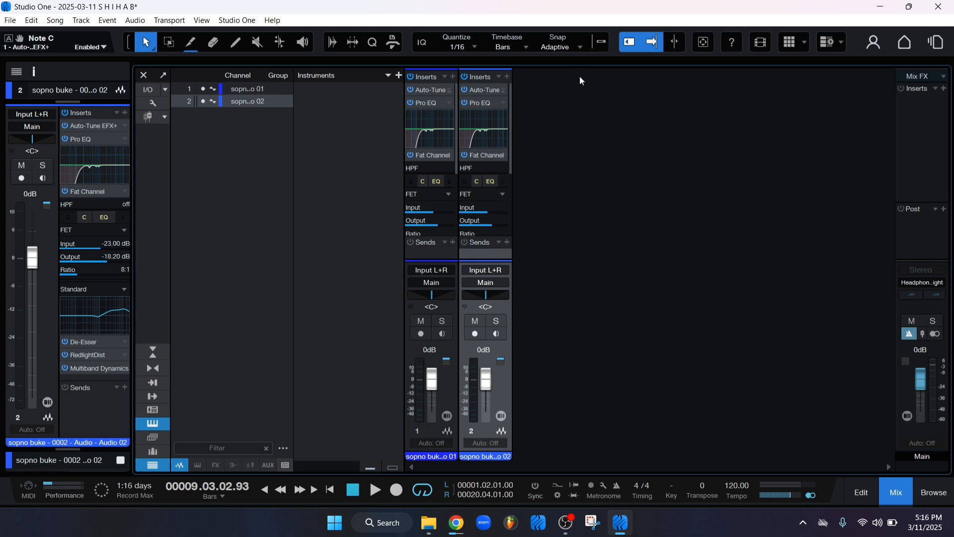
{"action": "left_click_drag", "start_coordinate": [585, 65], "coordinate": [584, 119]}
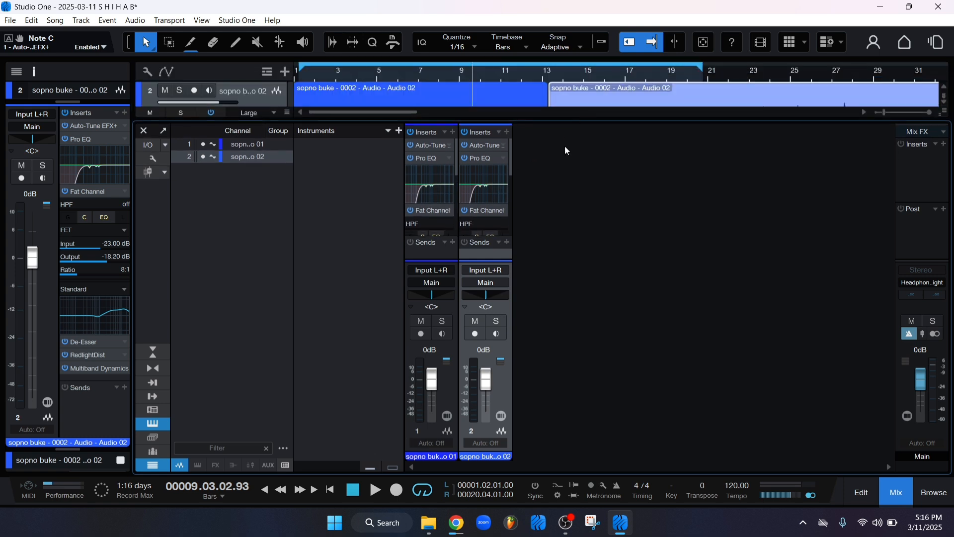
- Add an FX channel to the console beside the two vocal channels, keeping its default name
{"action": "right_click", "coordinate": [596, 161]}
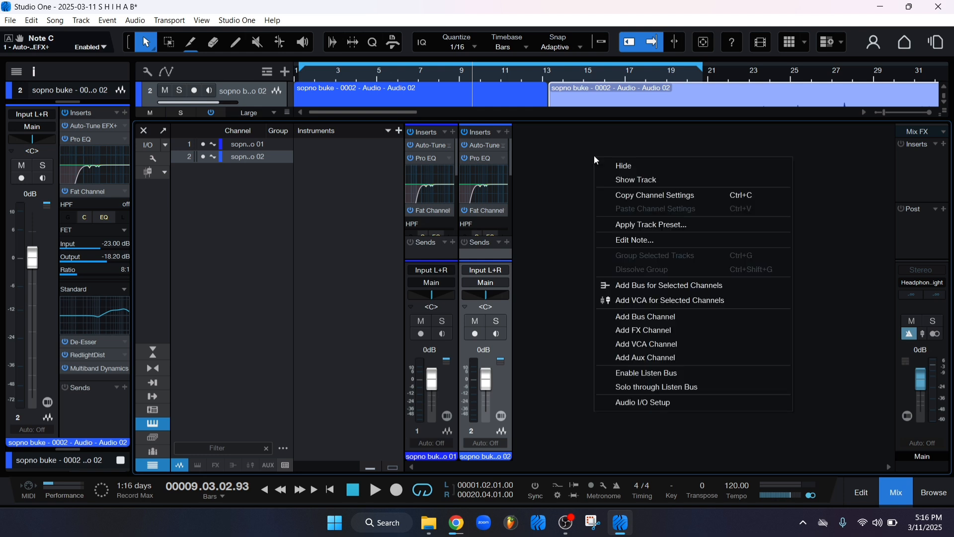
{"action": "left_click", "coordinate": [663, 332]}
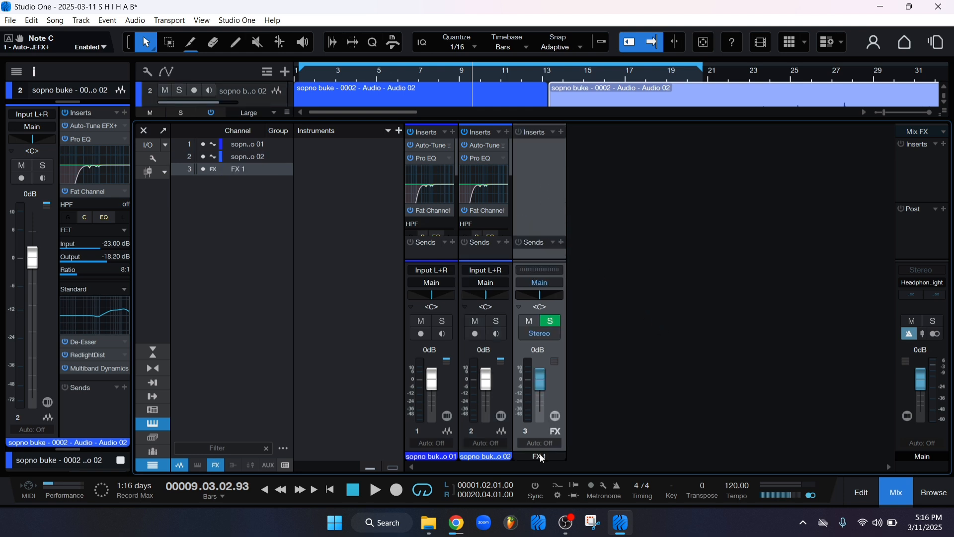
{"action": "double_click", "coordinate": [546, 456]}
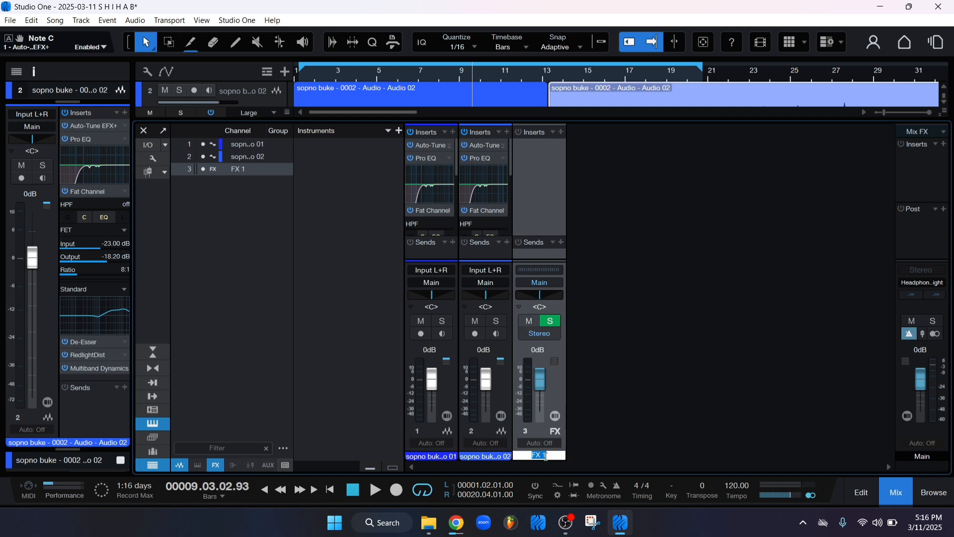
{"action": "left_click", "coordinate": [609, 428]}
{"action": "double_click", "coordinate": [546, 456]}
{"action": "left_click", "coordinate": [592, 414]}
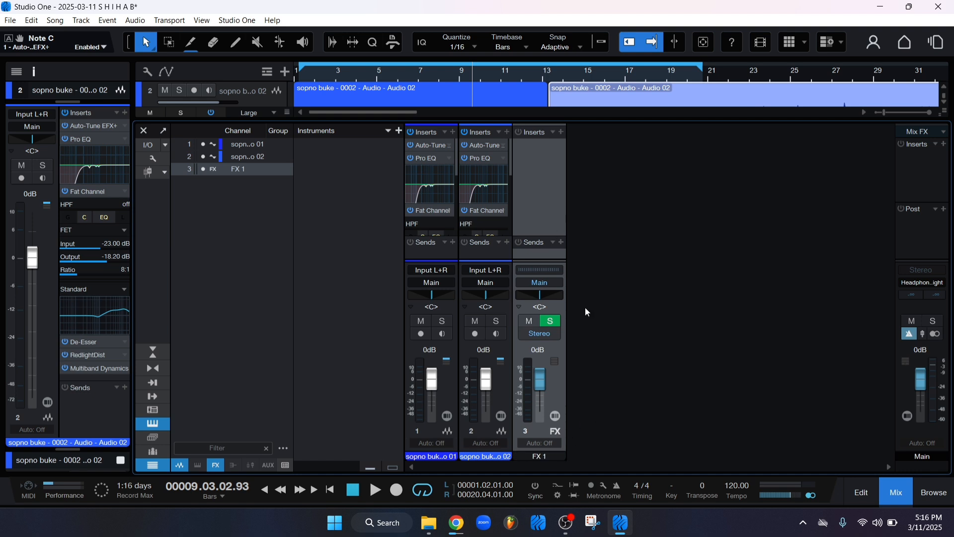
- Make the console taller so the insert racks of both vocal channels and the FX channel have more room
{"action": "double_click", "coordinate": [546, 455]}
{"action": "left_click", "coordinate": [614, 381]}
{"action": "left_click_drag", "start_coordinate": [626, 120], "coordinate": [625, 91]}
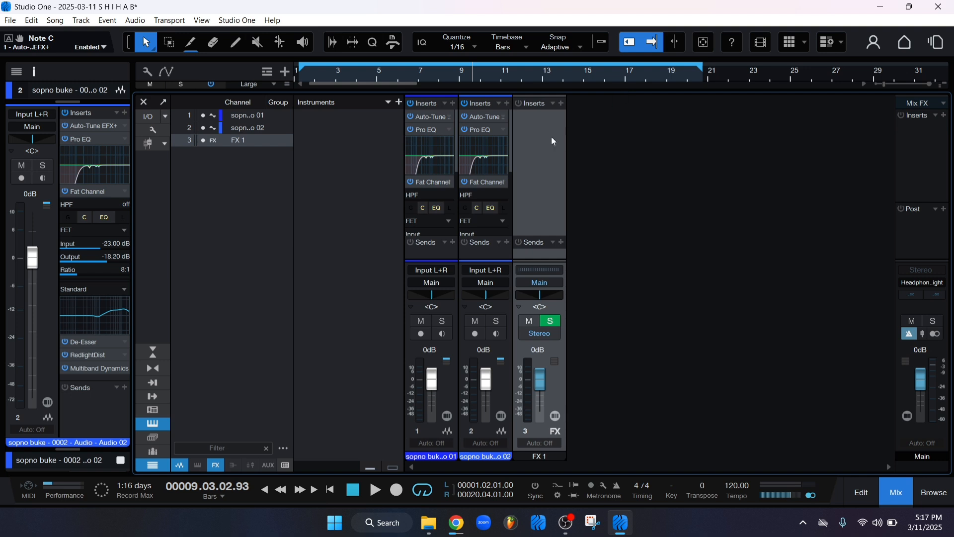
- Insert the PreSonus Beat Delay effect on the FX 1 channel and move its window clear of the channel's inserts
{"action": "left_click", "coordinate": [563, 104]}
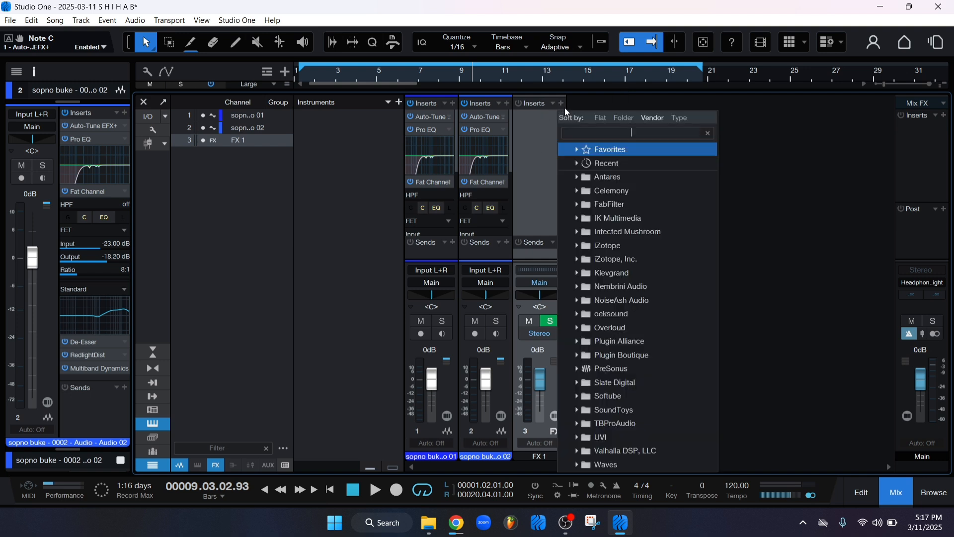
{"action": "left_click", "coordinate": [604, 368]}
{"action": "scroll", "coordinate": [609, 348], "scroll_direction": "down", "scroll_amount": 5}
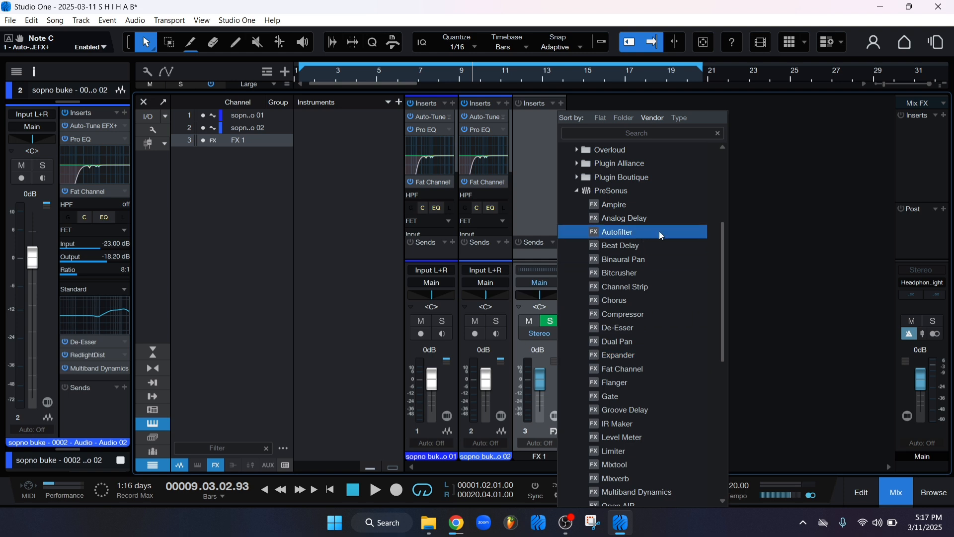
{"action": "left_click", "coordinate": [625, 245]}
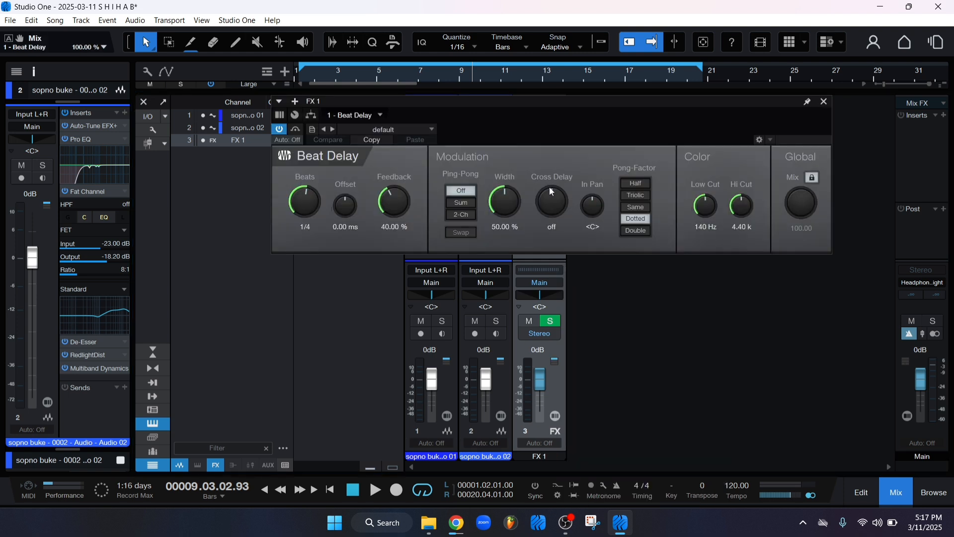
{"action": "left_click_drag", "start_coordinate": [566, 124], "coordinate": [454, 167]}
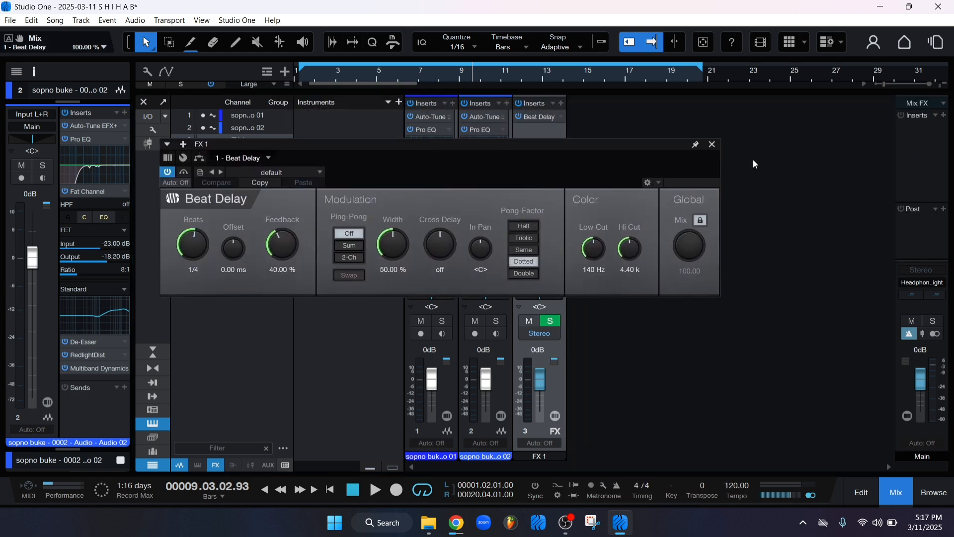
- Close the Beat Delay window and briefly play the vocal from the start of the song
{"action": "left_click", "coordinate": [713, 145]}
{"action": "key", "text": "space"}
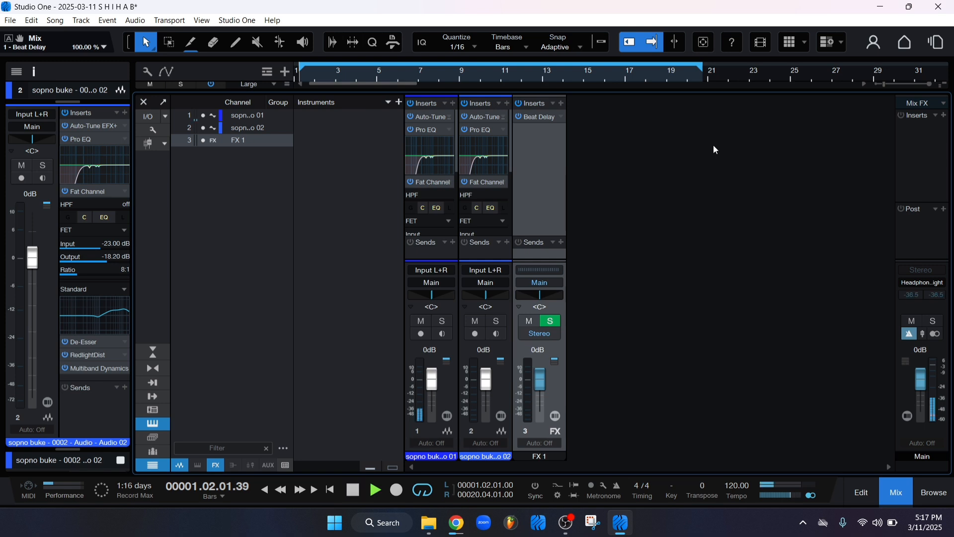
{"action": "key", "text": "space"}
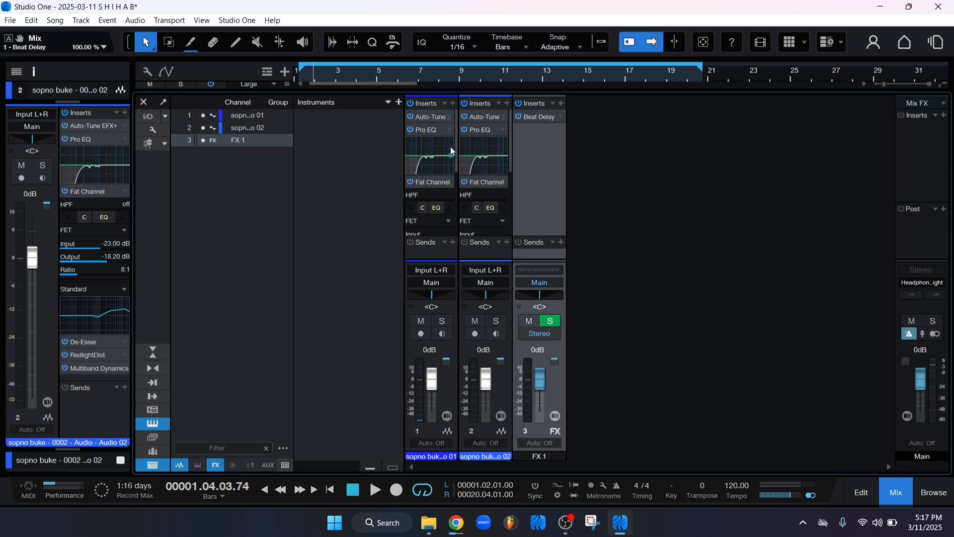
- Detach the mixing console into its own window and maximize it
{"action": "left_click", "coordinate": [432, 256]}
{"action": "left_click", "coordinate": [503, 258]}
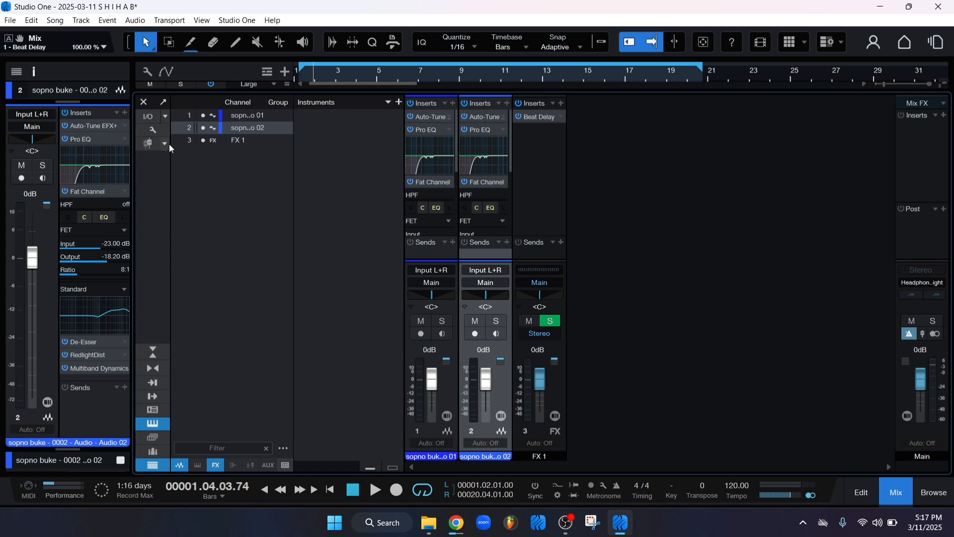
{"action": "left_click", "coordinate": [164, 101]}
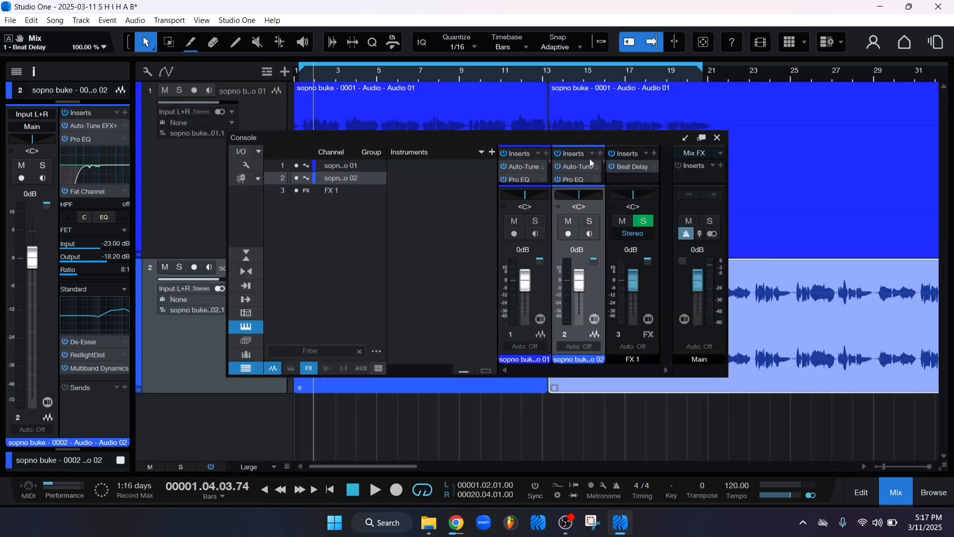
{"action": "left_click", "coordinate": [702, 137]}
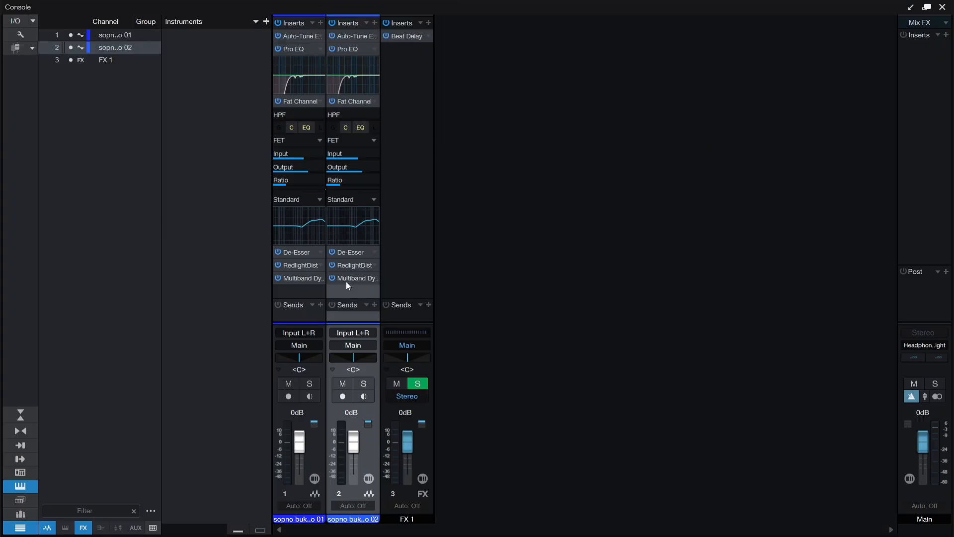
- Collapse the Fat Channel displays in the insert racks of both vocal channels
{"action": "left_click", "coordinate": [351, 103]}
{"action": "left_click", "coordinate": [296, 100]}
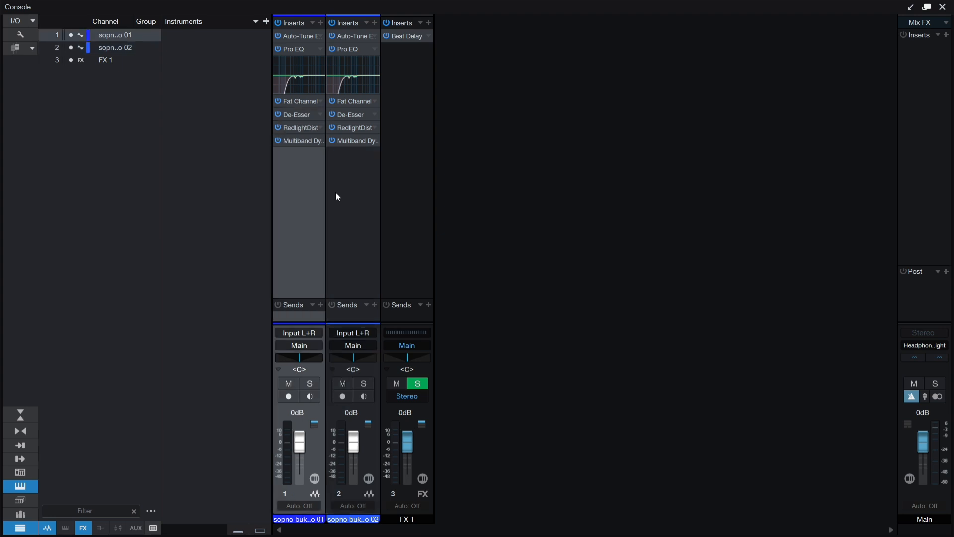
{"action": "left_click", "coordinate": [295, 232]}
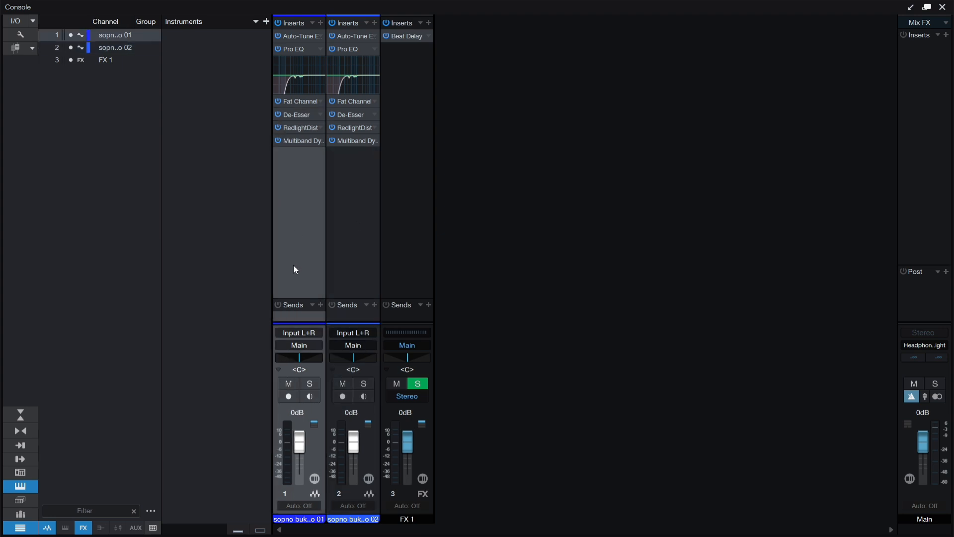
{"action": "left_click", "coordinate": [375, 305]}
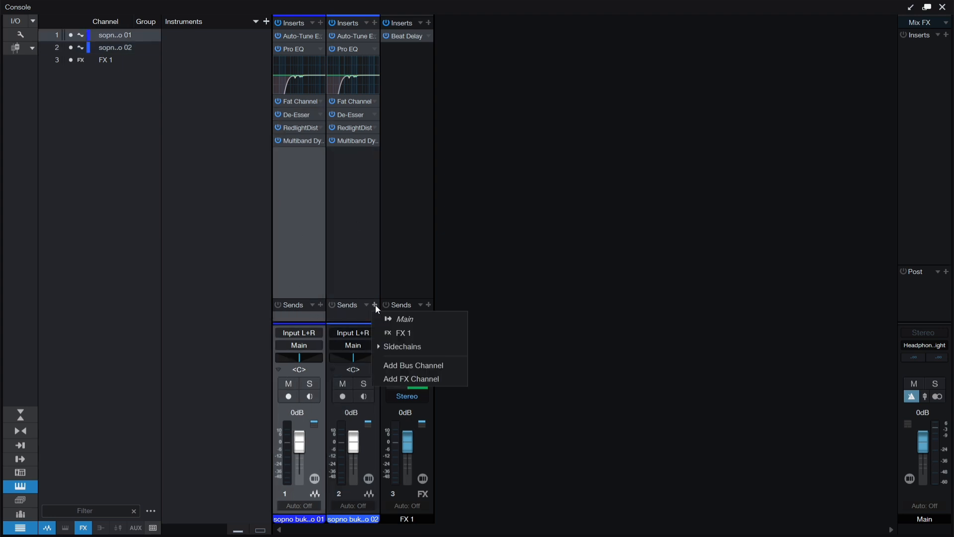
{"action": "left_click", "coordinate": [405, 334]}
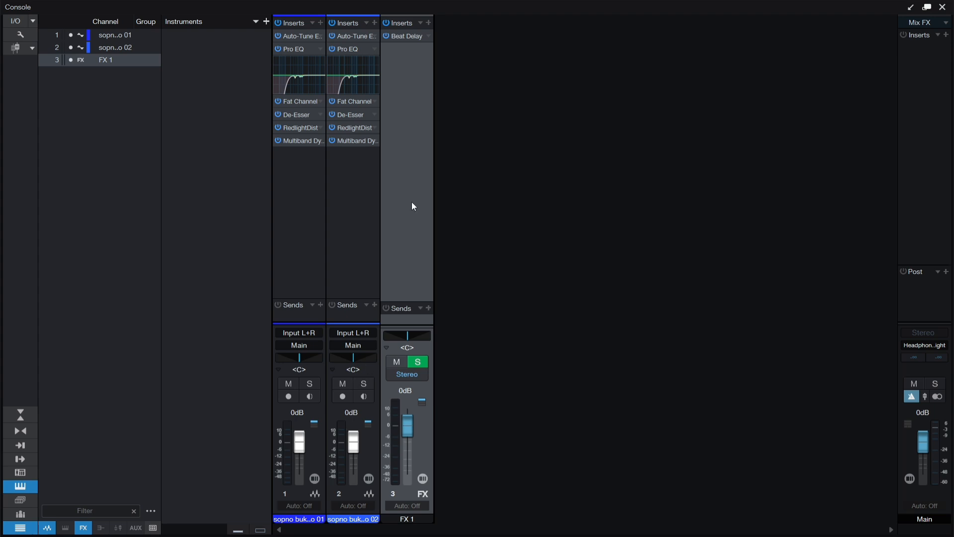
{"action": "left_click", "coordinate": [377, 304]}
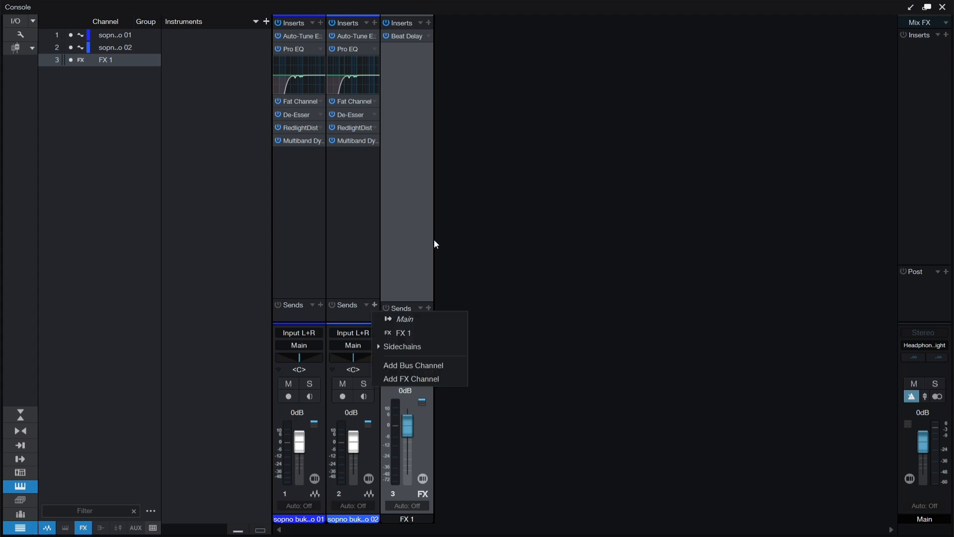
{"action": "left_click", "coordinate": [434, 240]}
{"action": "left_click", "coordinate": [375, 306]}
{"action": "left_click", "coordinate": [387, 267]}
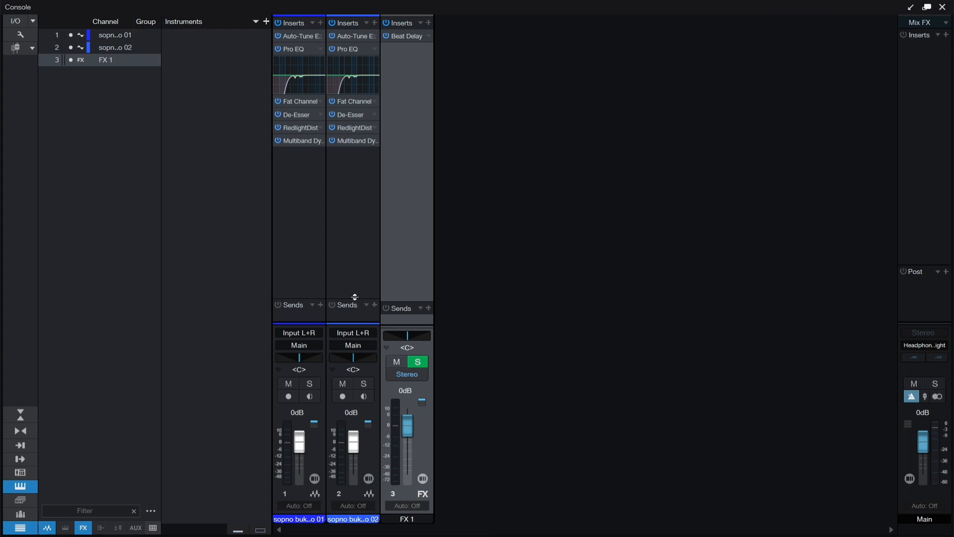
- Enlarge the Sends section of the console channels to make room for send entries
{"action": "left_click_drag", "start_coordinate": [354, 298], "coordinate": [353, 350]}
{"action": "left_click", "coordinate": [362, 261]}
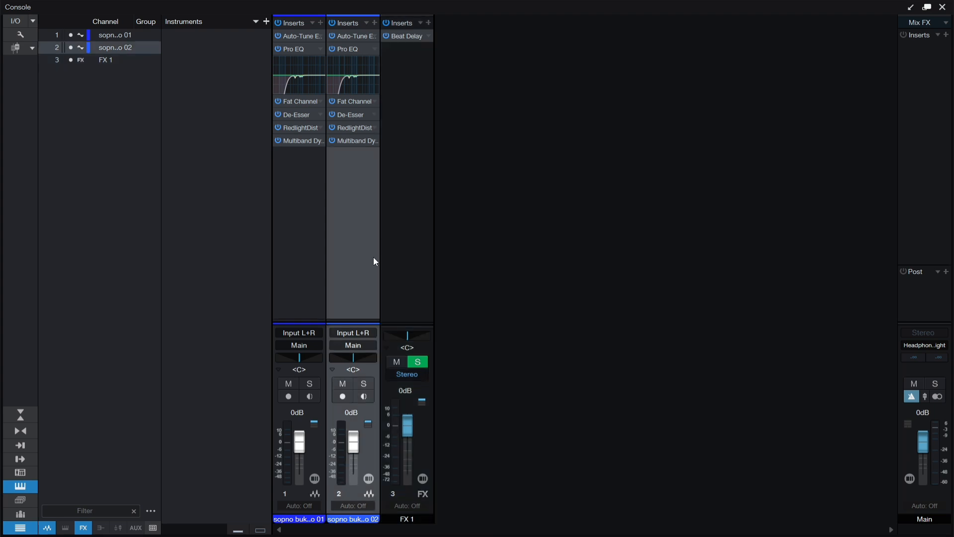
{"action": "left_click_drag", "start_coordinate": [360, 318], "coordinate": [356, 255]}
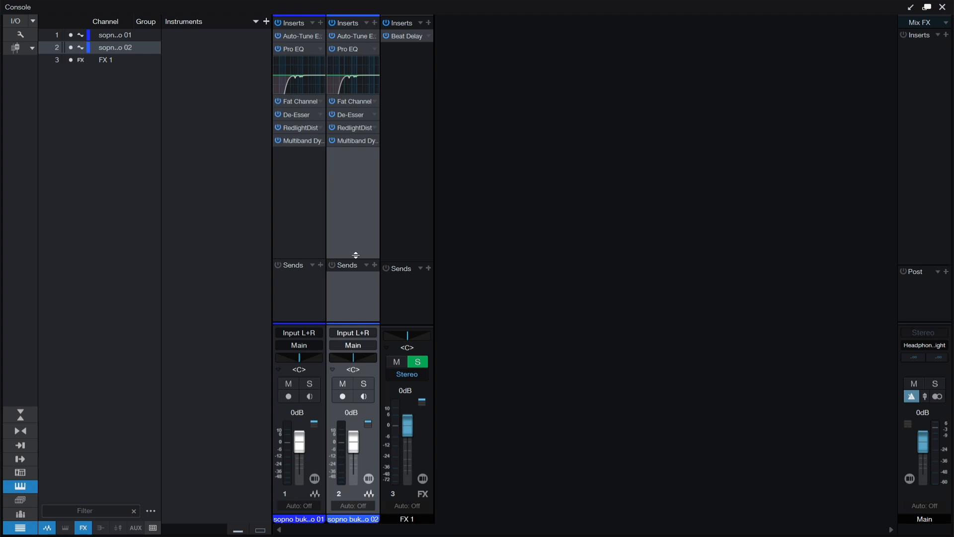
- Add a send to FX 1 on both vocal channels
{"action": "left_click", "coordinate": [307, 220]}
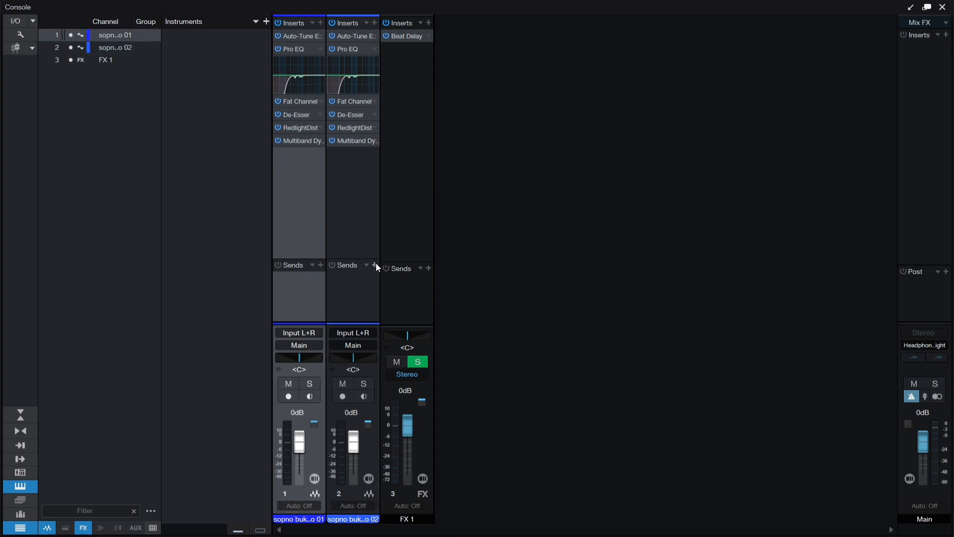
{"action": "left_click", "coordinate": [320, 265]}
{"action": "left_click", "coordinate": [368, 294]}
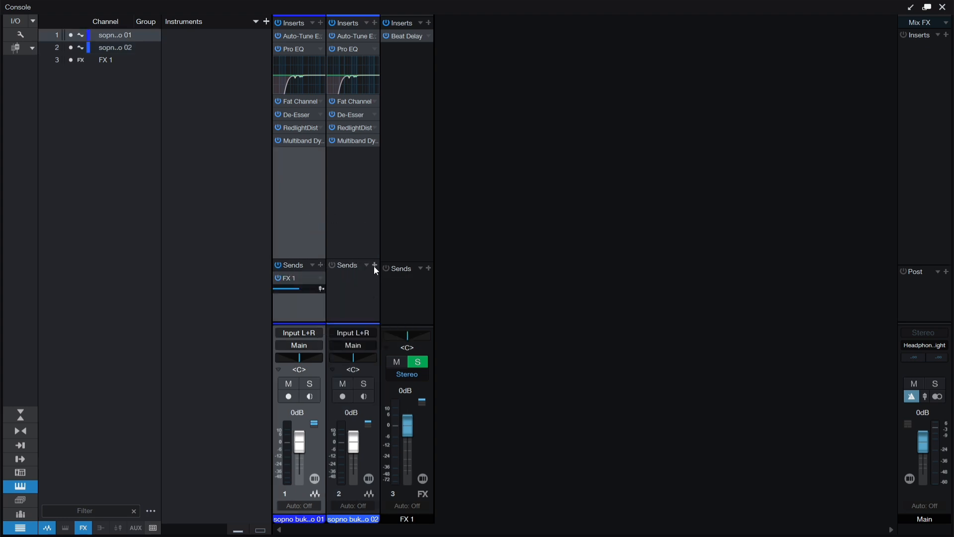
{"action": "left_click", "coordinate": [375, 265]}
{"action": "left_click", "coordinate": [391, 291]}
{"action": "left_click", "coordinate": [416, 518]}
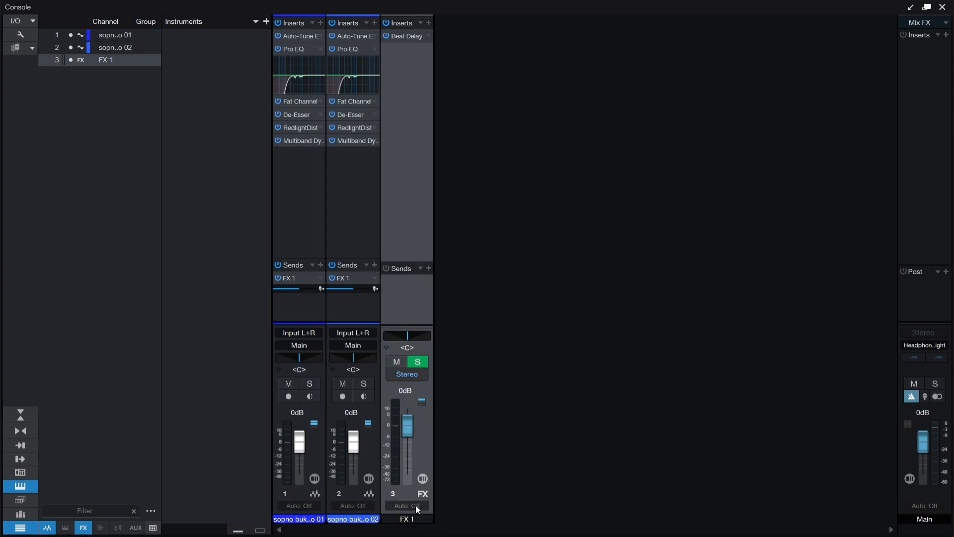
- Play the song to listen to the vocals with the FX 1 send
{"action": "left_click", "coordinate": [358, 164]}
{"action": "left_click", "coordinate": [322, 182]}
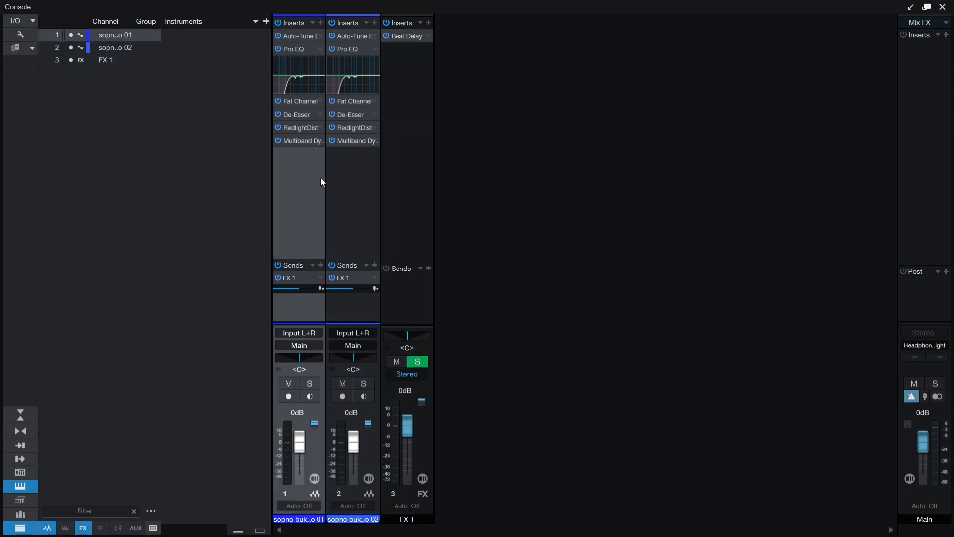
{"action": "key", "text": "space"}
{"action": "left_click", "coordinate": [416, 90]}
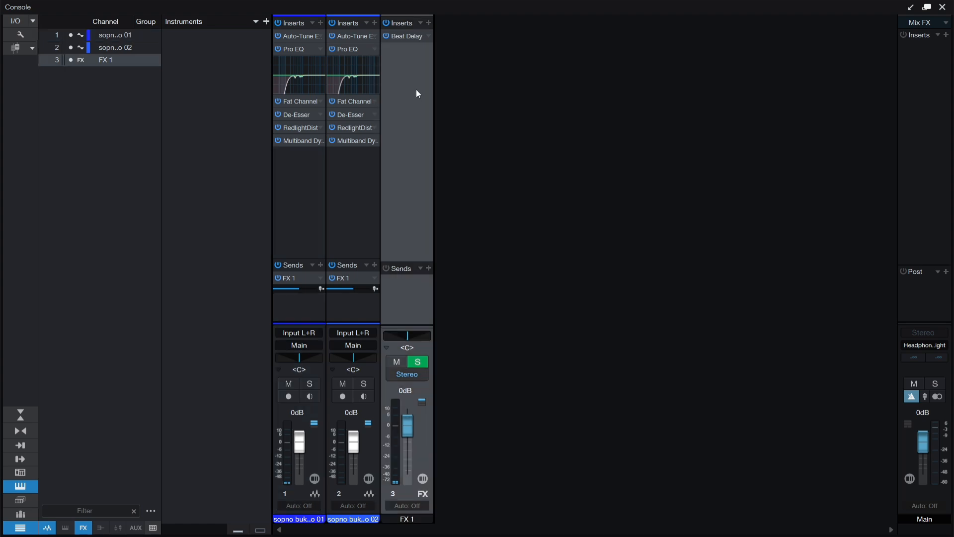
- Dock the console back into the main window and open the Beat Delay editor of FX 1 above the channel faders
{"action": "left_click", "coordinate": [910, 6]}
{"action": "left_click_drag", "start_coordinate": [655, 87], "coordinate": [654, 140]}
{"action": "left_click", "coordinate": [540, 164]}
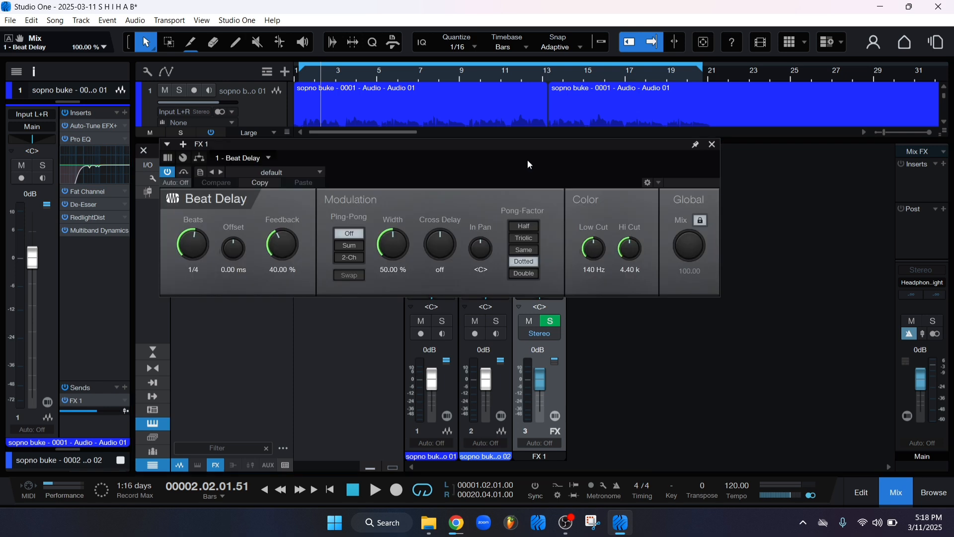
{"action": "left_click_drag", "start_coordinate": [487, 165], "coordinate": [490, 183]}
{"action": "left_click_drag", "start_coordinate": [420, 184], "coordinate": [463, 188]}
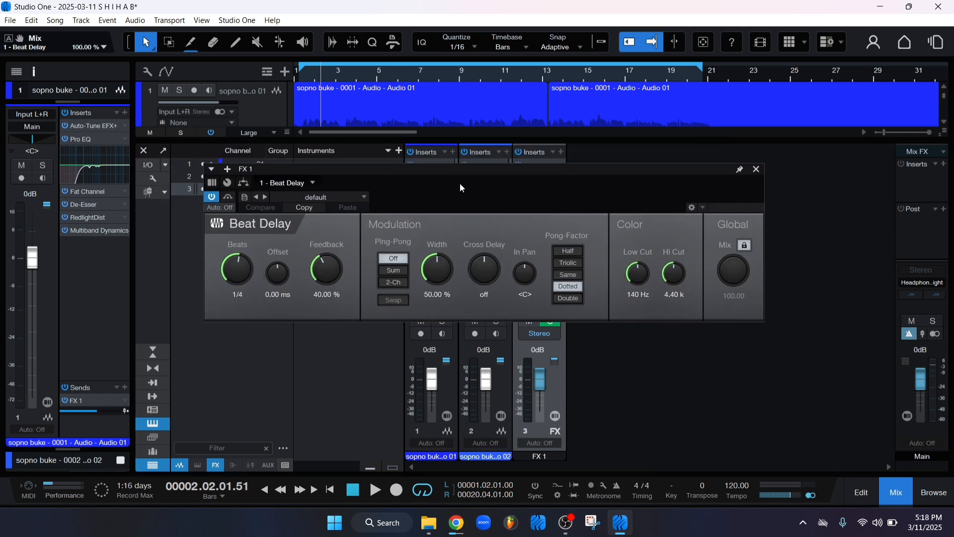
- Set both the width and the feedback of the Beat Delay to 20%
{"action": "type", "text": "20"}
{"action": "key", "text": "Return"}
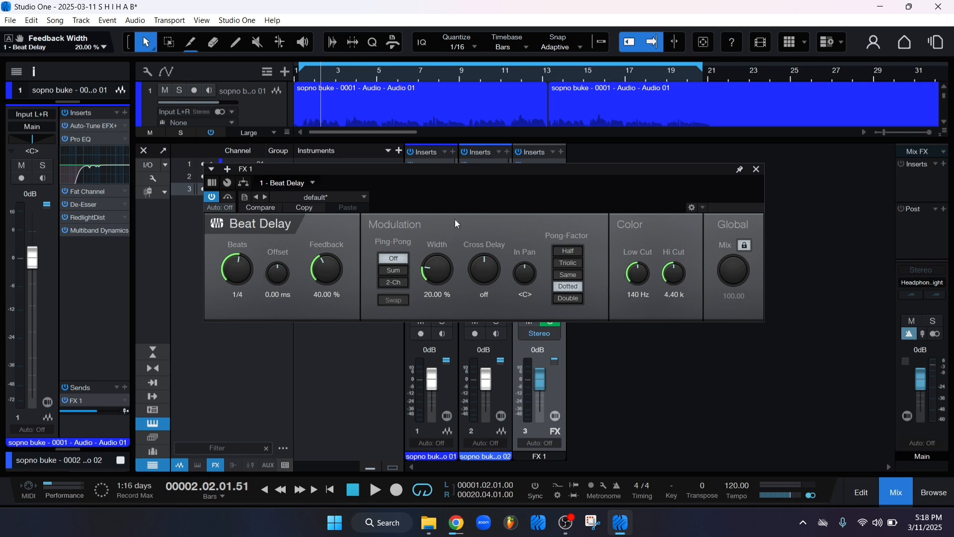
{"action": "left_click", "coordinate": [330, 282]}
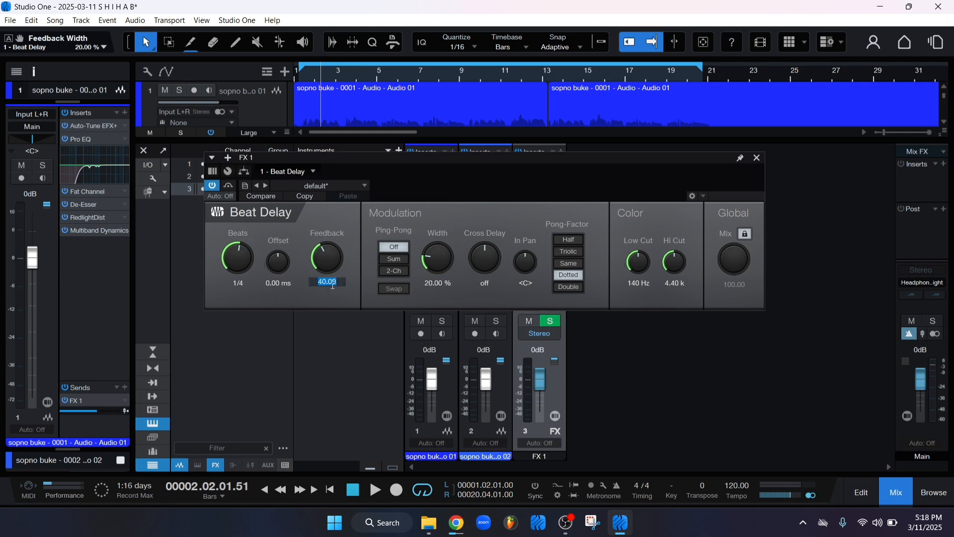
{"action": "type", "text": "20"}
{"action": "key", "text": "Return"}
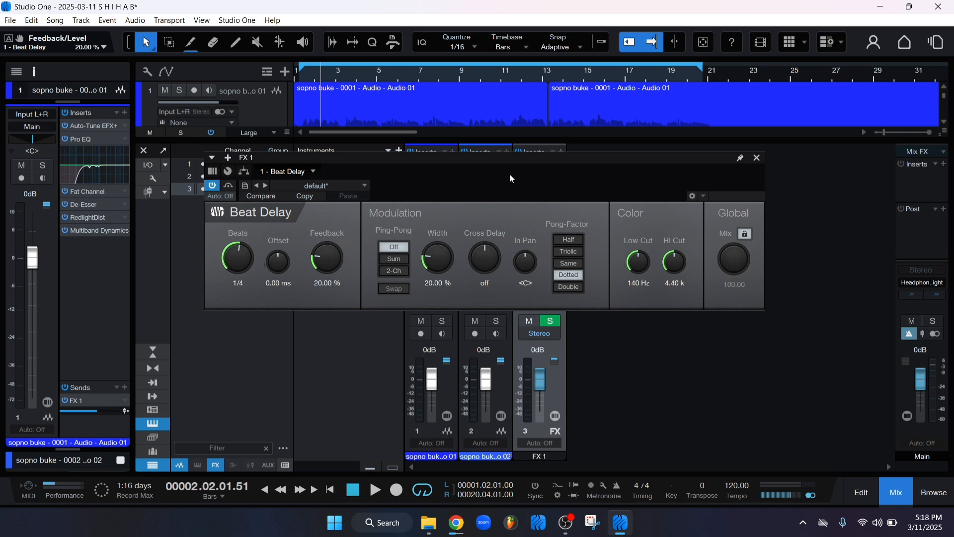
{"action": "left_click_drag", "start_coordinate": [512, 179], "coordinate": [533, 168]}
{"action": "type", "text": "11"}
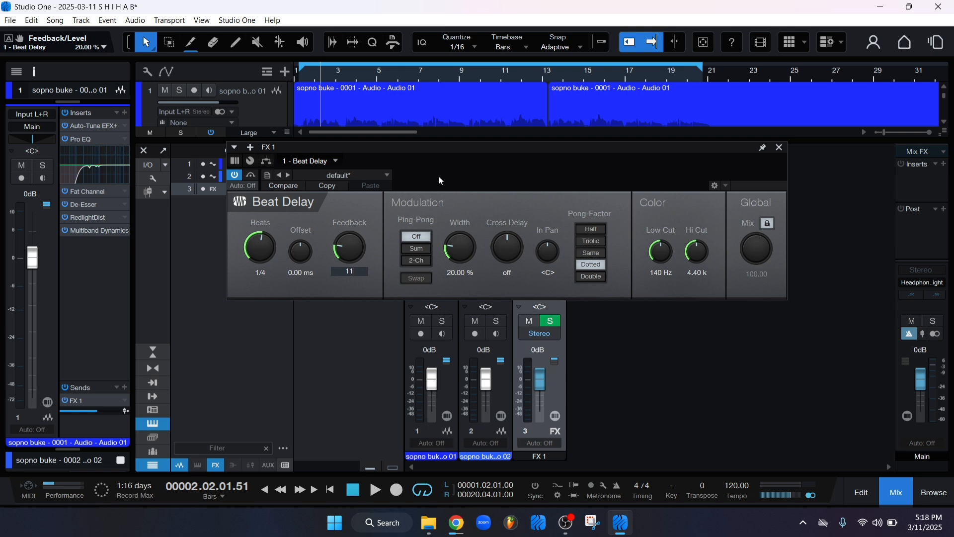
{"action": "key", "text": "Return"}
{"action": "type", "text": "20"}
{"action": "key", "text": "Return"}
- Set the delay time of the Beat Delay to 1/2 T beats
{"action": "key", "text": "space"}
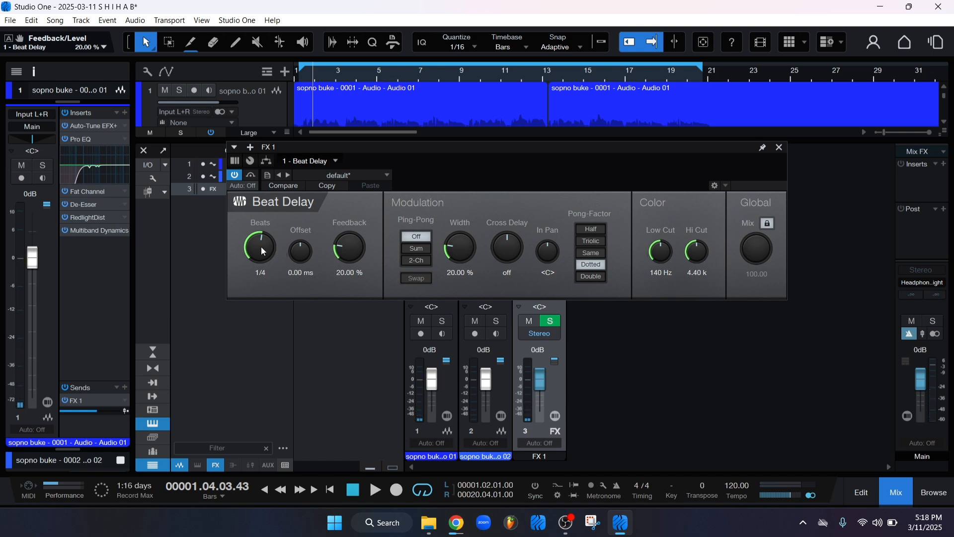
{"action": "left_click_drag", "start_coordinate": [267, 253], "coordinate": [262, 244]}
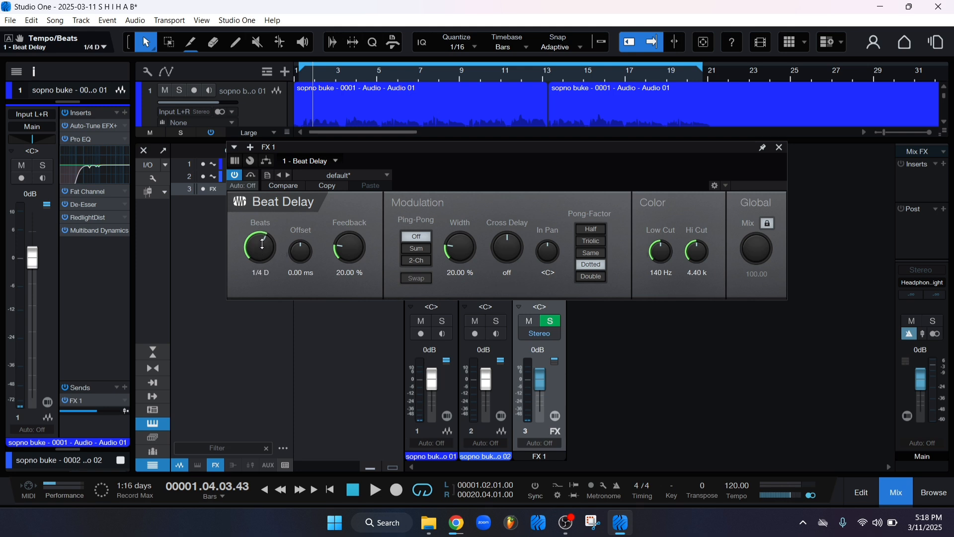
{"action": "scroll", "coordinate": [262, 245], "scroll_direction": "up", "scroll_amount": 1}
- Play the vocal repeatedly to listen to the delay with the 1/2 T beat setting
{"action": "key", "text": "space"}
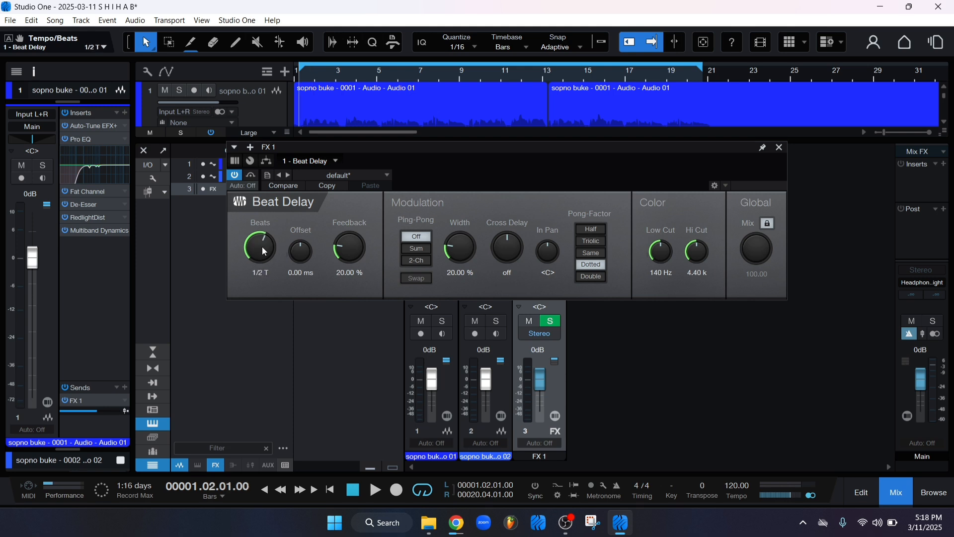
{"action": "key", "text": "space"}
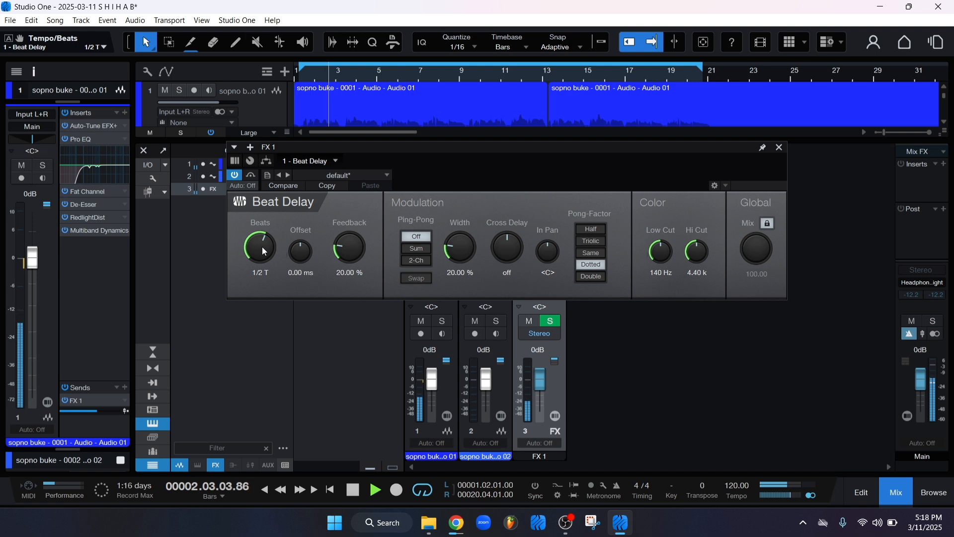
{"action": "key", "text": "space"}
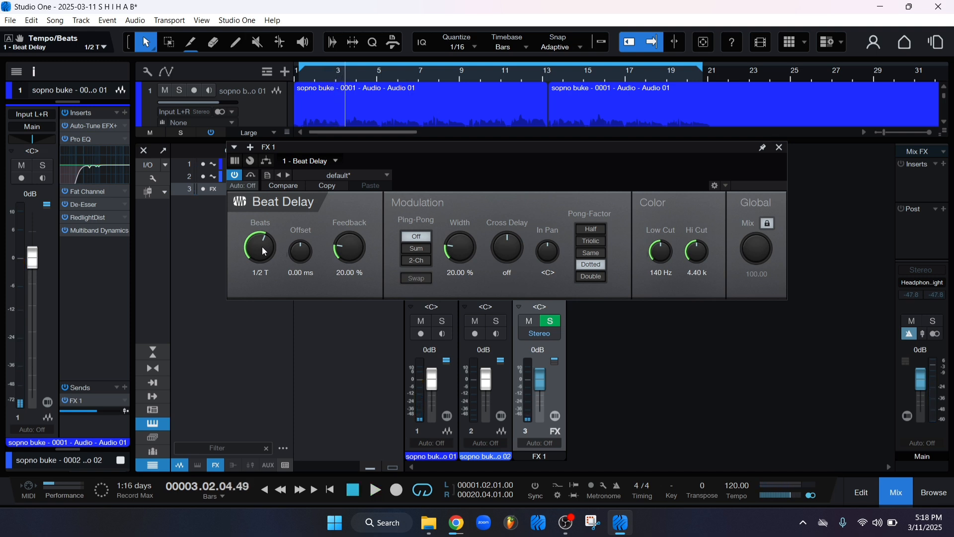
{"action": "scroll", "coordinate": [262, 248], "scroll_direction": "down", "scroll_amount": 1}
{"action": "scroll", "coordinate": [262, 248], "scroll_direction": "up", "scroll_amount": 1}
{"action": "key", "text": "space"}
{"action": "key", "text": "space"}
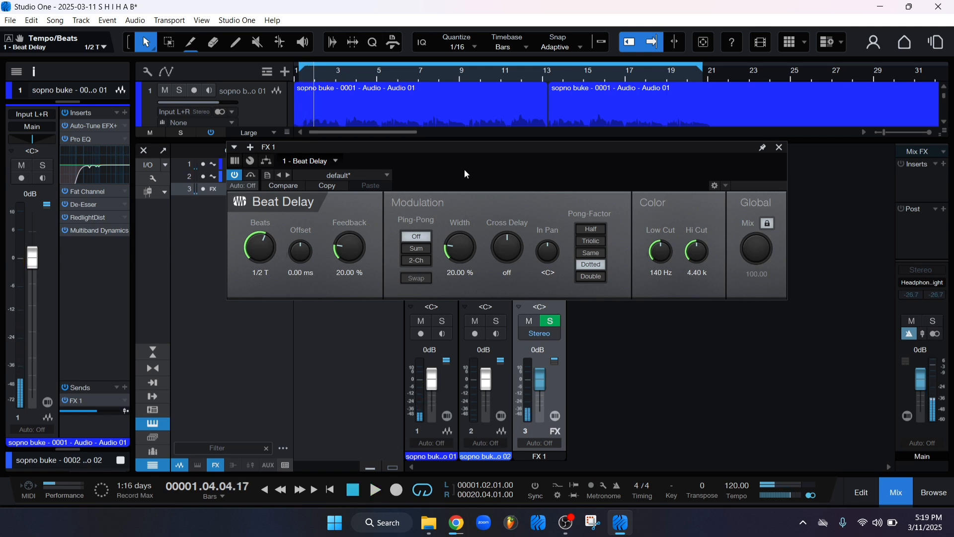
- Set the Beat Delay's feedback to 10%, its cross delay to L 10 ms and its input pan to 19% R
{"action": "left_click", "coordinate": [353, 271]}
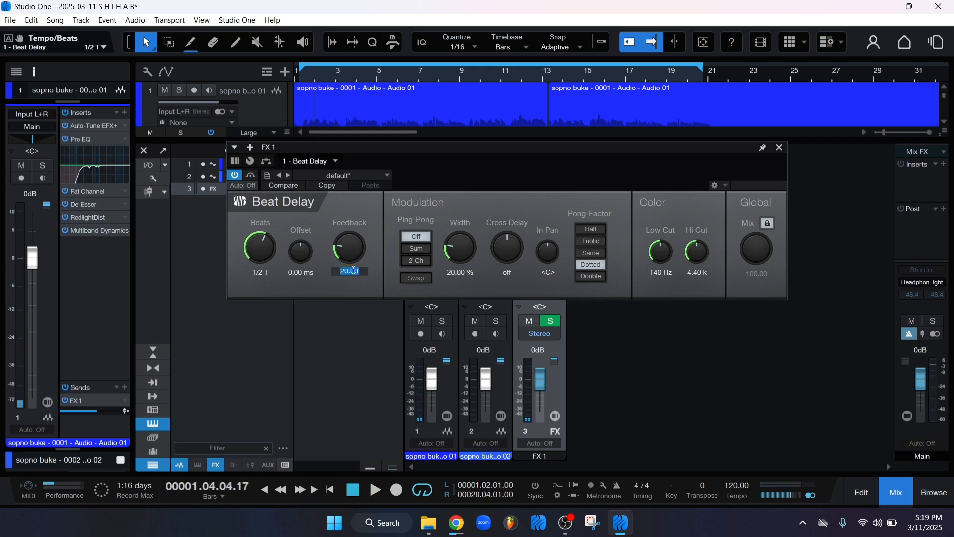
{"action": "type", "text": "10"}
{"action": "key", "text": "Return"}
{"action": "key", "text": "space"}
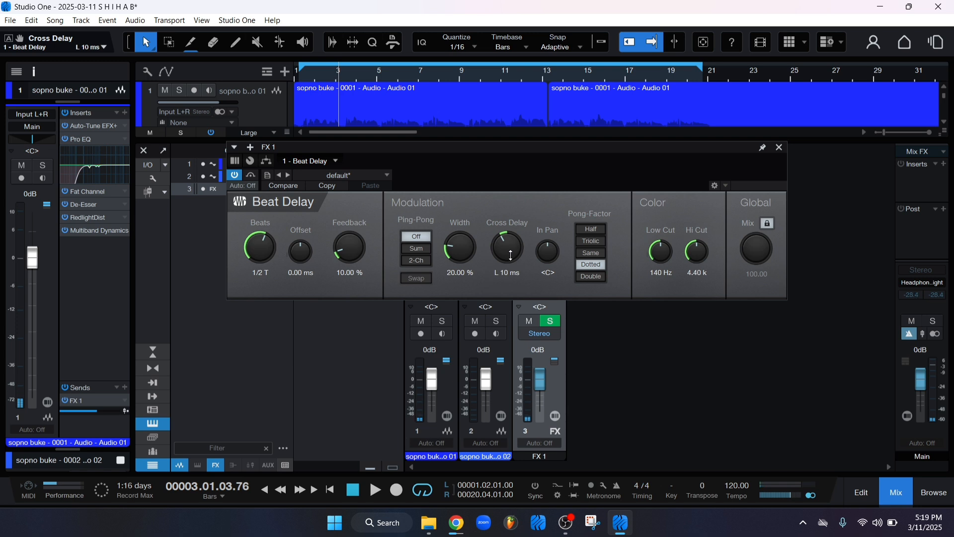
{"action": "left_click_drag", "start_coordinate": [545, 253], "coordinate": [547, 244]}
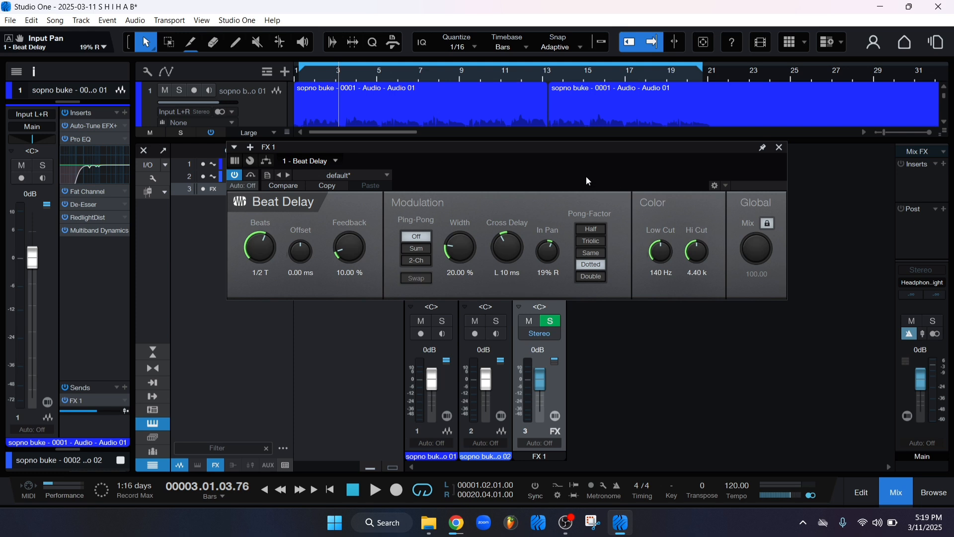
{"action": "left_click_drag", "start_coordinate": [589, 177], "coordinate": [595, 172]}
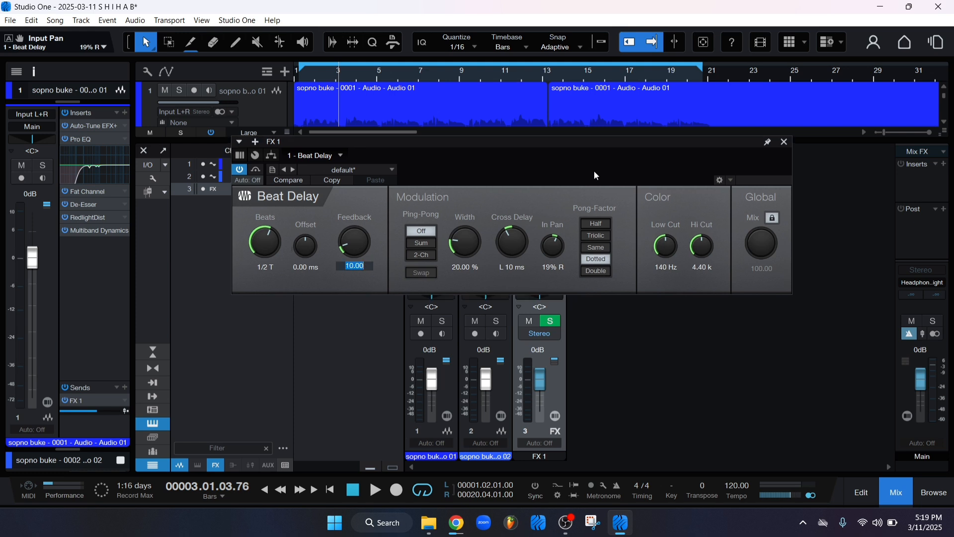
{"action": "type", "text": "11111"}
{"action": "key", "text": "Return"}
{"action": "left_click", "coordinate": [352, 268]}
{"action": "type", "text": "10"}
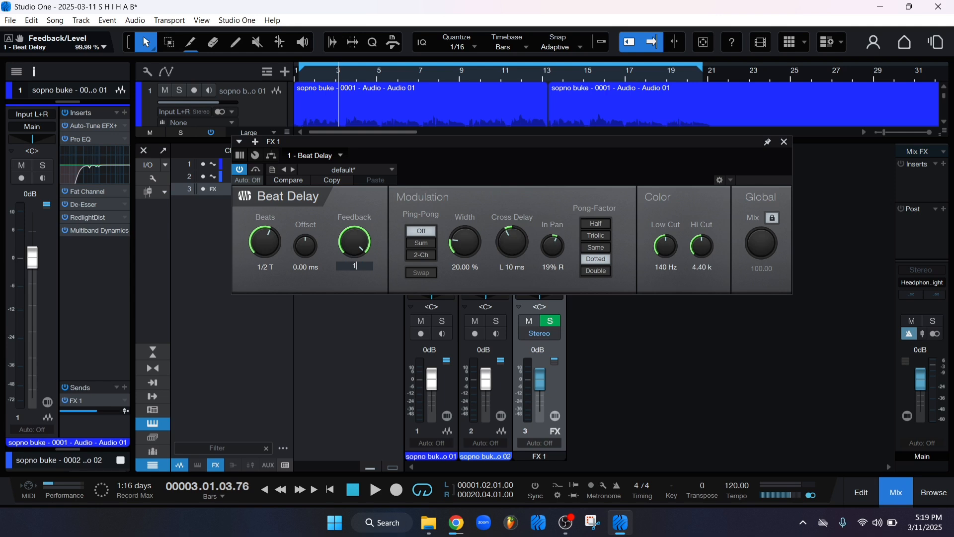
{"action": "key", "text": "Return"}
- Set the delay's low cut to 247 Hz and its high cut to 3.62 kHz while the song plays
{"action": "left_click_drag", "start_coordinate": [661, 252], "coordinate": [662, 242]}
{"action": "key", "text": "space"}
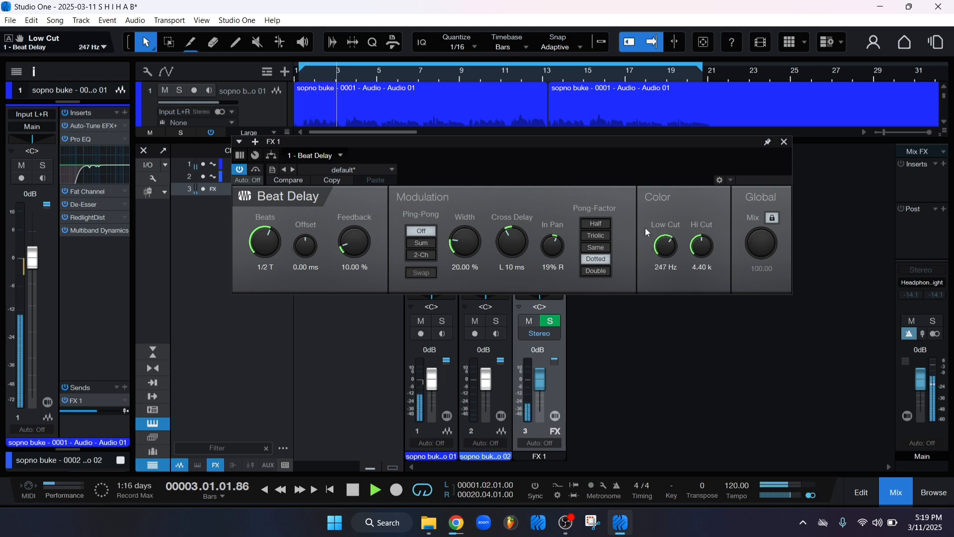
{"action": "mouse_move", "coordinate": [702, 246]}
{"action": "left_mouse_down"}
{"action": "mouse_move", "coordinate": [705, 236]}
{"action": "mouse_move", "coordinate": [704, 249]}
{"action": "left_mouse_up"}
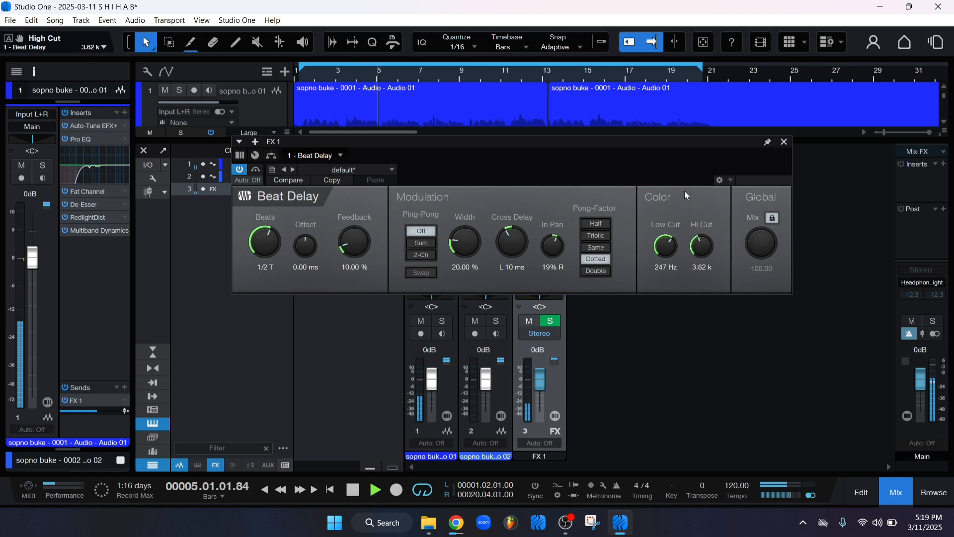
- Undo the delay's last high cut change, stop playback and set the low cut to 180 Hz
{"action": "key", "text": "ctrl+z"}
{"action": "left_click", "coordinate": [667, 244]}
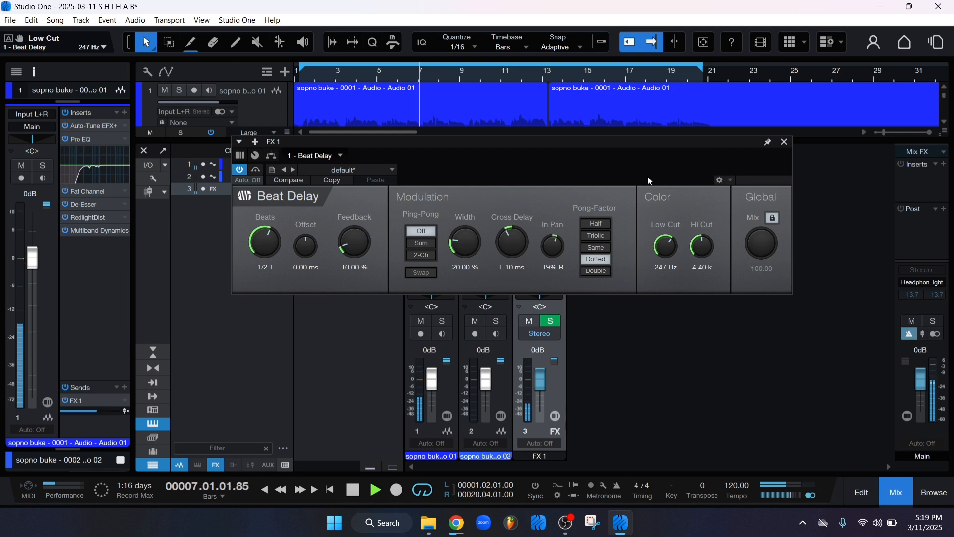
{"action": "key", "text": "space"}
{"action": "left_click_drag", "start_coordinate": [667, 243], "coordinate": [667, 247]}
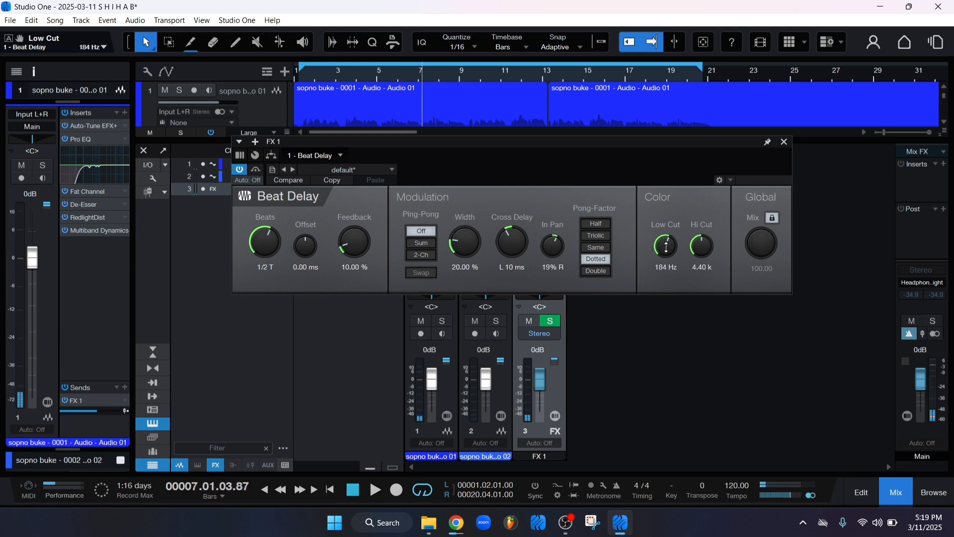
{"action": "left_click", "coordinate": [666, 267]}
{"action": "type", "text": "180"}
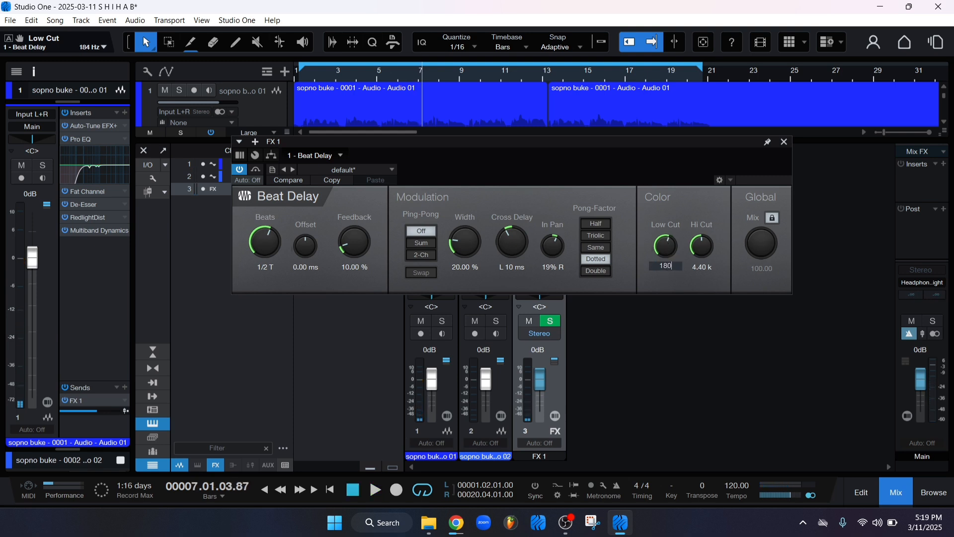
{"action": "key", "text": "Return"}
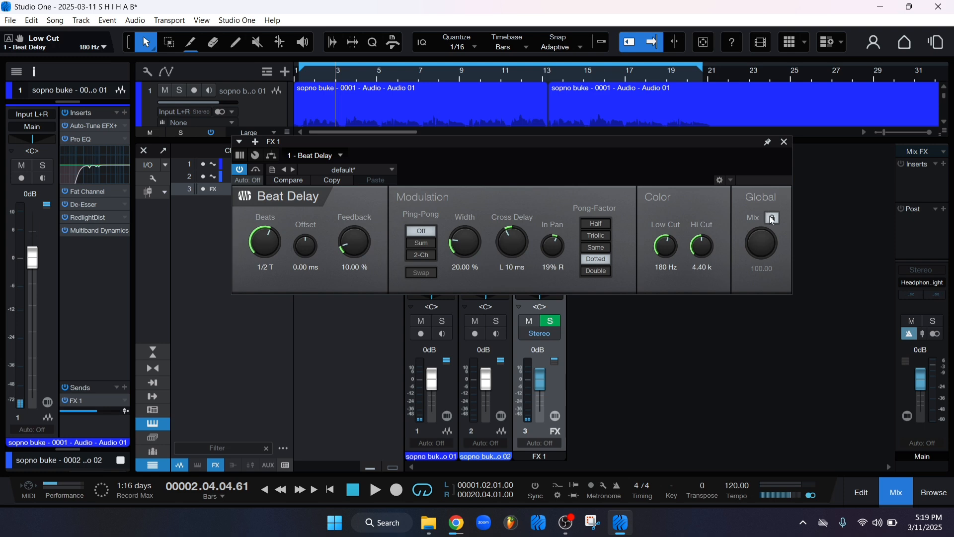
- Unlock the Beat Delay's mix control, lock it again at 100% and close the plug-in window
{"action": "left_click_drag", "start_coordinate": [649, 152], "coordinate": [312, 172]}
{"action": "left_click", "coordinate": [557, 183]}
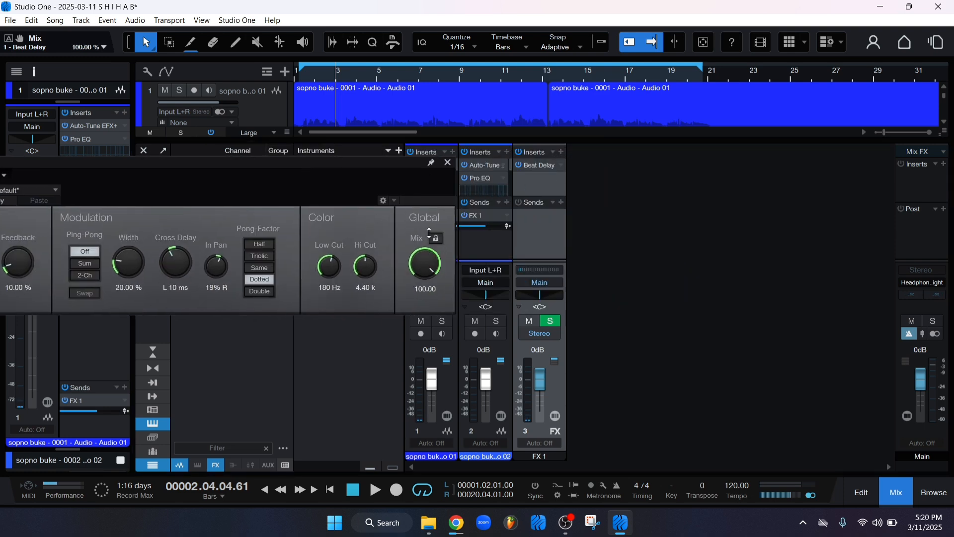
{"action": "left_click_drag", "start_coordinate": [390, 190], "coordinate": [694, 191]}
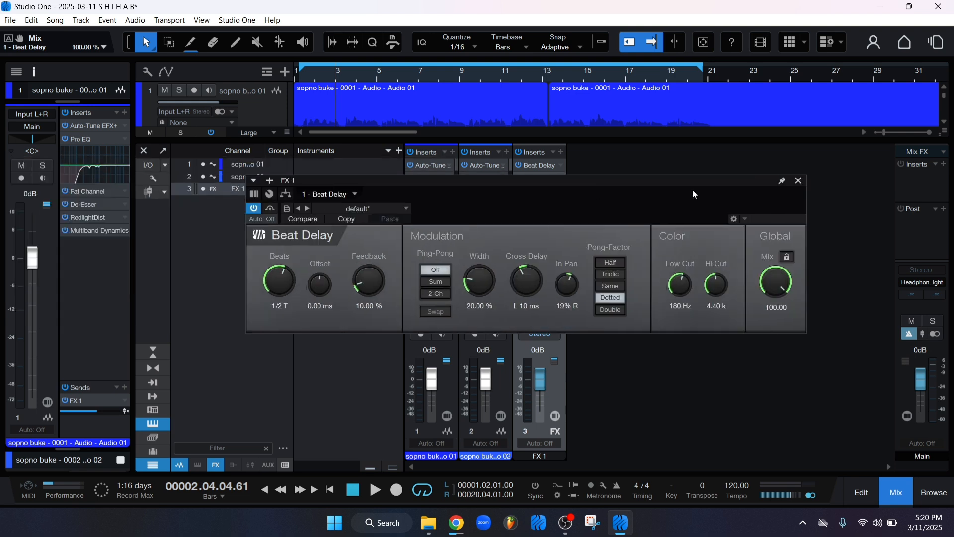
{"action": "left_click", "coordinate": [789, 257]}
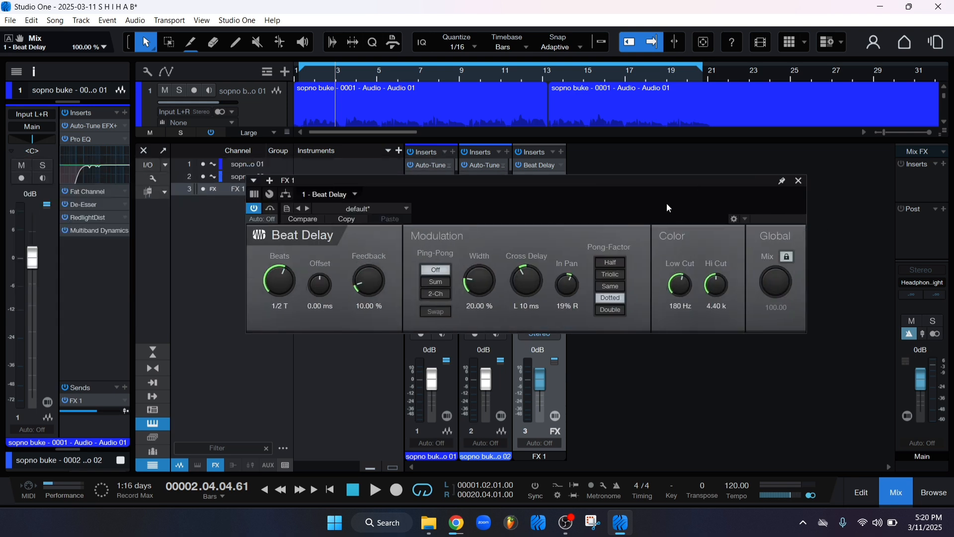
{"action": "left_click", "coordinate": [799, 181]}
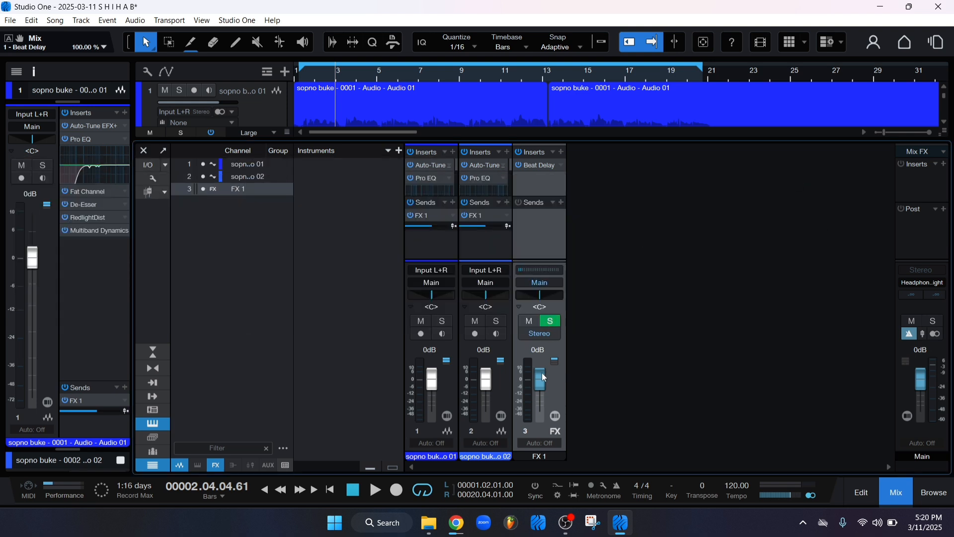
- Lower the FX 1 channel's volume to -15 dB while the vocal plays
{"action": "mouse_move", "coordinate": [544, 377]}
{"action": "left_mouse_down"}
{"action": "mouse_move", "coordinate": [543, 391]}
{"action": "mouse_move", "coordinate": [539, 368]}
{"action": "mouse_move", "coordinate": [543, 384]}
{"action": "left_mouse_up"}
{"action": "key", "text": "comma"}
{"action": "key", "text": "space"}
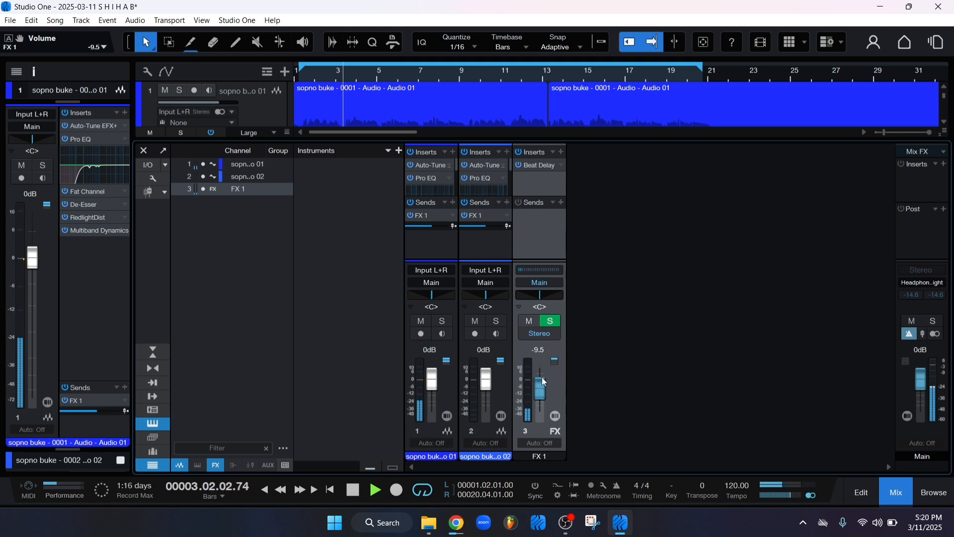
{"action": "left_click_drag", "start_coordinate": [539, 381], "coordinate": [539, 384]}
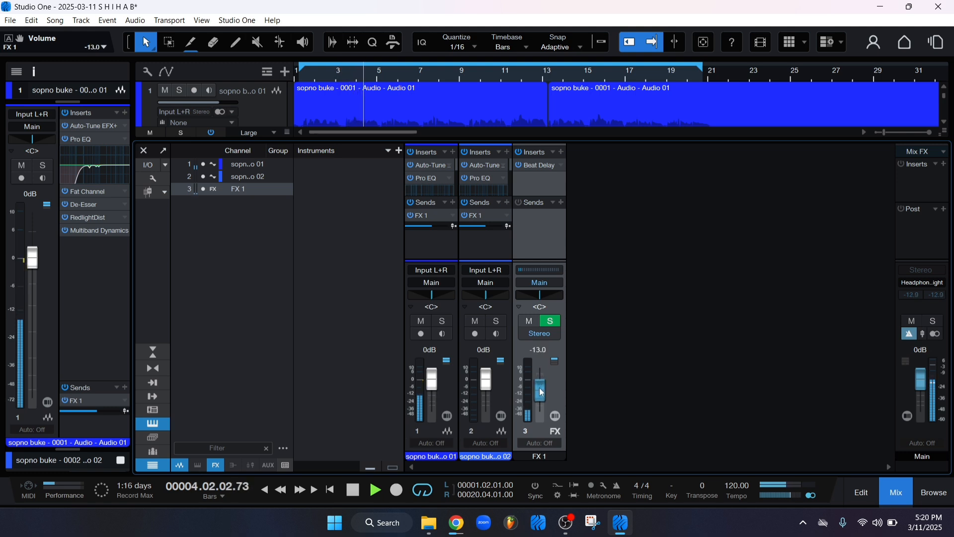
{"action": "left_click", "coordinate": [542, 349]}
{"action": "type", "text": "-15"}
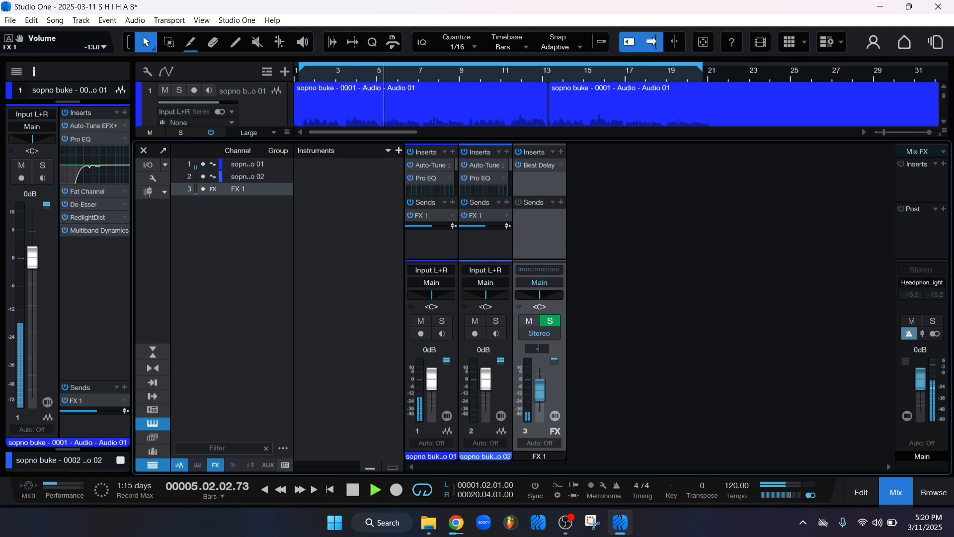
{"action": "key", "text": "Return"}
{"action": "key", "text": "Return"}
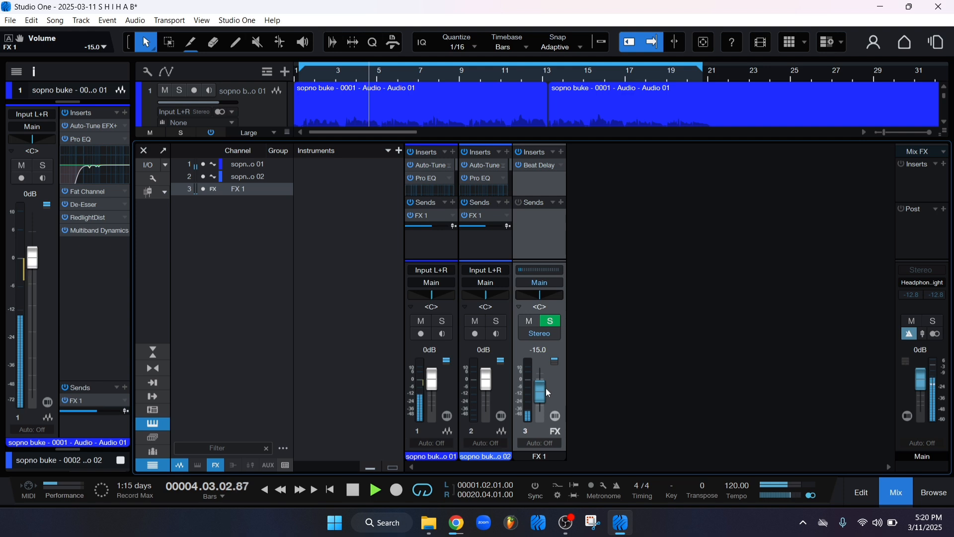
- Try volumes of -13 dB and +10 dB on the FX 1 channel during playback
{"action": "scroll", "coordinate": [546, 387], "scroll_direction": "up", "scroll_amount": 1}
{"action": "left_click", "coordinate": [545, 348]}
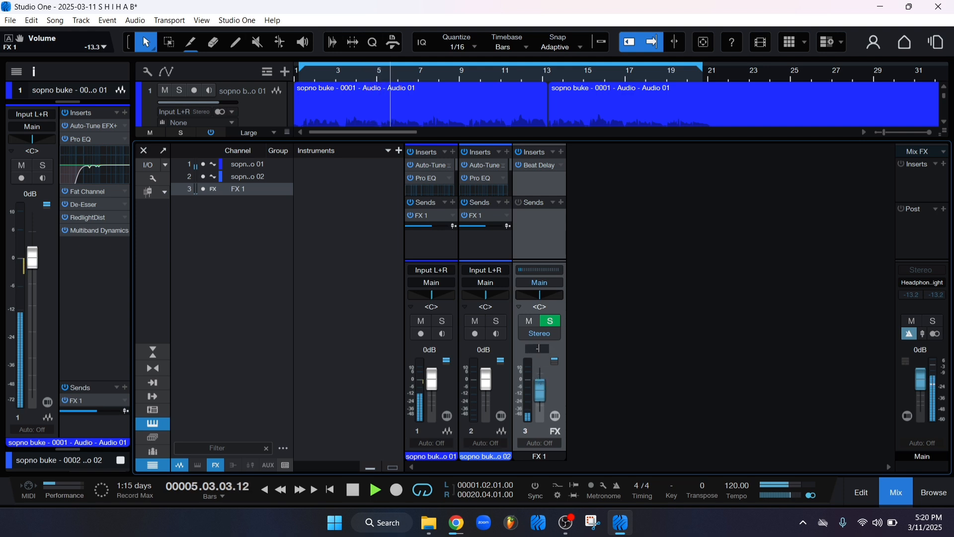
{"action": "type", "text": "-13"}
{"action": "key", "text": "Return"}
{"action": "left_click", "coordinate": [544, 354]}
{"action": "type", "text": "10"}
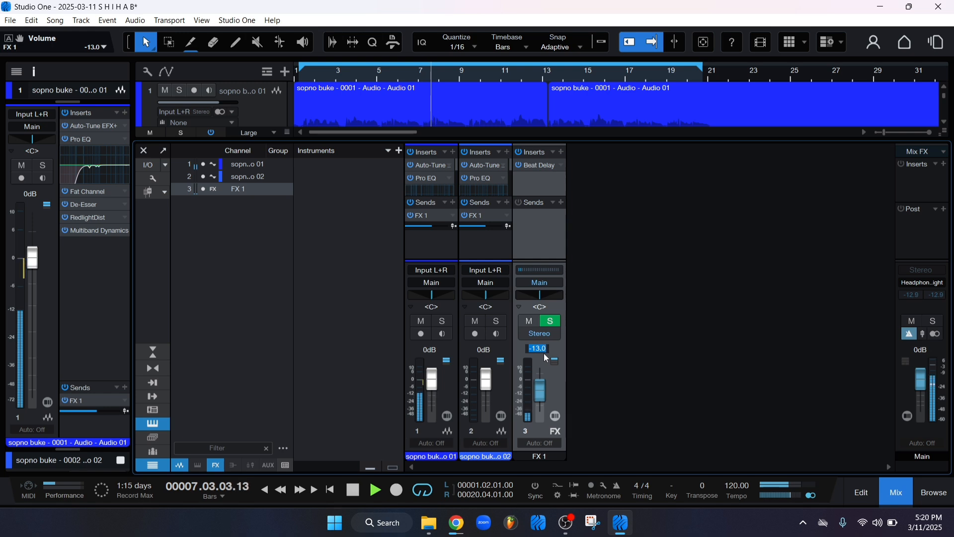
{"action": "key", "text": "Return"}
- Set the FX 1 channel's volume to -12 dB and stop playback
{"action": "left_click", "coordinate": [544, 353]}
{"action": "type", "text": "+-"}
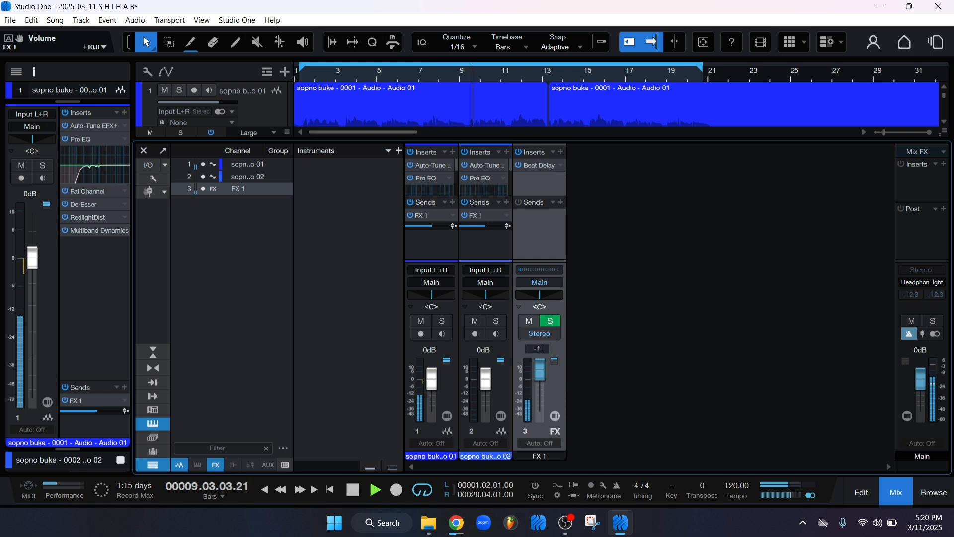
{"action": "type", "text": "12"}
{"action": "key", "text": "Return"}
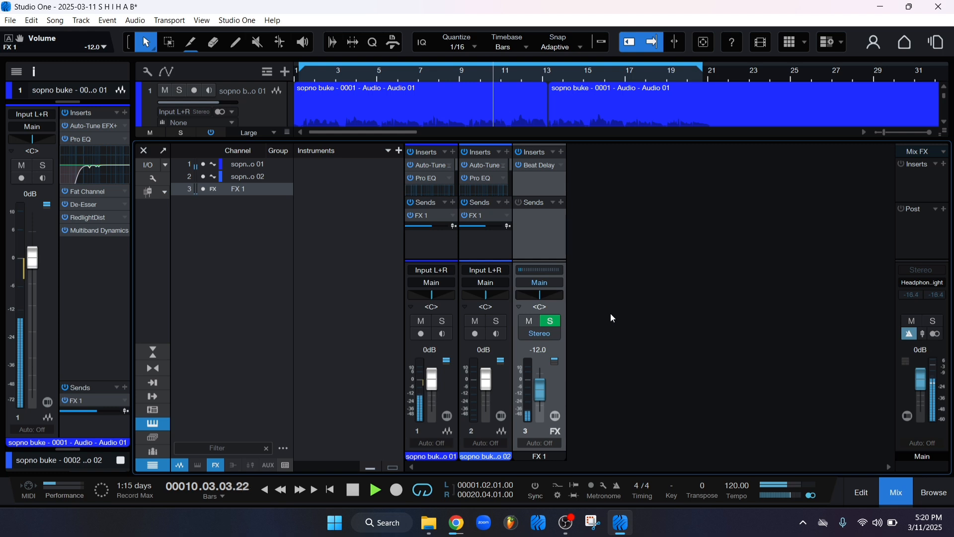
{"action": "key", "text": "space"}
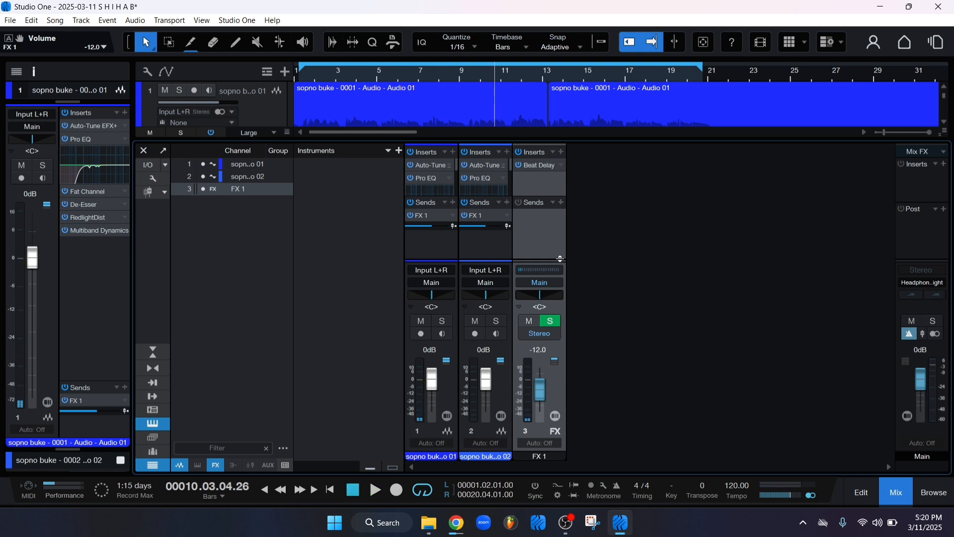
{"action": "left_click", "coordinate": [567, 523]}
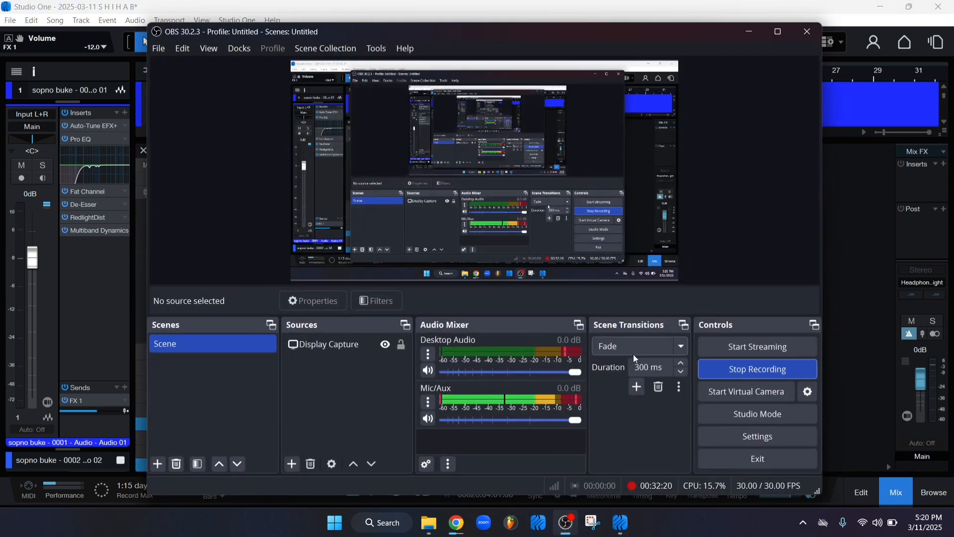
{"action": "left_click", "coordinate": [748, 31]}
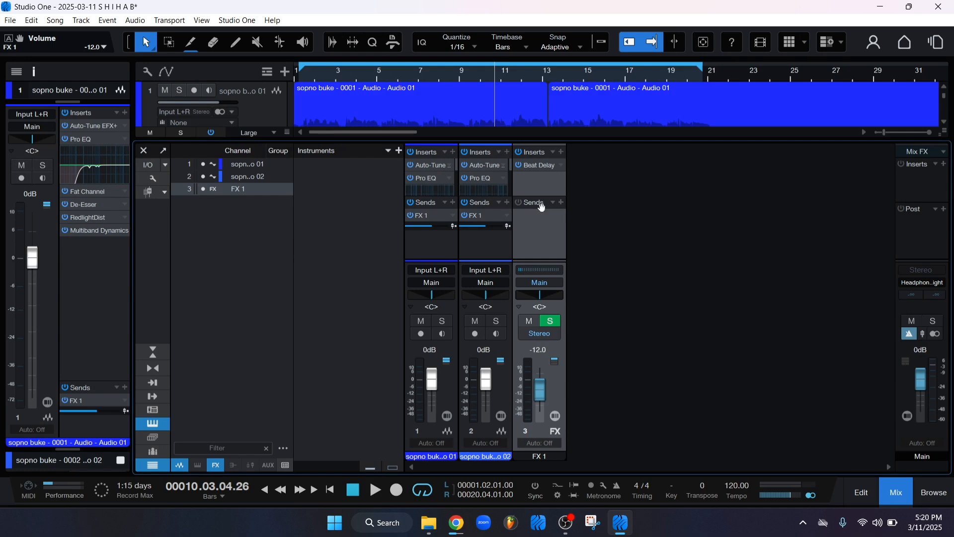
- Add a second FX channel to the mixer and name it "Reverb"
{"action": "right_click", "coordinate": [588, 183]}
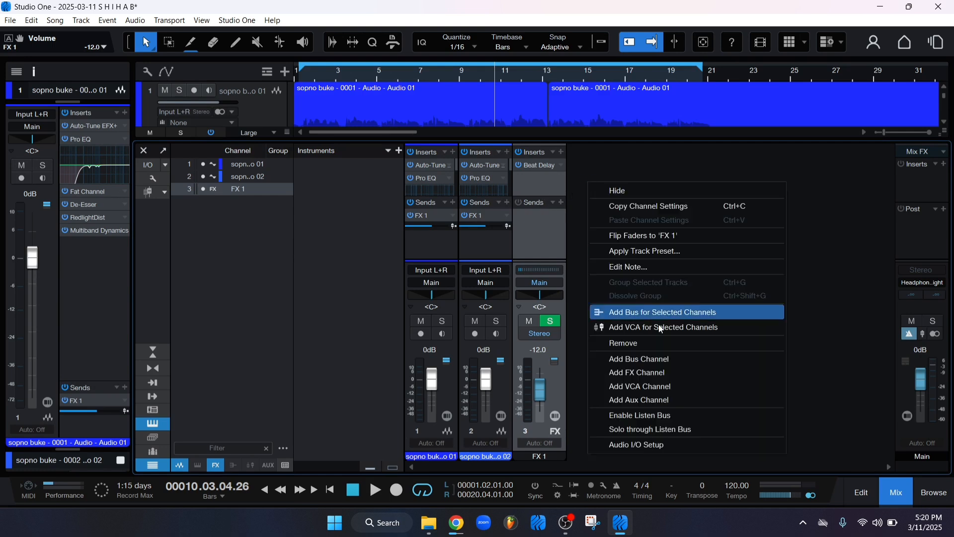
{"action": "left_click", "coordinate": [644, 374]}
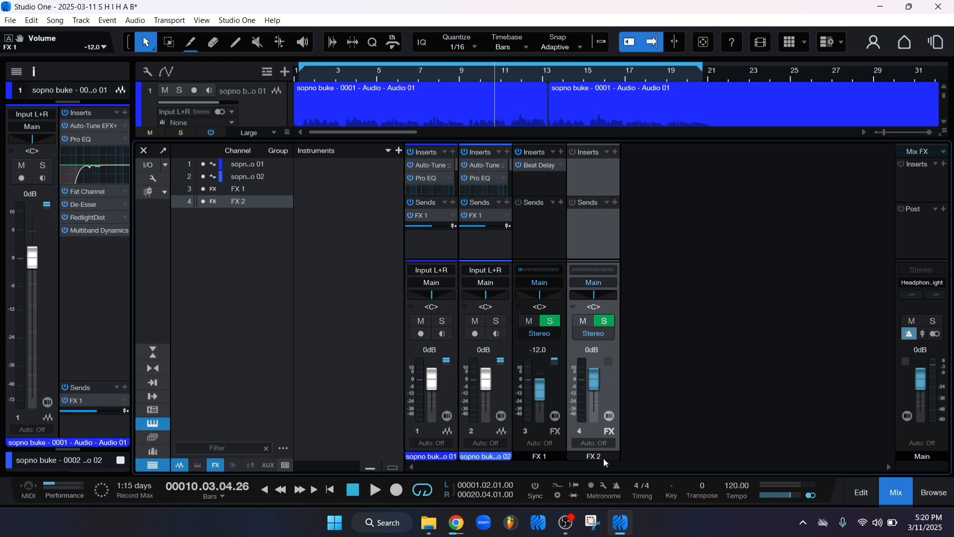
{"action": "double_click", "coordinate": [604, 458]}
{"action": "type", "text": "Reverb"}
{"action": "key", "text": "Return"}
- Rename the FX 1 channel to "delay"
{"action": "left_click", "coordinate": [542, 457]}
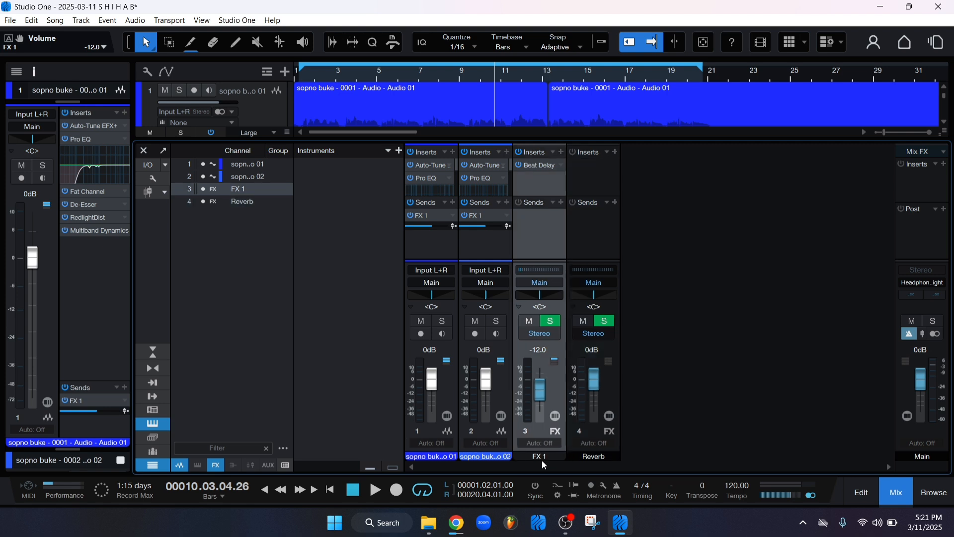
{"action": "double_click", "coordinate": [547, 458]}
{"action": "type", "text": "delay"}
{"action": "key", "text": "Return"}
- Search the plug-ins for "rever" and insert Room Reverb on the Reverb channel
{"action": "left_click", "coordinate": [496, 243]}
{"action": "left_click", "coordinate": [562, 236]}
{"action": "left_click", "coordinate": [577, 236]}
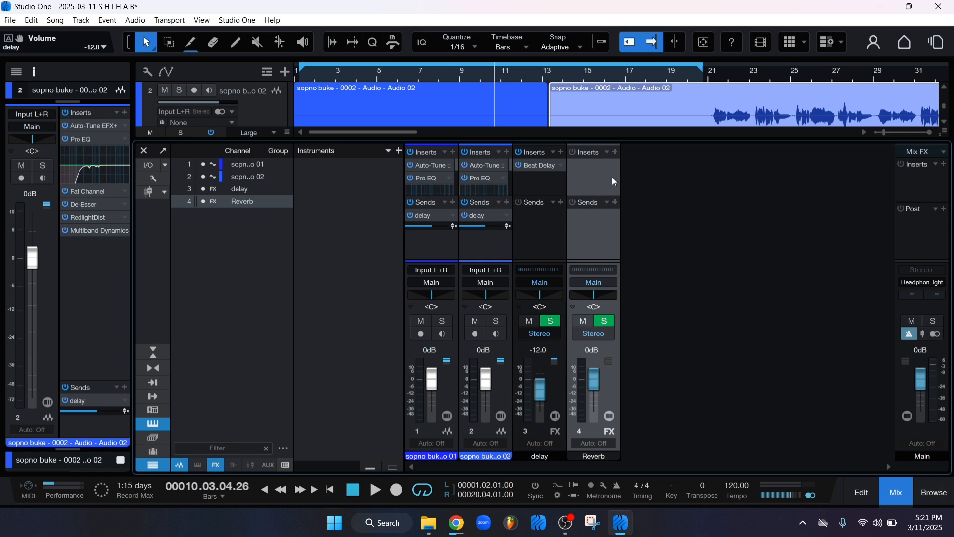
{"action": "left_click", "coordinate": [616, 152]}
{"action": "scroll", "coordinate": [669, 401], "scroll_direction": "down", "scroll_amount": 3}
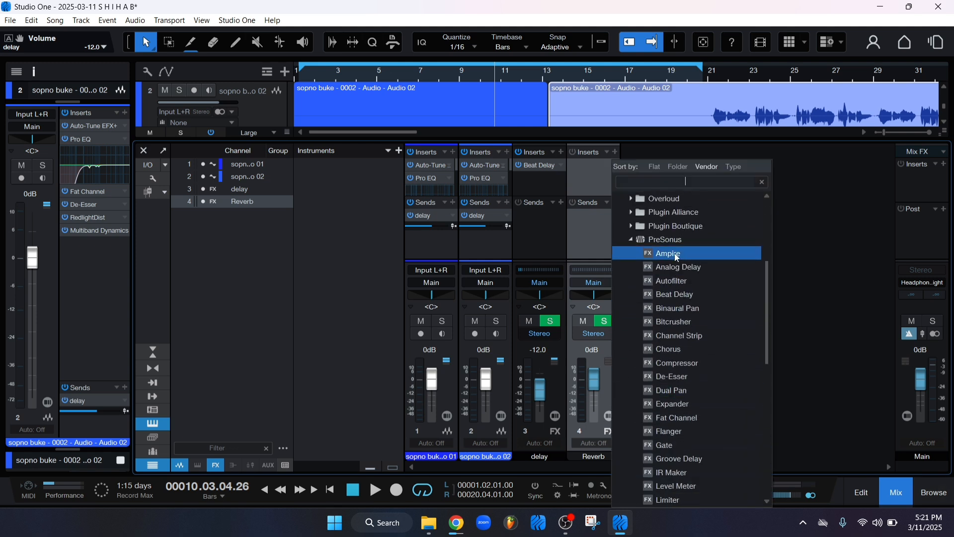
{"action": "left_click", "coordinate": [698, 183]}
{"action": "type", "text": "rever"}
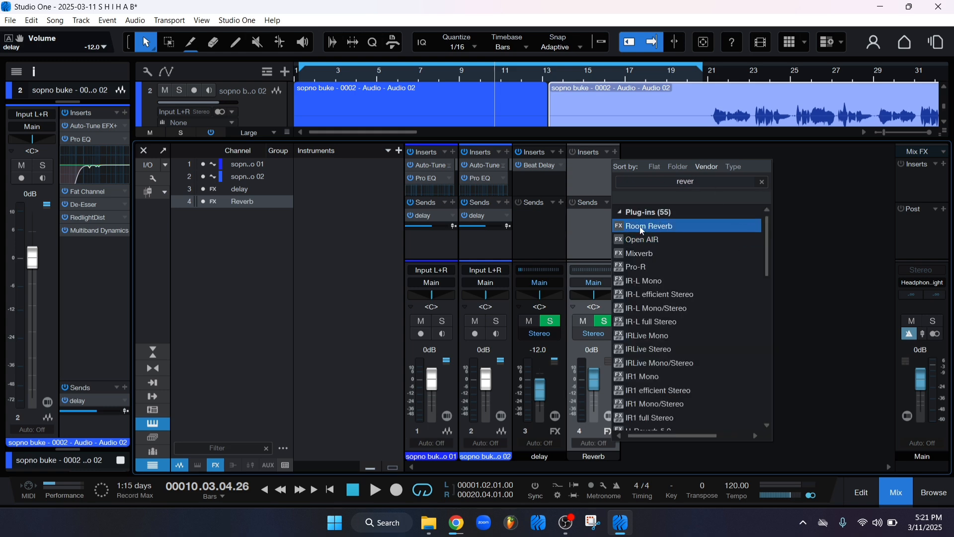
{"action": "left_click", "coordinate": [664, 226]}
{"action": "left_click_drag", "start_coordinate": [479, 199], "coordinate": [650, 110]}
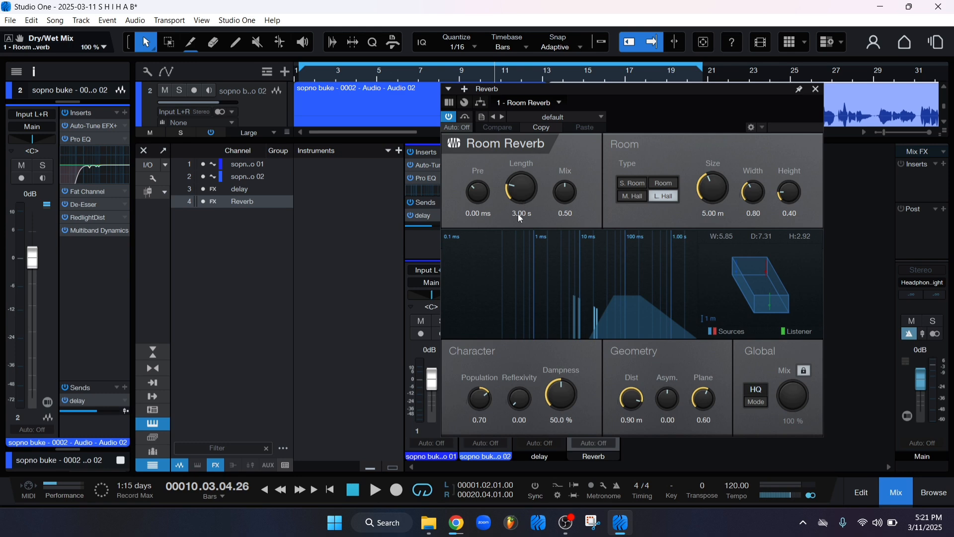
- Set the Room Reverb's length to 4 ms and return the playback position to the song start
{"action": "key", "text": "Return"}
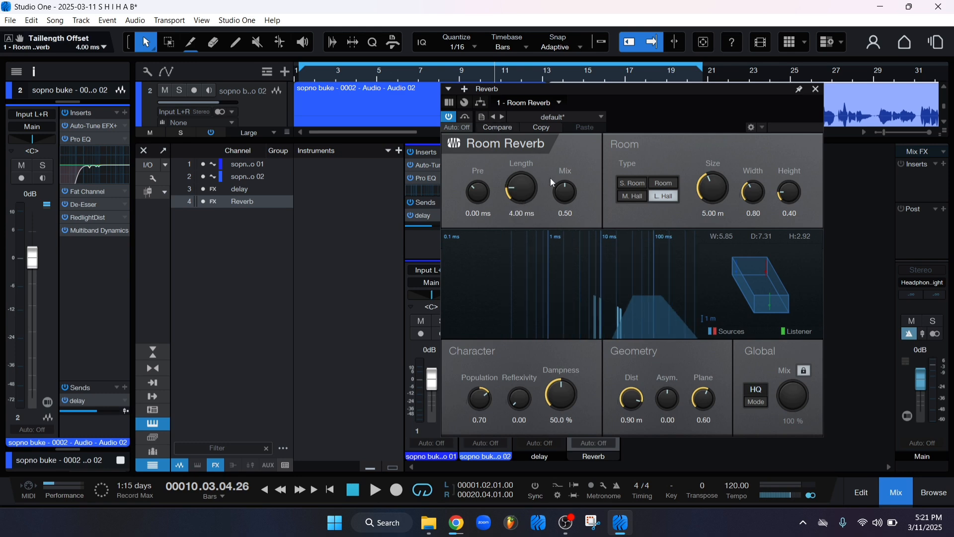
{"action": "left_click_drag", "start_coordinate": [646, 128], "coordinate": [647, 145]}
{"action": "left_click", "coordinate": [656, 123]}
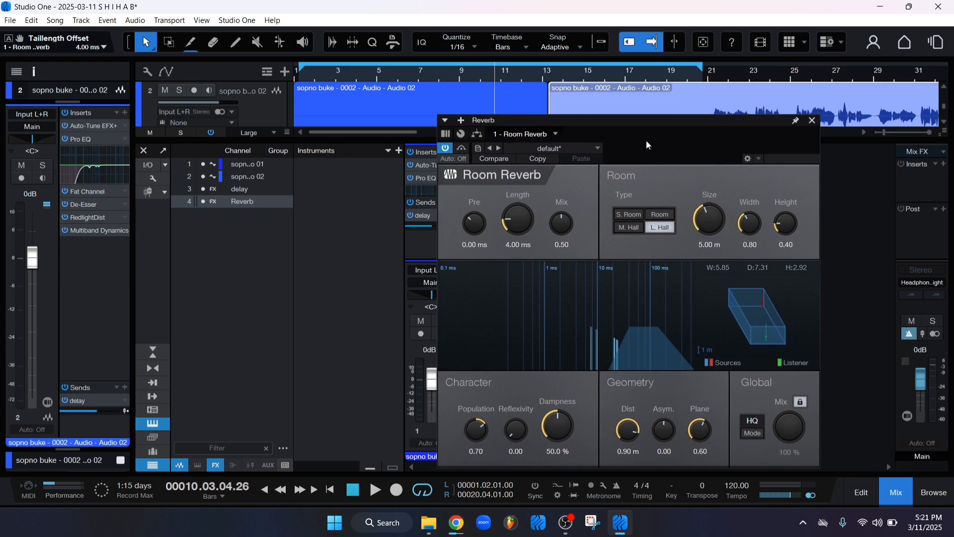
{"action": "left_click_drag", "start_coordinate": [639, 137], "coordinate": [566, 180]}
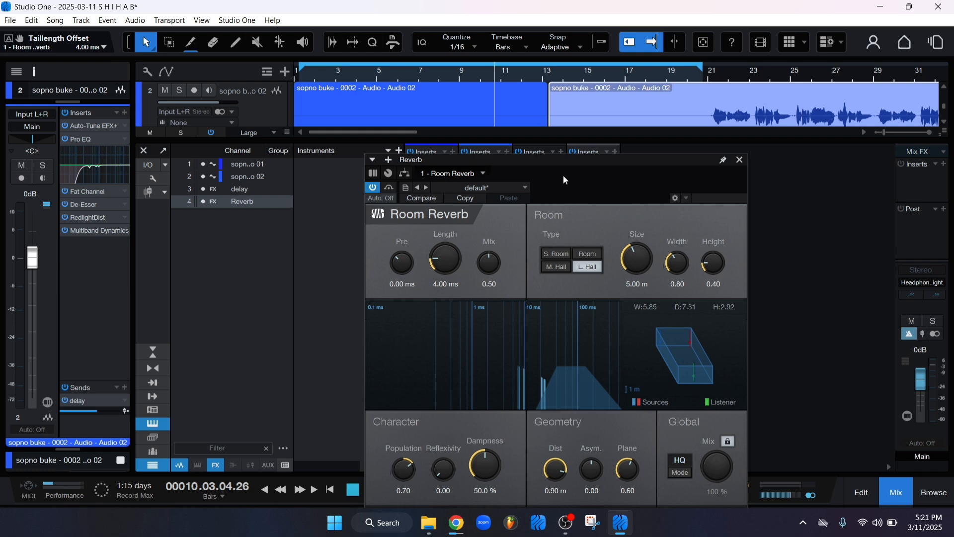
{"action": "key", "text": "Home"}
- Try the Room and medium hall types in the reverb and switch back to large hall
{"action": "left_click", "coordinate": [585, 253]}
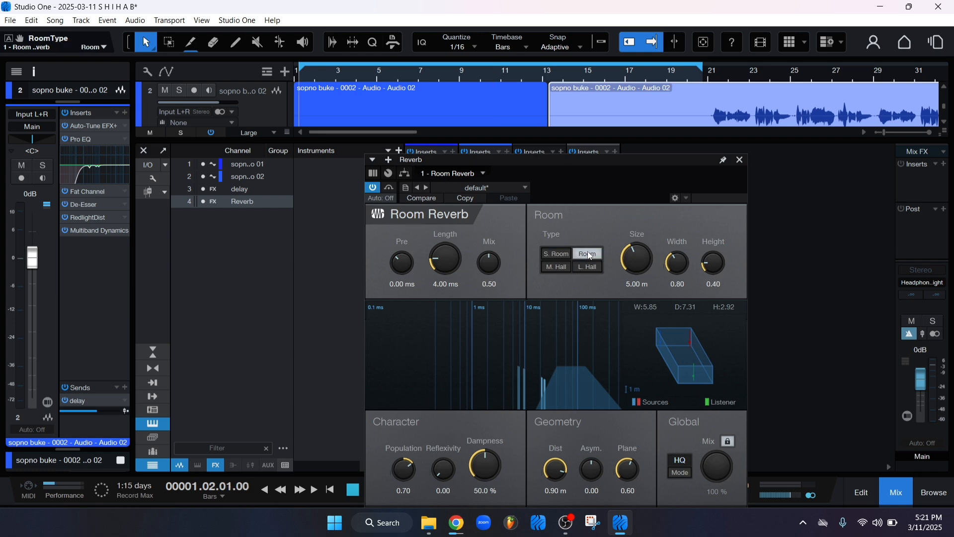
{"action": "left_click", "coordinate": [554, 267]}
{"action": "left_click", "coordinate": [587, 268]}
- Set the Room Reverb's pre-delay to 30 ms
{"action": "left_click_drag", "start_coordinate": [581, 195], "coordinate": [625, 128]}
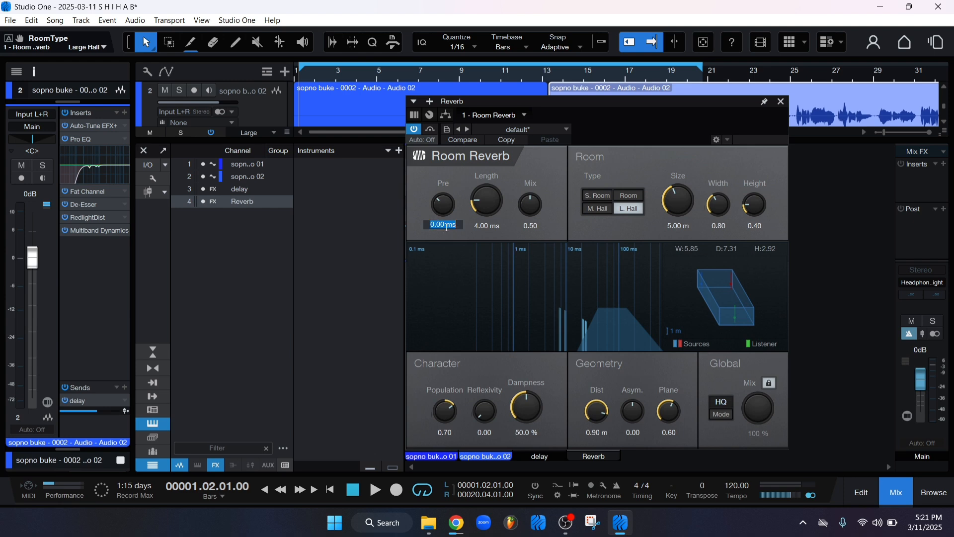
{"action": "type", "text": "30"}
{"action": "key", "text": "Return"}
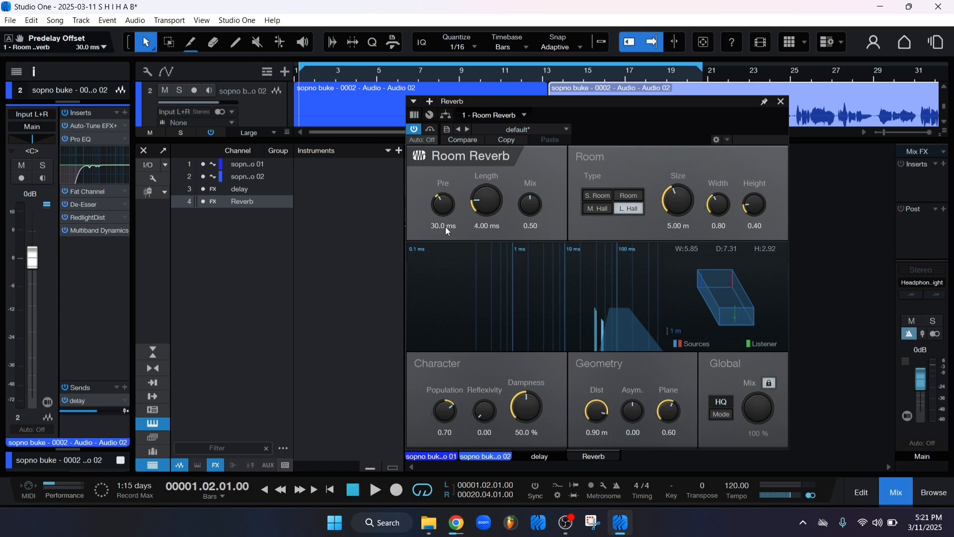
{"action": "left_click_drag", "start_coordinate": [628, 125], "coordinate": [601, 131]}
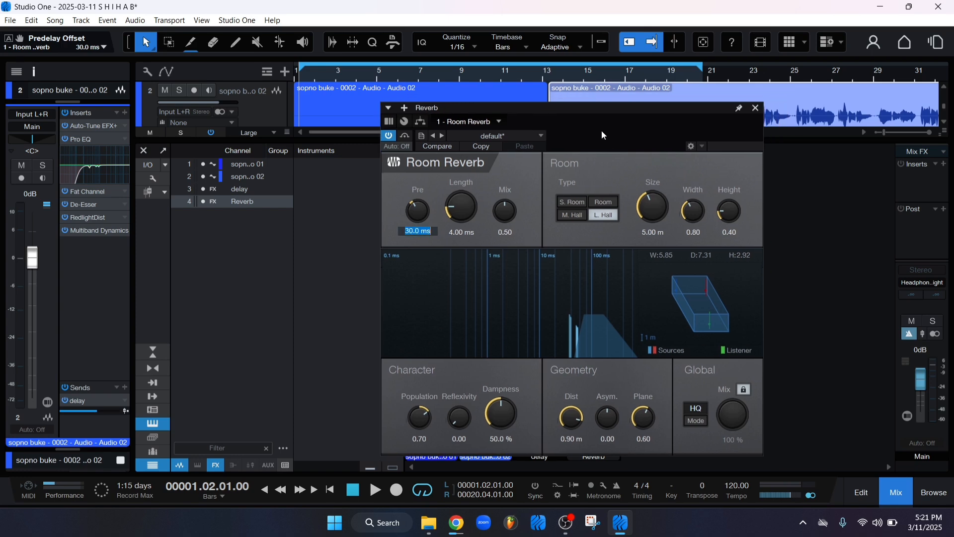
{"action": "key", "text": "Return"}
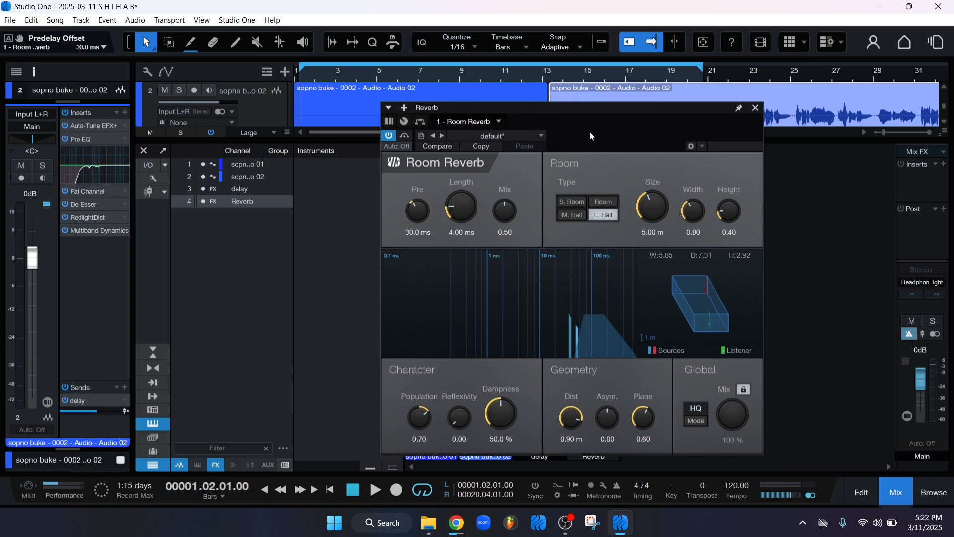
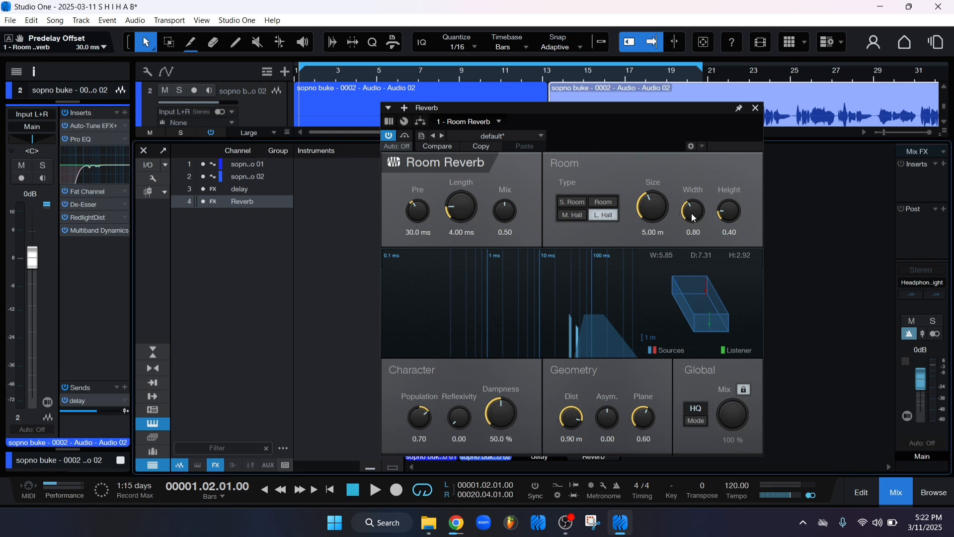
{"action": "left_click_drag", "start_coordinate": [616, 130], "coordinate": [525, 111]}
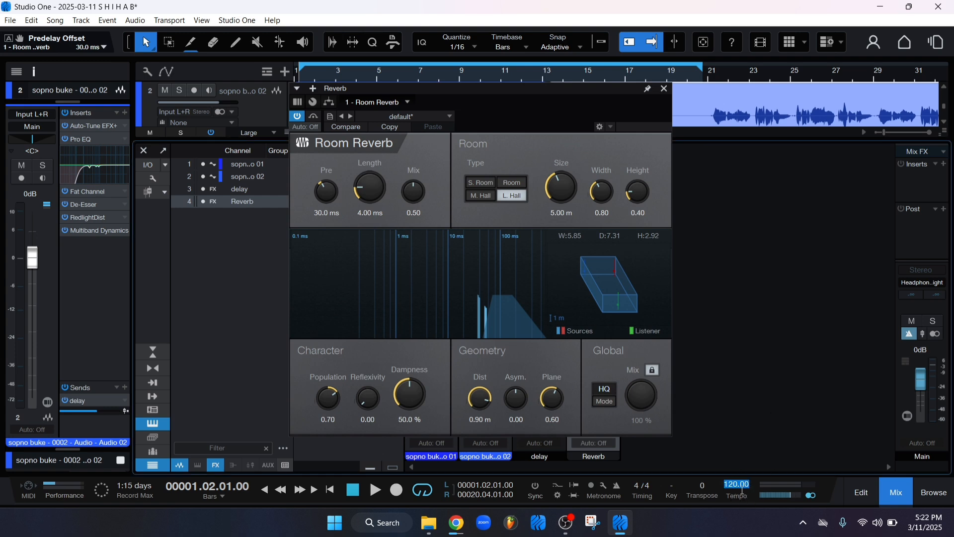
{"action": "left_click", "coordinate": [744, 403]}
{"action": "left_click_drag", "start_coordinate": [535, 129], "coordinate": [504, 124]}
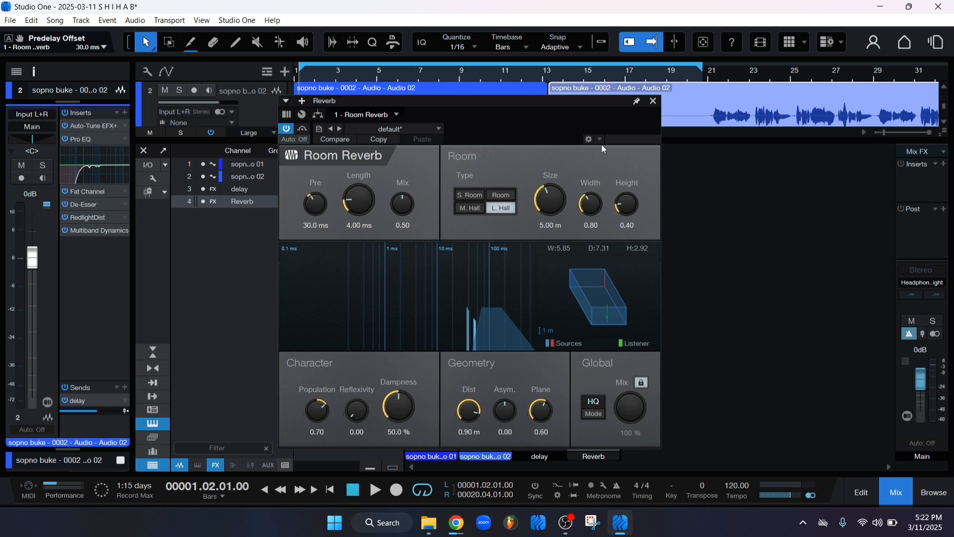
{"action": "left_click_drag", "start_coordinate": [478, 129], "coordinate": [571, 123]}
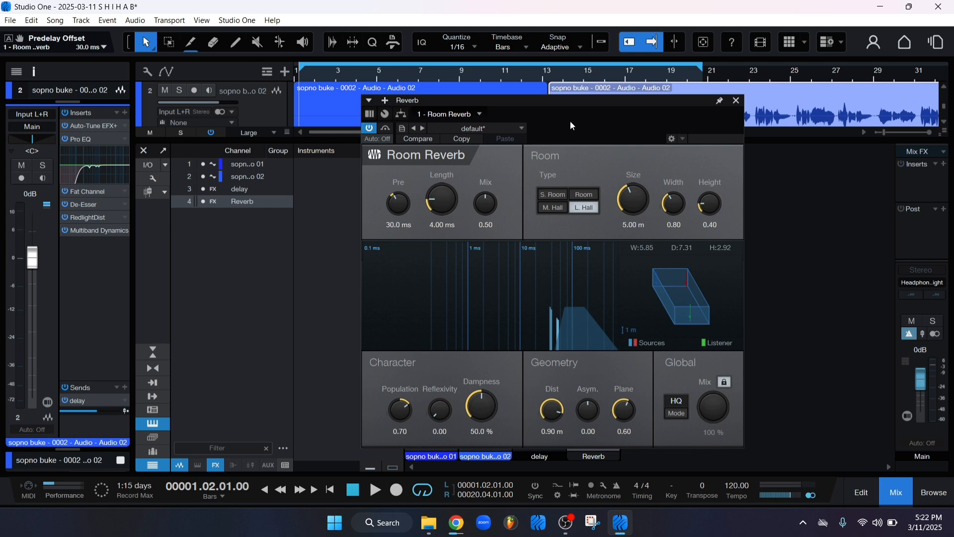
{"action": "left_click_drag", "start_coordinate": [572, 125], "coordinate": [525, 126]}
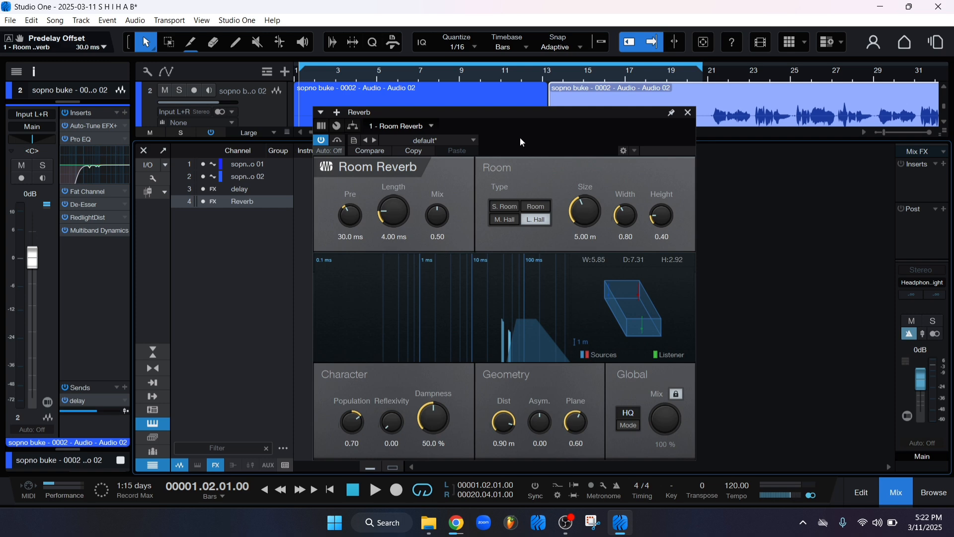
{"action": "left_click_drag", "start_coordinate": [520, 137], "coordinate": [514, 133]}
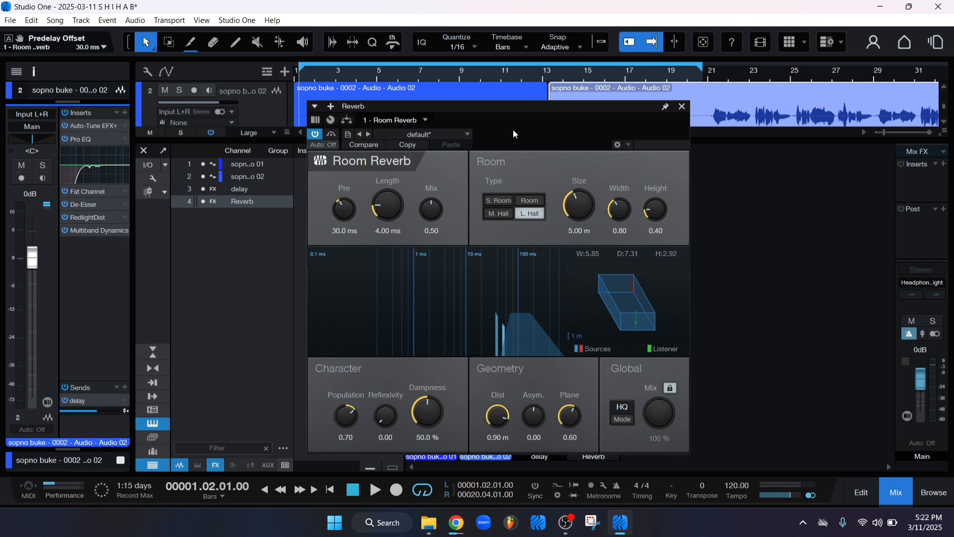
{"action": "left_click_drag", "start_coordinate": [513, 129], "coordinate": [507, 121]}
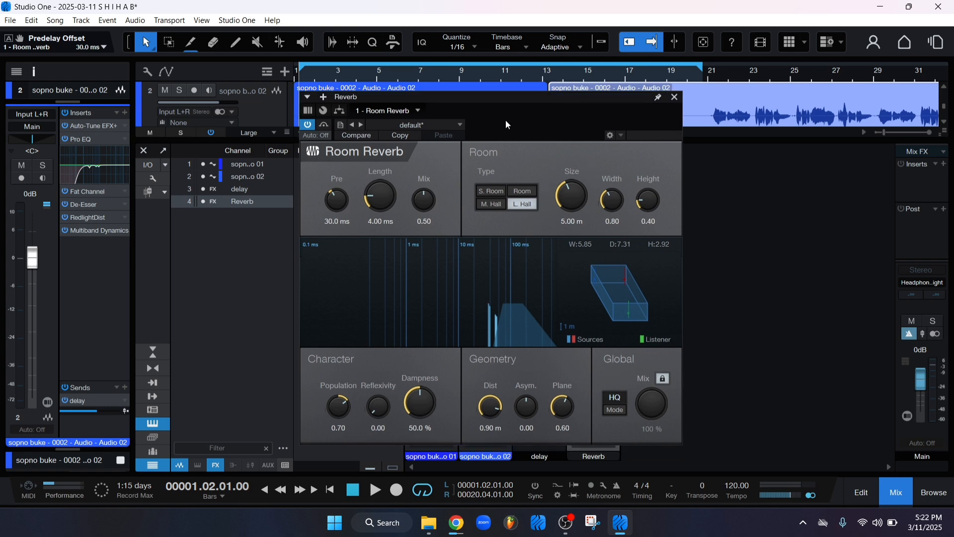
- Close the Room Reverb window and add a send to the Reverb channel on both vocal tracks
{"action": "left_click", "coordinate": [674, 96]}
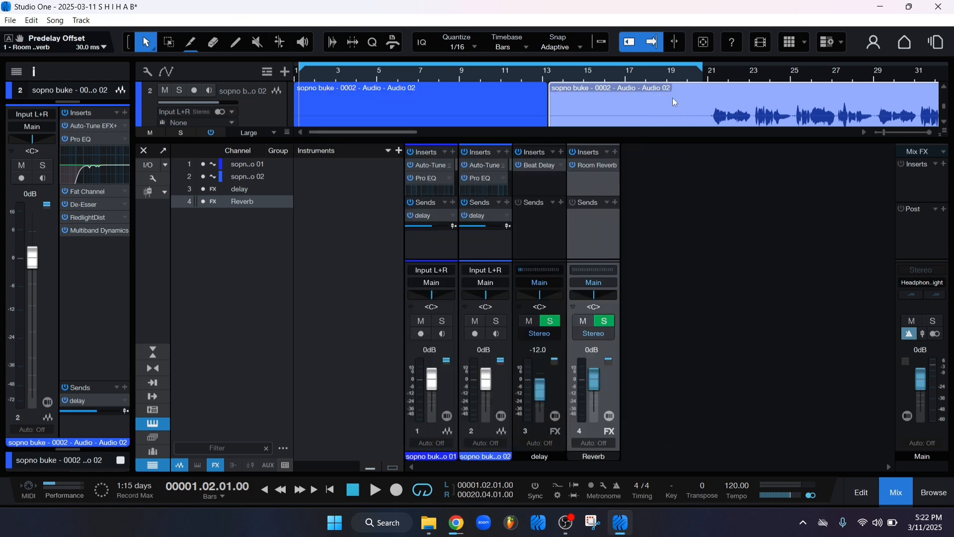
{"action": "left_click", "coordinate": [508, 203]}
{"action": "left_click", "coordinate": [516, 244]}
{"action": "left_click", "coordinate": [453, 202]}
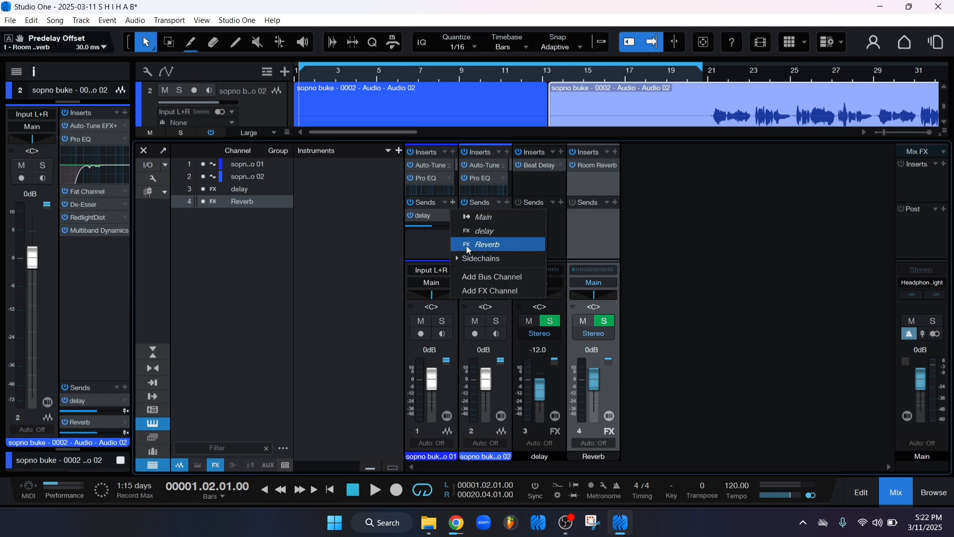
{"action": "left_click", "coordinate": [469, 247]}
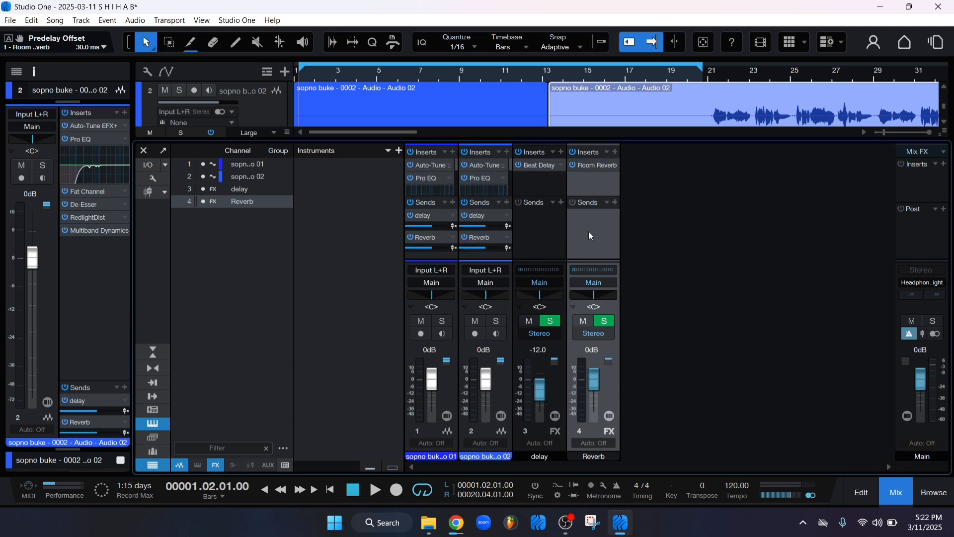
- Bypass the delay channel's inserts during playback and open the Room Reverb on the Reverb channel
{"action": "key", "text": "space"}
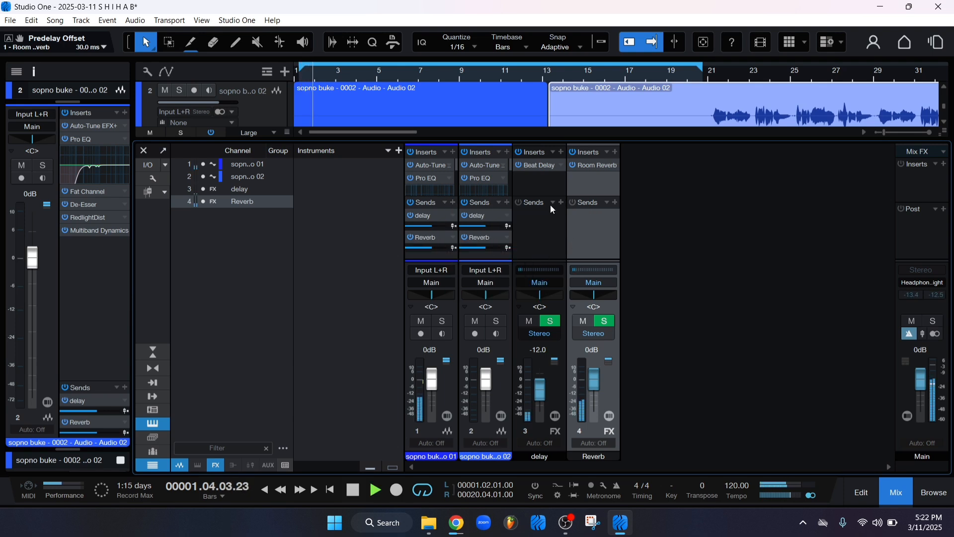
{"action": "left_click", "coordinate": [523, 151]}
{"action": "left_click", "coordinate": [582, 181]}
{"action": "left_click", "coordinate": [595, 164]}
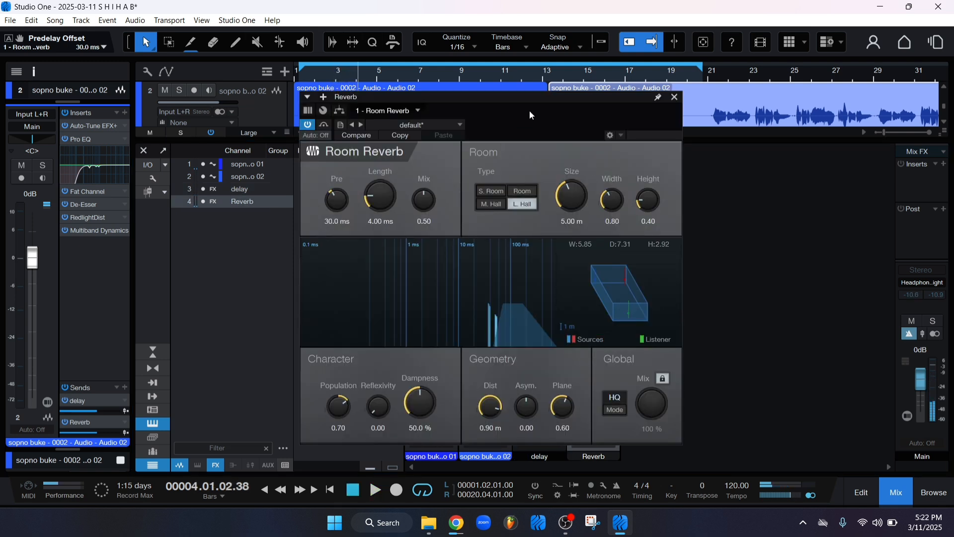
- Try reverb lengths between 1.40 s and 5.60 s while replaying the song from its start, ending on 5.60 s
{"action": "left_click_drag", "start_coordinate": [529, 110], "coordinate": [461, 148]}
{"action": "scroll", "coordinate": [358, 204], "scroll_direction": "up", "scroll_amount": 3}
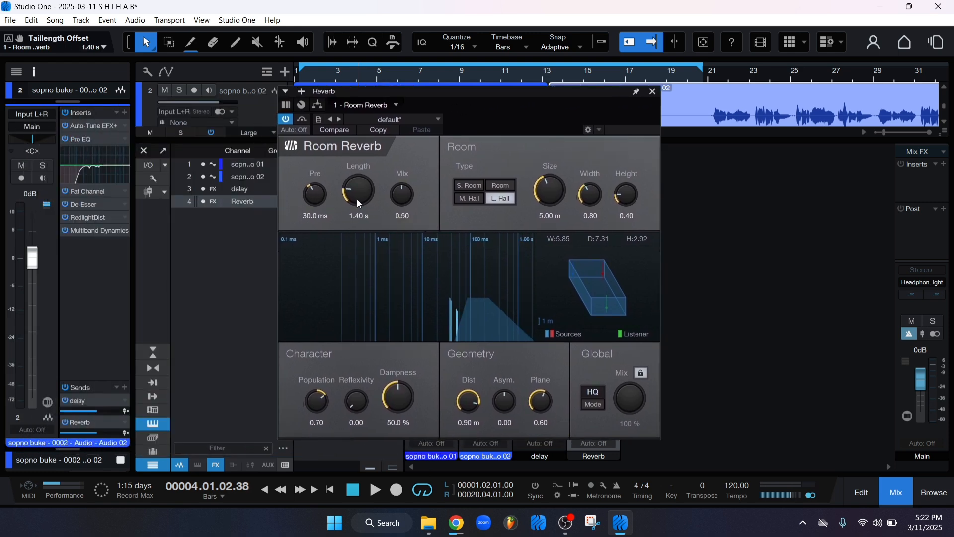
{"action": "scroll", "coordinate": [359, 204], "scroll_direction": "up", "scroll_amount": 3}
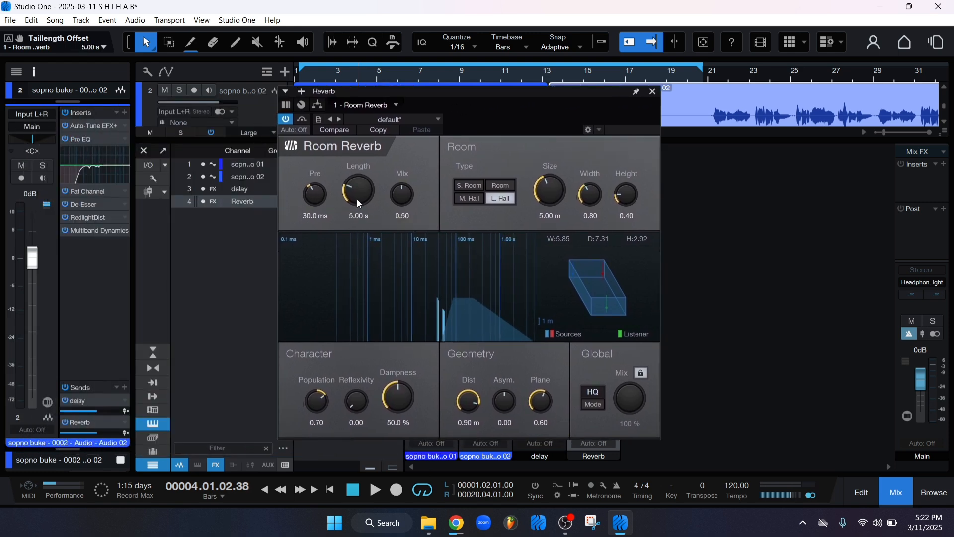
{"action": "key", "text": "KP_1"}
{"action": "key", "text": "space"}
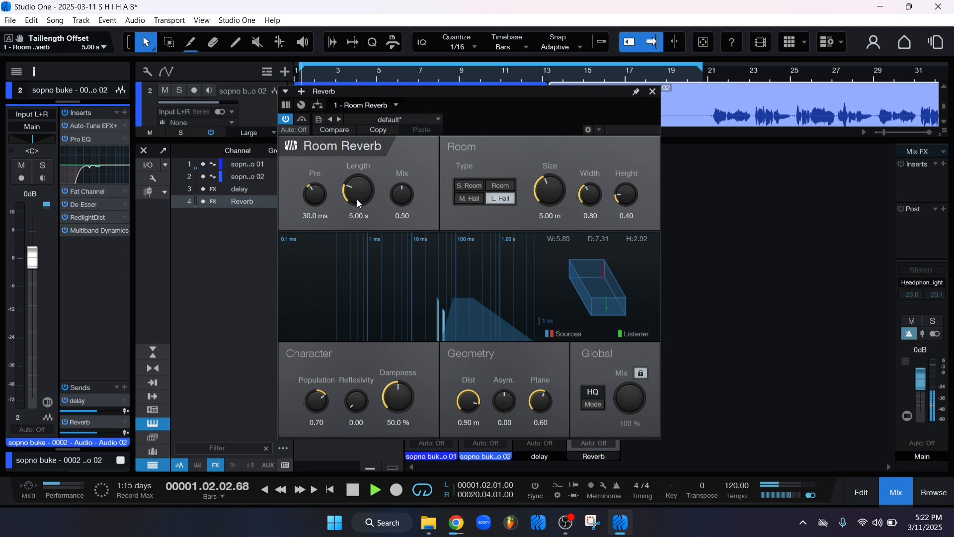
{"action": "scroll", "coordinate": [358, 194], "scroll_direction": "down", "scroll_amount": 2}
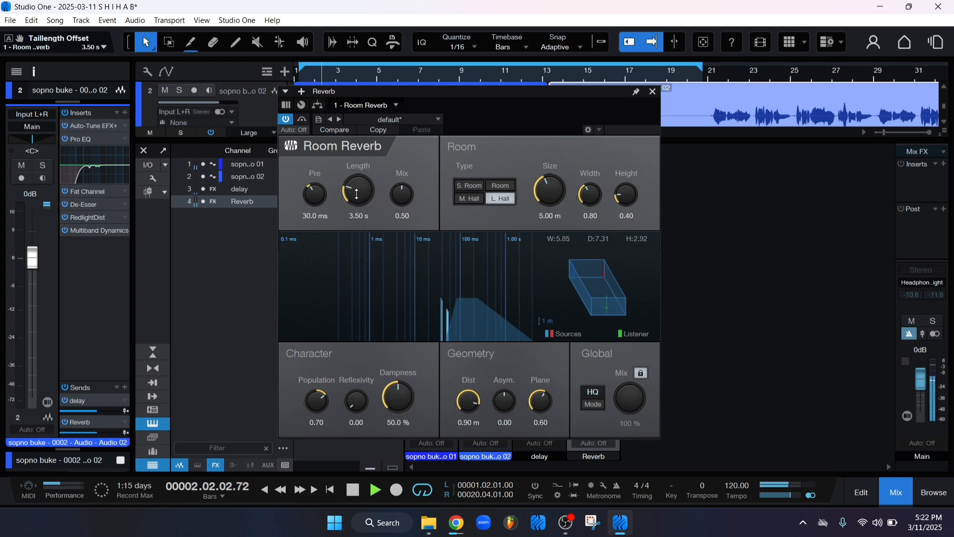
{"action": "scroll", "coordinate": [357, 194], "scroll_direction": "up", "scroll_amount": 2}
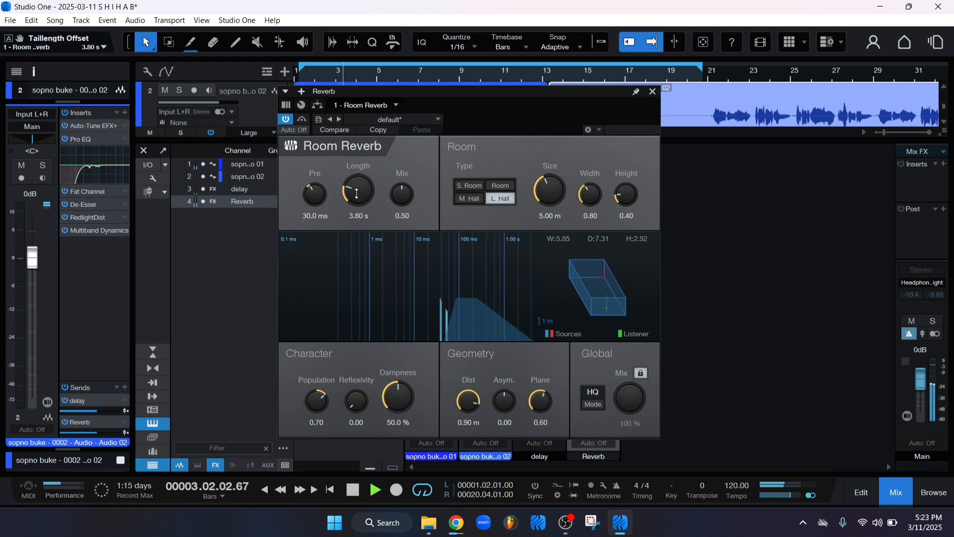
{"action": "scroll", "coordinate": [357, 194], "scroll_direction": "up", "scroll_amount": 3}
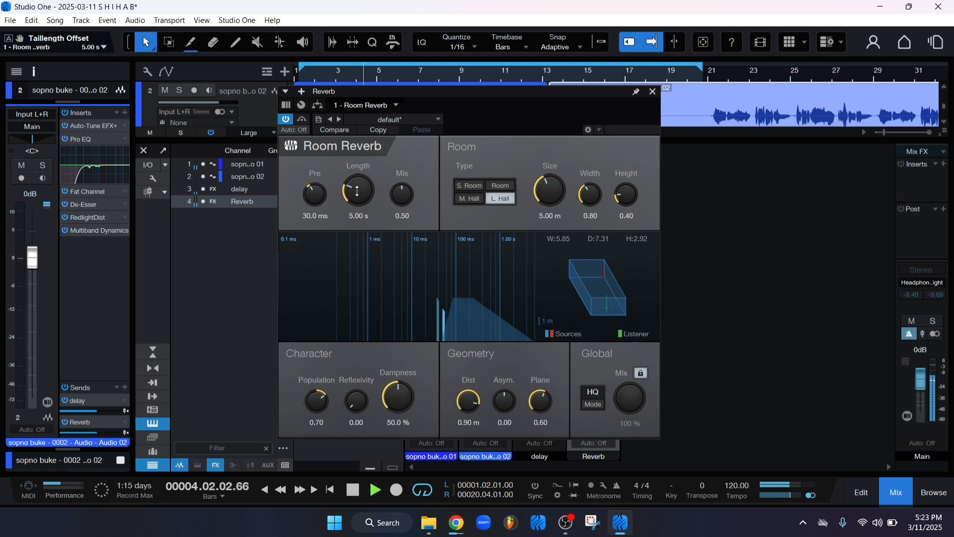
{"action": "scroll", "coordinate": [358, 190], "scroll_direction": "up", "scroll_amount": 2}
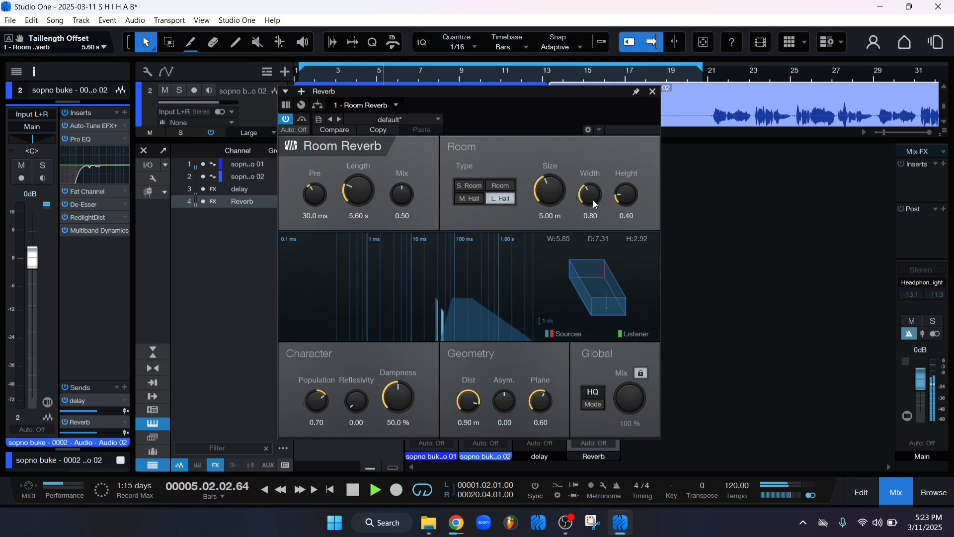
- Try a smaller room size of 4.19 m during playback and raise it to 13.30 m
{"action": "scroll", "coordinate": [550, 188], "scroll_direction": "down", "scroll_amount": 3}
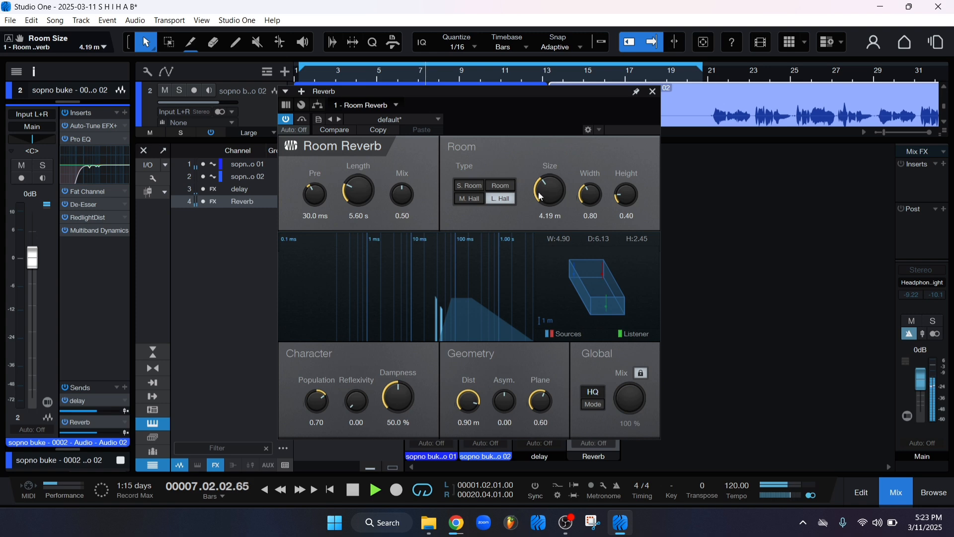
{"action": "mouse_move", "coordinate": [549, 192]}
{"action": "left_mouse_down"}
{"action": "mouse_move", "coordinate": [546, 156]}
{"action": "mouse_move", "coordinate": [551, 190]}
{"action": "left_mouse_up"}
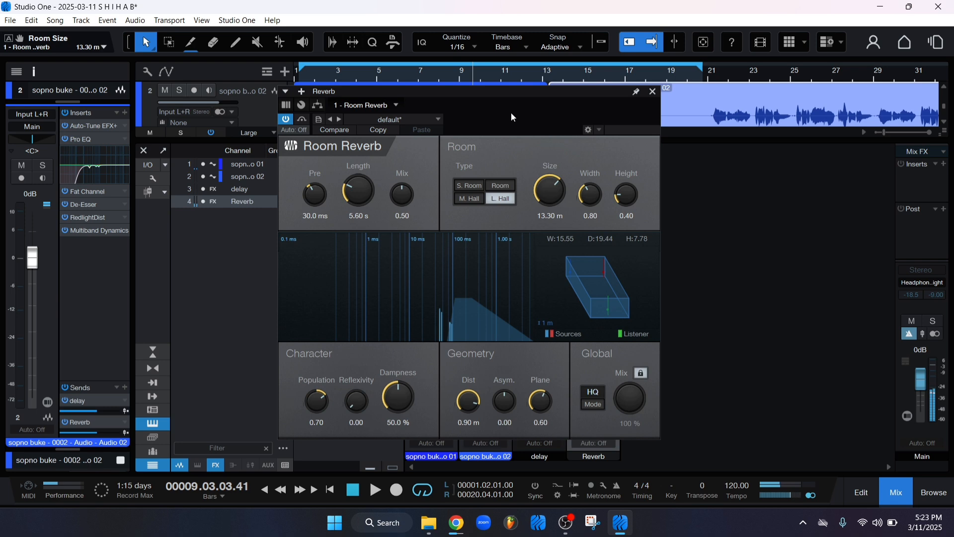
{"action": "left_click_drag", "start_coordinate": [510, 118], "coordinate": [538, 132]}
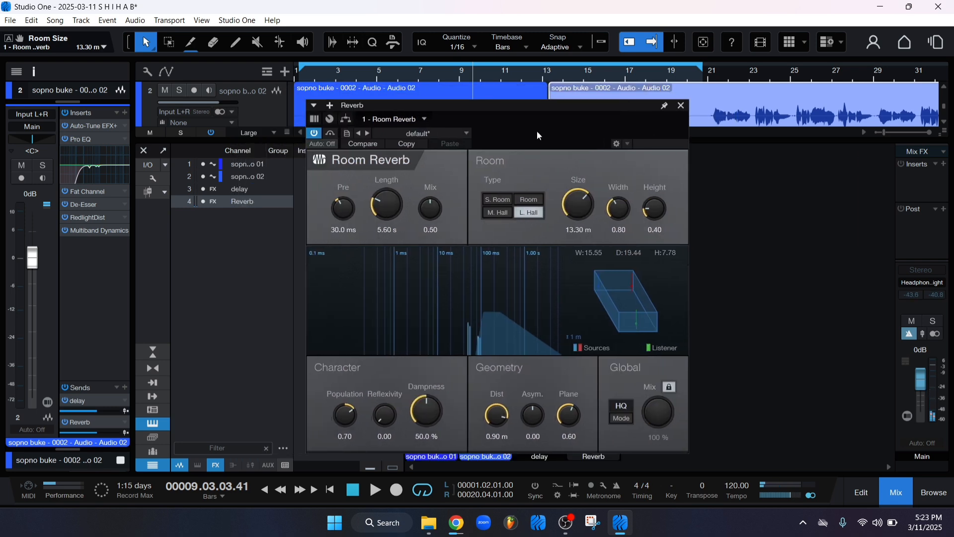
{"action": "left_click_drag", "start_coordinate": [499, 136], "coordinate": [518, 139]}
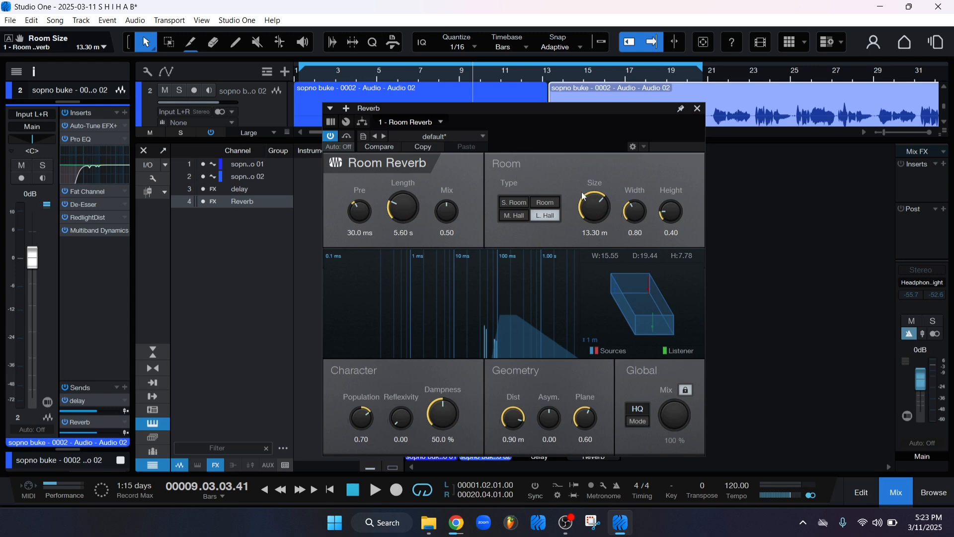
- Try larger room sizes of 16.81 m and 50 m, and reduce the size to 12.47 m
{"action": "left_click_drag", "start_coordinate": [589, 208], "coordinate": [590, 202]}
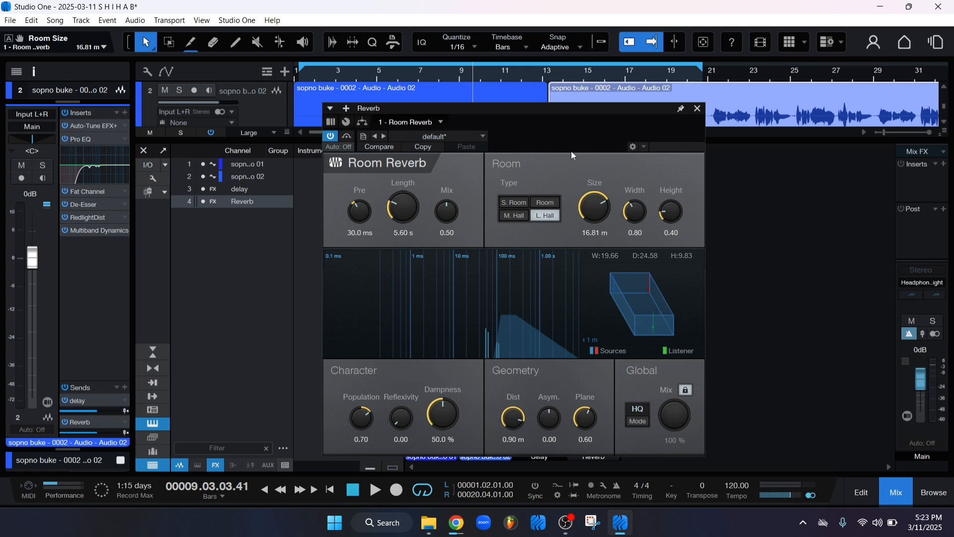
{"action": "left_click_drag", "start_coordinate": [585, 221], "coordinate": [589, 164]}
{"action": "left_click", "coordinate": [601, 157]}
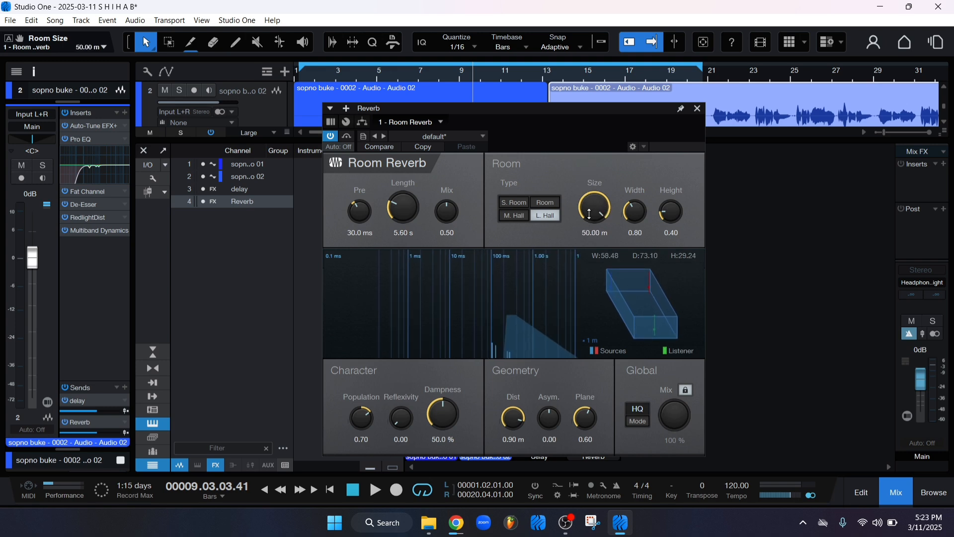
{"action": "left_click_drag", "start_coordinate": [589, 214], "coordinate": [588, 213]}
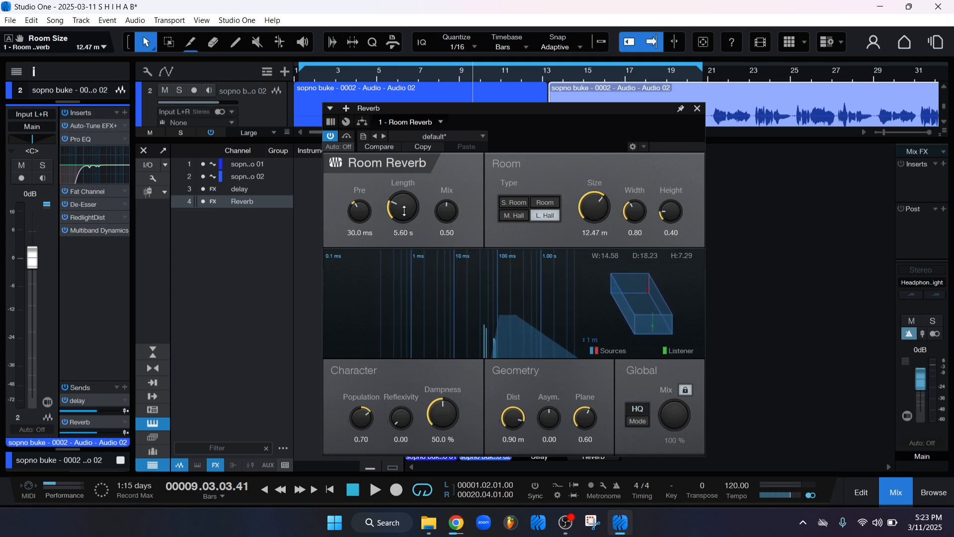
- Set the Room Reverb's length to 4.50 s
{"action": "left_click_drag", "start_coordinate": [405, 211], "coordinate": [406, 227]}
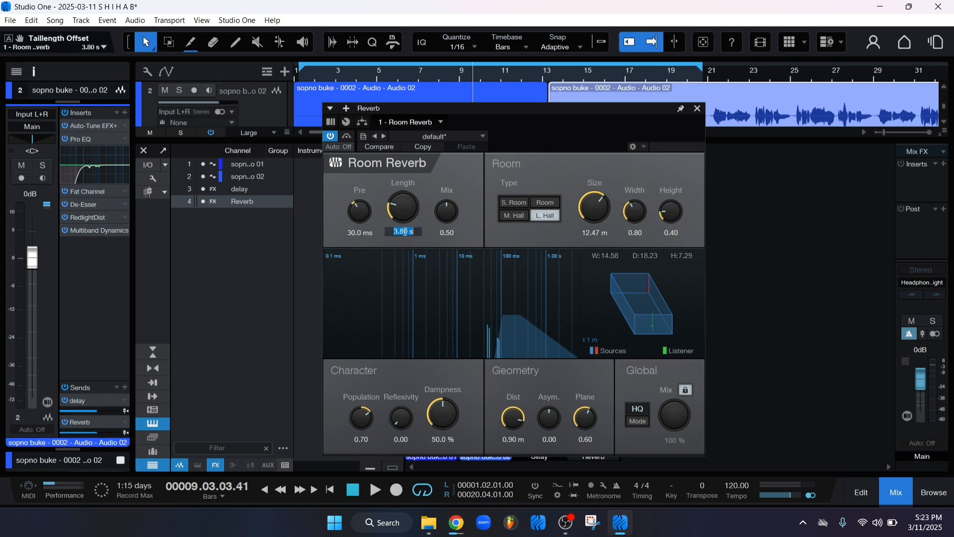
{"action": "type", "text": "4"}
{"action": "key", "text": "Return"}
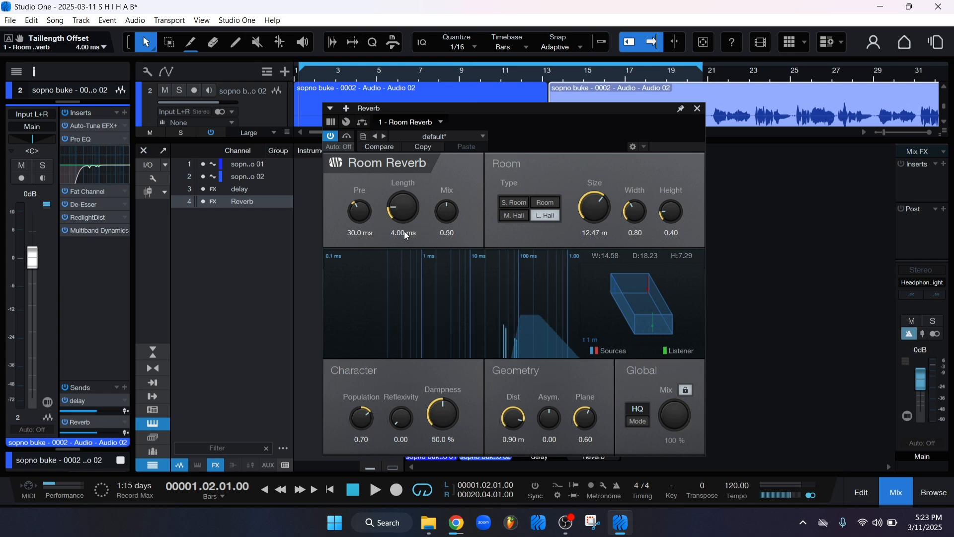
{"action": "left_click_drag", "start_coordinate": [399, 198], "coordinate": [401, 192]}
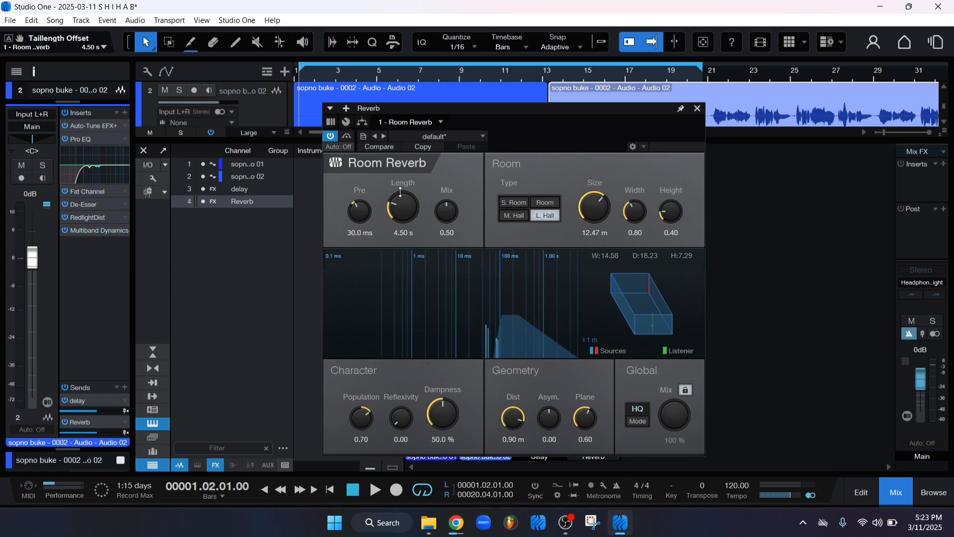
- Play the song from the start and reduce the reverb's room size to 10.25 m, keeping the pre-delay at 30 ms
{"action": "key", "text": "space"}
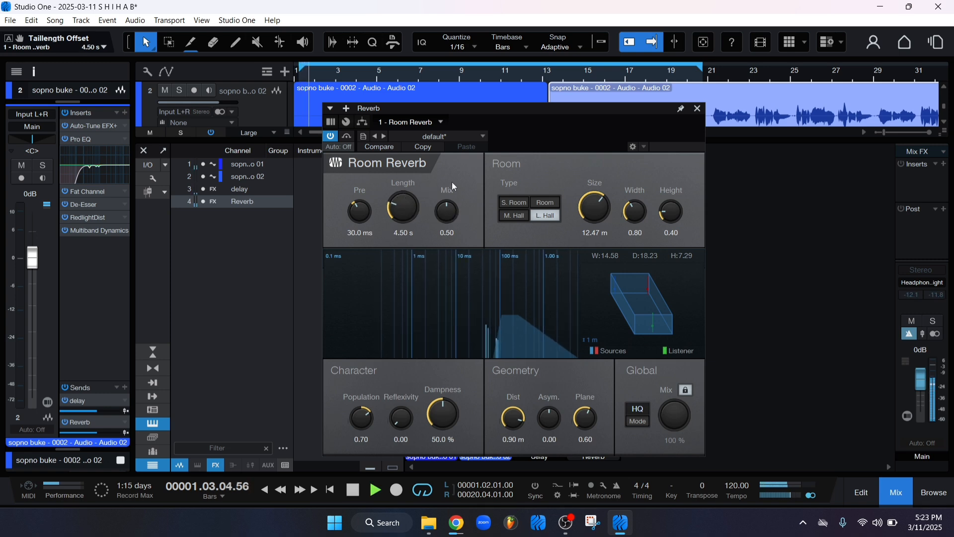
{"action": "left_click_drag", "start_coordinate": [588, 190], "coordinate": [588, 199]}
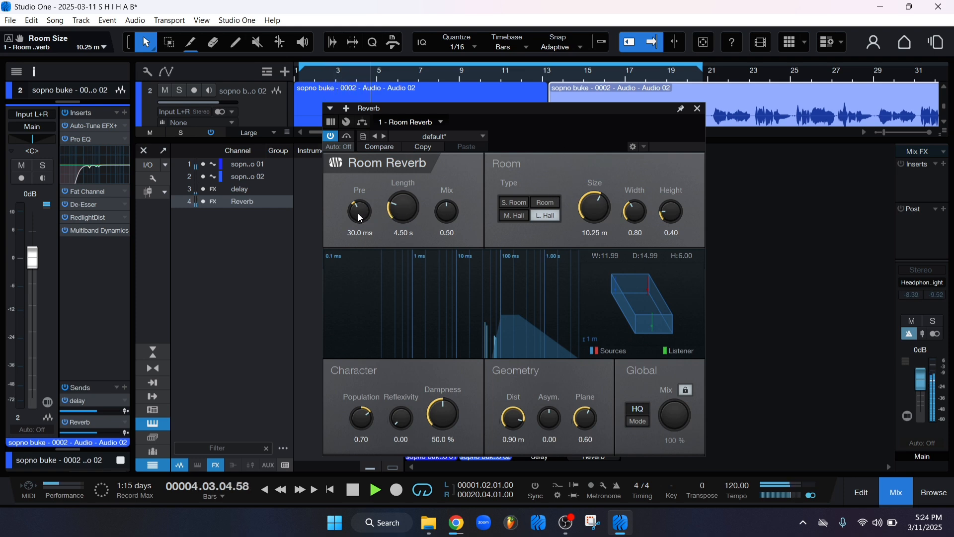
{"action": "left_click_drag", "start_coordinate": [361, 218], "coordinate": [358, 211]}
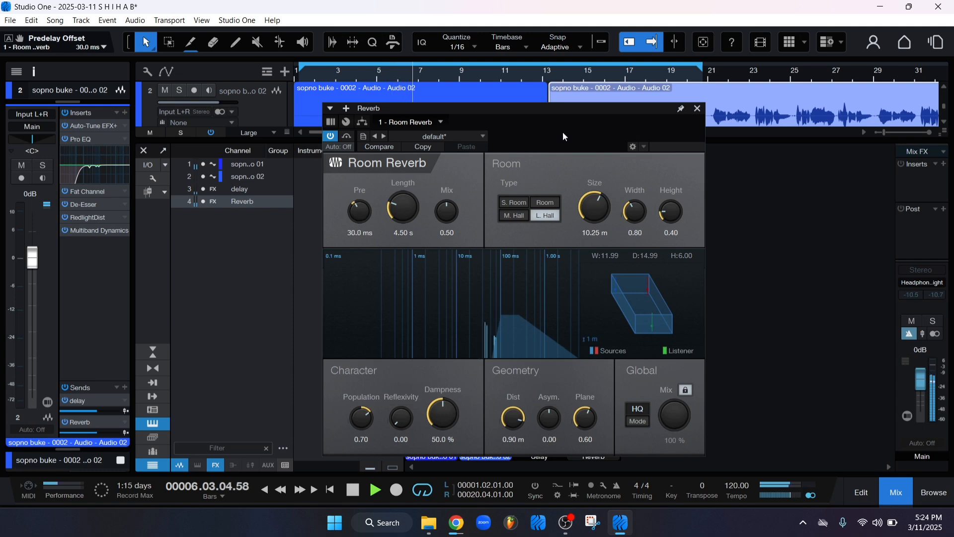
- Close the Room Reverb window, lower the Reverb channel's volume to -3.7 dB and stop playback
{"action": "left_click", "coordinate": [697, 108]}
{"action": "left_click_drag", "start_coordinate": [594, 373], "coordinate": [593, 376]}
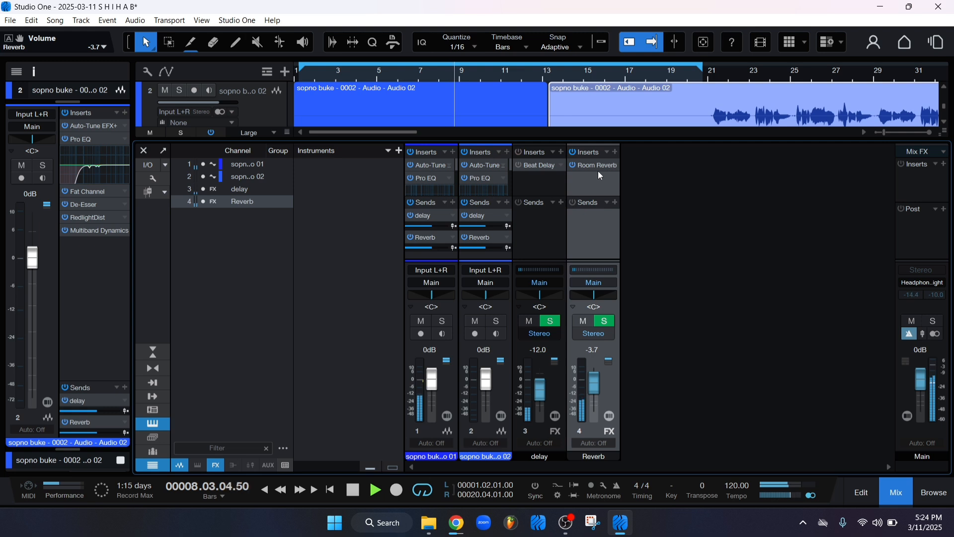
{"action": "key", "text": "space"}
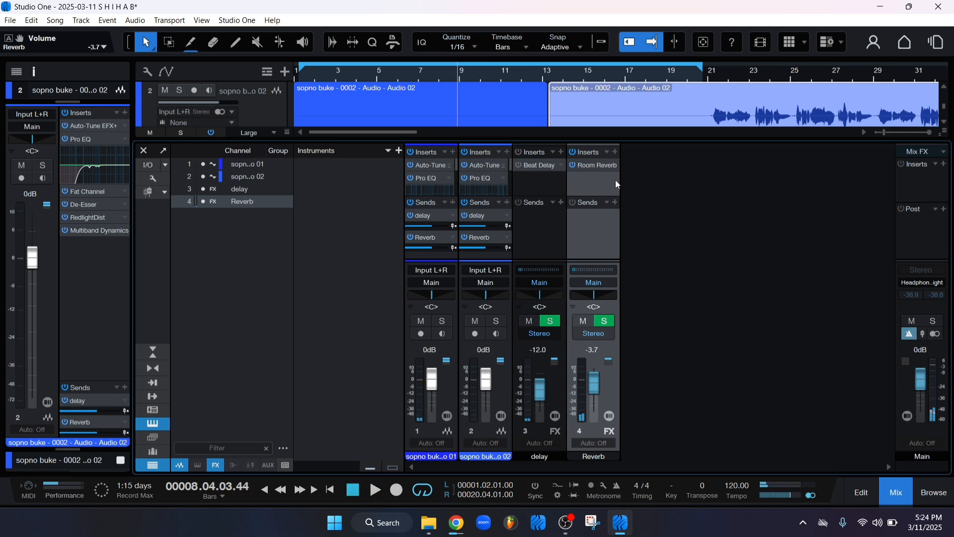
- Add a Pro EQ insert to the Reverb channel after the Room Reverb
{"action": "left_click", "coordinate": [617, 152]}
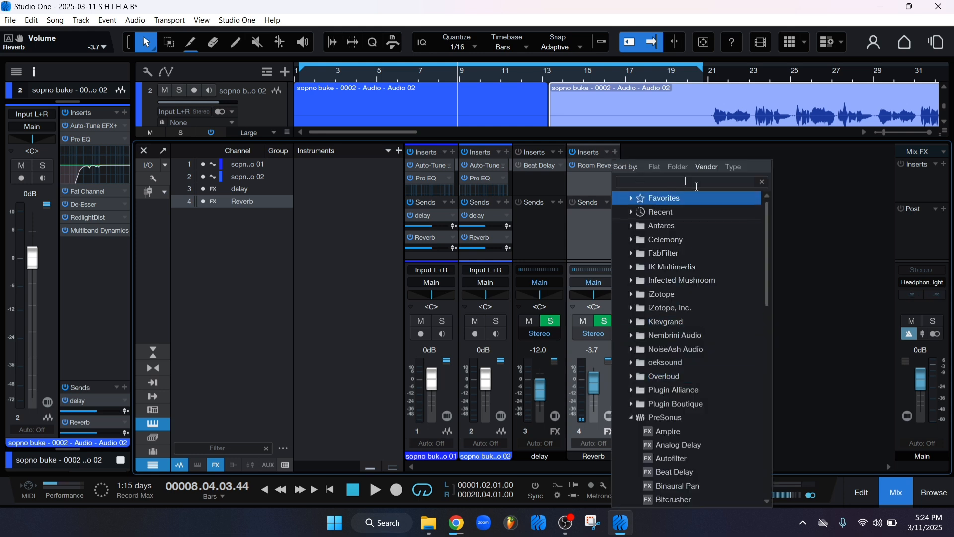
{"action": "type", "text": "pro"}
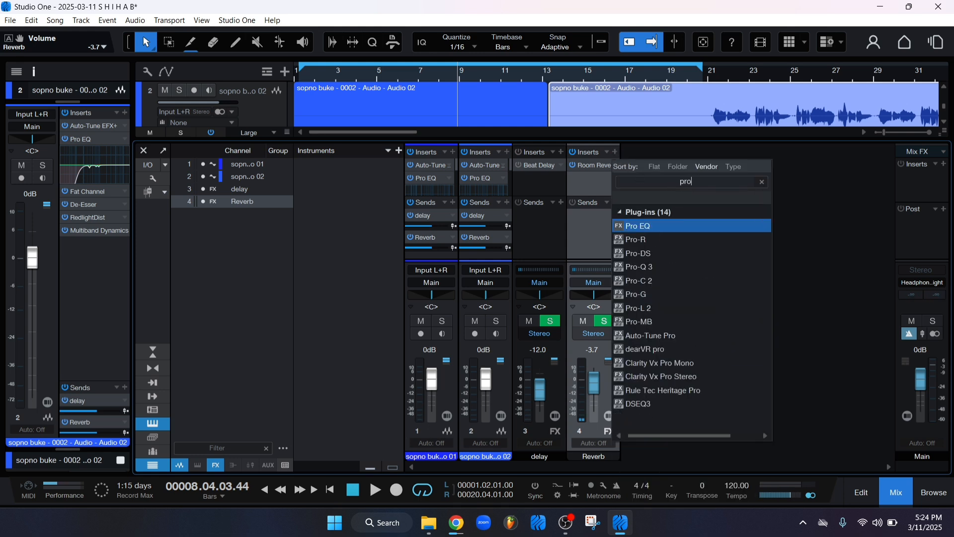
{"action": "left_click", "coordinate": [681, 229]}
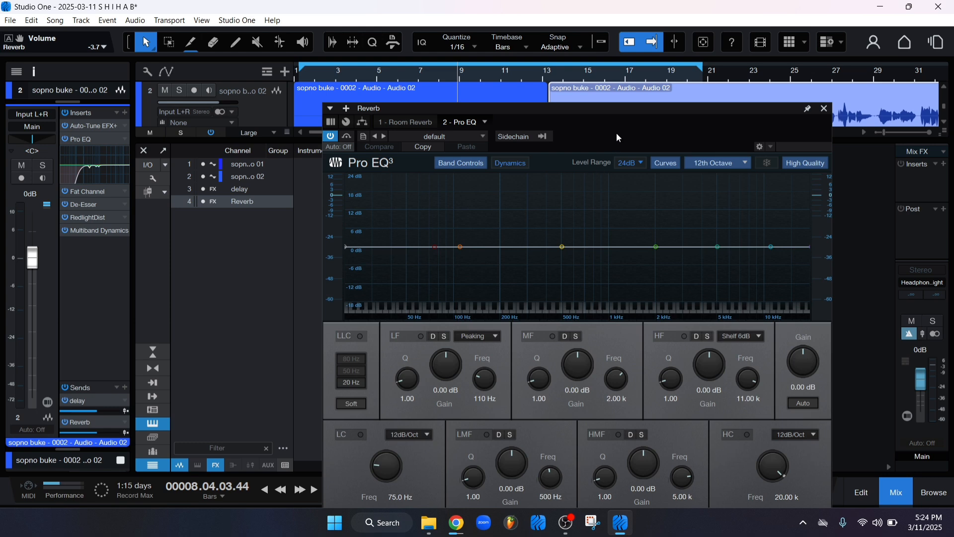
- Enable the reverb Pro EQ's low cut at 129 Hz with a 36dB/Oct slope
{"action": "left_click", "coordinate": [355, 427]}
{"action": "scroll", "coordinate": [378, 464], "scroll_direction": "up", "scroll_amount": 3}
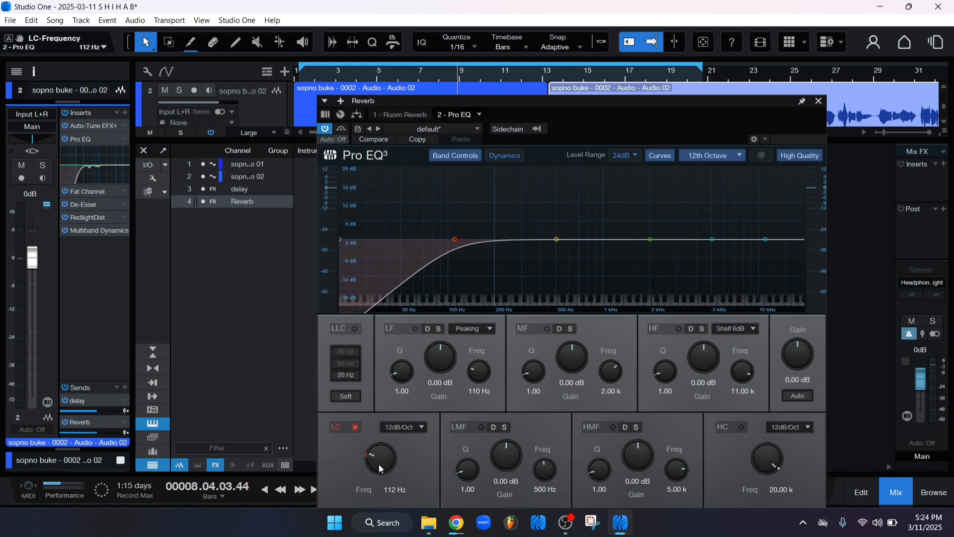
{"action": "left_click", "coordinate": [383, 428]}
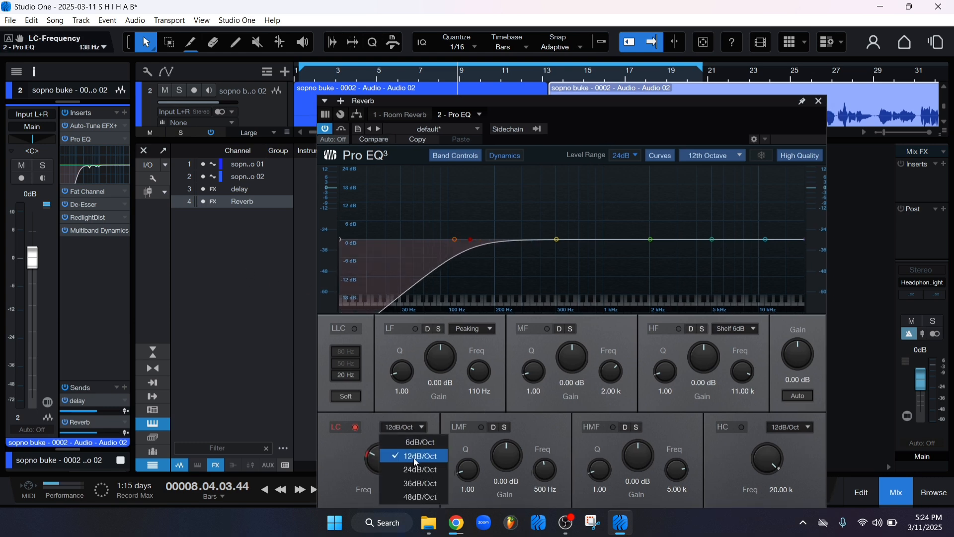
{"action": "left_click", "coordinate": [413, 484]}
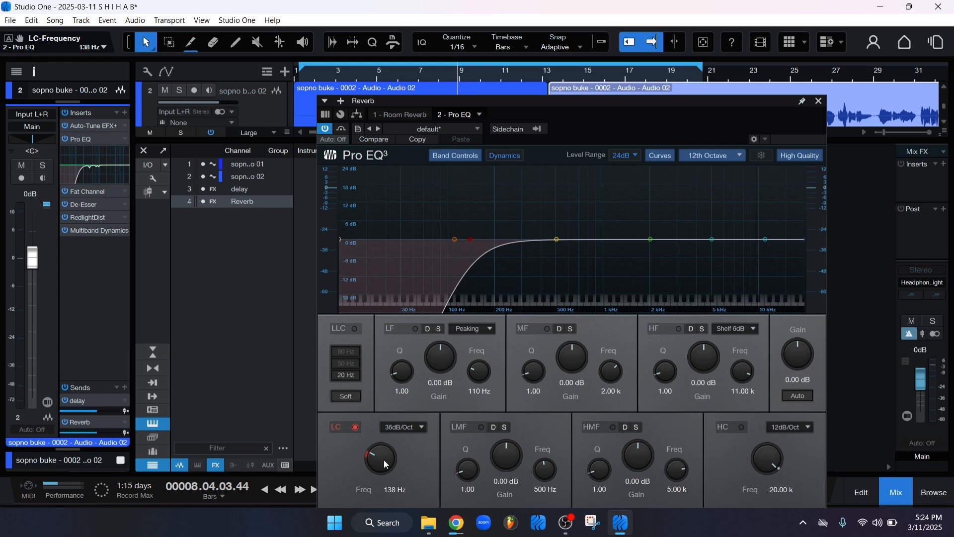
{"action": "scroll", "coordinate": [384, 460], "scroll_direction": "down", "scroll_amount": 2}
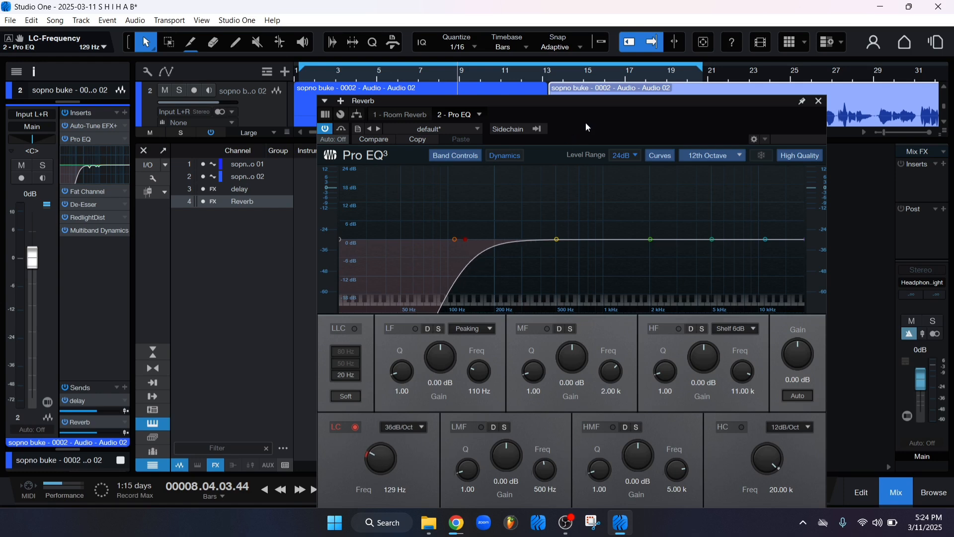
- During playback, boost the reverb EQ by 2.98 dB at 2.43 kHz and 4.36 dB at 7.47 kHz, then close it and stop playback
{"action": "key", "text": "space"}
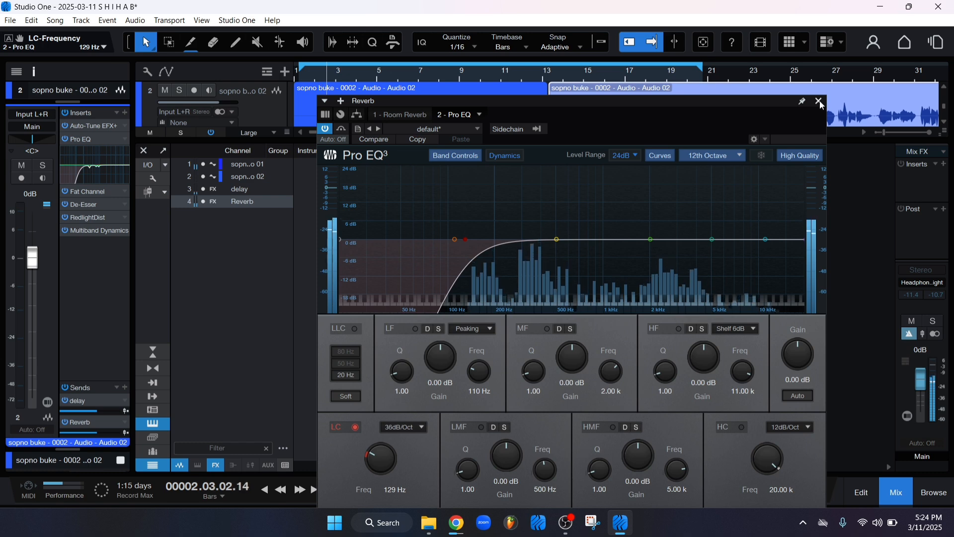
{"action": "left_click_drag", "start_coordinate": [651, 240], "coordinate": [741, 226]}
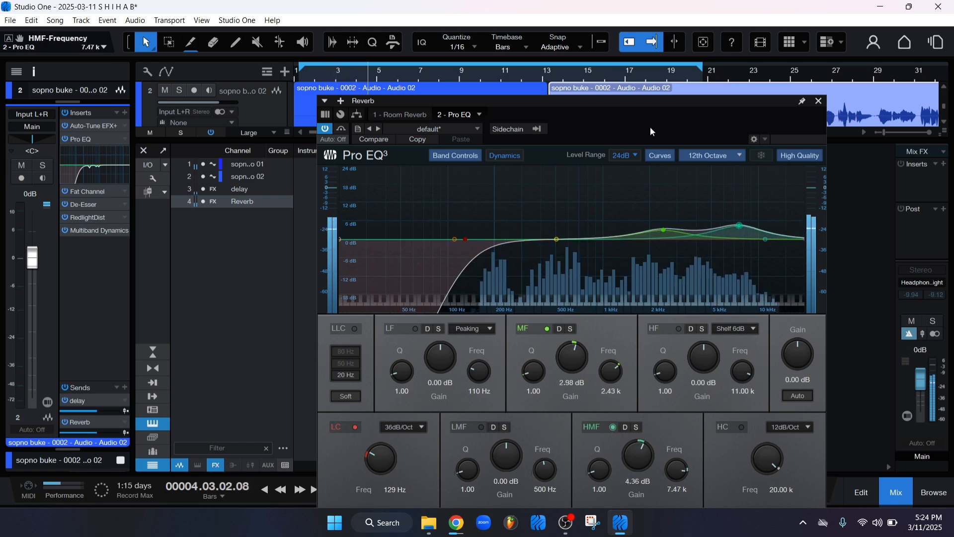
{"action": "left_click", "coordinate": [819, 100]}
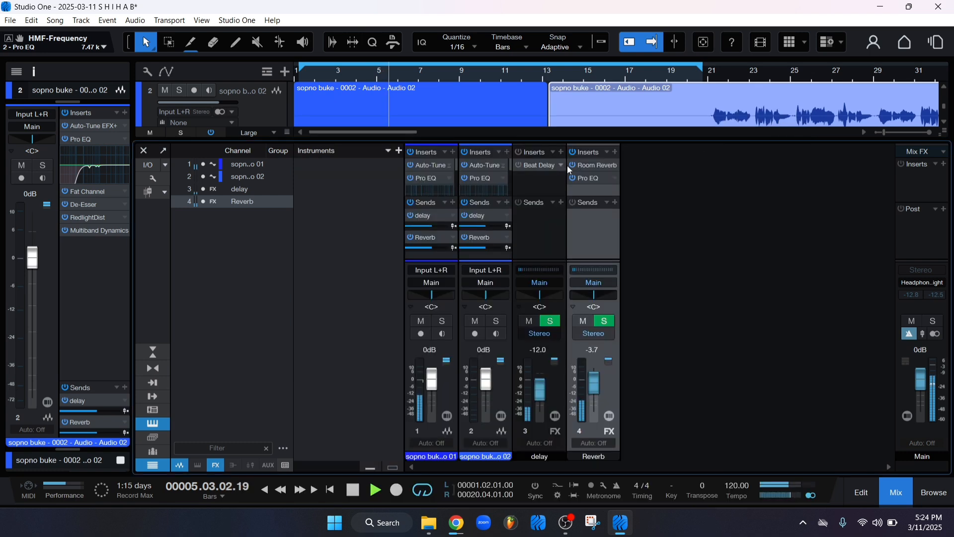
{"action": "left_click_drag", "start_coordinate": [594, 198], "coordinate": [595, 233]}
{"action": "key", "text": "space"}
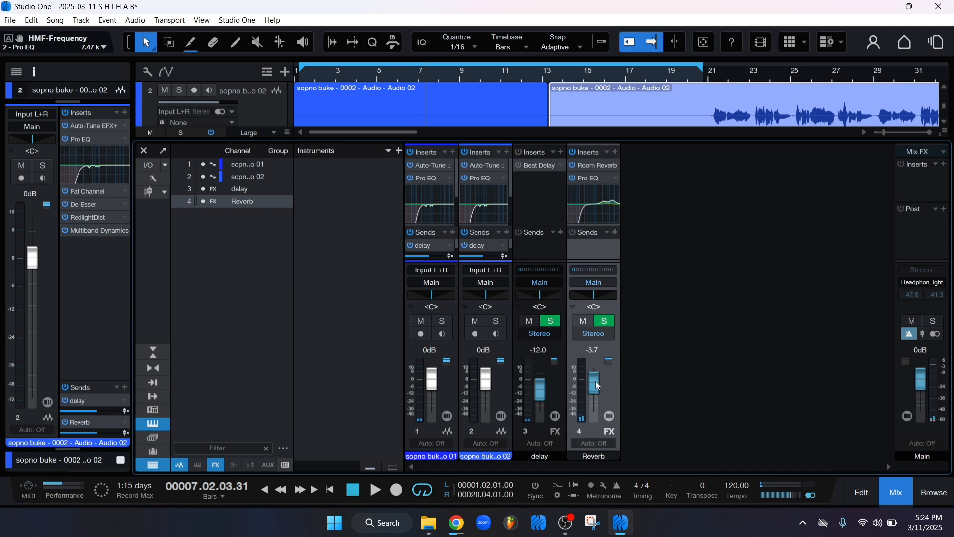
- Try the Reverb channel's volume at -10 dB and play the song from the start
{"action": "left_click_drag", "start_coordinate": [598, 386], "coordinate": [599, 391]}
{"action": "left_click", "coordinate": [596, 351]}
{"action": "type", "text": "-1"}
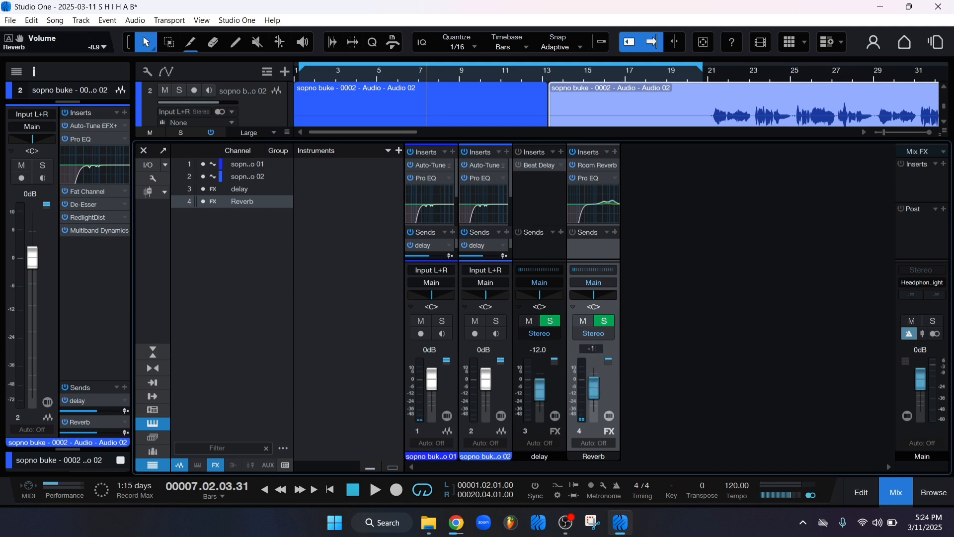
{"action": "key", "text": "KP_1"}
{"action": "key", "text": "space"}
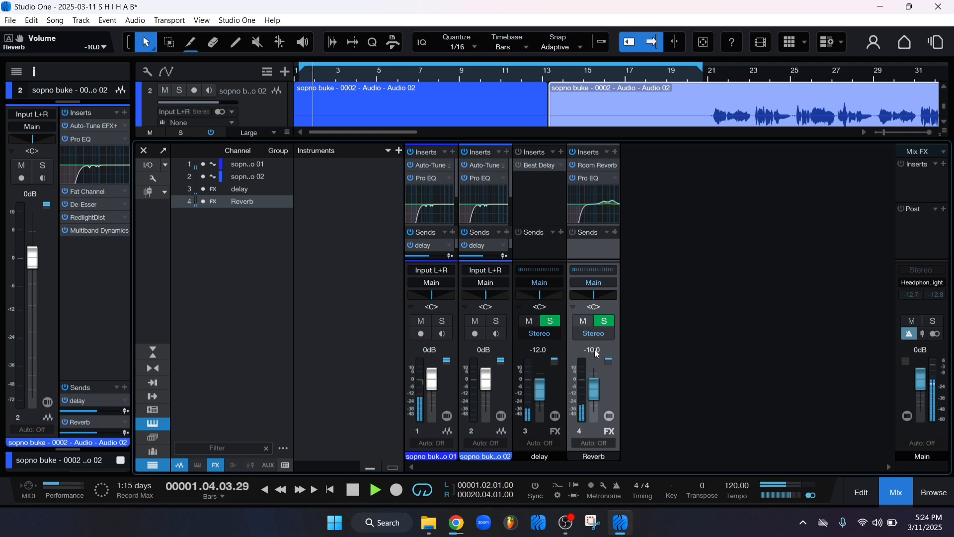
- Set the Reverb channel's volume to -7 dB, select the delay channel and stop playback
{"action": "left_click_drag", "start_coordinate": [595, 395], "coordinate": [592, 387]}
{"action": "left_click", "coordinate": [593, 350]}
{"action": "type", "text": "-"}
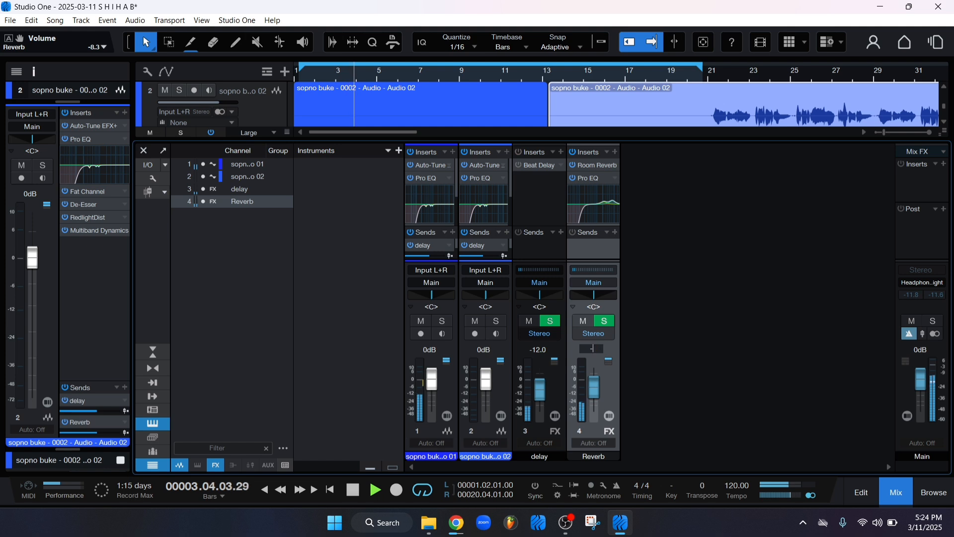
{"action": "type", "text": "7"}
{"action": "key", "text": "Return"}
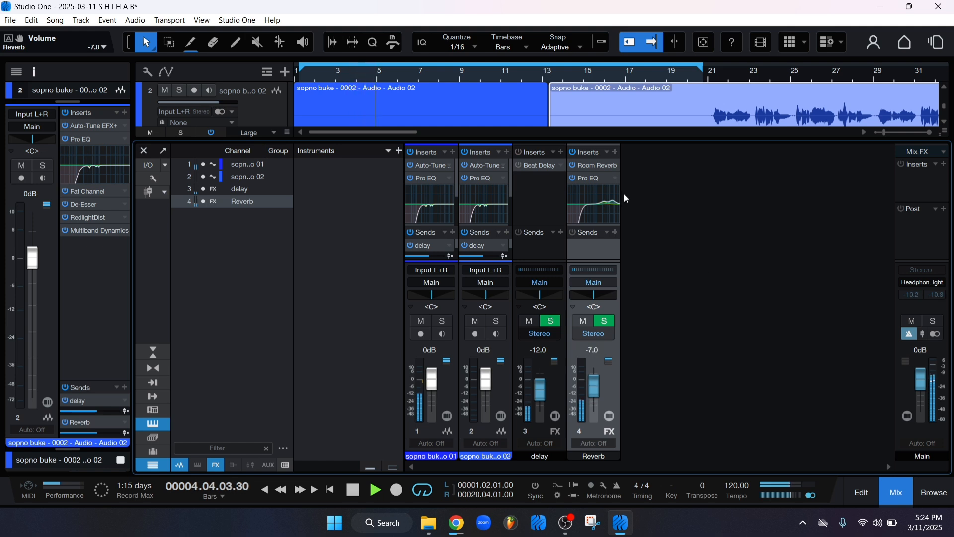
{"action": "left_click", "coordinate": [536, 193]}
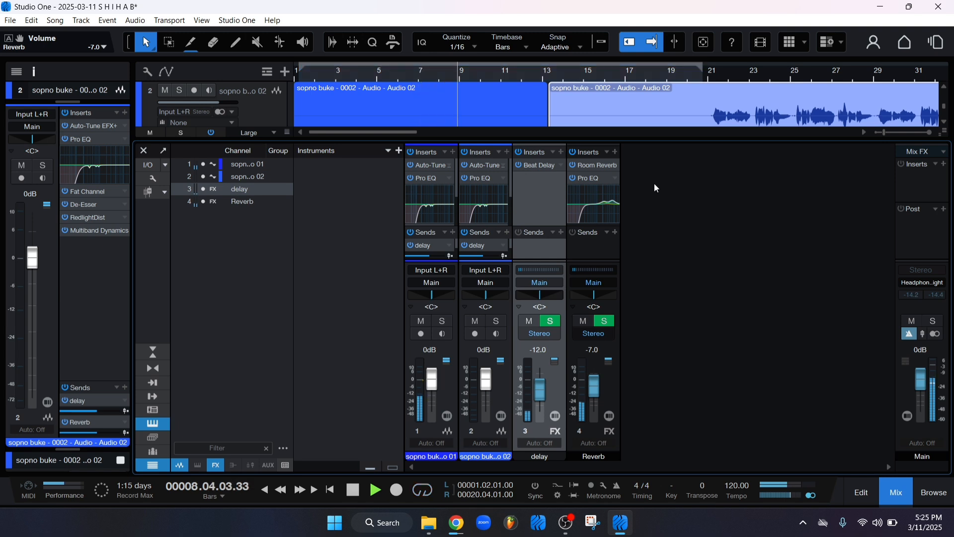
{"action": "key", "text": "space"}
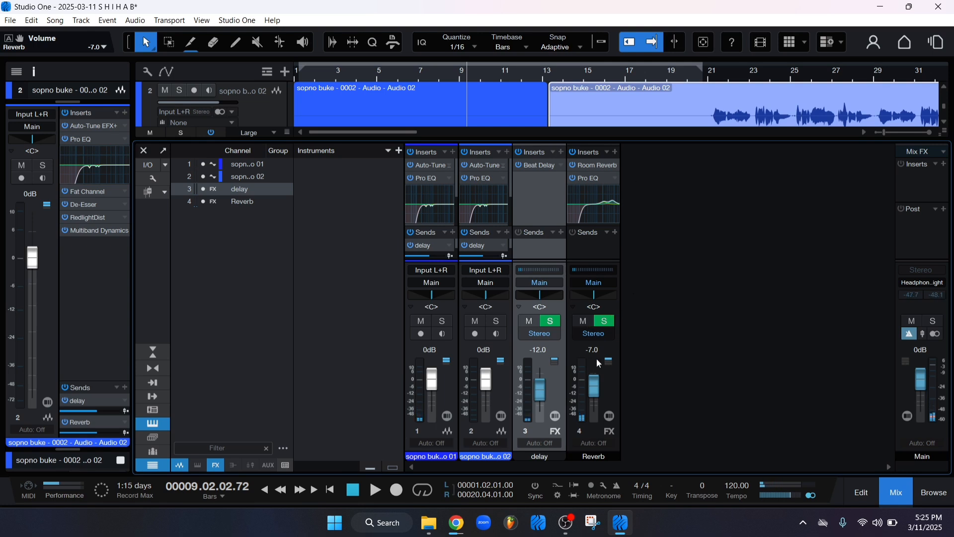
{"action": "left_click", "coordinate": [607, 352]}
{"action": "left_click", "coordinate": [539, 195]}
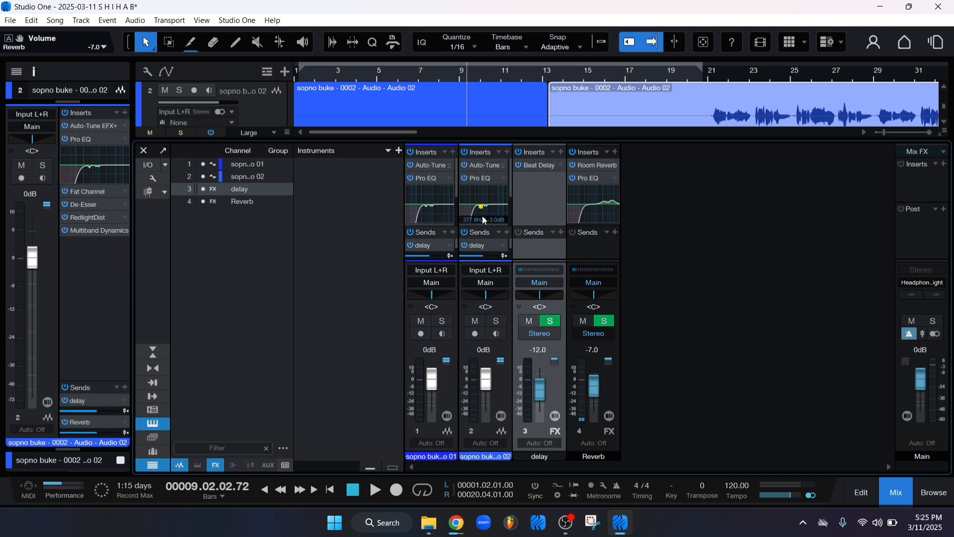
{"action": "mouse_move", "coordinate": [511, 178]}
{"action": "left_mouse_down"}
{"action": "mouse_move", "coordinate": [511, 217]}
{"action": "mouse_move", "coordinate": [516, 170]}
{"action": "left_mouse_up"}
{"action": "left_click", "coordinate": [591, 249]}
{"action": "left_click", "coordinate": [546, 244]}
{"action": "left_click", "coordinate": [480, 236]}
{"action": "left_click", "coordinate": [544, 196]}
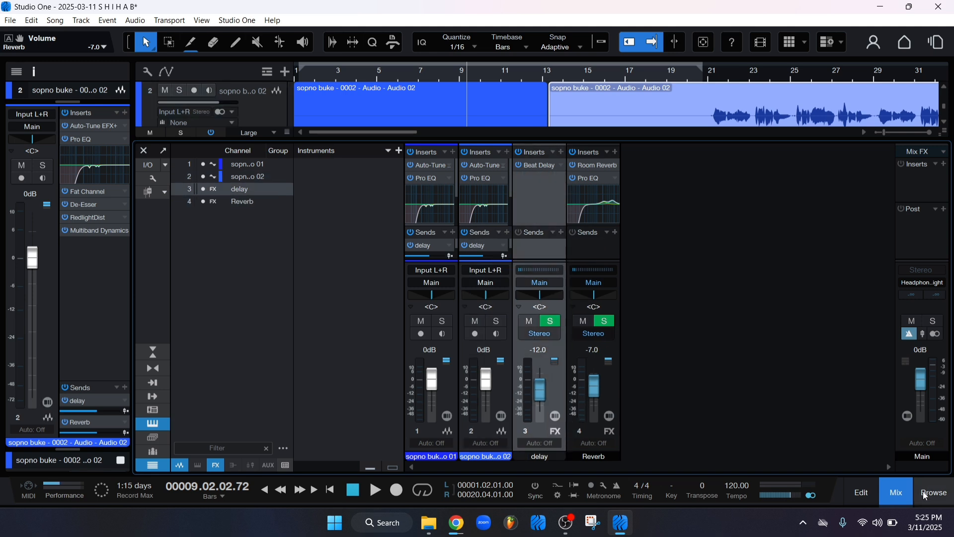
- Hide the mixer and the channel inspector, and select the second vocal track in the arrangement
{"action": "left_click", "coordinate": [897, 492]}
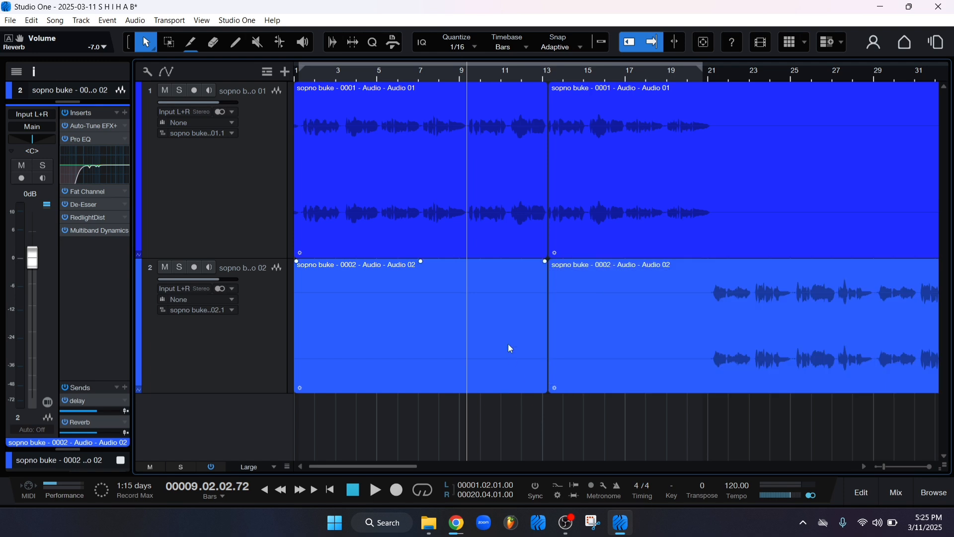
{"action": "left_click", "coordinate": [33, 71]}
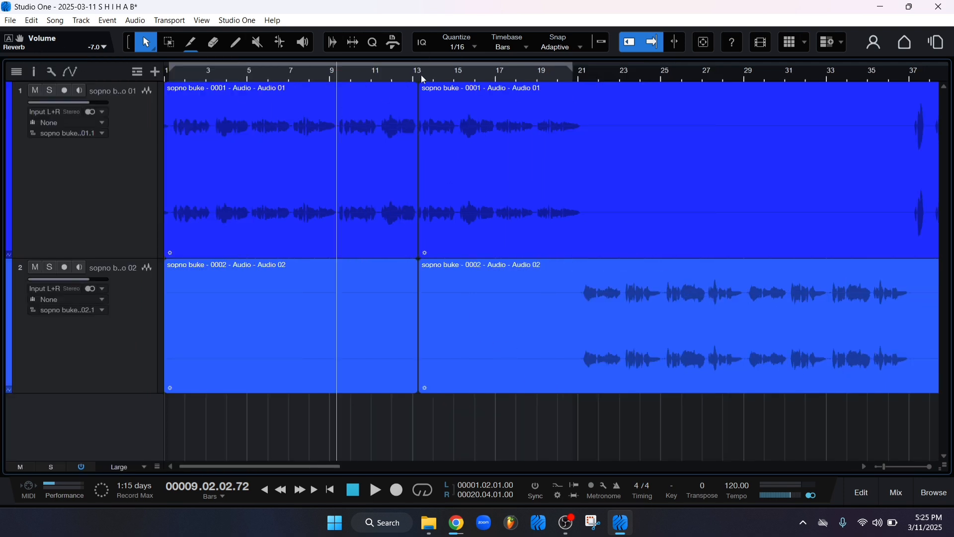
{"action": "left_click", "coordinate": [124, 353]}
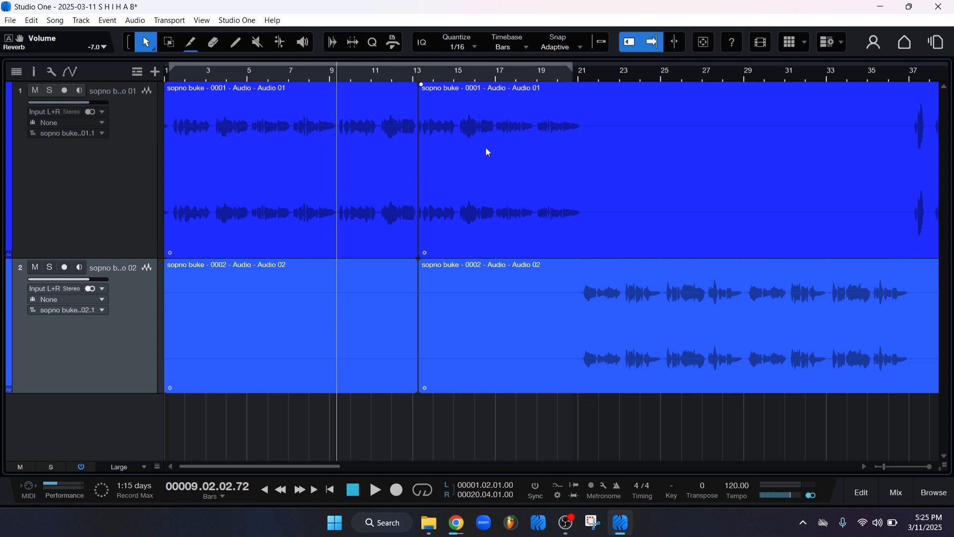
- Add the PreSonus Mai Tai synth as a new instrument track below the two vocal tracks and hide the browser
{"action": "left_click", "coordinate": [934, 492]}
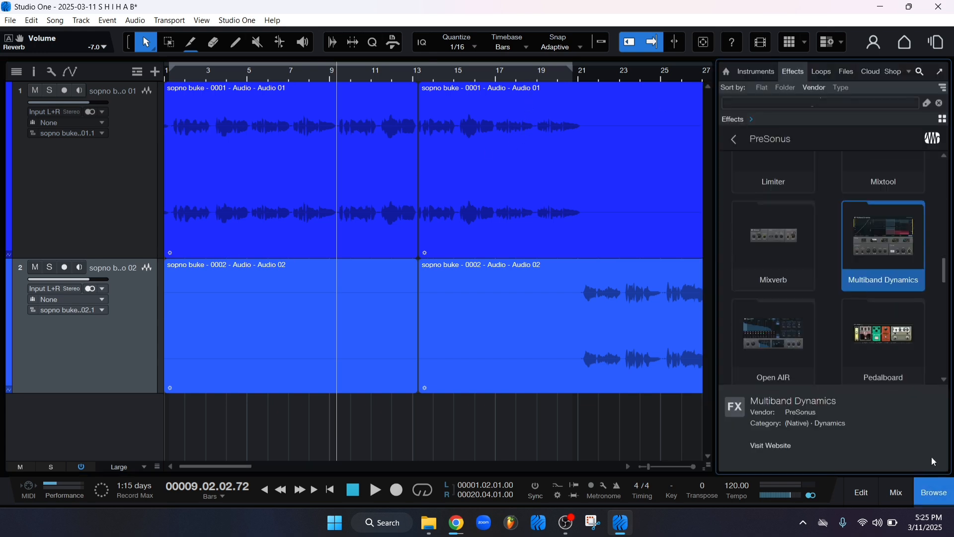
{"action": "left_click", "coordinate": [755, 72]}
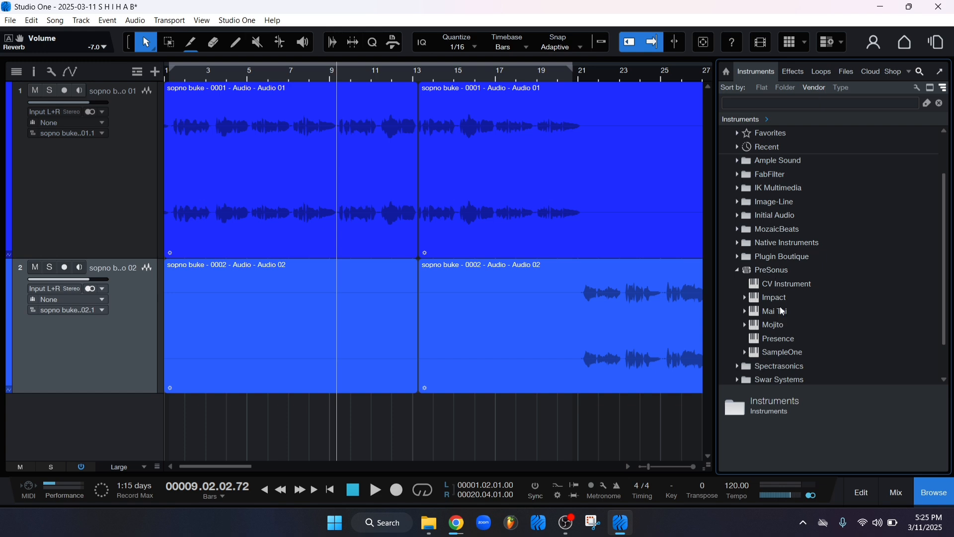
{"action": "left_click_drag", "start_coordinate": [783, 312], "coordinate": [489, 413]}
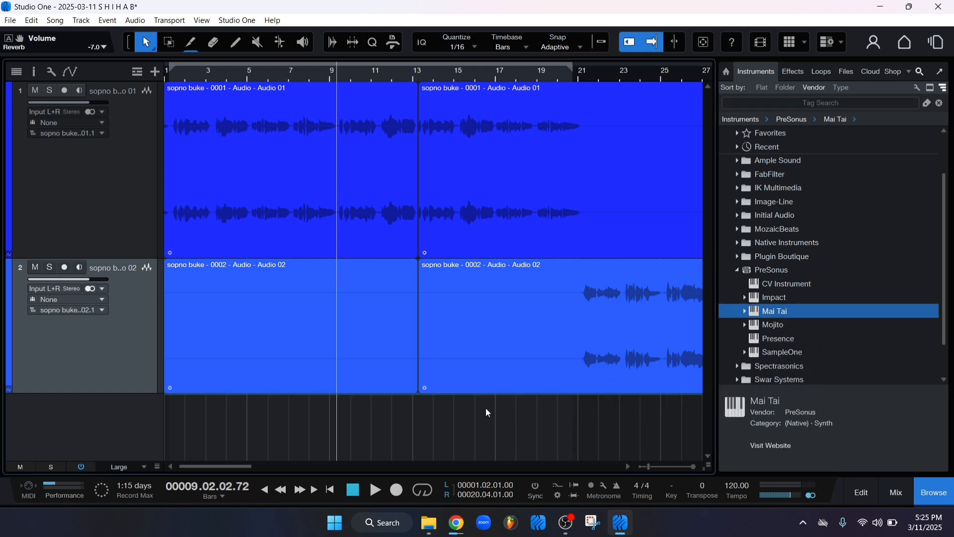
{"action": "left_click", "coordinate": [927, 494]}
{"action": "left_click_drag", "start_coordinate": [482, 29], "coordinate": [564, 36]}
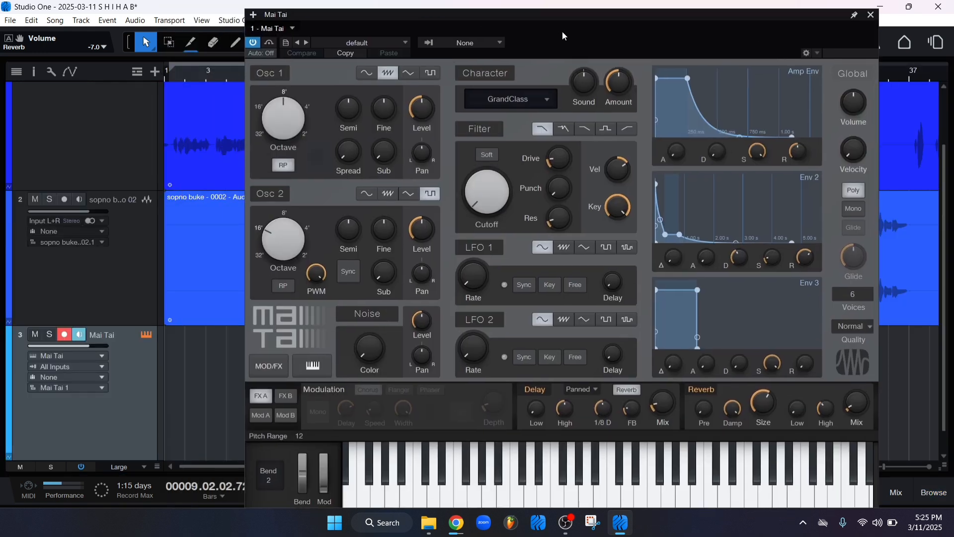
- Load the Pad - Anthem One preset in Mai Tai and audition a few notes
{"action": "left_click", "coordinate": [378, 47]}
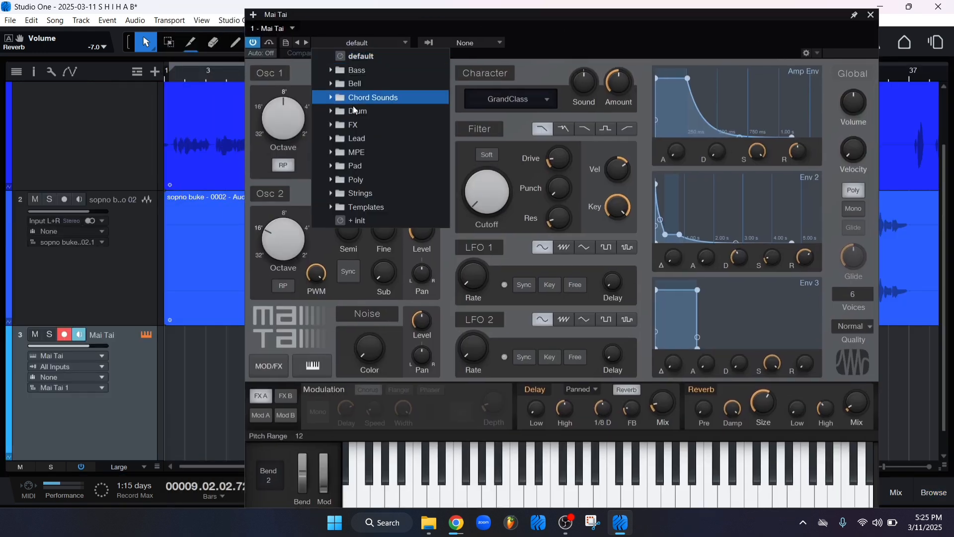
{"action": "left_click", "coordinate": [370, 166]}
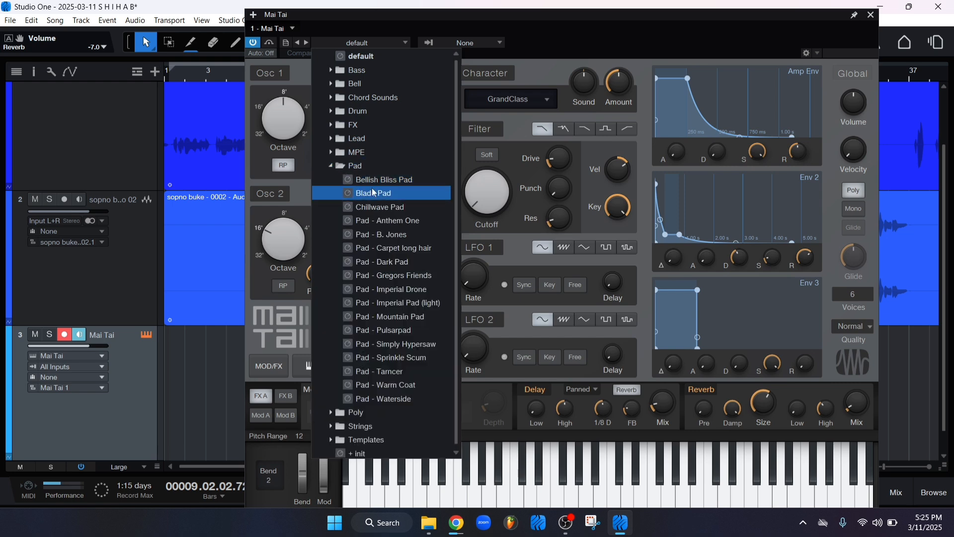
{"action": "left_click", "coordinate": [389, 222]}
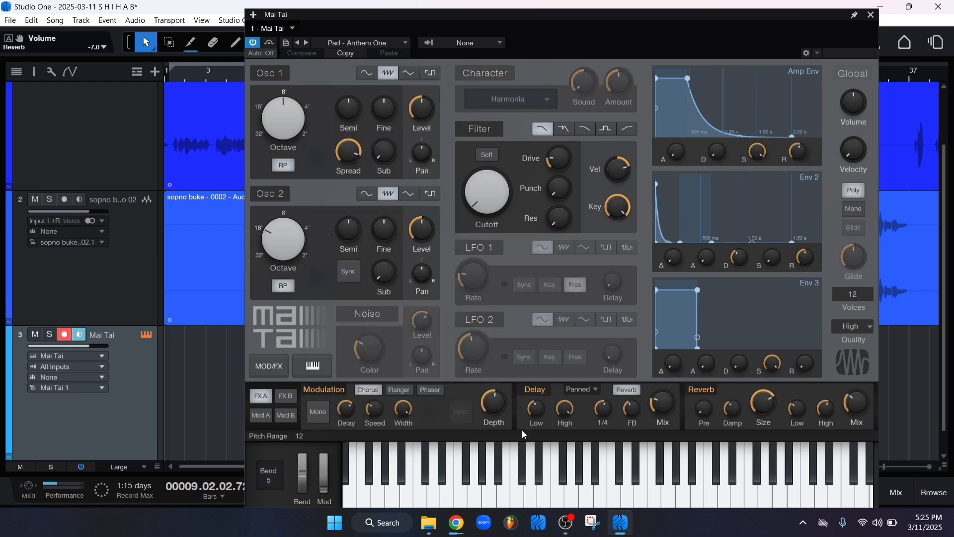
{"action": "left_click", "coordinate": [525, 492]}
{"action": "left_click_drag", "start_coordinate": [523, 488], "coordinate": [571, 489]}
- Switch Mai Tai to the Pad - B. Jones preset and audition it with several notes
{"action": "scroll", "coordinate": [349, 40], "scroll_direction": "down", "scroll_amount": 1}
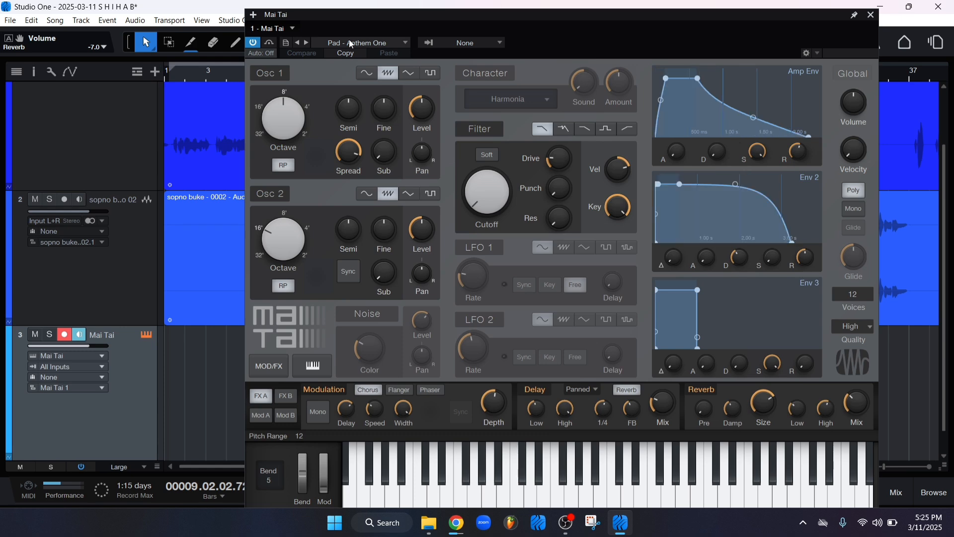
{"action": "left_click", "coordinate": [523, 489]}
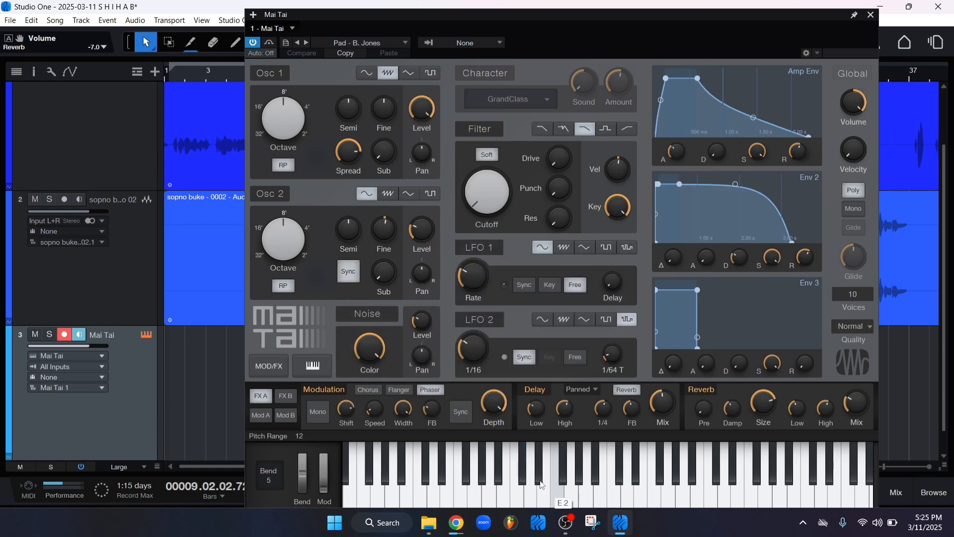
{"action": "left_click", "coordinate": [516, 481]}
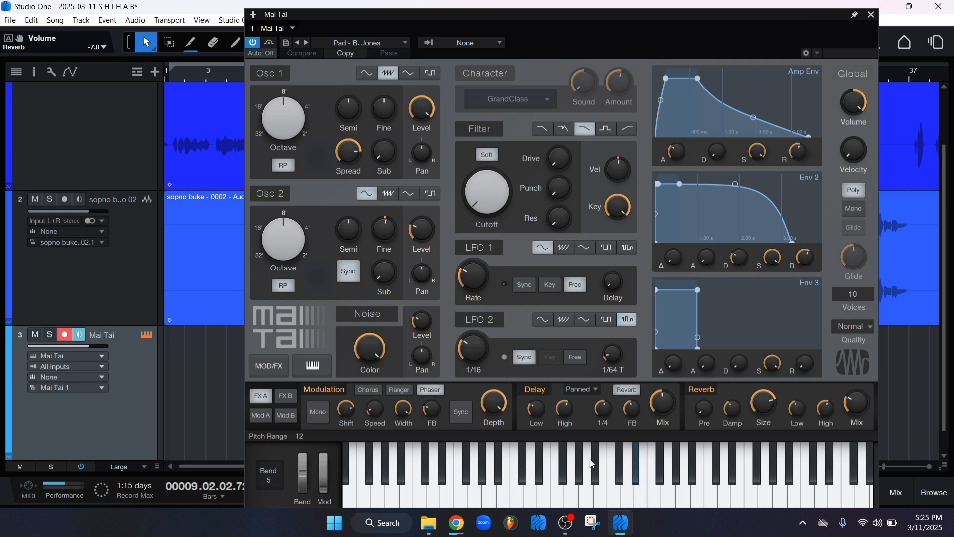
{"action": "left_click", "coordinate": [471, 478]}
{"action": "left_click", "coordinate": [557, 502]}
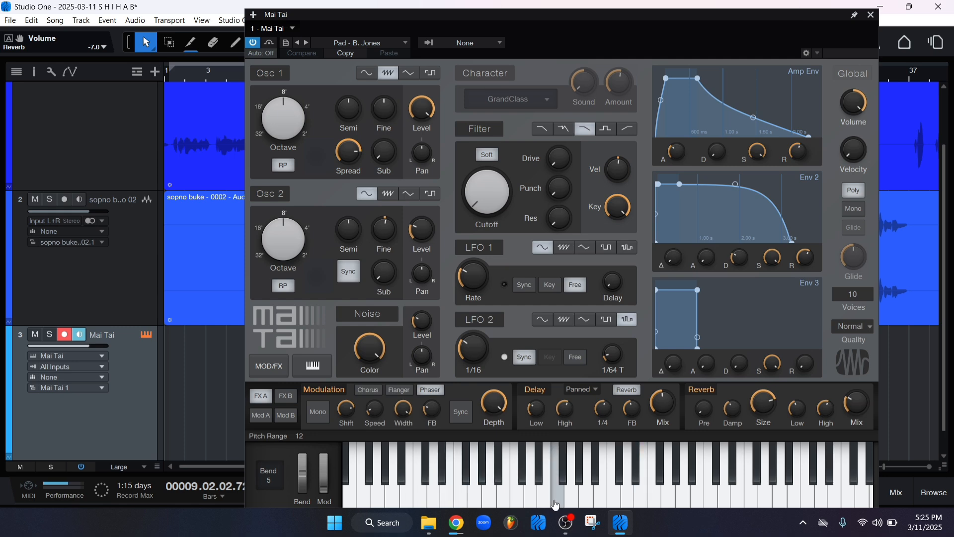
{"action": "left_click_drag", "start_coordinate": [578, 36], "coordinate": [558, 23]}
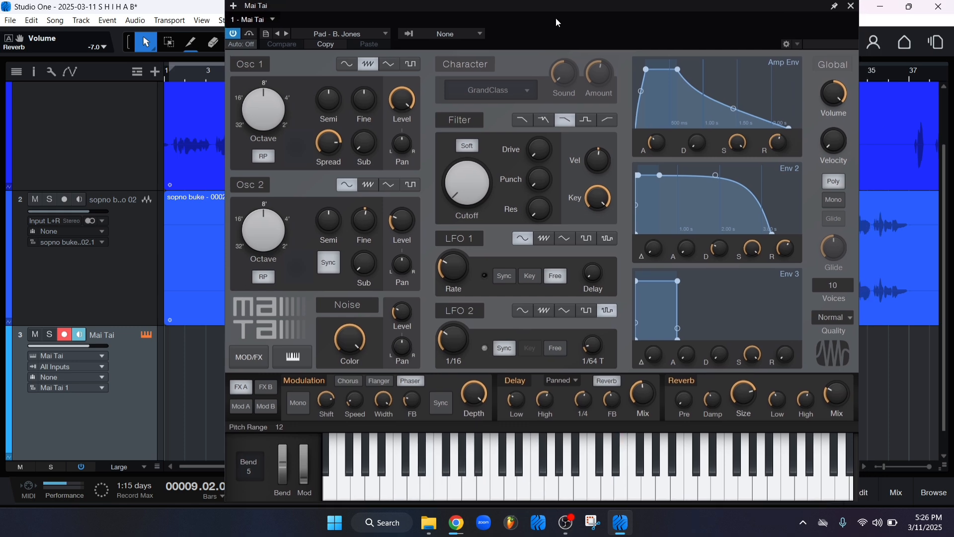
{"action": "left_click", "coordinate": [338, 37]}
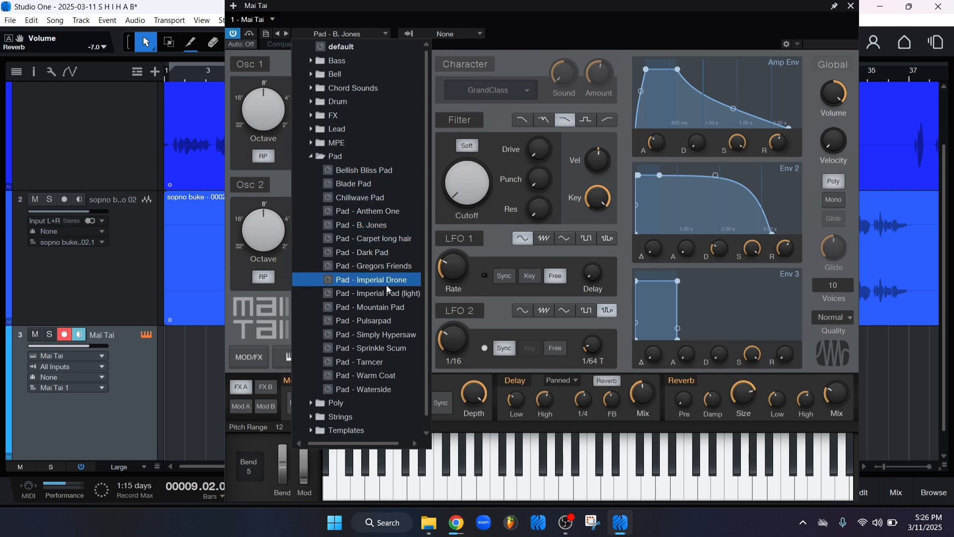
{"action": "left_click", "coordinate": [569, 24]}
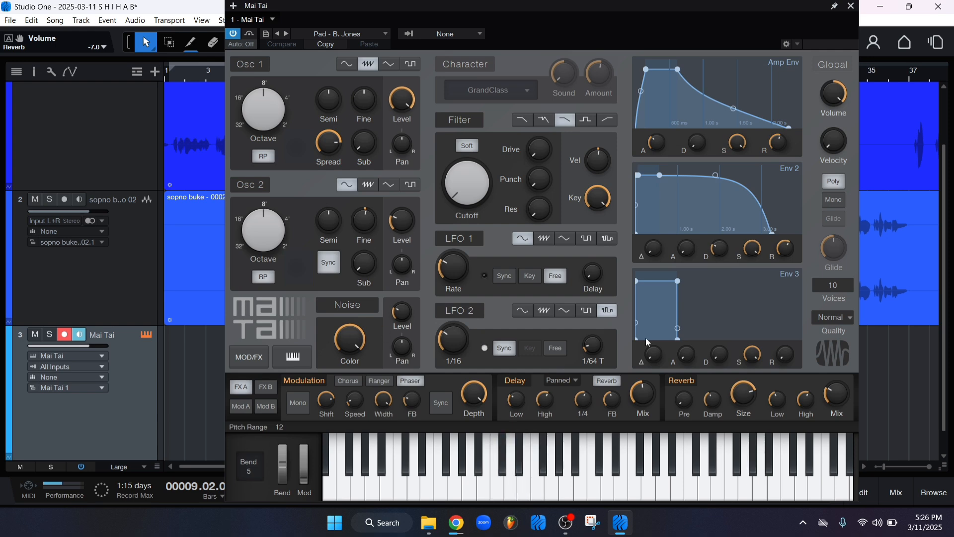
- Lengthen the Mai Tai attacks on Env 3, Env 2 (about 295 ms) and Amp Env (about 220 ms), audition a note and close the synth
{"action": "left_click_drag", "start_coordinate": [636, 281], "coordinate": [652, 287]}
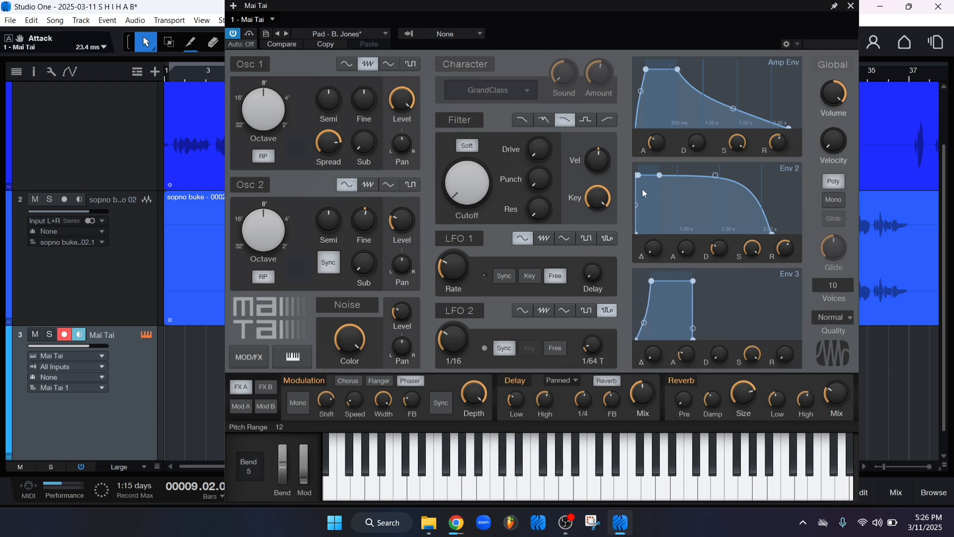
{"action": "left_click_drag", "start_coordinate": [636, 175], "coordinate": [648, 179]}
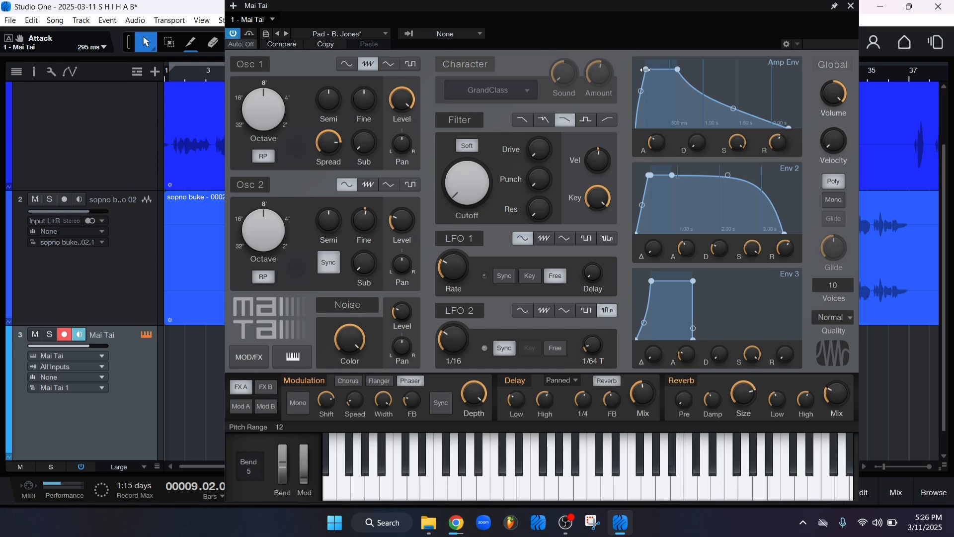
{"action": "left_click_drag", "start_coordinate": [645, 71], "coordinate": [650, 72]}
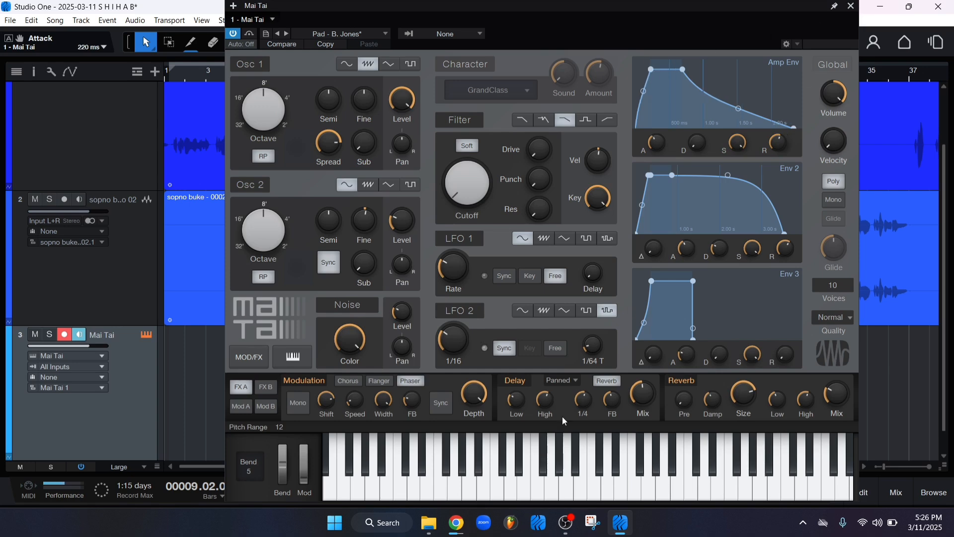
{"action": "left_click", "coordinate": [556, 494]}
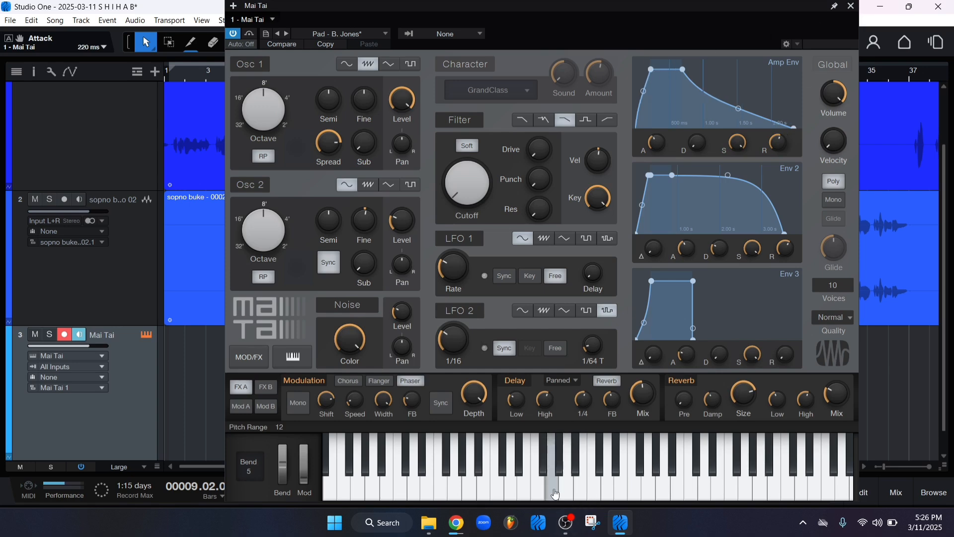
{"action": "left_click", "coordinate": [852, 6]}
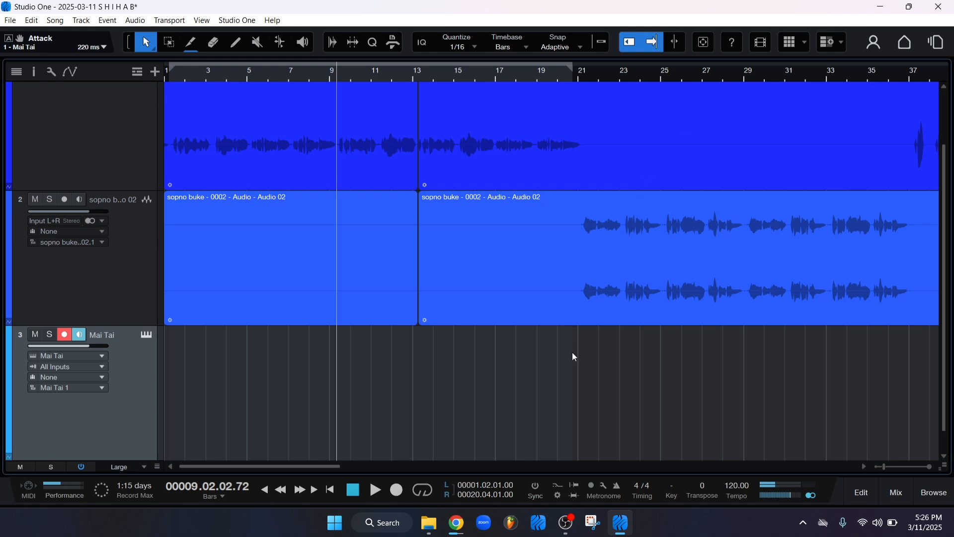
- Check the key and scale in the first vocal track's Auto-Tune EFX+ and set the song key to Gm
{"action": "scroll", "coordinate": [102, 144], "scroll_direction": "up", "scroll_amount": 2}
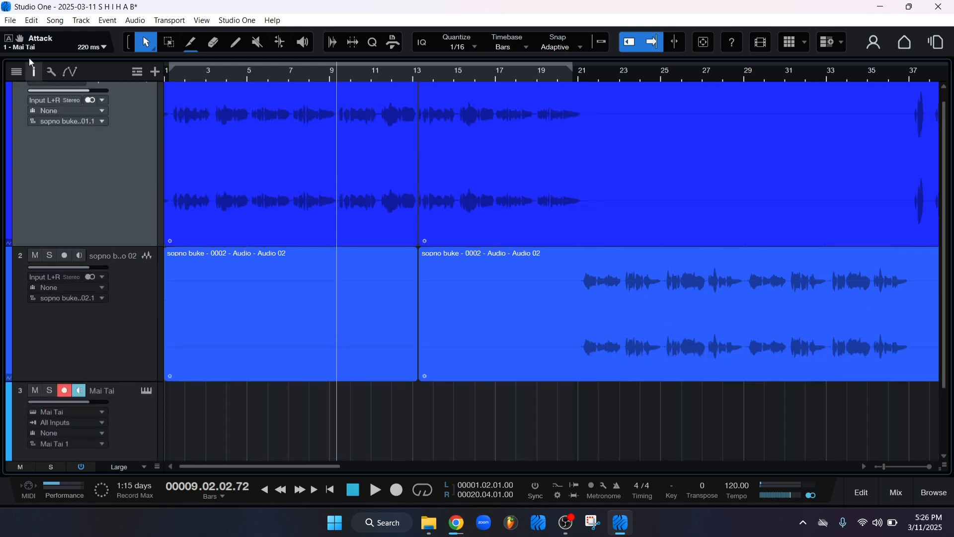
{"action": "left_click", "coordinate": [34, 71]}
{"action": "double_click", "coordinate": [96, 128]}
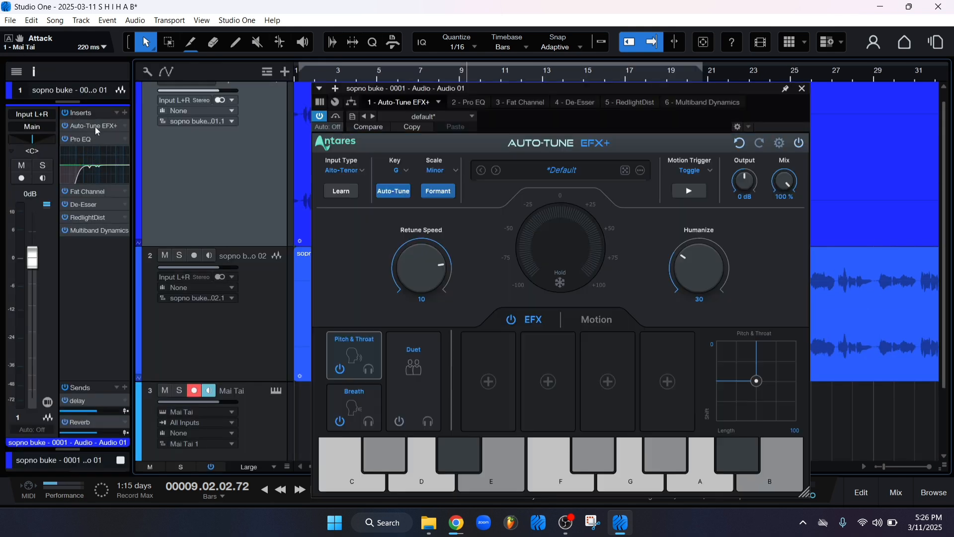
{"action": "left_click", "coordinate": [803, 89]}
{"action": "left_click", "coordinate": [35, 72]}
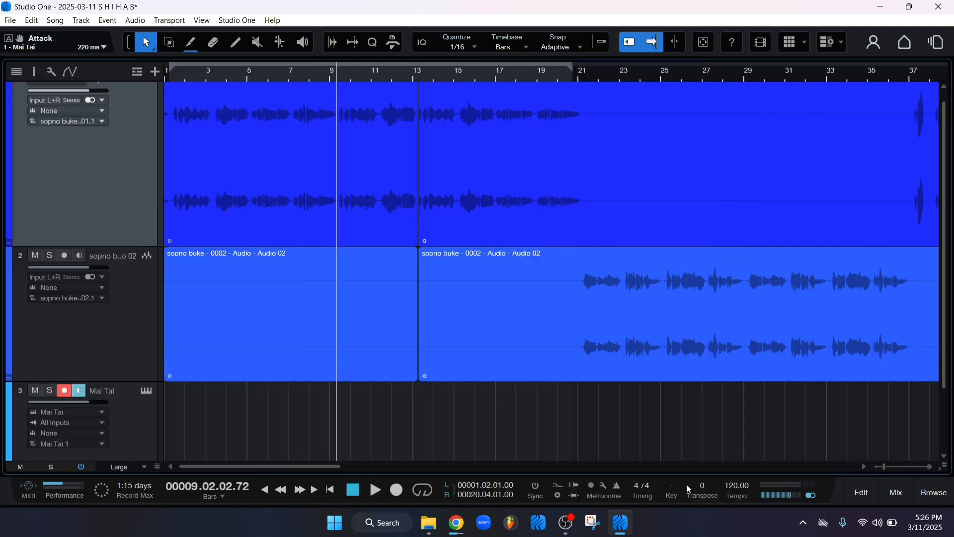
{"action": "left_click", "coordinate": [674, 488]}
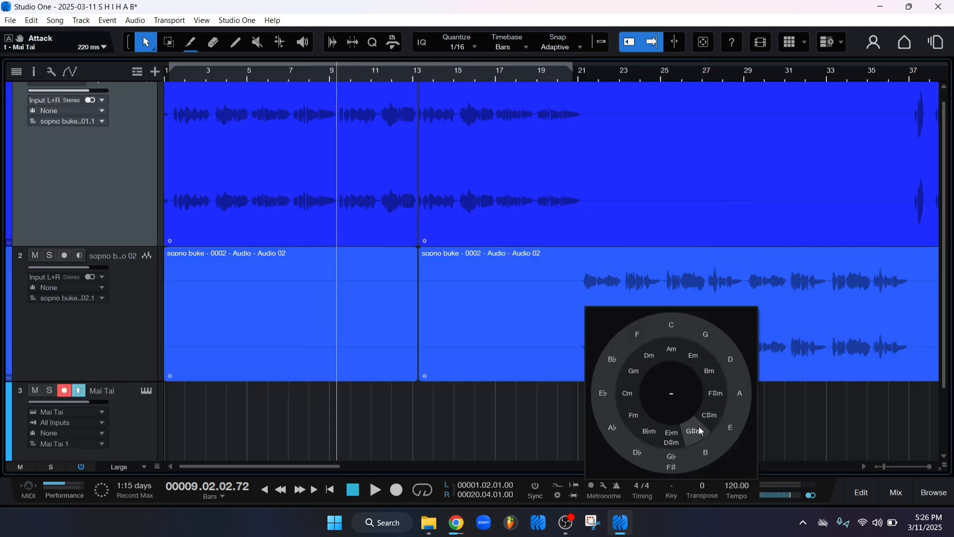
{"action": "left_click", "coordinate": [634, 370]}
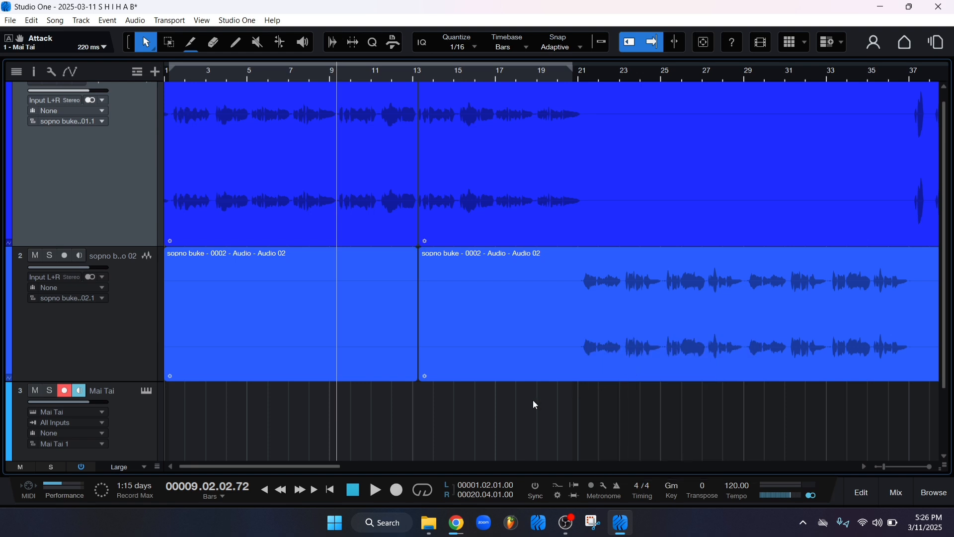
- Create an empty instrument part across the loop range on the Mai Tai track and open it in an enlarged piano roll
{"action": "scroll", "coordinate": [533, 399], "scroll_direction": "down", "scroll_amount": 2}
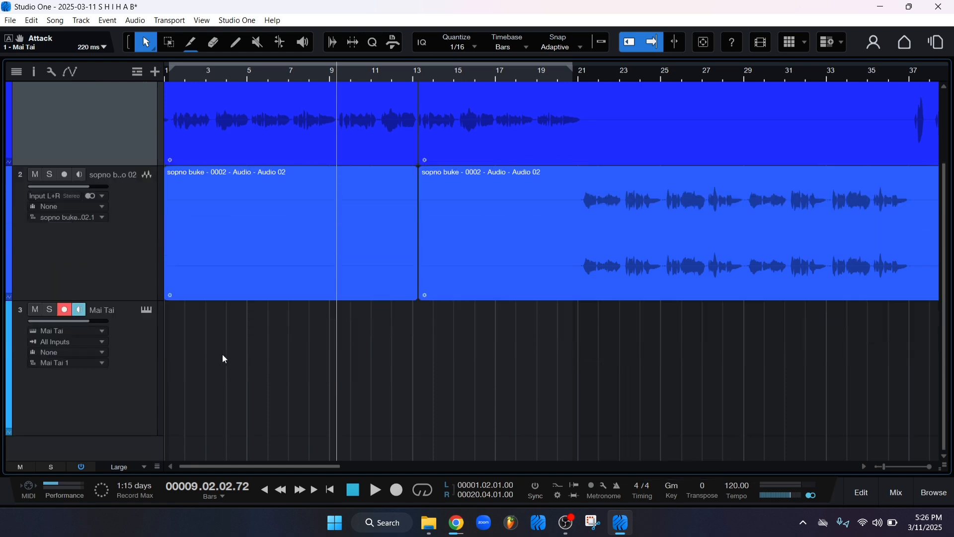
{"action": "double_click", "coordinate": [199, 357]}
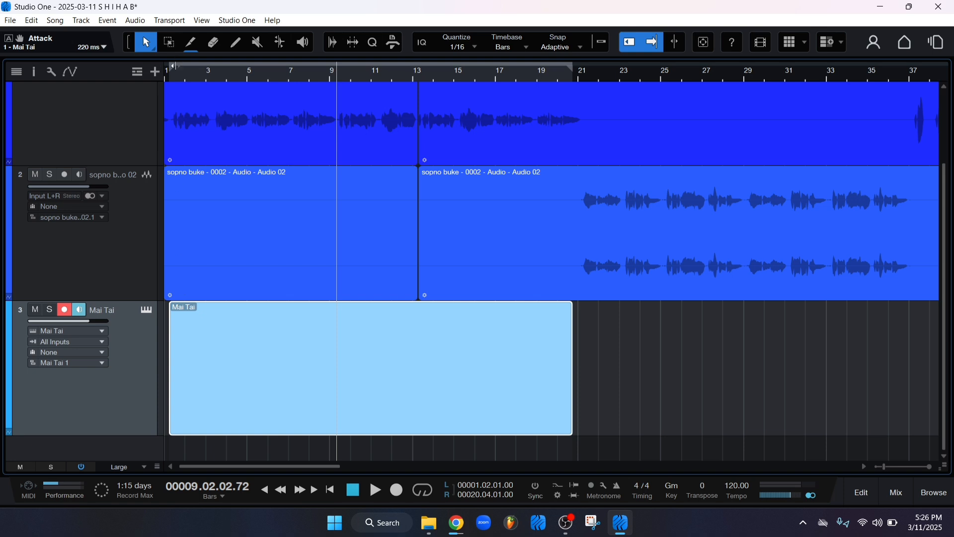
{"action": "double_click", "coordinate": [232, 409]}
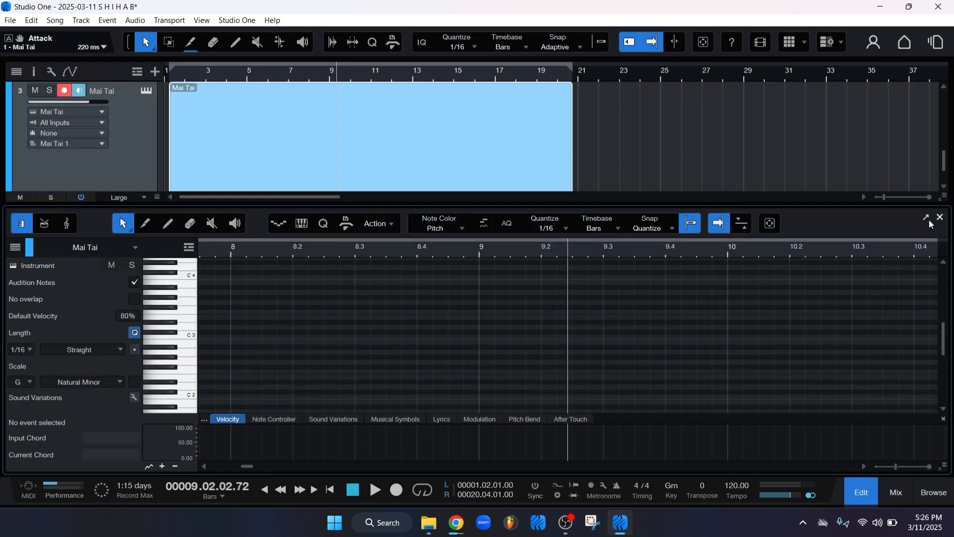
{"action": "left_click_drag", "start_coordinate": [822, 215], "coordinate": [825, 32]}
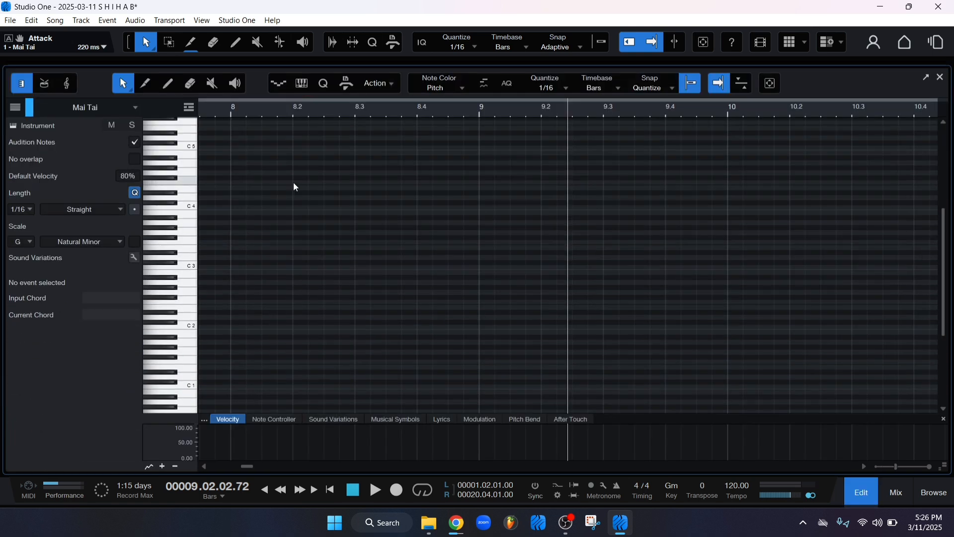
- Draw a G 1 note in the piano roll and adjust it to fill bar 7 exactly, one bar long
{"action": "scroll", "coordinate": [294, 184], "scroll_direction": "up", "scroll_amount": 1}
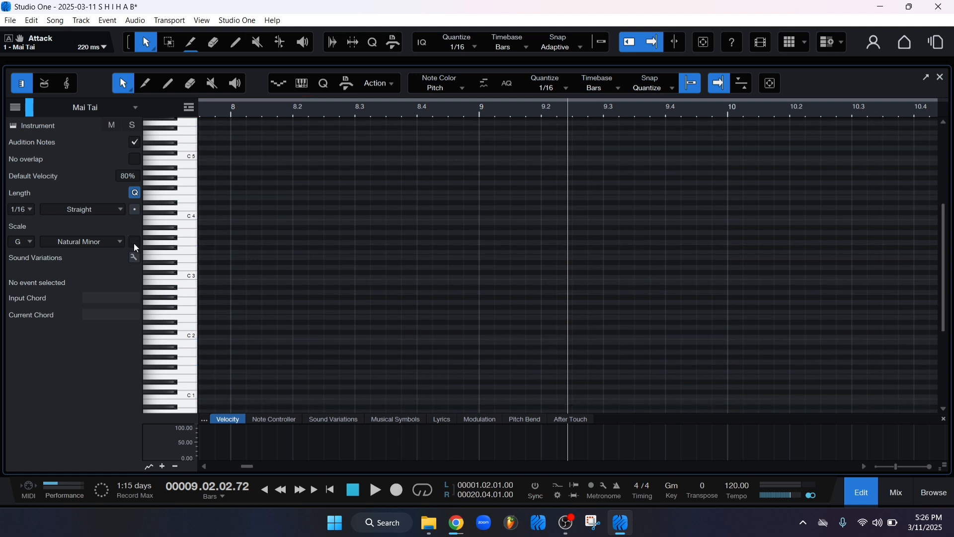
{"action": "scroll", "coordinate": [242, 214], "scroll_direction": "down", "scroll_amount": 2}
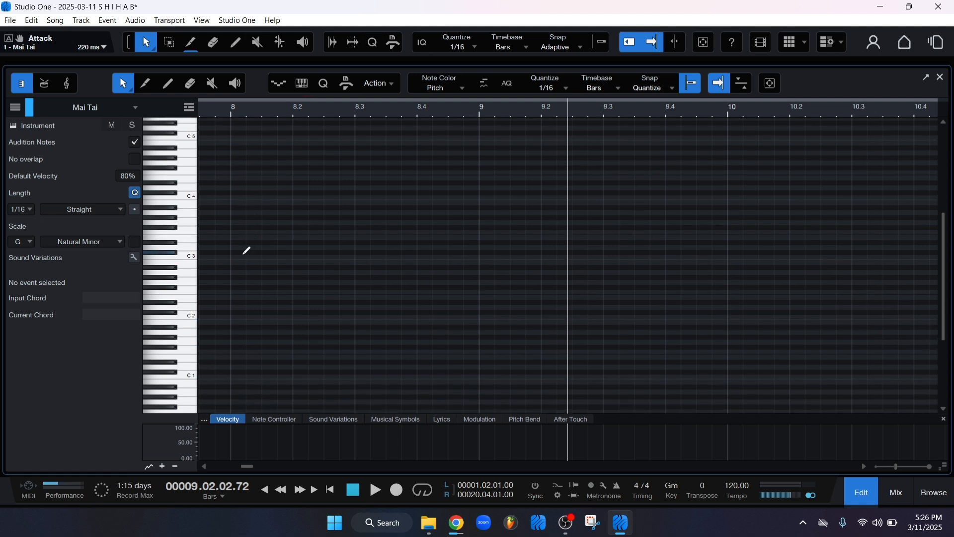
{"action": "scroll", "coordinate": [244, 251], "scroll_direction": "up", "scroll_amount": 3, "text": "ctrl"}
{"action": "scroll", "coordinate": [295, 108], "scroll_direction": "down", "scroll_amount": 5}
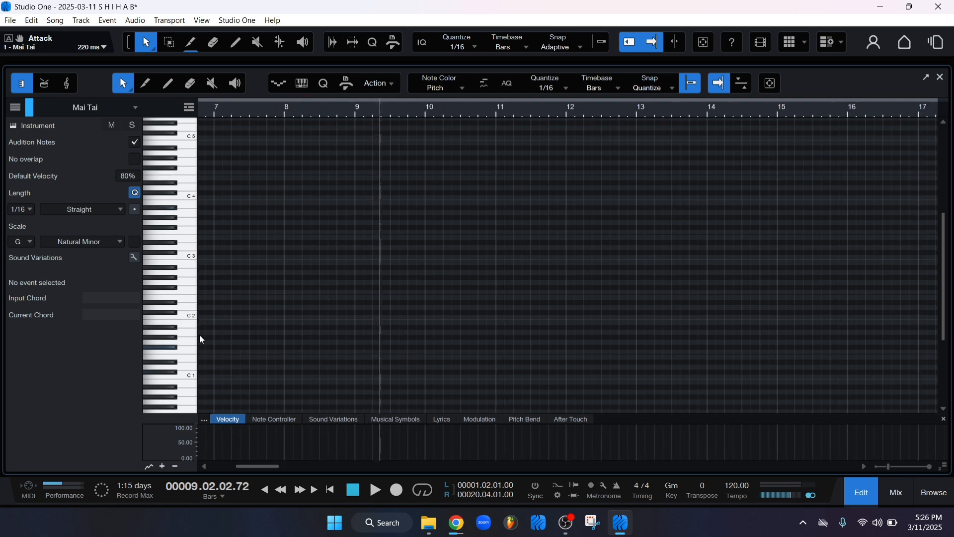
{"action": "scroll", "coordinate": [268, 382], "scroll_direction": "up", "scroll_amount": 5}
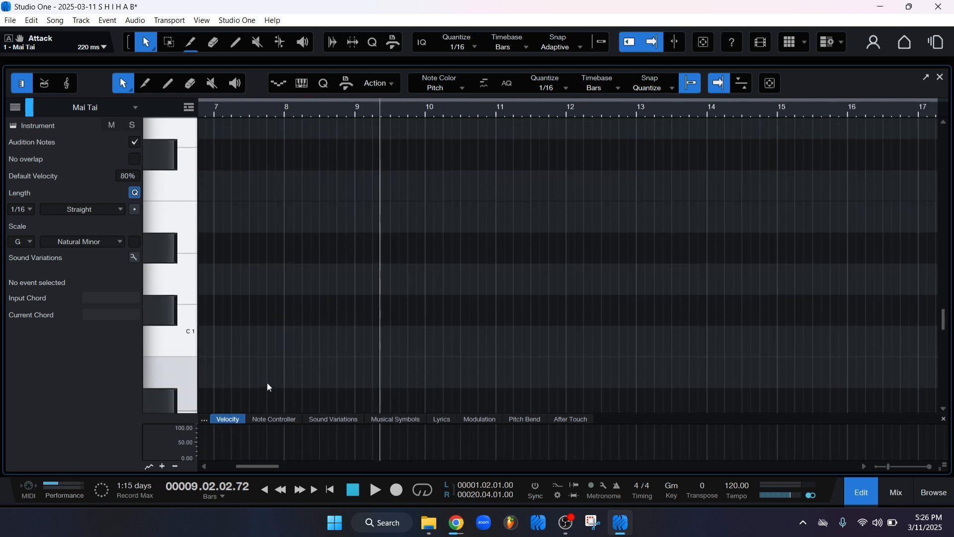
{"action": "scroll", "coordinate": [241, 295], "scroll_direction": "up", "scroll_amount": 3}
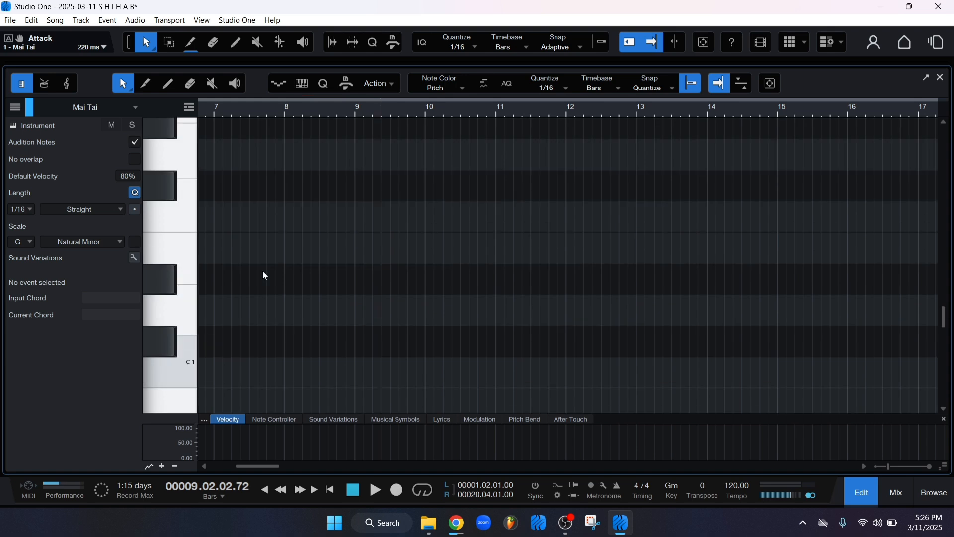
{"action": "scroll", "coordinate": [234, 276], "scroll_direction": "down", "scroll_amount": 4}
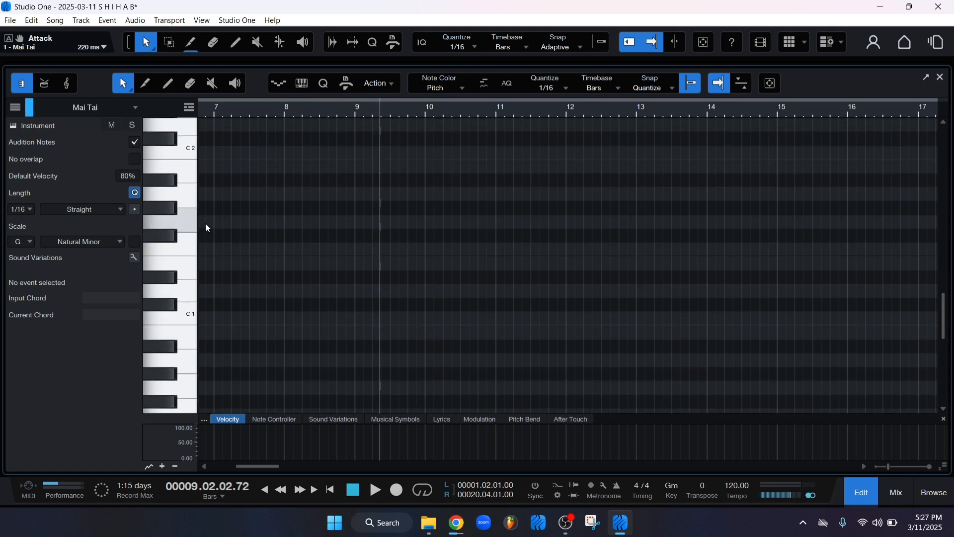
{"action": "left_click_drag", "start_coordinate": [206, 222], "coordinate": [258, 223]}
{"action": "scroll", "coordinate": [222, 172], "scroll_direction": "up", "scroll_amount": 1}
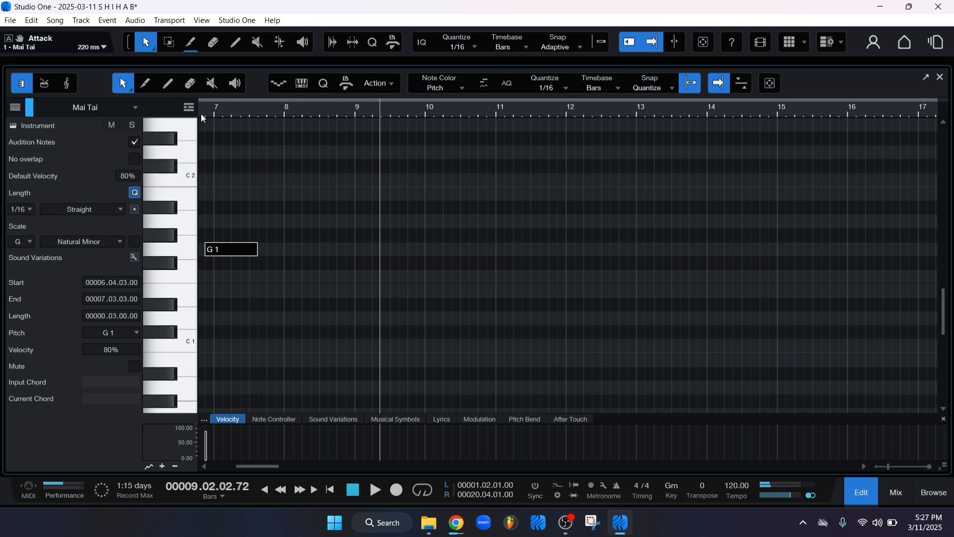
{"action": "left_click_drag", "start_coordinate": [214, 249], "coordinate": [286, 250]}
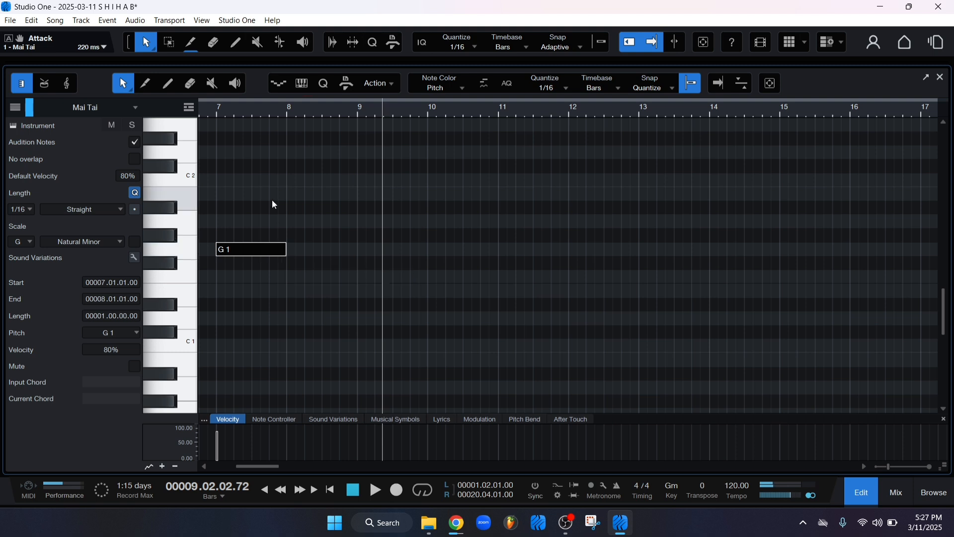
{"action": "left_click", "coordinate": [267, 208]}
- Add one-bar Bb 1 and D 2 notes above the G 1 note in bar 7 to build a Gm chord
{"action": "scroll", "coordinate": [257, 228], "scroll_direction": "up", "scroll_amount": 1}
{"action": "left_click_drag", "start_coordinate": [219, 235], "coordinate": [293, 243]}
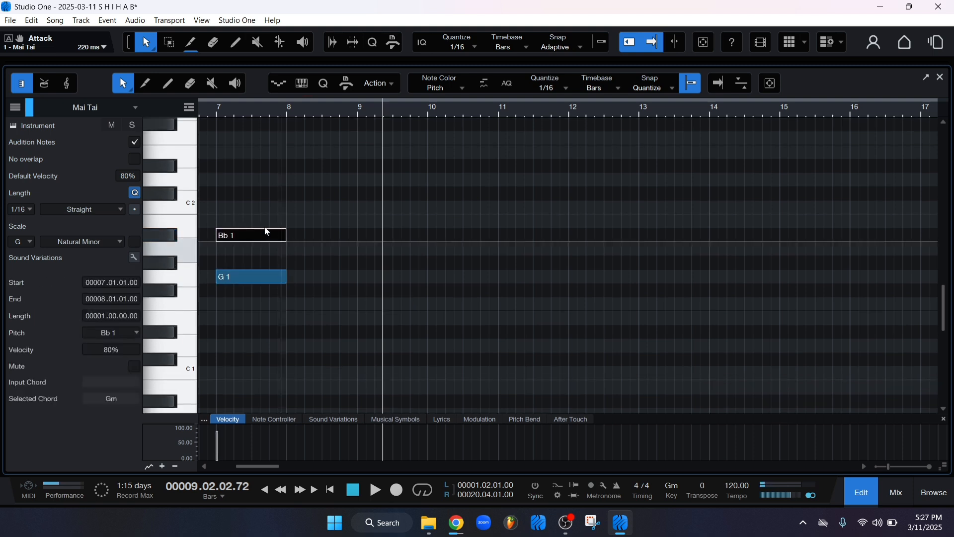
{"action": "scroll", "coordinate": [259, 213], "scroll_direction": "up", "scroll_amount": 1}
{"action": "mouse_move", "coordinate": [222, 198]}
{"action": "left_mouse_down"}
{"action": "mouse_move", "coordinate": [290, 204]}
{"action": "mouse_move", "coordinate": [249, 197]}
{"action": "left_mouse_up"}
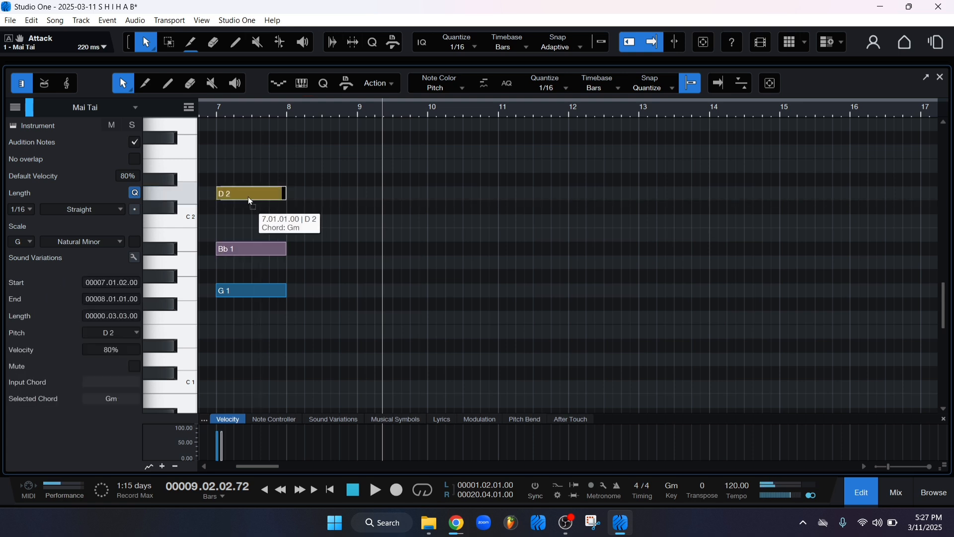
{"action": "left_click", "coordinate": [269, 155]}
{"action": "scroll", "coordinate": [260, 179], "scroll_direction": "up", "scroll_amount": 2}
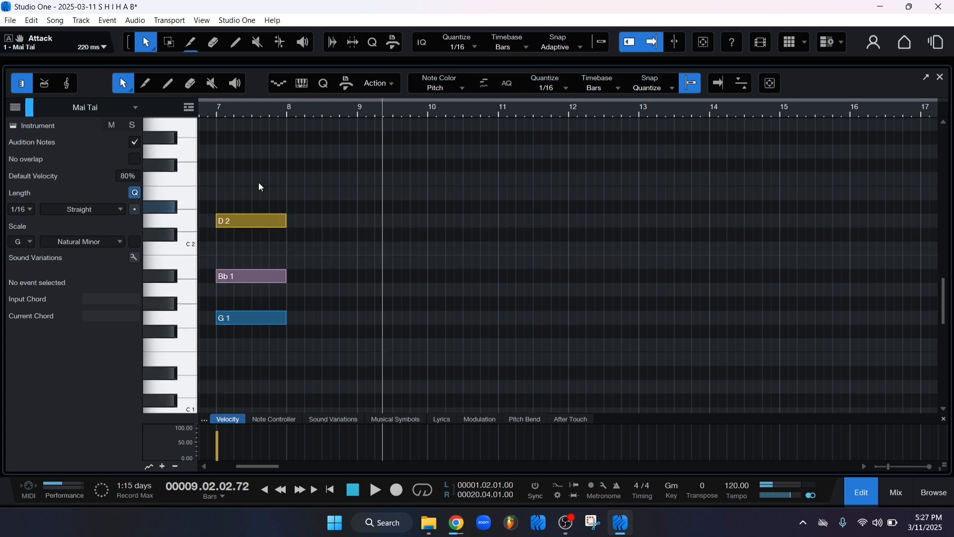
{"action": "left_click_drag", "start_coordinate": [302, 171], "coordinate": [224, 380]}
{"action": "left_click", "coordinate": [331, 200]}
{"action": "left_click_drag", "start_coordinate": [308, 144], "coordinate": [229, 330]}
{"action": "left_click_drag", "start_coordinate": [305, 186], "coordinate": [246, 338]}
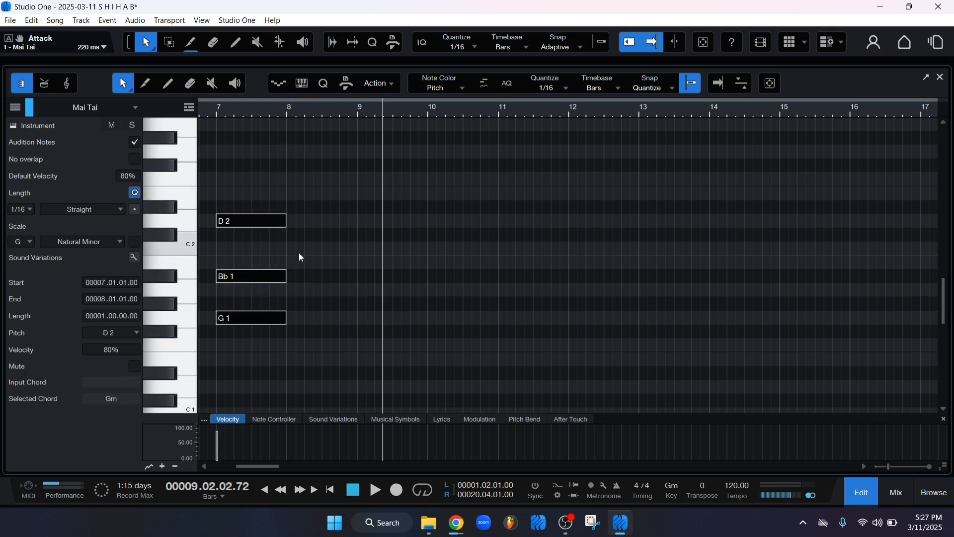
{"action": "left_click_drag", "start_coordinate": [305, 214], "coordinate": [196, 417]}
{"action": "left_click", "coordinate": [259, 196]}
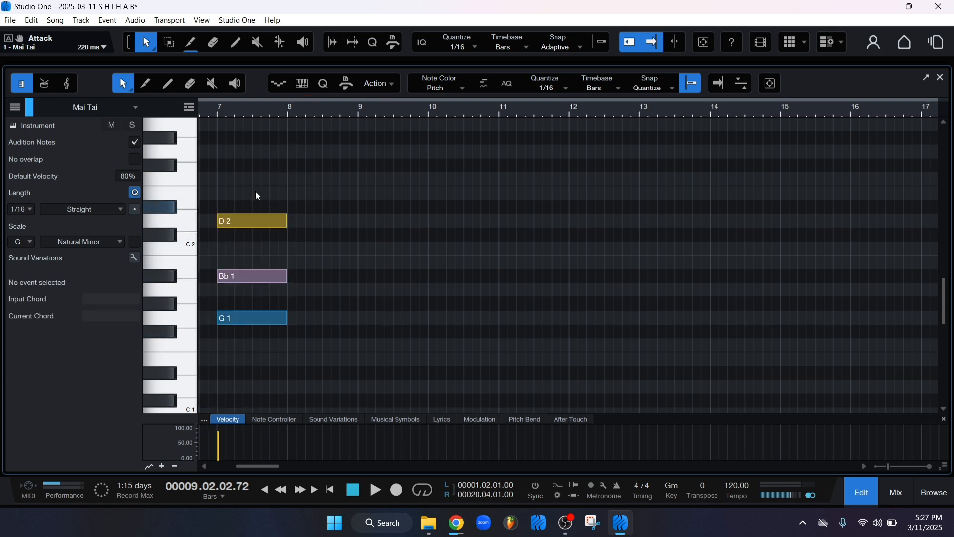
- Move the playhead to beat 3 of bar 7, halfway through the Gm chord
{"action": "scroll", "coordinate": [213, 111], "scroll_direction": "up", "scroll_amount": 3}
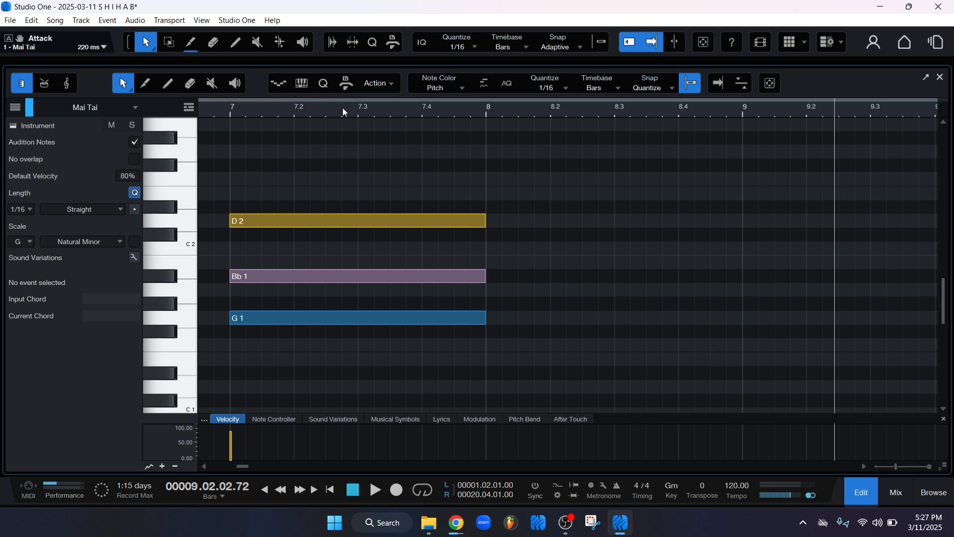
{"action": "scroll", "coordinate": [356, 108], "scroll_direction": "down", "scroll_amount": 2}
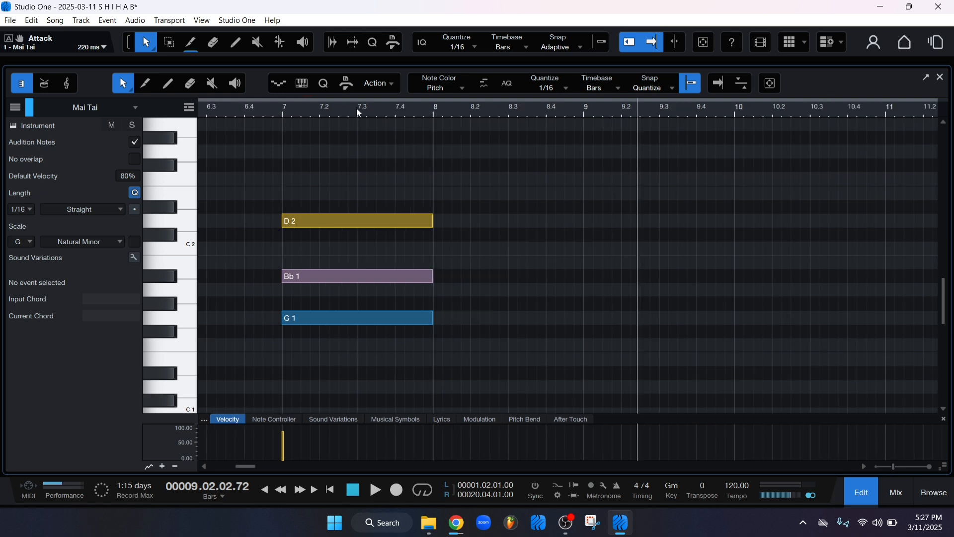
{"action": "left_click", "coordinate": [358, 106]}
{"action": "left_click_drag", "start_coordinate": [362, 132], "coordinate": [355, 347]}
{"action": "left_click_drag", "start_coordinate": [227, 172], "coordinate": [509, 336]}
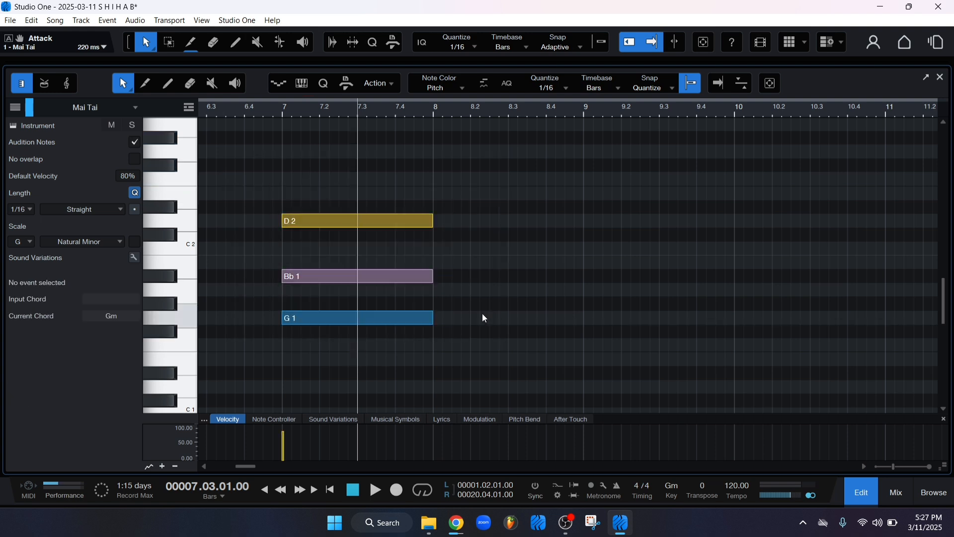
{"action": "left_click_drag", "start_coordinate": [448, 203], "coordinate": [345, 332]}
{"action": "left_click_drag", "start_coordinate": [505, 318], "coordinate": [155, 326]}
{"action": "left_click_drag", "start_coordinate": [294, 265], "coordinate": [559, 237]}
{"action": "left_click_drag", "start_coordinate": [494, 373], "coordinate": [428, 187]}
{"action": "left_click", "coordinate": [464, 172]}
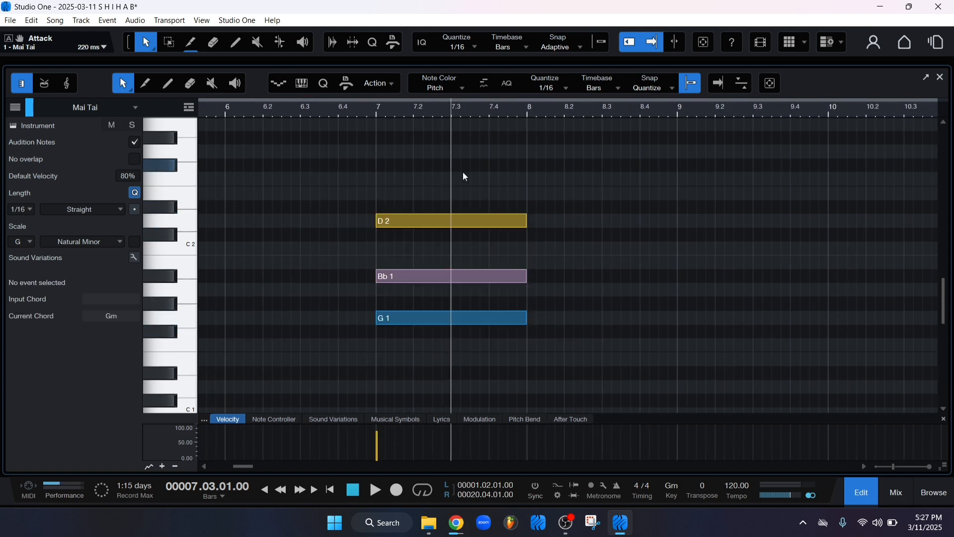
{"action": "scroll", "coordinate": [453, 102], "scroll_direction": "up", "scroll_amount": 2}
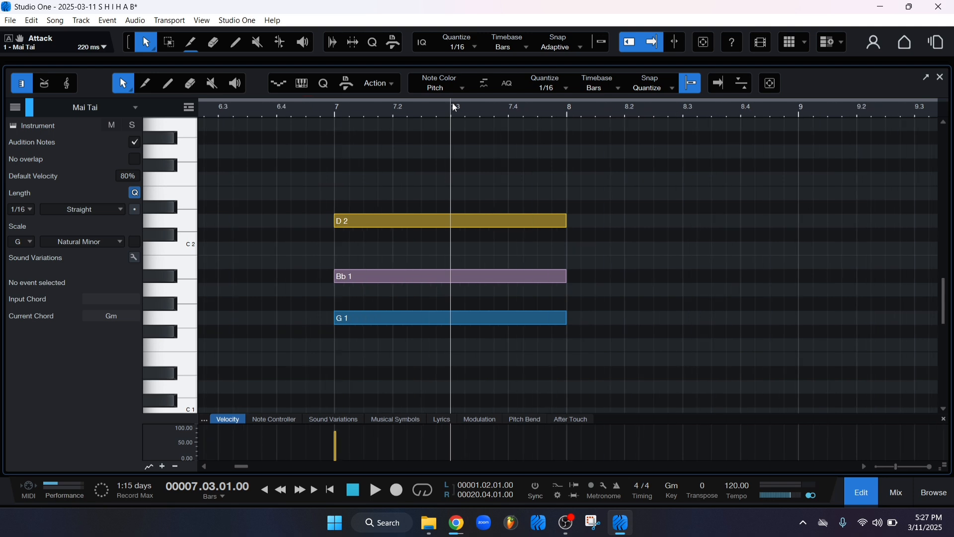
- Turn on the G Natural Minor scale constraint for the Mai Tai piano roll
{"action": "scroll", "coordinate": [451, 105], "scroll_direction": "up", "scroll_amount": 2}
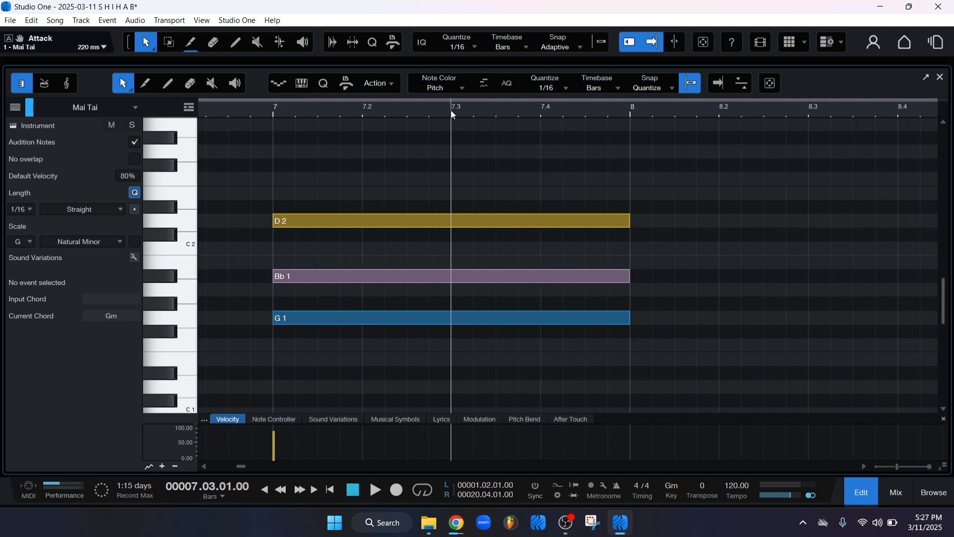
{"action": "scroll", "coordinate": [452, 109], "scroll_direction": "down", "scroll_amount": 2}
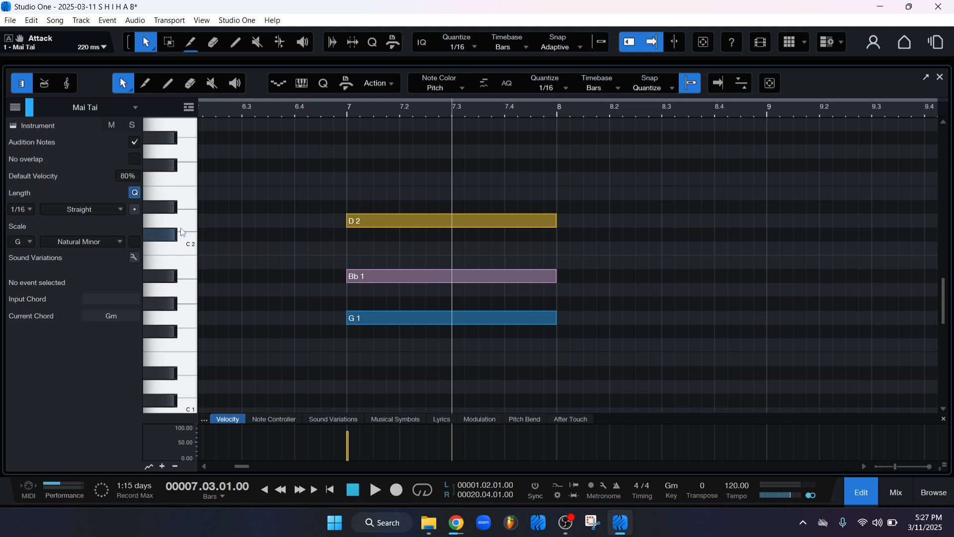
{"action": "left_click", "coordinate": [134, 242]}
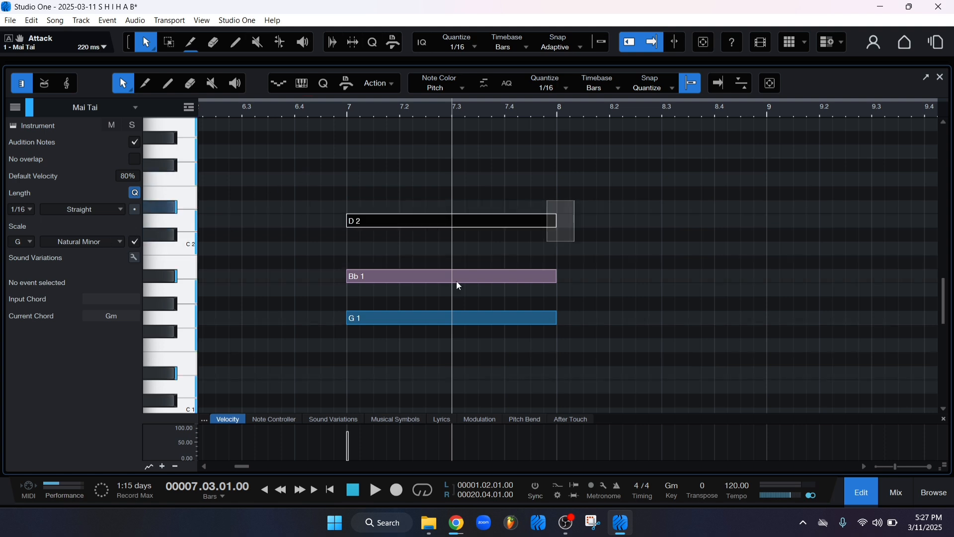
{"action": "left_click_drag", "start_coordinate": [459, 287], "coordinate": [304, 354]}
{"action": "left_click_drag", "start_coordinate": [322, 142], "coordinate": [535, 338]}
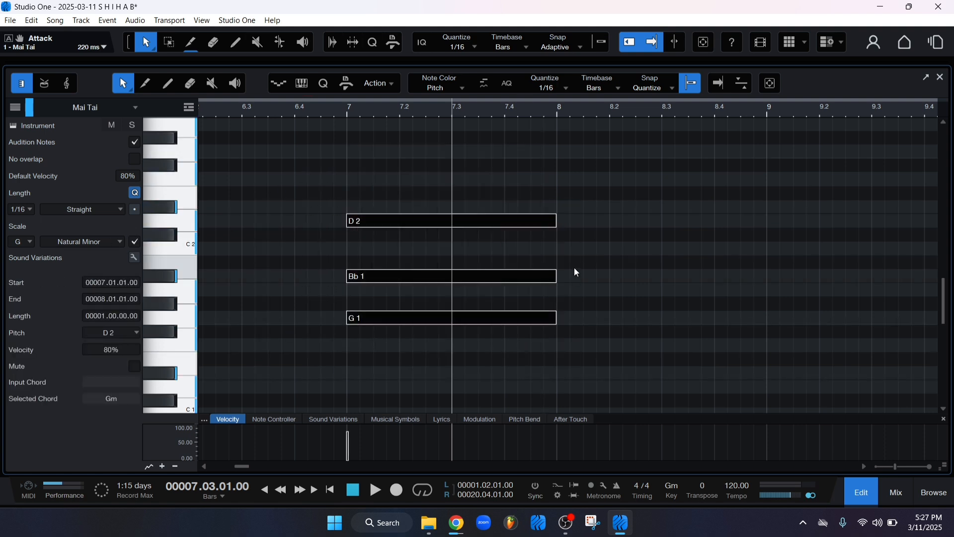
{"action": "left_click", "coordinate": [570, 274]}
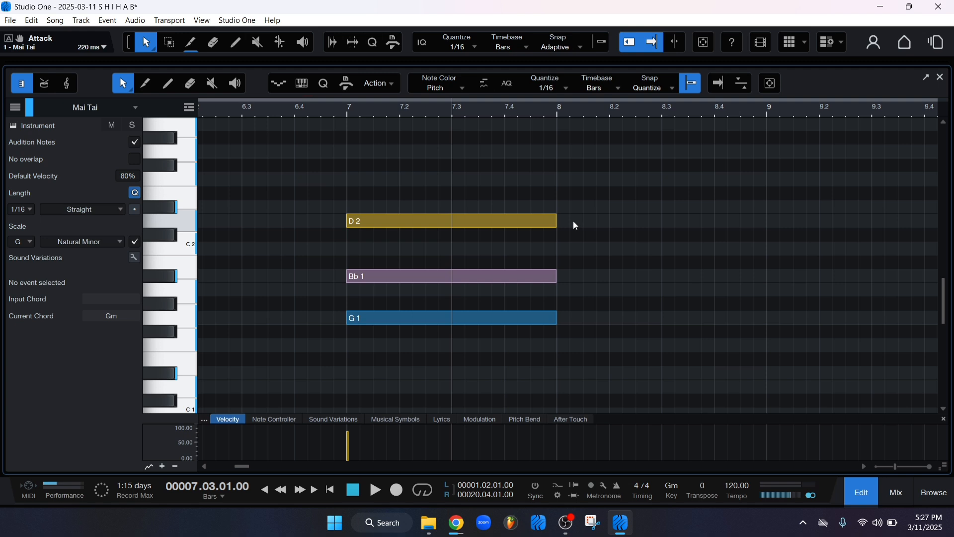
{"action": "left_click_drag", "start_coordinate": [579, 158], "coordinate": [398, 367]}
{"action": "left_click_drag", "start_coordinate": [566, 289], "coordinate": [725, 286]}
{"action": "left_click_drag", "start_coordinate": [678, 241], "coordinate": [637, 344]}
{"action": "key", "text": "Delete"}
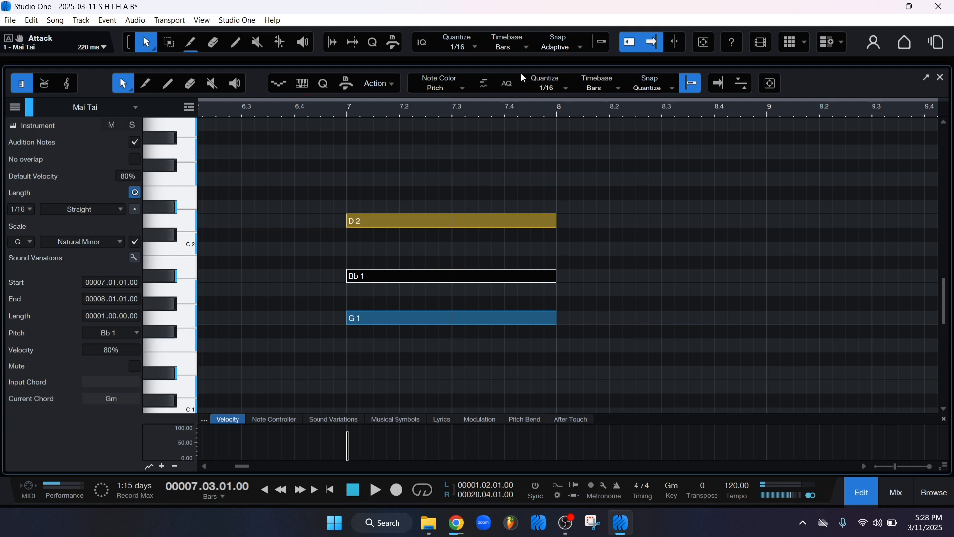
- Play the song from the beginning and move the whole Gm chord from bar 7 to start at 1.2.4
{"action": "scroll", "coordinate": [518, 110], "scroll_direction": "down", "scroll_amount": 5}
{"action": "scroll", "coordinate": [473, 115], "scroll_direction": "down", "scroll_amount": 2}
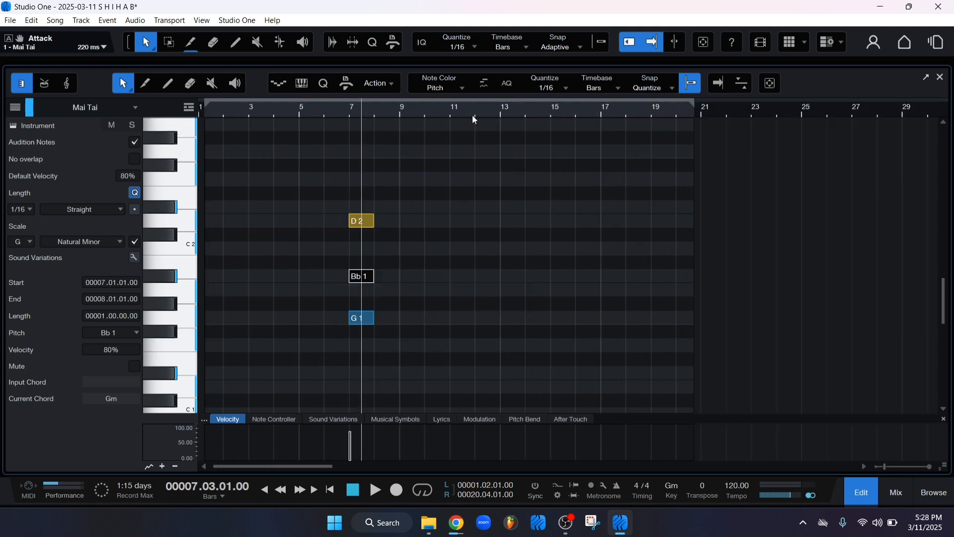
{"action": "key", "text": "comma"}
{"action": "key", "text": "f"}
{"action": "key", "text": "space"}
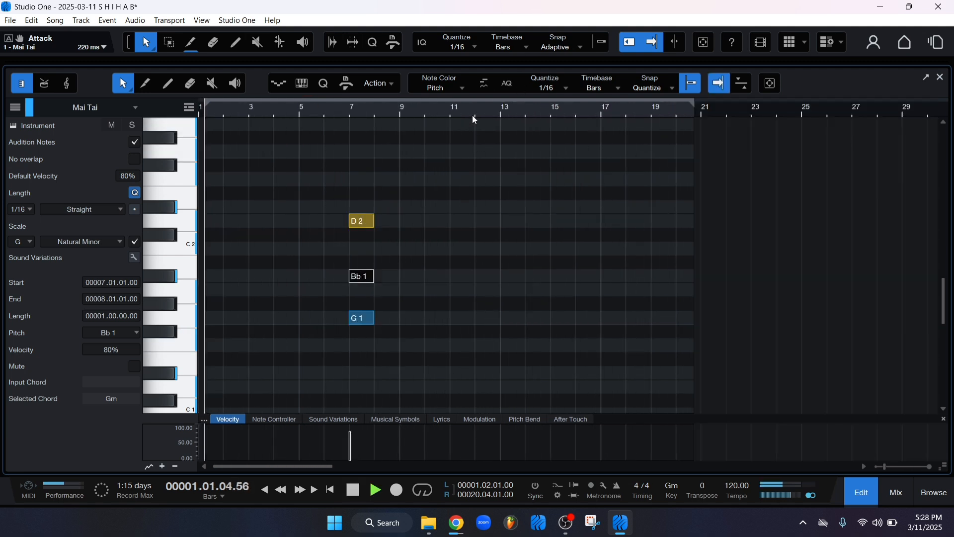
{"action": "left_click_drag", "start_coordinate": [389, 172], "coordinate": [354, 399]}
{"action": "left_click_drag", "start_coordinate": [361, 320], "coordinate": [222, 317]}
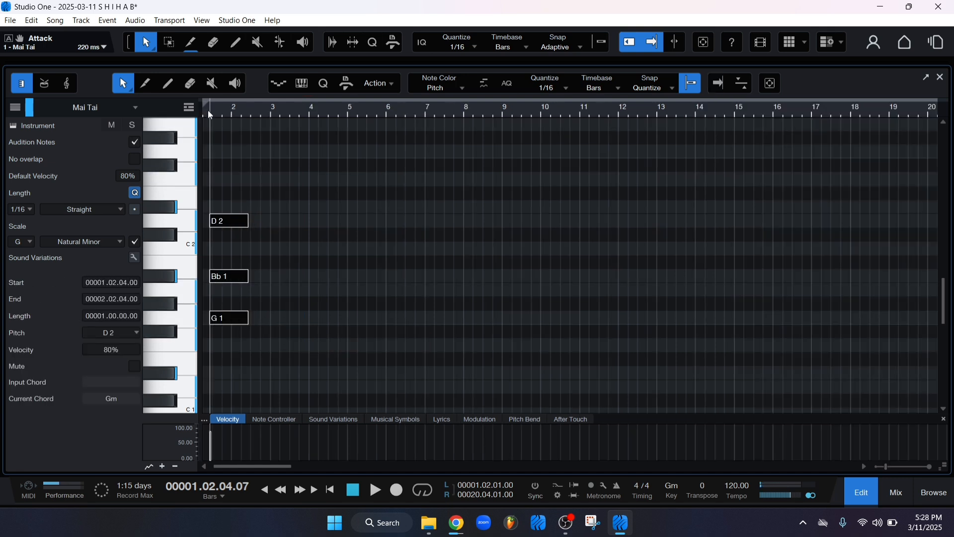
- Set the piano roll's quantize value to 1/8
{"action": "key", "text": "e"}
{"action": "left_click", "coordinate": [552, 88]}
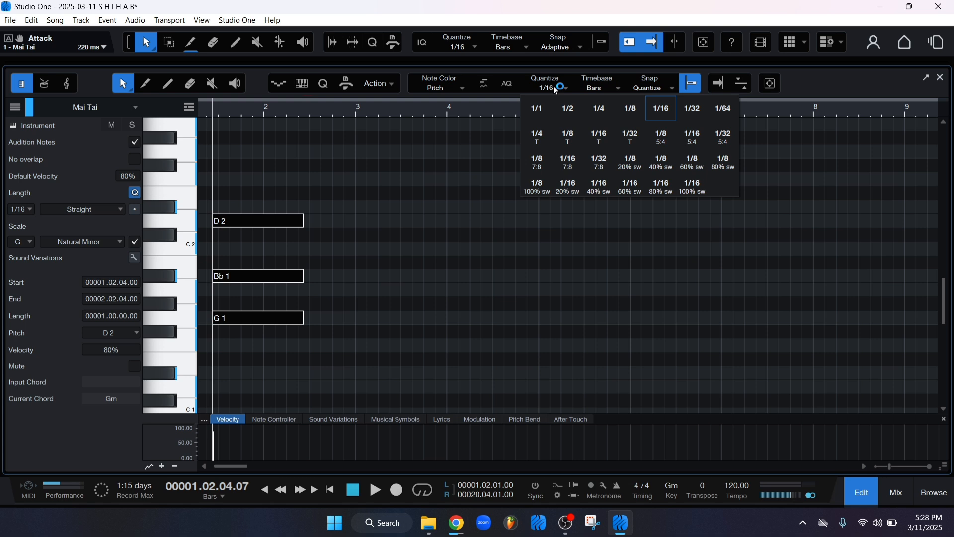
{"action": "left_click", "coordinate": [627, 109]}
{"action": "key", "text": "w"}
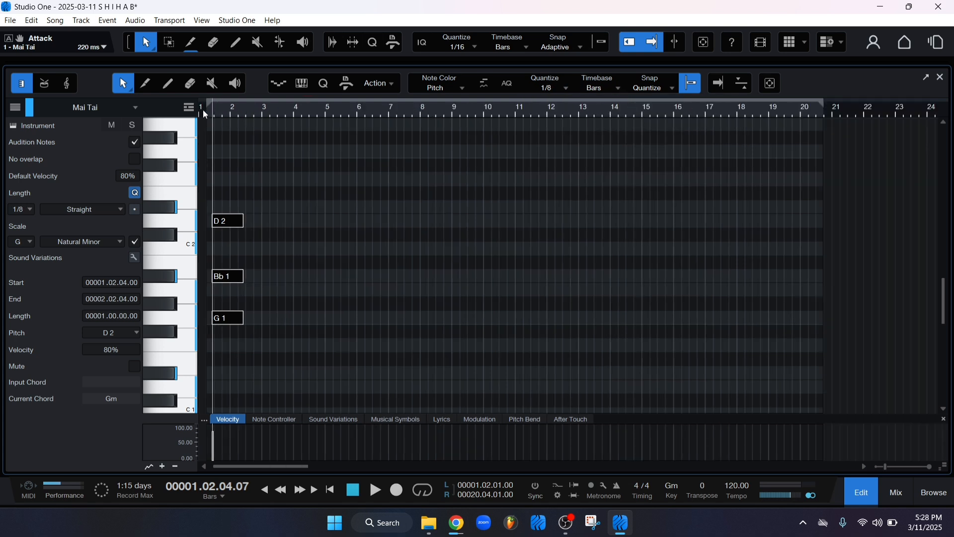
- Play back the Gm chord from beat 2 of bar 1, stop in bar 3 and deselect the notes
{"action": "key", "text": "e"}
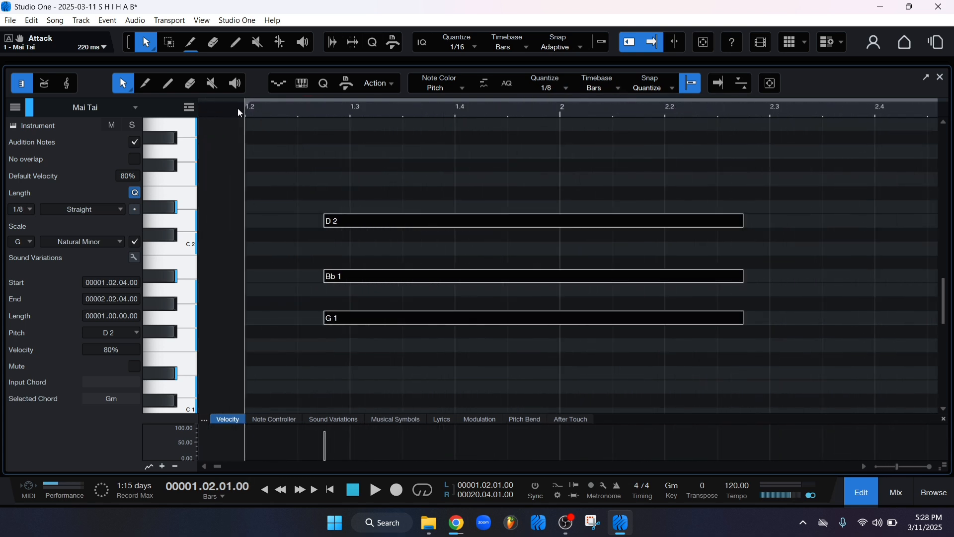
{"action": "key", "text": "space"}
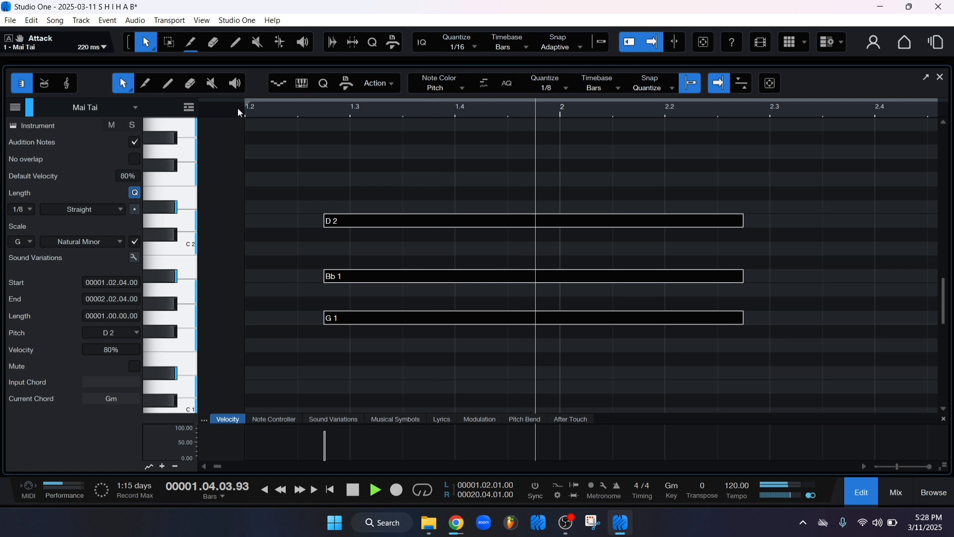
{"action": "key", "text": "w"}
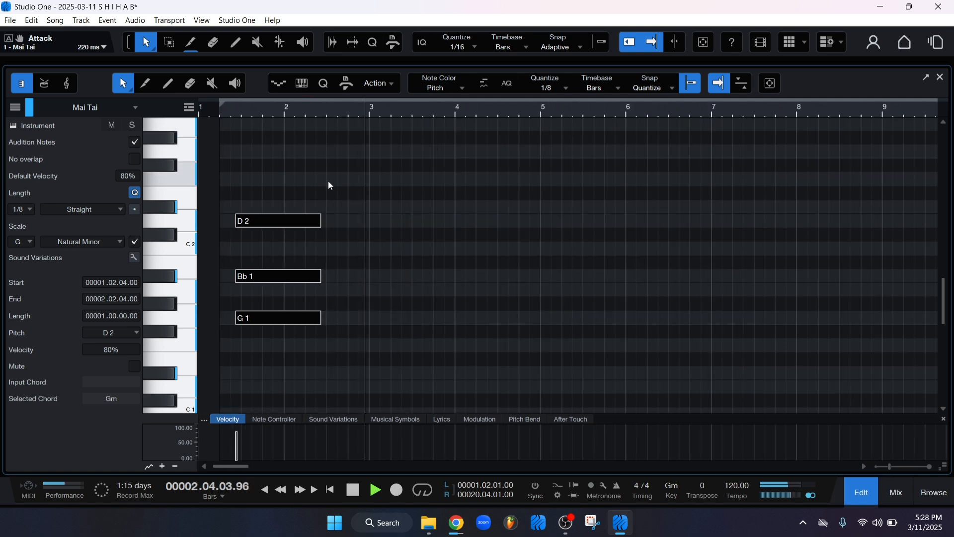
{"action": "key", "text": "space"}
{"action": "left_click", "coordinate": [328, 182]}
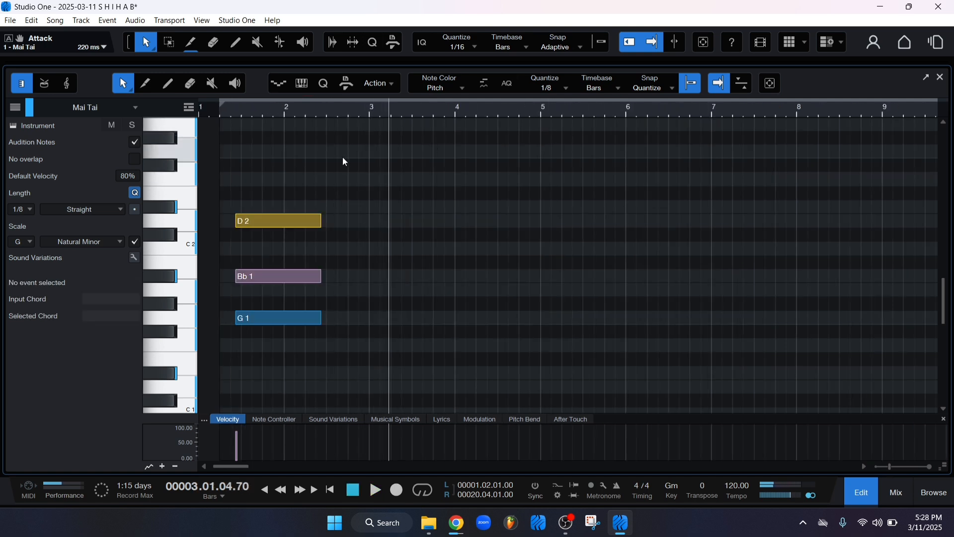
- Replay from beat 2 of bar 1 and lengthen all three Gm chord notes to end at 2.3.1
{"action": "scroll", "coordinate": [216, 110], "scroll_direction": "up", "scroll_amount": 2}
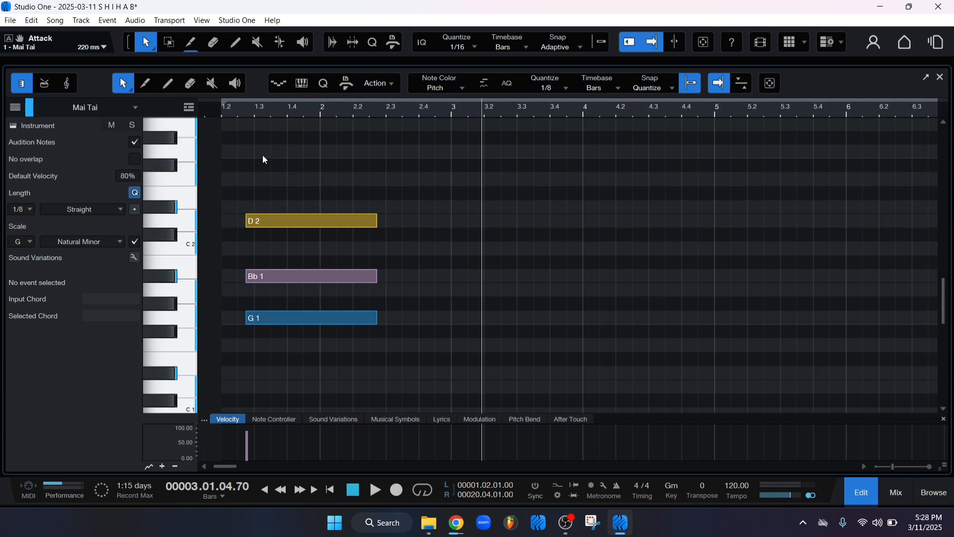
{"action": "left_click", "coordinate": [225, 112]}
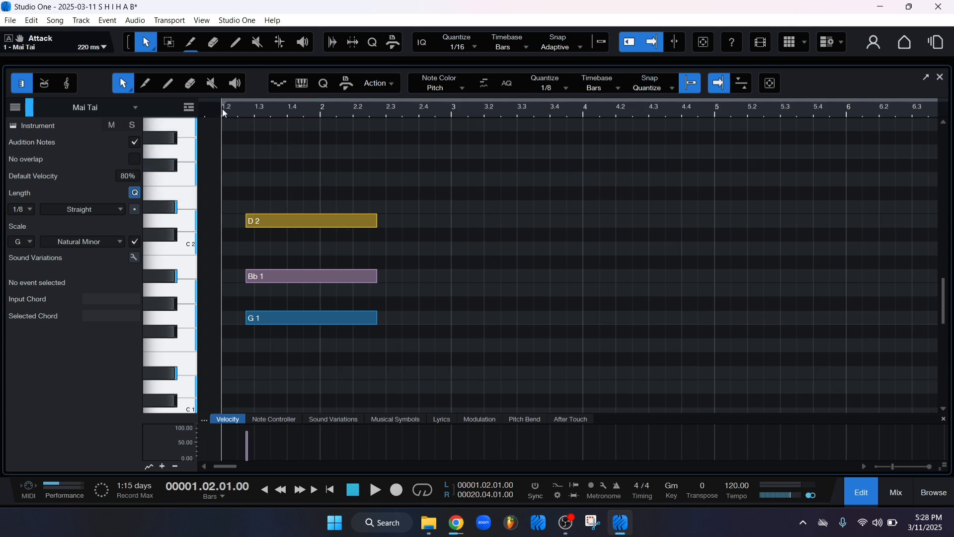
{"action": "key", "text": "space"}
{"action": "key", "text": "e"}
{"action": "scroll", "coordinate": [370, 221], "scroll_direction": "left", "scroll_amount": 2}
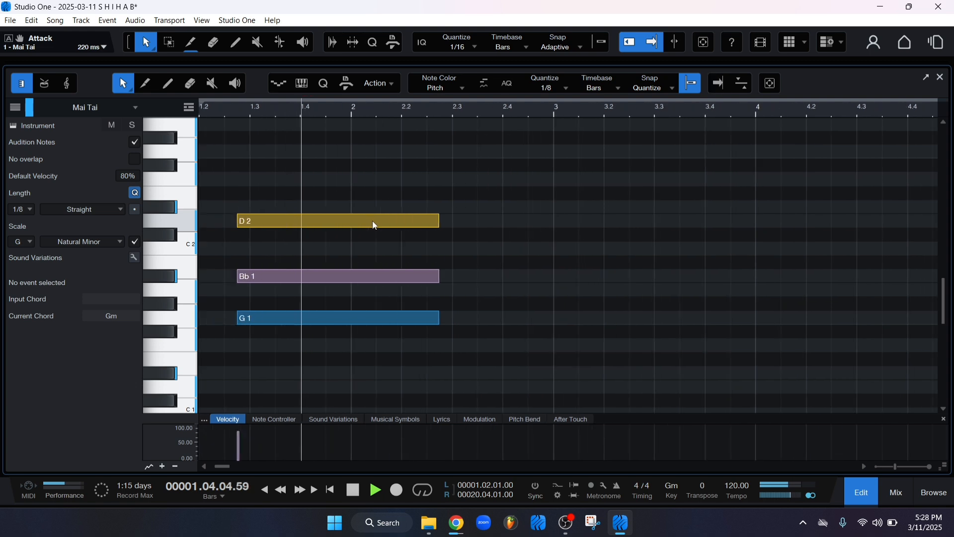
{"action": "scroll", "coordinate": [491, 221], "scroll_direction": "down", "scroll_amount": 1}
{"action": "key", "text": "space"}
{"action": "left_click_drag", "start_coordinate": [484, 173], "coordinate": [399, 337]}
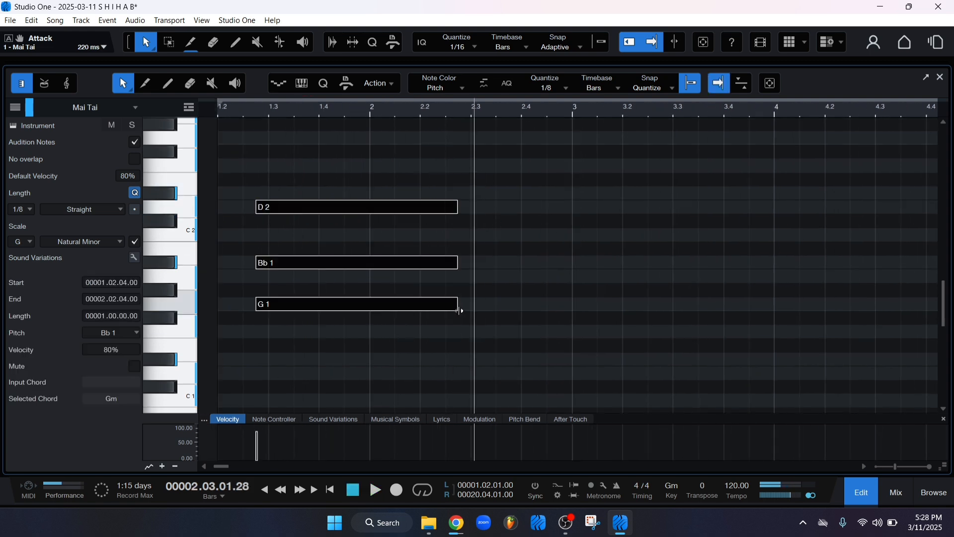
{"action": "left_click_drag", "start_coordinate": [457, 304], "coordinate": [472, 307]}
- Duplicate the Gm chord and place the copy at 2.3.1 as a Bb chord of Bb 1, D 2 and F 2
{"action": "key", "text": "d"}
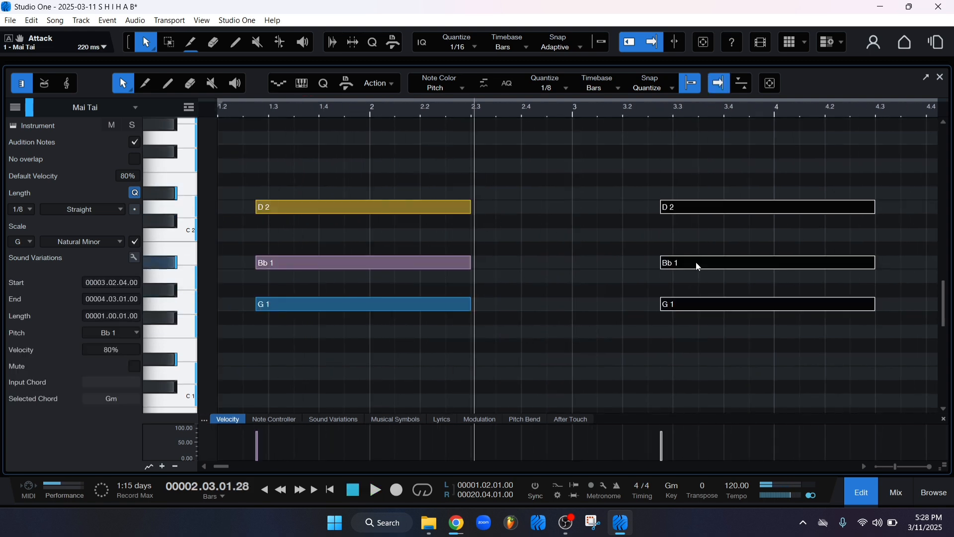
{"action": "left_click_drag", "start_coordinate": [697, 264], "coordinate": [519, 209]}
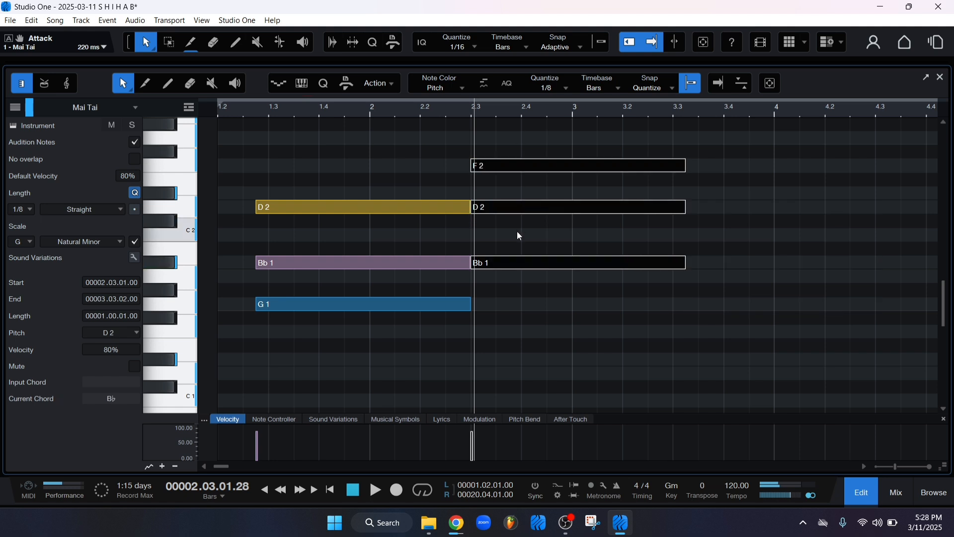
{"action": "left_click", "coordinate": [520, 236]}
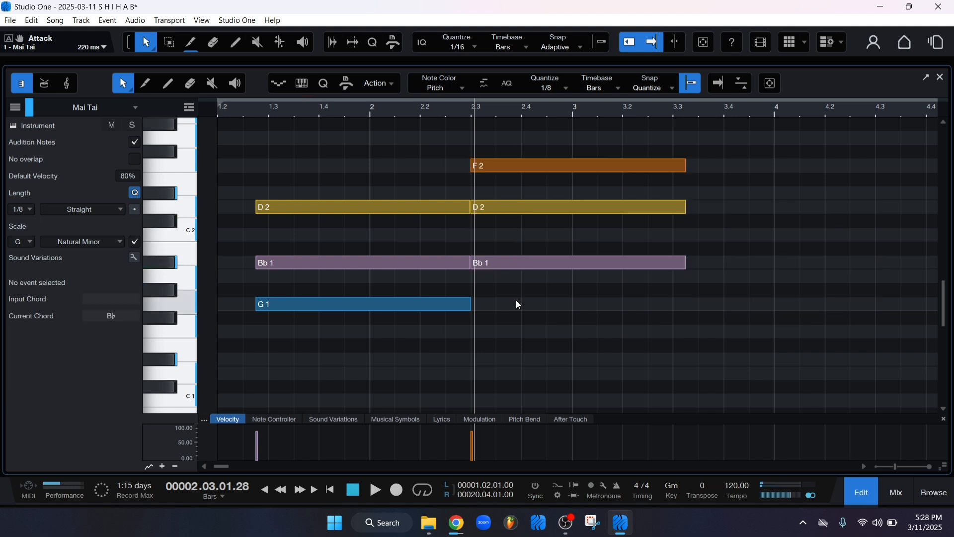
- Compare the notes of the Gm chord with those of the adjacent Bb chord by selecting each chord in turn
{"action": "scroll", "coordinate": [516, 300], "scroll_direction": "up", "scroll_amount": 1}
{"action": "scroll", "coordinate": [711, 193], "scroll_direction": "up", "scroll_amount": 1}
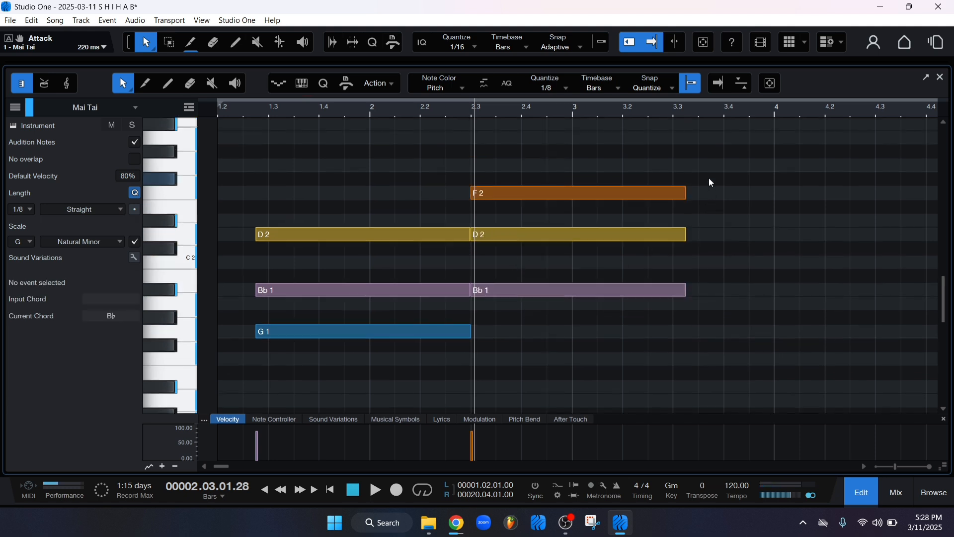
{"action": "left_click_drag", "start_coordinate": [321, 166], "coordinate": [451, 348]}
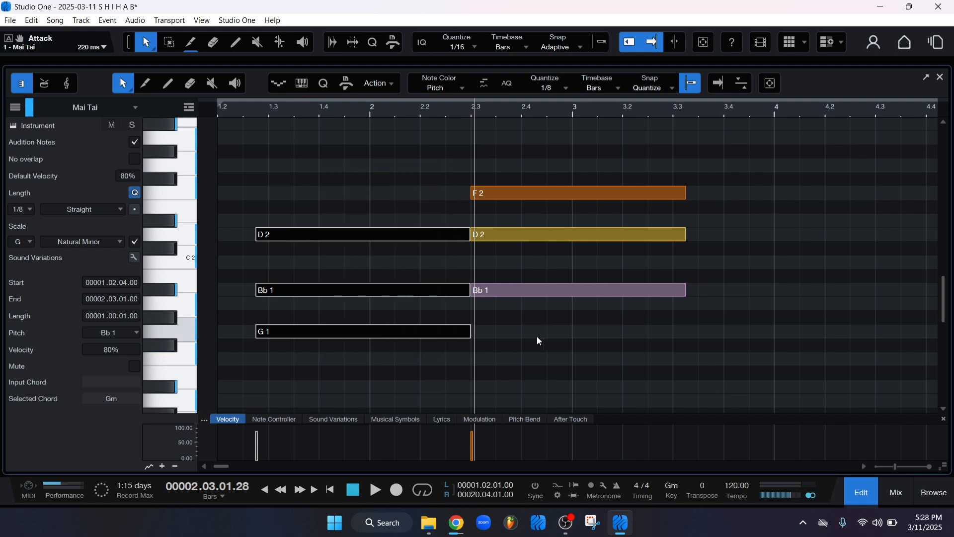
{"action": "left_click_drag", "start_coordinate": [359, 201], "coordinate": [353, 344]}
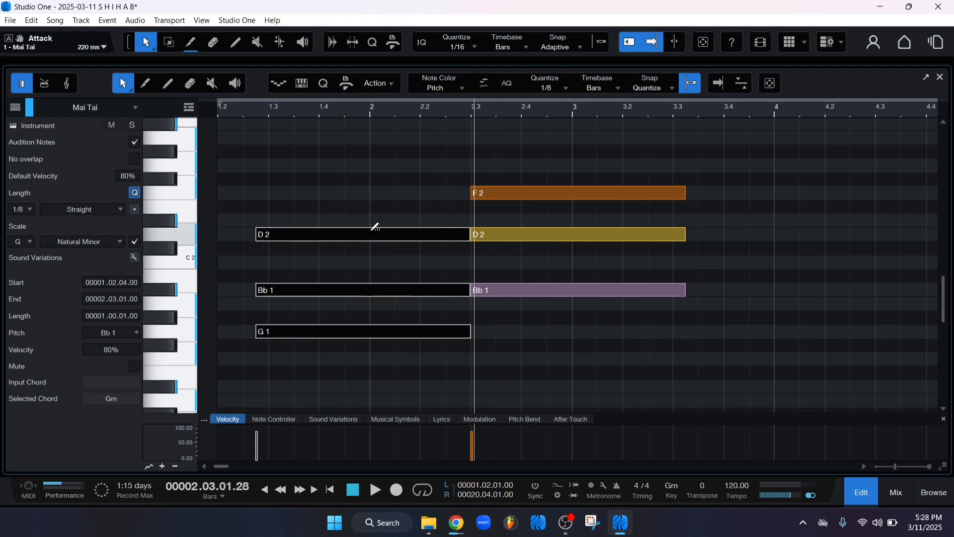
{"action": "scroll", "coordinate": [402, 198], "scroll_direction": "up", "scroll_amount": 1}
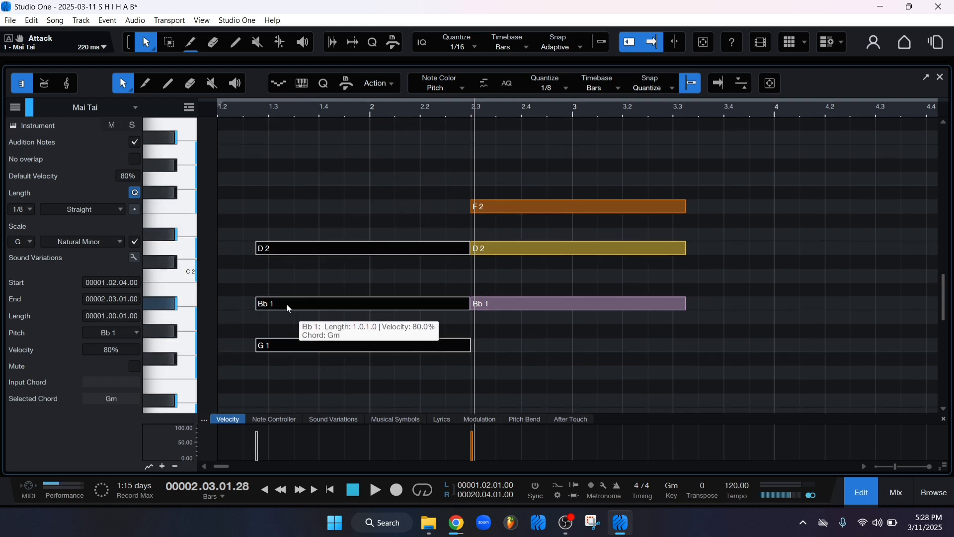
{"action": "left_click_drag", "start_coordinate": [750, 163], "coordinate": [531, 341]}
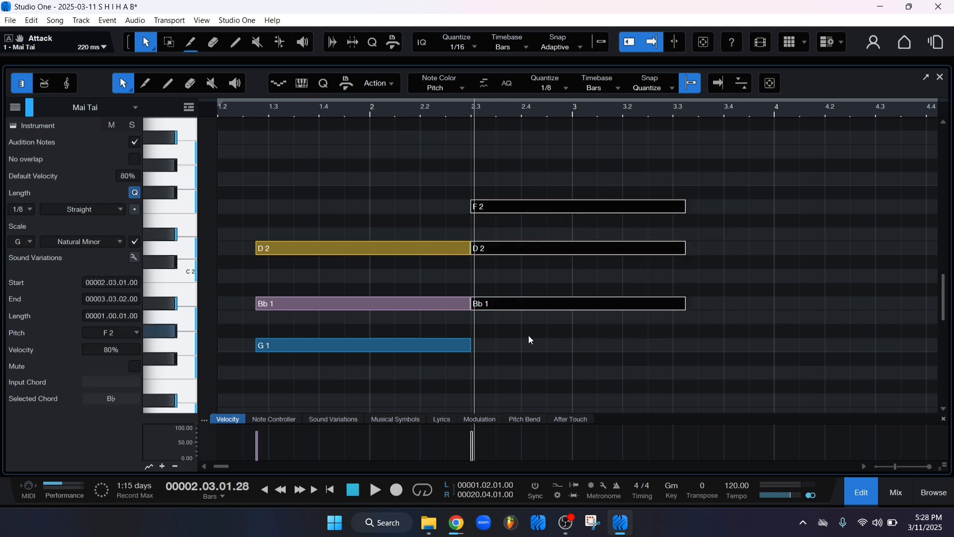
{"action": "left_click", "coordinate": [581, 342]}
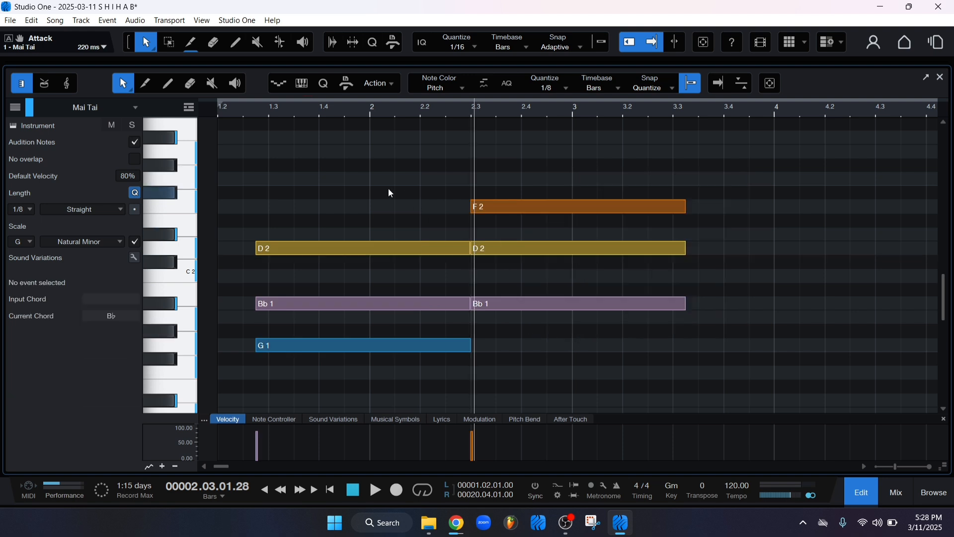
{"action": "left_click", "coordinate": [225, 109]}
{"action": "left_click_drag", "start_coordinate": [318, 159], "coordinate": [364, 371]}
{"action": "left_click_drag", "start_coordinate": [333, 158], "coordinate": [400, 353]}
{"action": "left_click_drag", "start_coordinate": [505, 355], "coordinate": [686, 383]}
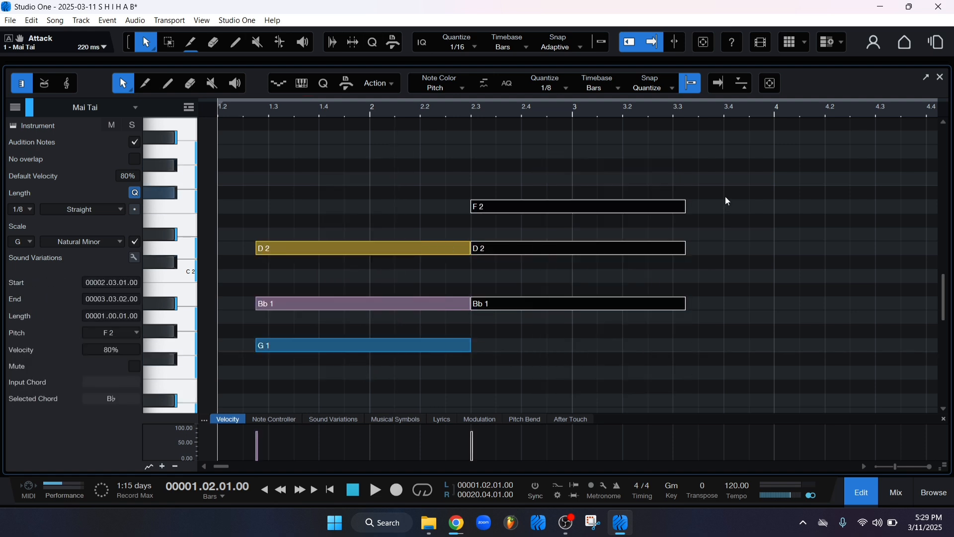
{"action": "left_click_drag", "start_coordinate": [726, 185], "coordinate": [572, 342]}
{"action": "left_click", "coordinate": [571, 339]}
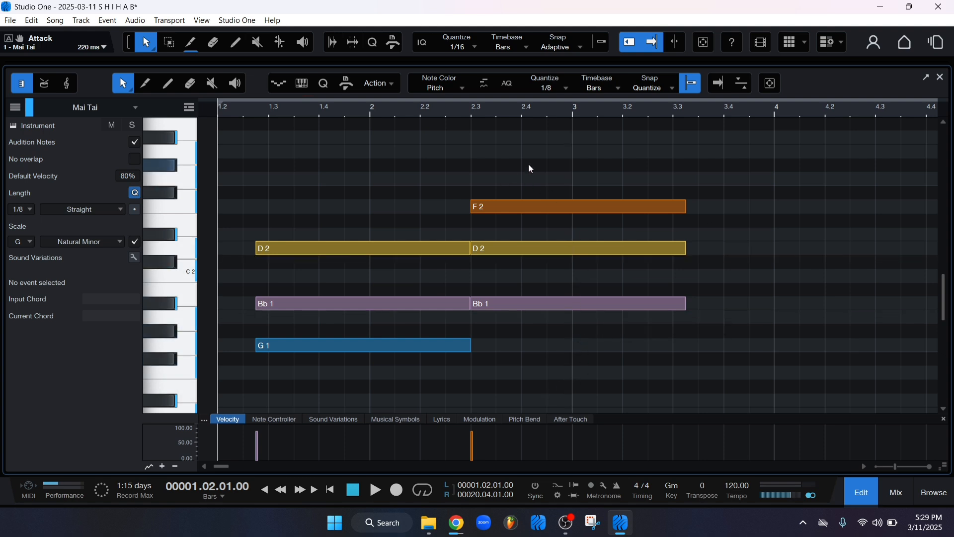
{"action": "scroll", "coordinate": [551, 238], "scroll_direction": "down", "scroll_amount": 2}
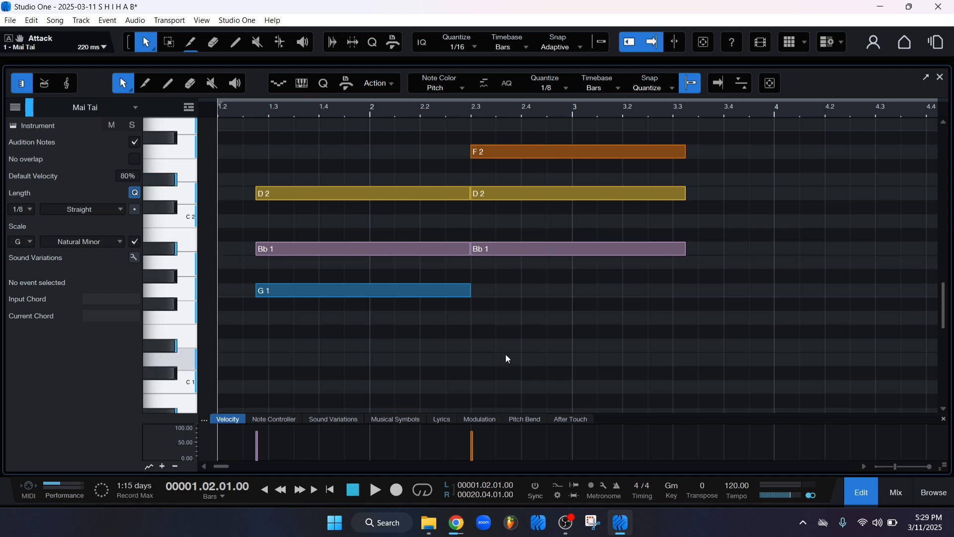
{"action": "scroll", "coordinate": [735, 282], "scroll_direction": "up", "scroll_amount": 2}
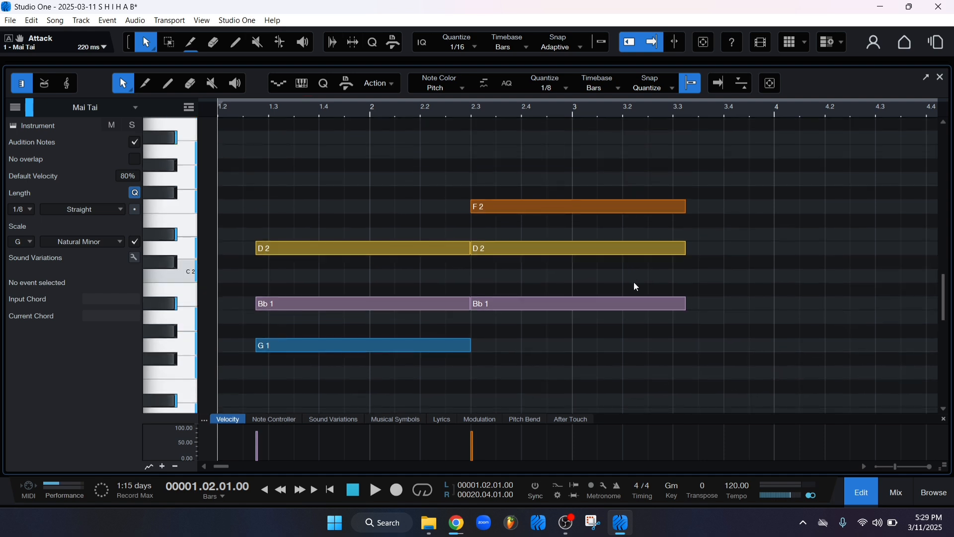
- Play back the Gm and Bb chords together from beat 2 of bar 1
{"action": "left_click", "coordinate": [473, 114]}
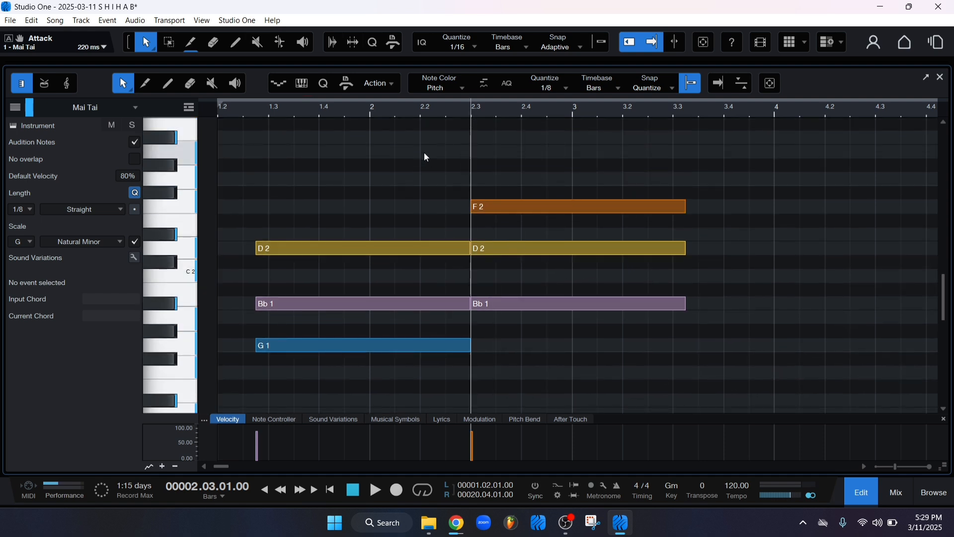
{"action": "left_click", "coordinate": [222, 114]}
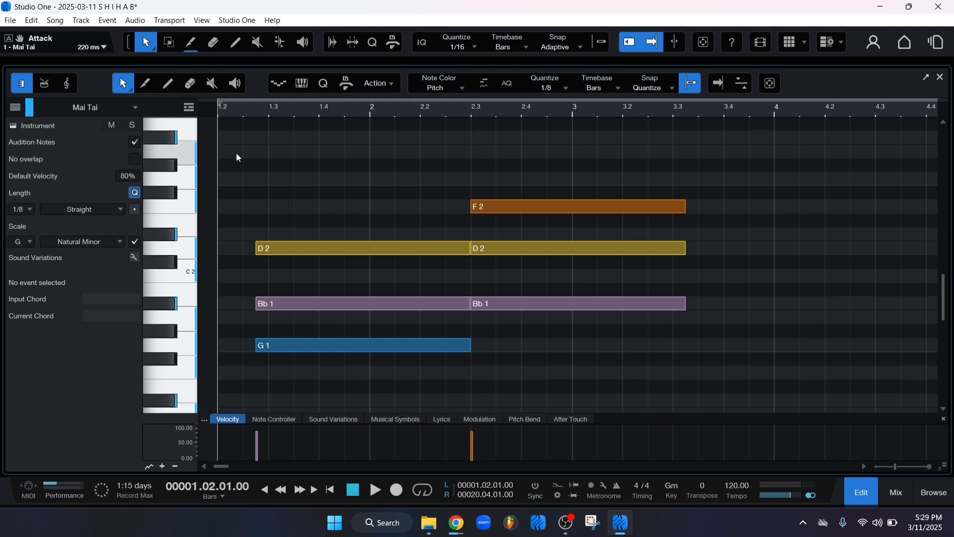
{"action": "mouse_move", "coordinate": [304, 153]}
{"action": "left_mouse_down"}
{"action": "mouse_move", "coordinate": [491, 156]}
{"action": "mouse_move", "coordinate": [474, 156]}
{"action": "left_mouse_up"}
{"action": "key", "text": "space"}
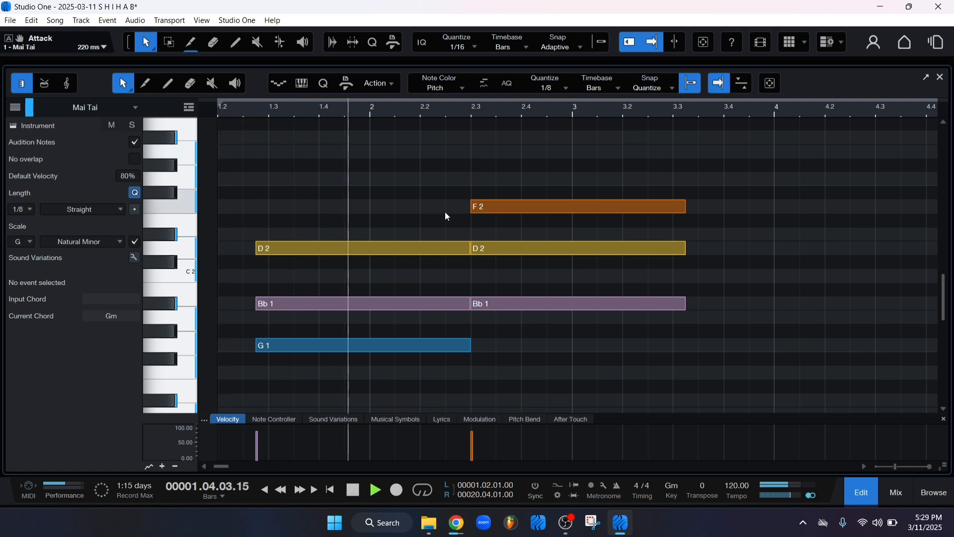
- Duplicate the Bb chord and place the copy at 3.3.1 as a Cm chord of C 2, Eb 2 and G 2
{"action": "scroll", "coordinate": [434, 241], "scroll_direction": "right", "scroll_amount": 1}
{"action": "scroll", "coordinate": [436, 234], "scroll_direction": "right", "scroll_amount": 1}
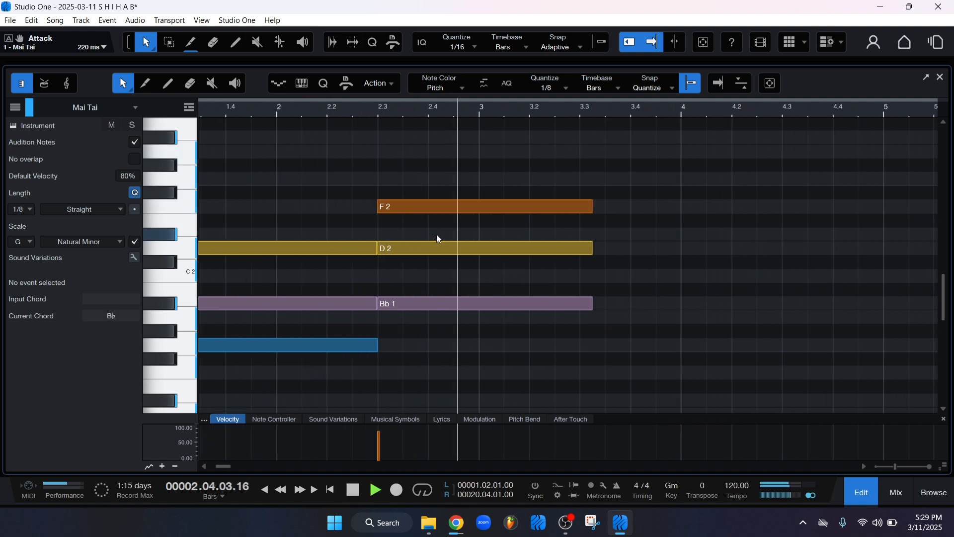
{"action": "scroll", "coordinate": [442, 234], "scroll_direction": "down", "scroll_amount": 2}
{"action": "key", "text": "space"}
{"action": "left_click_drag", "start_coordinate": [557, 183], "coordinate": [605, 256]}
{"action": "key", "text": "d"}
{"action": "key", "text": "space"}
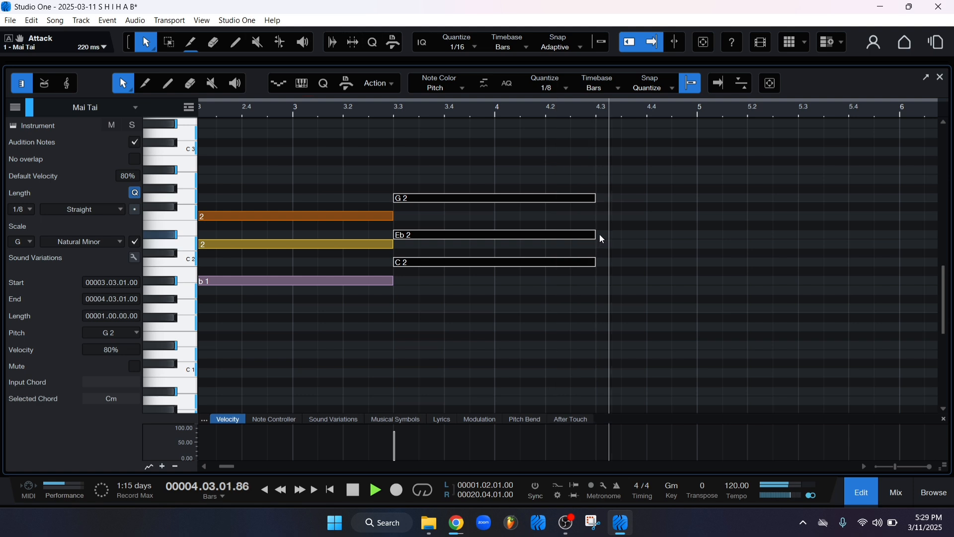
- Duplicate the Cm chord to 4.3.1 as a Gm chord of G 1, Bb 1 and D 2, and play from beat 2 of bar 4
{"action": "key", "text": "d"}
{"action": "left_click_drag", "start_coordinate": [613, 250], "coordinate": [612, 295]}
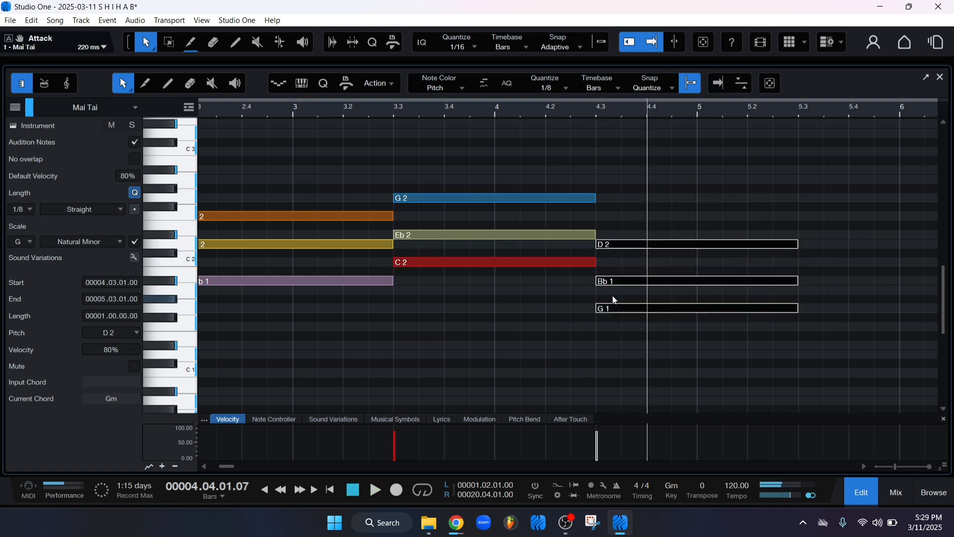
{"action": "left_click", "coordinate": [620, 224]}
{"action": "left_click", "coordinate": [542, 109]}
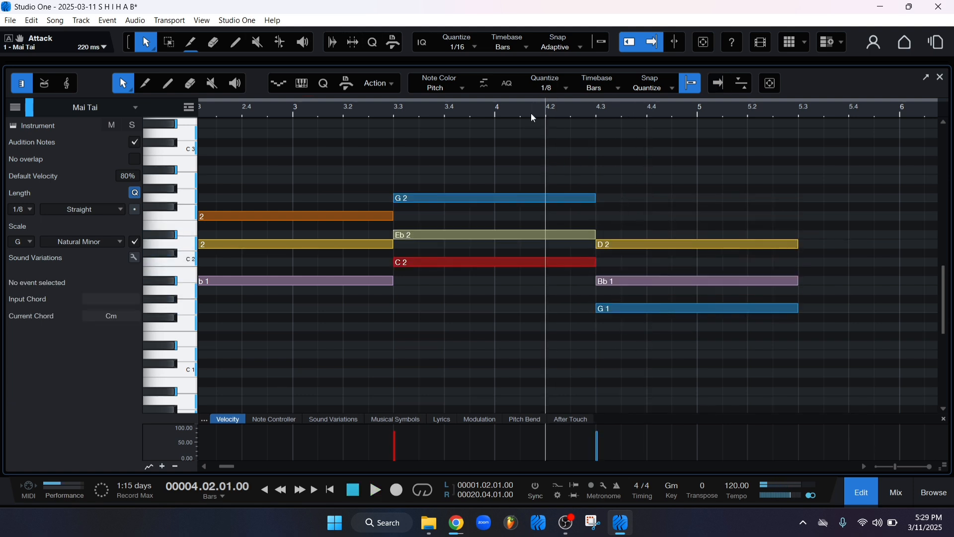
{"action": "key", "text": "space"}
{"action": "scroll", "coordinate": [538, 153], "scroll_direction": "down", "scroll_amount": 4}
{"action": "scroll", "coordinate": [557, 168], "scroll_direction": "up", "scroll_amount": 3}
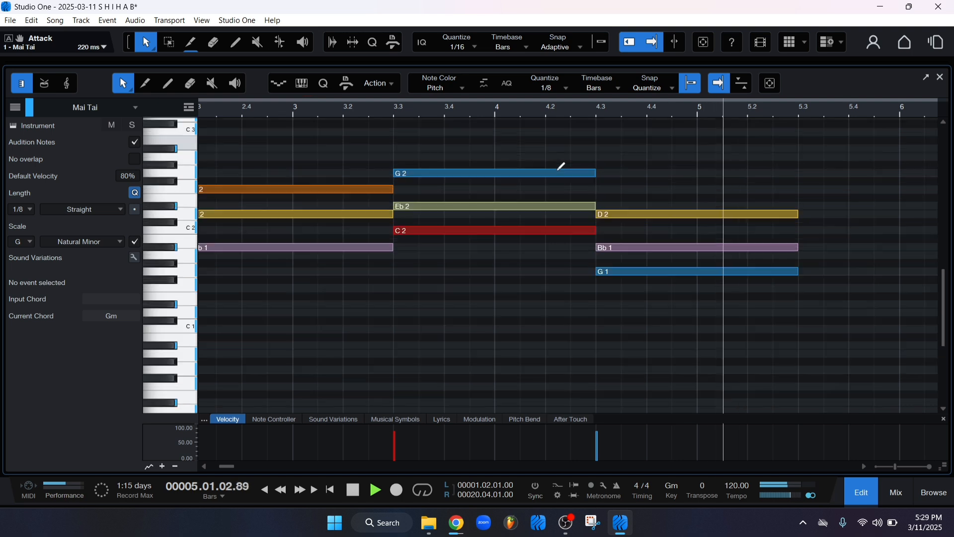
- Shorten the Gm chord in bar 4 to end at 5.2.1 and place a duplicate there as an Eb chord of Eb 1, G 1 and Bb 1
{"action": "key", "text": "space"}
{"action": "left_click_drag", "start_coordinate": [781, 190], "coordinate": [751, 271]}
{"action": "key", "text": "d"}
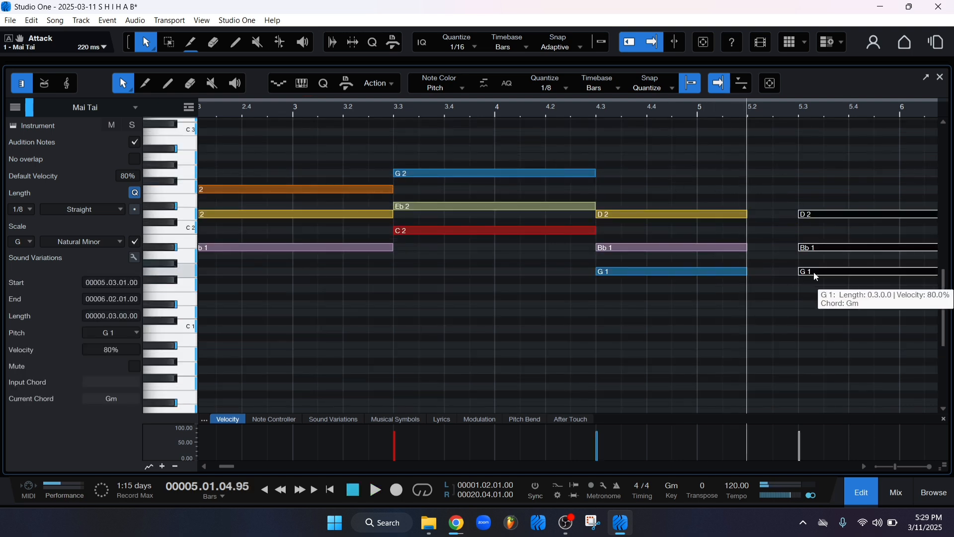
{"action": "left_click_drag", "start_coordinate": [812, 273], "coordinate": [760, 273]}
{"action": "left_click", "coordinate": [765, 213]}
{"action": "scroll", "coordinate": [632, 278], "scroll_direction": "down", "scroll_amount": 3}
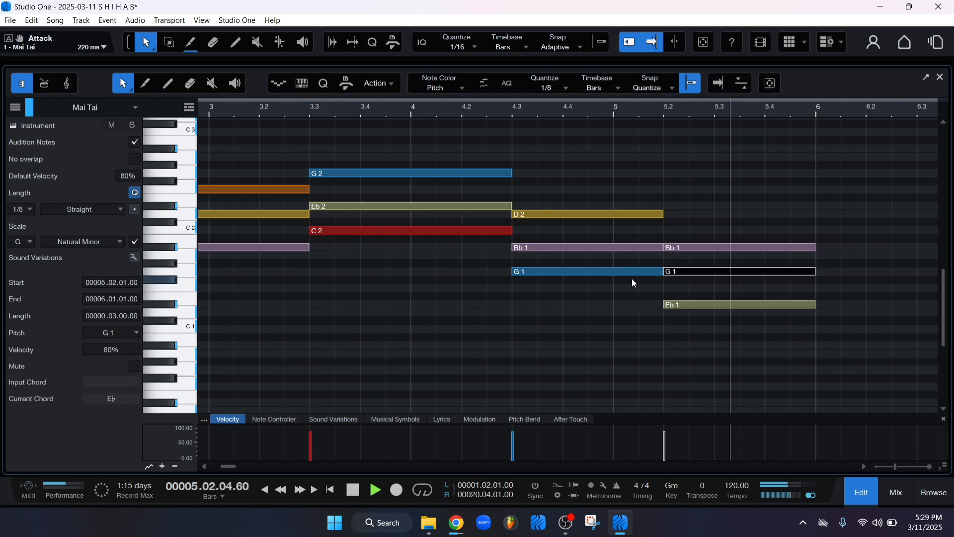
- Lengthen the Eb chord to end at 6.1.3 and place a duplicate at 6.2.1 as a Gm chord of G 1, Bb 1 and D 2
{"action": "scroll", "coordinate": [631, 279], "scroll_direction": "down", "scroll_amount": 3}
{"action": "key", "text": "space"}
{"action": "scroll", "coordinate": [511, 272], "scroll_direction": "up", "scroll_amount": 5}
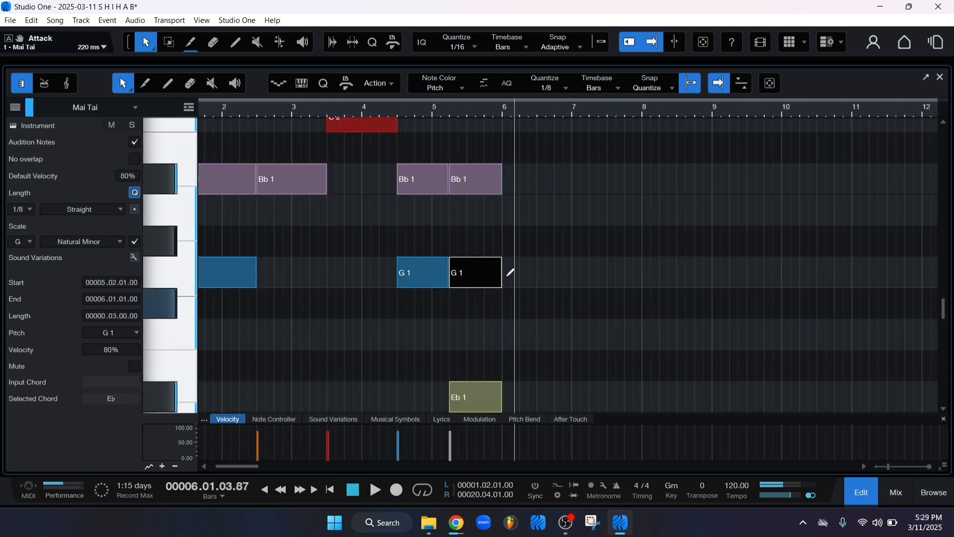
{"action": "scroll", "coordinate": [522, 213], "scroll_direction": "down", "scroll_amount": 2}
{"action": "scroll", "coordinate": [522, 213], "scroll_direction": "down", "scroll_amount": 3}
{"action": "scroll", "coordinate": [498, 258], "scroll_direction": "up", "scroll_amount": 5}
{"action": "left_click_drag", "start_coordinate": [594, 155], "coordinate": [594, 232]}
{"action": "key", "text": "space"}
{"action": "key", "text": "d"}
{"action": "scroll", "coordinate": [592, 259], "scroll_direction": "up", "scroll_amount": 1}
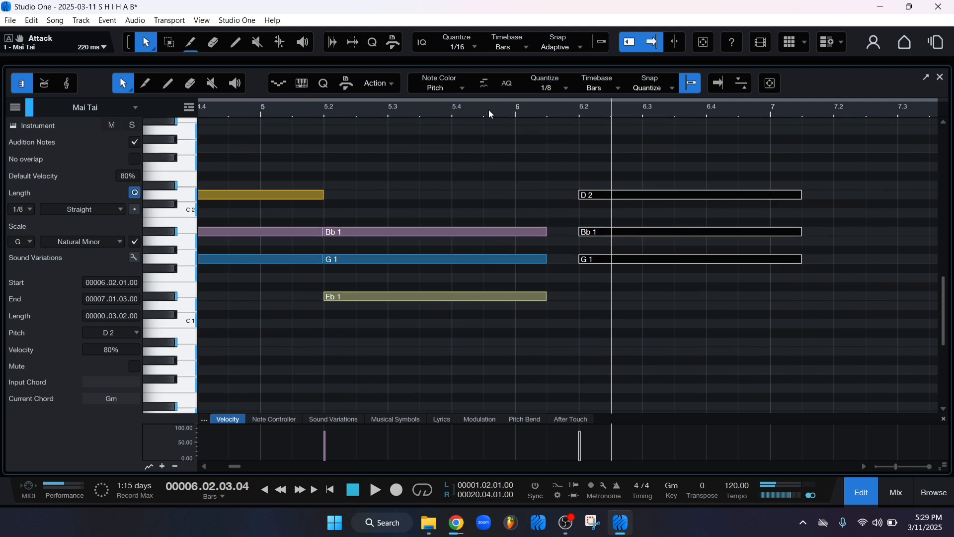
- Play the change from Eb to Gm, lengthen all three Eb chord notes to end at 6.2.1, and resume playback
{"action": "left_click", "coordinate": [488, 110]}
{"action": "key", "text": "space"}
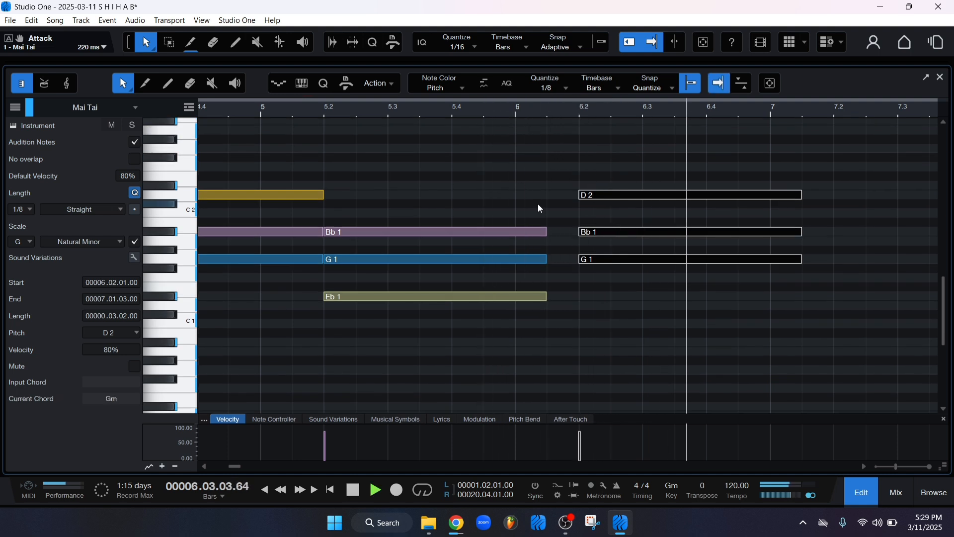
{"action": "key", "text": "space"}
{"action": "left_click_drag", "start_coordinate": [548, 190], "coordinate": [523, 329]}
{"action": "left_click", "coordinate": [549, 298]}
{"action": "left_click_drag", "start_coordinate": [547, 207], "coordinate": [574, 298]}
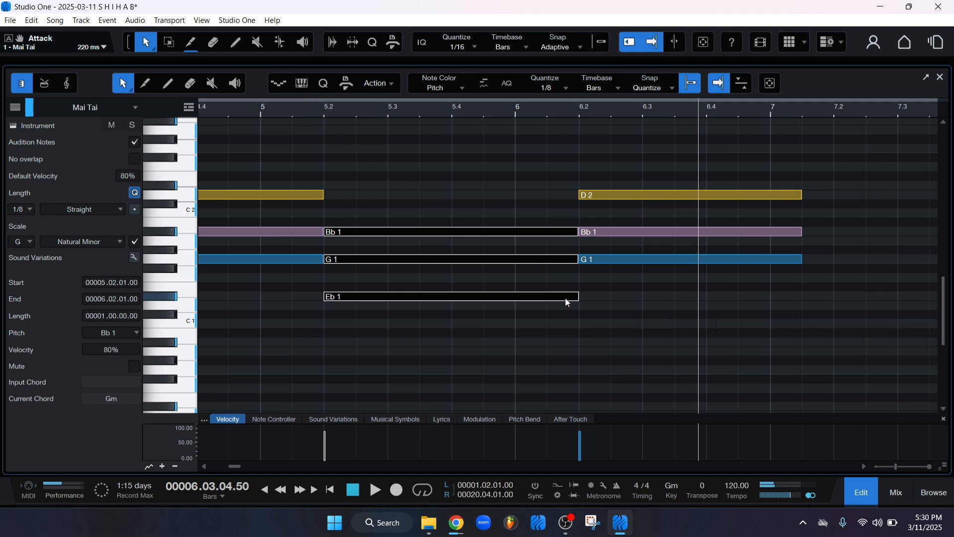
{"action": "key", "text": "space"}
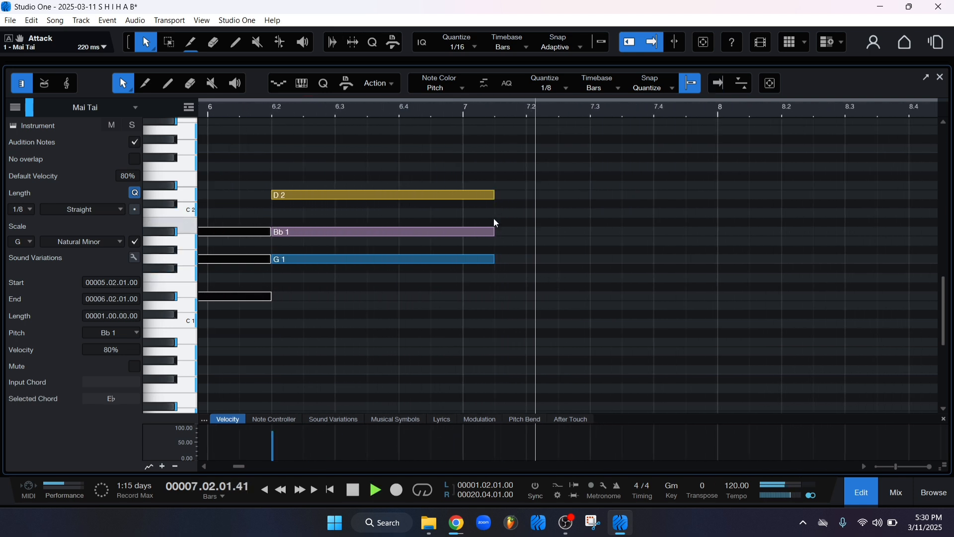
- Lengthen the last Gm chord to end at 7.2.1 and duplicate the Eb and Gm pair starting at 7.2.1
{"action": "left_click_drag", "start_coordinate": [501, 171], "coordinate": [519, 273]}
{"action": "left_click_drag", "start_coordinate": [559, 162], "coordinate": [239, 321]}
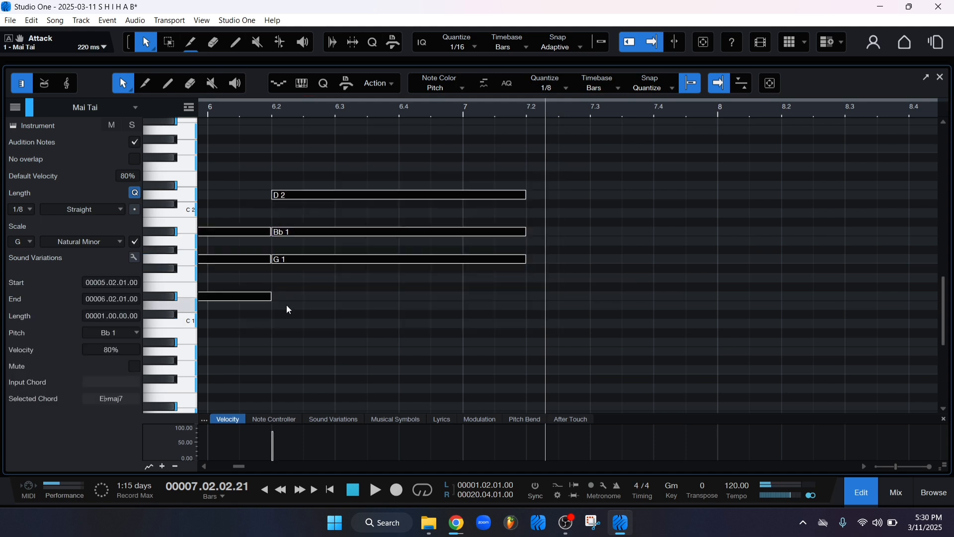
{"action": "key", "text": "d"}
- Play the duplicated Eb and Gm chords from the start of bar 7 to past the end of the progression
{"action": "left_click", "coordinate": [492, 105]}
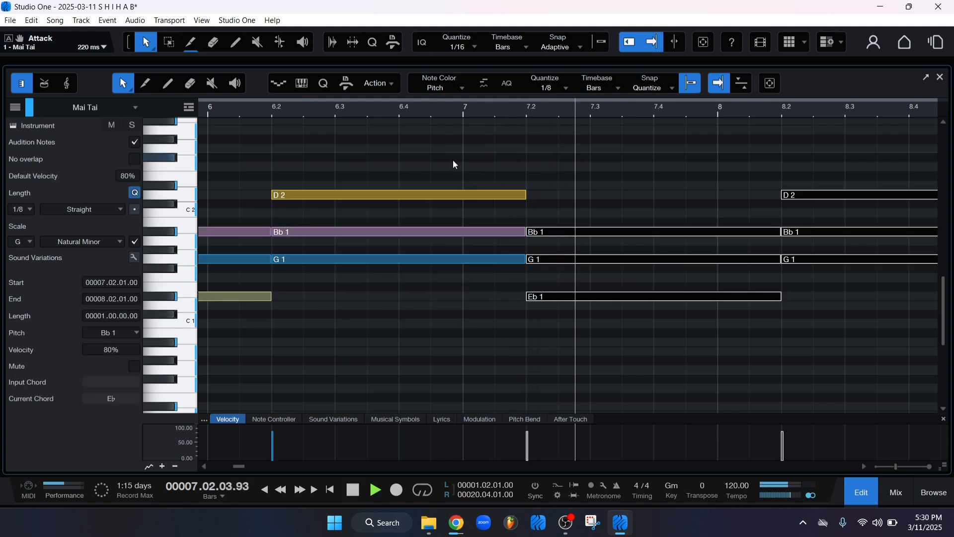
{"action": "scroll", "coordinate": [475, 207], "scroll_direction": "down", "scroll_amount": 4}
{"action": "scroll", "coordinate": [476, 203], "scroll_direction": "right", "scroll_amount": 3}
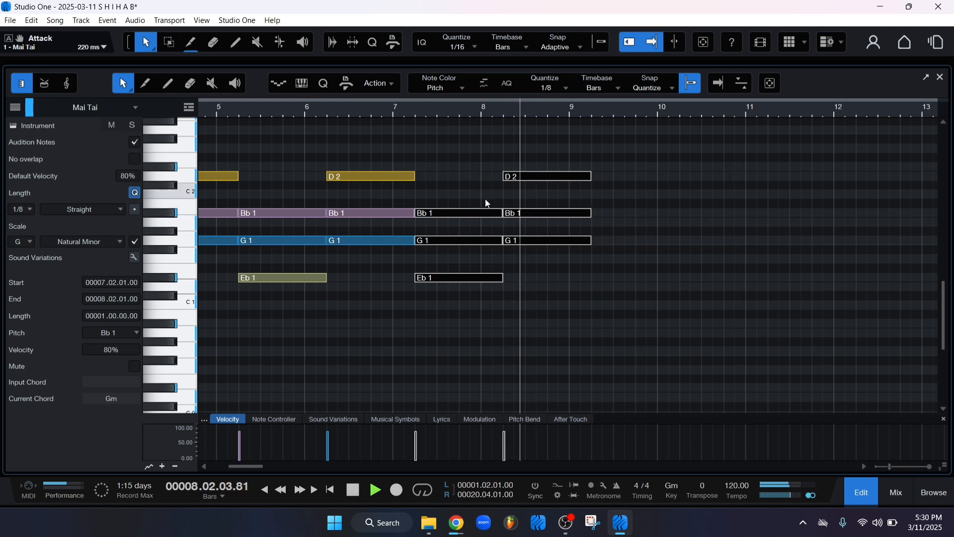
{"action": "scroll", "coordinate": [486, 199], "scroll_direction": "right", "scroll_amount": 1}
{"action": "scroll", "coordinate": [487, 205], "scroll_direction": "right", "scroll_amount": 1}
{"action": "scroll", "coordinate": [484, 210], "scroll_direction": "up", "scroll_amount": 1}
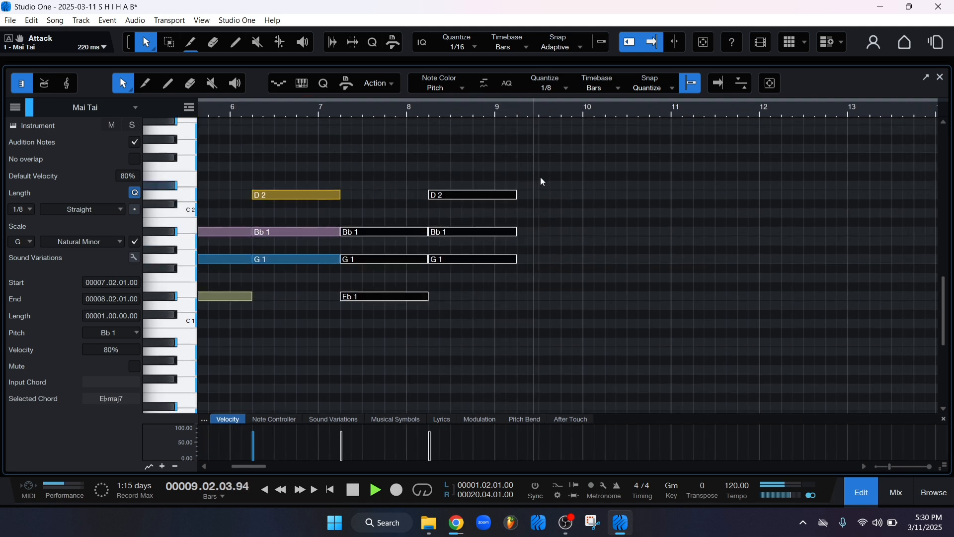
{"action": "left_click", "coordinate": [551, 170]}
{"action": "scroll", "coordinate": [559, 178], "scroll_direction": "down", "scroll_amount": 5}
{"action": "key", "text": "space"}
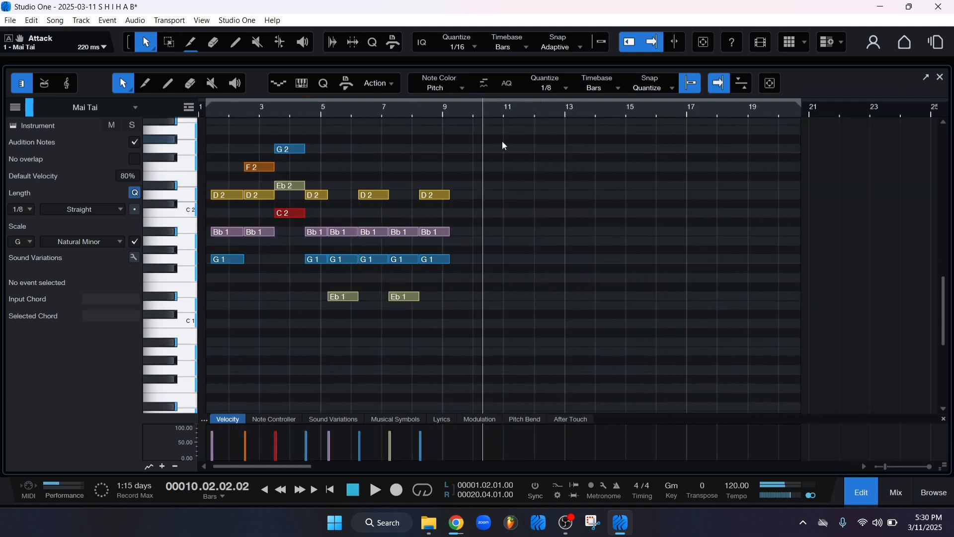
- Duplicate the entire chord progression so the copy starts at 9.2.4
{"action": "left_click_drag", "start_coordinate": [500, 125], "coordinate": [223, 355]}
{"action": "key", "text": "d"}
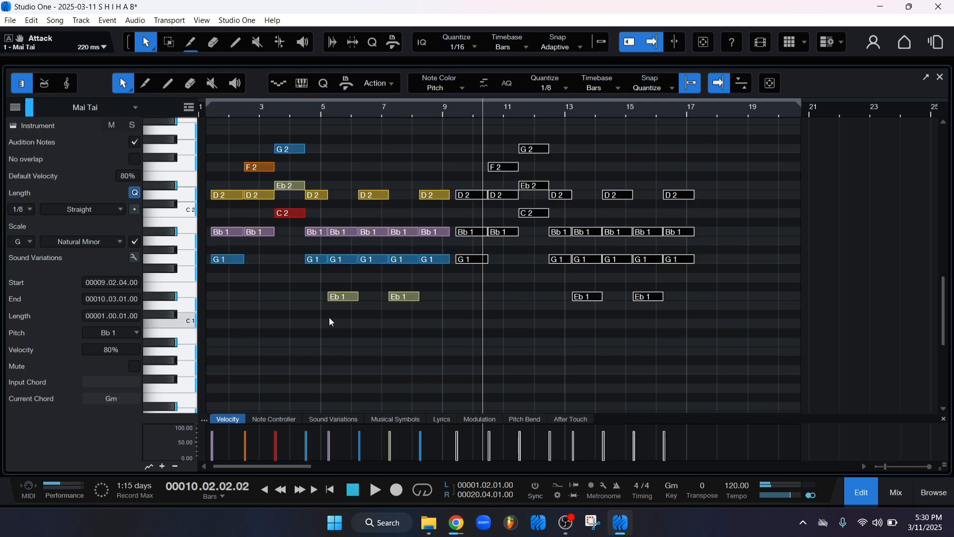
{"action": "scroll", "coordinate": [461, 261], "scroll_direction": "up", "scroll_amount": 5}
{"action": "scroll", "coordinate": [461, 256], "scroll_direction": "up", "scroll_amount": 2}
{"action": "scroll", "coordinate": [462, 190], "scroll_direction": "down", "scroll_amount": 4}
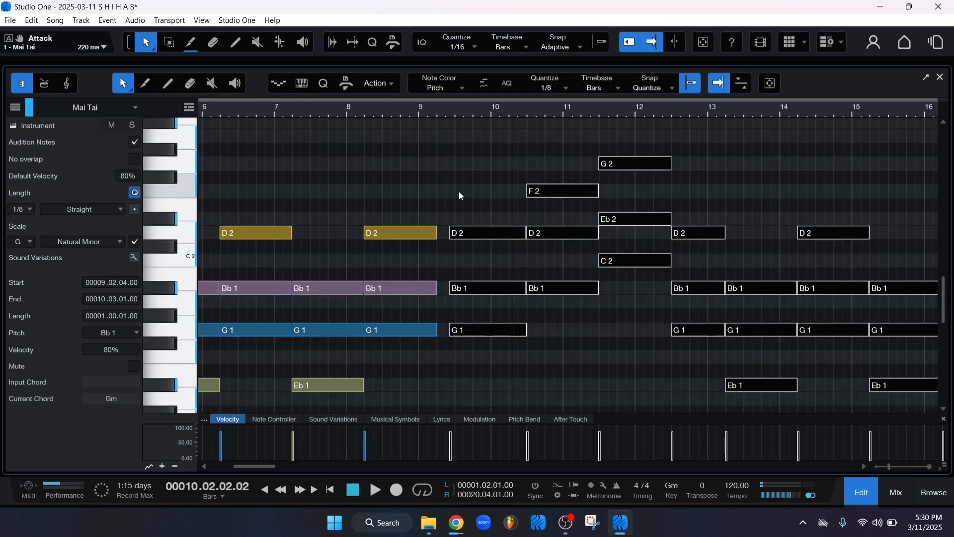
- Play the copied progression from just before bar 9 into the Eb chord of bar 13
{"action": "left_click", "coordinate": [412, 107]}
{"action": "key", "text": "space"}
{"action": "scroll", "coordinate": [462, 184], "scroll_direction": "down", "scroll_amount": 3}
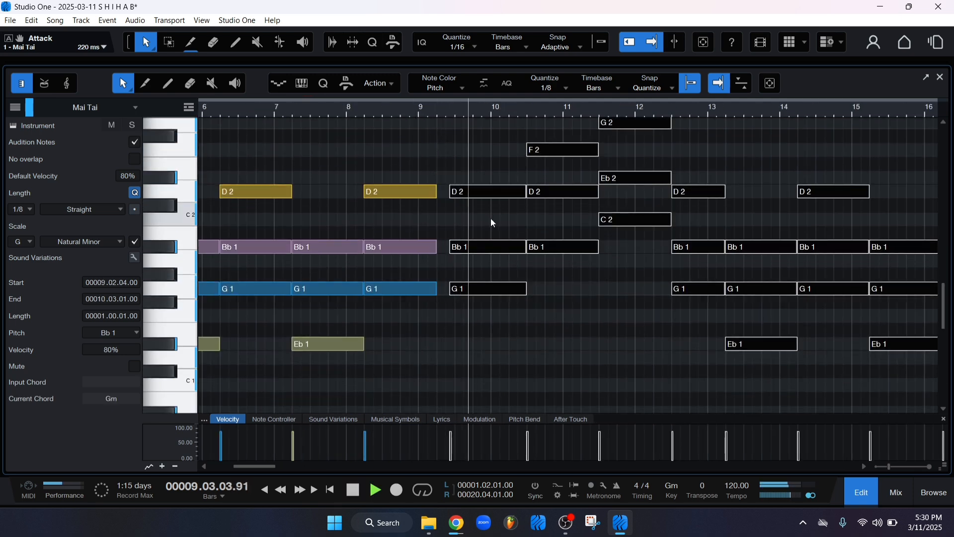
{"action": "scroll", "coordinate": [492, 217], "scroll_direction": "up", "scroll_amount": 2}
{"action": "scroll", "coordinate": [488, 219], "scroll_direction": "down", "scroll_amount": 2}
{"action": "scroll", "coordinate": [508, 216], "scroll_direction": "up", "scroll_amount": 1}
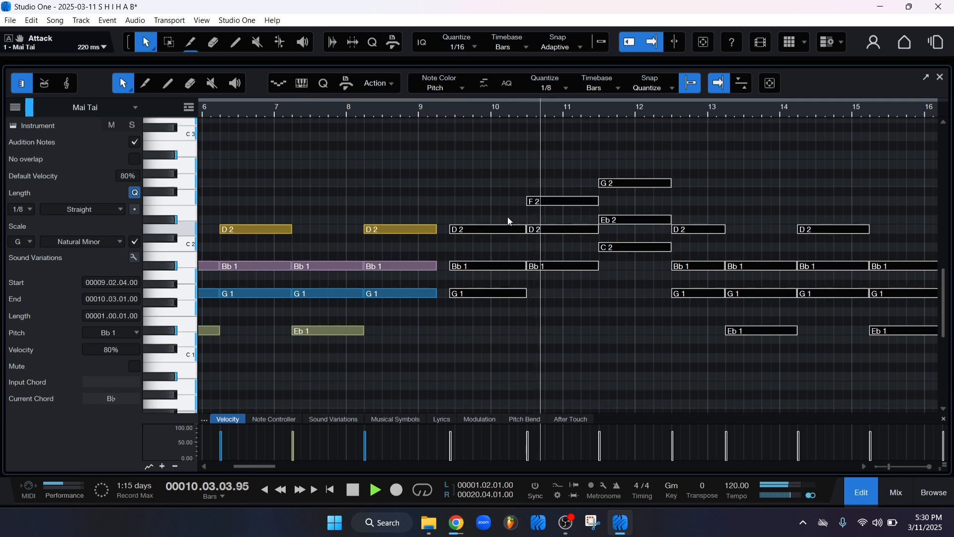
{"action": "scroll", "coordinate": [510, 218], "scroll_direction": "right", "scroll_amount": 2}
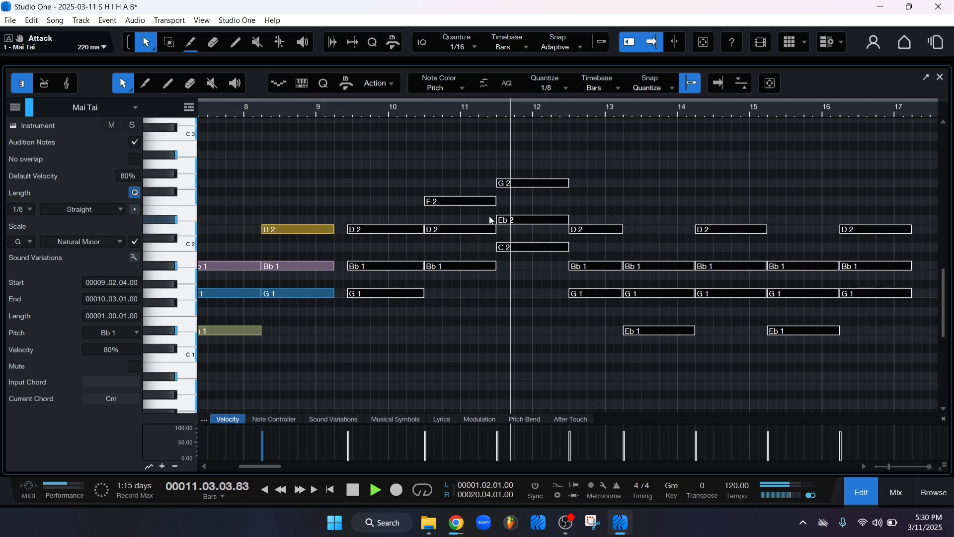
{"action": "scroll", "coordinate": [490, 217], "scroll_direction": "right", "scroll_amount": 3}
{"action": "scroll", "coordinate": [491, 219], "scroll_direction": "right", "scroll_amount": 1}
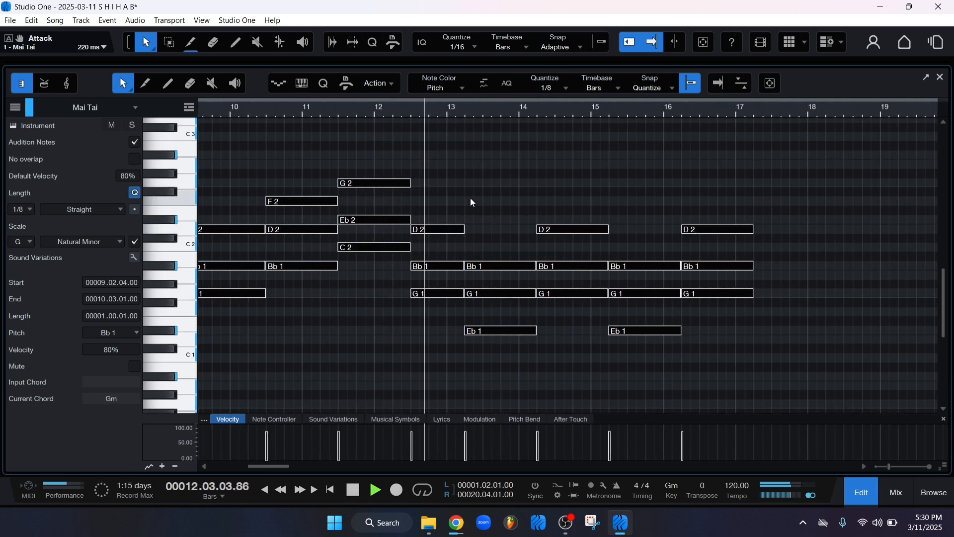
{"action": "key", "text": "f"}
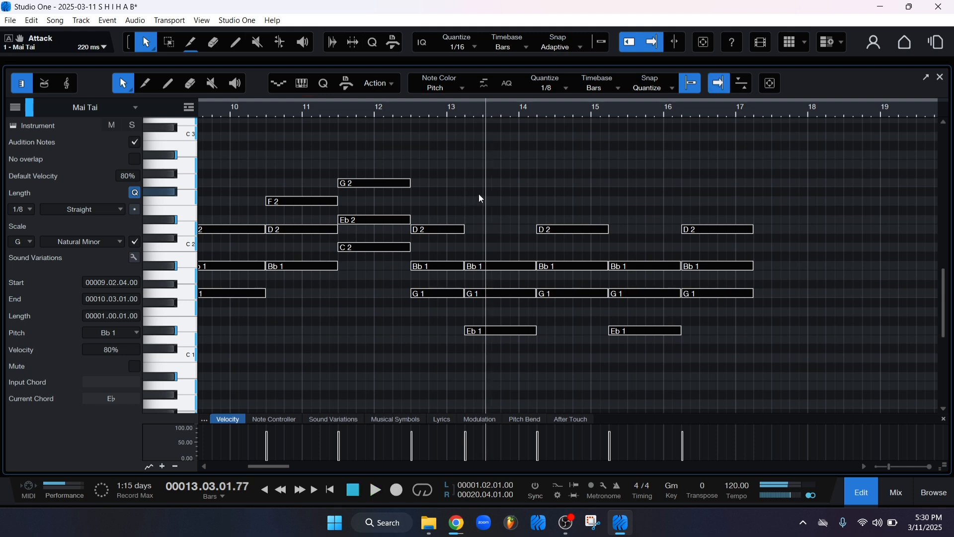
- Delete the copied Eb and Gm chords from 13.2.1 onward and replay the remaining chords from bar 11
{"action": "left_click_drag", "start_coordinate": [479, 187], "coordinate": [755, 349]}
{"action": "key", "text": "Delete"}
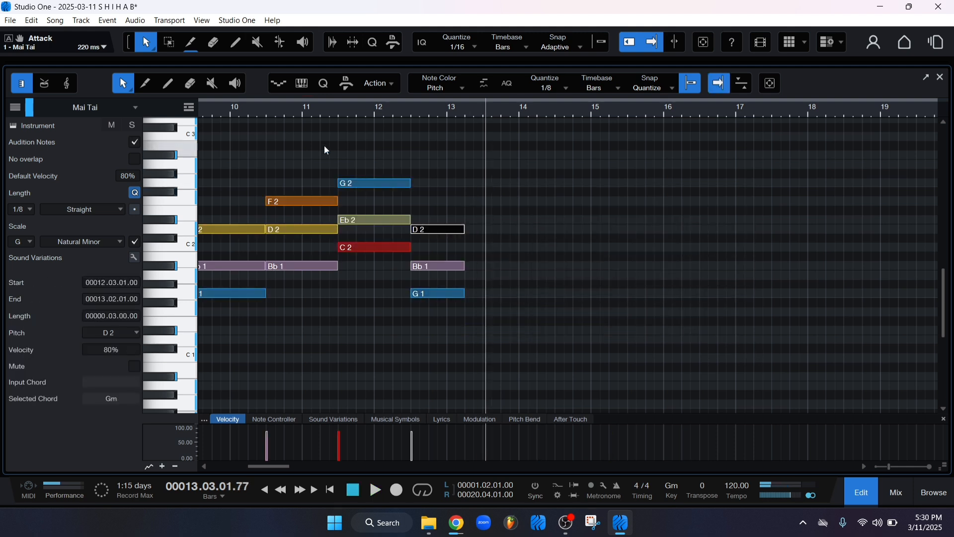
{"action": "left_click", "coordinate": [332, 112]}
{"action": "key", "text": "space"}
{"action": "scroll", "coordinate": [405, 174], "scroll_direction": "up", "scroll_amount": 3}
{"action": "scroll", "coordinate": [407, 175], "scroll_direction": "down", "scroll_amount": 4}
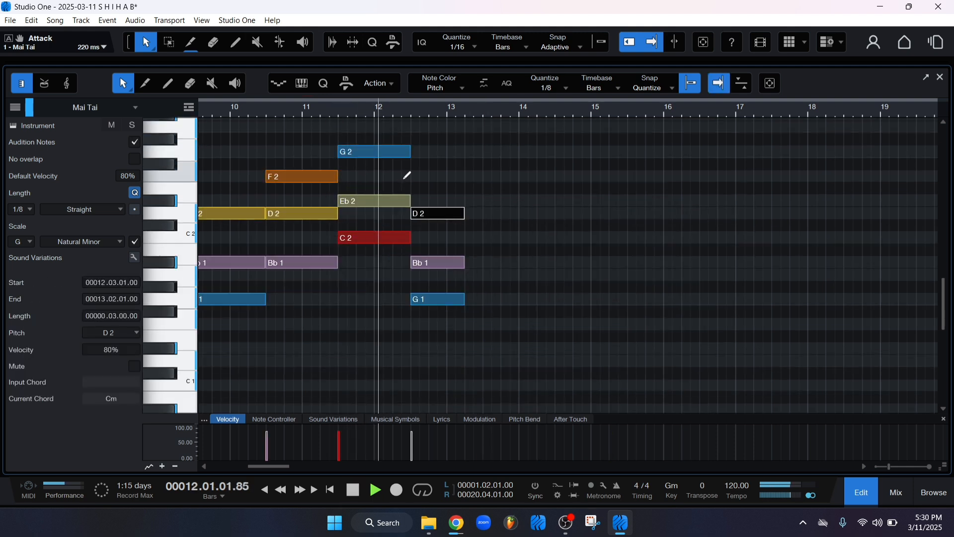
{"action": "scroll", "coordinate": [413, 202], "scroll_direction": "up", "scroll_amount": 3}
- Raise the Gm chord at 12.3.1 to a Dm chord of D 2, F 2 and A 2, and move playback back toward bar 11
{"action": "left_click_drag", "start_coordinate": [449, 165], "coordinate": [443, 283]}
{"action": "scroll", "coordinate": [443, 282], "scroll_direction": "up", "scroll_amount": 1}
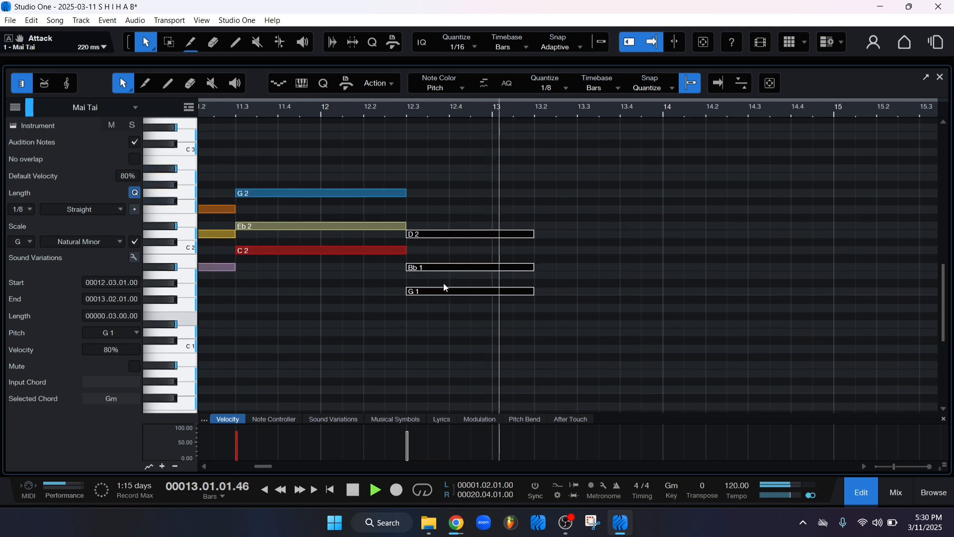
{"action": "key", "text": "space"}
{"action": "key", "text": "Up"}
{"action": "key", "text": "Up"}
{"action": "key", "text": "Up"}
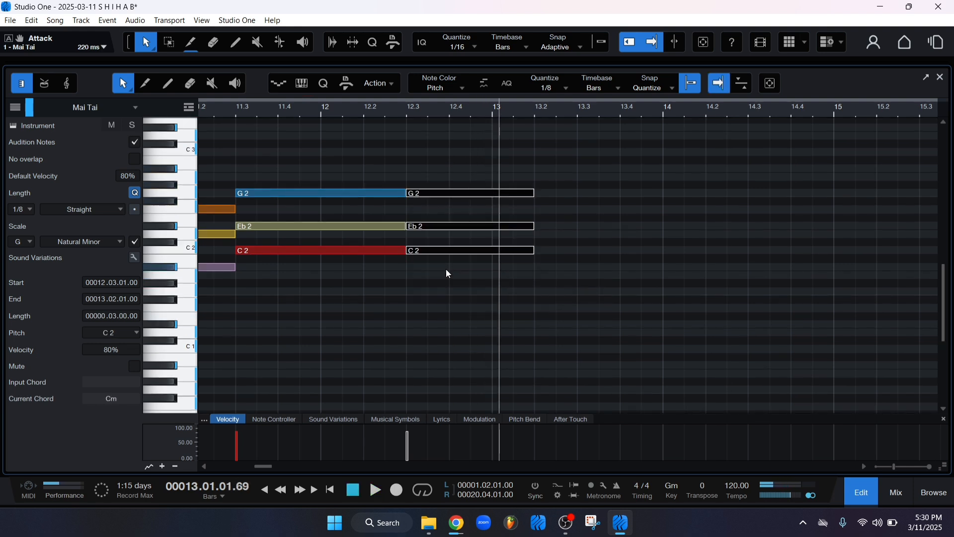
{"action": "key", "text": "KP_Subtract"}
{"action": "key", "text": "KP_Subtract"}
{"action": "key", "text": "KP_Subtract"}
{"action": "key", "text": "Up"}
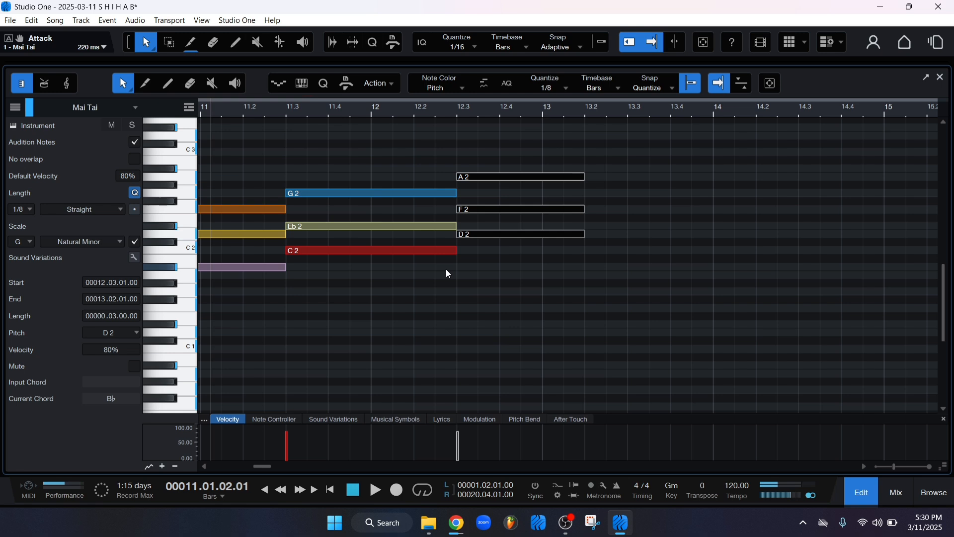
- Lower the D 2 note of the chord at 12.3.1 to C 2
{"action": "key", "text": "Right"}
{"action": "key", "text": "Right"}
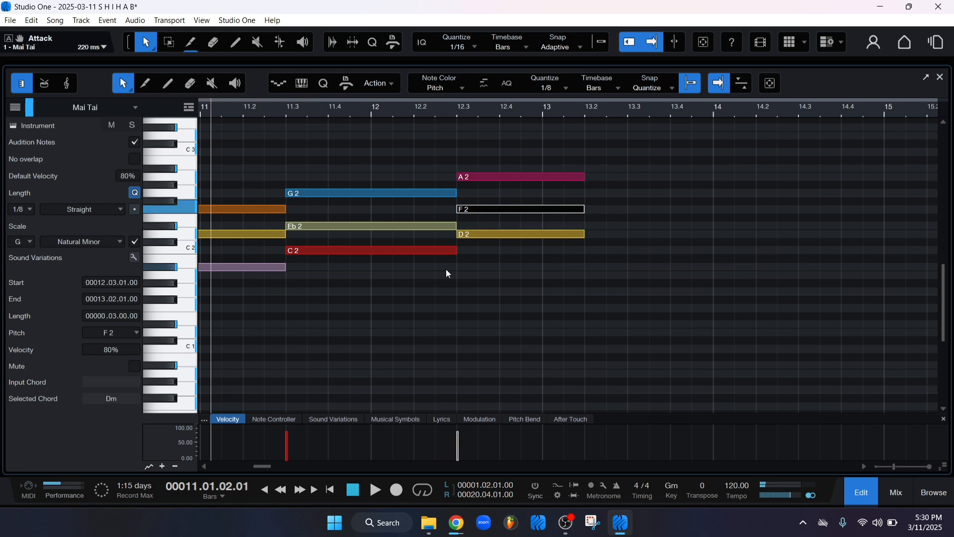
{"action": "key", "text": "Left"}
{"action": "key", "text": "Left"}
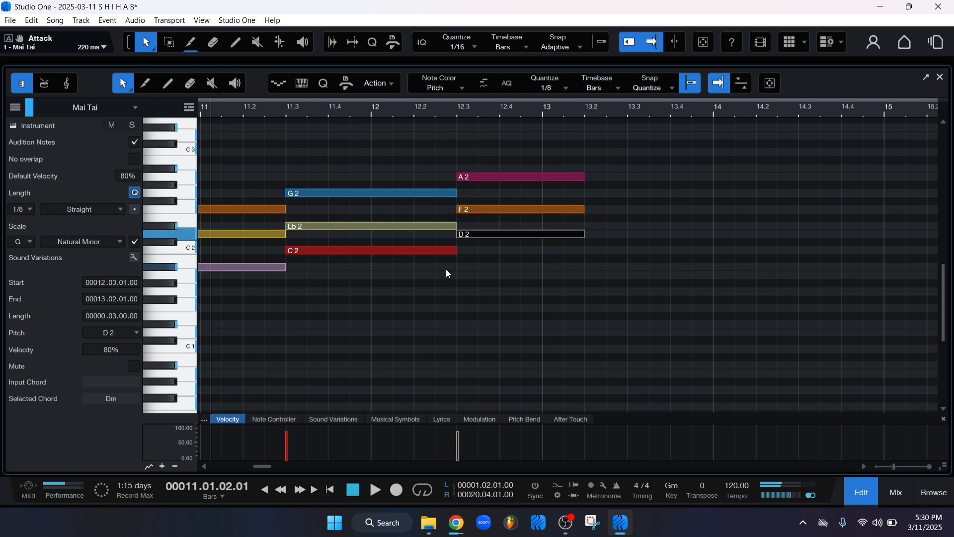
{"action": "key", "text": "Down"}
{"action": "key", "text": "Down"}
- Play the revised chords from beat 2 of bar 10 to past the last chord in bar 13
{"action": "key", "text": "space"}
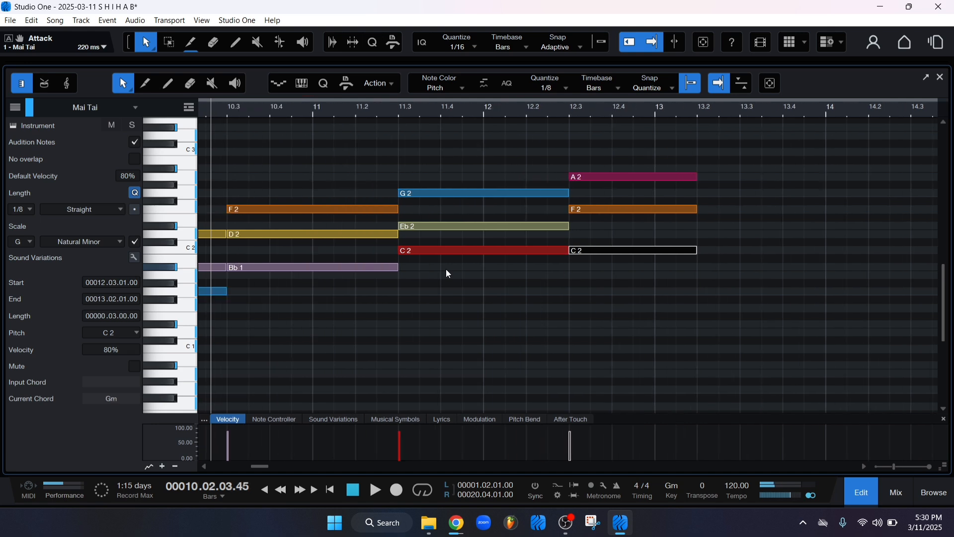
{"action": "left_click", "coordinate": [511, 333]}
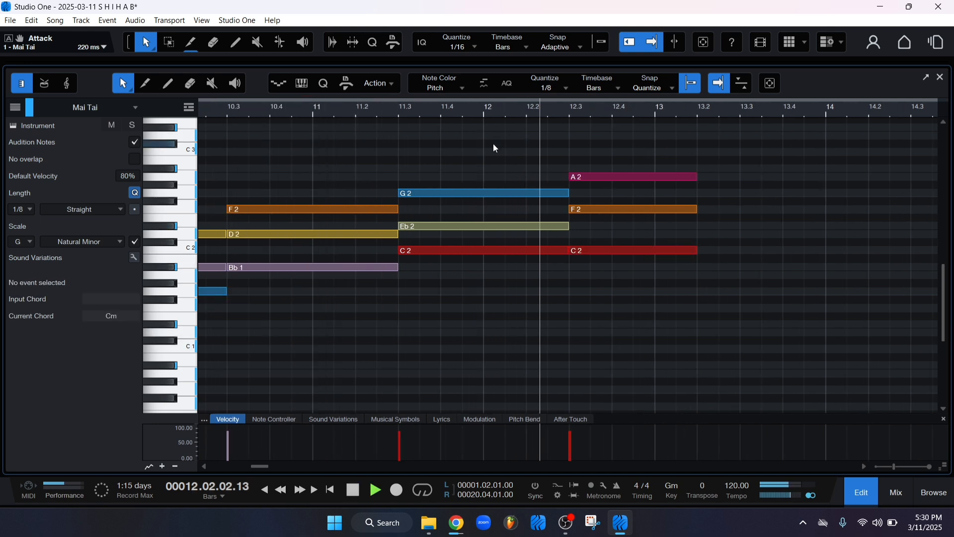
{"action": "scroll", "coordinate": [483, 150], "scroll_direction": "right", "scroll_amount": 4}
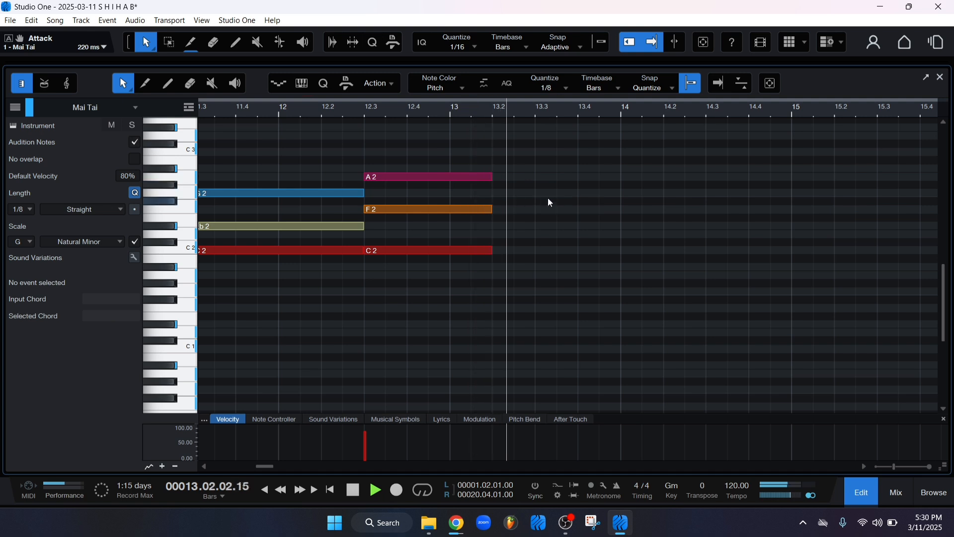
{"action": "key", "text": "space"}
{"action": "scroll", "coordinate": [540, 171], "scroll_direction": "down", "scroll_amount": 3}
{"action": "scroll", "coordinate": [527, 199], "scroll_direction": "up", "scroll_amount": 2}
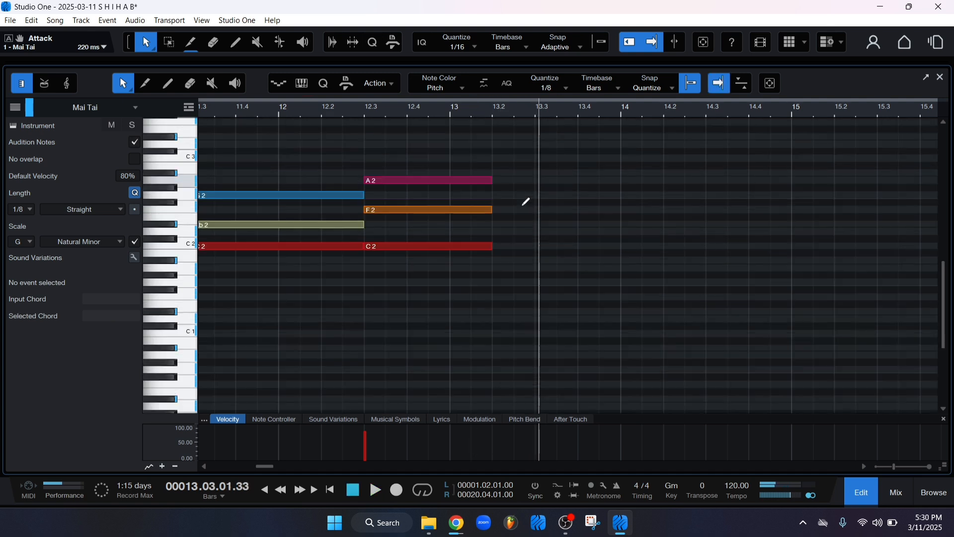
- Duplicate the last two chords and lower the copies to A 1, C 2, Eb 2 and A 1, D 2, F 2, starting at 13.2.1
{"action": "left_click", "coordinate": [494, 106]}
{"action": "key", "text": "KP_Add"}
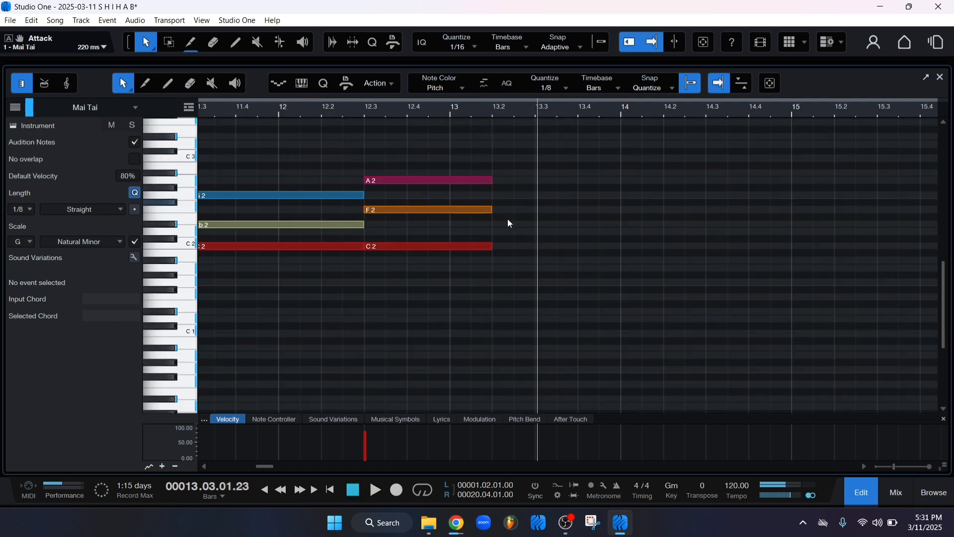
{"action": "left_click_drag", "start_coordinate": [315, 154], "coordinate": [520, 315]}
{"action": "key", "text": "d"}
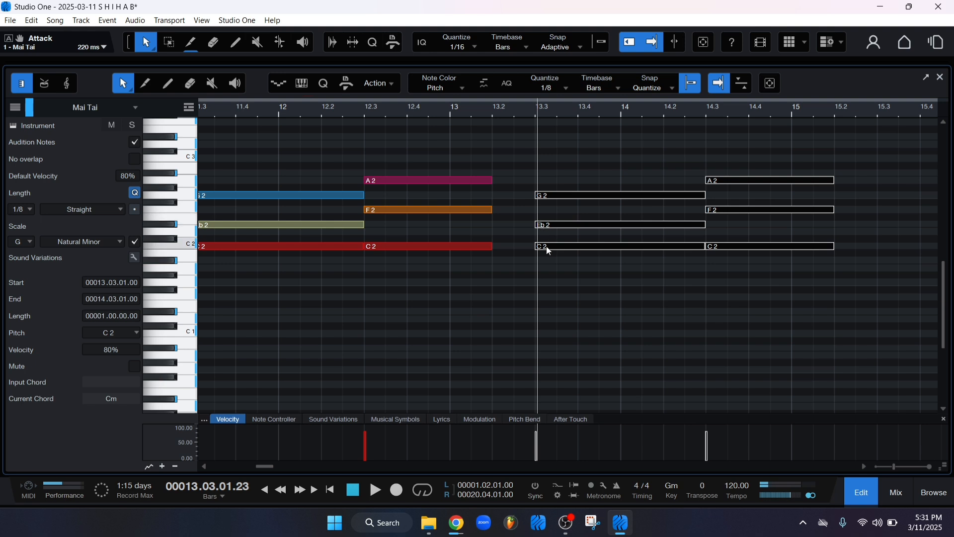
{"action": "left_click_drag", "start_coordinate": [543, 249], "coordinate": [506, 269]}
{"action": "left_click", "coordinate": [498, 164]}
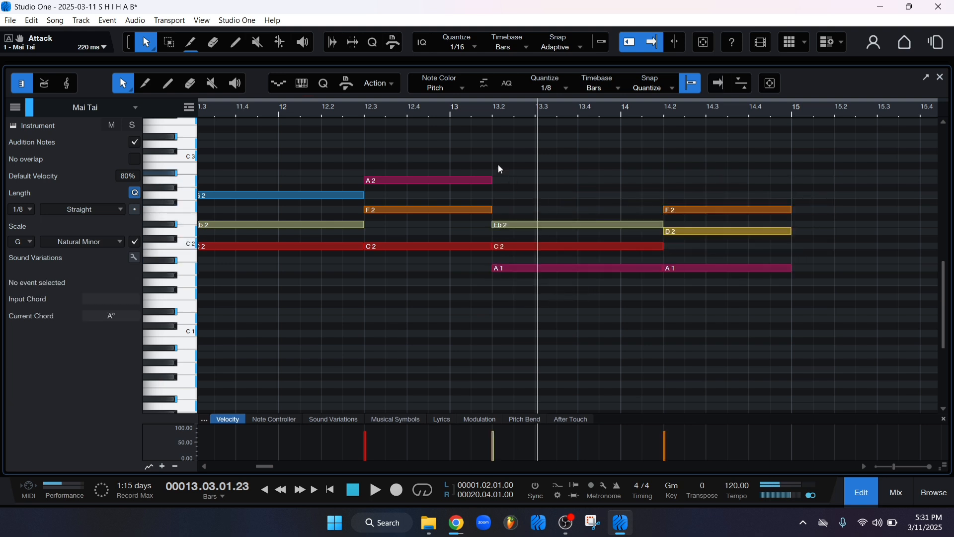
- Shift the two copied chords to start at 13.2.3 and play through them into bar 15
{"action": "left_click", "coordinate": [472, 107]}
{"action": "key", "text": "space"}
{"action": "left_click_drag", "start_coordinate": [517, 161], "coordinate": [738, 307]}
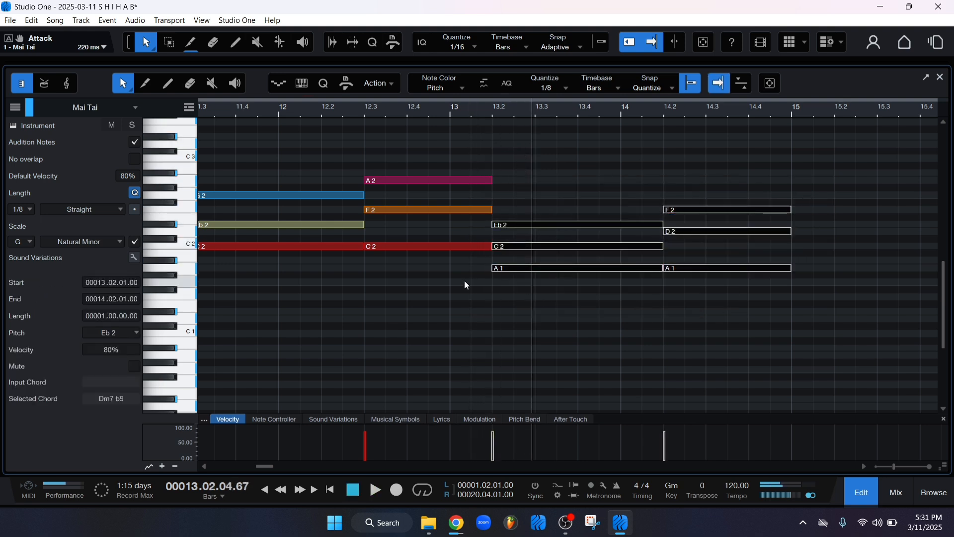
{"action": "left_click_drag", "start_coordinate": [534, 271], "coordinate": [555, 268]}
{"action": "key", "text": "space"}
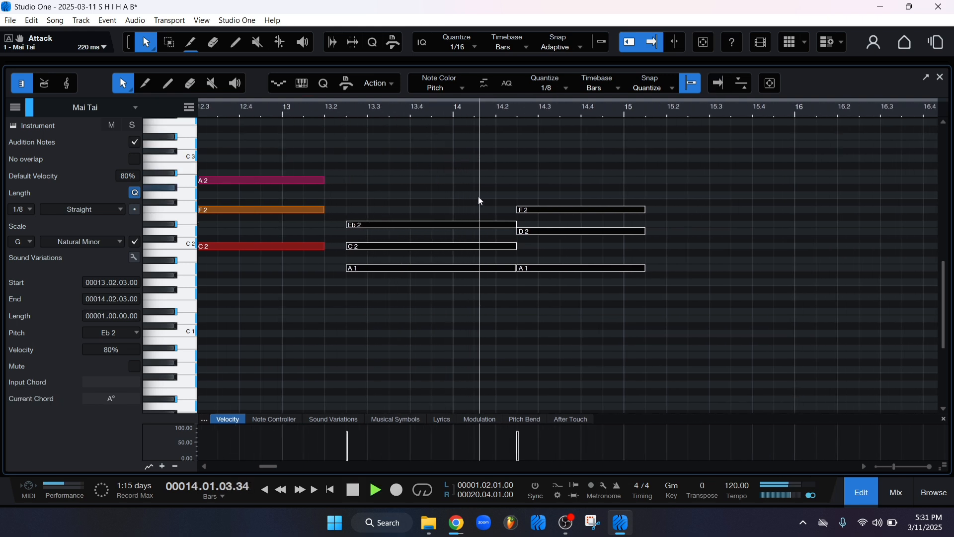
{"action": "scroll", "coordinate": [501, 197], "scroll_direction": "right", "scroll_amount": 3}
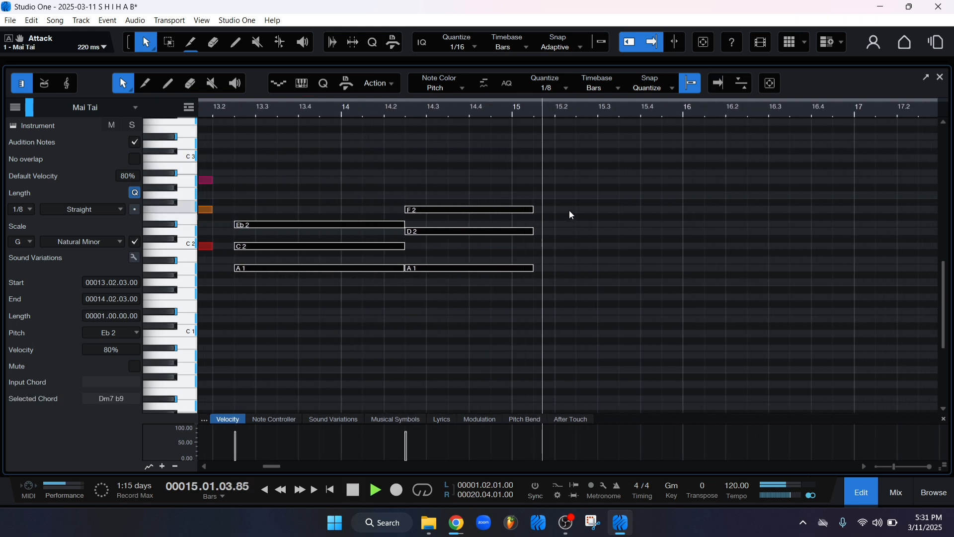
{"action": "key", "text": "space"}
{"action": "left_click", "coordinate": [547, 214]}
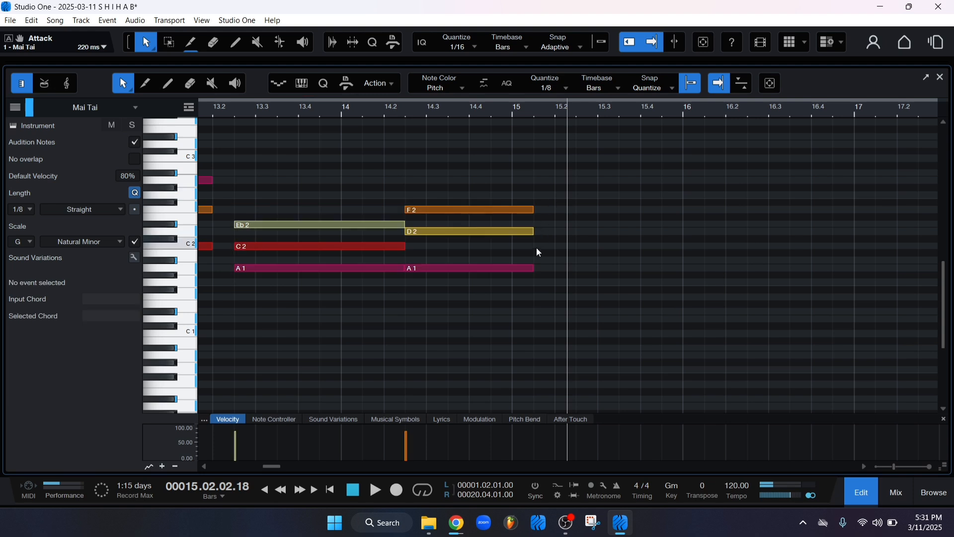
- Add a chord of C 2, F 2 and Bb 2 starting at 15.2.1 and audition it
{"action": "left_click_drag", "start_coordinate": [536, 247], "coordinate": [693, 244]}
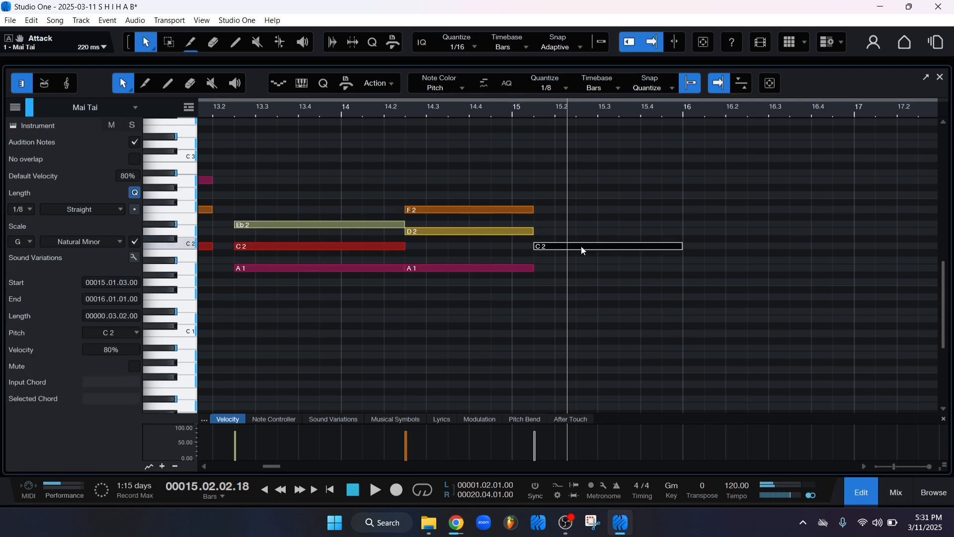
{"action": "left_click_drag", "start_coordinate": [581, 246], "coordinate": [586, 283]}
{"action": "left_click", "coordinate": [474, 110]}
{"action": "key", "text": "space"}
{"action": "key", "text": "space"}
{"action": "left_click_drag", "start_coordinate": [549, 247], "coordinate": [566, 247]}
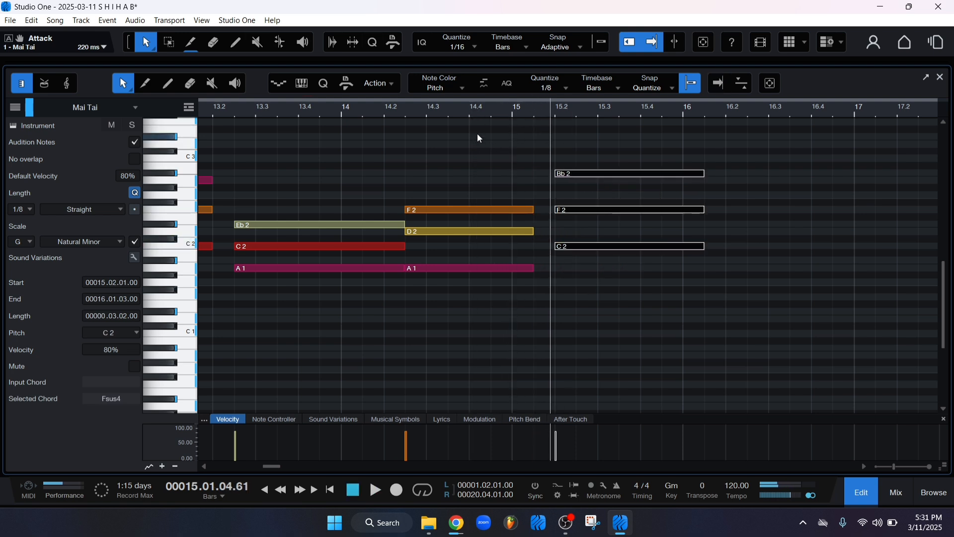
- Lengthen the C 2, F 2 and Bb 2 chord to one full bar, ending at 16.2.1, and play it back
{"action": "key", "text": "space"}
{"action": "left_click", "coordinate": [479, 146]}
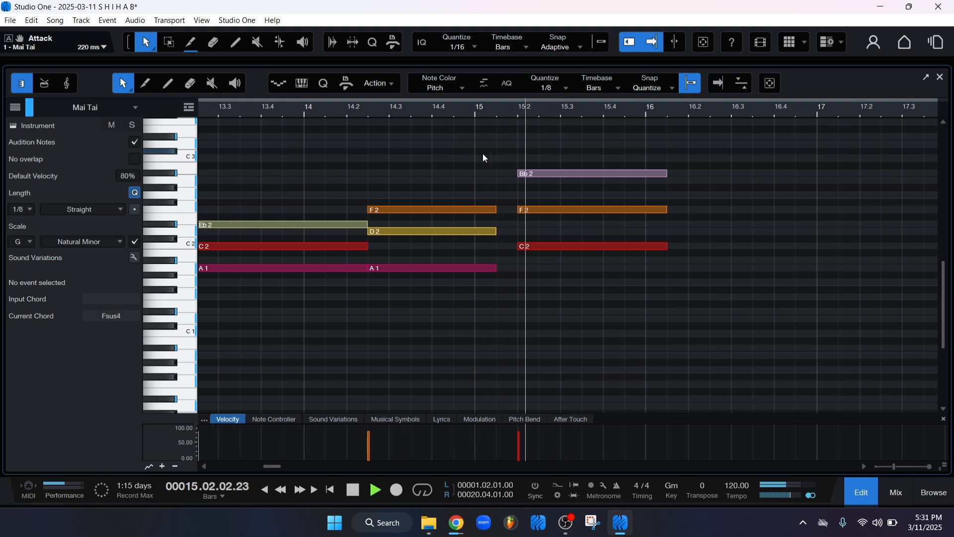
{"action": "left_click_drag", "start_coordinate": [486, 163], "coordinate": [484, 269]}
{"action": "key", "text": "space"}
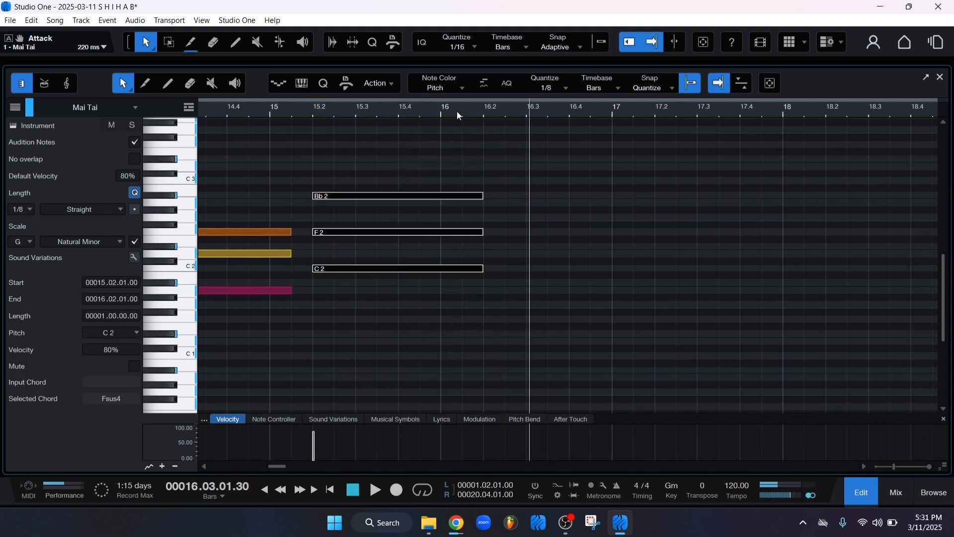
{"action": "key", "text": "space"}
{"action": "key", "text": "space"}
- Duplicate the chord to 16.2.1, raise the copy to D 2, G 2 and C 3, and play it back
{"action": "key", "text": "d"}
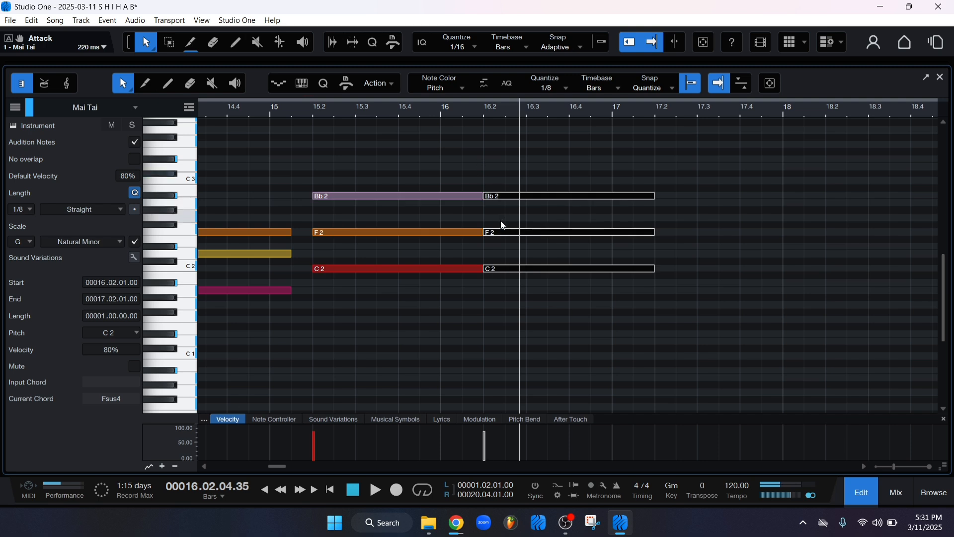
{"action": "left_click_drag", "start_coordinate": [502, 222], "coordinate": [504, 180]}
{"action": "left_click_drag", "start_coordinate": [504, 174], "coordinate": [507, 253]}
{"action": "left_click", "coordinate": [426, 109]}
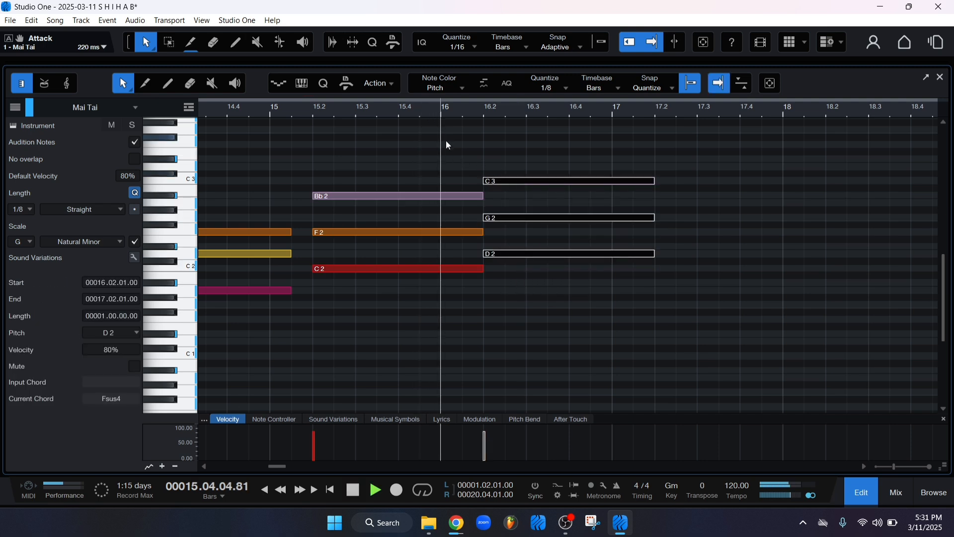
{"action": "scroll", "coordinate": [479, 156], "scroll_direction": "right", "scroll_amount": 1}
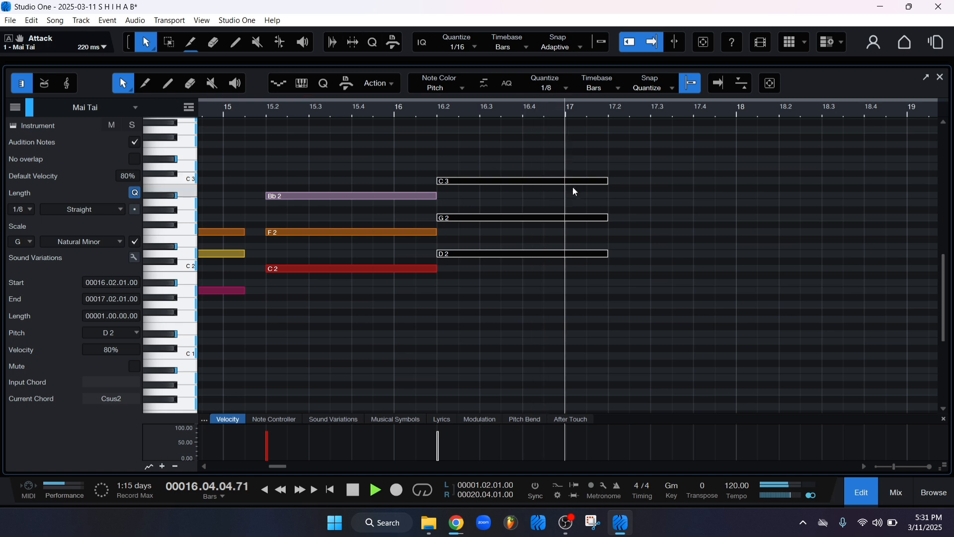
{"action": "left_click", "coordinate": [517, 111]}
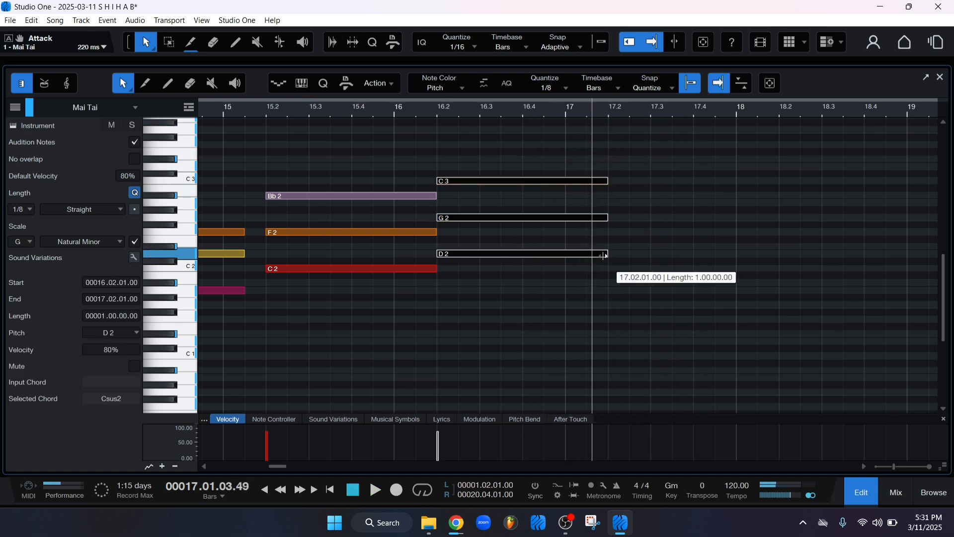
- Shorten the D 2, G 2, C 3 chord to end at 17.1.3 and follow it with a Bb 1, Eb 2, G 2 copy ending at 18.1.1
{"action": "left_click_drag", "start_coordinate": [603, 255], "coordinate": [608, 282]}
{"action": "key", "text": "d"}
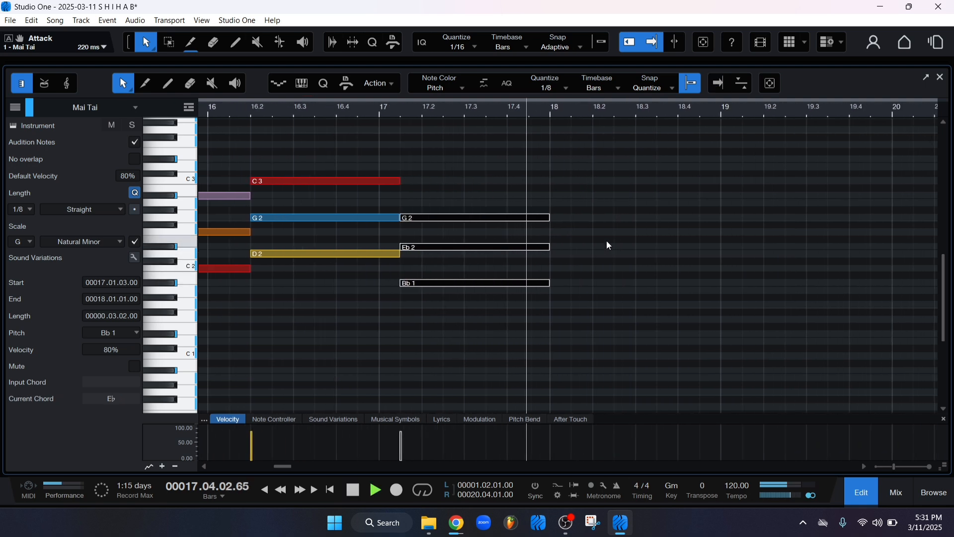
{"action": "scroll", "coordinate": [579, 242], "scroll_direction": "down", "scroll_amount": 4}
{"action": "key", "text": "space"}
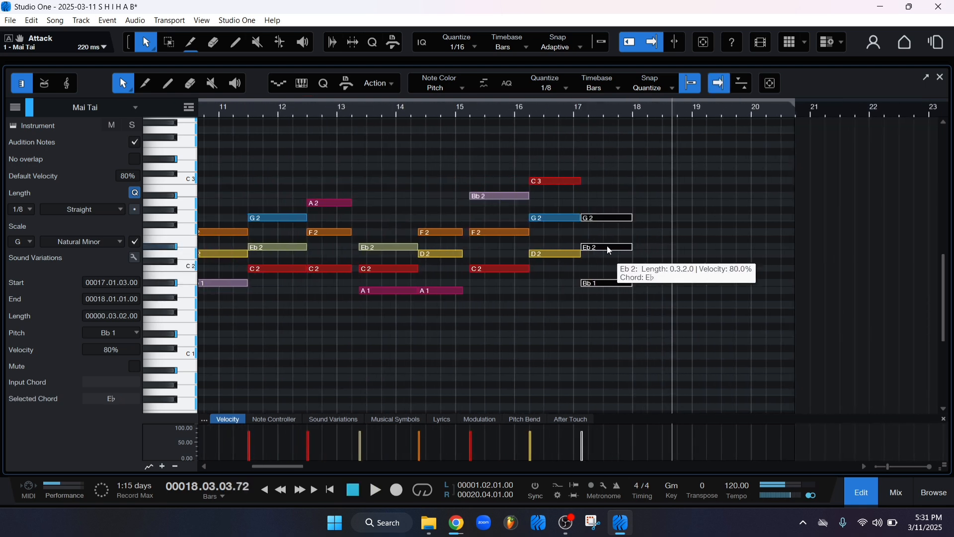
- Look over the whole Mai Tai progression from bar 1 to bar 18 and close the piano roll
{"action": "scroll", "coordinate": [609, 250], "scroll_direction": "down", "scroll_amount": 4}
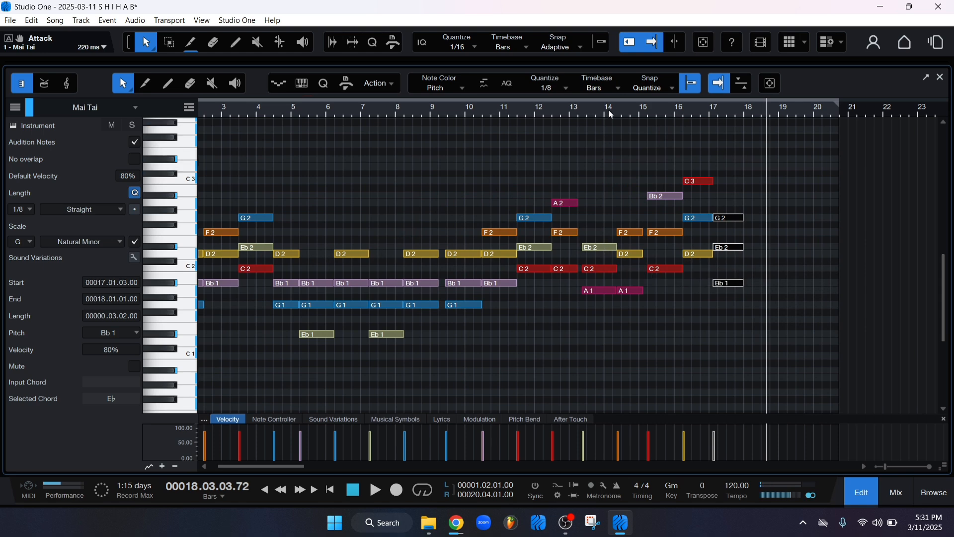
{"action": "scroll", "coordinate": [611, 114], "scroll_direction": "down", "scroll_amount": 3}
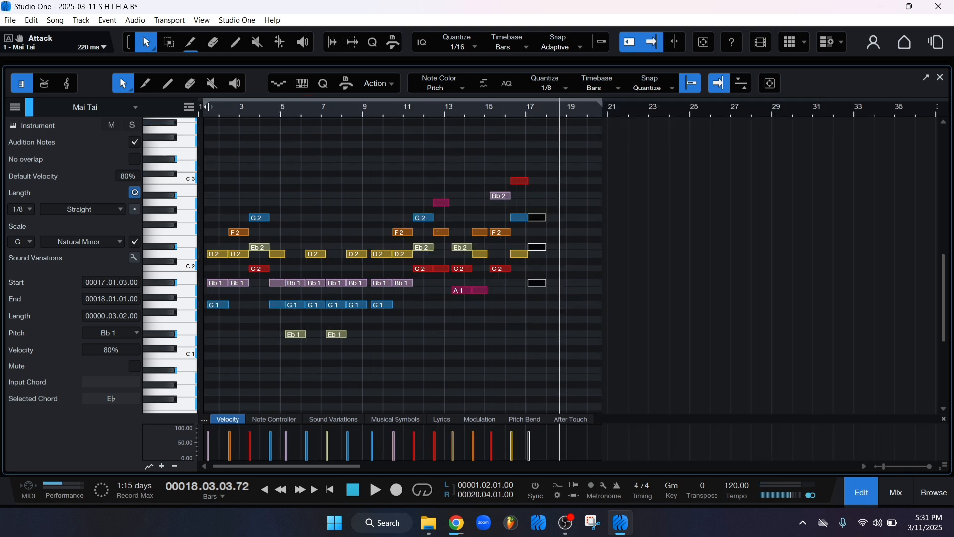
{"action": "scroll", "coordinate": [206, 106], "scroll_direction": "up", "scroll_amount": 5}
{"action": "scroll", "coordinate": [205, 106], "scroll_direction": "down", "scroll_amount": 3}
{"action": "left_click_drag", "start_coordinate": [677, 159], "coordinate": [312, 165]}
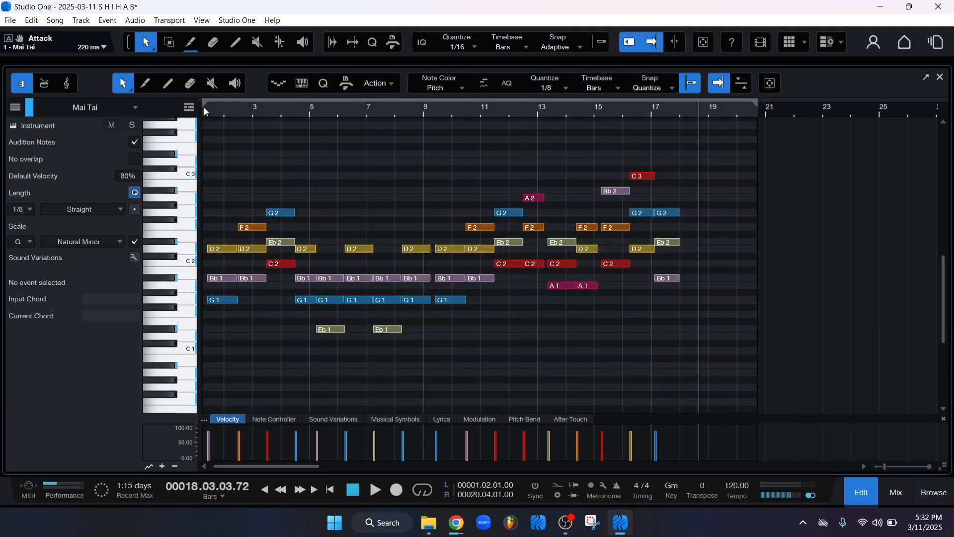
{"action": "left_click", "coordinate": [940, 77]}
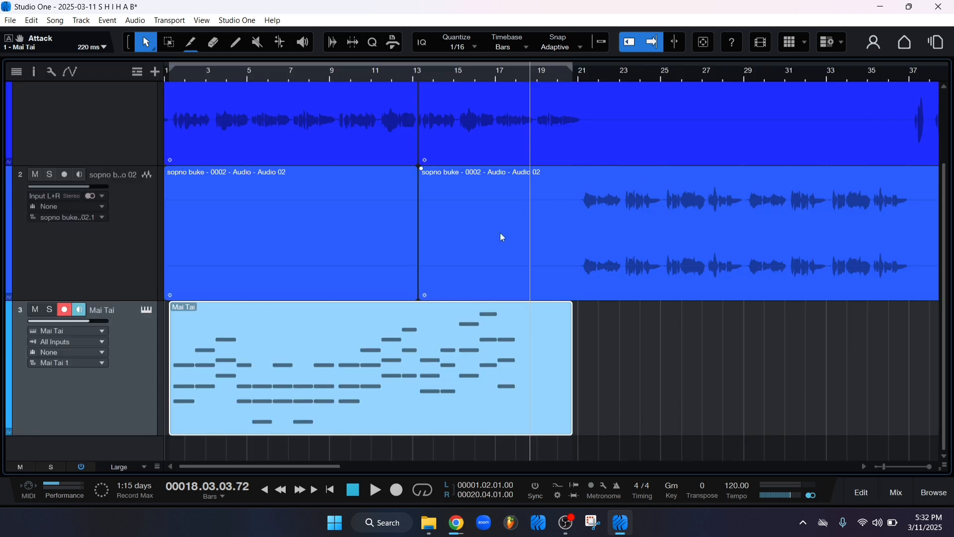
- Deselect the Mai Tai part in the arrangement and check the Mai Tai synth's pad settings
{"action": "left_click_drag", "start_coordinate": [616, 342], "coordinate": [591, 339]}
{"action": "scroll", "coordinate": [378, 261], "scroll_direction": "up", "scroll_amount": 3}
{"action": "scroll", "coordinate": [378, 261], "scroll_direction": "down", "scroll_amount": 3}
{"action": "left_click", "coordinate": [724, 390]}
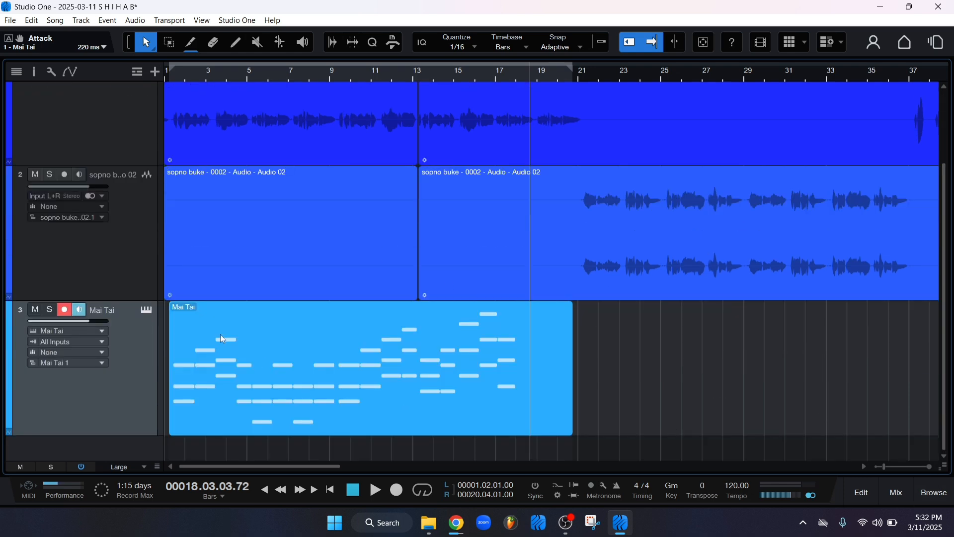
{"action": "left_click", "coordinate": [148, 310]}
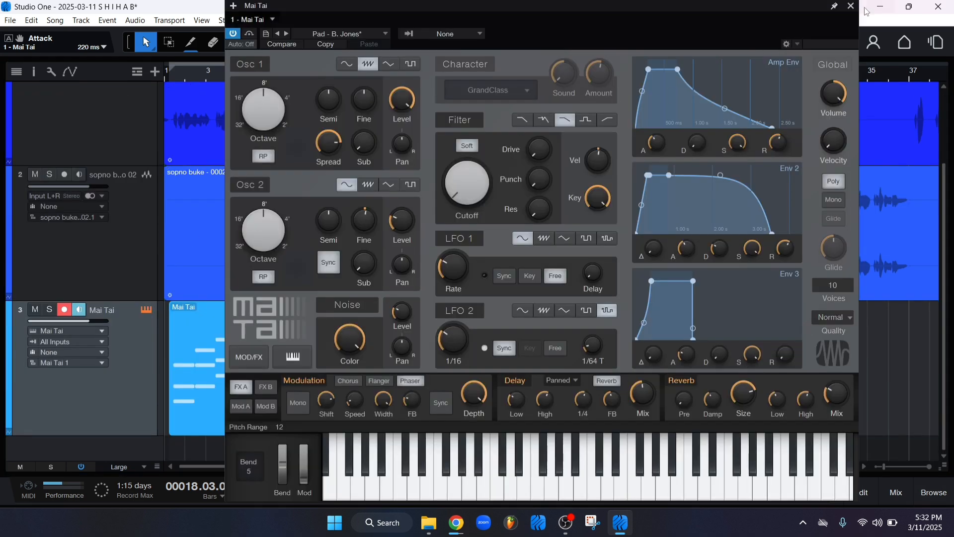
{"action": "left_click", "coordinate": [852, 7]}
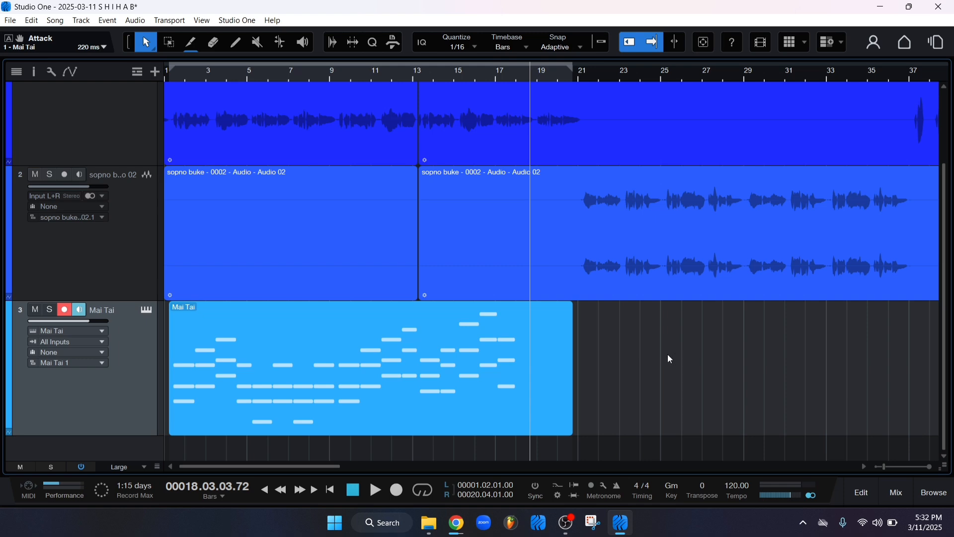
{"action": "scroll", "coordinate": [668, 355], "scroll_direction": "up", "scroll_amount": 2}
{"action": "scroll", "coordinate": [674, 342], "scroll_direction": "down", "scroll_amount": 2}
- Add IK Multimedia's MODO BASS 2 on a new instrument track and show its keyboard instead of the fretboard
{"action": "left_click", "coordinate": [933, 492]}
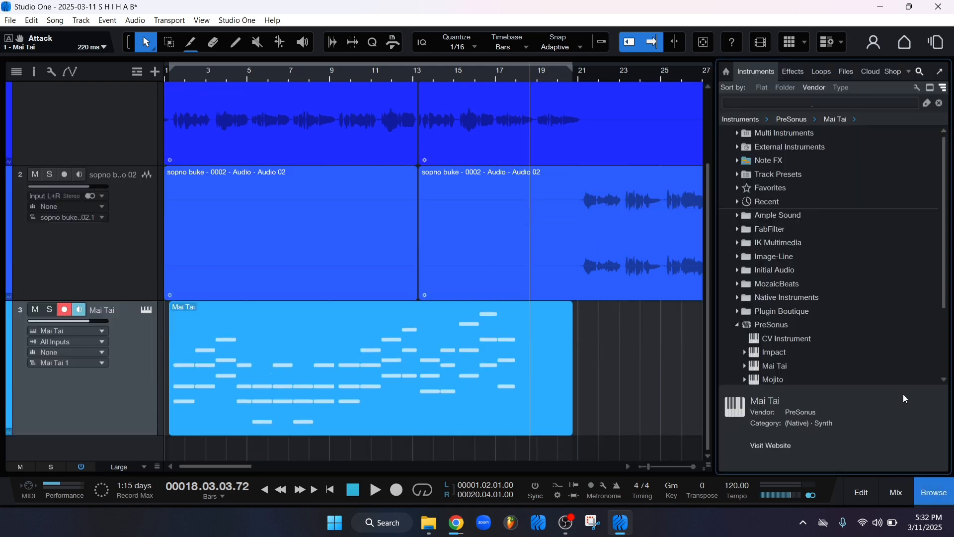
{"action": "left_click", "coordinate": [766, 269]}
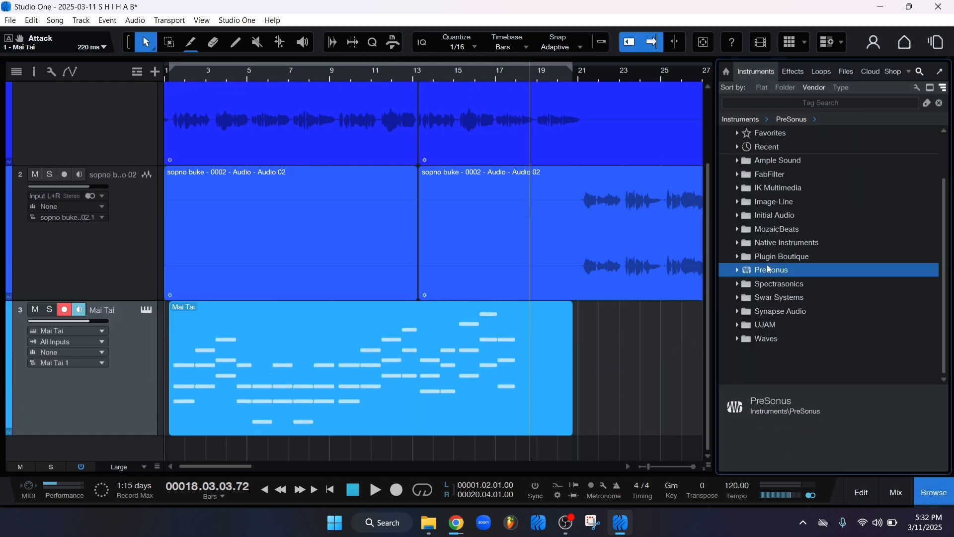
{"action": "left_click", "coordinate": [772, 188]}
{"action": "left_click_drag", "start_coordinate": [779, 227], "coordinate": [166, 442]}
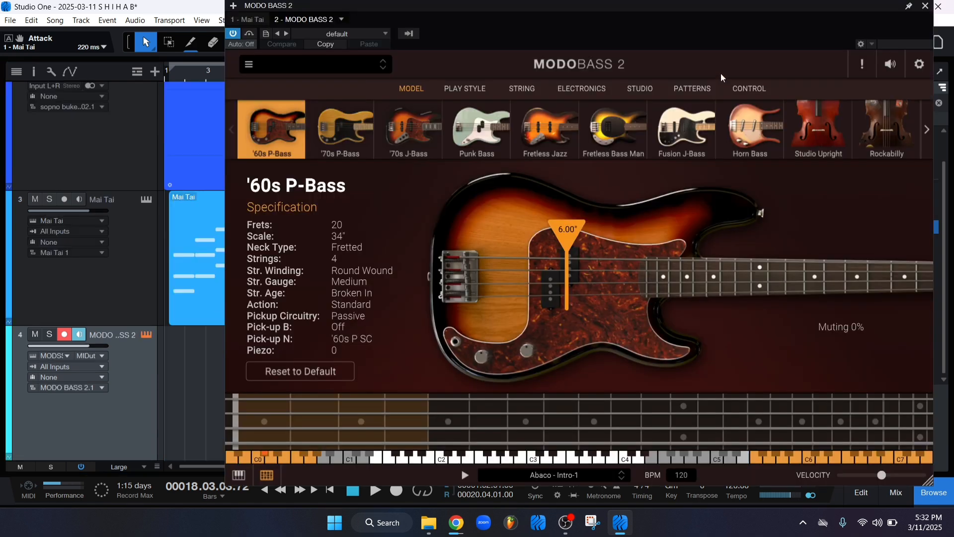
{"action": "left_click_drag", "start_coordinate": [705, 41], "coordinate": [702, 76]}
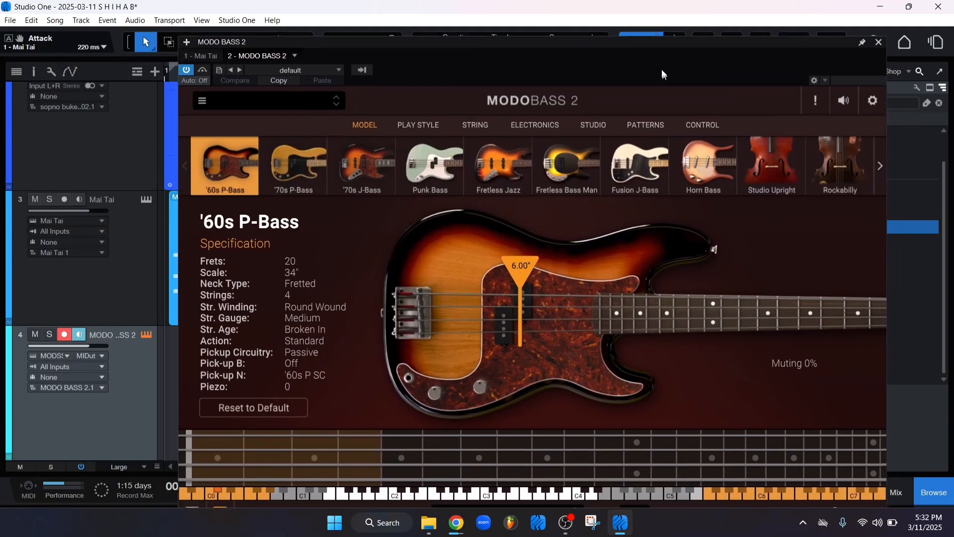
{"action": "left_click", "coordinate": [197, 505]}
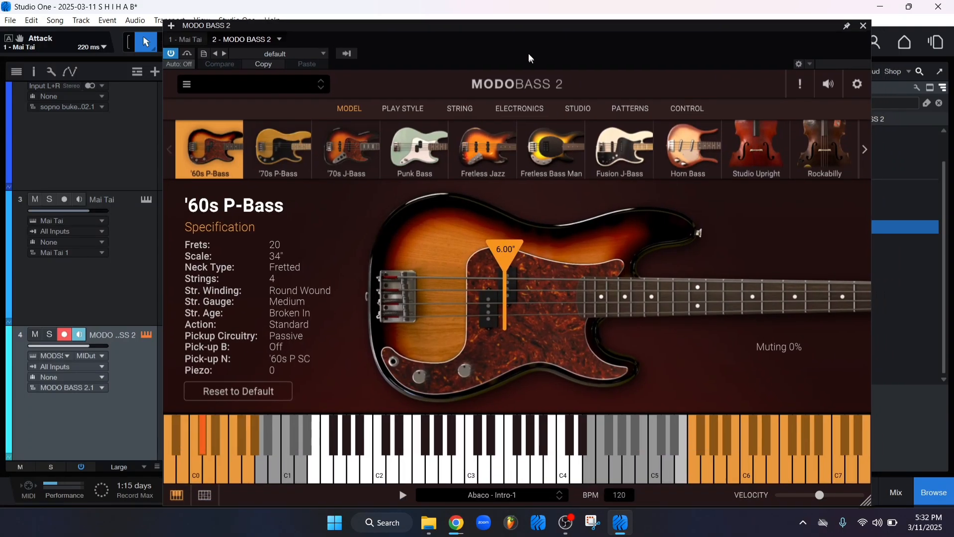
{"action": "left_click_drag", "start_coordinate": [546, 67], "coordinate": [530, 55]}
- Try the Horn Bass model before returning to the '60s P-Bass, and glance at the preset categories
{"action": "left_click", "coordinate": [661, 147]}
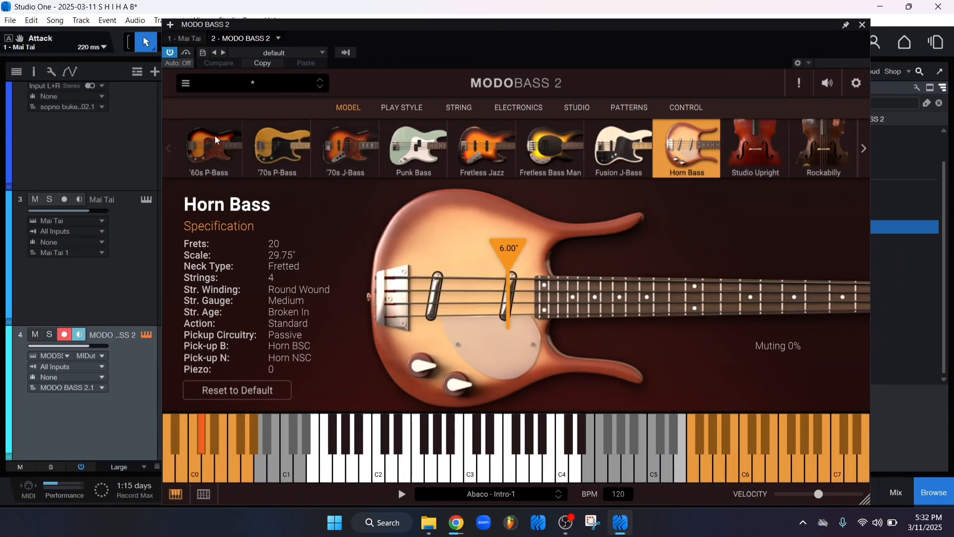
{"action": "left_click", "coordinate": [217, 140]}
{"action": "left_click", "coordinate": [228, 85]}
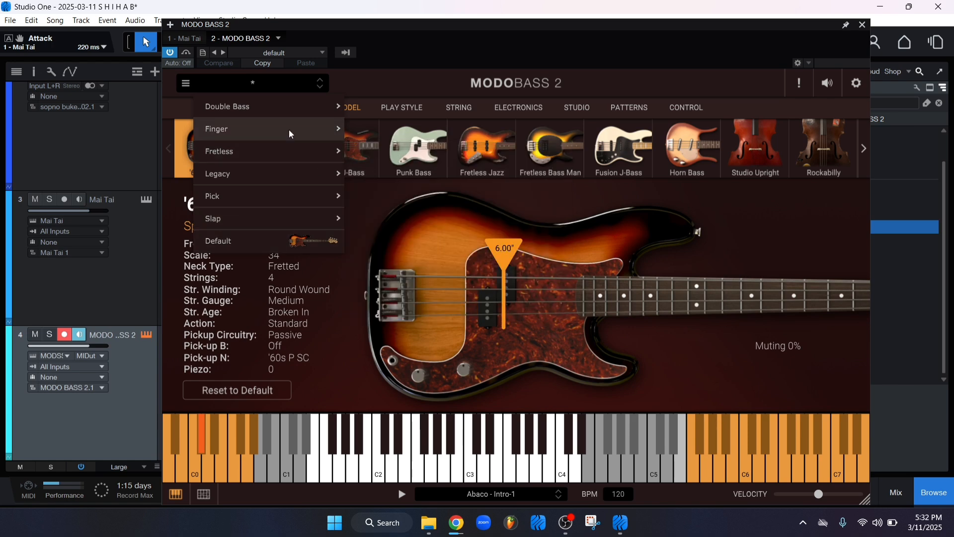
{"action": "left_click", "coordinate": [670, 219]}
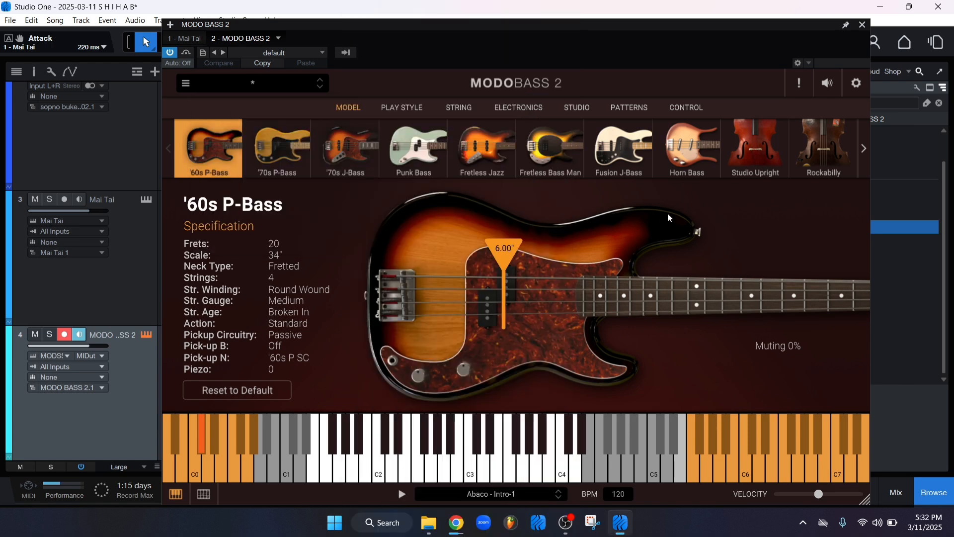
{"action": "mouse_move", "coordinate": [517, 61]}
{"action": "left_mouse_down"}
{"action": "mouse_move", "coordinate": [525, 43]}
{"action": "mouse_move", "coordinate": [514, 43]}
{"action": "left_mouse_up"}
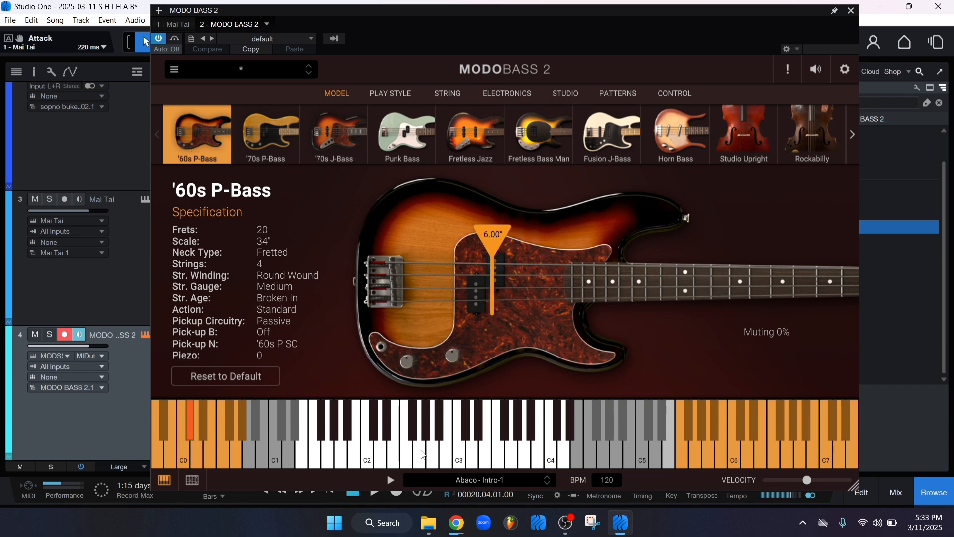
- Look through the bass's Electronics, Studio, Patterns and Control settings, returning to the Studio amp settings
{"action": "left_click", "coordinate": [507, 93]}
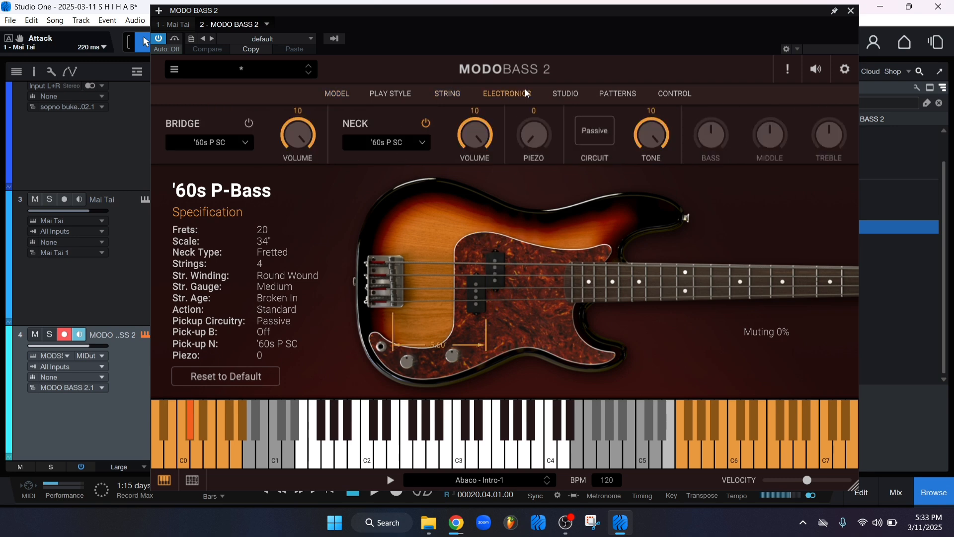
{"action": "left_click", "coordinate": [565, 93]}
{"action": "left_click", "coordinate": [618, 93]}
{"action": "left_click", "coordinate": [666, 94]}
{"action": "left_click", "coordinate": [565, 94]}
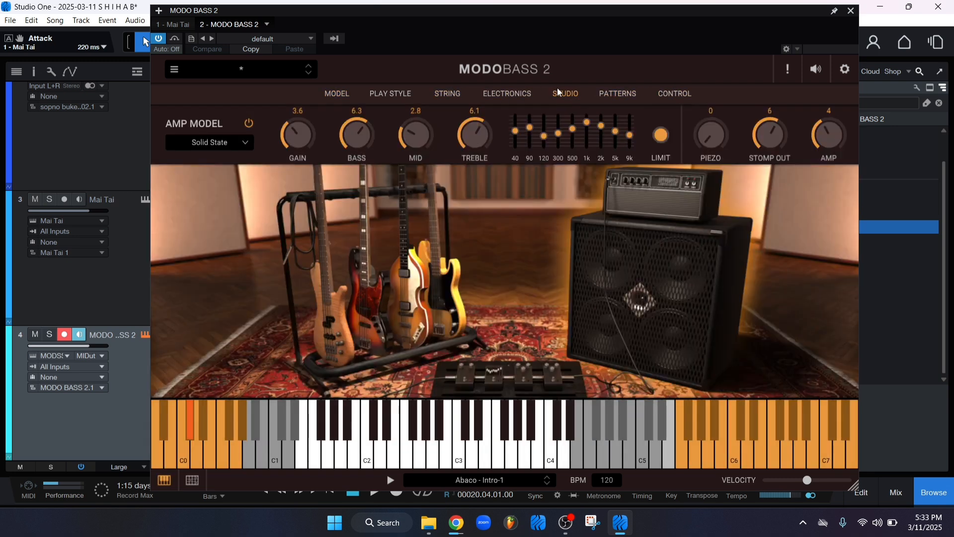
- Look through the bass's String, Play Style and Model settings and audition a few notes around C2 on its keyboard
{"action": "left_click", "coordinate": [448, 94]}
{"action": "left_click", "coordinate": [383, 94]}
{"action": "left_click", "coordinate": [341, 93]}
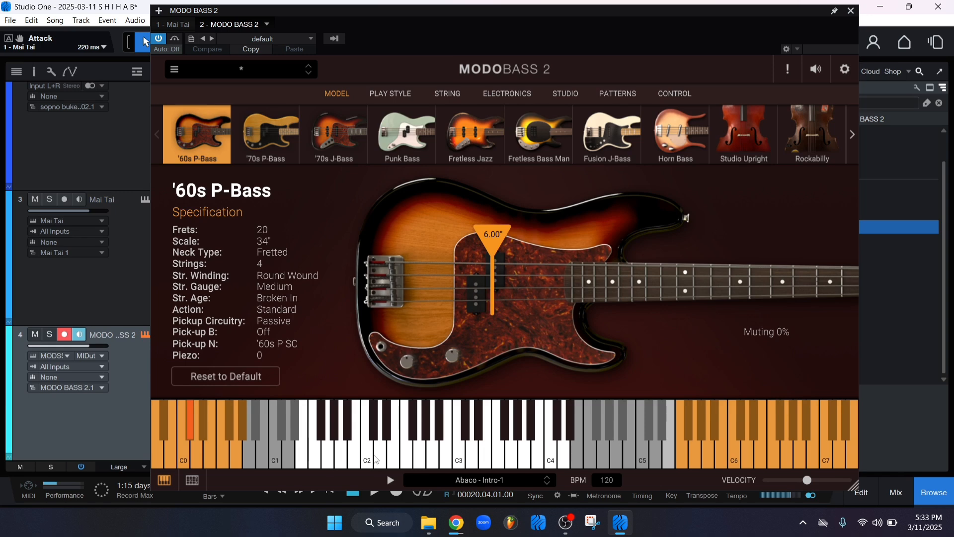
{"action": "left_click", "coordinate": [384, 454]}
{"action": "left_click", "coordinate": [420, 454]}
{"action": "left_click", "coordinate": [382, 453]}
- Close the instrument window and browser, create an empty MODO BASS 2 part beneath the Mai Tai part, and open it for note editing
{"action": "left_click", "coordinate": [851, 11]}
{"action": "left_click", "coordinate": [945, 503]}
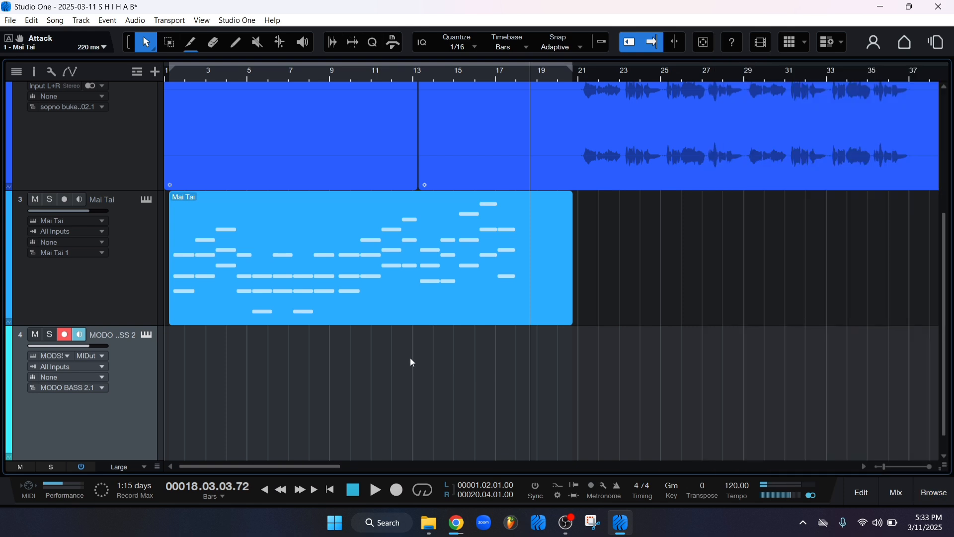
{"action": "scroll", "coordinate": [238, 377], "scroll_direction": "down", "scroll_amount": 1}
{"action": "double_click", "coordinate": [195, 356]}
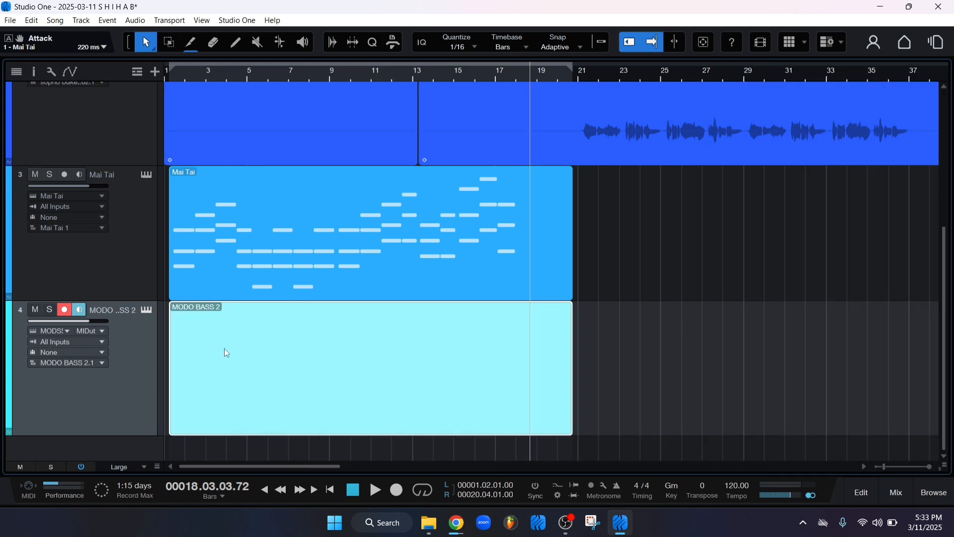
{"action": "double_click", "coordinate": [225, 348]}
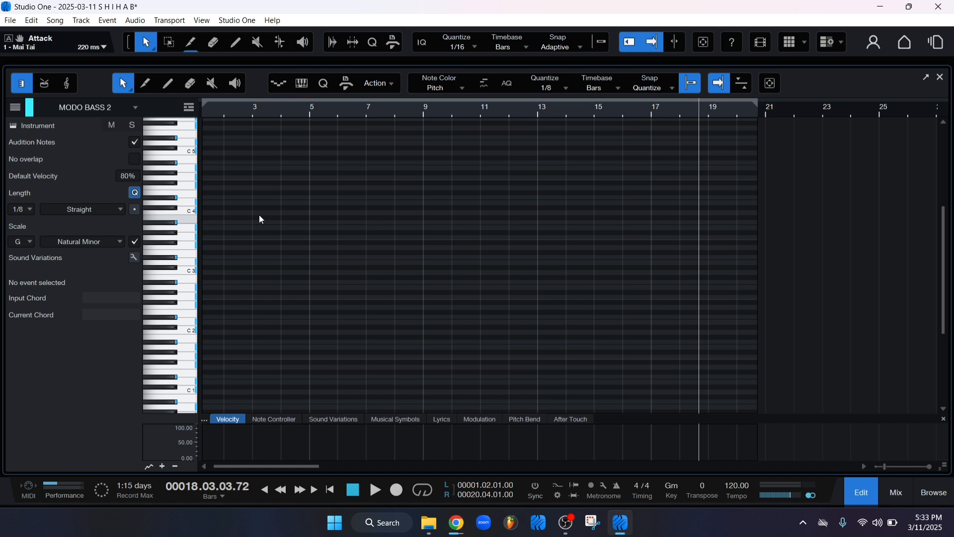
- Play the song from the loop start to about 3.3 to find where the first bass note should enter
{"action": "key", "text": "KP_1"}
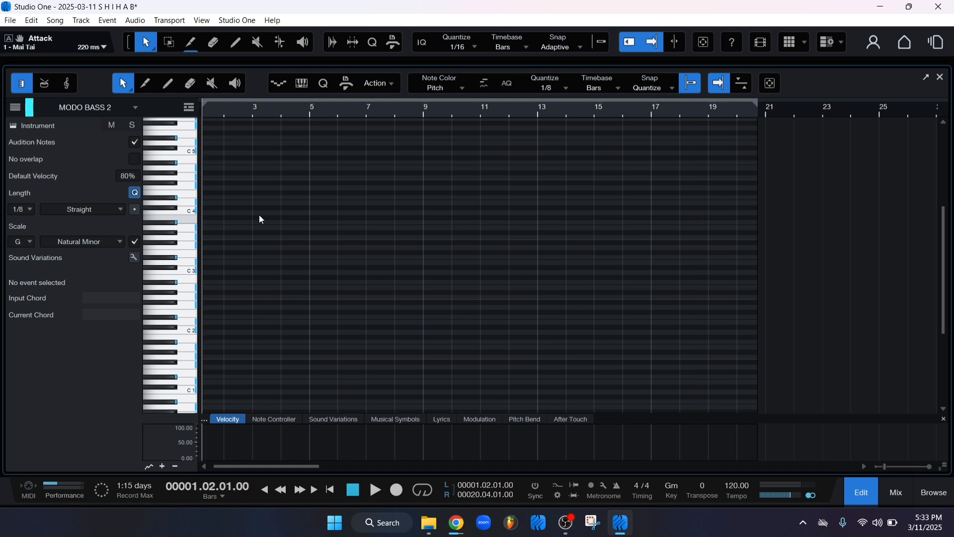
{"action": "key", "text": "space"}
{"action": "key", "text": "space"}
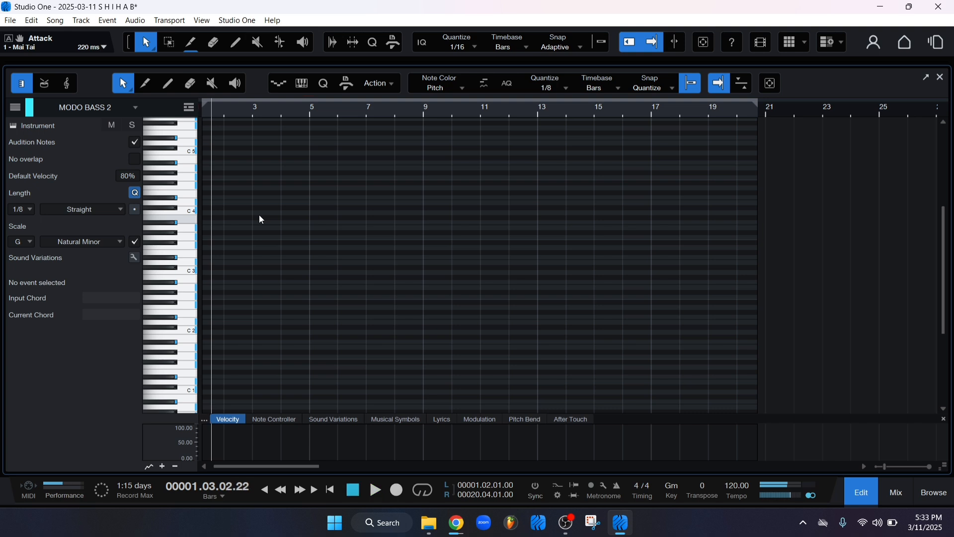
{"action": "scroll", "coordinate": [202, 105], "scroll_direction": "up", "scroll_amount": 5}
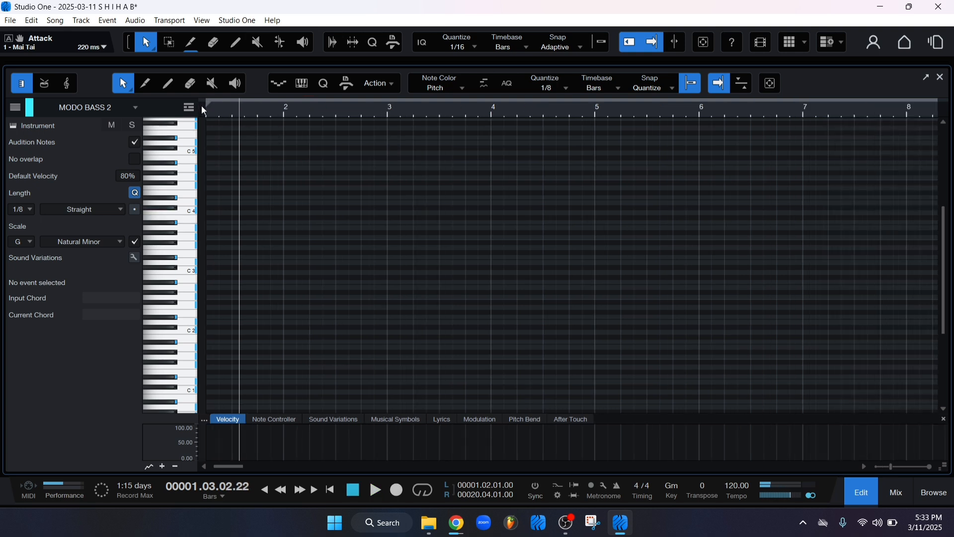
{"action": "key", "text": "space"}
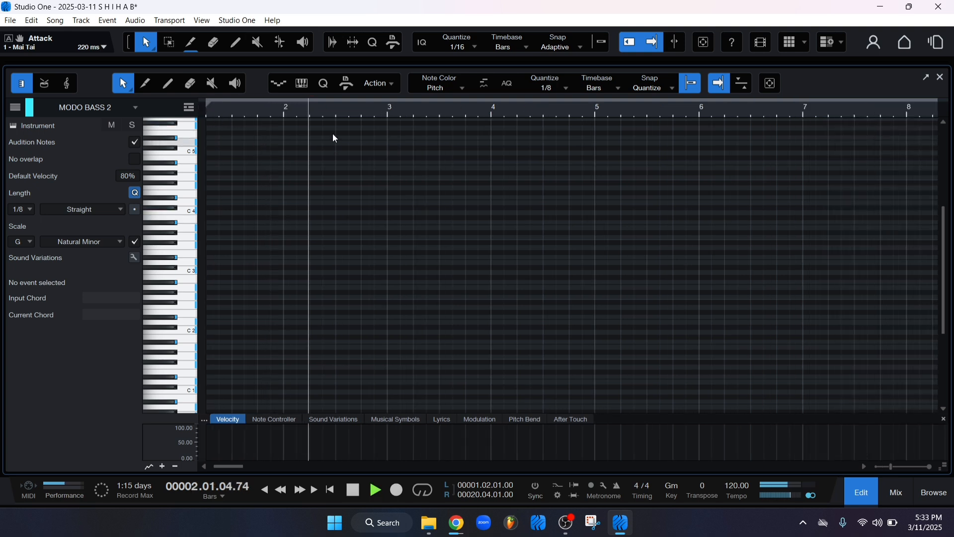
{"action": "scroll", "coordinate": [323, 112], "scroll_direction": "down", "scroll_amount": 2}
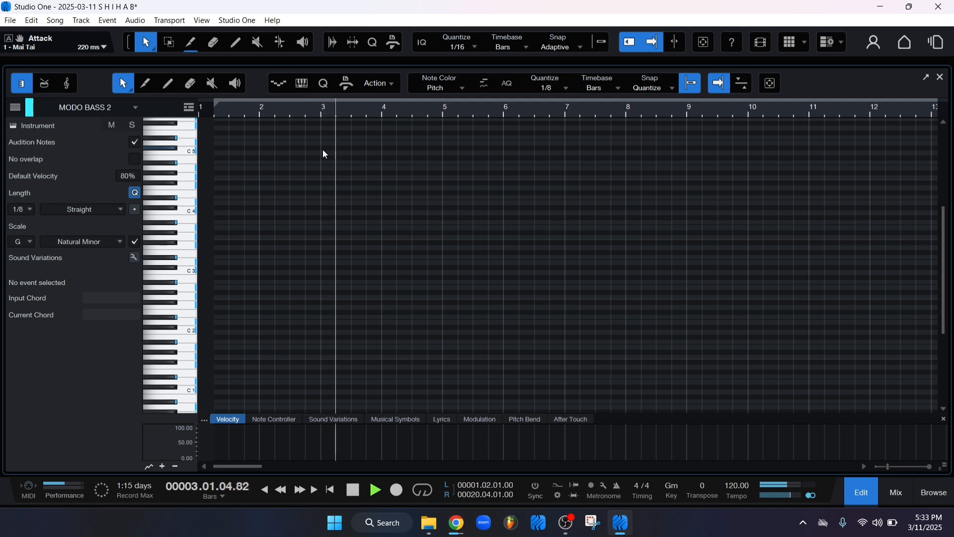
{"action": "key", "text": "space"}
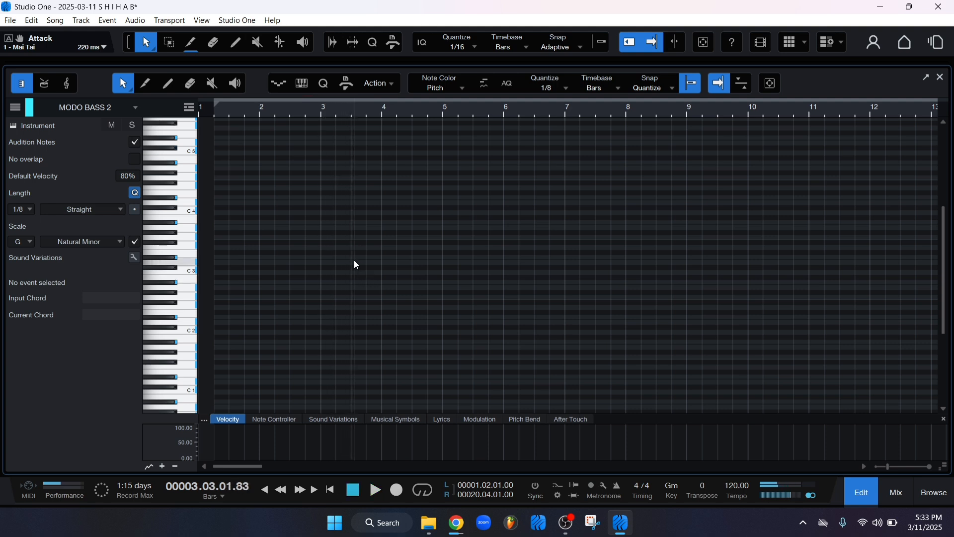
- Draw the first bass note on G2 from 3.3 and extend its end to 5.2 while checking it in playback
{"action": "left_click_drag", "start_coordinate": [354, 260], "coordinate": [427, 259]}
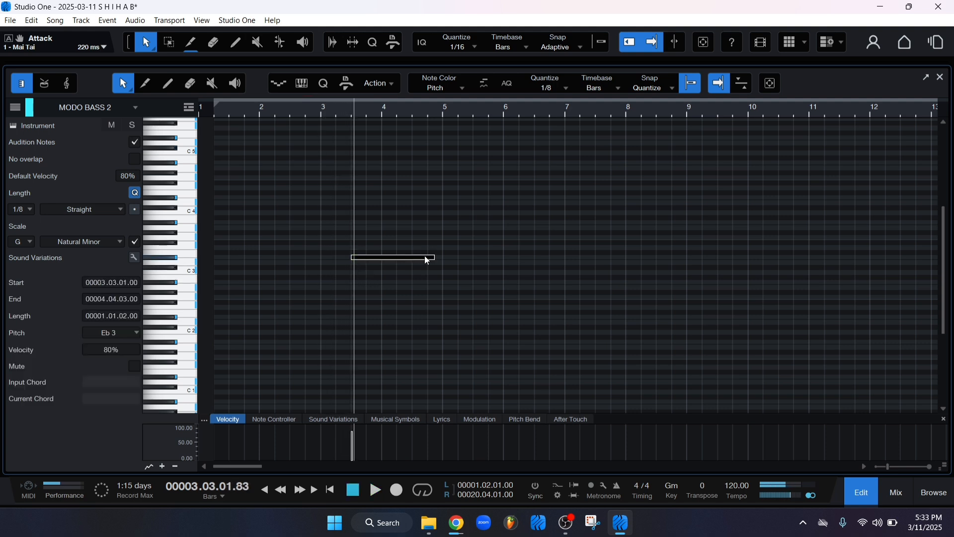
{"action": "left_click_drag", "start_coordinate": [368, 259], "coordinate": [365, 297]}
{"action": "left_click", "coordinate": [299, 114]}
{"action": "key", "text": "f"}
{"action": "key", "text": "space"}
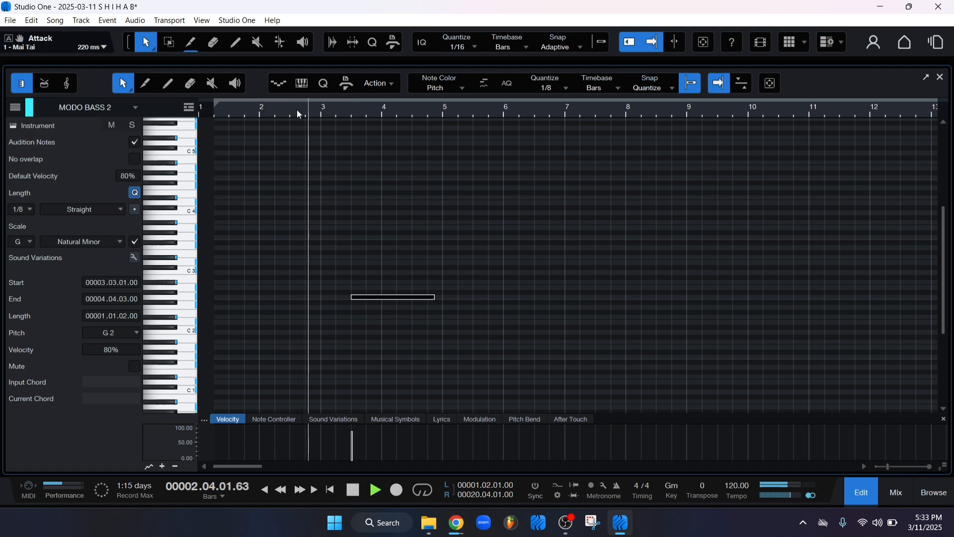
{"action": "scroll", "coordinate": [356, 186], "scroll_direction": "down", "scroll_amount": 2}
{"action": "scroll", "coordinate": [382, 198], "scroll_direction": "down", "scroll_amount": 1}
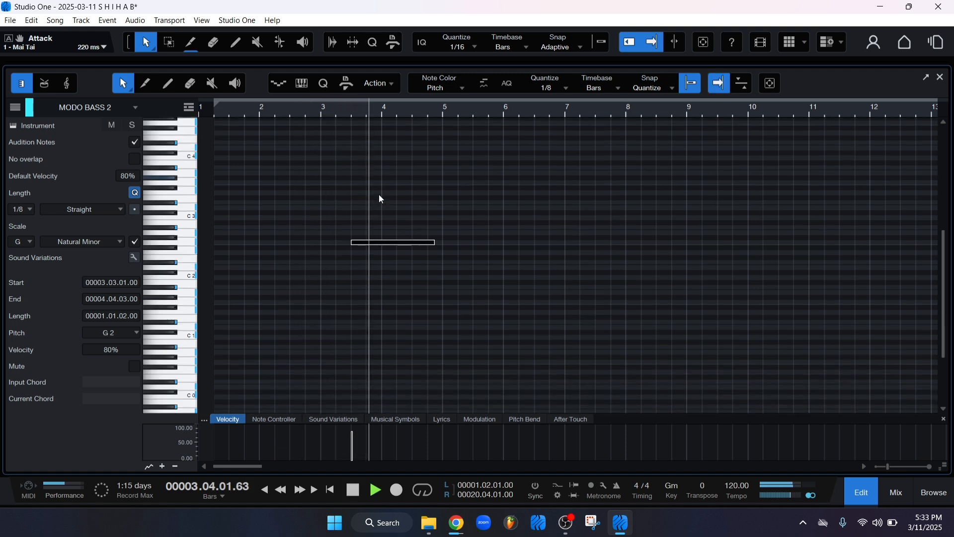
{"action": "left_click_drag", "start_coordinate": [436, 232], "coordinate": [454, 234]}
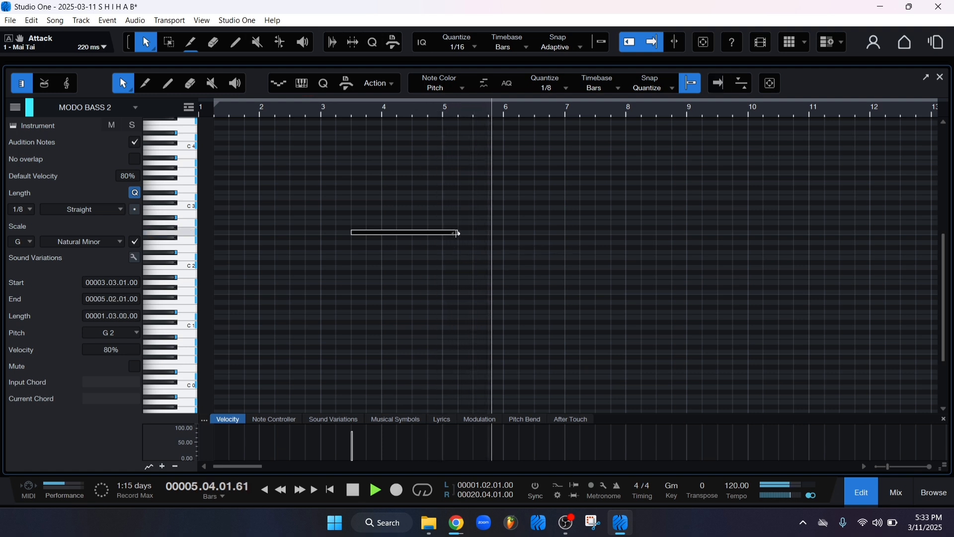
- Duplicate the G2 note and place the copy on Bb2 starting at 5.2
{"action": "key", "text": "d"}
{"action": "key", "text": "space"}
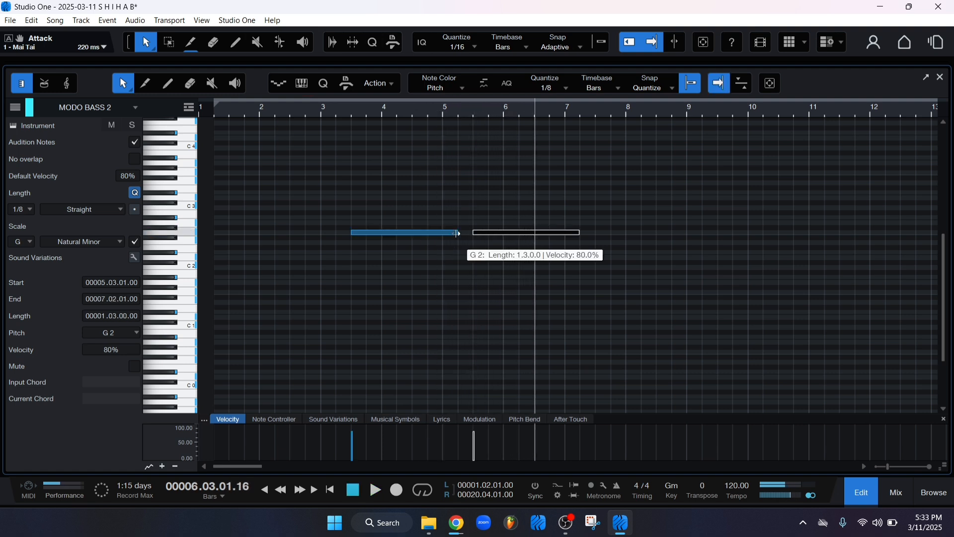
{"action": "left_click_drag", "start_coordinate": [482, 231], "coordinate": [467, 217]}
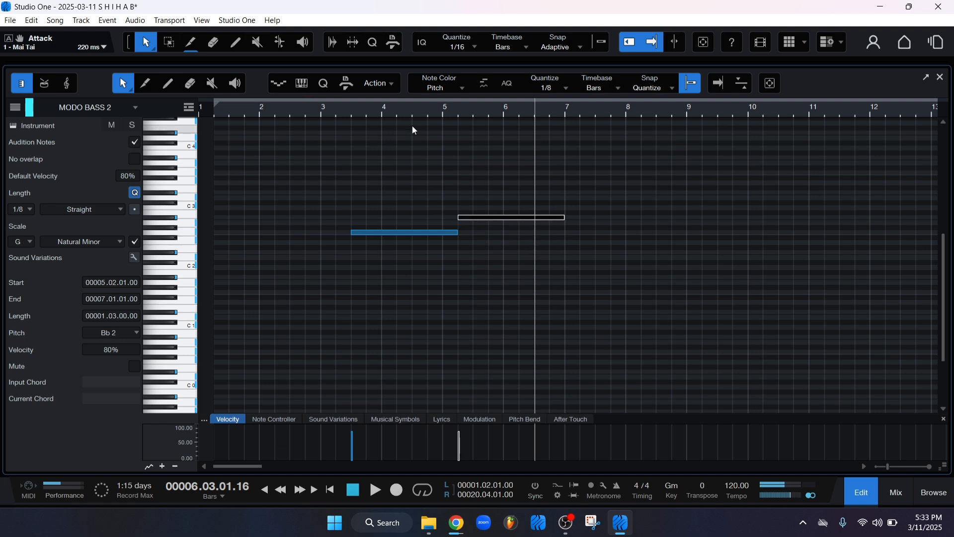
- Listen to the G2 and Bb2 bass notes against the pads from around bar 4 and select both notes
{"action": "left_click", "coordinate": [410, 106]}
{"action": "key", "text": "f"}
{"action": "key", "text": "space"}
{"action": "scroll", "coordinate": [478, 235], "scroll_direction": "up", "scroll_amount": 1}
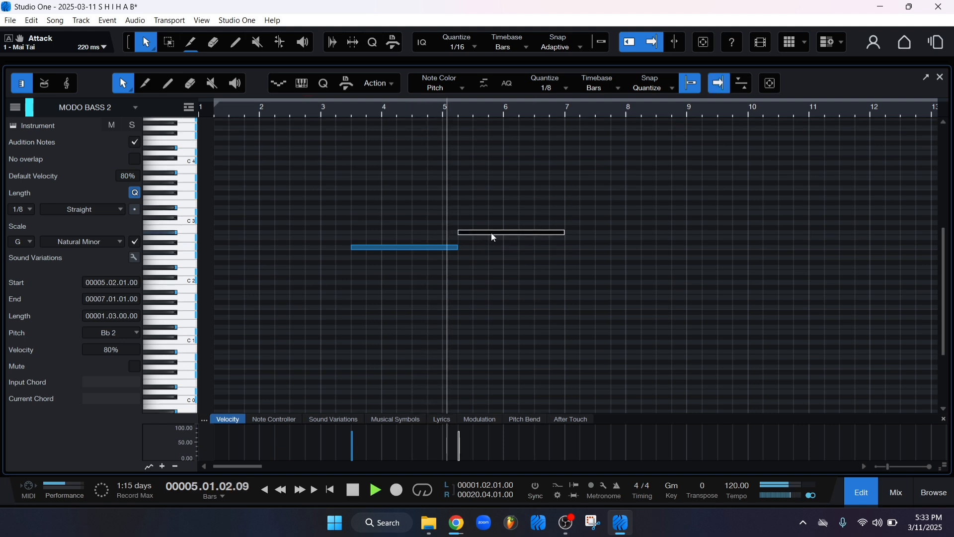
{"action": "left_click", "coordinate": [484, 258]}
{"action": "scroll", "coordinate": [483, 257], "scroll_direction": "up", "scroll_amount": 1}
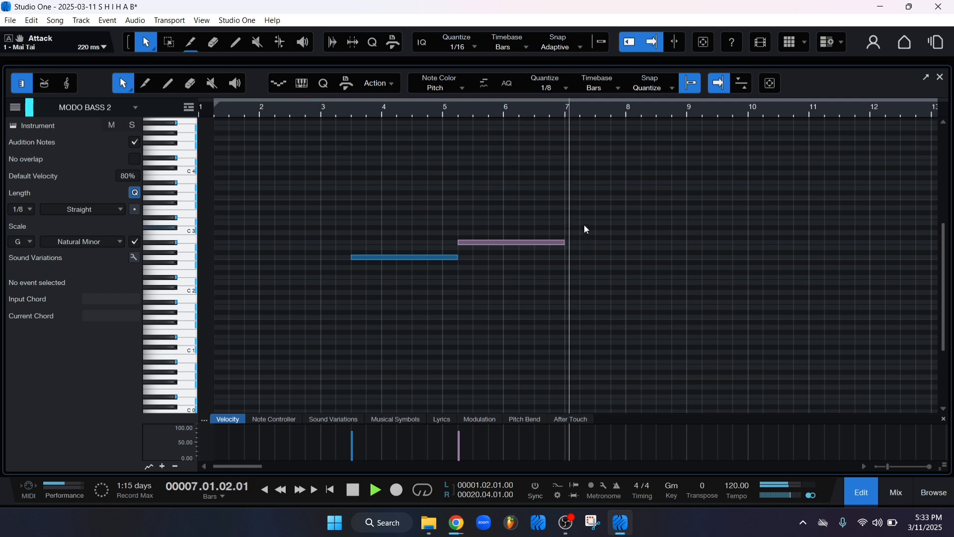
{"action": "left_click_drag", "start_coordinate": [582, 206], "coordinate": [431, 275]}
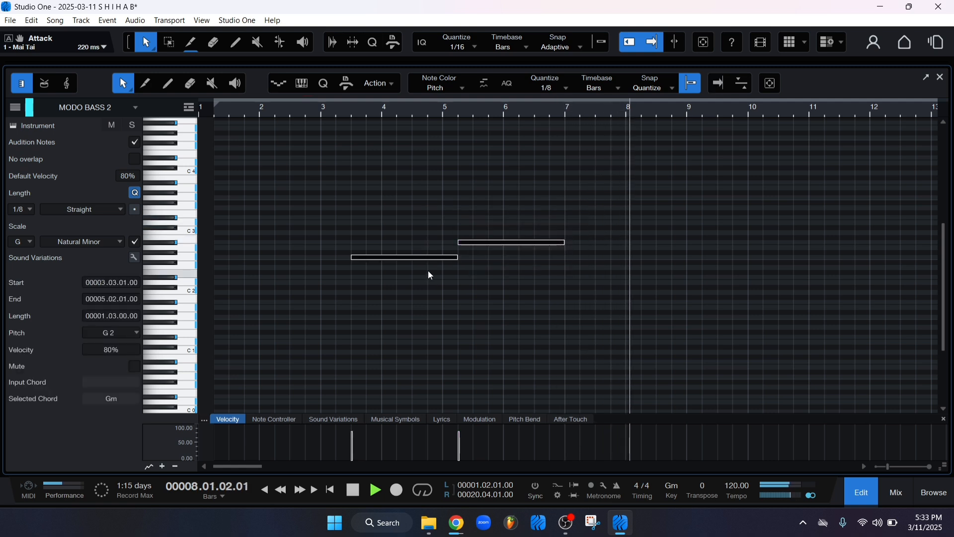
{"action": "key", "text": "space"}
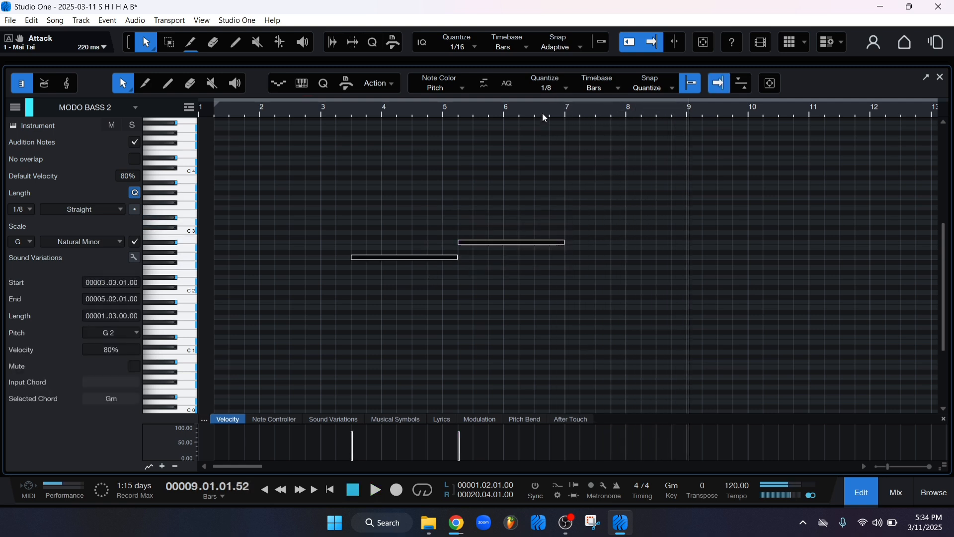
- Locate the next chord change just after bar 7 and add a one-beat G2 note at 7.2
{"action": "left_click", "coordinate": [542, 112]}
{"action": "key", "text": "space"}
{"action": "scroll", "coordinate": [581, 251], "scroll_direction": "down", "scroll_amount": 1}
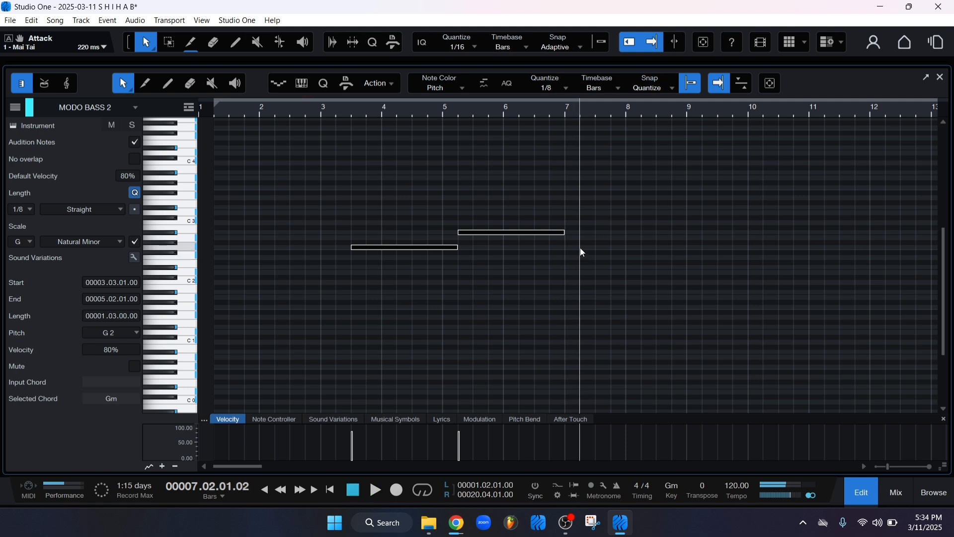
{"action": "left_click", "coordinate": [579, 232]}
{"action": "left_click", "coordinate": [584, 232]}
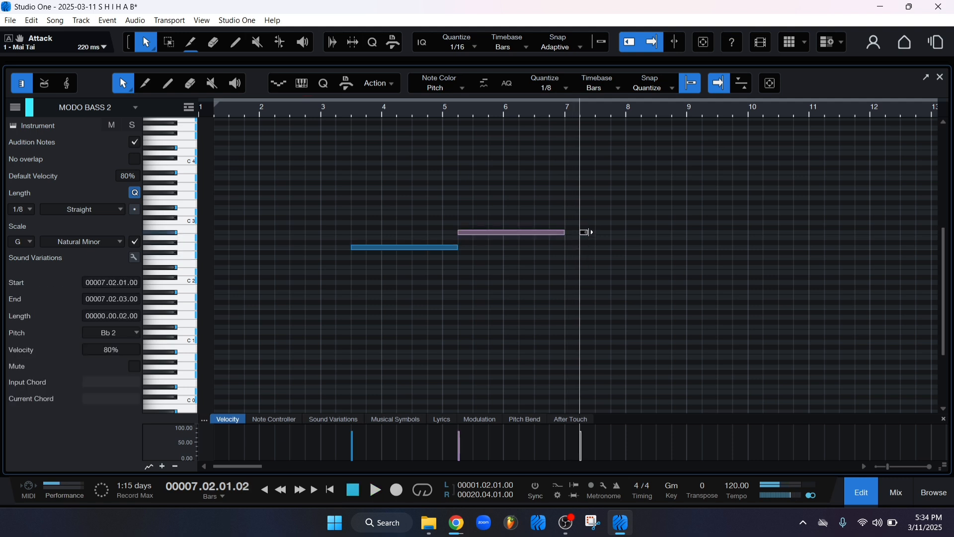
{"action": "mouse_move", "coordinate": [585, 232]}
{"action": "left_mouse_down"}
{"action": "mouse_move", "coordinate": [595, 232]}
{"action": "mouse_move", "coordinate": [591, 249]}
{"action": "left_mouse_up"}
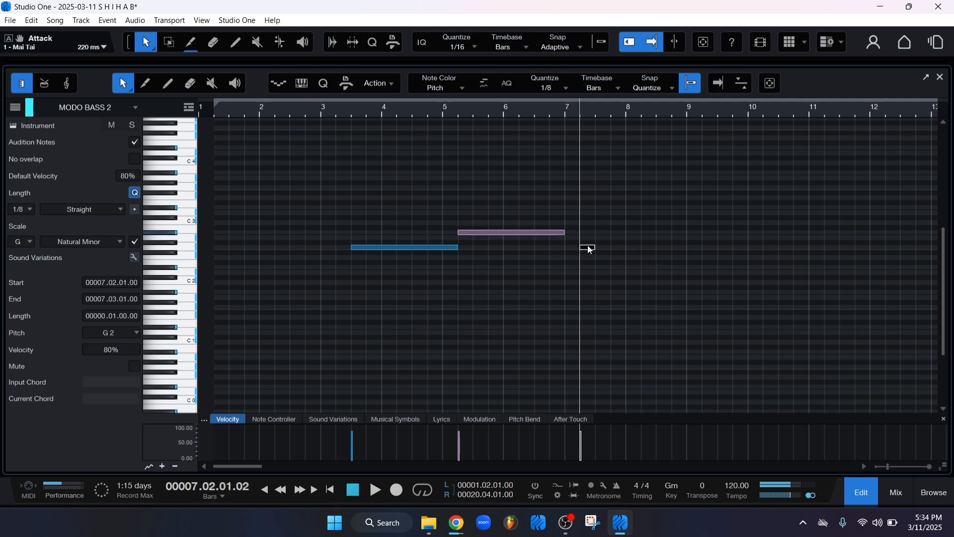
- Set the quantize to 1/16 and add an Eb2 note from 7.2.3 to 8.1.2 directly after the shortened G2 note
{"action": "key", "text": "space"}
{"action": "scroll", "coordinate": [596, 249], "scroll_direction": "up", "scroll_amount": 3}
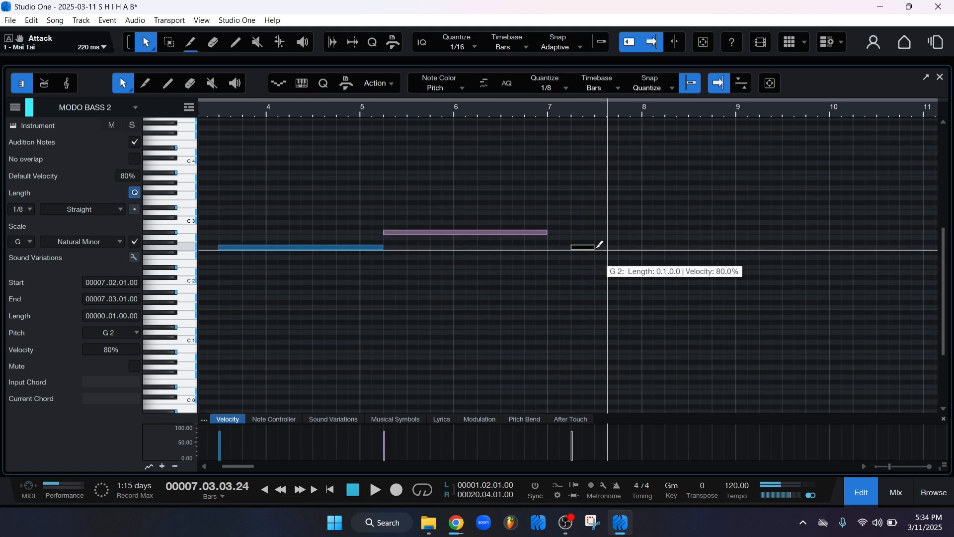
{"action": "left_click", "coordinate": [569, 88]}
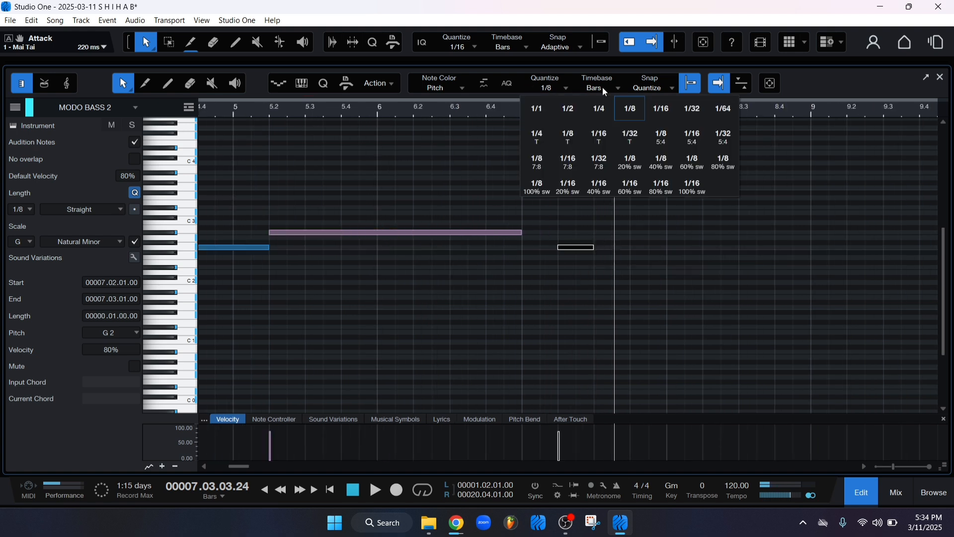
{"action": "left_click", "coordinate": [658, 106]}
{"action": "left_click_drag", "start_coordinate": [593, 247], "coordinate": [677, 268]}
{"action": "key", "text": "d"}
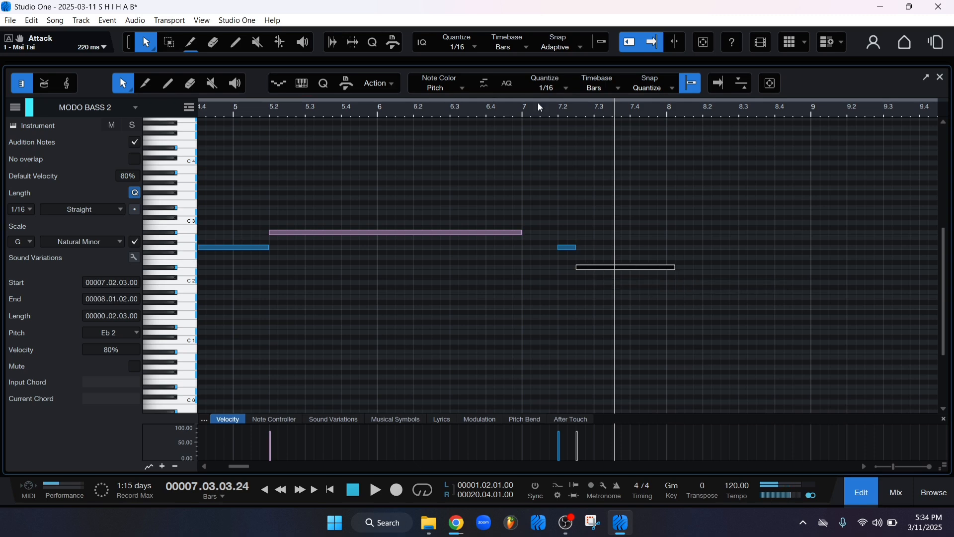
- Check the change in playback, lengthen the short G2 note to one beat, and start the Eb2 note at 7.3
{"action": "left_click", "coordinate": [529, 112]}
{"action": "key", "text": "space"}
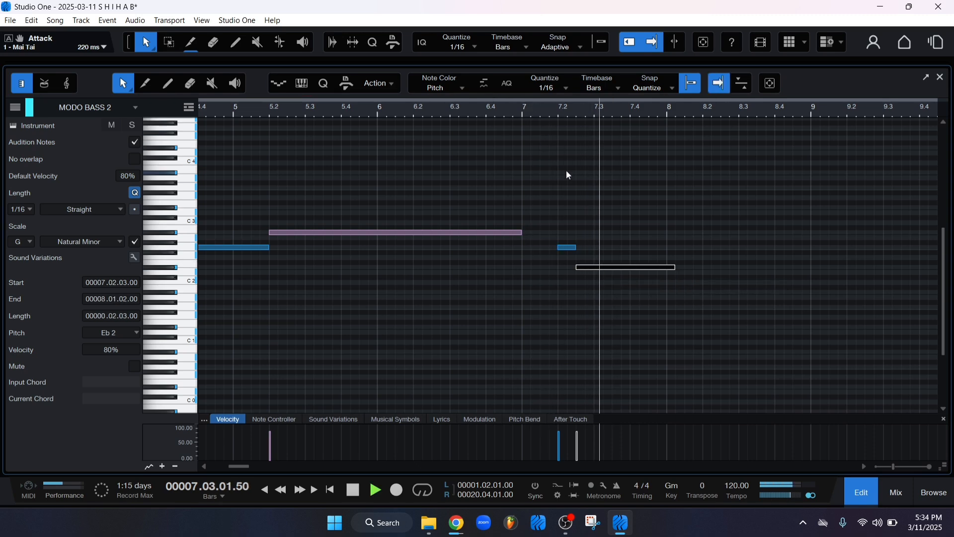
{"action": "key", "text": "space"}
{"action": "scroll", "coordinate": [589, 269], "scroll_direction": "up", "scroll_amount": 2}
{"action": "left_click_drag", "start_coordinate": [588, 269], "coordinate": [598, 250]}
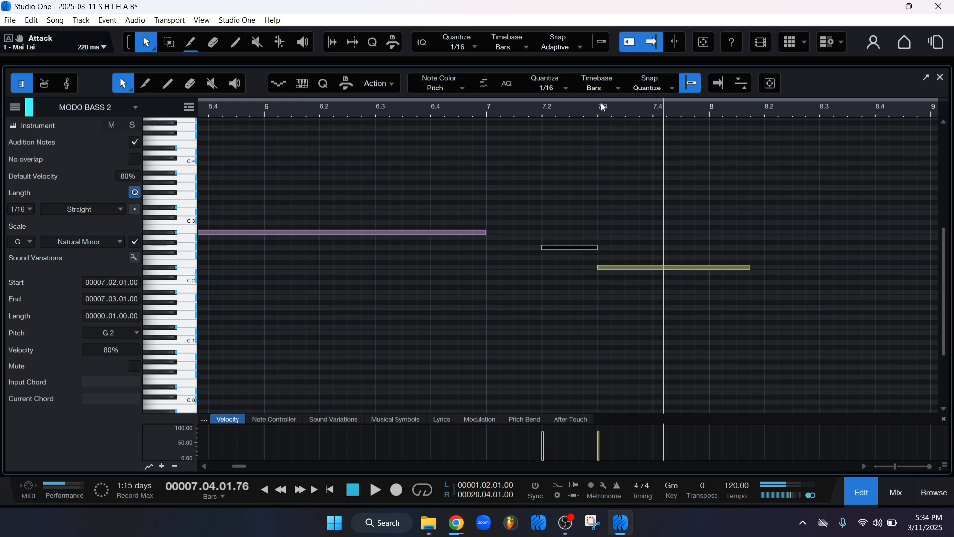
- Set the quantize to 1/4, extend the Eb2 note to 8.2, and add a G2 note from 8.2 to 10.2
{"action": "left_click", "coordinate": [551, 91]}
{"action": "left_click", "coordinate": [600, 109]}
{"action": "left_click", "coordinate": [487, 115]}
{"action": "key", "text": "space"}
{"action": "scroll", "coordinate": [522, 169], "scroll_direction": "down", "scroll_amount": 1}
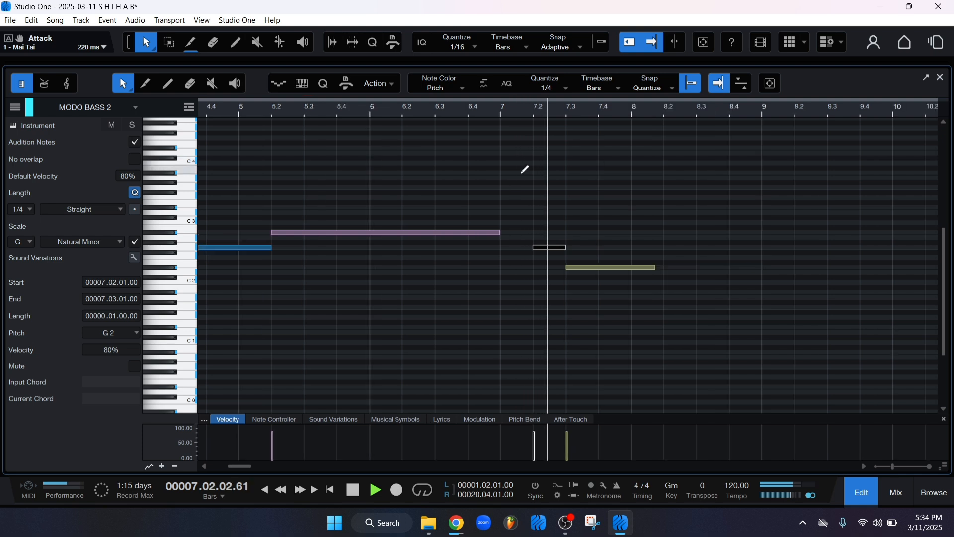
{"action": "scroll", "coordinate": [524, 188], "scroll_direction": "right", "scroll_amount": 1}
{"action": "scroll", "coordinate": [528, 194], "scroll_direction": "down", "scroll_amount": 1}
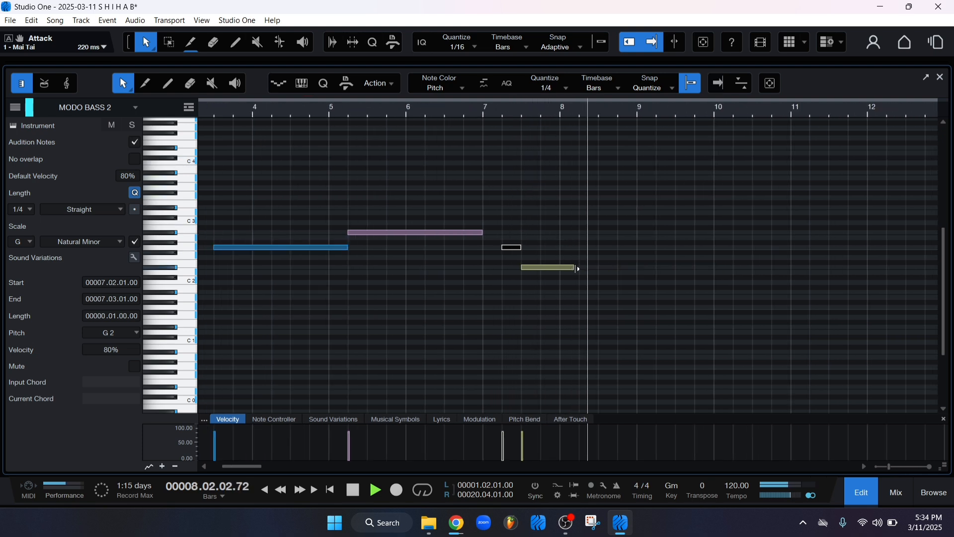
{"action": "left_click_drag", "start_coordinate": [574, 268], "coordinate": [734, 250]}
{"action": "key", "text": "d"}
{"action": "key", "text": "space"}
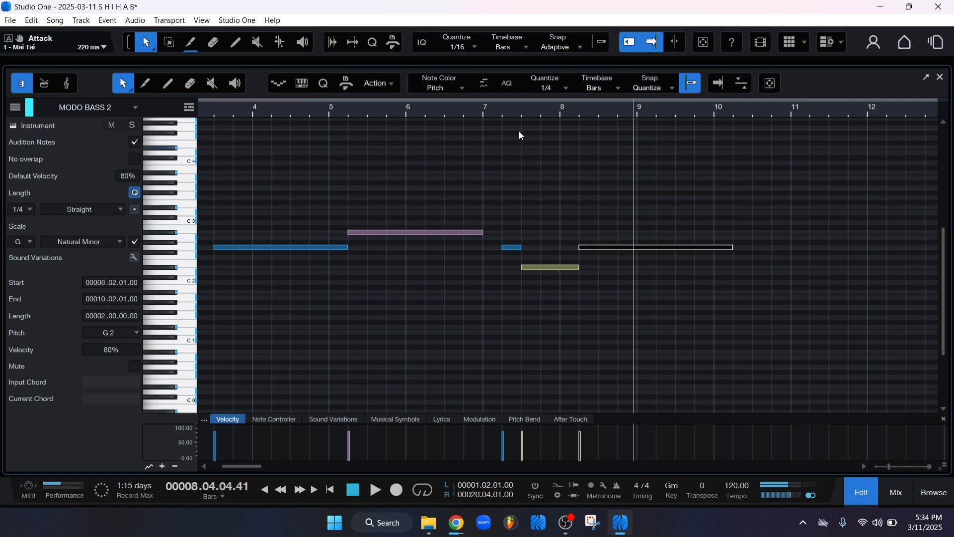
- Listen to the line from just after bar 7 and shorten the last G2 note to end at 9.3
{"action": "left_click", "coordinate": [511, 115]}
{"action": "left_click", "coordinate": [523, 177]}
{"action": "key", "text": "space"}
{"action": "scroll", "coordinate": [523, 177], "scroll_direction": "down", "scroll_amount": 1}
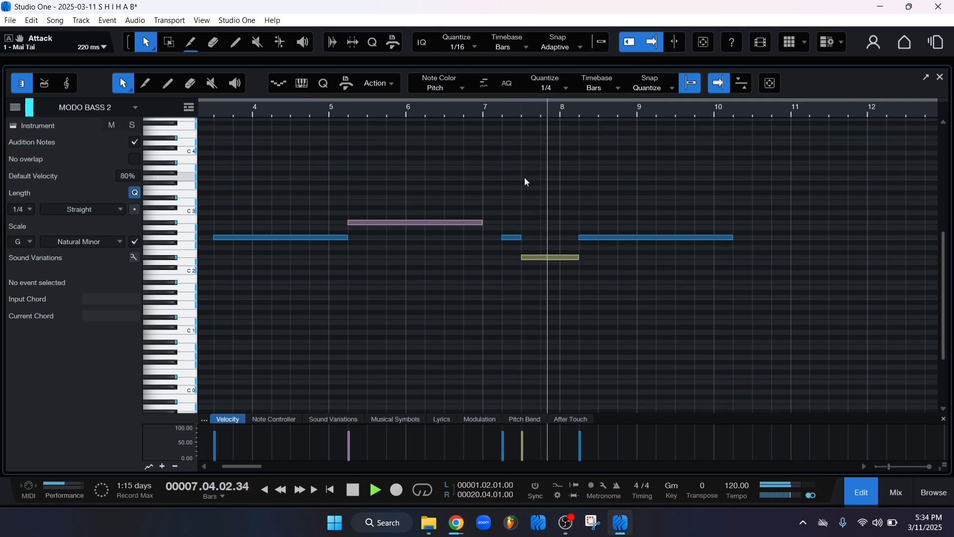
{"action": "scroll", "coordinate": [524, 178], "scroll_direction": "up", "scroll_amount": 1}
{"action": "scroll", "coordinate": [549, 191], "scroll_direction": "right", "scroll_amount": 2}
{"action": "scroll", "coordinate": [551, 195], "scroll_direction": "right", "scroll_amount": 1}
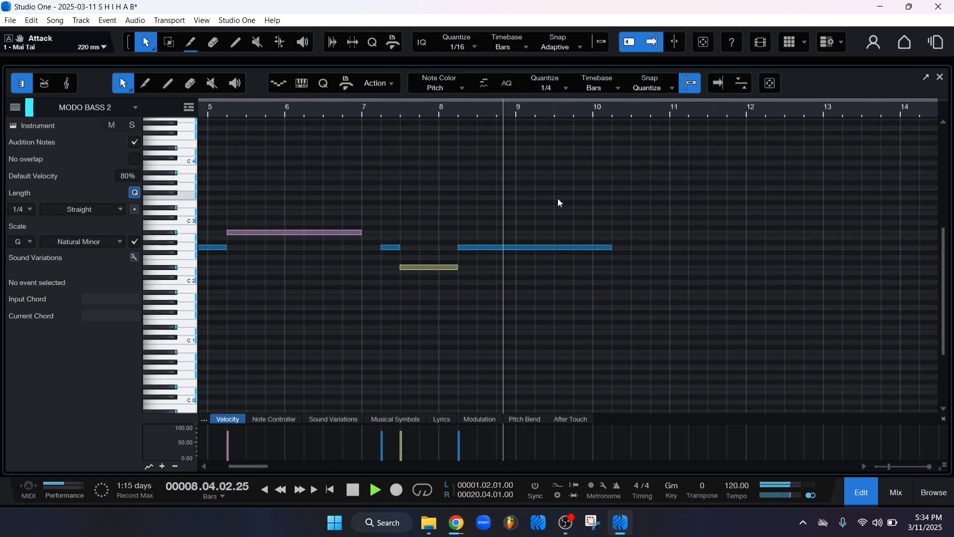
{"action": "key", "text": "f"}
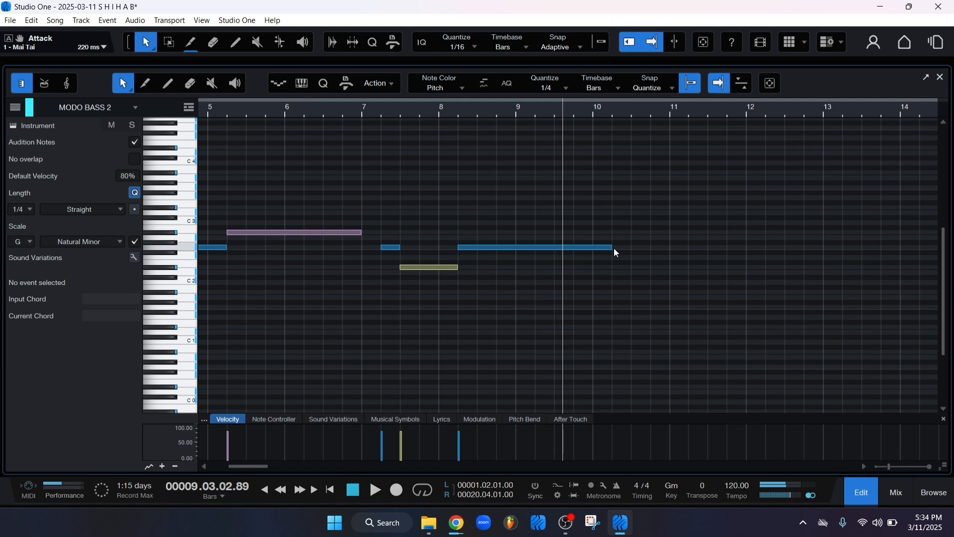
{"action": "left_click_drag", "start_coordinate": [614, 249], "coordinate": [556, 248]}
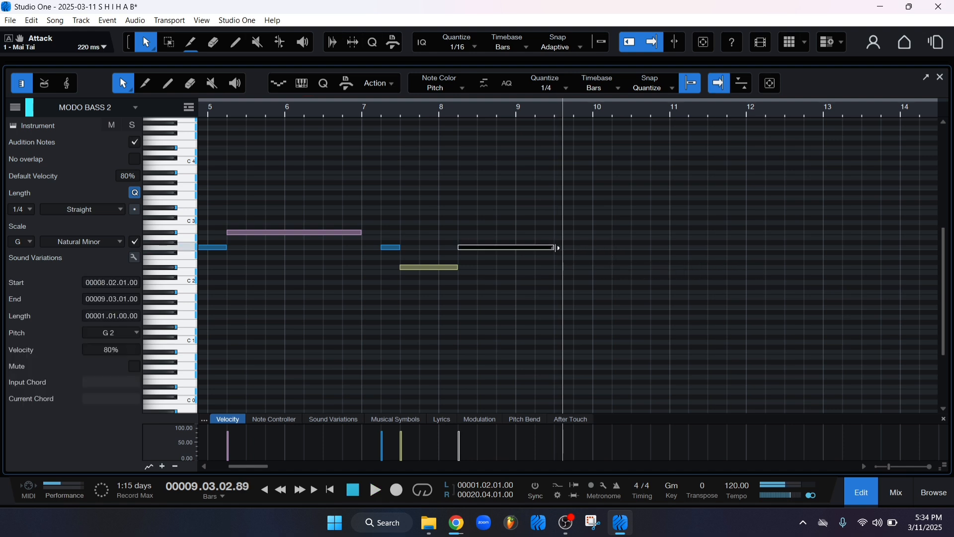
- Add a D3 note from 9.3 to 10.4 directly after the last G2 note and listen from just after bar 9
{"action": "left_click", "coordinate": [556, 209]}
{"action": "left_click_drag", "start_coordinate": [556, 209], "coordinate": [659, 213]}
{"action": "left_click", "coordinate": [526, 112]}
{"action": "left_click", "coordinate": [527, 183]}
{"action": "key", "text": "space"}
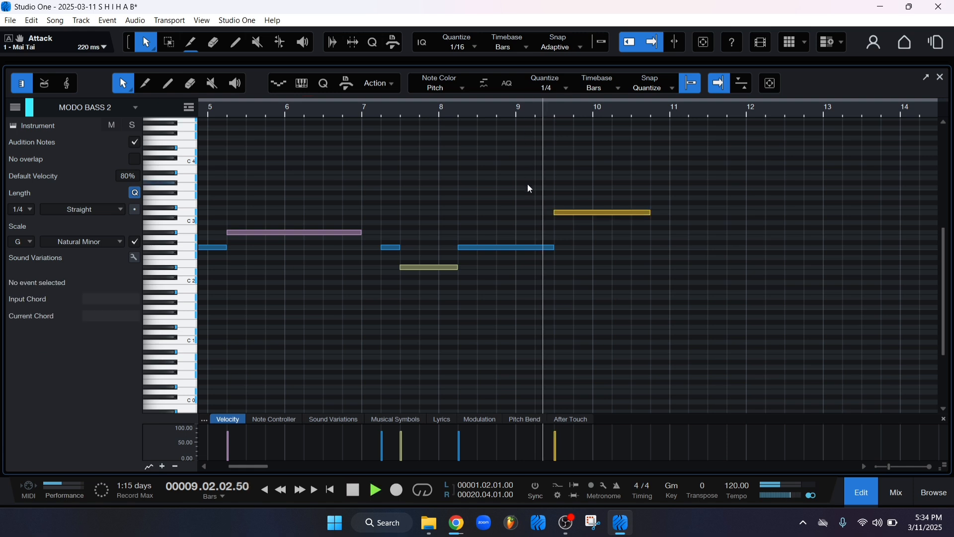
- Lower the new note to Bb2, transpose the three notes between 7.2 and 9.3 down to D2 and Bb1, and check playback
{"action": "left_click_drag", "start_coordinate": [571, 212], "coordinate": [573, 231]}
{"action": "left_click_drag", "start_coordinate": [497, 200], "coordinate": [408, 294]}
{"action": "left_click_drag", "start_coordinate": [468, 210], "coordinate": [418, 294]}
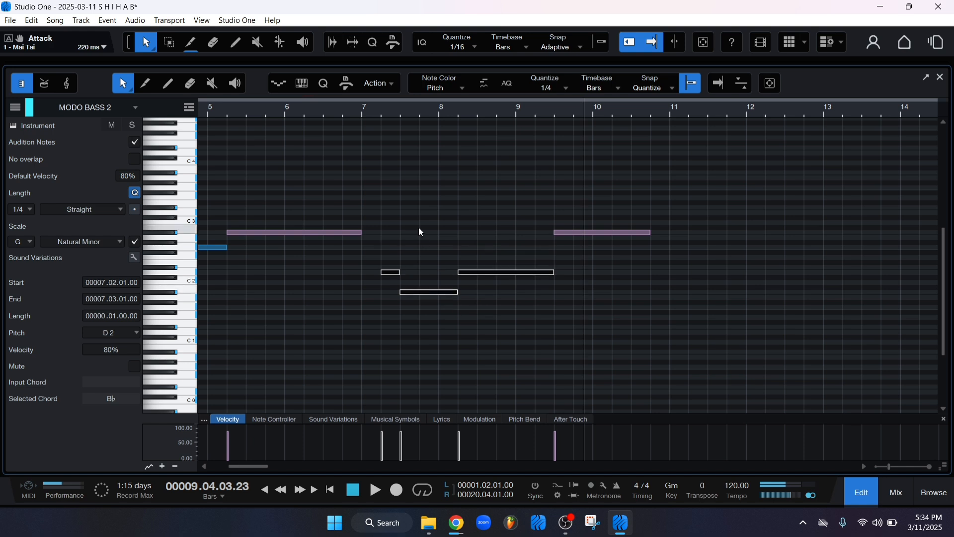
{"action": "left_click", "coordinate": [421, 232]}
{"action": "left_click", "coordinate": [552, 114]}
{"action": "key", "text": "space"}
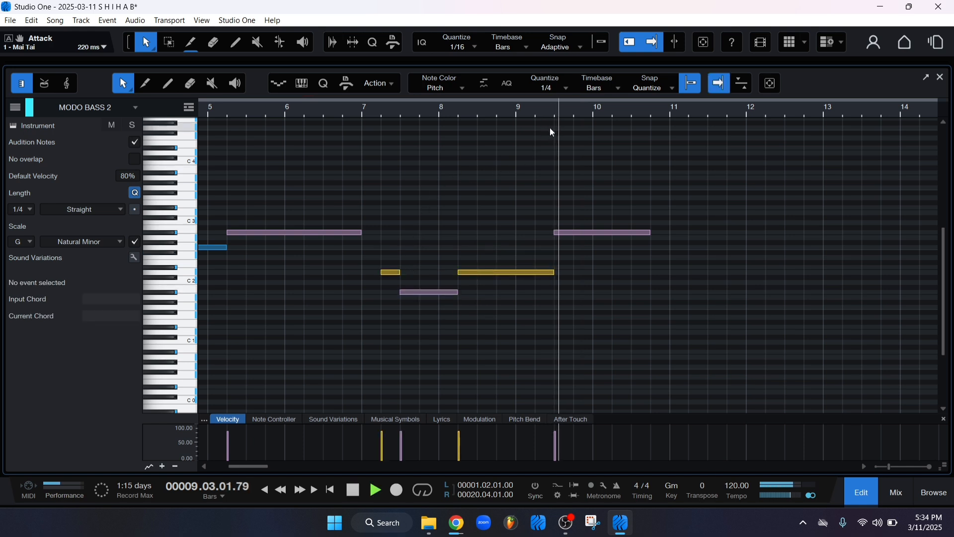
{"action": "key", "text": "space"}
- Lower the Bb2 note starting at 9.3 to G2 and listen to the line again
{"action": "left_click_drag", "start_coordinate": [458, 233], "coordinate": [458, 249]}
{"action": "left_click", "coordinate": [432, 116]}
{"action": "key", "text": "space"}
{"action": "scroll", "coordinate": [437, 145], "scroll_direction": "down", "scroll_amount": 1}
{"action": "scroll", "coordinate": [447, 155], "scroll_direction": "up", "scroll_amount": 1}
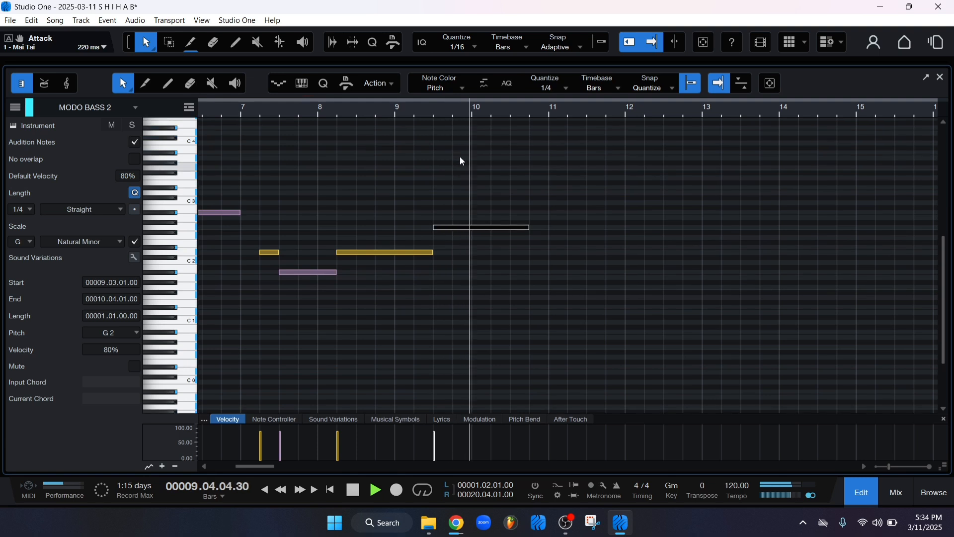
- Shorten the G2 note to end at 10.3, duplicate it as an A2 note from 10.3 to 11.3, and play the result
{"action": "mouse_move", "coordinate": [530, 234]}
{"action": "left_mouse_down"}
{"action": "mouse_move", "coordinate": [515, 234]}
{"action": "mouse_move", "coordinate": [540, 225]}
{"action": "left_mouse_up"}
{"action": "key", "text": "d"}
{"action": "key", "text": "space"}
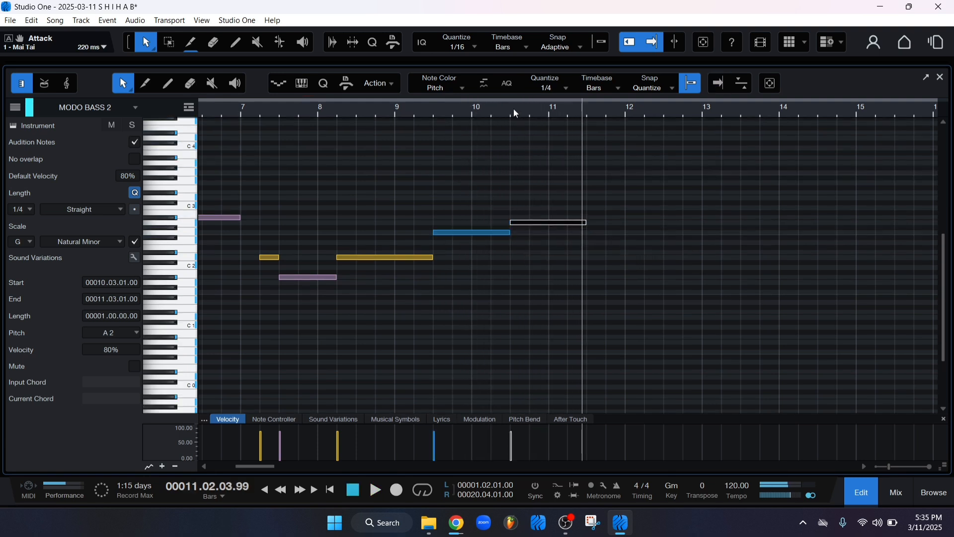
{"action": "left_click", "coordinate": [512, 108]}
{"action": "key", "text": "space"}
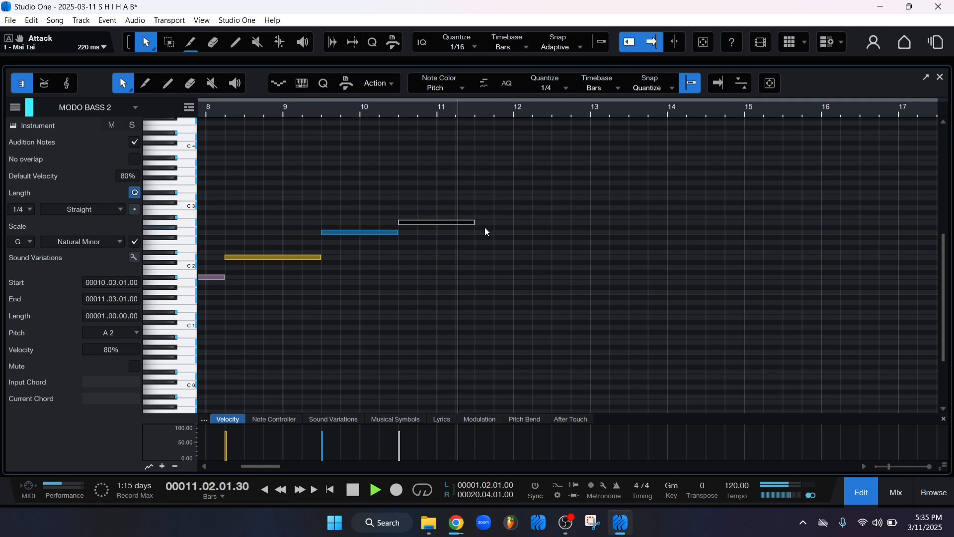
- Duplicate the A2 note to 11.3, raise the copy to Bb2, and extend it to 13.3 while listening
{"action": "key", "text": "d"}
{"action": "left_click_drag", "start_coordinate": [486, 222], "coordinate": [489, 216]}
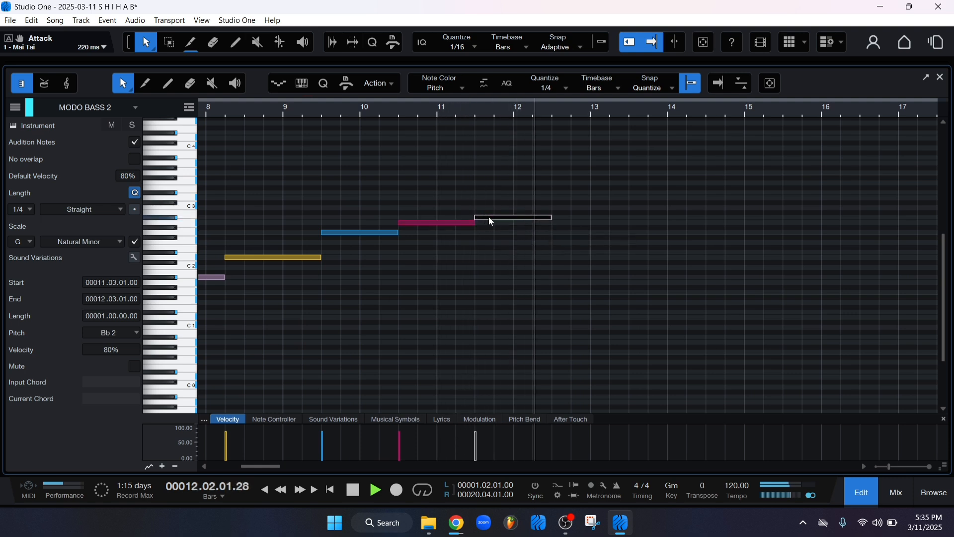
{"action": "left_click_drag", "start_coordinate": [550, 219], "coordinate": [622, 230]}
{"action": "key", "text": "w"}
{"action": "key", "text": "w"}
{"action": "key", "text": "space"}
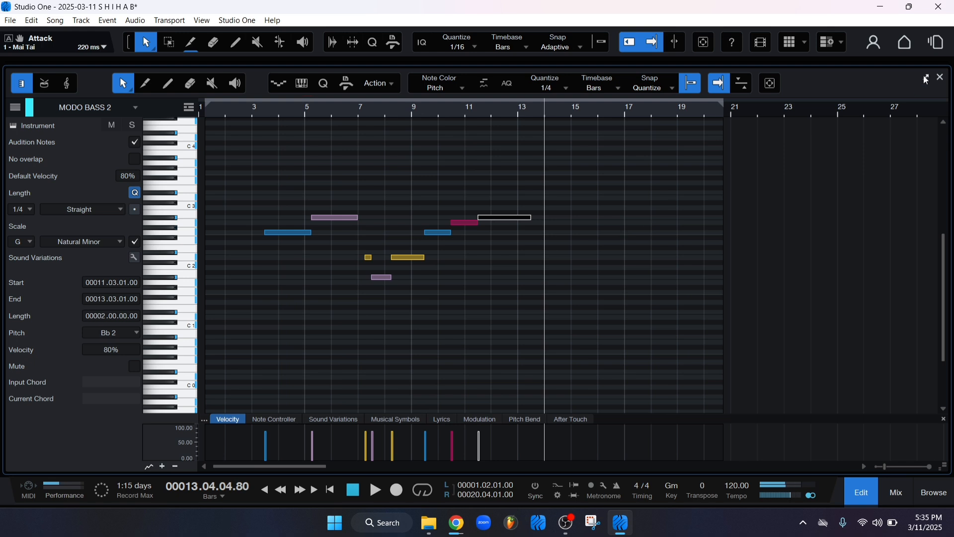
- Close the note editor, lower the MODO BASS 2 track volume to -12.5 dB, and audition it from about bar 2
{"action": "left_click", "coordinate": [939, 79]}
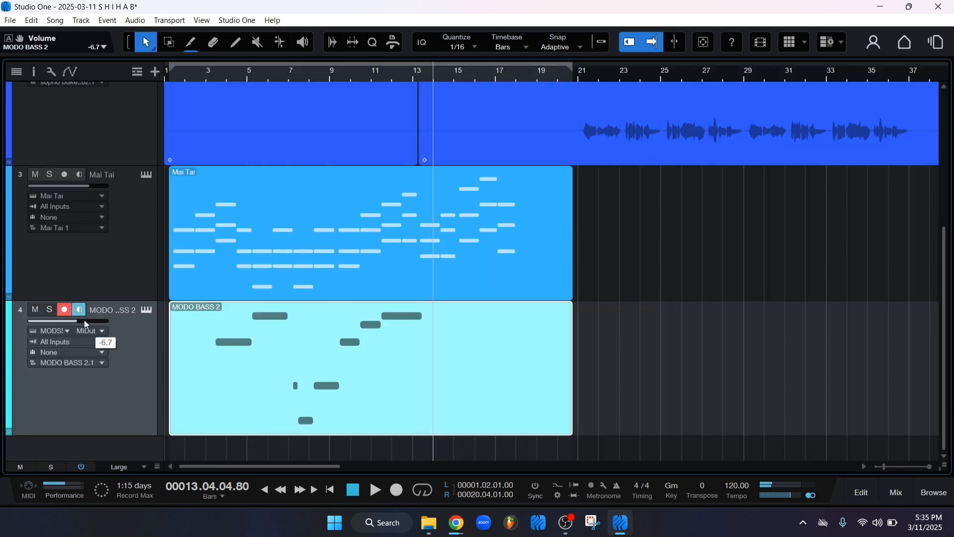
{"action": "left_click_drag", "start_coordinate": [85, 320], "coordinate": [79, 322]}
{"action": "left_click", "coordinate": [199, 77]}
{"action": "key", "text": "space"}
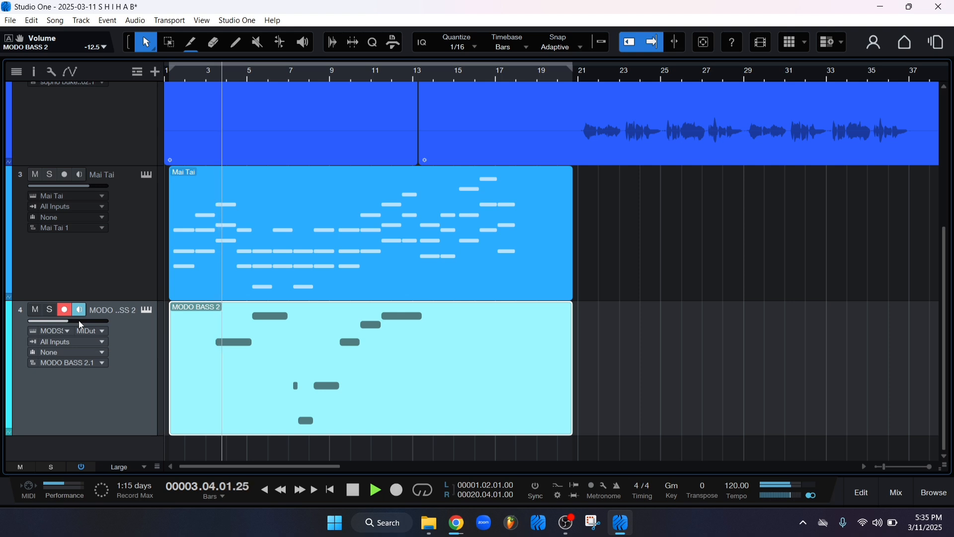
{"action": "key", "text": "space"}
{"action": "left_click", "coordinate": [627, 300]}
- Play the song from the beginning and lower the Mai Tai track volume to -5.4 dB
{"action": "scroll", "coordinate": [323, 289], "scroll_direction": "down", "scroll_amount": 2}
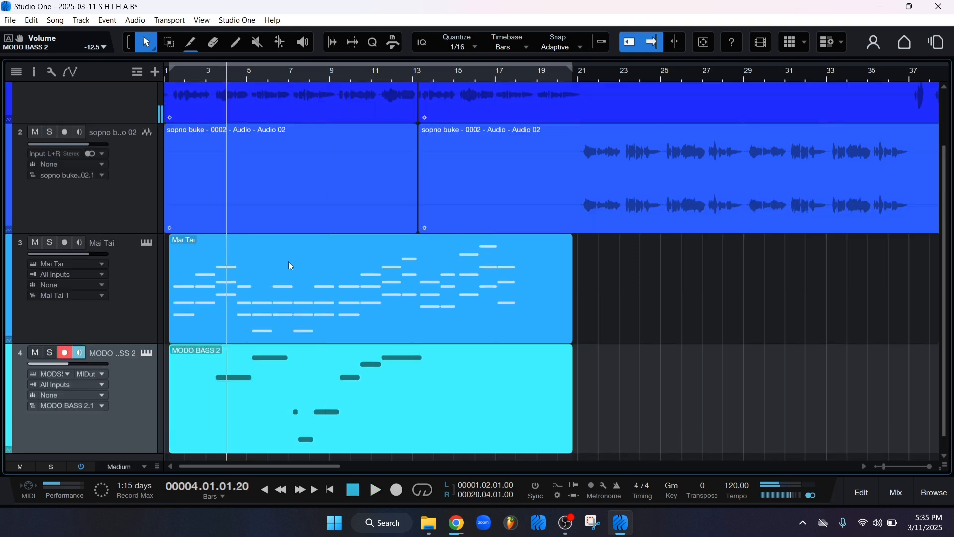
{"action": "scroll", "coordinate": [291, 266], "scroll_direction": "up", "scroll_amount": 2}
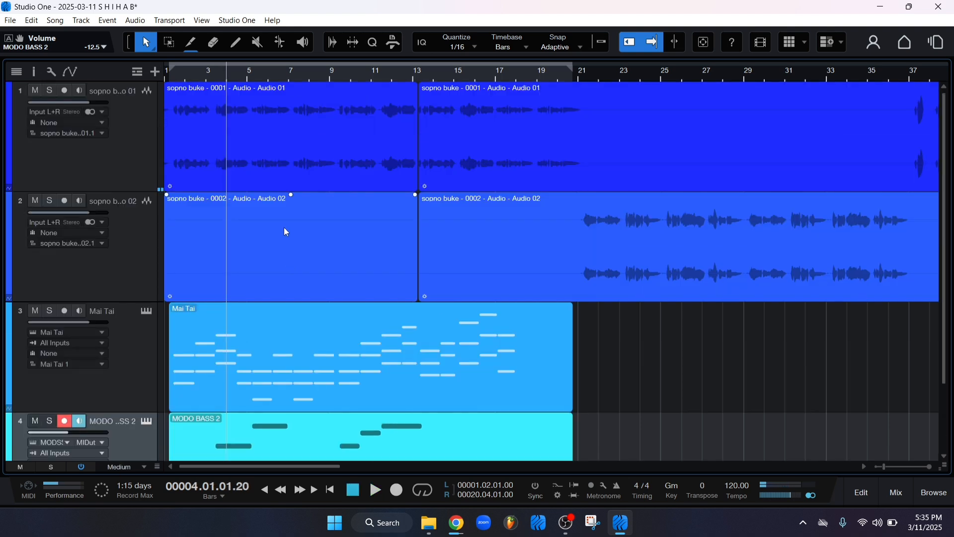
{"action": "scroll", "coordinate": [287, 217], "scroll_direction": "down", "scroll_amount": 3}
{"action": "scroll", "coordinate": [287, 217], "scroll_direction": "up", "scroll_amount": 3}
{"action": "key", "text": "comma"}
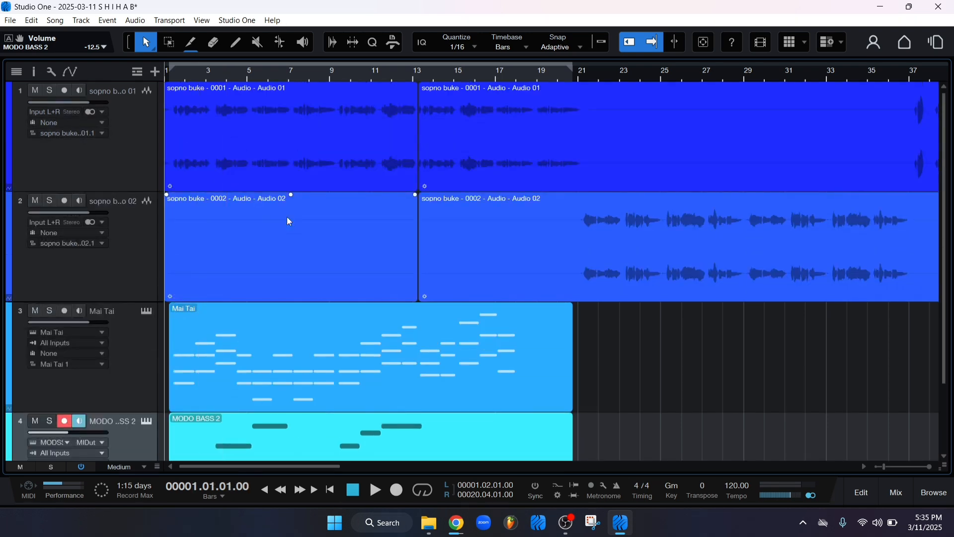
{"action": "scroll", "coordinate": [287, 216], "scroll_direction": "down", "scroll_amount": 3}
{"action": "scroll", "coordinate": [287, 214], "scroll_direction": "up", "scroll_amount": 3}
{"action": "key", "text": "space"}
{"action": "scroll", "coordinate": [304, 208], "scroll_direction": "down", "scroll_amount": 3}
{"action": "scroll", "coordinate": [321, 197], "scroll_direction": "up", "scroll_amount": 3}
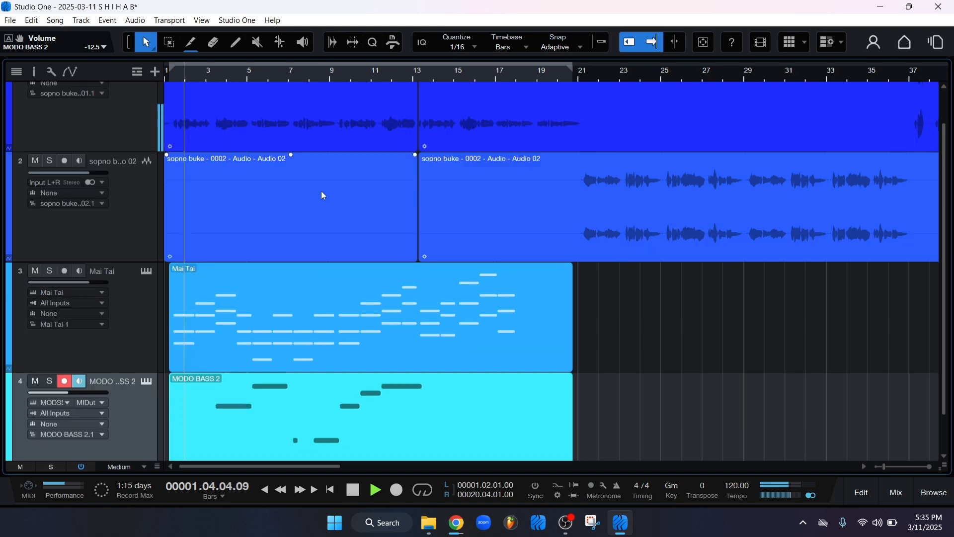
{"action": "left_click_drag", "start_coordinate": [100, 322], "coordinate": [90, 322]}
{"action": "scroll", "coordinate": [206, 272], "scroll_direction": "down", "scroll_amount": 3}
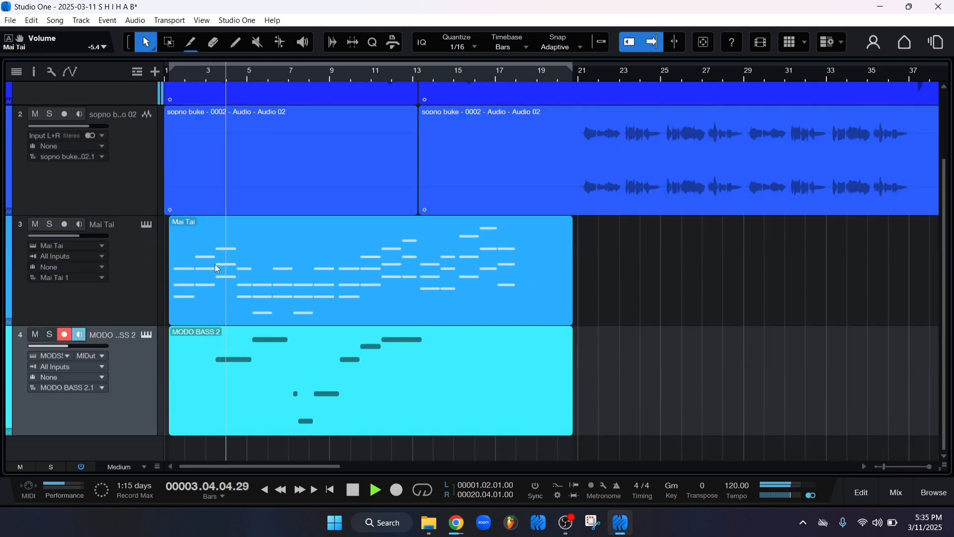
- Listen to the vocals, pad and bass together up to bar 19, checking the channels in the mixer
{"action": "scroll", "coordinate": [274, 258], "scroll_direction": "up", "scroll_amount": 3}
{"action": "scroll", "coordinate": [201, 72], "scroll_direction": "up", "scroll_amount": 2}
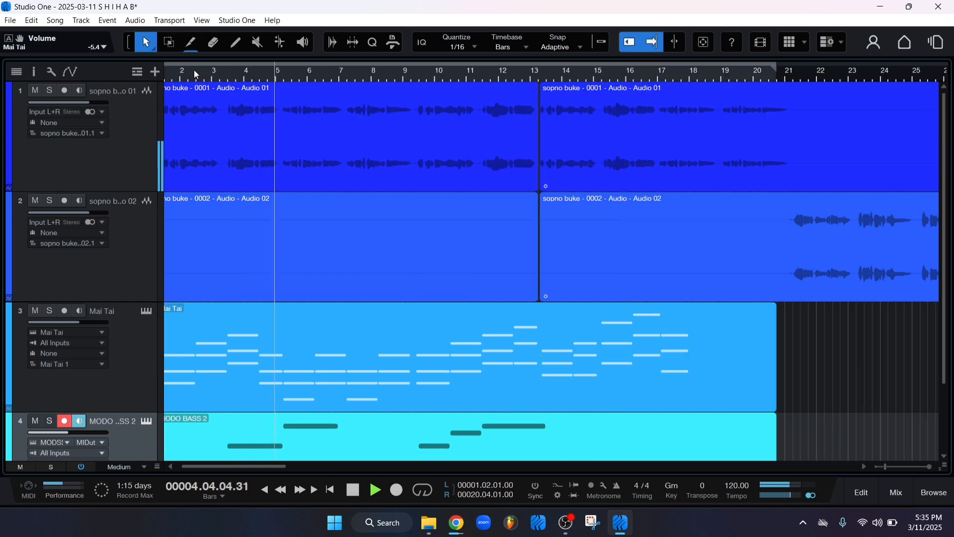
{"action": "scroll", "coordinate": [291, 134], "scroll_direction": "down", "scroll_amount": 2}
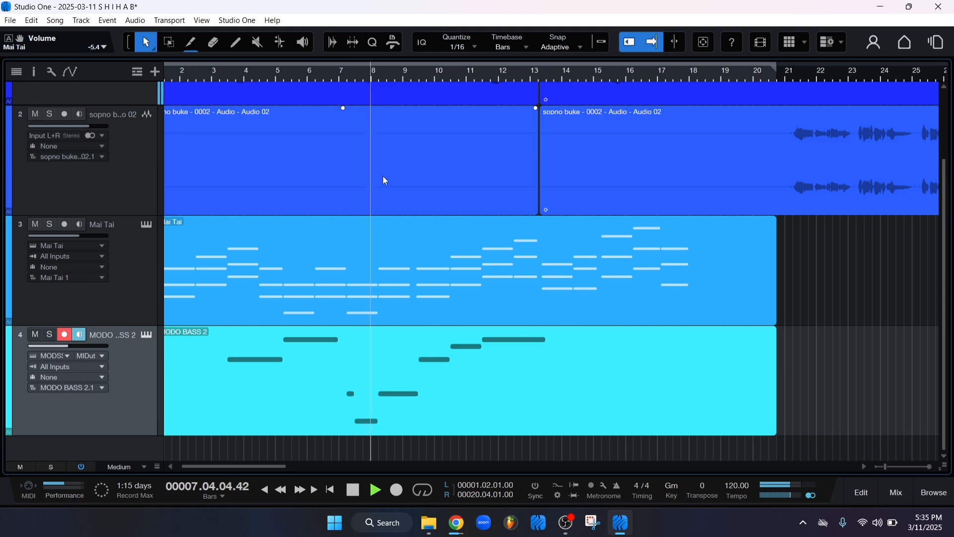
{"action": "scroll", "coordinate": [384, 180], "scroll_direction": "up", "scroll_amount": 1}
{"action": "scroll", "coordinate": [385, 183], "scroll_direction": "up", "scroll_amount": 1}
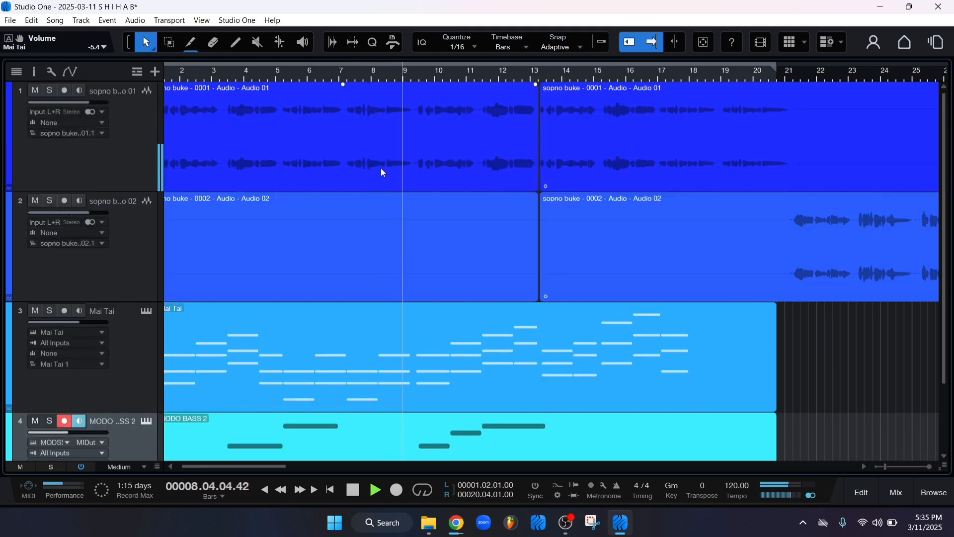
{"action": "scroll", "coordinate": [388, 171], "scroll_direction": "down", "scroll_amount": 2}
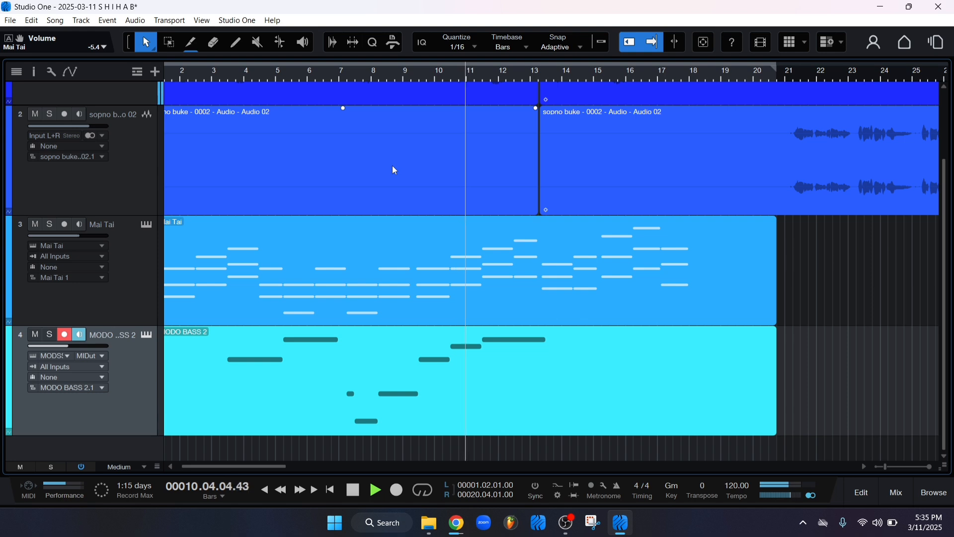
{"action": "left_click", "coordinate": [897, 492]}
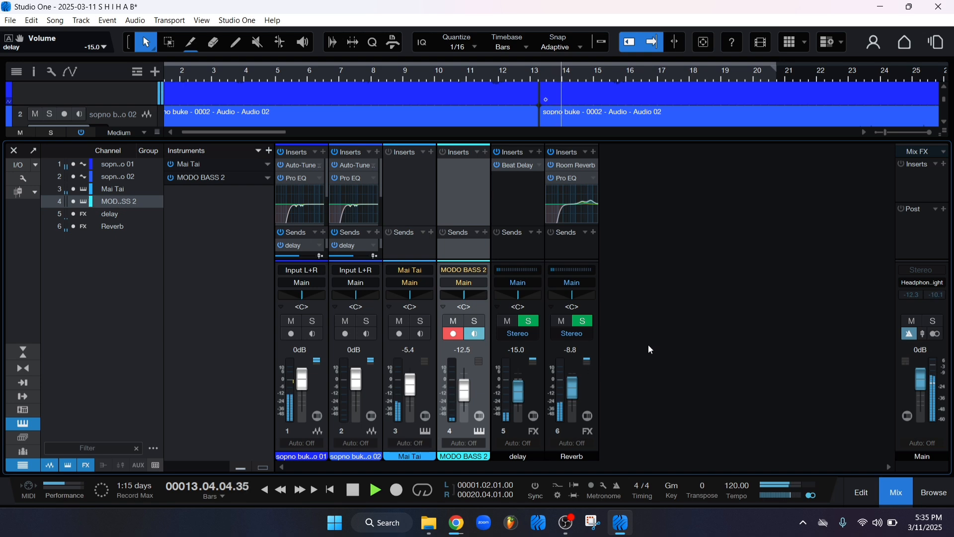
{"action": "left_click", "coordinate": [898, 485]}
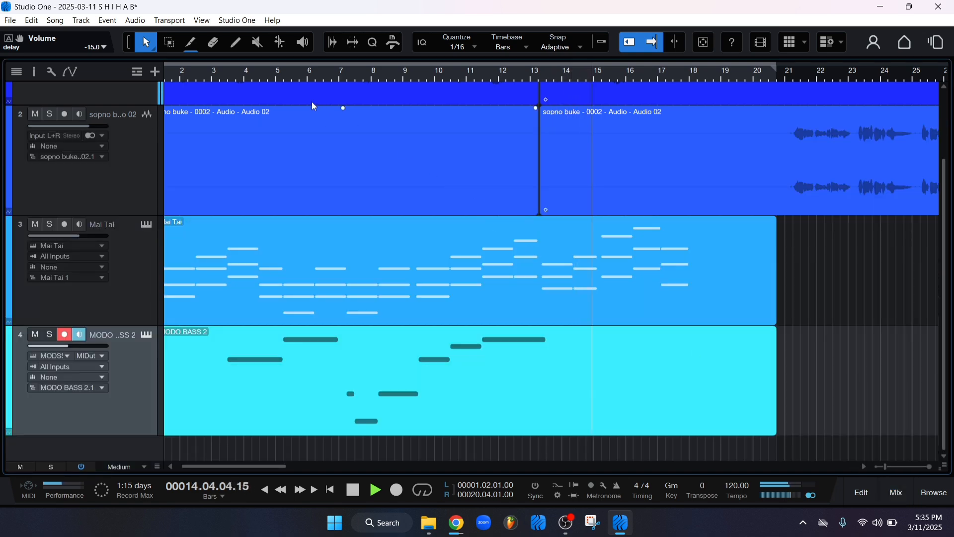
{"action": "key", "text": "F3"}
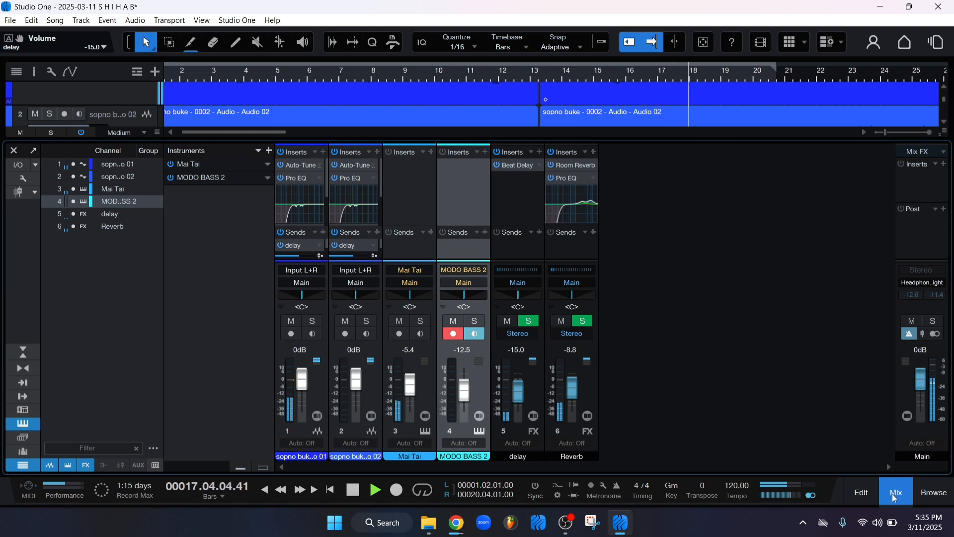
{"action": "key", "text": "F3"}
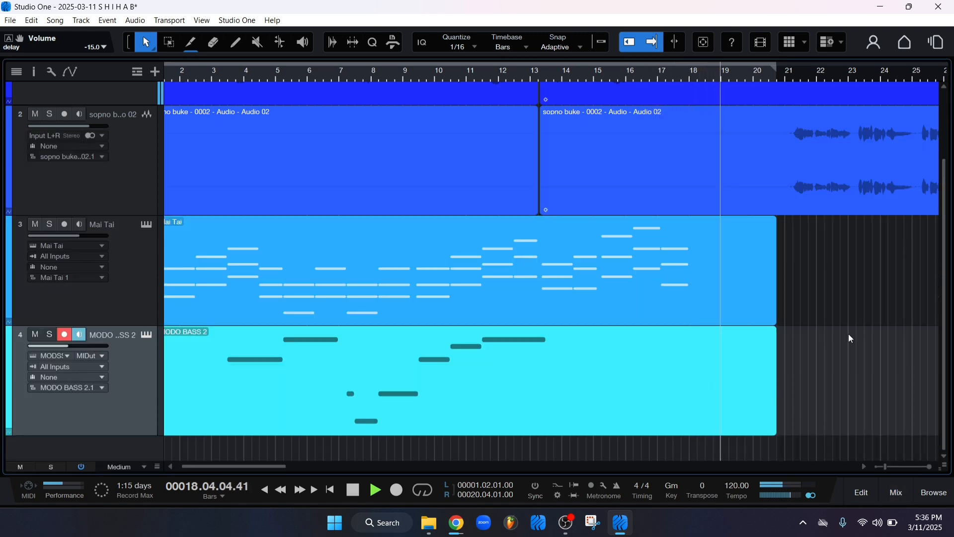
{"action": "key", "text": "space"}
- In the mixer, lower the Reverb channel to -9.2 dB and the delay channel to -16.7 dB
{"action": "scroll", "coordinate": [865, 326], "scroll_direction": "up", "scroll_amount": 3}
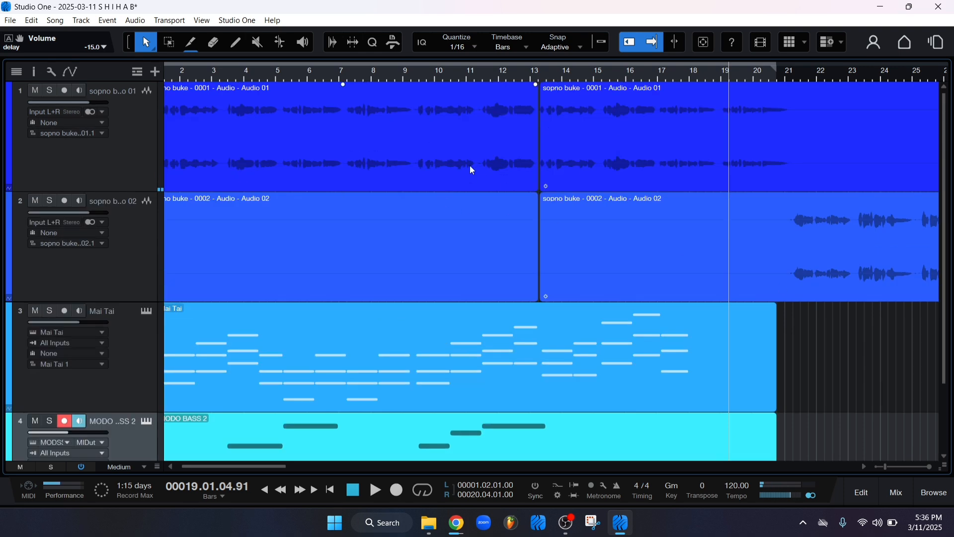
{"action": "scroll", "coordinate": [471, 168], "scroll_direction": "down", "scroll_amount": 2}
{"action": "left_click", "coordinate": [896, 492]}
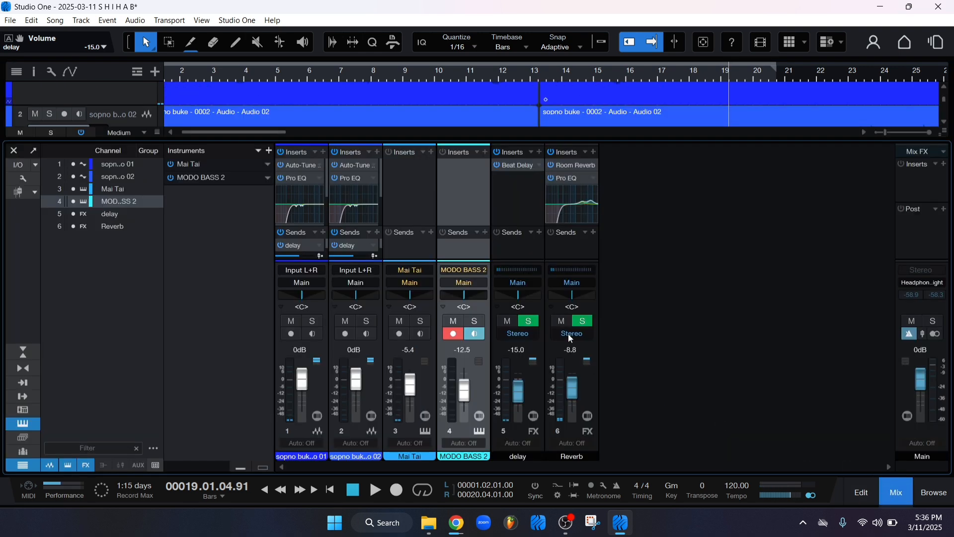
{"action": "left_click_drag", "start_coordinate": [571, 395], "coordinate": [521, 401]}
- Play the mix from the loop start to hear the vocals with the adjusted effect levels, pad and bass
{"action": "key", "text": "KP_1"}
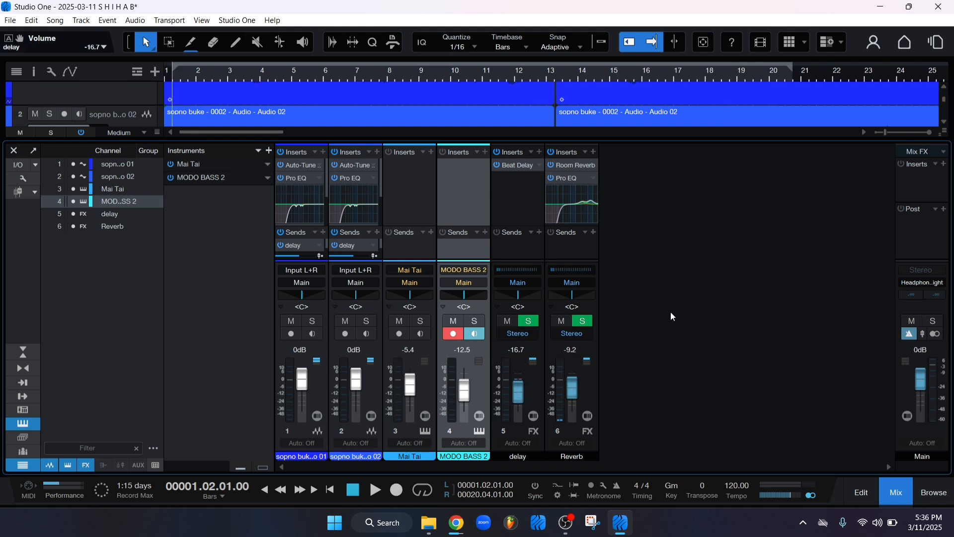
{"action": "key", "text": "space"}
{"action": "left_click", "coordinate": [895, 491]}
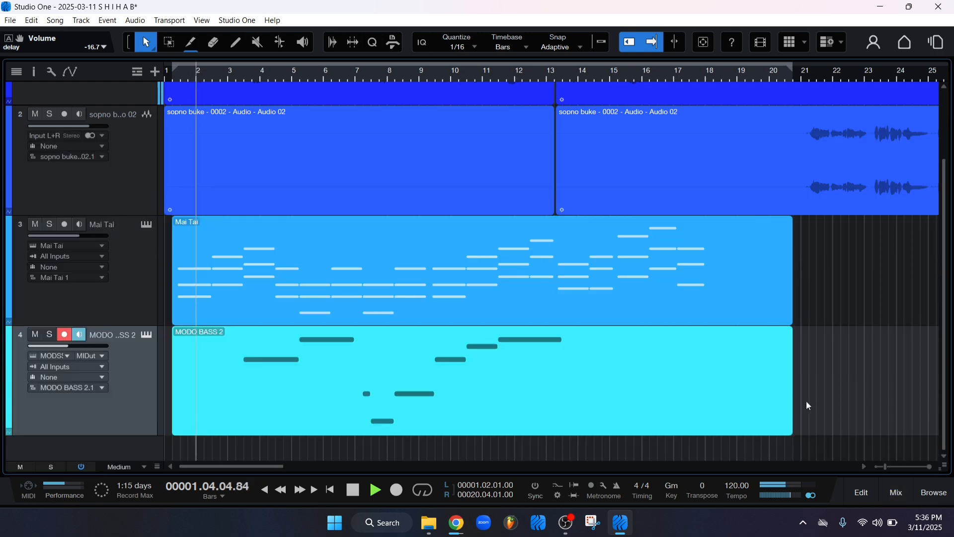
{"action": "scroll", "coordinate": [822, 314], "scroll_direction": "up", "scroll_amount": 3}
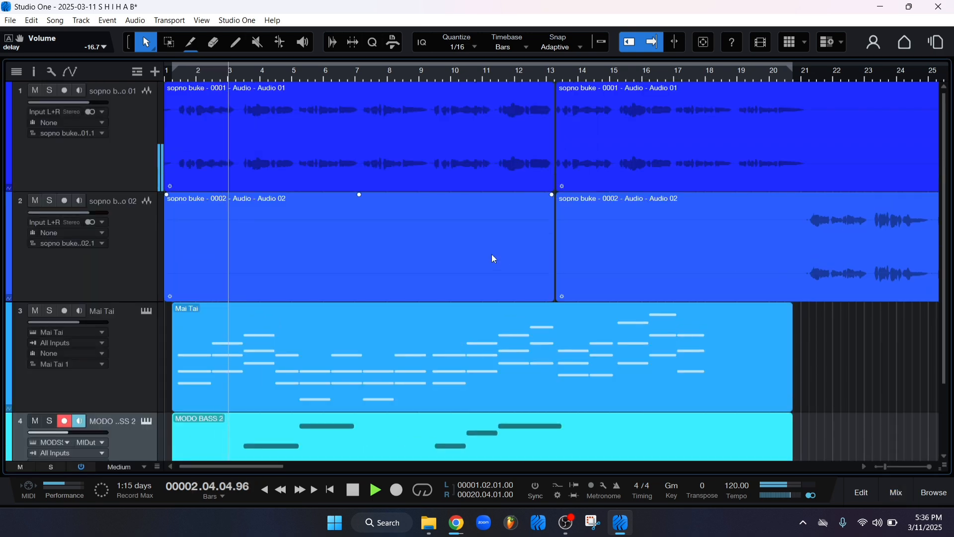
{"action": "scroll", "coordinate": [471, 255], "scroll_direction": "down", "scroll_amount": 2}
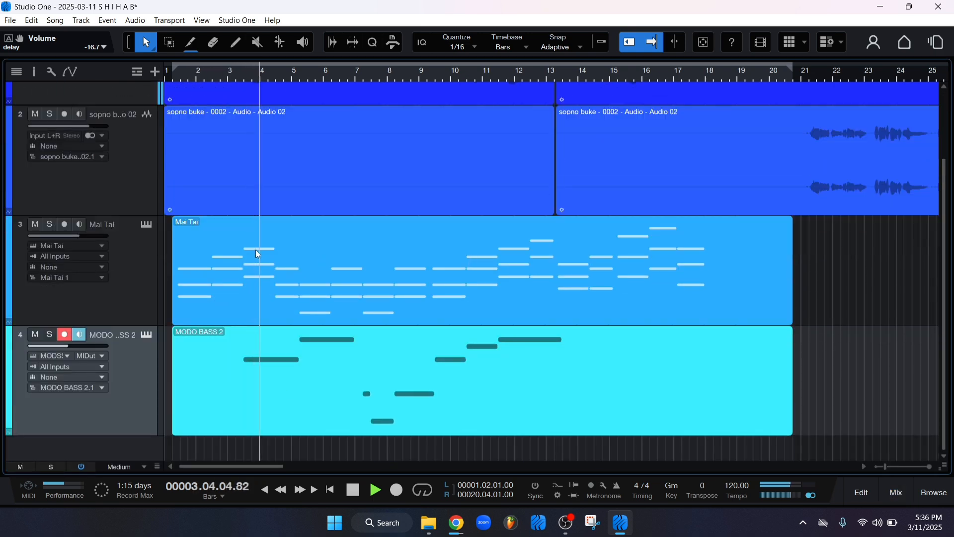
{"action": "scroll", "coordinate": [256, 250], "scroll_direction": "up", "scroll_amount": 1}
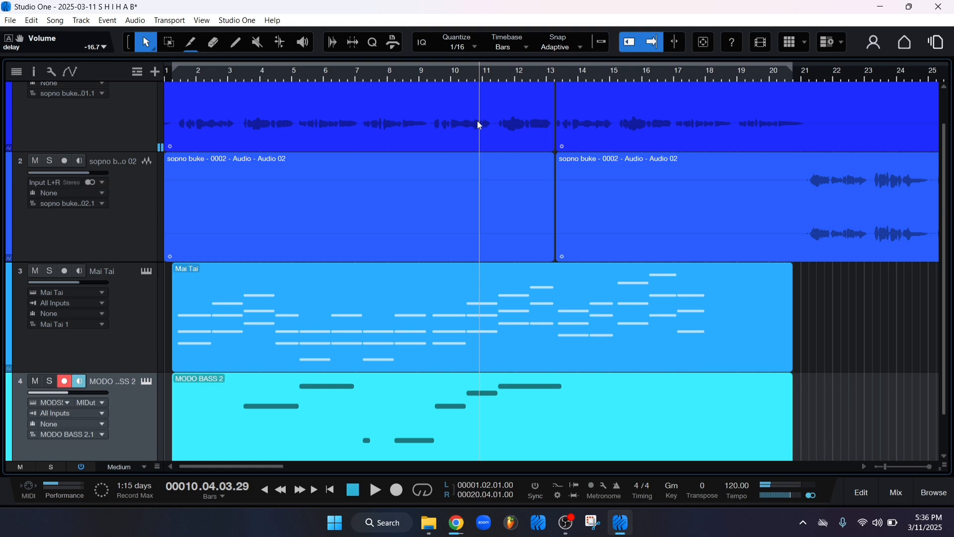
- Switch to the Baitul Quran song, place the playhead at bar 77, and examine how its vocal, bass and choir parts are arranged
{"action": "key", "text": "ctrl+Tab"}
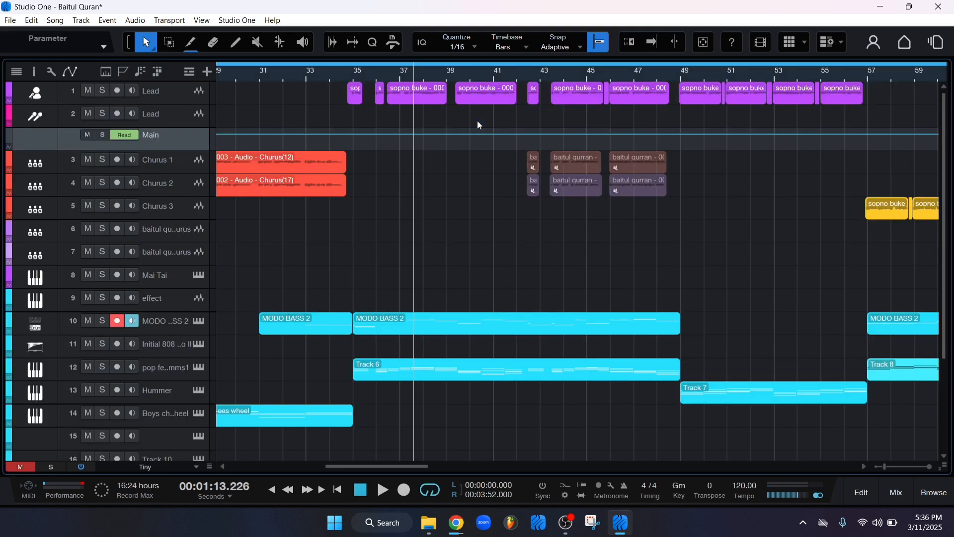
{"action": "scroll", "coordinate": [495, 87], "scroll_direction": "down", "scroll_amount": 5}
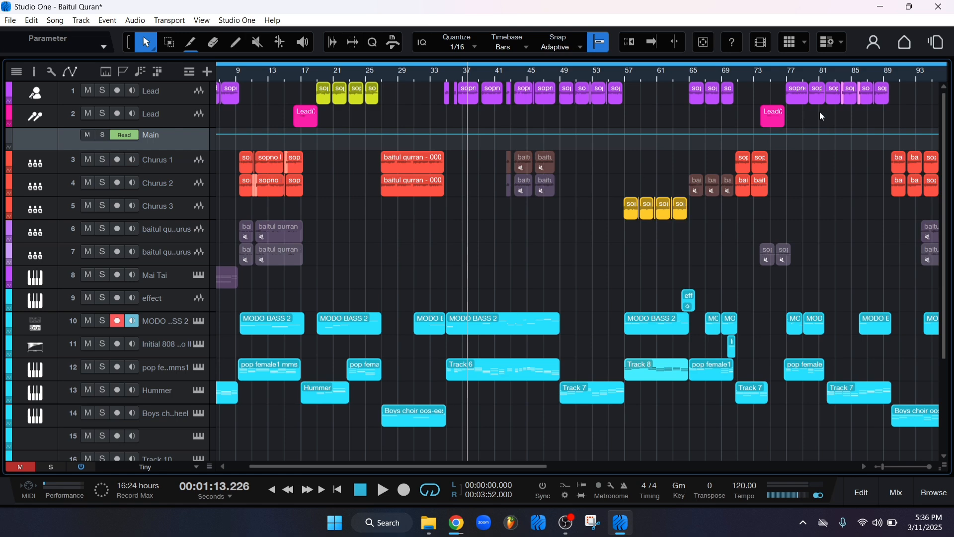
{"action": "left_click", "coordinate": [787, 73]}
{"action": "scroll", "coordinate": [789, 73], "scroll_direction": "down", "scroll_amount": 3}
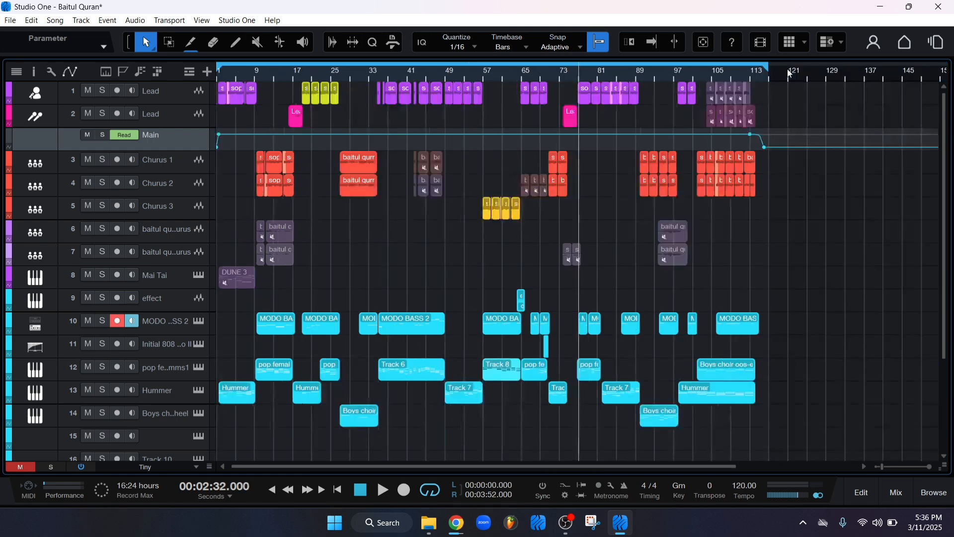
{"action": "scroll", "coordinate": [626, 70], "scroll_direction": "up", "scroll_amount": 5}
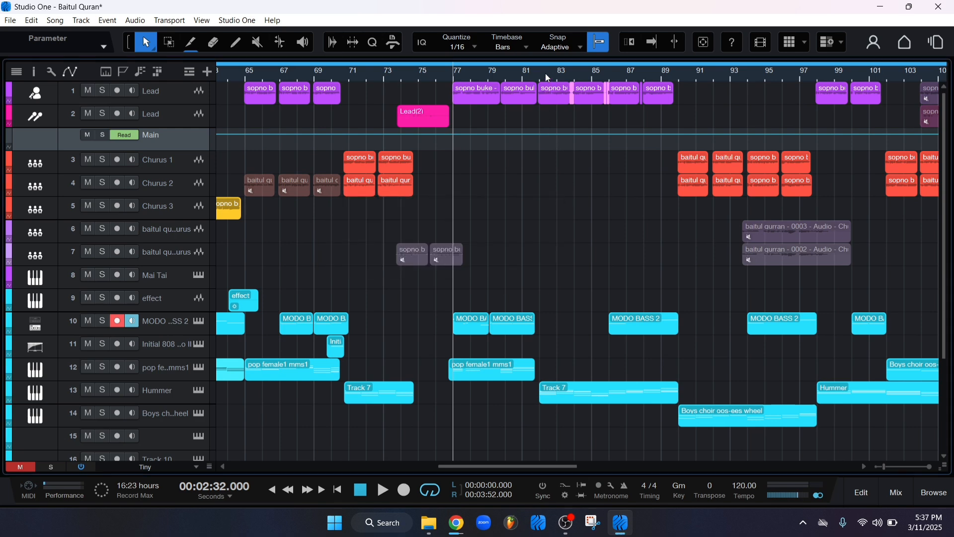
{"action": "scroll", "coordinate": [545, 73], "scroll_direction": "up", "scroll_amount": 2}
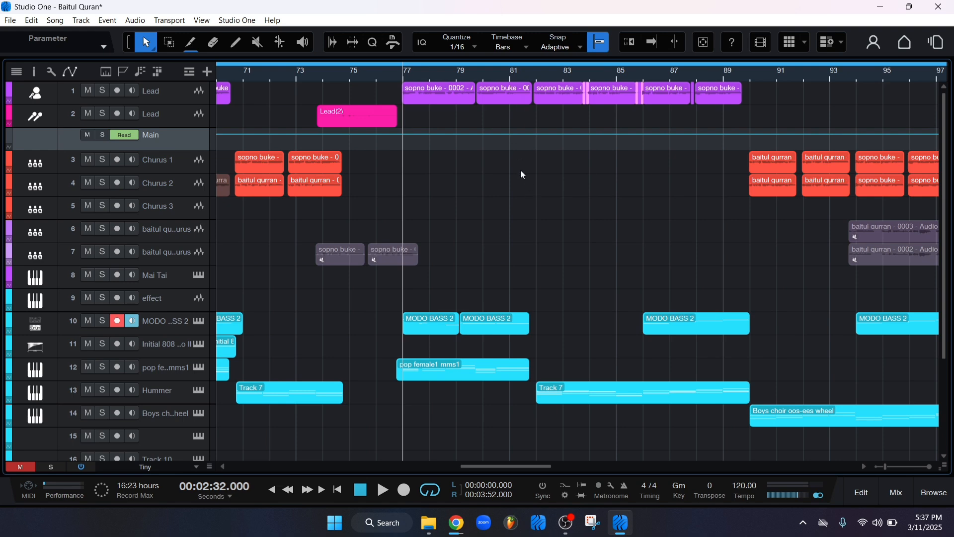
{"action": "scroll", "coordinate": [447, 70], "scroll_direction": "down", "scroll_amount": 4}
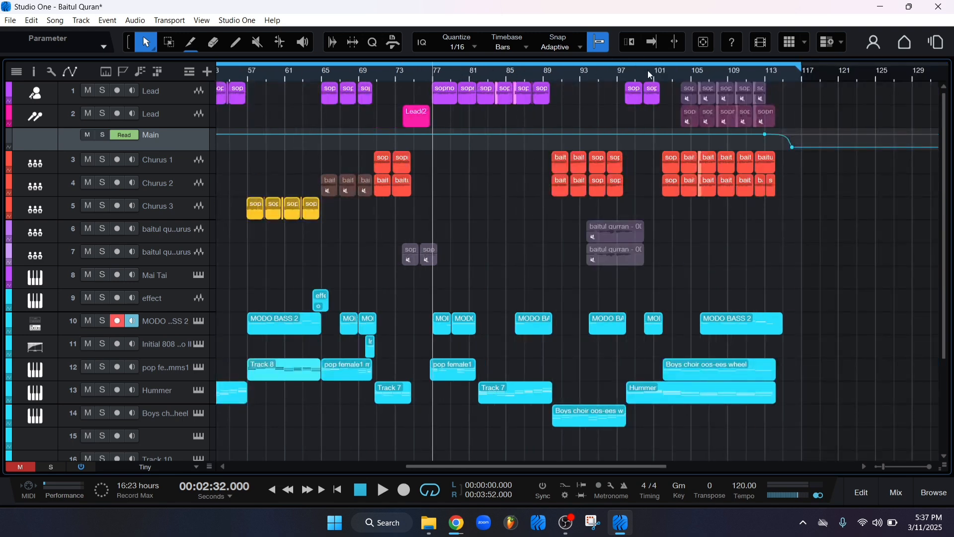
{"action": "scroll", "coordinate": [695, 74], "scroll_direction": "up", "scroll_amount": 2}
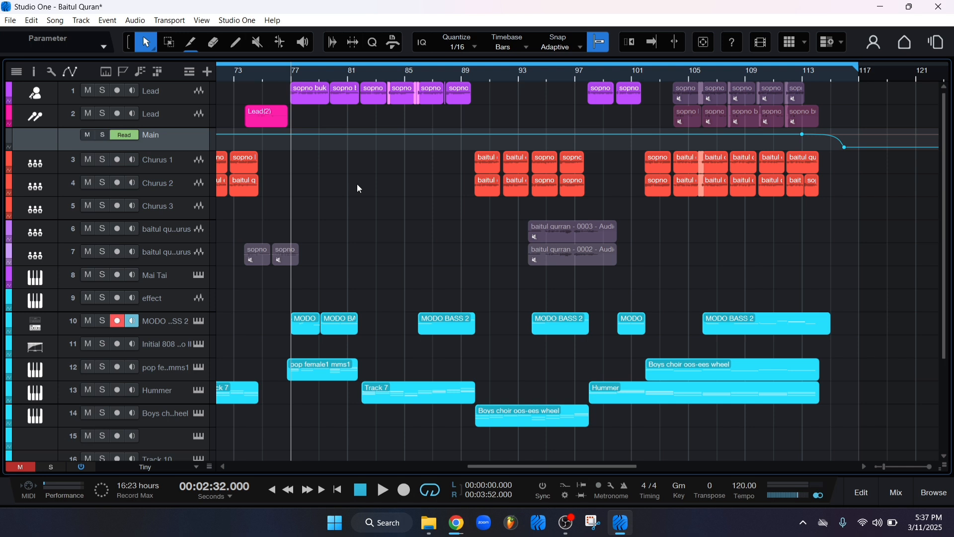
- Play the Baitul Quran section starting at bar 77 to hear the lead vocal with its backing
{"action": "key", "text": "space"}
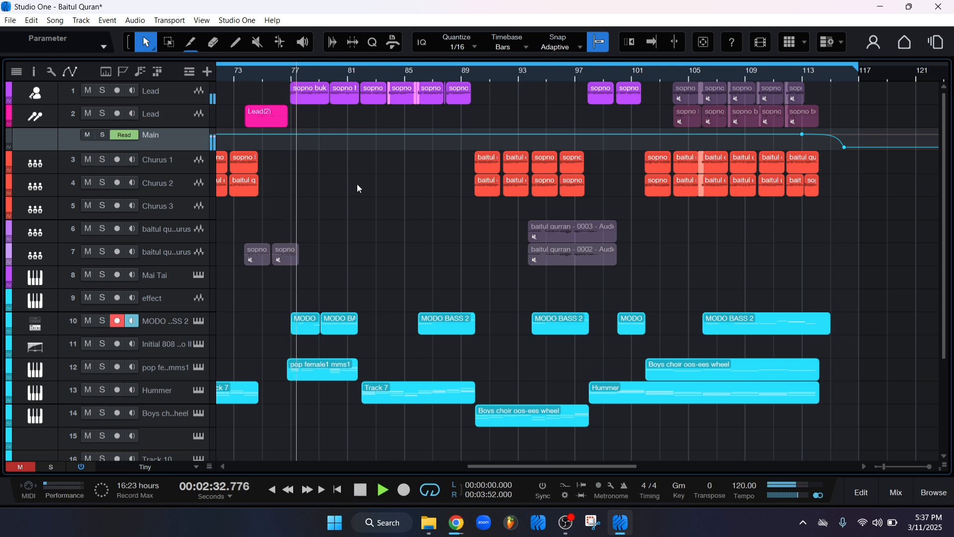
{"action": "key", "text": "space"}
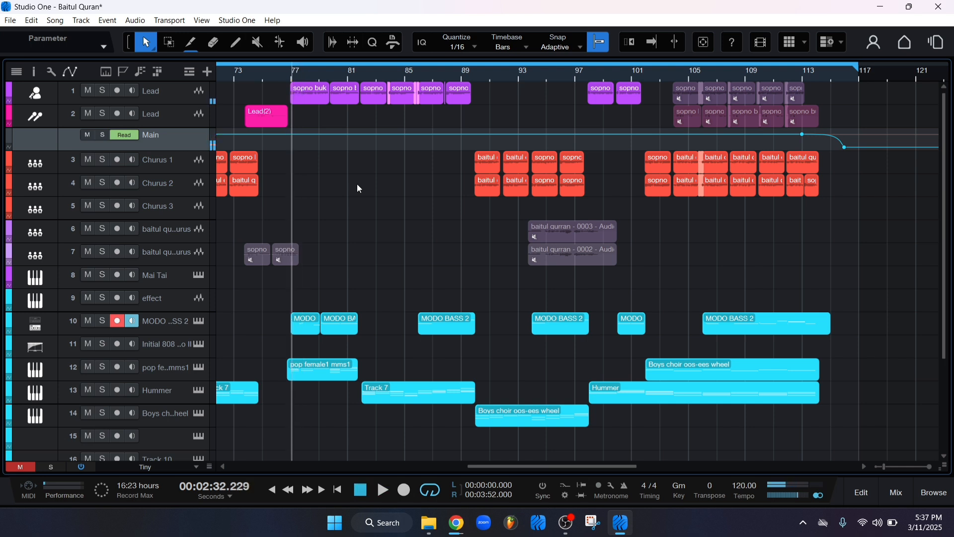
{"action": "key", "text": "space"}
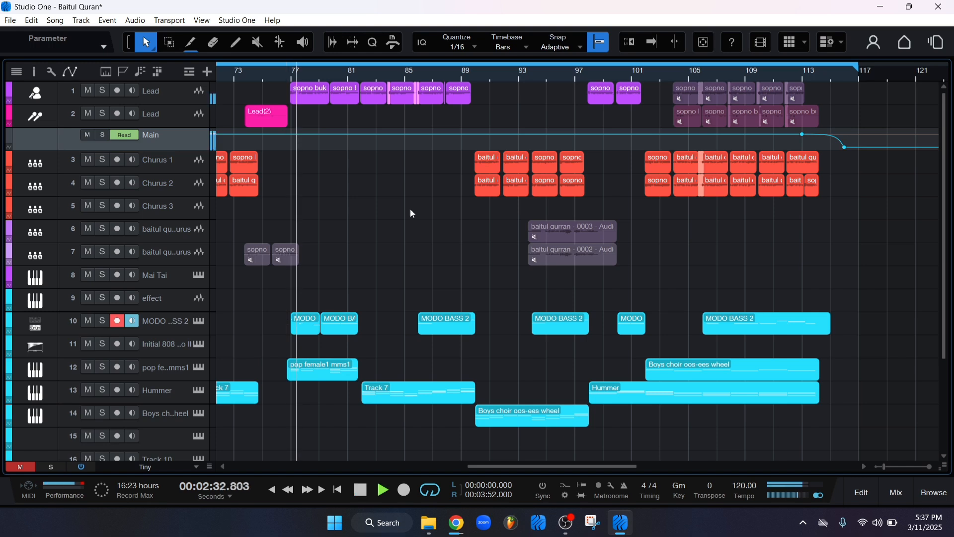